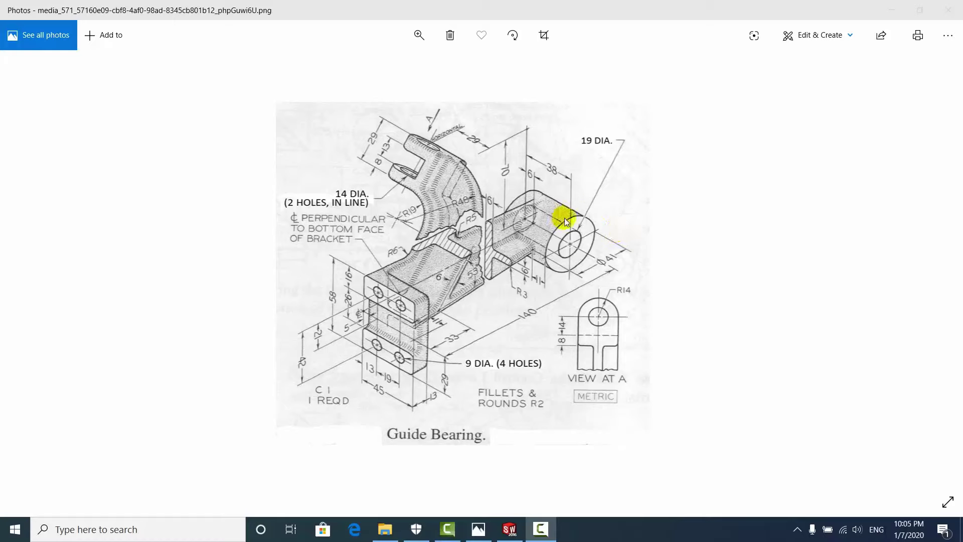
Zoom around the Guide Bearing drawing in Photos, then shrink its window to reveal SOLIDWORKS
double_click(490, 243)
scroll(573, 265, "down", 2)
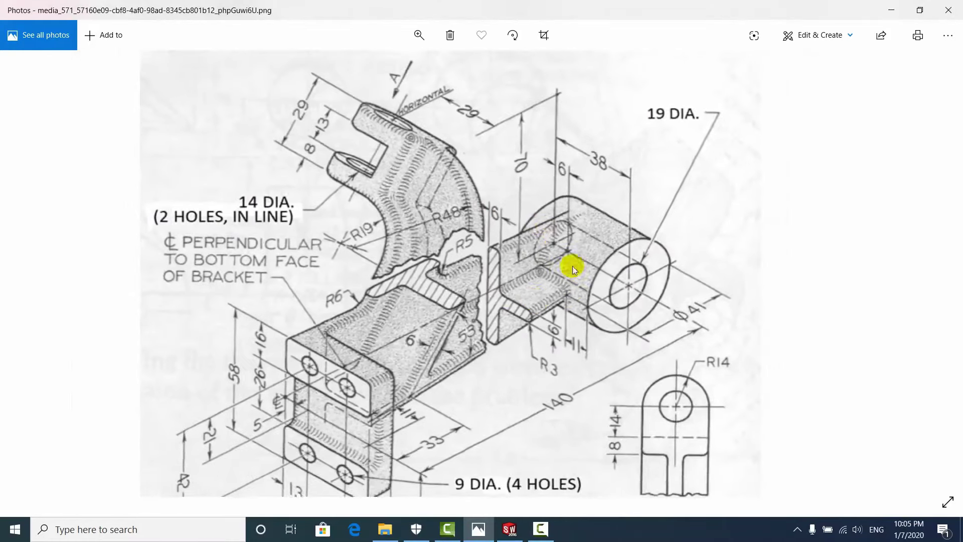
scroll(293, 294, "down", 2)
scroll(502, 251, "up", 2)
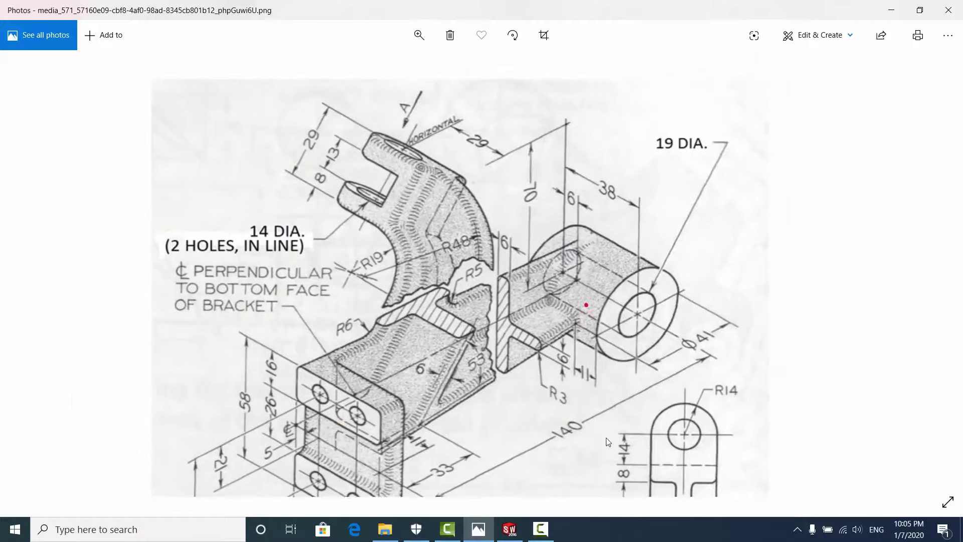
scroll(658, 334, "down", 1)
scroll(480, 315, "down", 1)
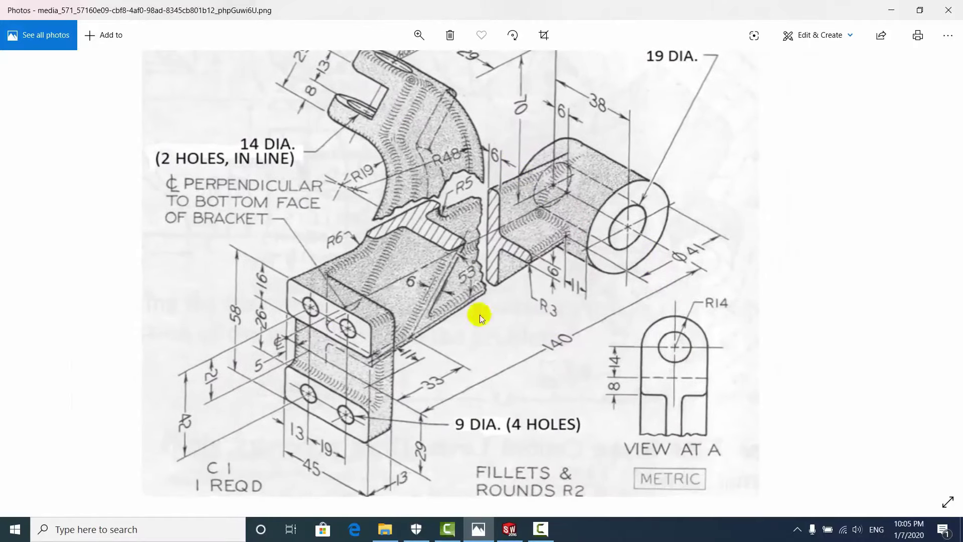
scroll(471, 247, "up", 2)
scroll(624, 270, "down", 2)
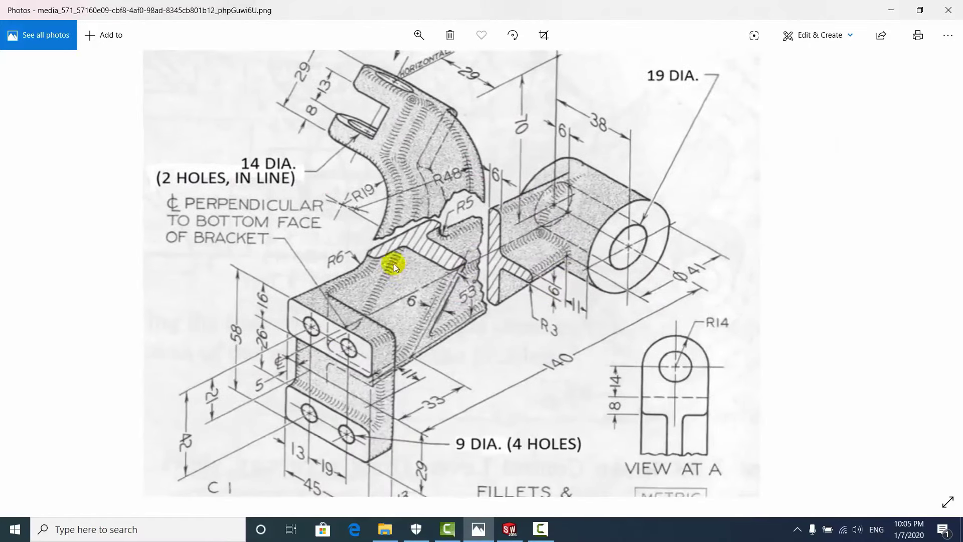
scroll(392, 251, "up", 1)
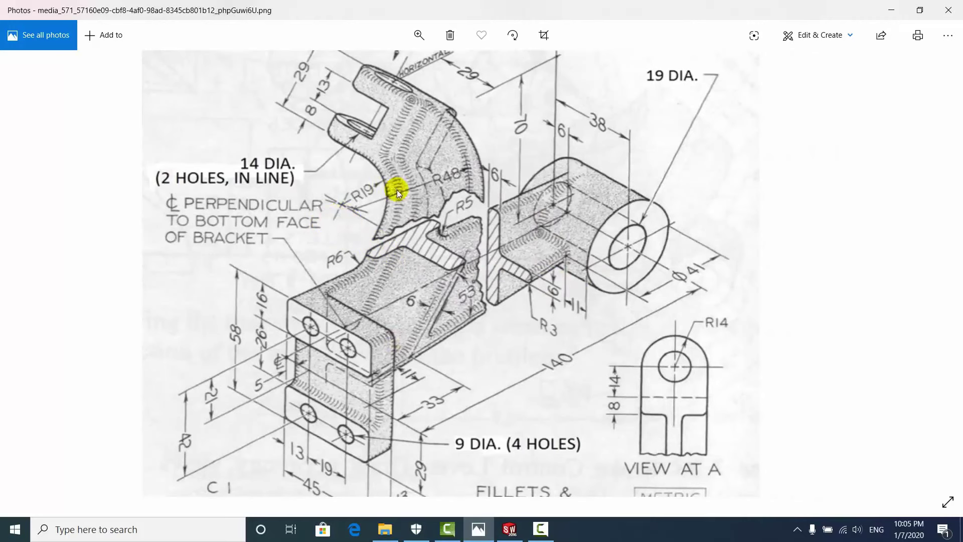
scroll(591, 284, "up", 1)
scroll(591, 284, "down", 1)
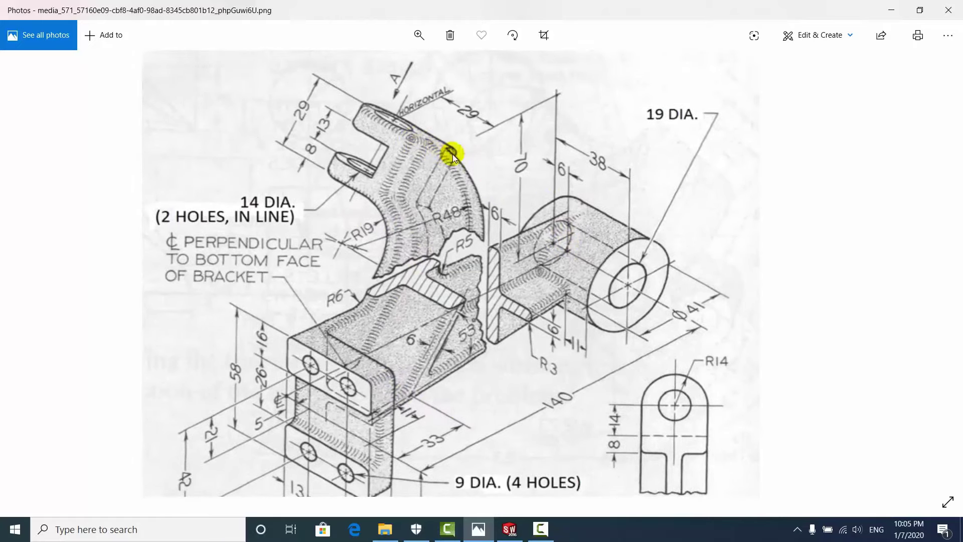
scroll(656, 266, "down", 3)
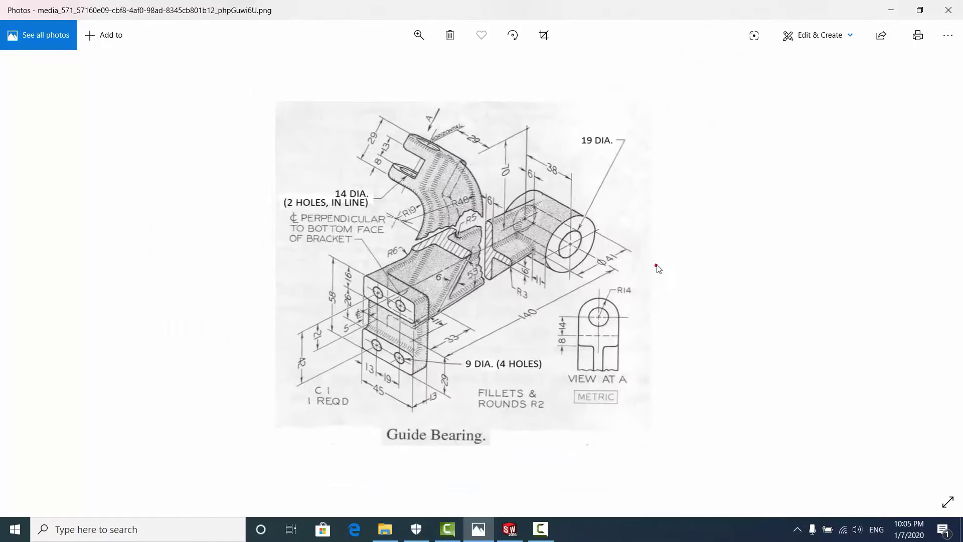
scroll(383, 180, "up", 1)
scroll(502, 188, "up", 1)
left_click_drag(469, 6, 620, 83)
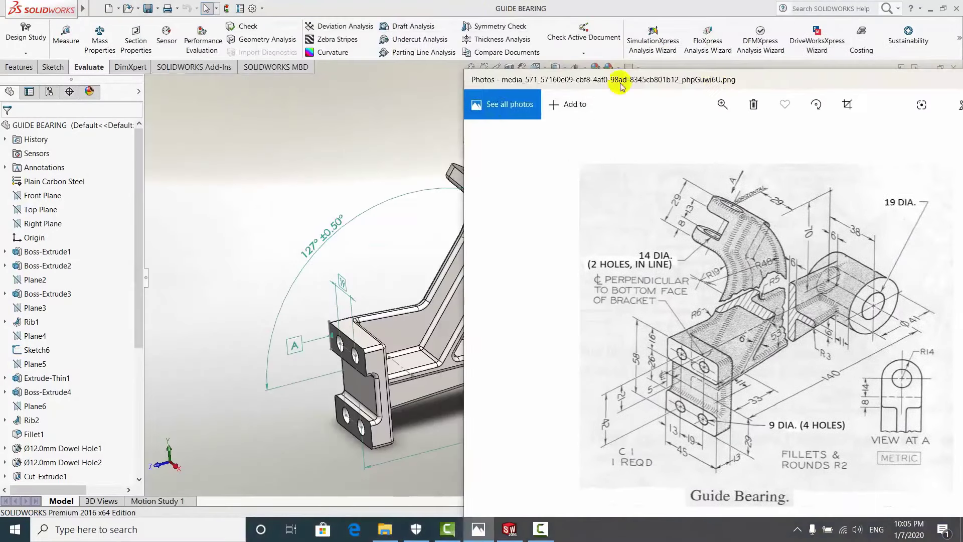
Orbit the Guide Bearing model, then create a new blank part document via File > New
left_click(300, 176)
mouse_move(459, 356)
middle_mouse_down()
mouse_move(531, 338)
mouse_move(576, 387)
mouse_move(366, 355)
mouse_move(479, 321)
mouse_move(581, 398)
mouse_move(609, 361)
mouse_move(389, 314)
mouse_move(353, 360)
mouse_move(585, 413)
mouse_move(582, 258)
mouse_move(517, 201)
middle_mouse_up()
left_click(97, 9)
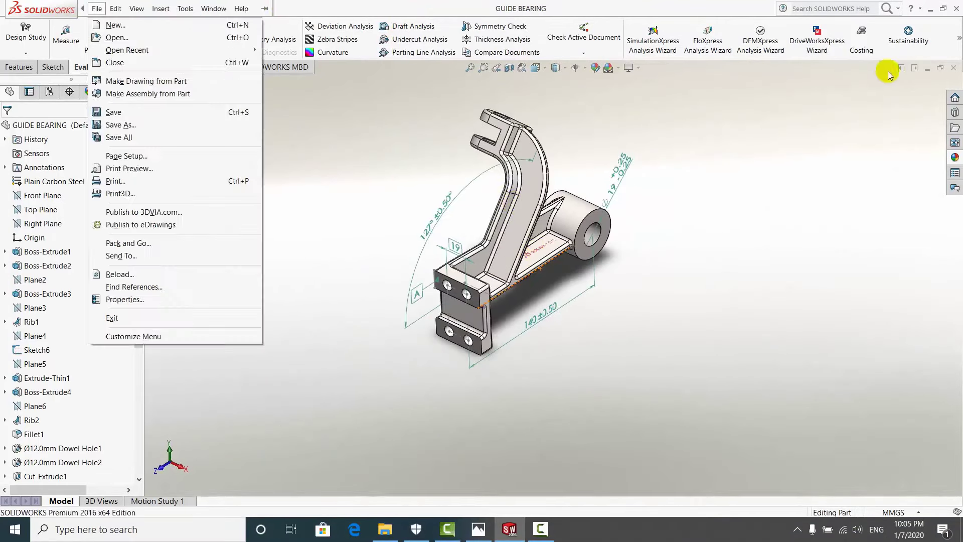
left_click(112, 10)
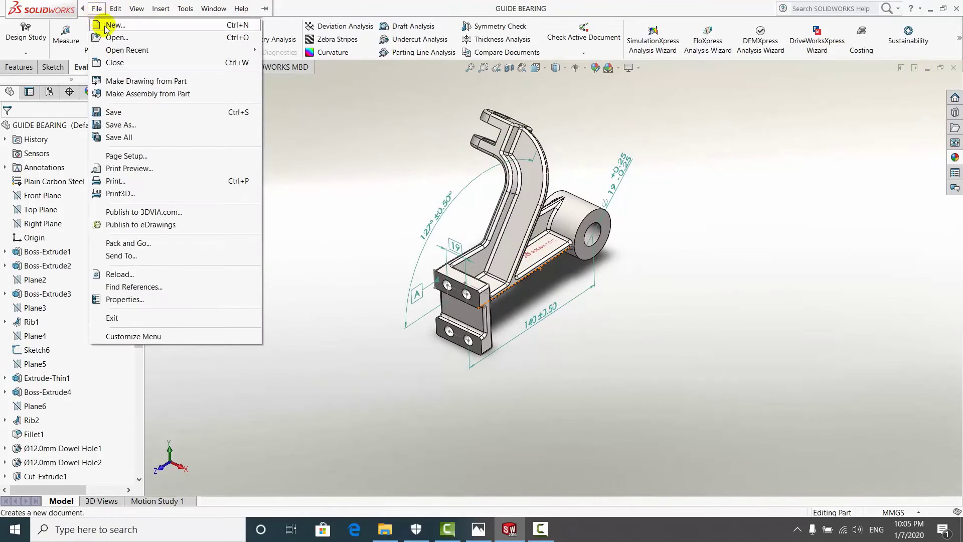
left_click(106, 25)
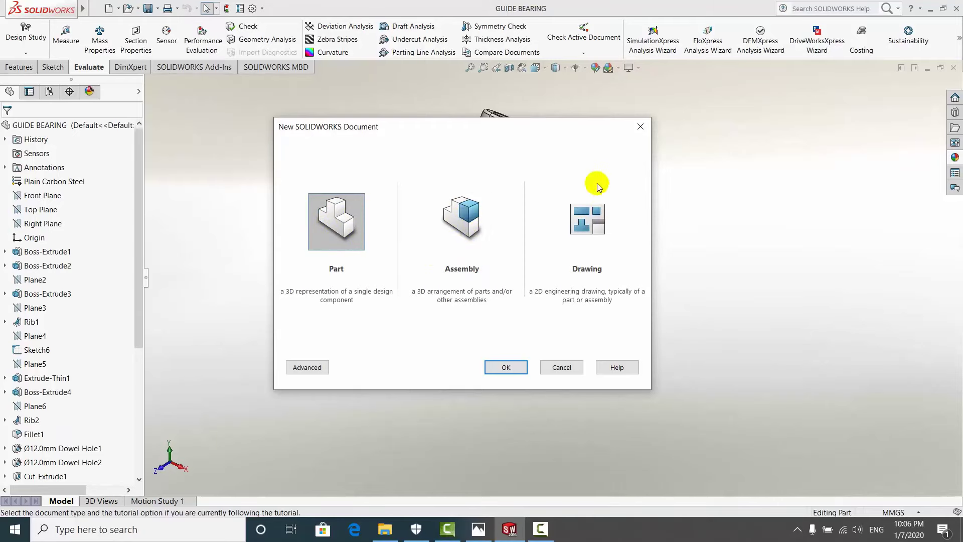
left_click_drag(486, 126, 412, 130)
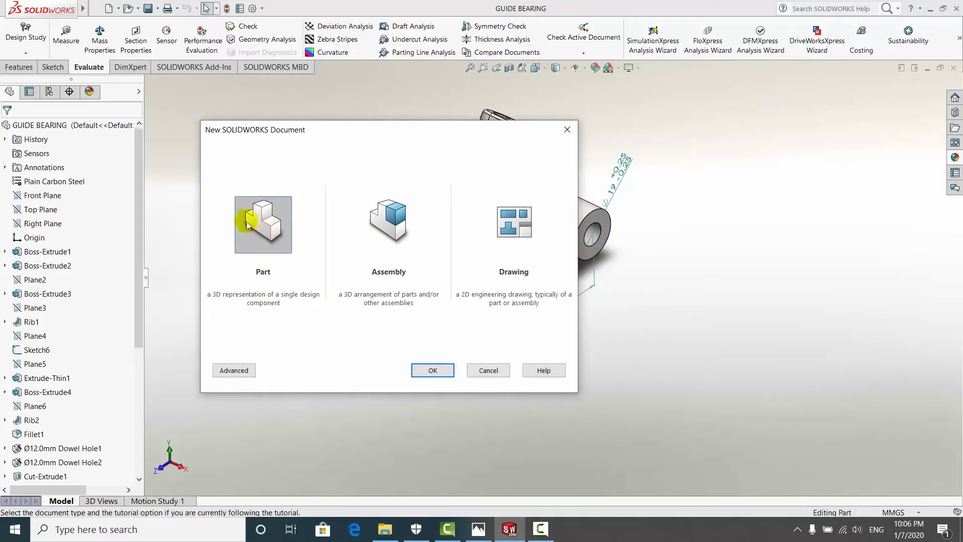
left_click(433, 372)
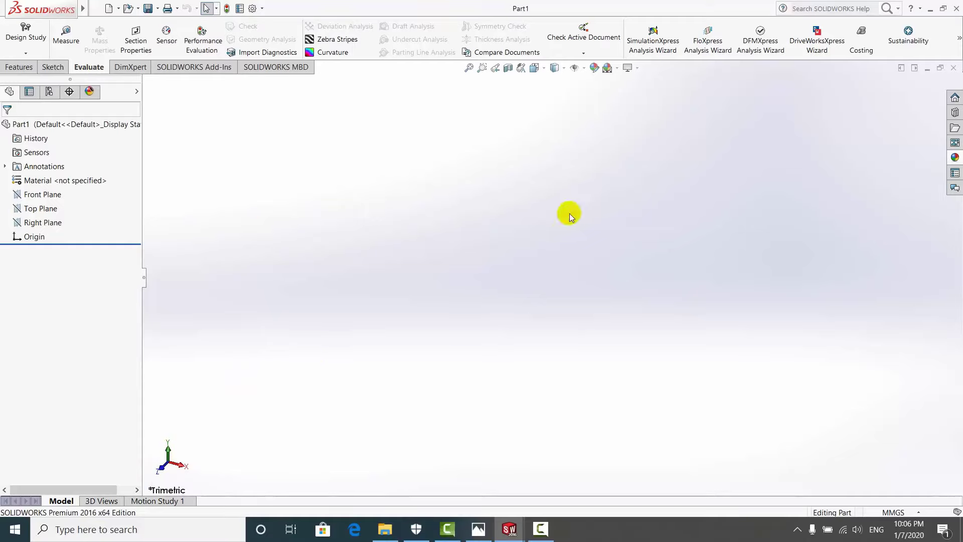
left_click(253, 9)
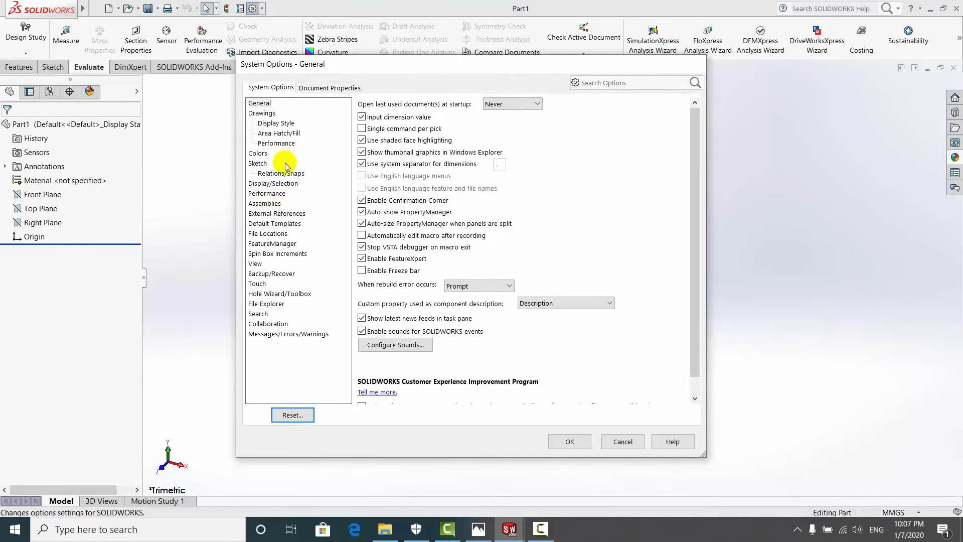
left_click(313, 95)
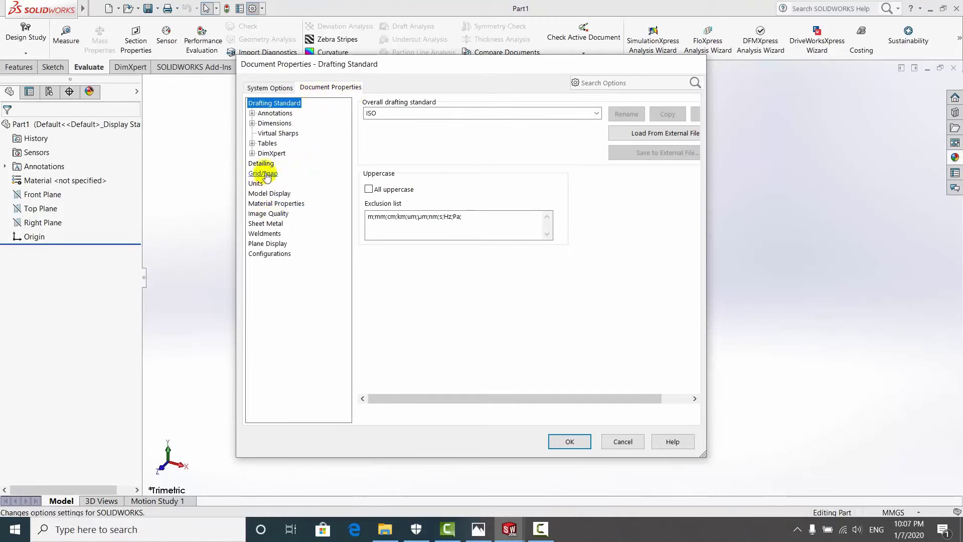
left_click(256, 185)
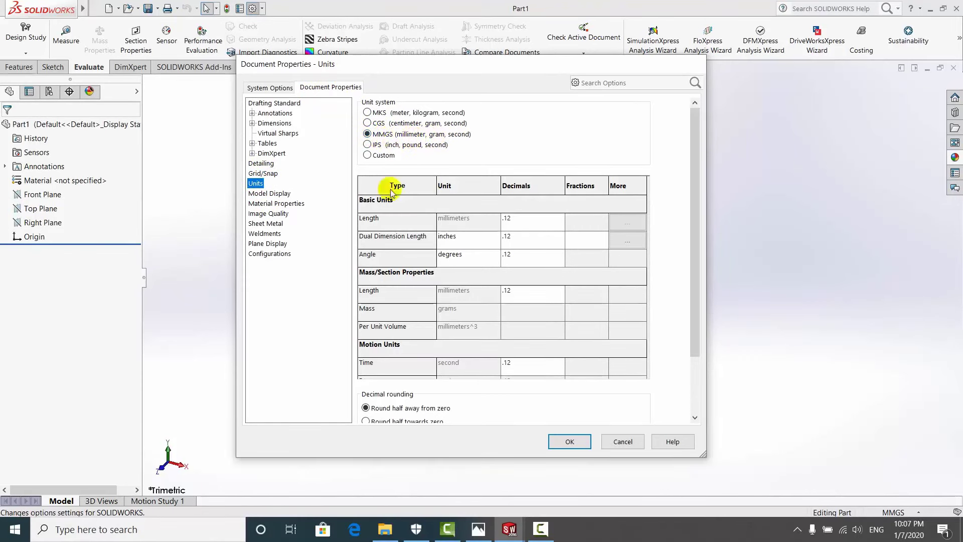
left_click(570, 440)
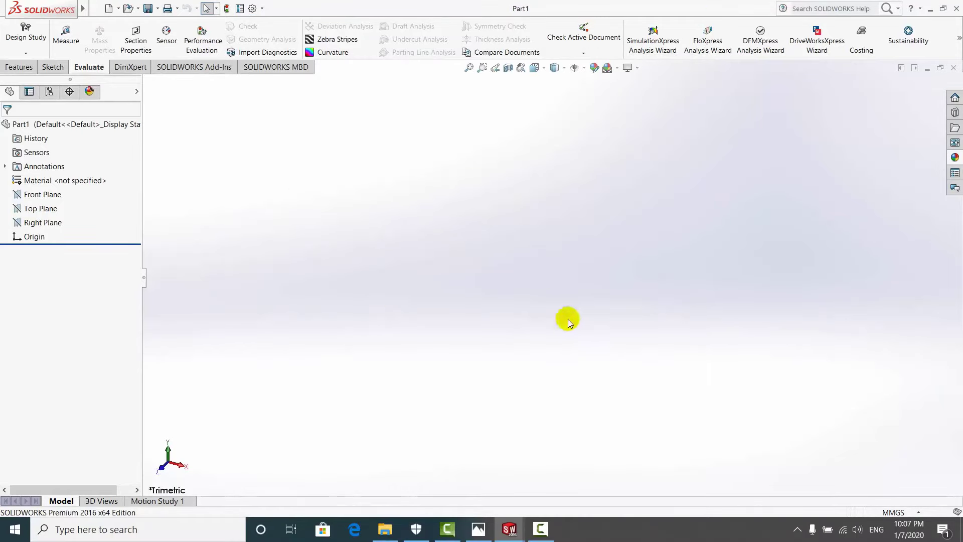
left_click(479, 530)
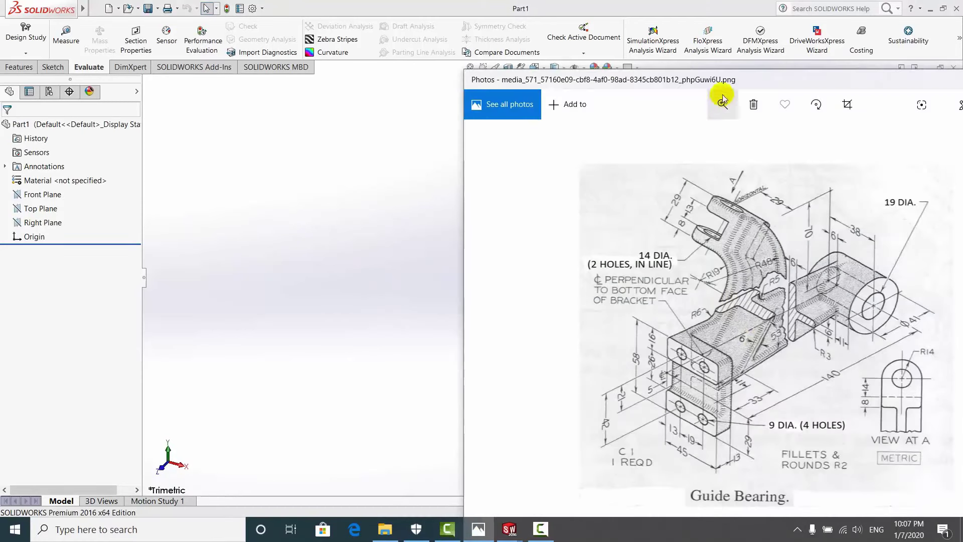
double_click(727, 77)
scroll(449, 285, "up", 2)
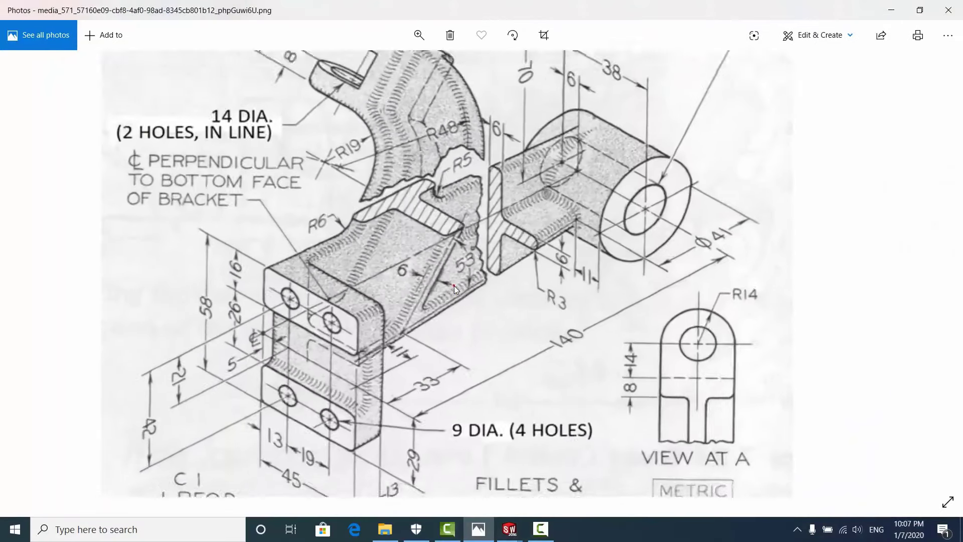
scroll(454, 285, "up", 2)
scroll(540, 272, "down", 4)
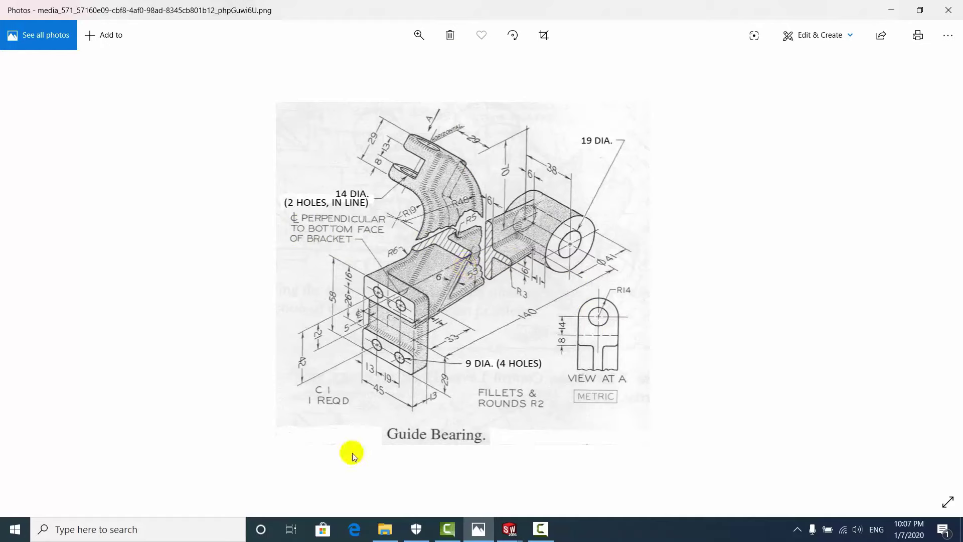
left_click(517, 537)
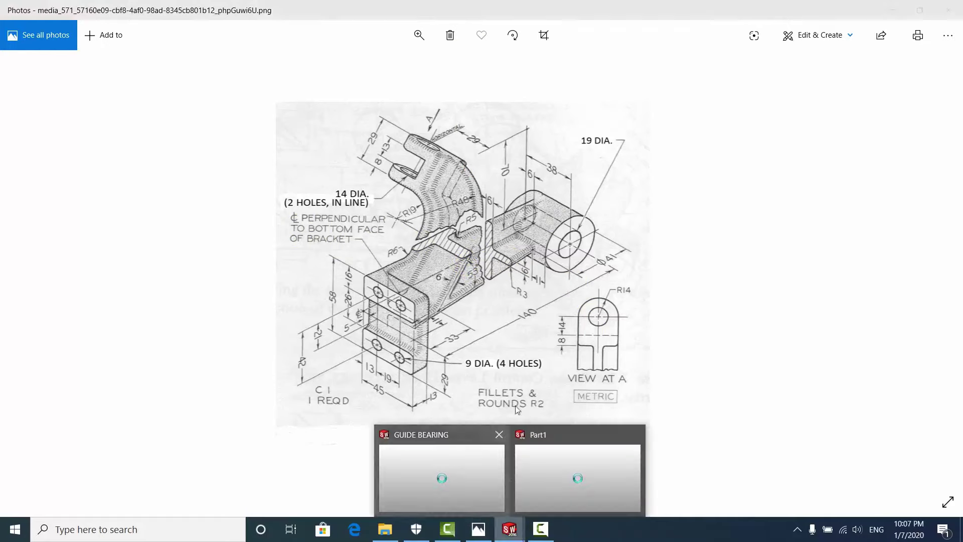
left_click(477, 467)
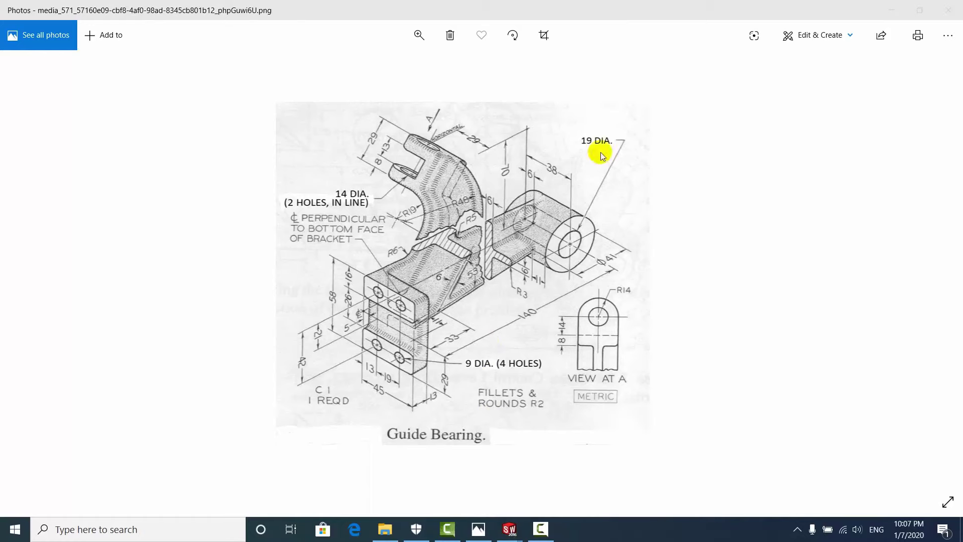
left_click(893, 10)
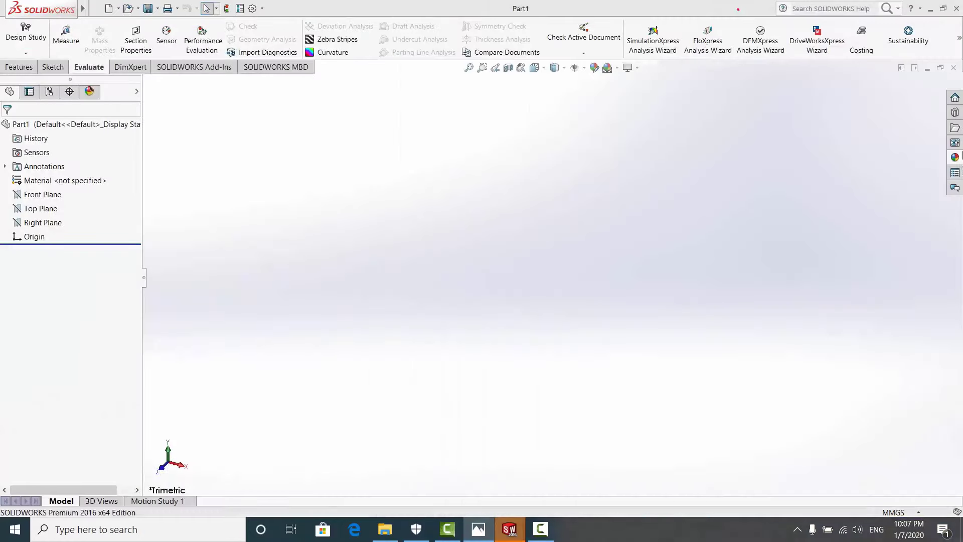
Dock the Guide Bearing drawing on the right half and SOLIDWORKS on the left half
left_click(476, 531)
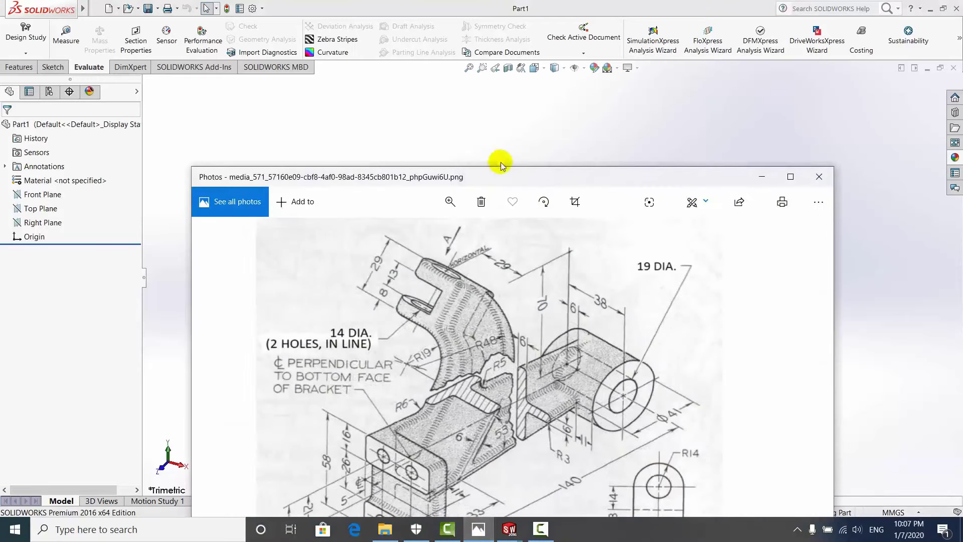
left_click_drag(500, 163, 623, 64)
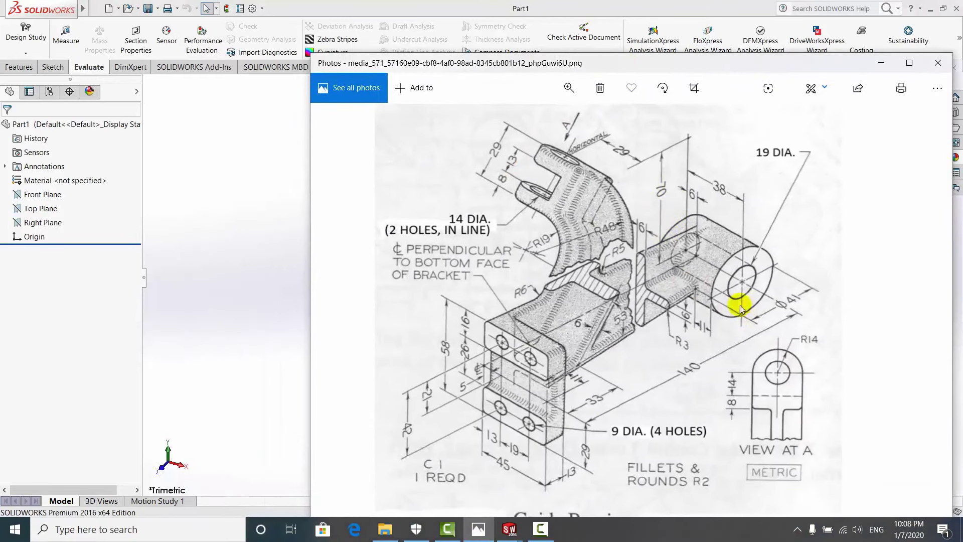
left_click_drag(528, 60, 954, 188)
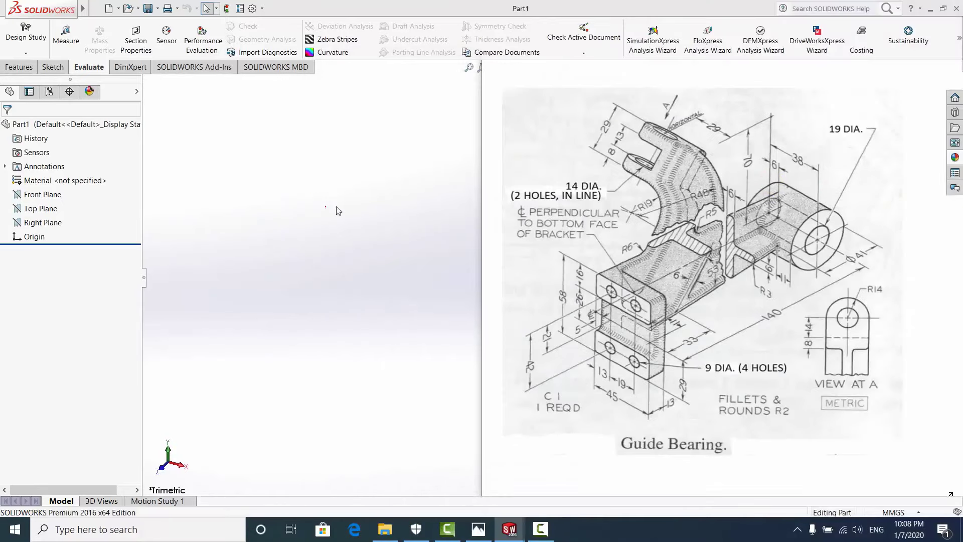
left_click(337, 210)
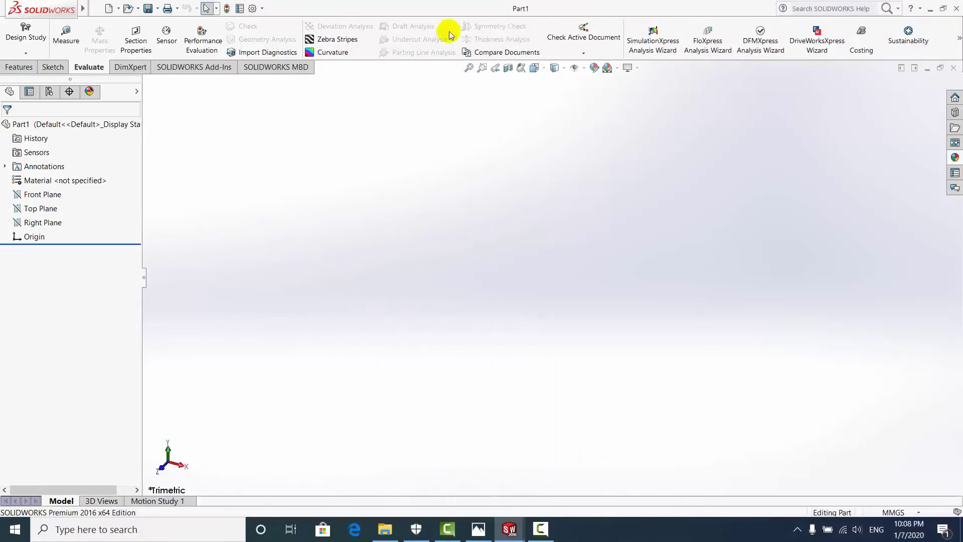
left_click_drag(441, 8, 2, 80)
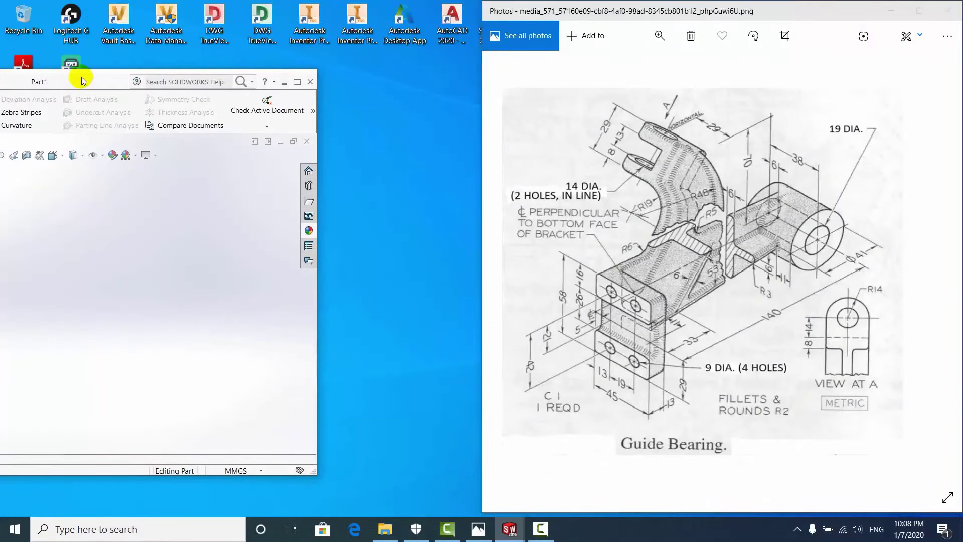
left_click_drag(75, 79, 1, 86)
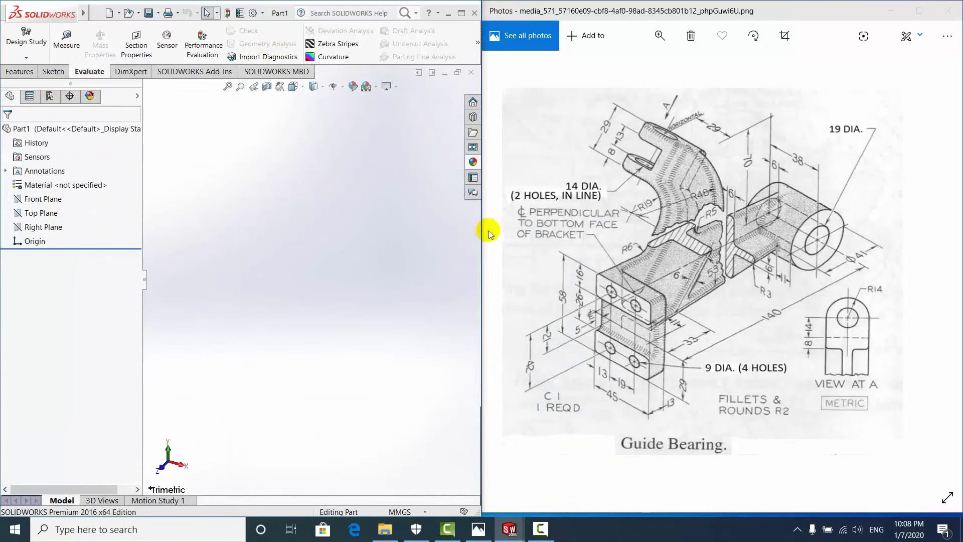
Widen the SOLIDWORKS window and fit the full Guide Bearing drawing in Photos
left_click_drag(484, 234, 722, 243)
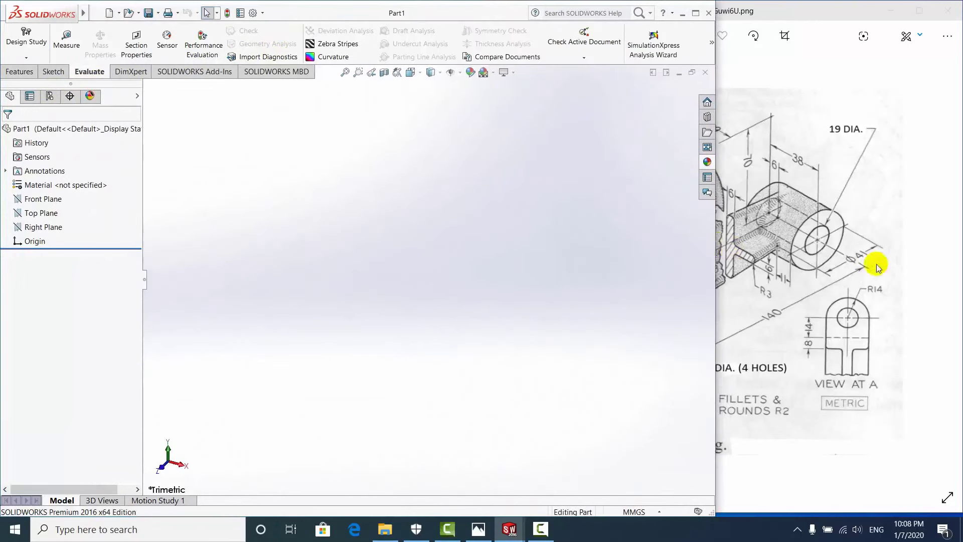
left_click(893, 265)
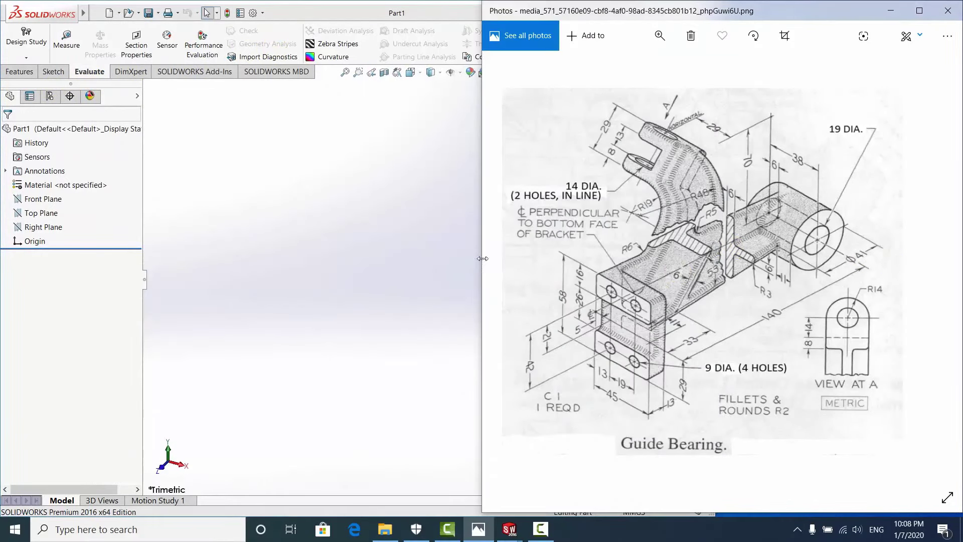
left_click_drag(483, 258, 650, 259)
double_click(872, 271)
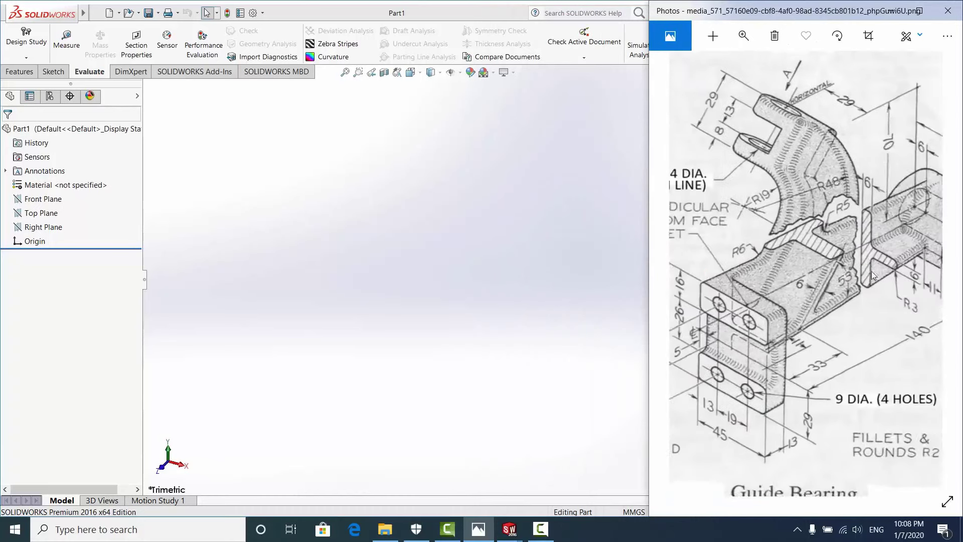
left_click(322, 235)
left_click(789, 256)
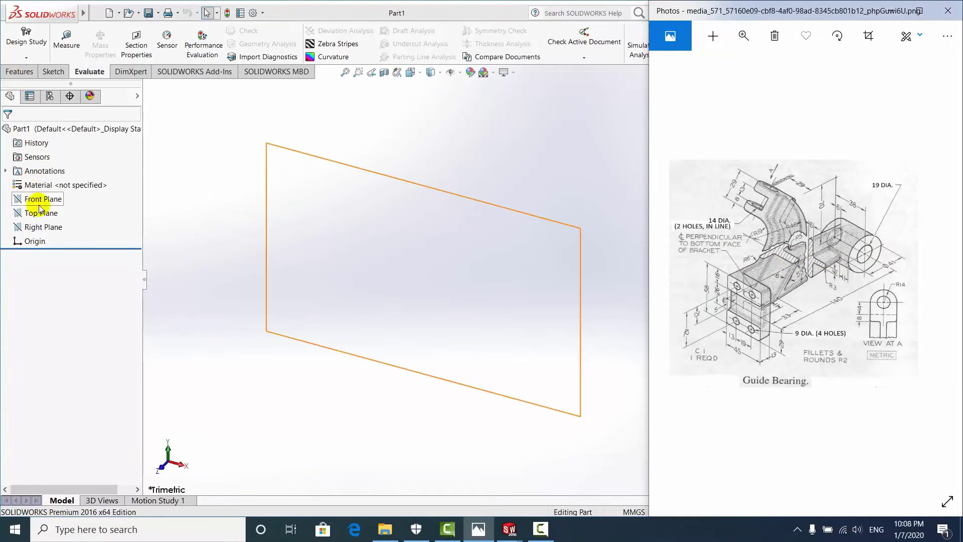
Switch to isometric view and start a new sketch on the Right Plane
left_click(396, 123)
left_click(414, 73)
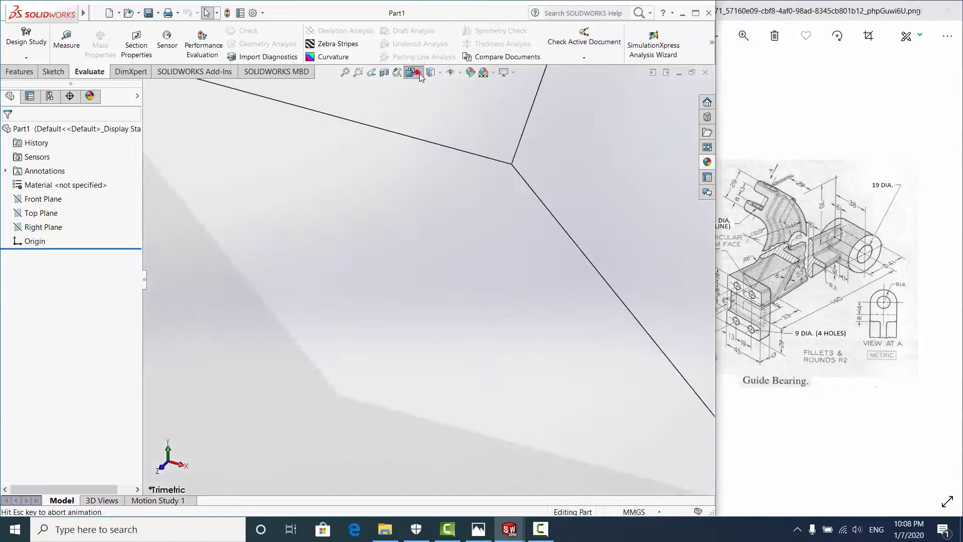
left_click(467, 87)
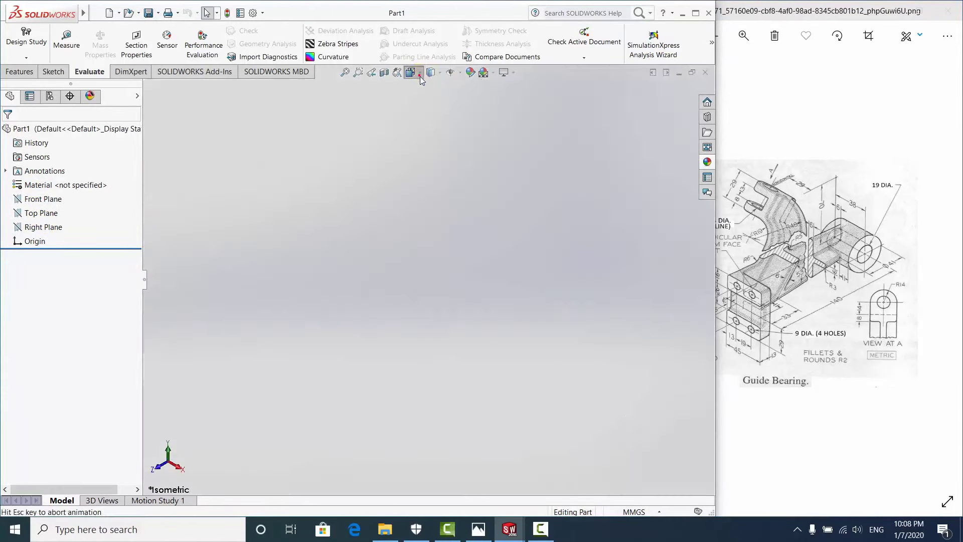
left_click(420, 75)
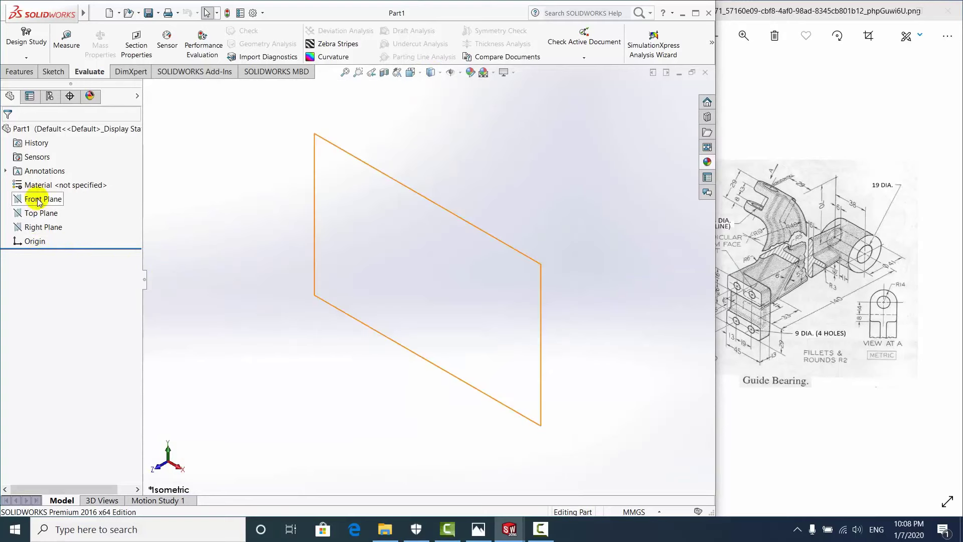
left_click(43, 227)
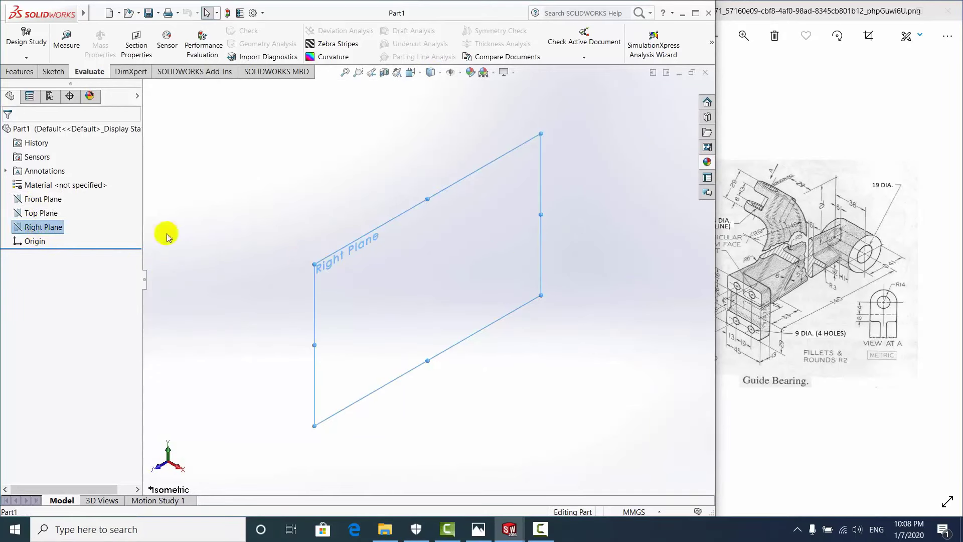
left_click(52, 71)
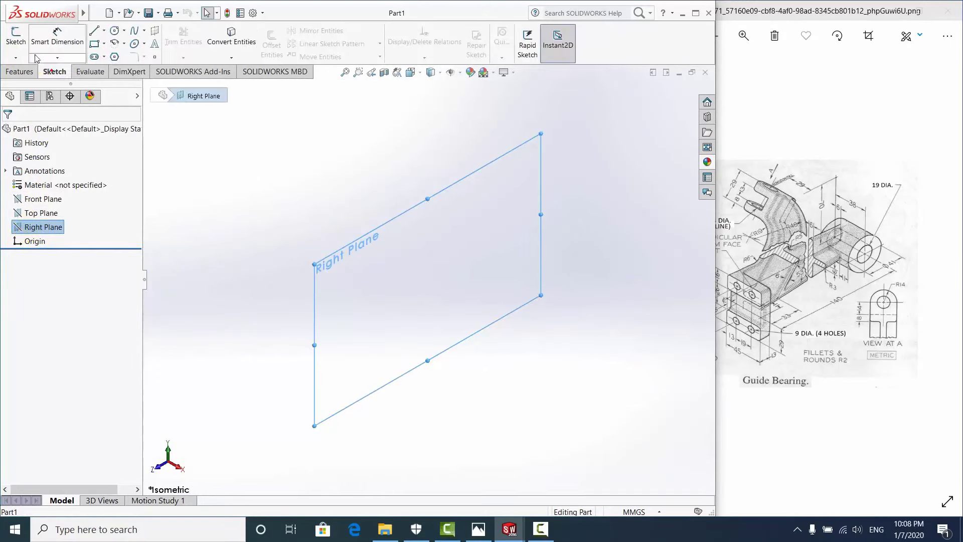
left_click(15, 36)
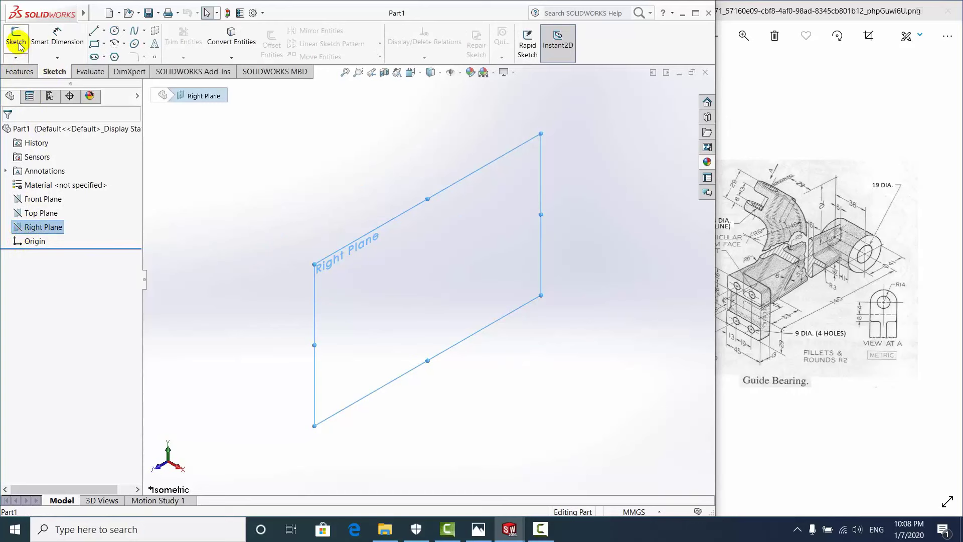
left_click(250, 226)
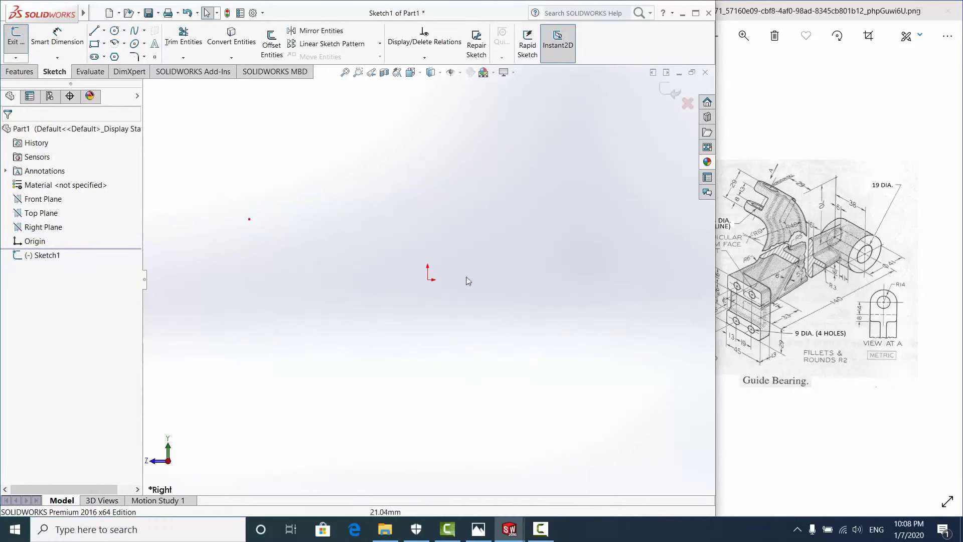
Draw a circle centred on the origin
left_click(115, 31)
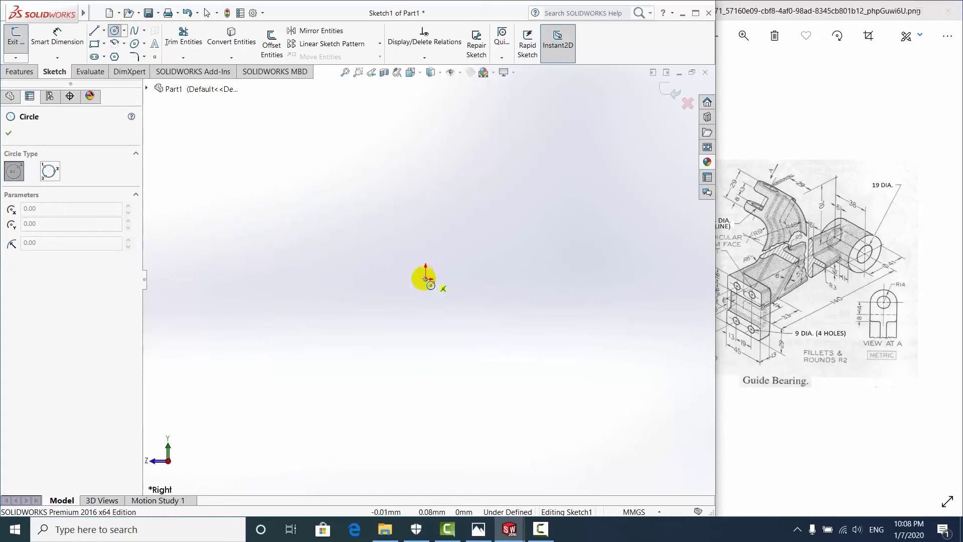
left_click(426, 279)
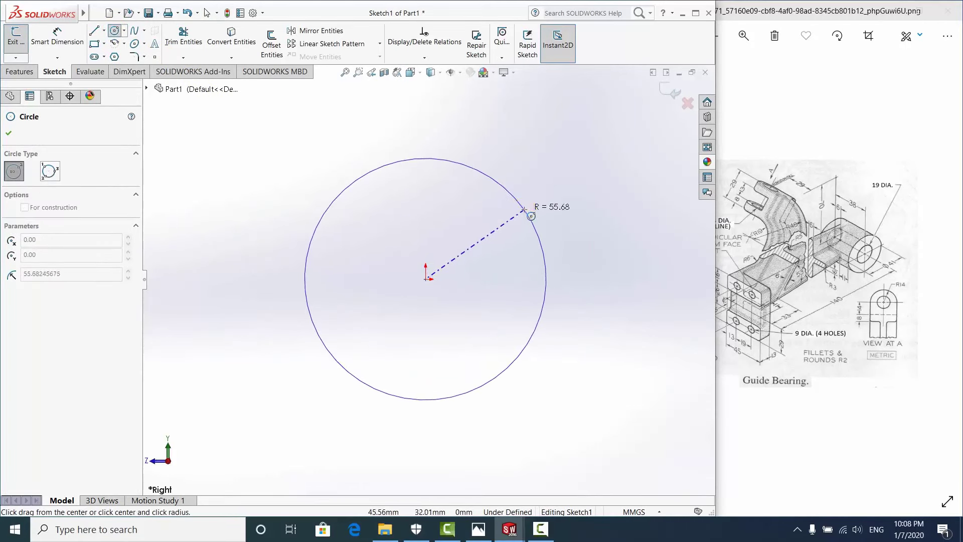
left_click(527, 208)
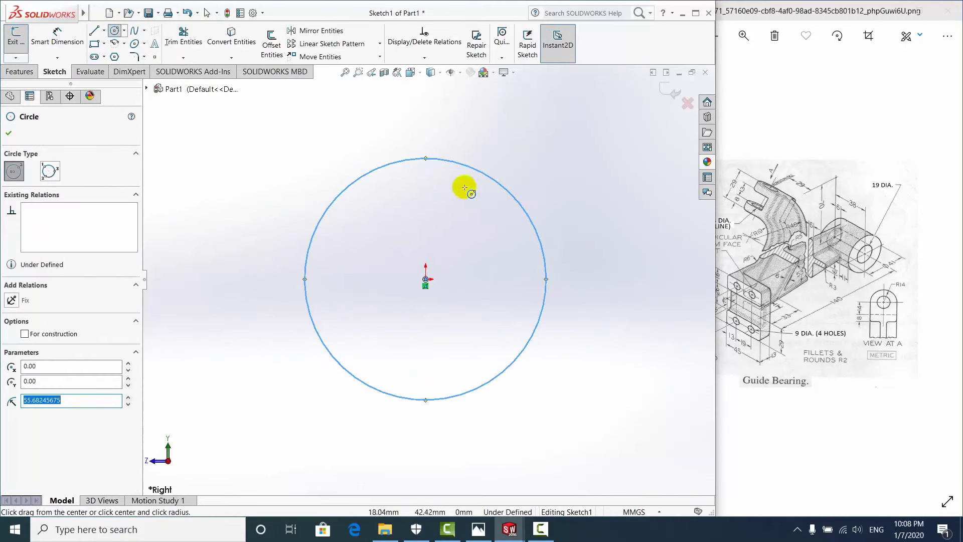
key("Escape")
Dimension the circle's diameter to 41 mm
left_click(57, 35)
left_click(427, 159)
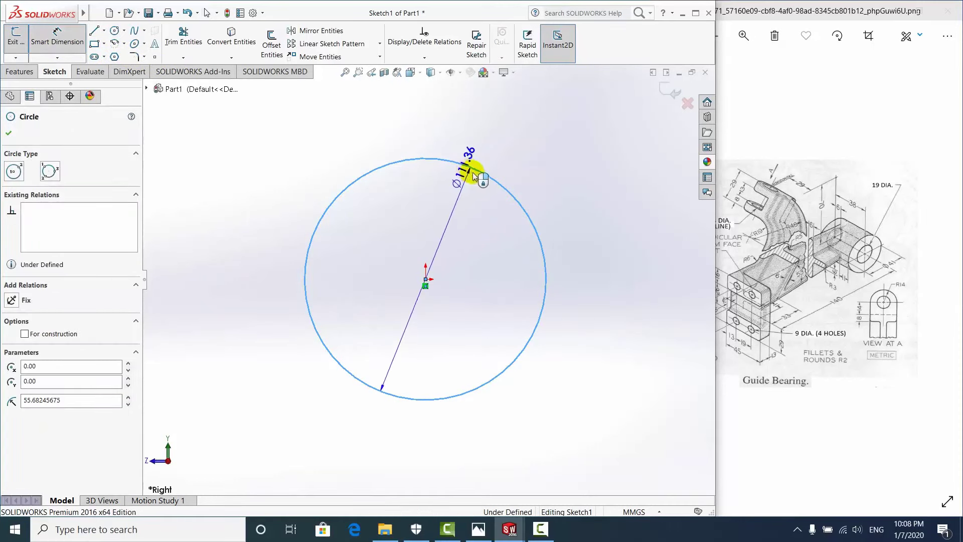
left_click(517, 246)
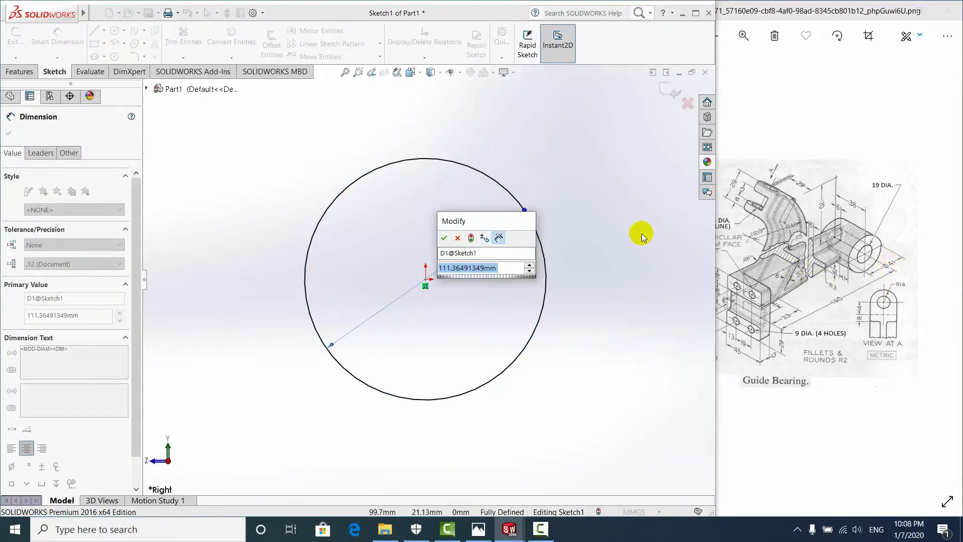
type("41")
key("Return")
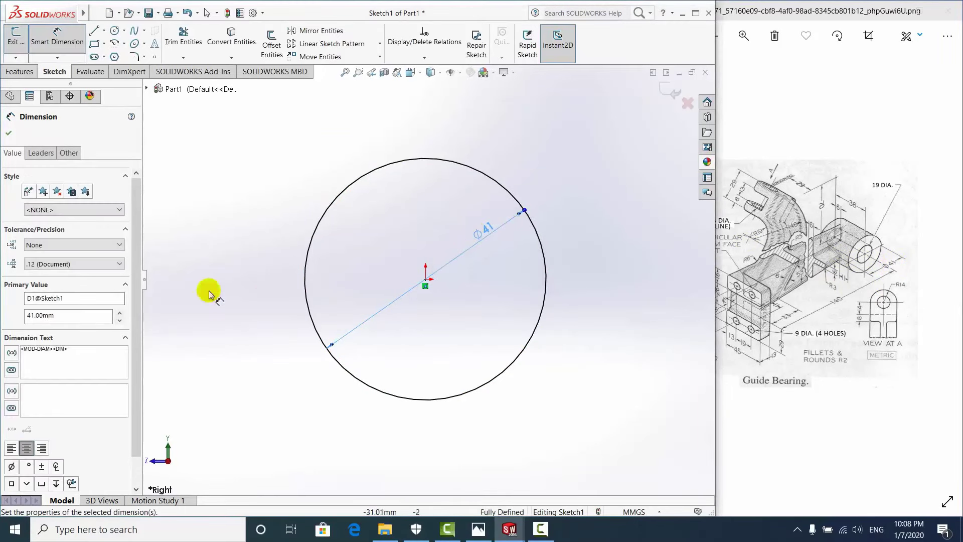
left_click(8, 134)
scroll(426, 279, "up", 3)
scroll(395, 269, "down", 3)
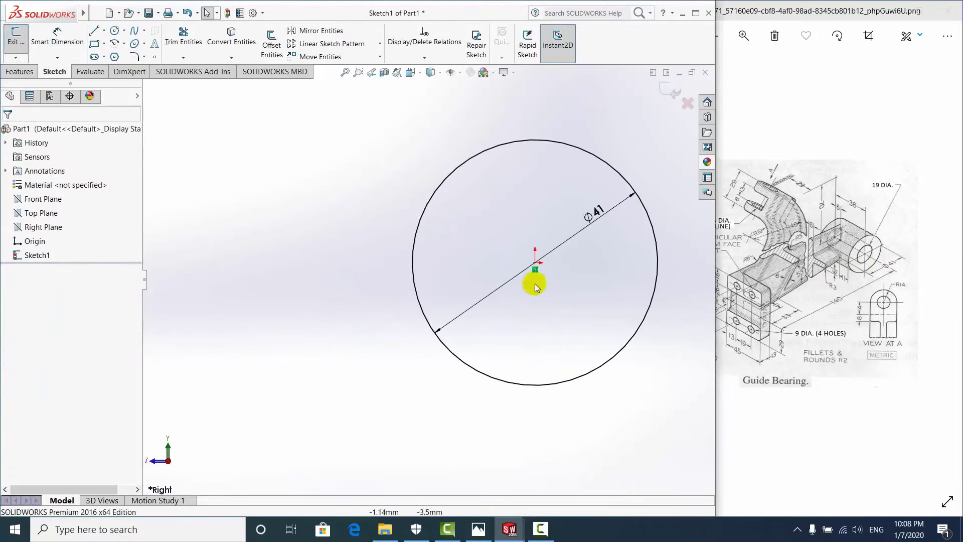
scroll(458, 260, "up", 2)
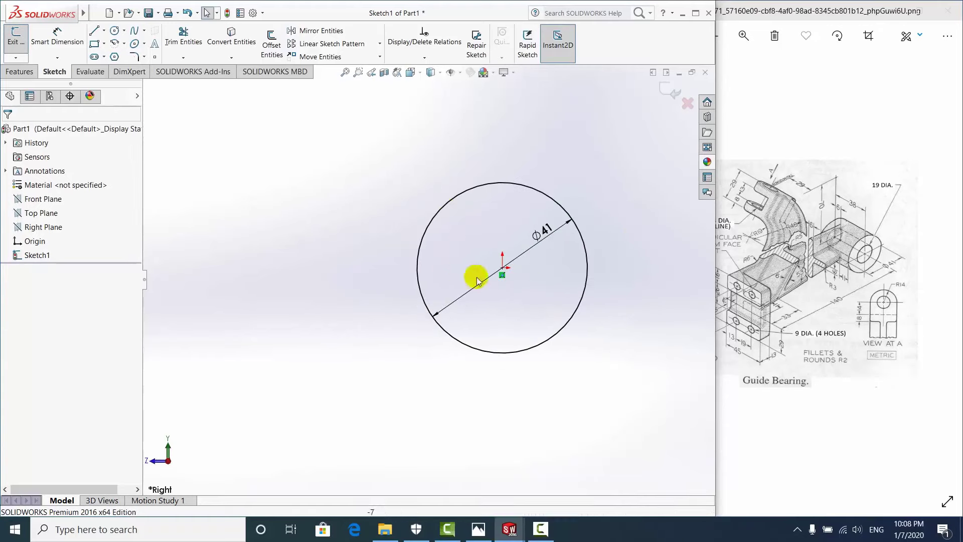
left_click(823, 314)
scroll(823, 314, "up", 2)
scroll(783, 342, "up", 1)
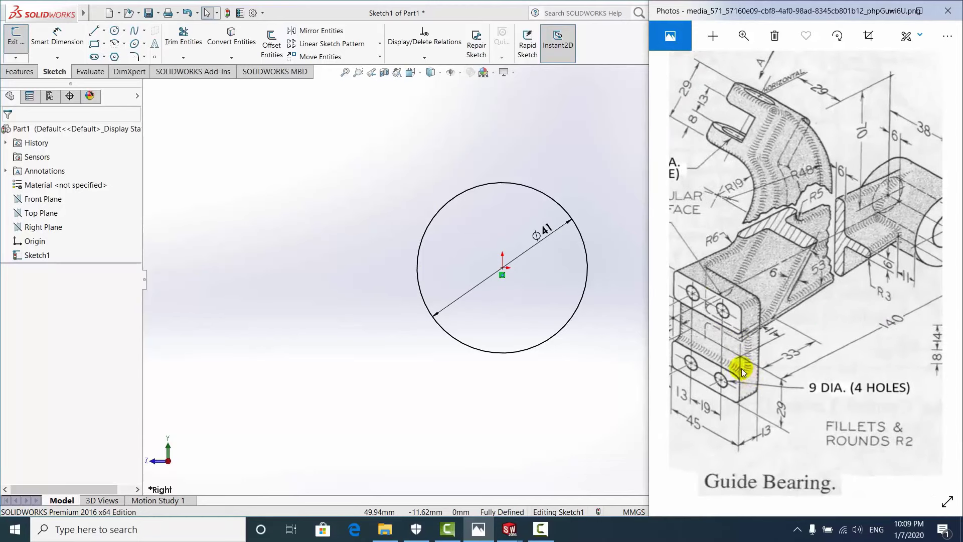
scroll(771, 336, "right", 2)
scroll(783, 371, "right", 2)
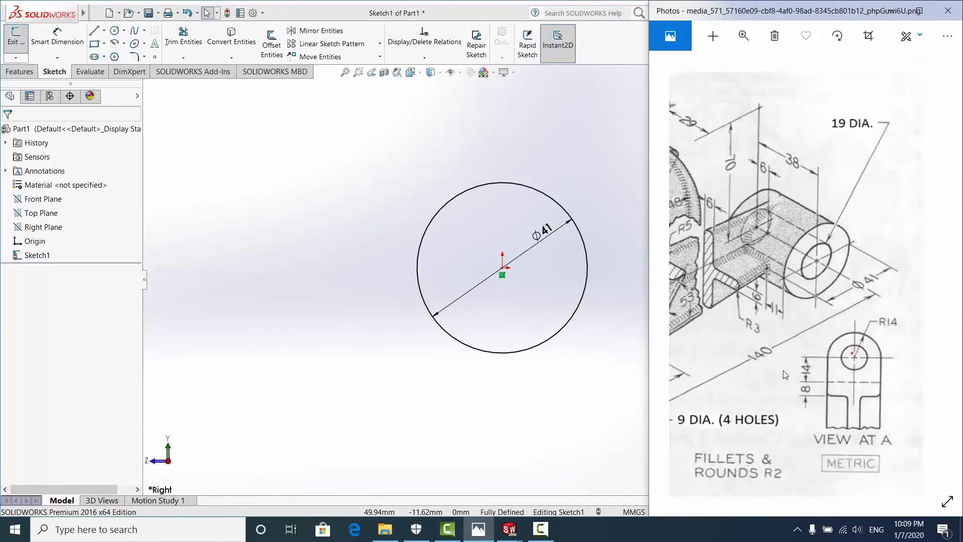
double_click(802, 345)
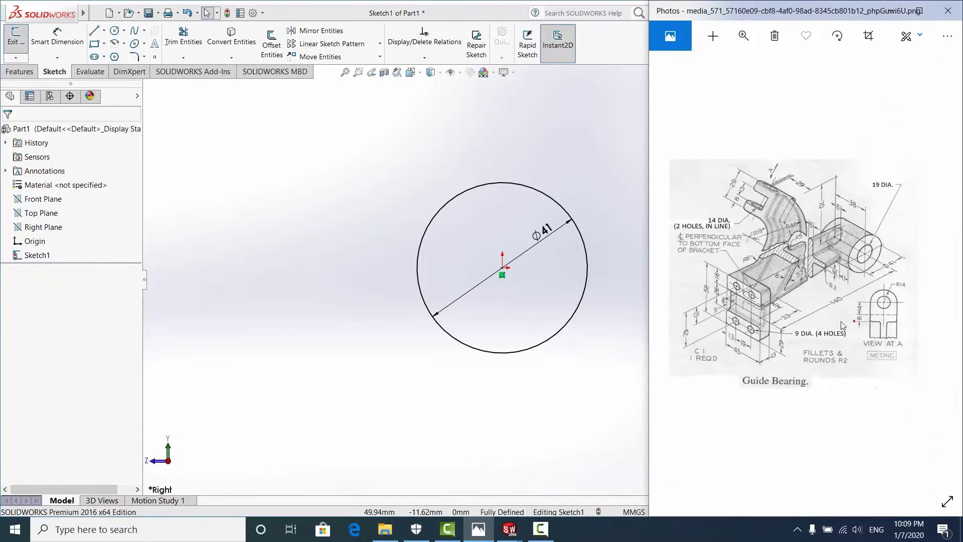
left_click(328, 255)
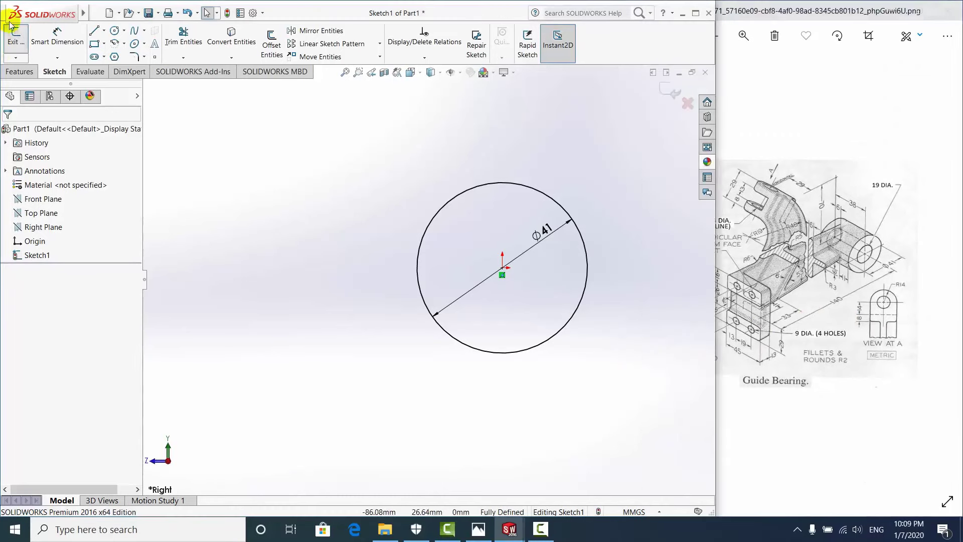
Draw a horizontal centerline running left from the circle's centre
left_click(104, 32)
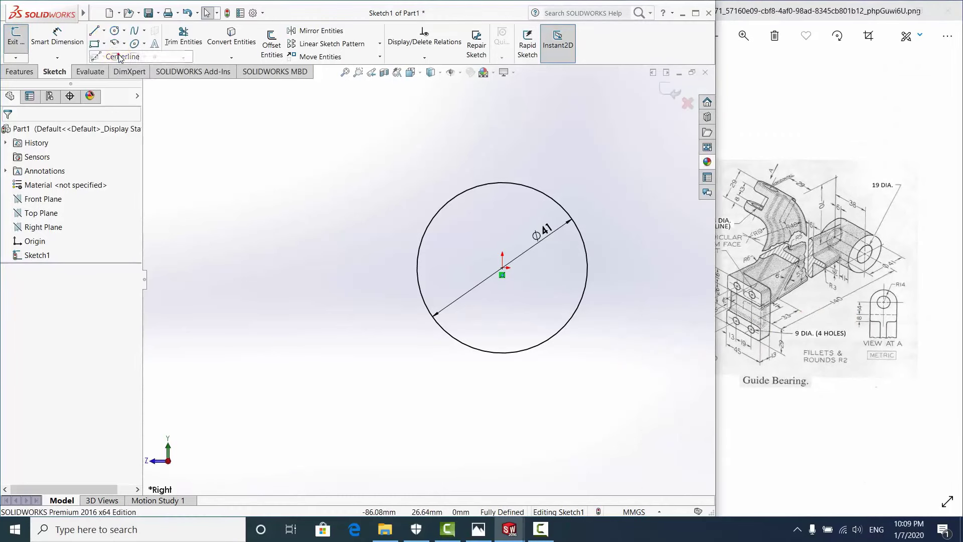
left_click(104, 31)
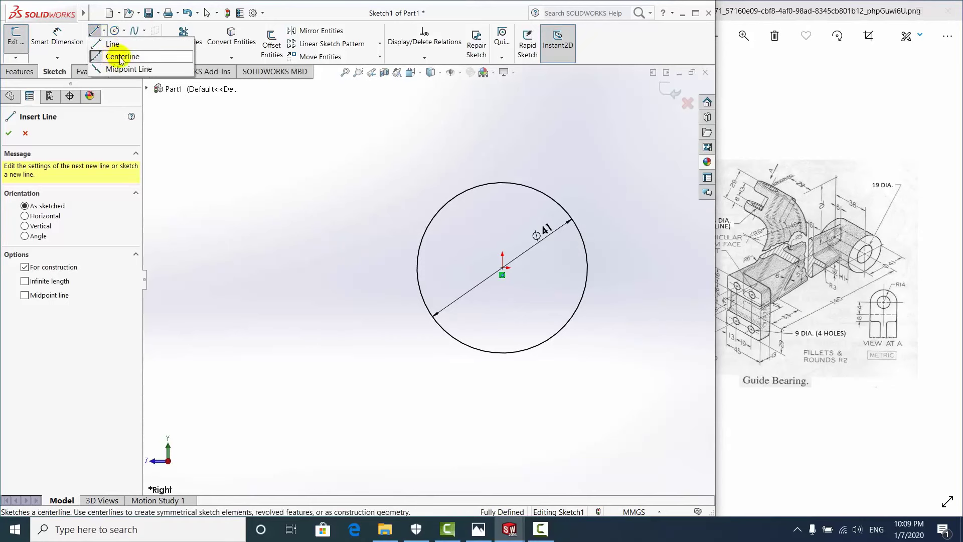
left_click(504, 269)
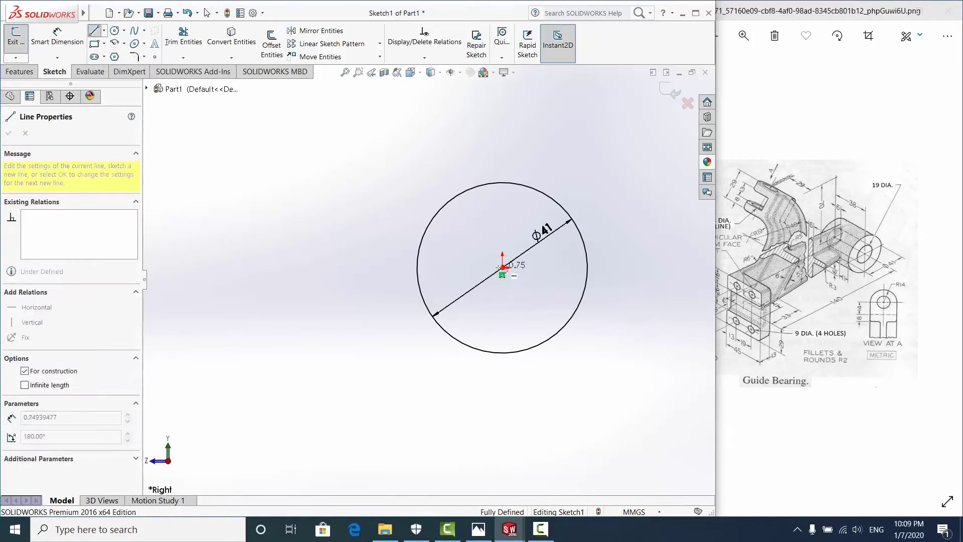
scroll(361, 280, "up", 3)
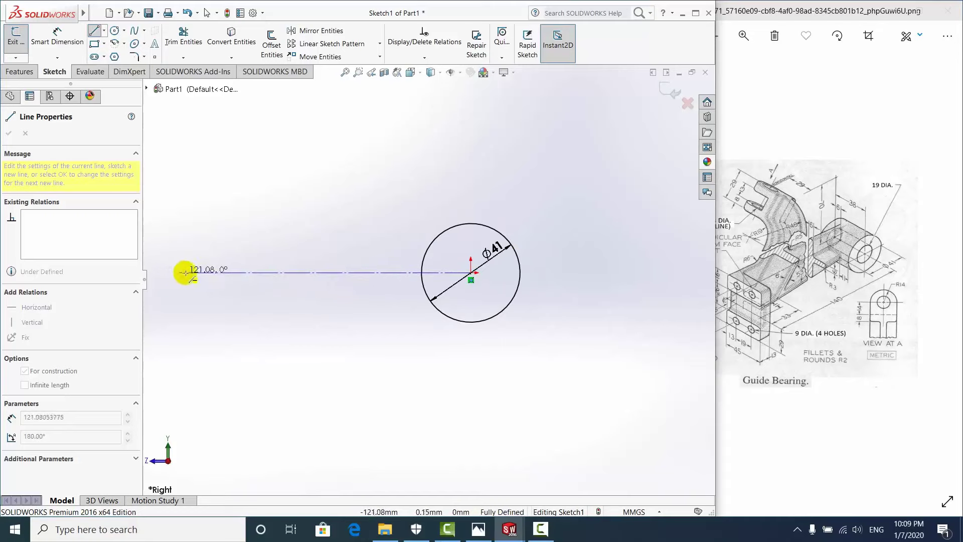
scroll(175, 273, "up", 3)
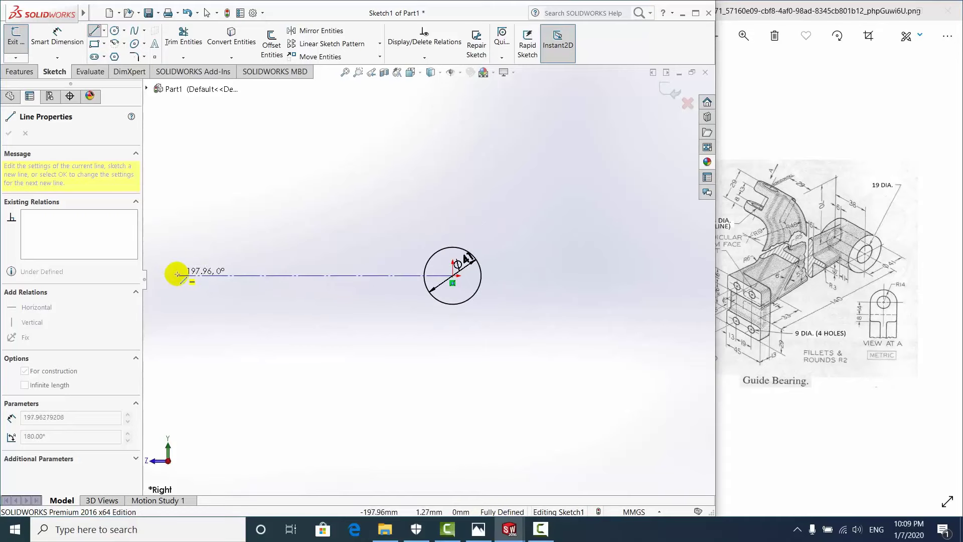
left_click(178, 274)
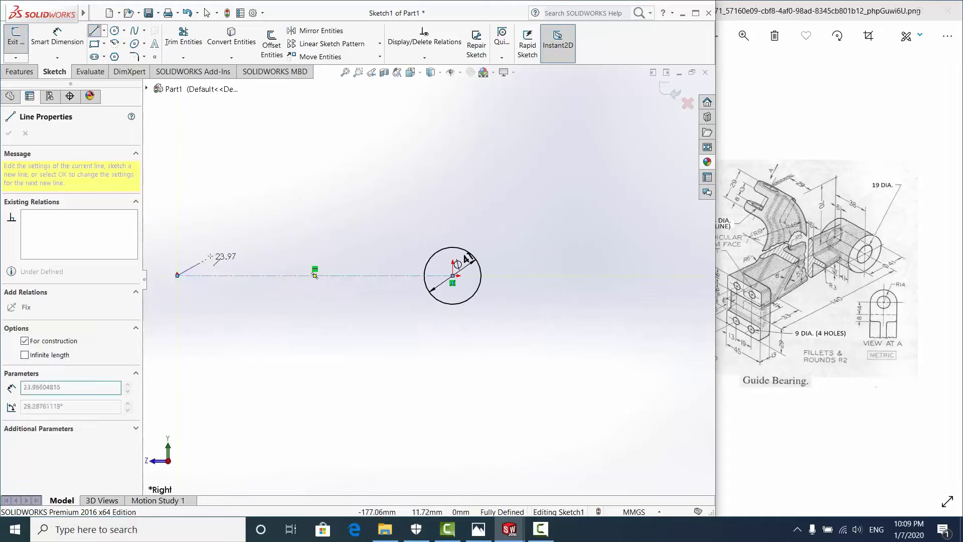
key("Escape")
Dimension the centerline to 140 mm and fit the sketch in view
left_click(71, 48)
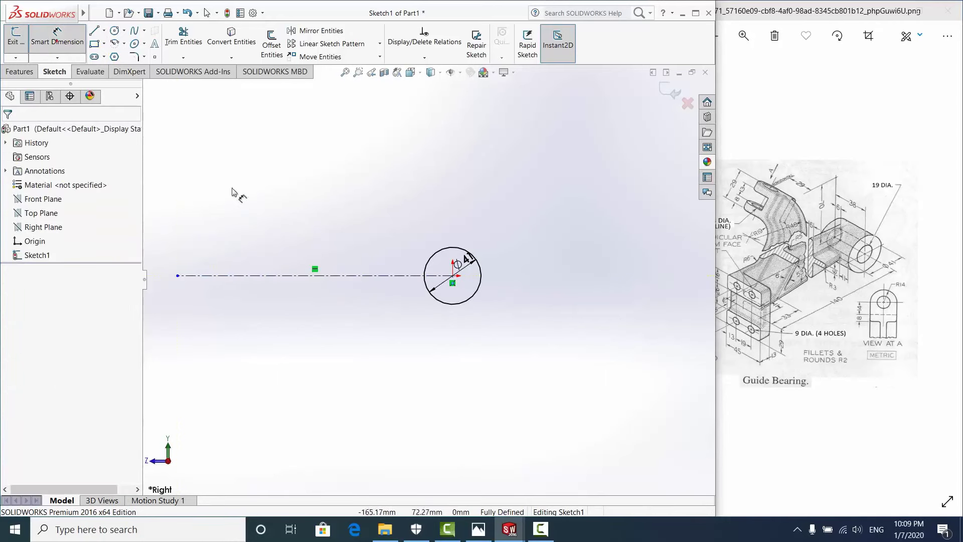
left_click(273, 275)
left_click(323, 225)
type("14")
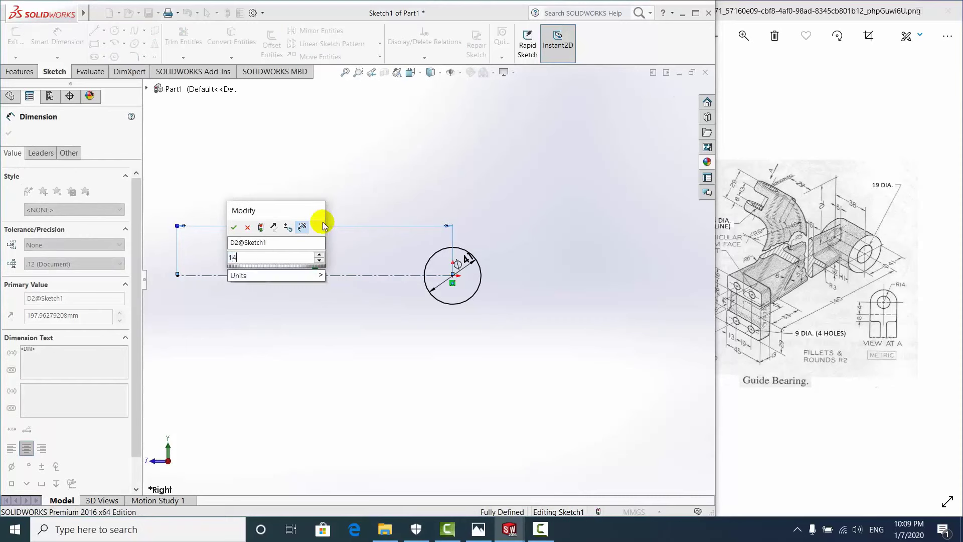
type("0")
key("Return")
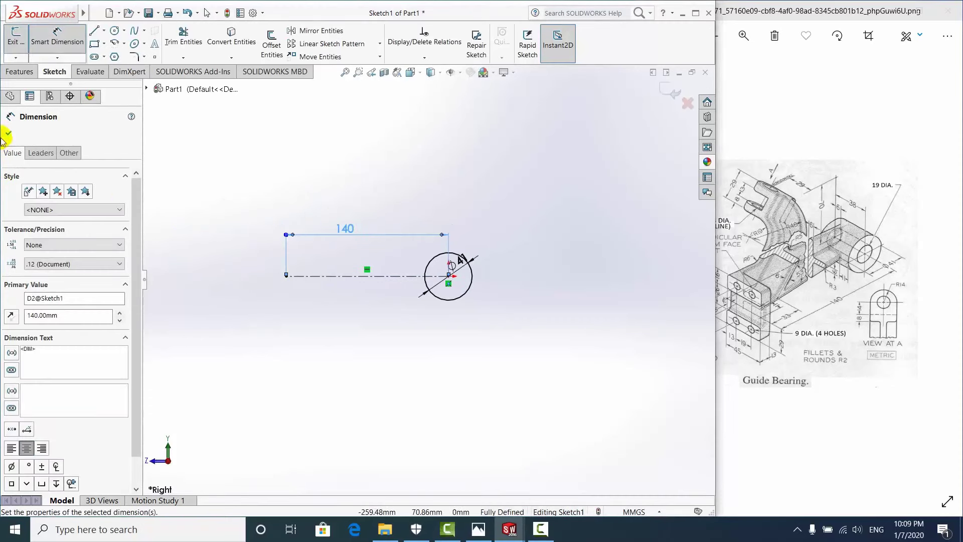
left_click(7, 134)
key("f")
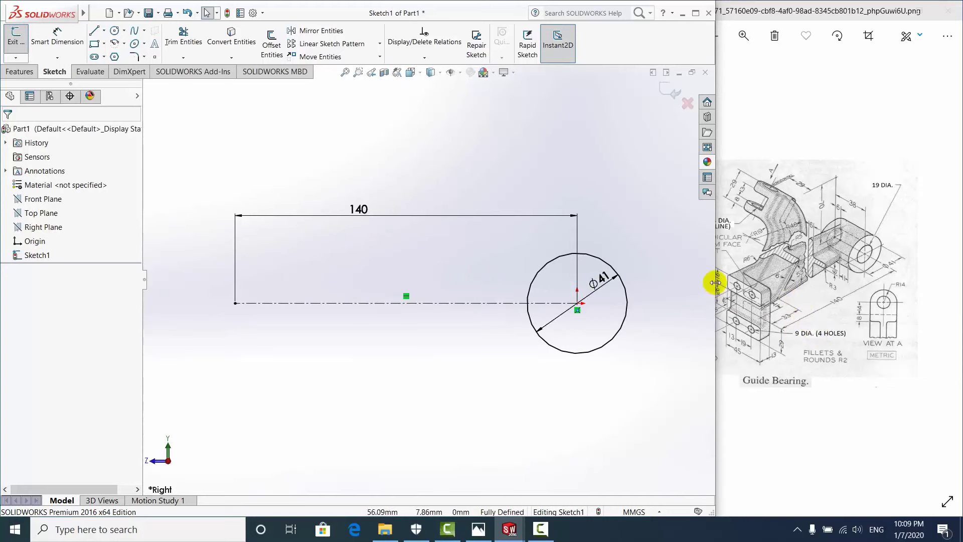
left_click_drag(716, 283, 649, 276)
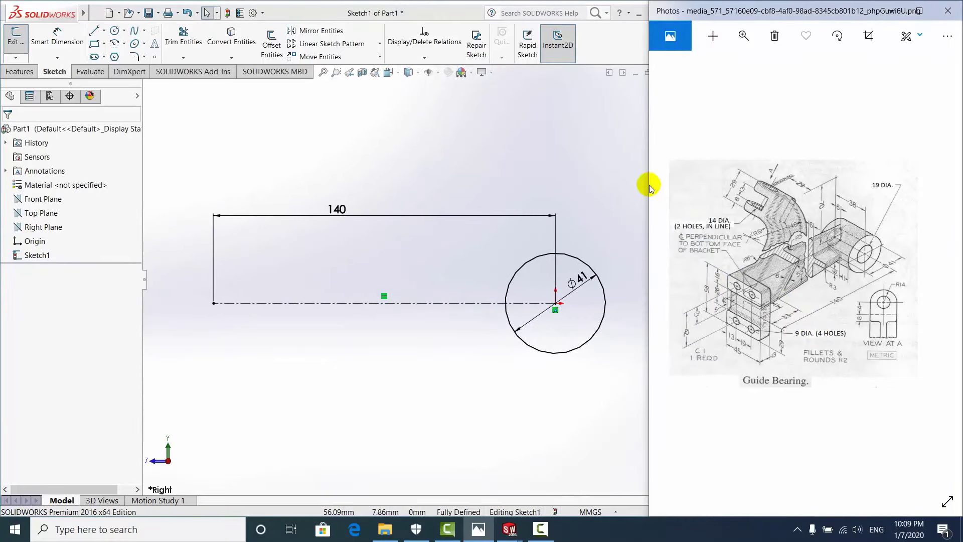
left_click_drag(650, 189, 673, 201)
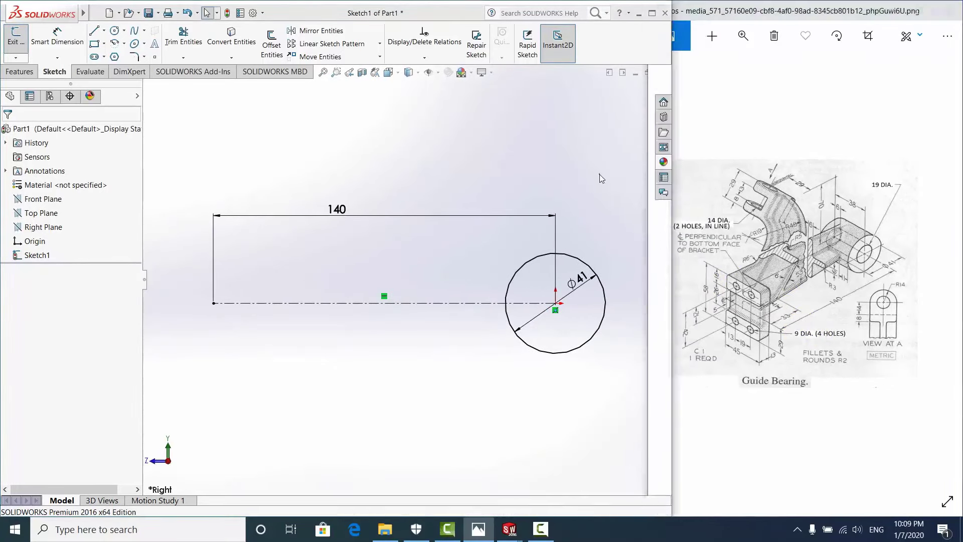
left_click(712, 279)
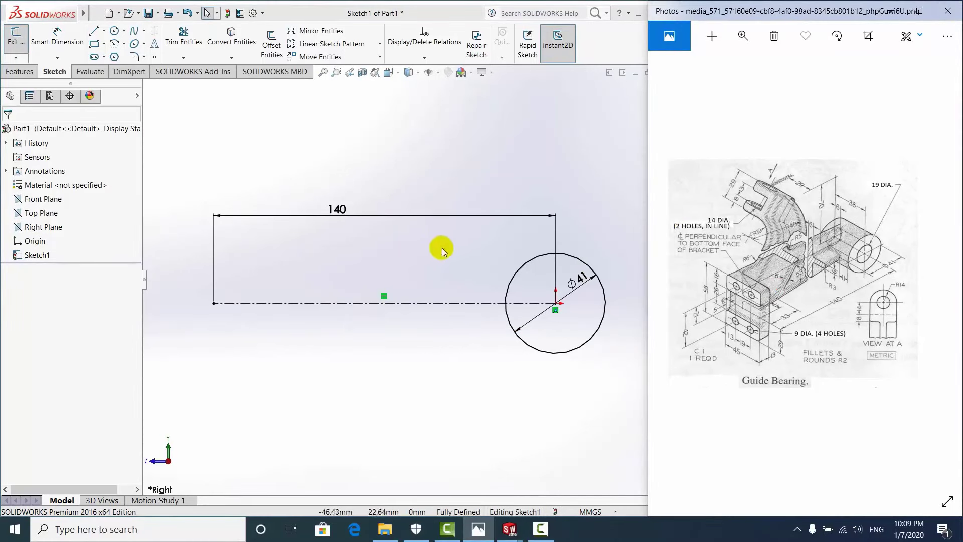
scroll(742, 299, "up", 3)
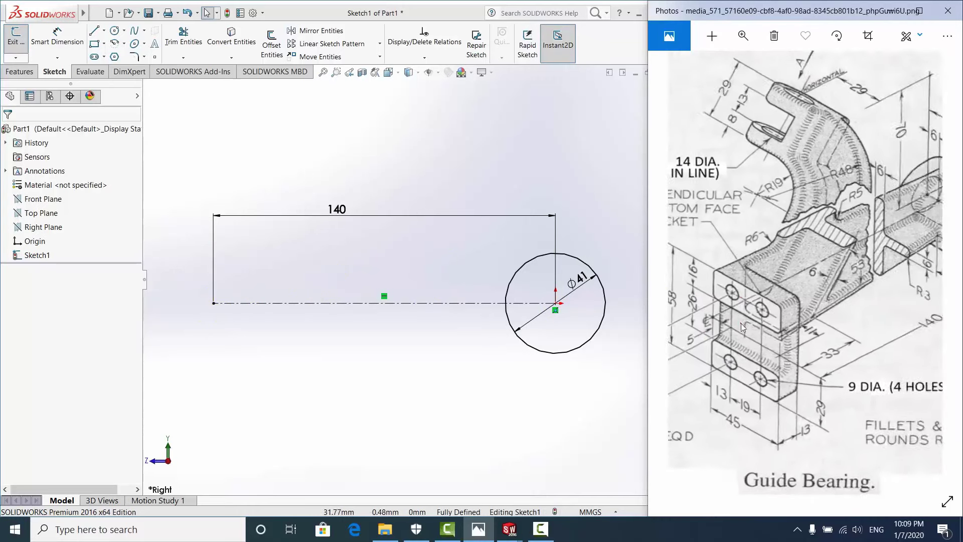
left_click_drag(741, 323, 812, 269)
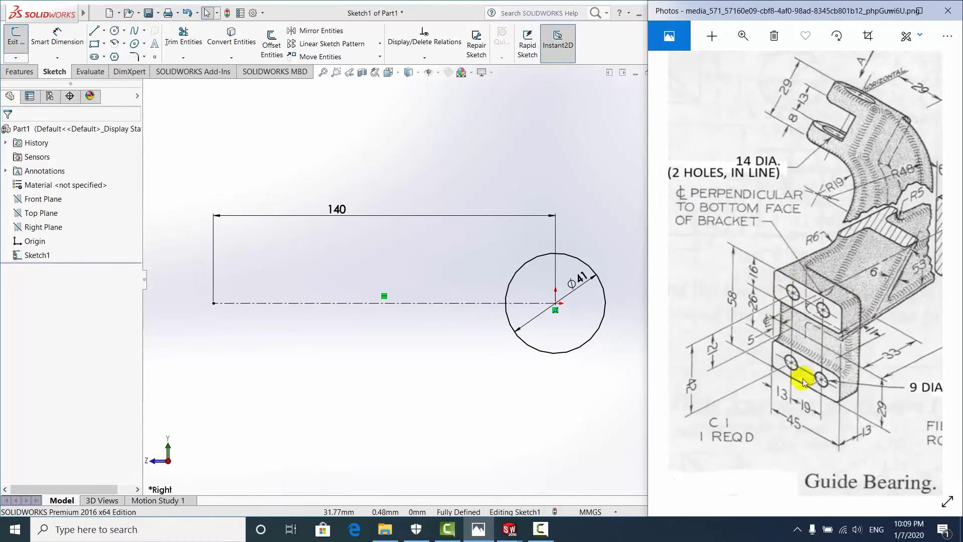
scroll(791, 290, "down", 3)
double_click(794, 293)
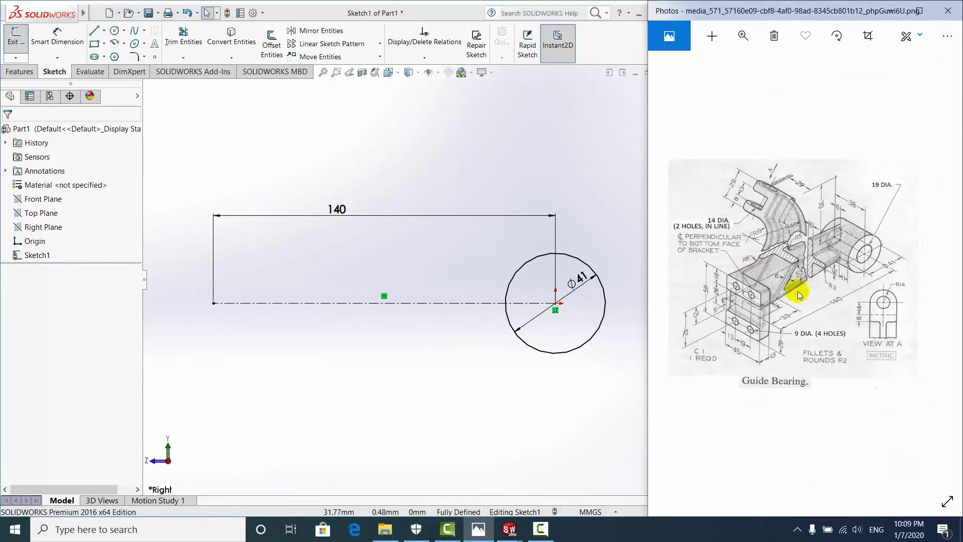
double_click(800, 295)
left_click_drag(691, 278, 736, 282)
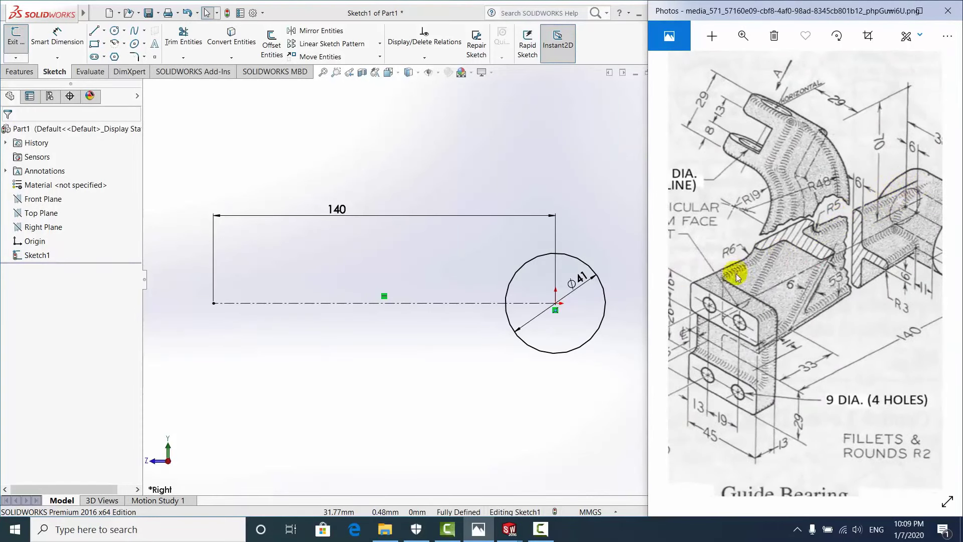
double_click(723, 300)
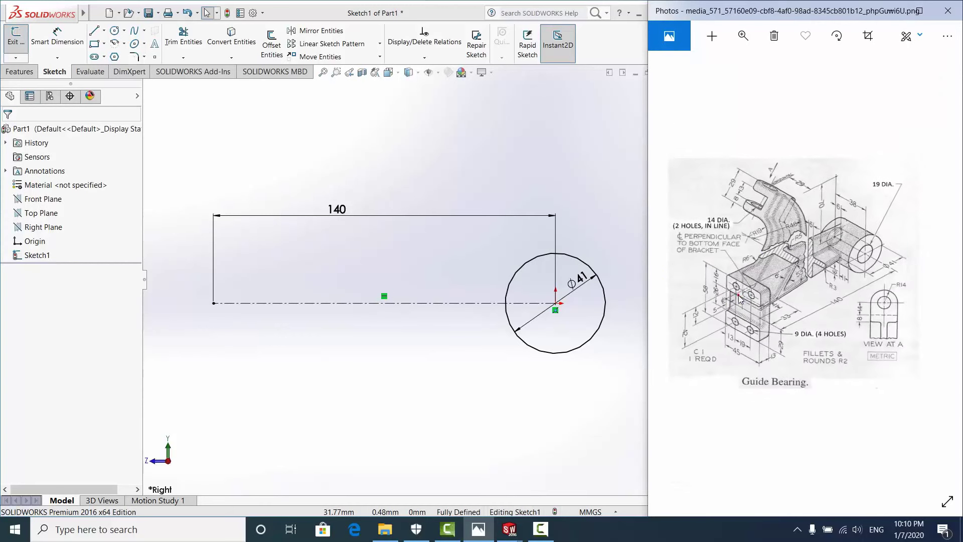
left_click(309, 255)
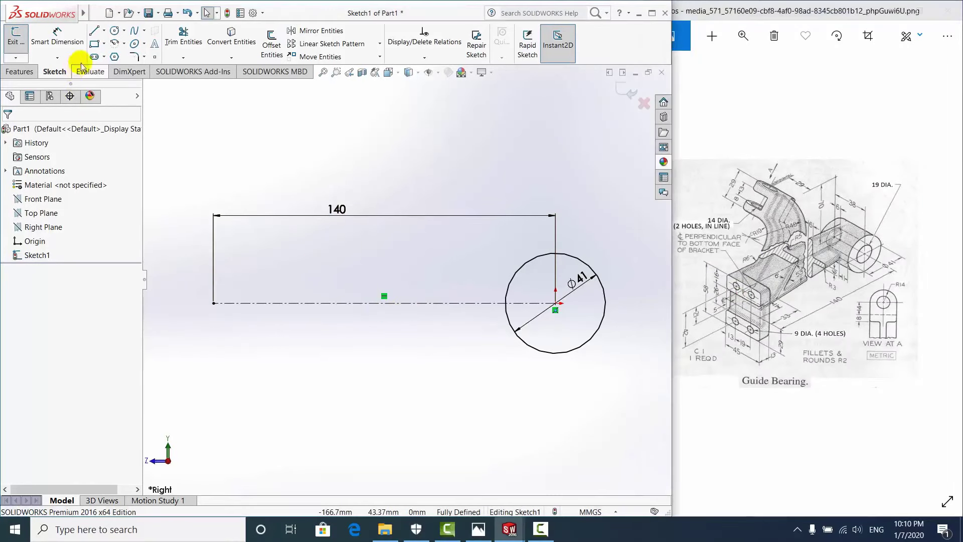
Draw a tall, narrow centre rectangle on the centreline near its left end
left_click(105, 46)
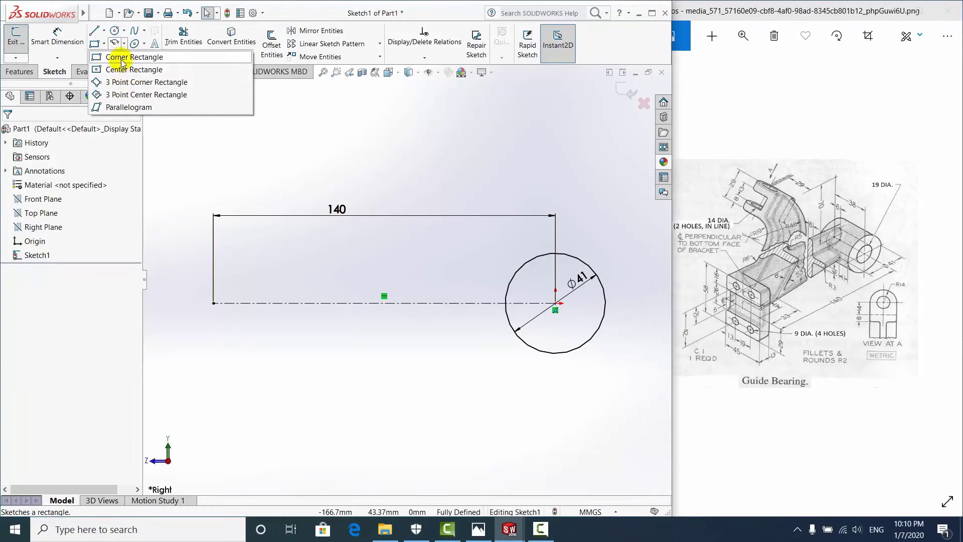
left_click(138, 71)
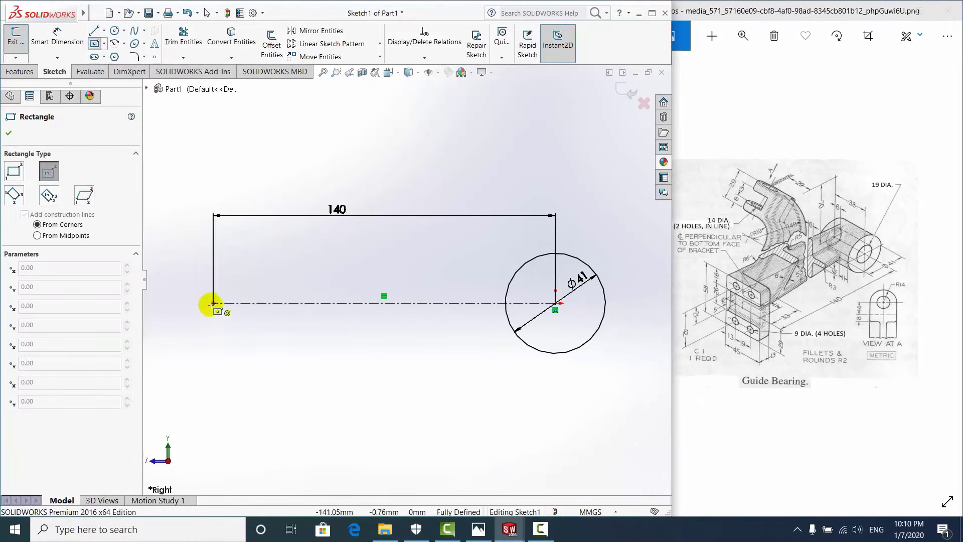
left_click(214, 303)
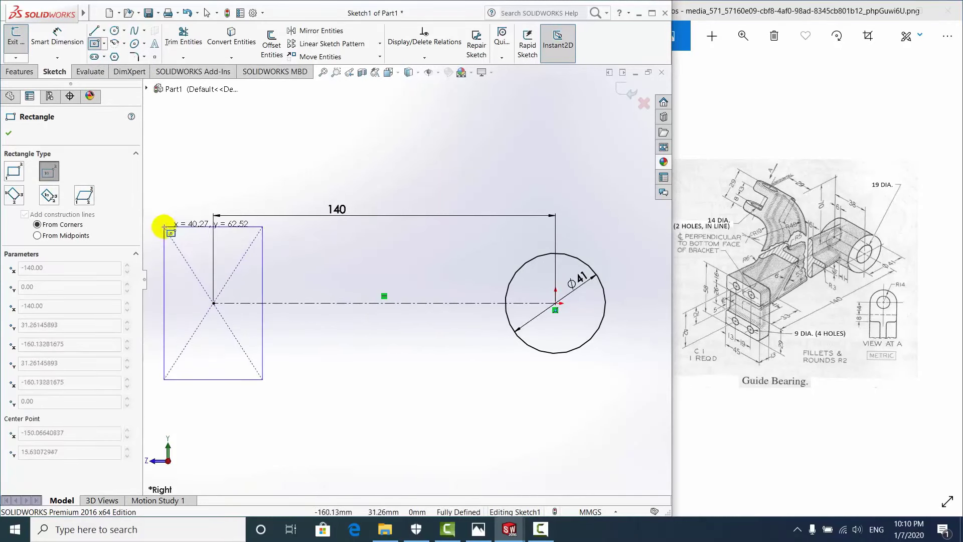
key("Escape")
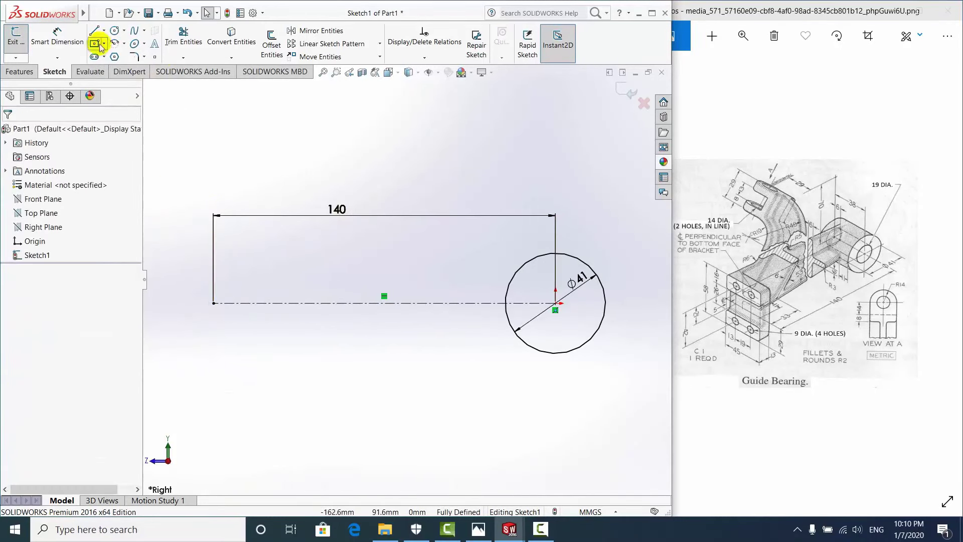
left_click(106, 44)
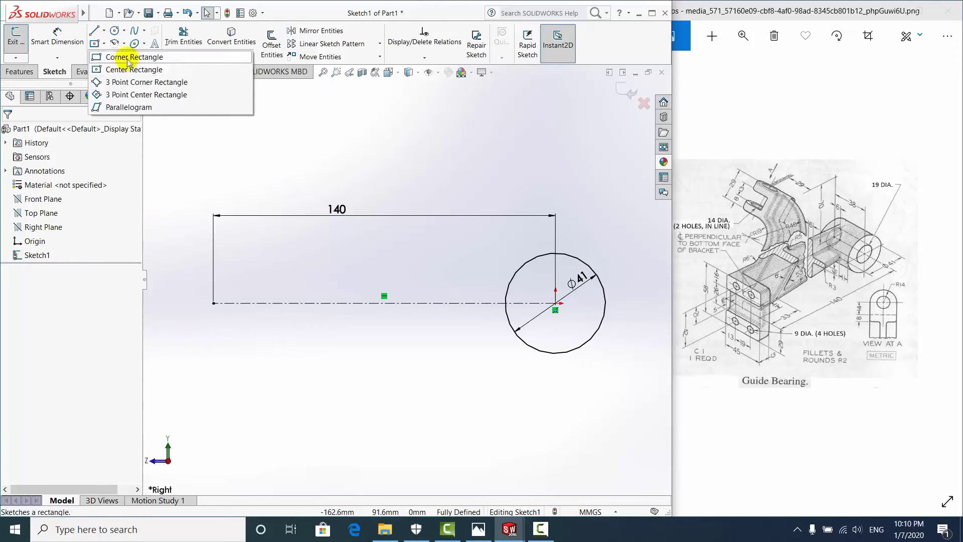
left_click(116, 70)
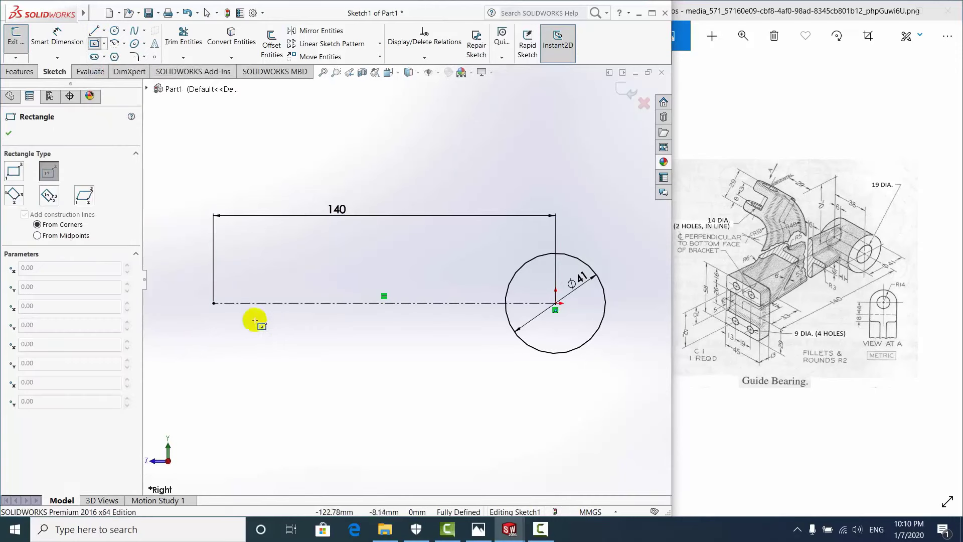
left_click(236, 303)
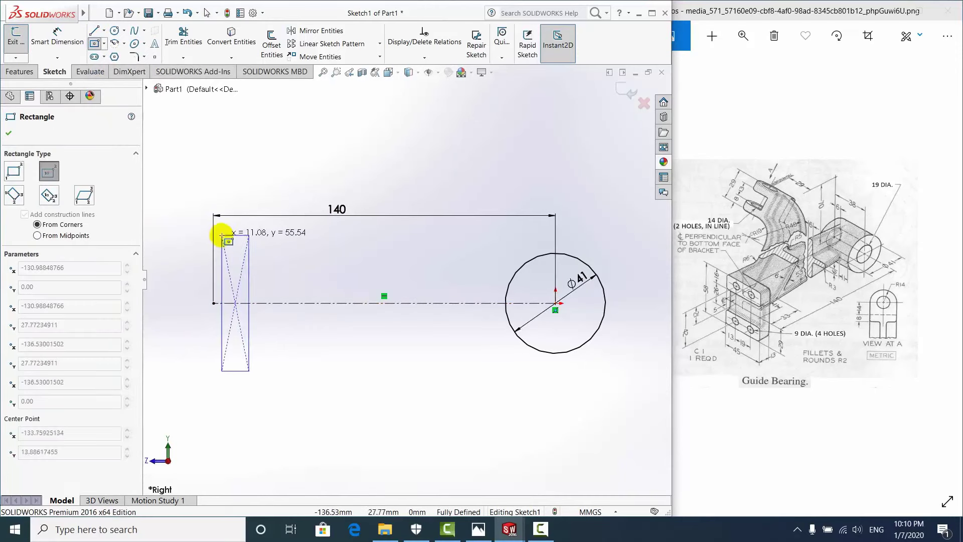
left_click(221, 238)
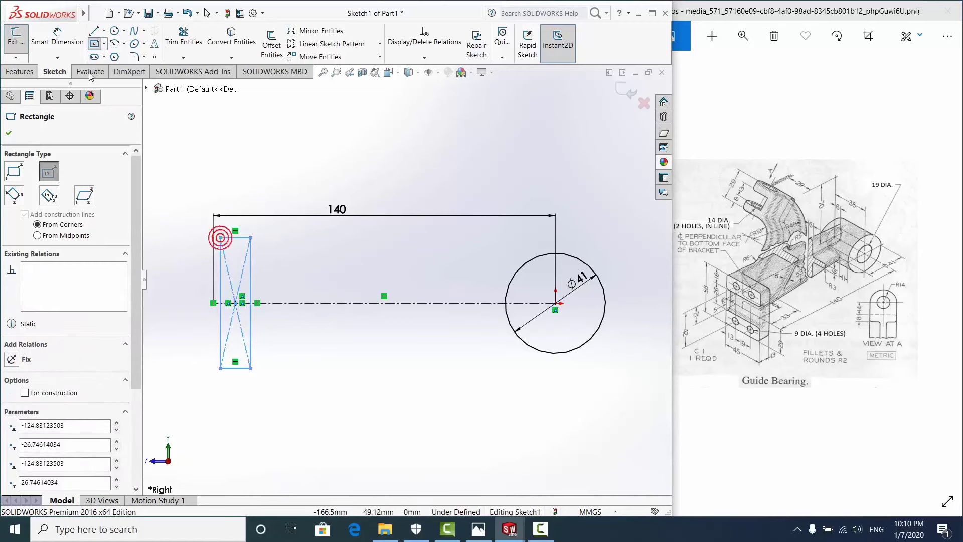
left_click(59, 34)
left_click(246, 239)
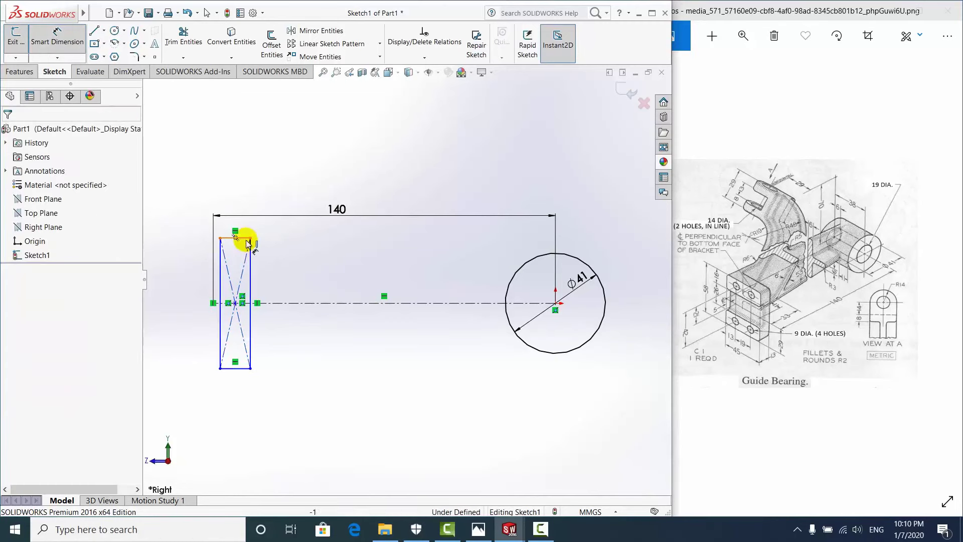
Dimension the rectangle's bottom edge to 13 mm wide
left_click(773, 357)
scroll(773, 357, "up", 3)
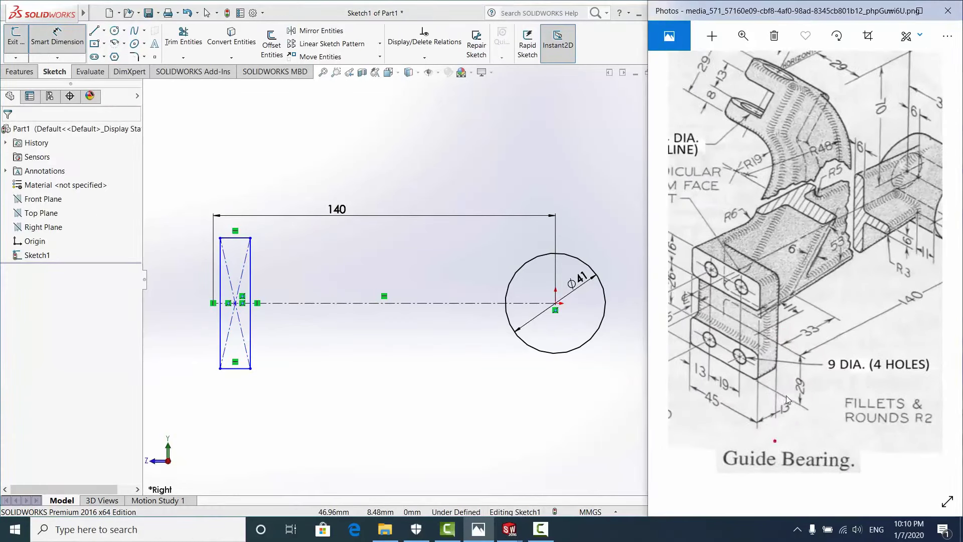
left_click(243, 371)
left_click(243, 391)
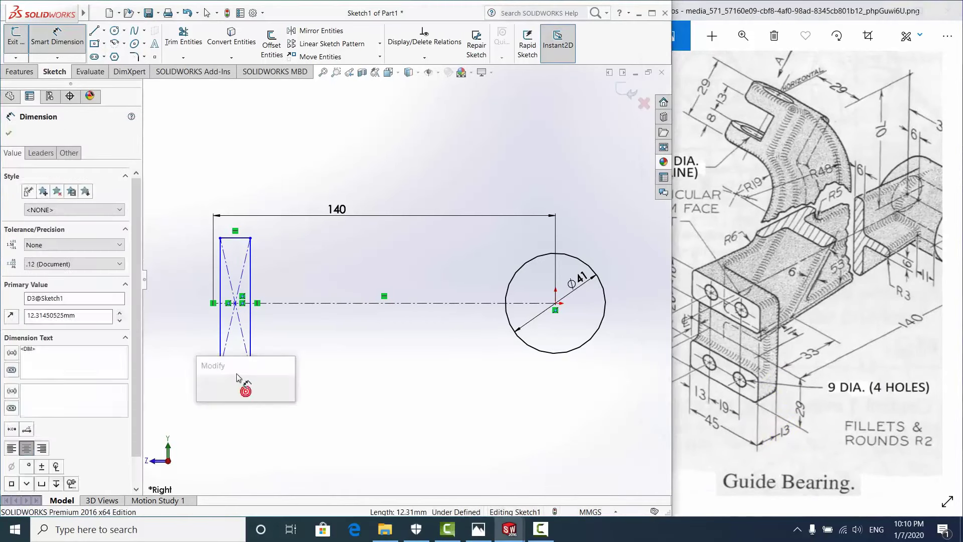
type("13")
key("Return")
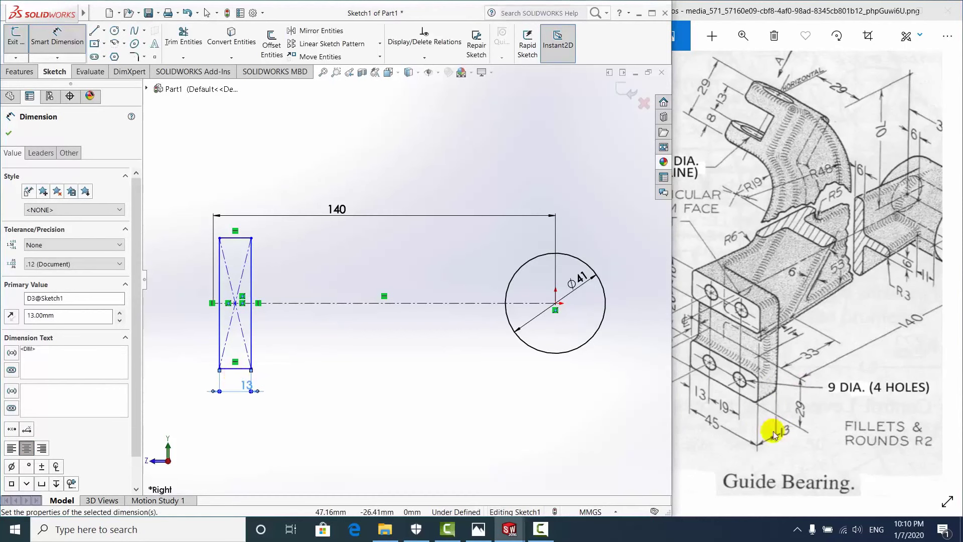
Dimension the rectangle's left edge to 58 mm tall
left_click(757, 382)
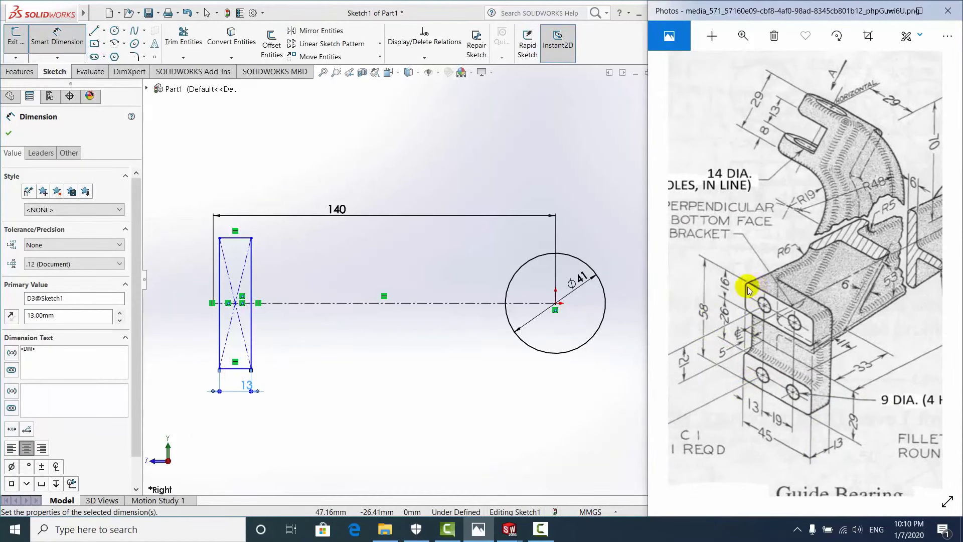
left_click(219, 327)
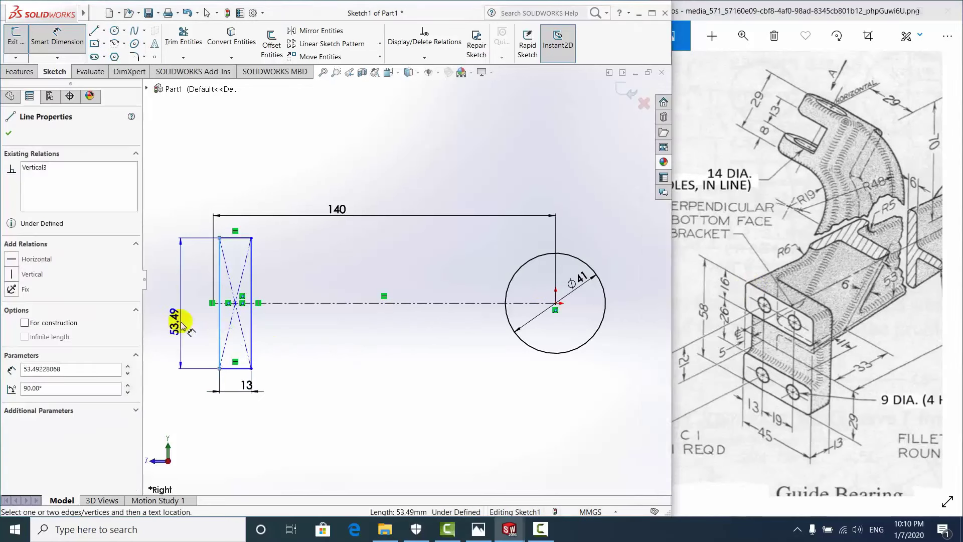
left_click(182, 324)
type("58")
key("Return")
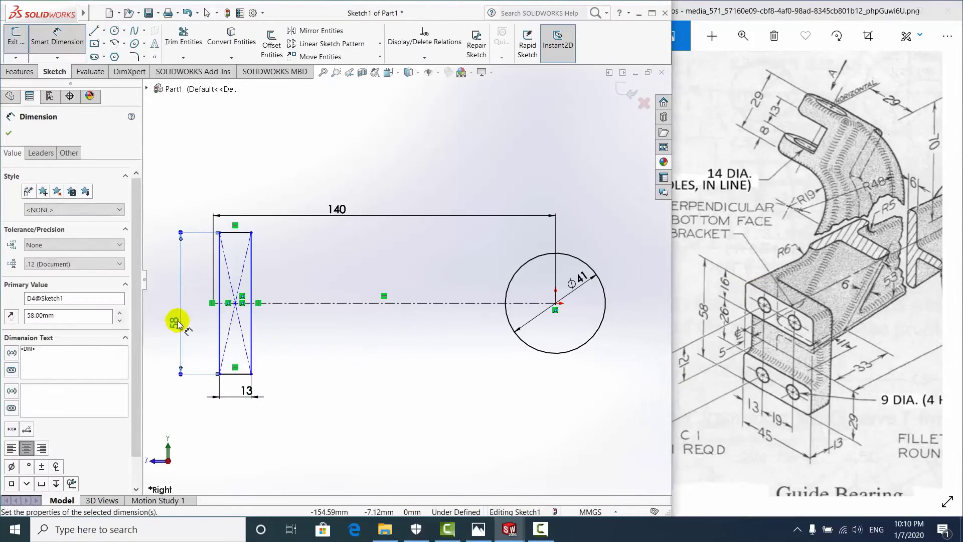
scroll(251, 303, "down", 1)
scroll(286, 309, "down", 1)
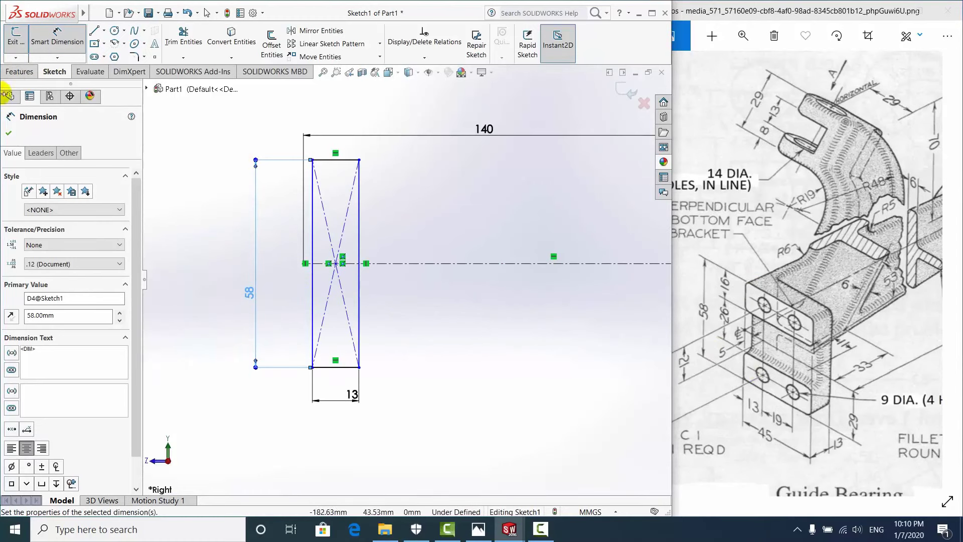
left_click(8, 133)
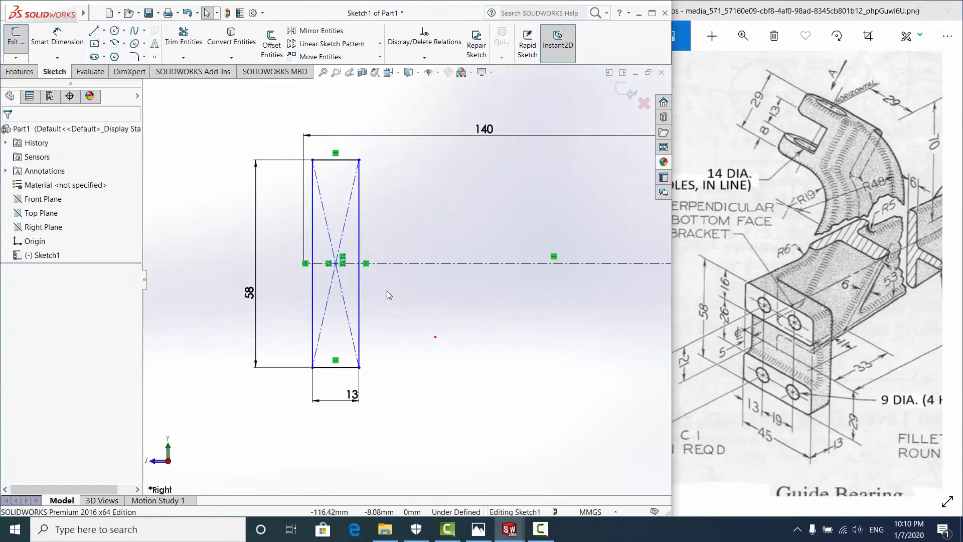
scroll(602, 274, "up", 2)
scroll(602, 211, "down", 1)
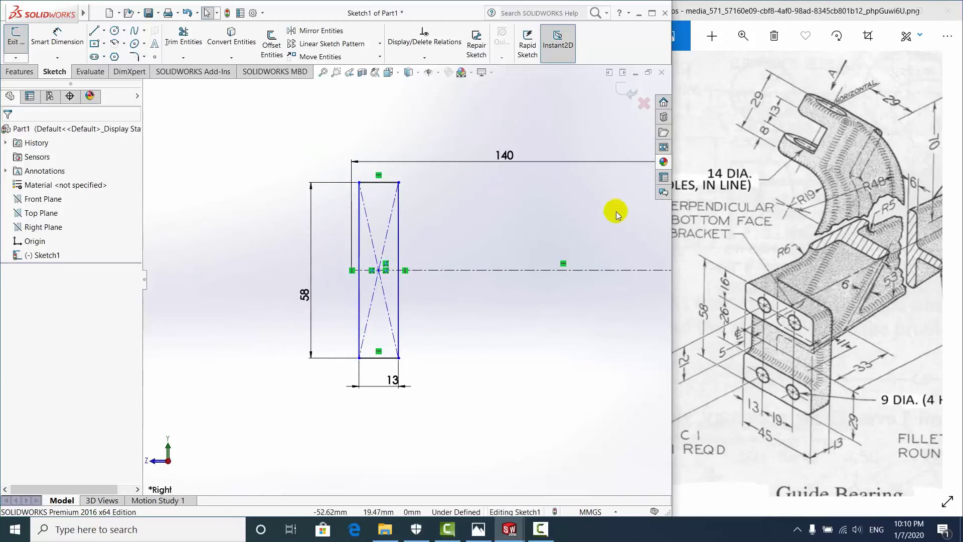
left_click_drag(885, 426, 712, 450)
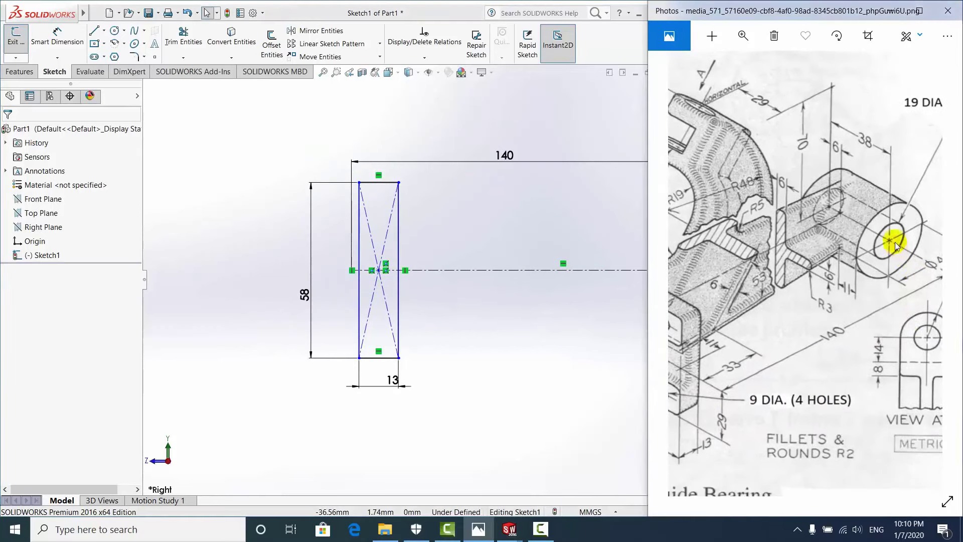
left_click_drag(660, 346, 737, 336)
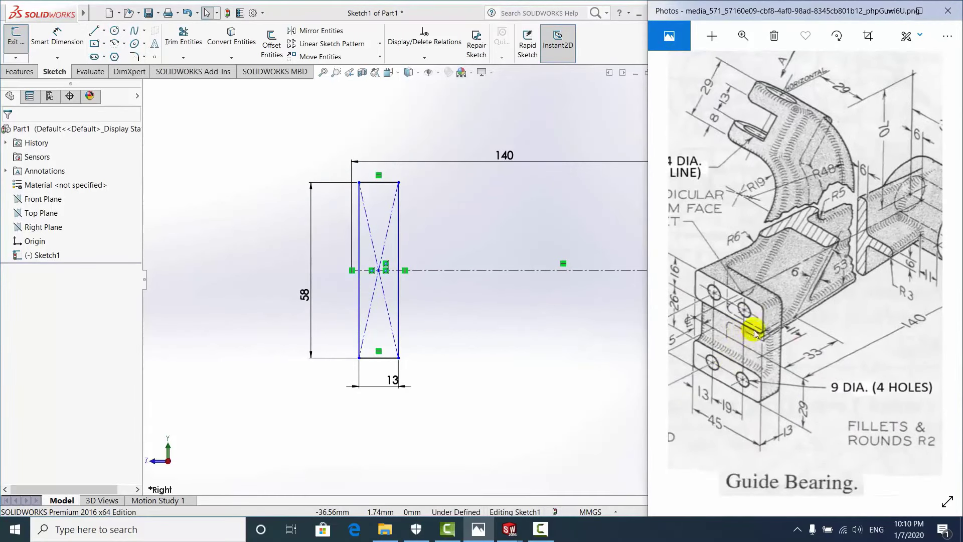
scroll(351, 274, "down", 2)
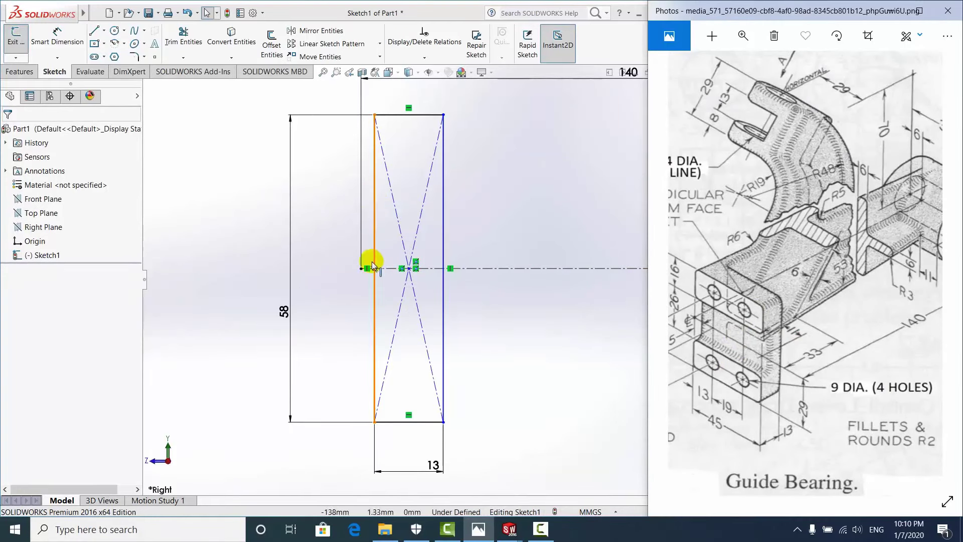
Make the rectangle's 58 mm left edge coincident with the centreline's left endpoint
left_click(299, 229)
scroll(376, 272, "up", 2)
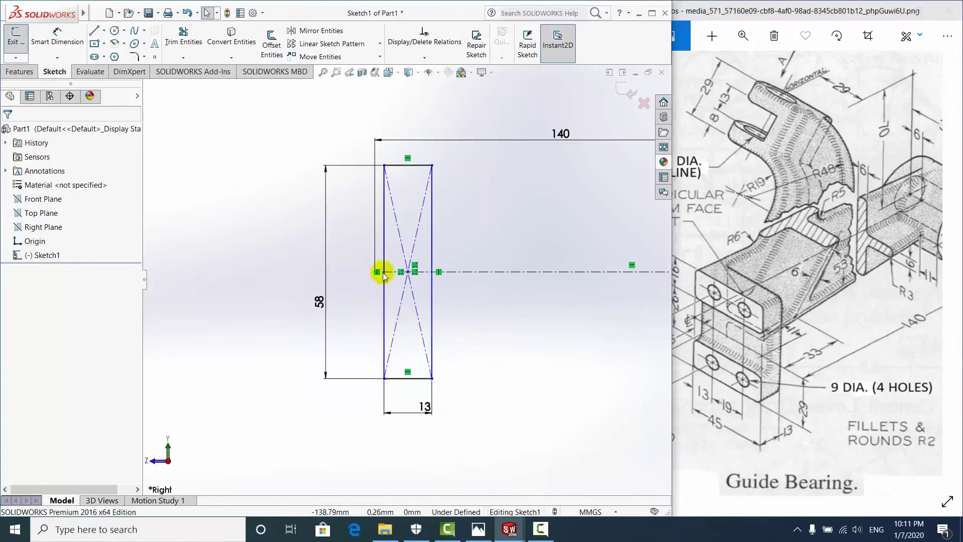
scroll(390, 273, "down", 5)
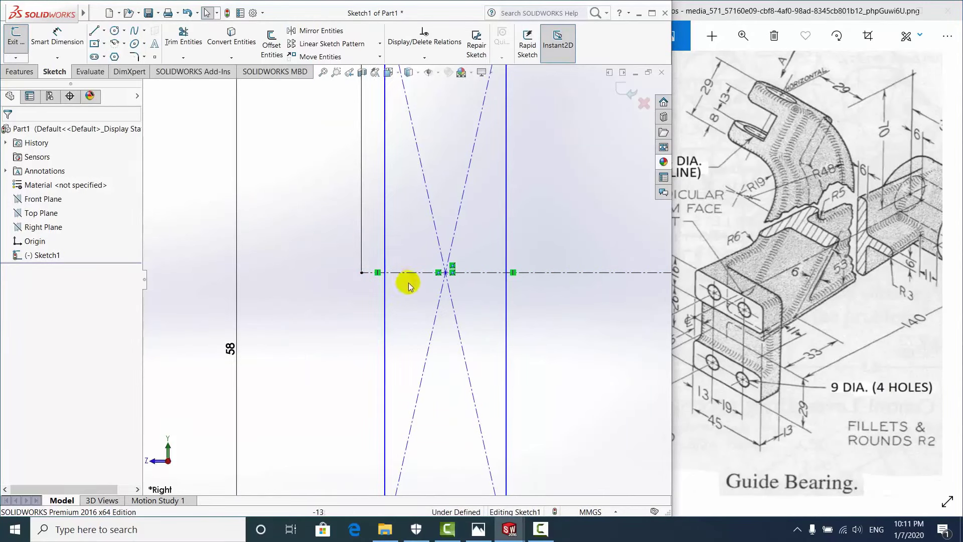
left_click(385, 273)
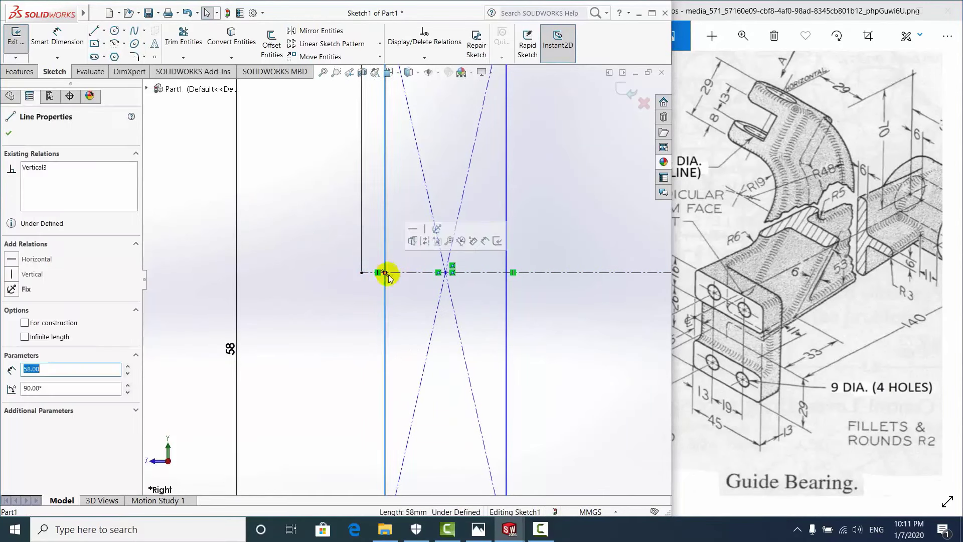
left_click(361, 272, "ctrl")
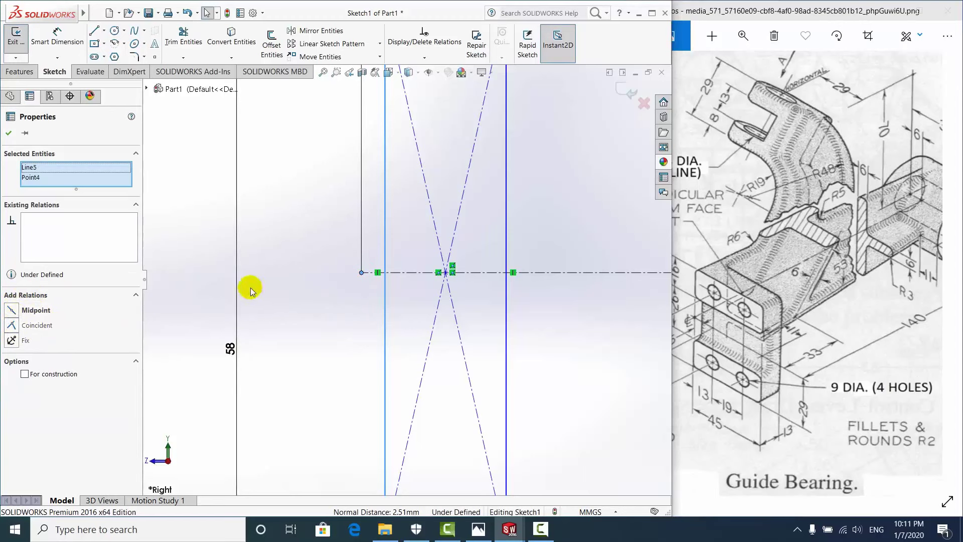
left_click(11, 325)
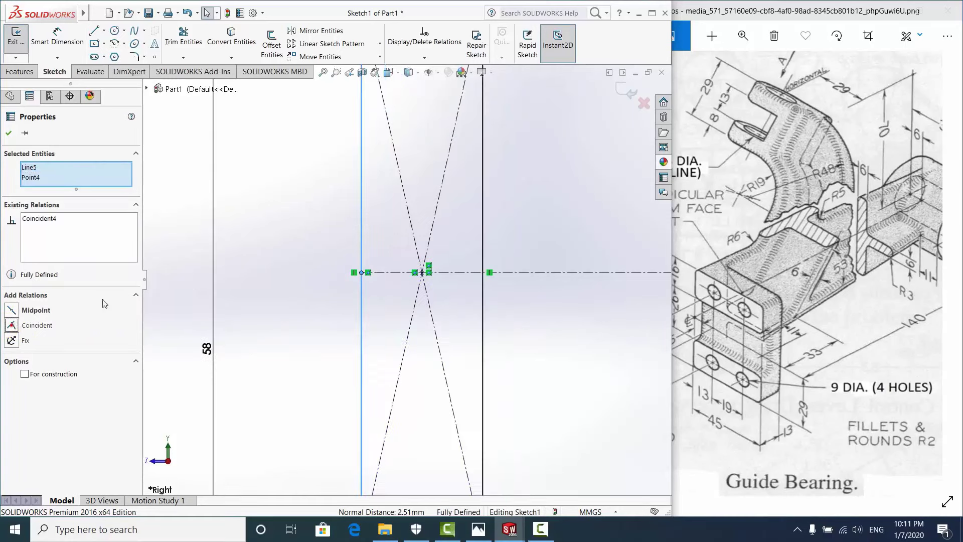
scroll(351, 302, "up", 5)
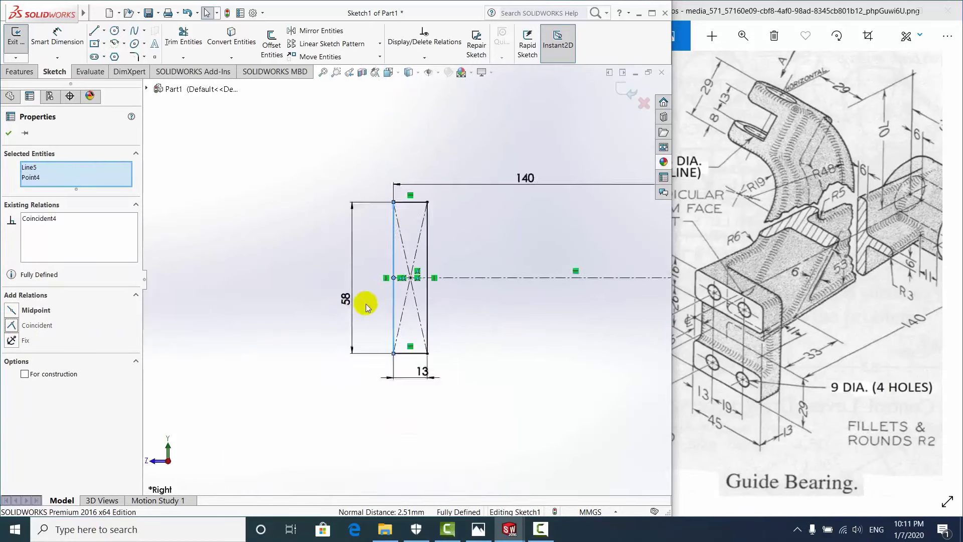
scroll(531, 351, "down", 4)
scroll(487, 431, "up", 2)
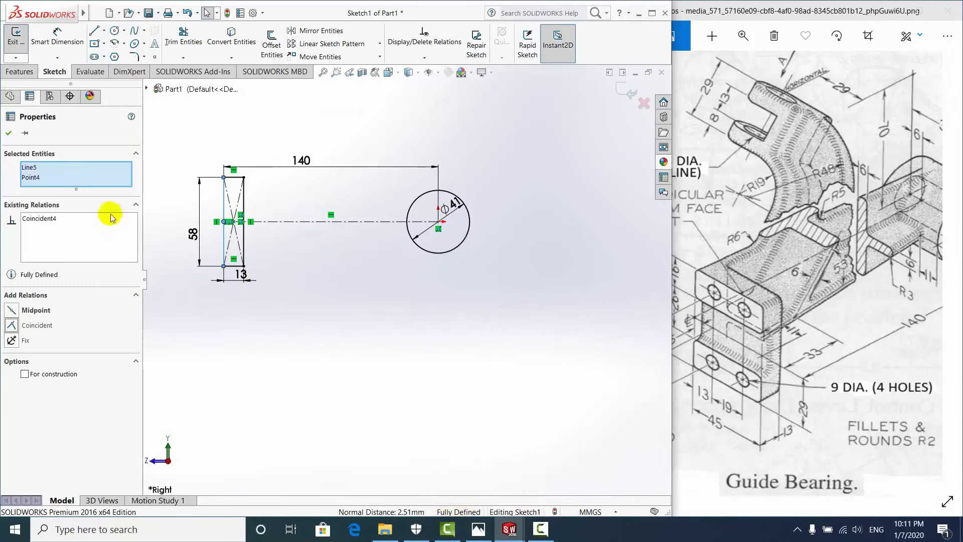
Move the 140 dimension higher above the sketch and fit the view
left_click(9, 132)
scroll(247, 232, "down", 2)
scroll(297, 231, "down", 2)
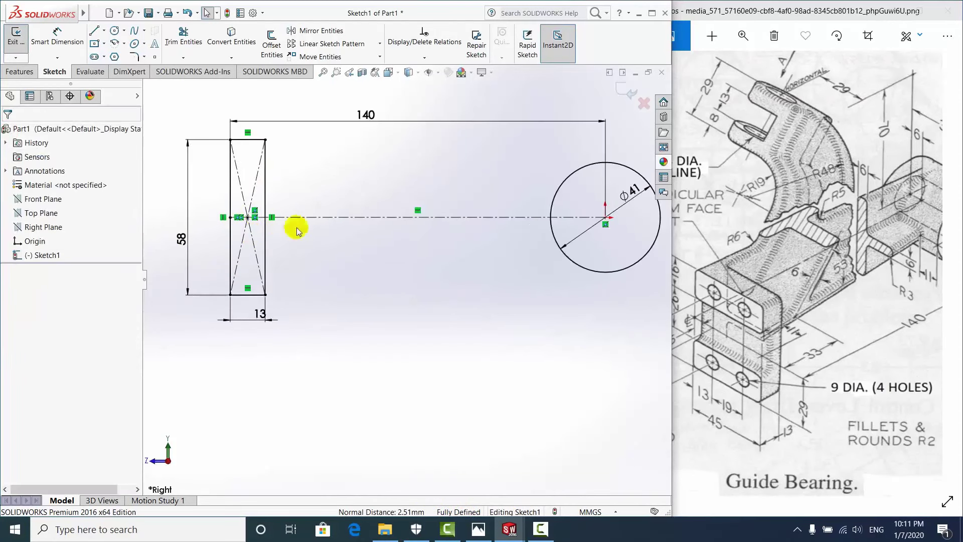
scroll(350, 231, "up", 1)
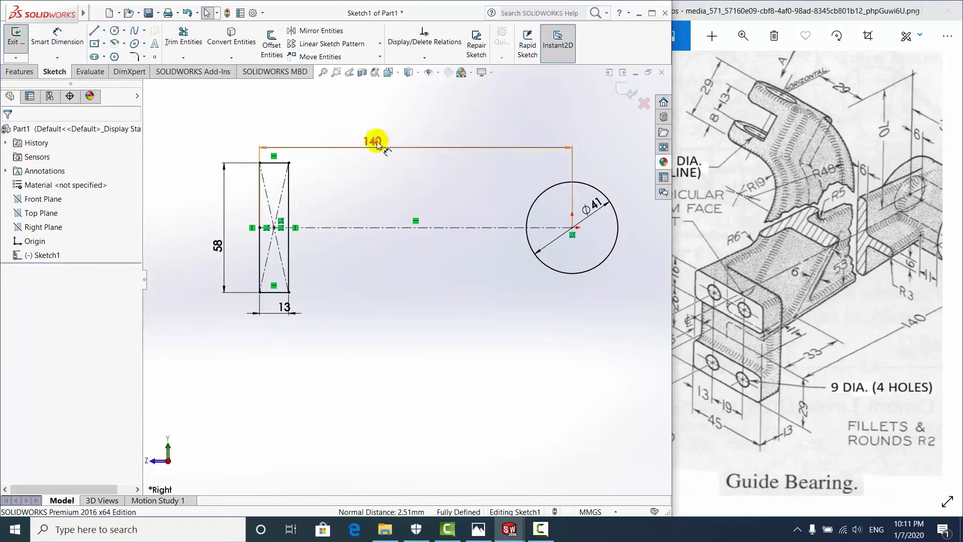
left_click_drag(376, 137, 375, 119)
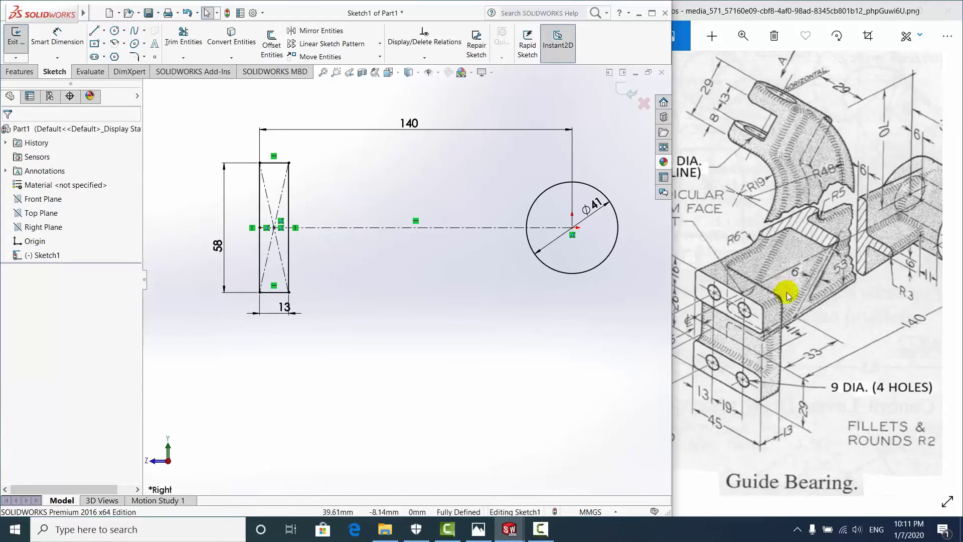
key("f")
Review the Guide Bearing drawing in Photos, then return to the SOLIDWORKS sketch
left_click(873, 320)
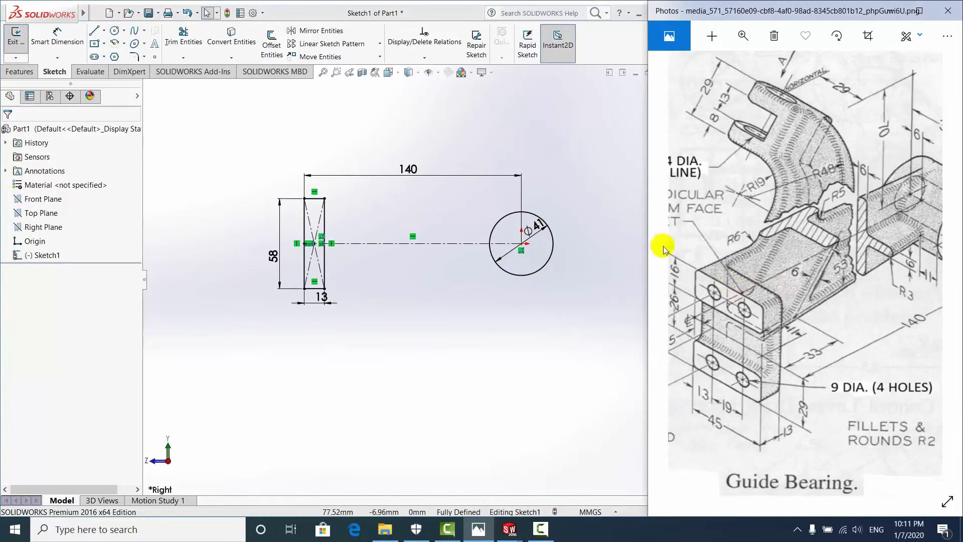
scroll(436, 220, "down", 1)
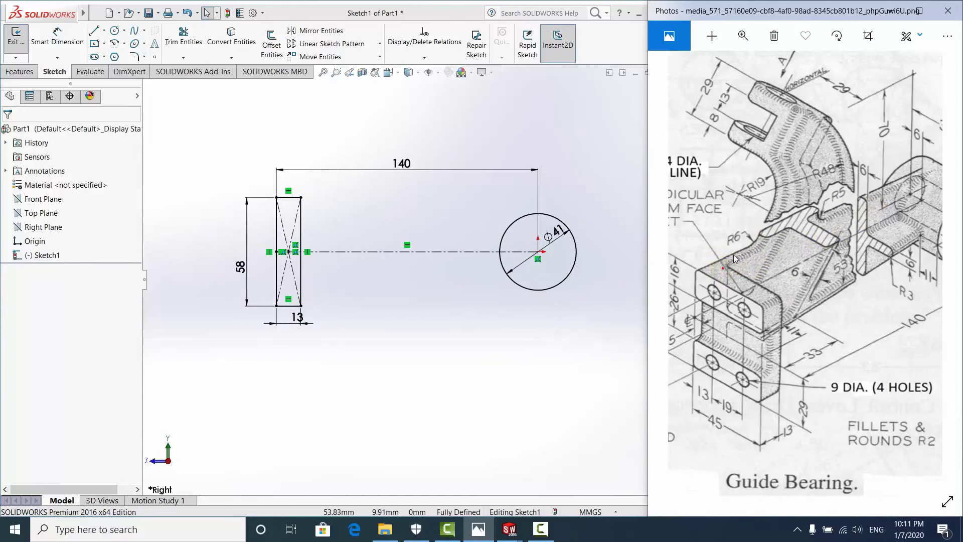
scroll(735, 259, "up", 1)
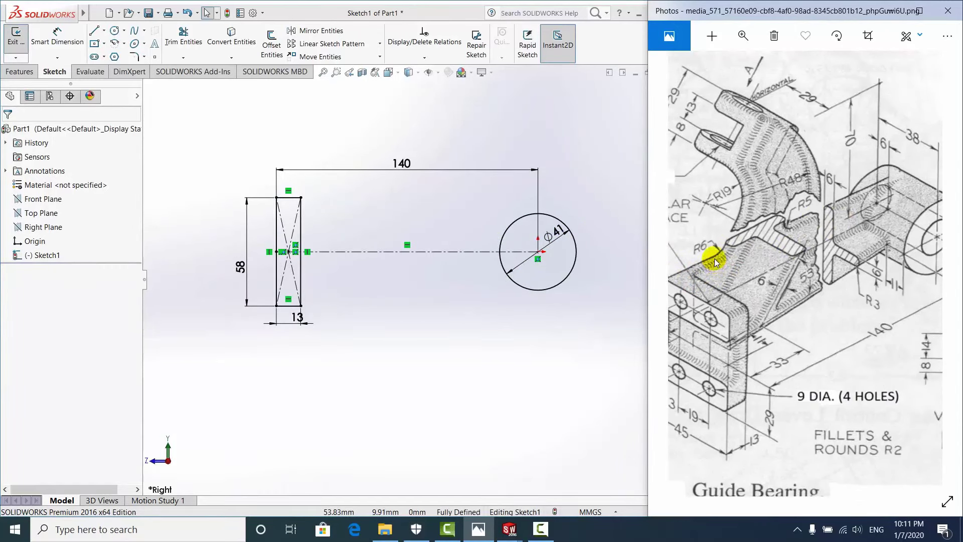
scroll(716, 263, "down", 2)
scroll(717, 271, "down", 1)
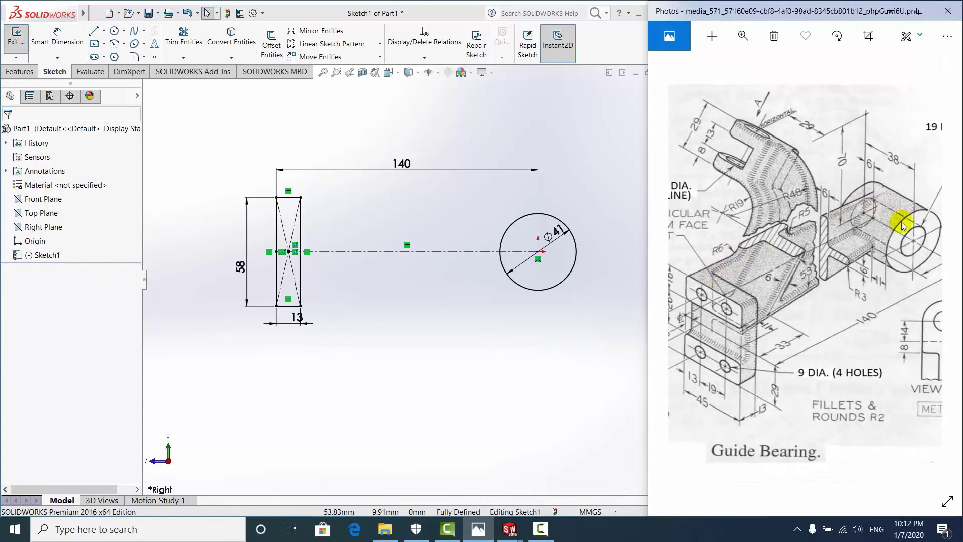
left_click(402, 221)
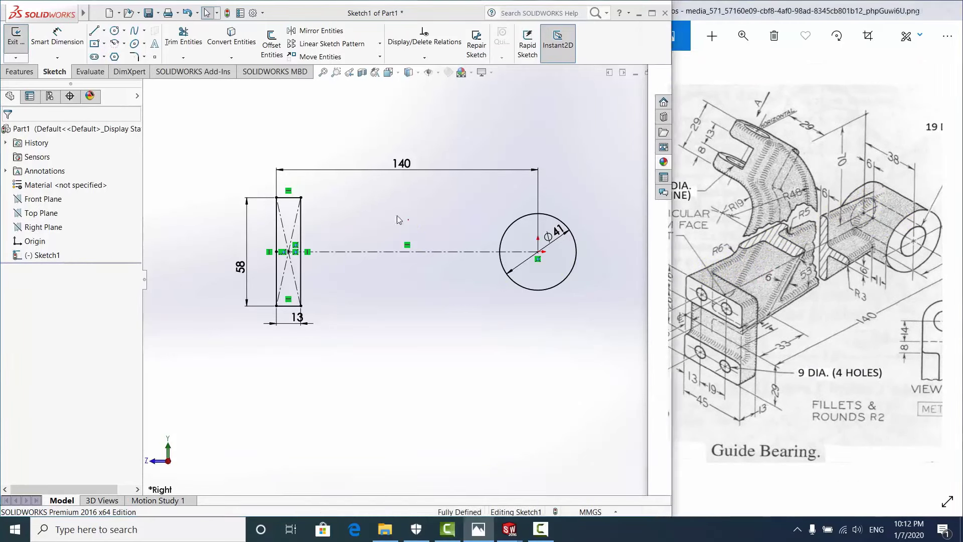
Draw two lines from the rectangle's top-right and bottom-right corners past the Ø41 circle
left_click(94, 30)
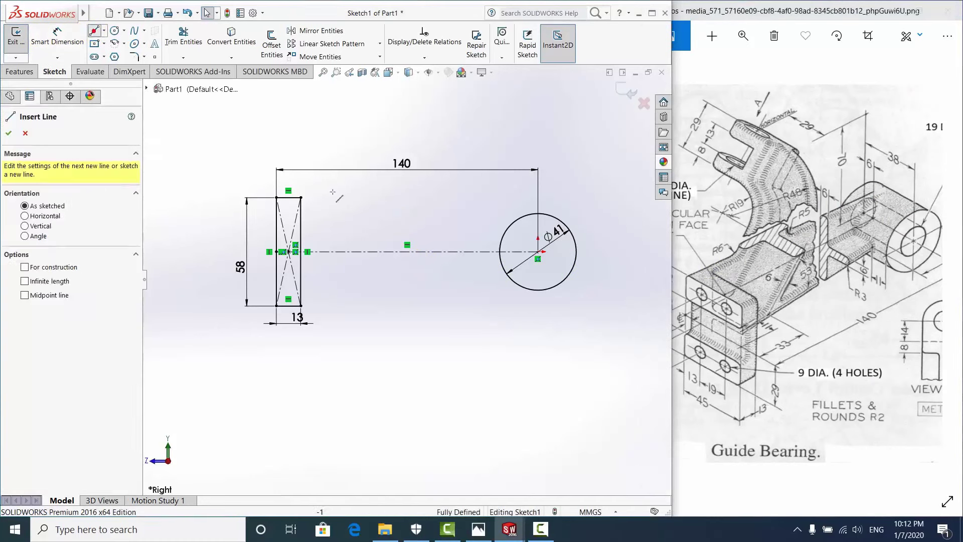
left_click(301, 197)
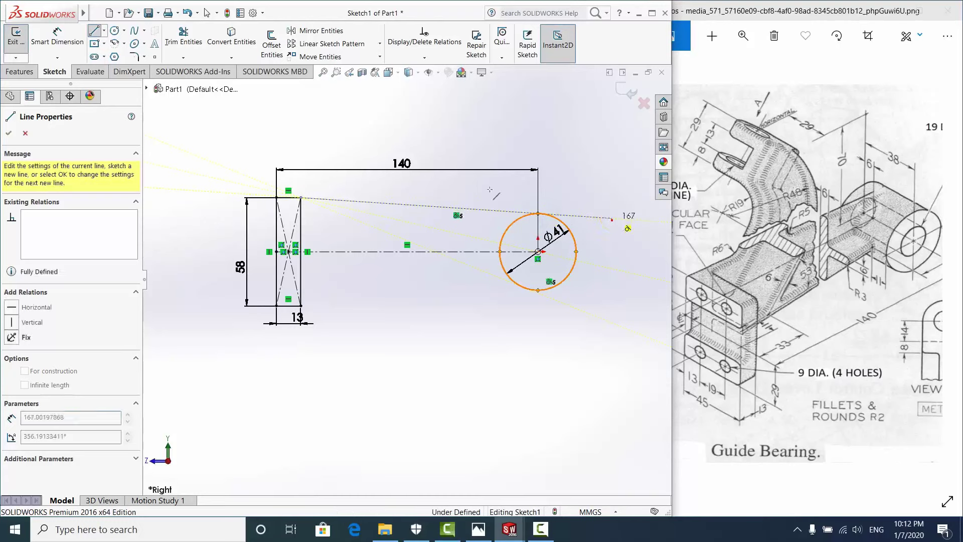
left_click(612, 219)
key("Escape")
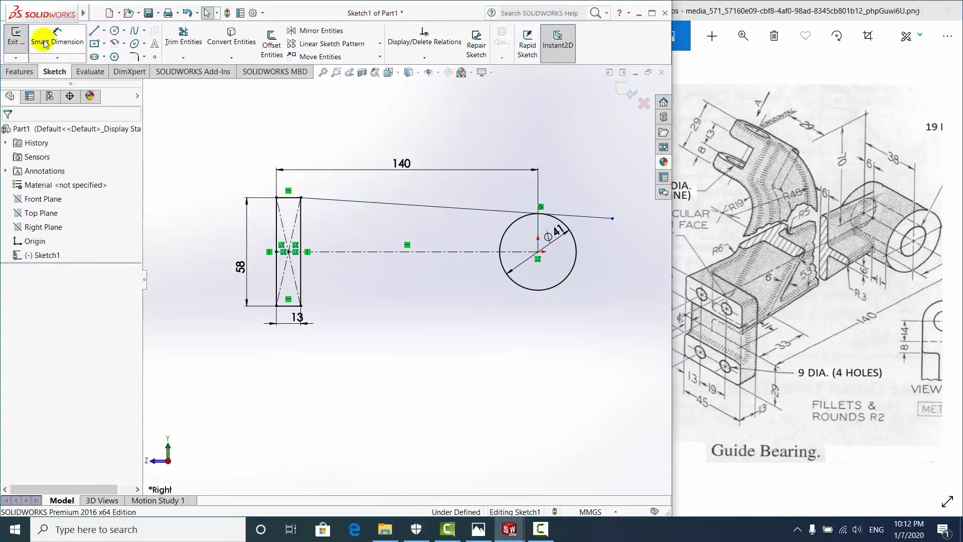
left_click(94, 32)
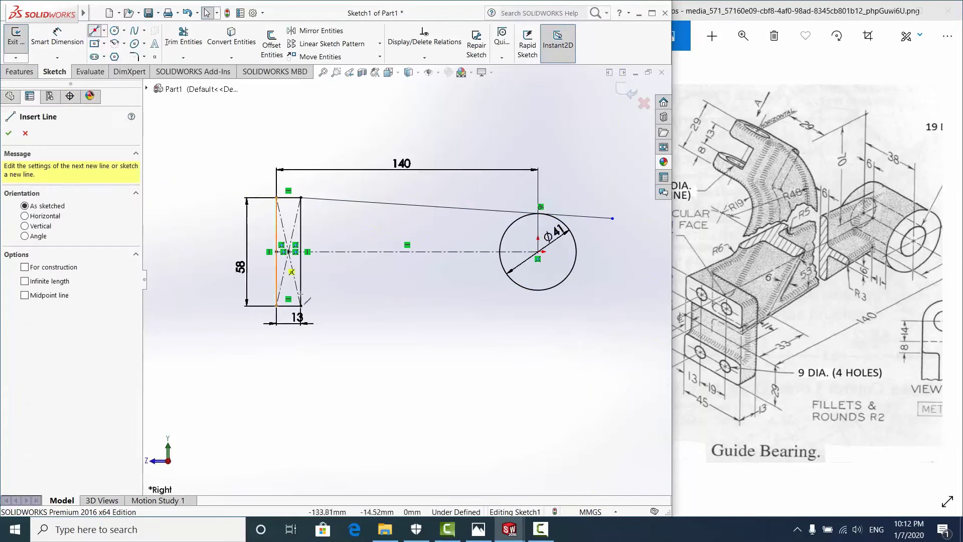
left_click(300, 306)
left_click(623, 289)
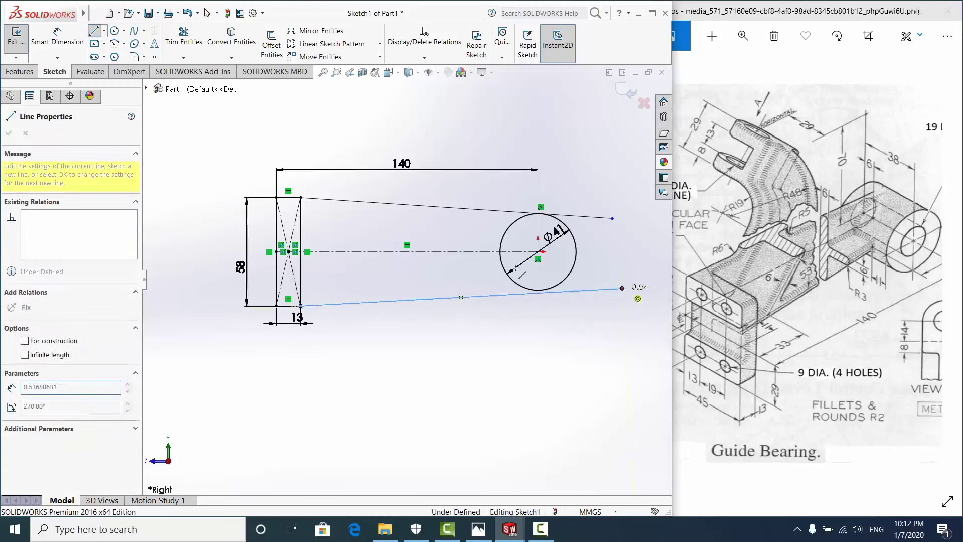
key("Escape")
Select the upper line with the Ø41 circle and check its tangent relation
scroll(424, 261, "down", 2)
scroll(468, 258, "up", 1)
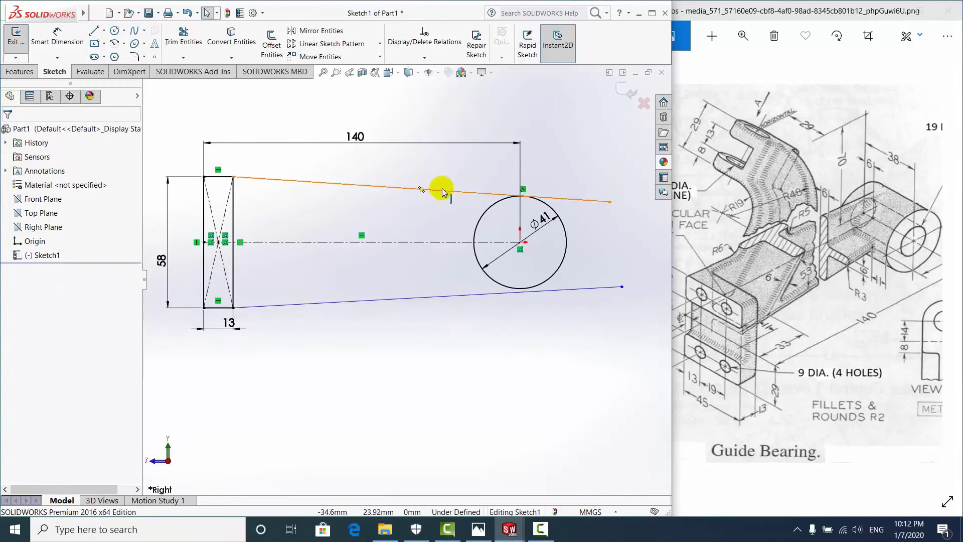
scroll(531, 208, "down", 3)
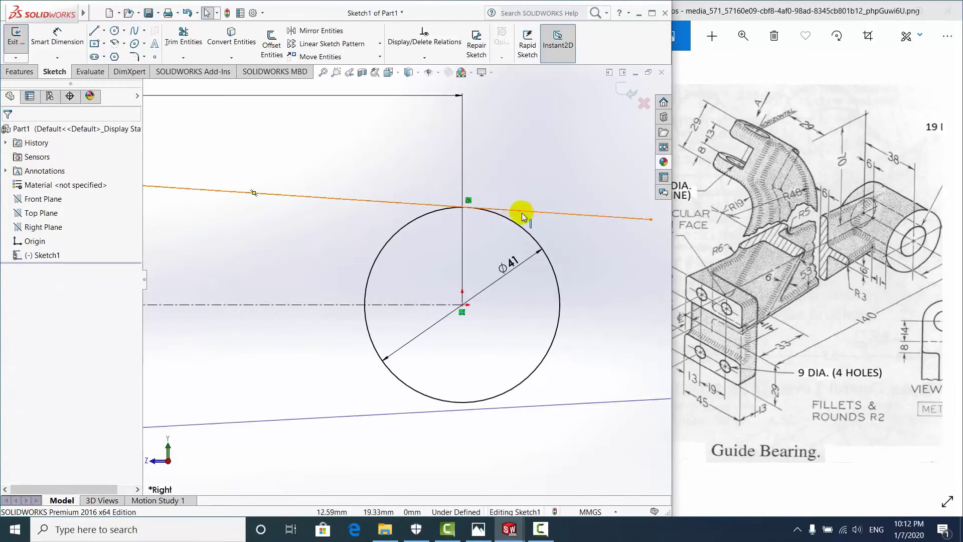
left_click(521, 213)
left_click(516, 223, "ctrl")
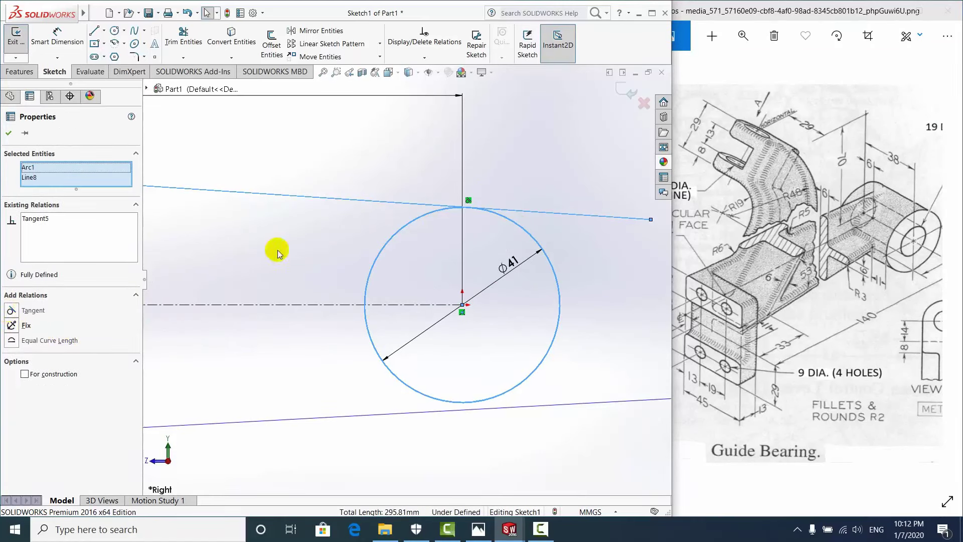
left_click(275, 250)
left_click(529, 215)
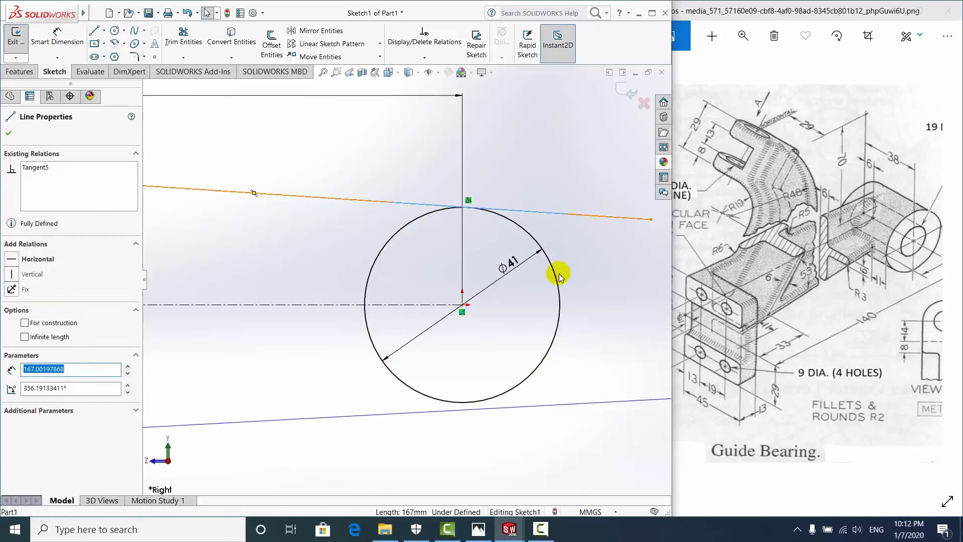
left_click(529, 235, "ctrl")
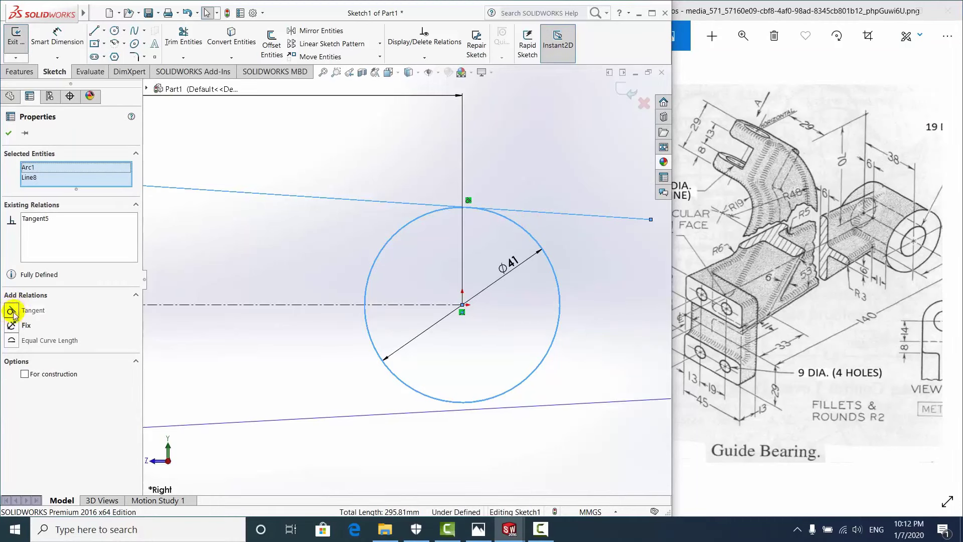
scroll(302, 280, "up", 3)
left_click(458, 198)
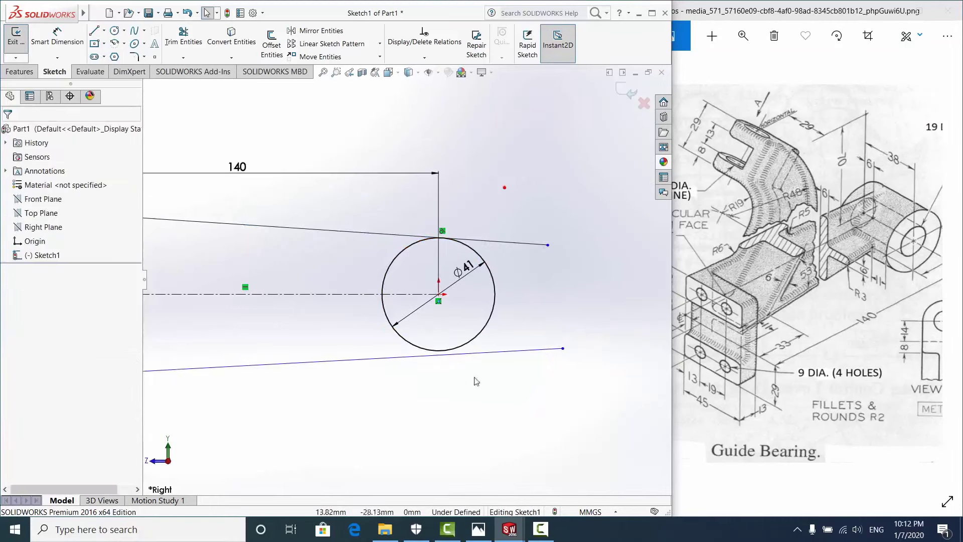
Make the lower line tangent to the Ø41 circle
left_click(465, 356)
scroll(452, 354, "down", 3)
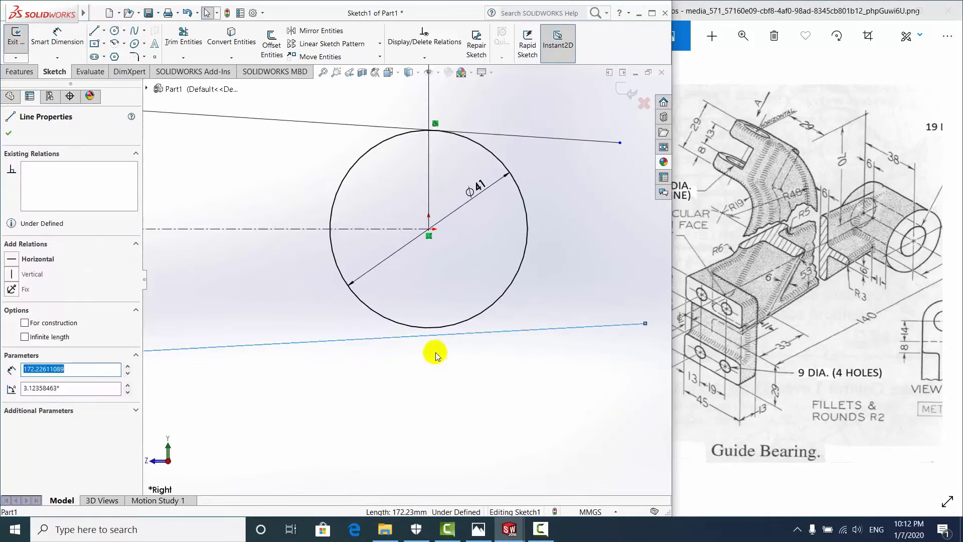
left_click(450, 325, "ctrl")
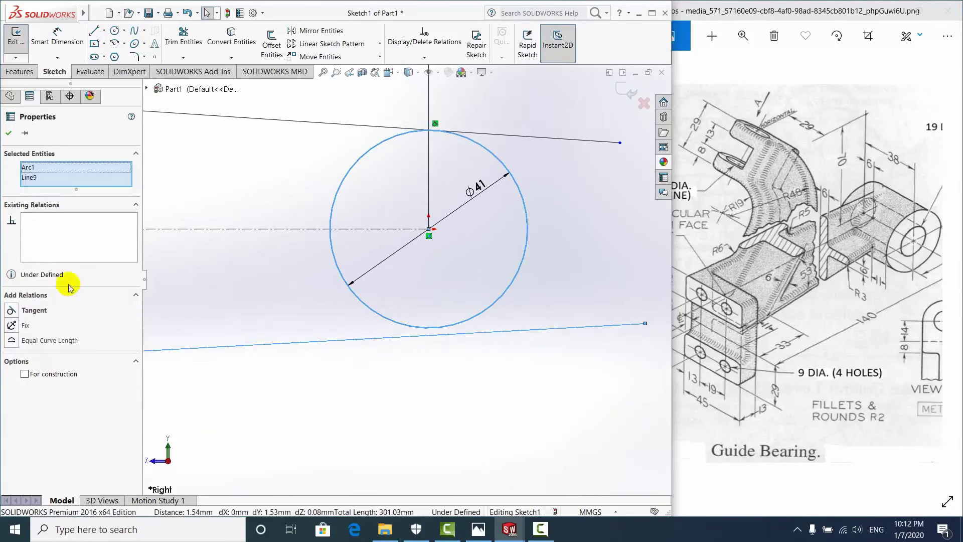
left_click(11, 310)
scroll(520, 344, "up", 1)
scroll(517, 346, "up", 3)
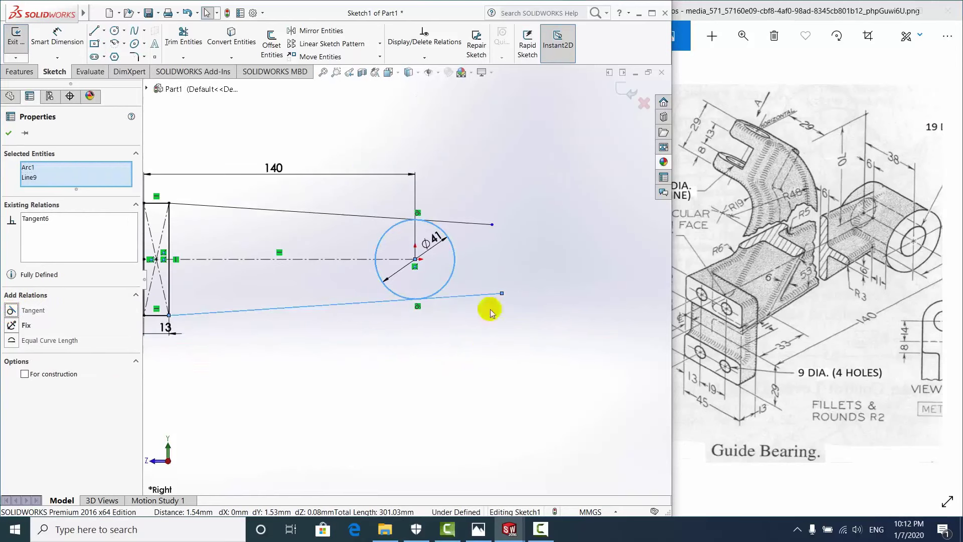
left_click(383, 261)
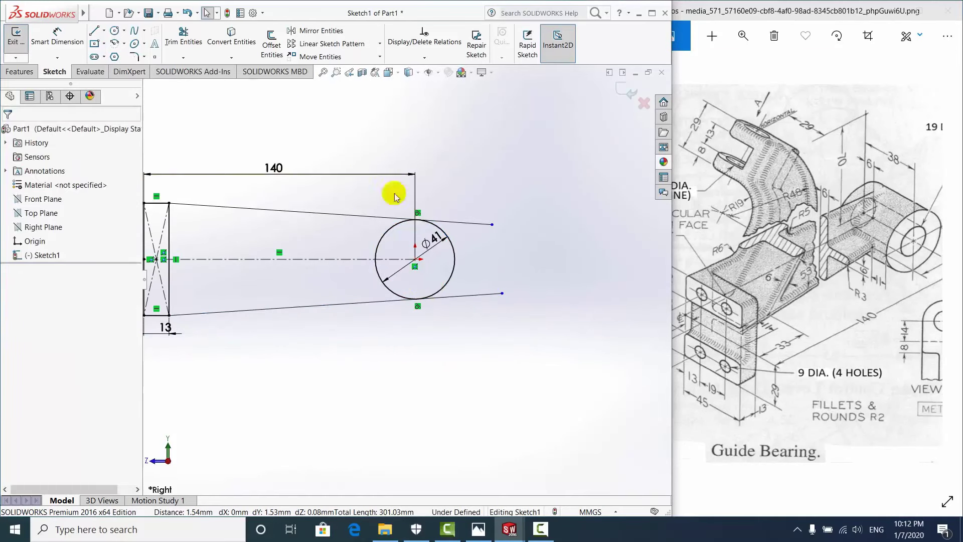
scroll(390, 258, "down", 2)
scroll(390, 258, "up", 3)
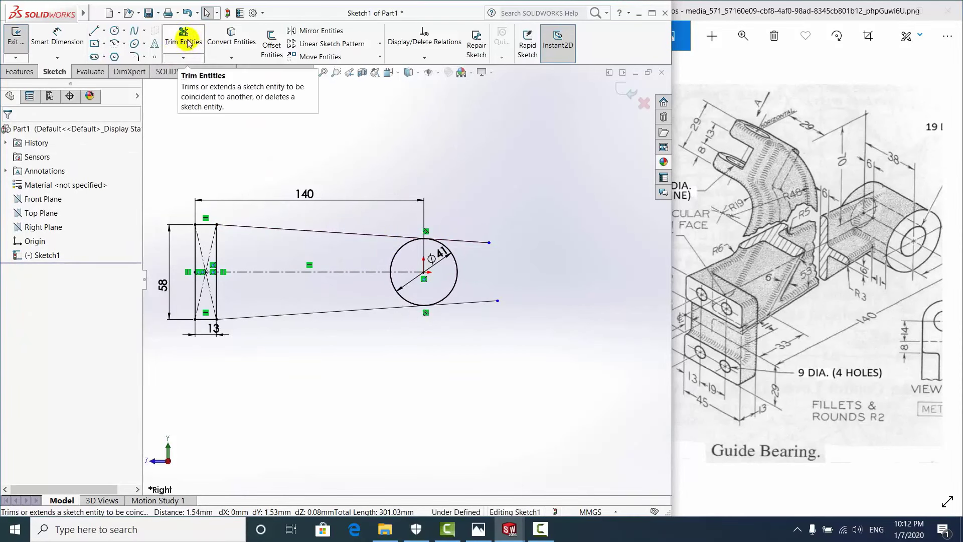
Trim both tangent lines back so they end at the Ø41 circle
left_click(187, 43)
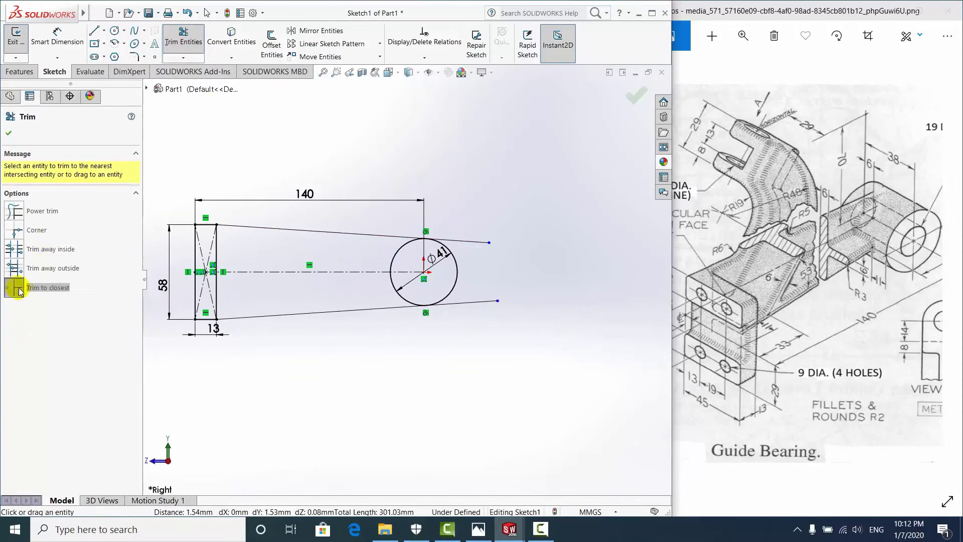
left_click(480, 241)
left_click(483, 303)
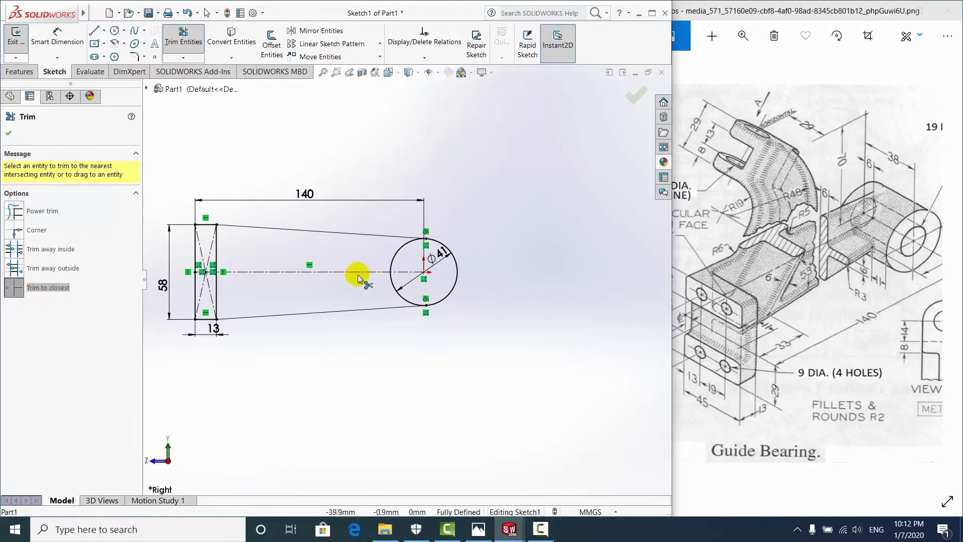
scroll(384, 260, "down", 2)
scroll(387, 261, "up", 3)
scroll(271, 284, "up", 2)
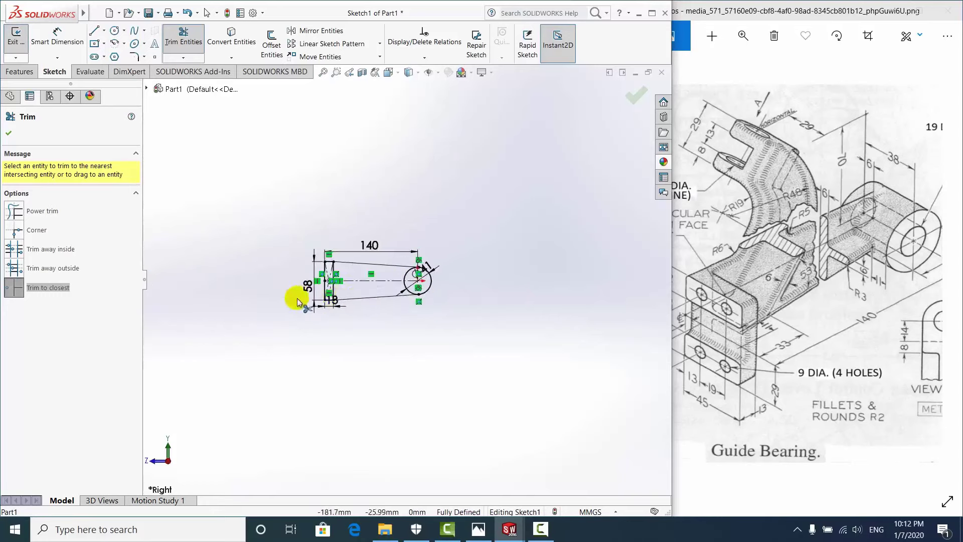
scroll(344, 275, "down", 3)
scroll(344, 276, "up", 3)
left_click(8, 133)
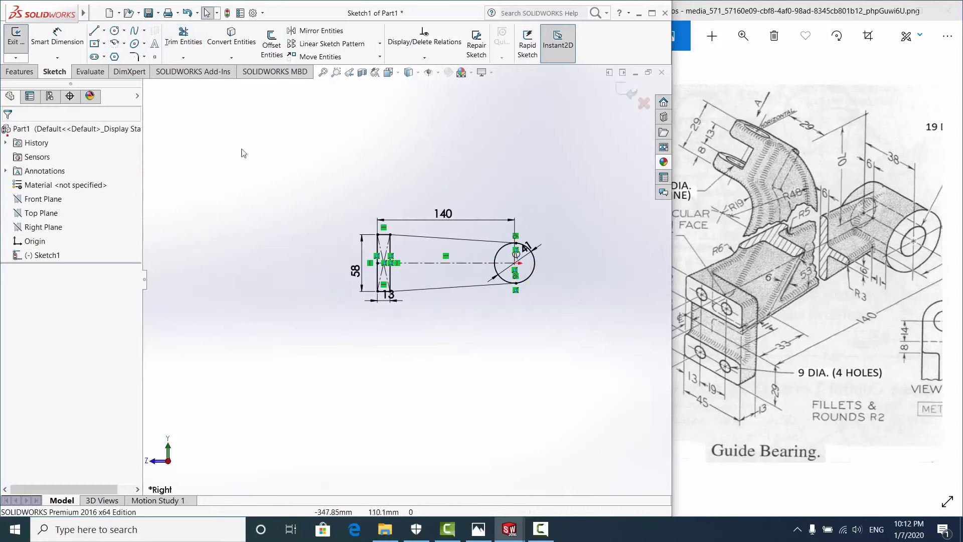
Orbit the fully defined Sketch1 to an oblique view
scroll(451, 255, "down", 1)
scroll(471, 258, "down", 3)
scroll(411, 264, "up", 3)
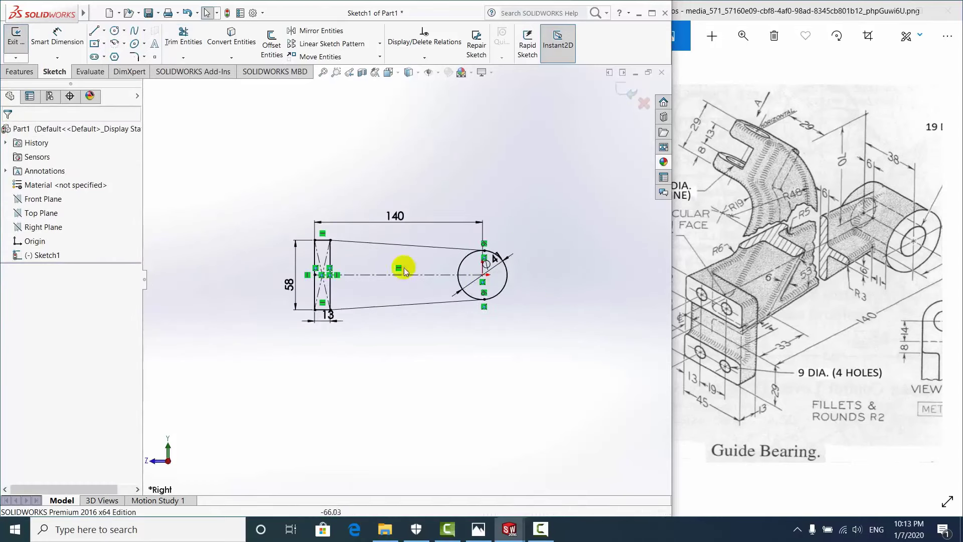
scroll(434, 246, "down", 2)
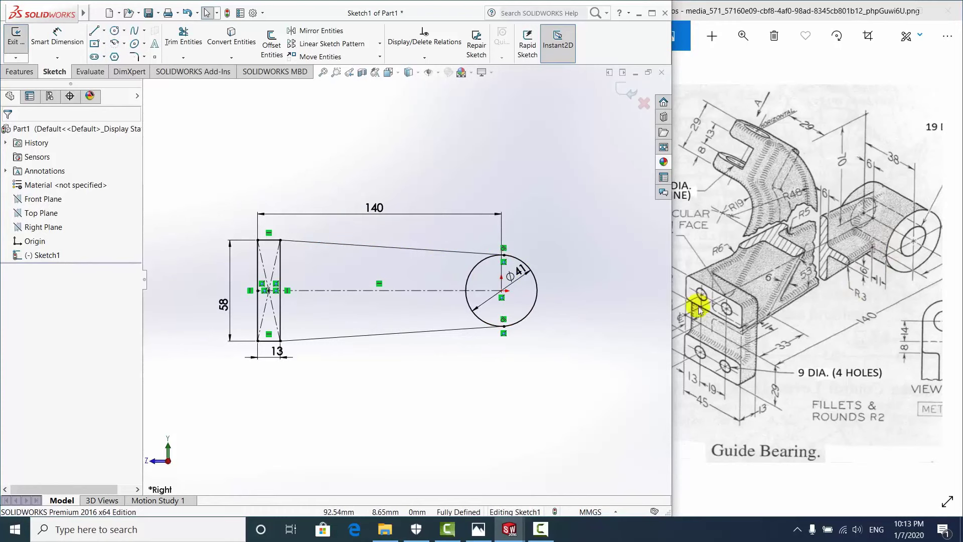
scroll(571, 312, "down", 2)
scroll(551, 301, "up", 1)
scroll(452, 276, "up", 3)
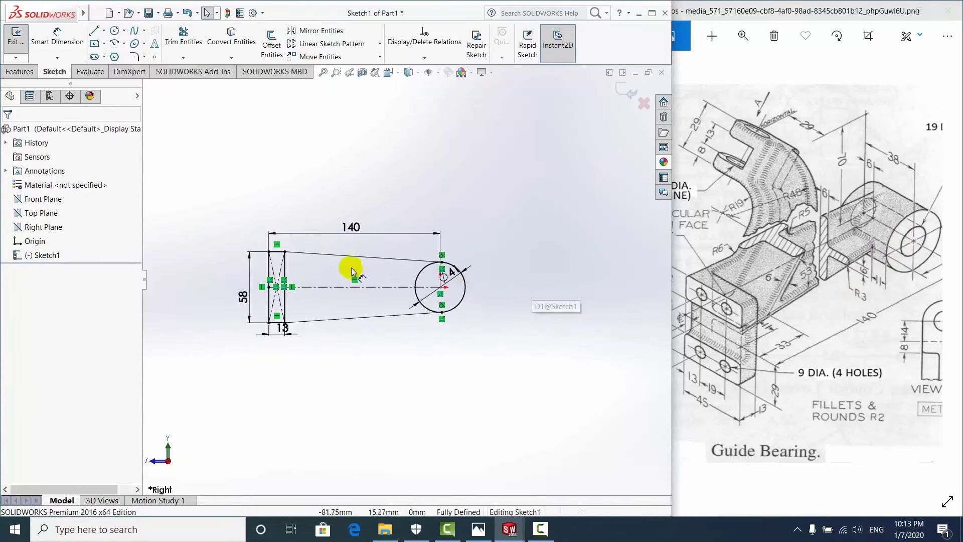
scroll(286, 269, "down", 2)
mouse_move(442, 300)
middle_mouse_down()
mouse_move(398, 301)
mouse_move(390, 286)
mouse_move(407, 338)
mouse_move(295, 165)
middle_mouse_up()
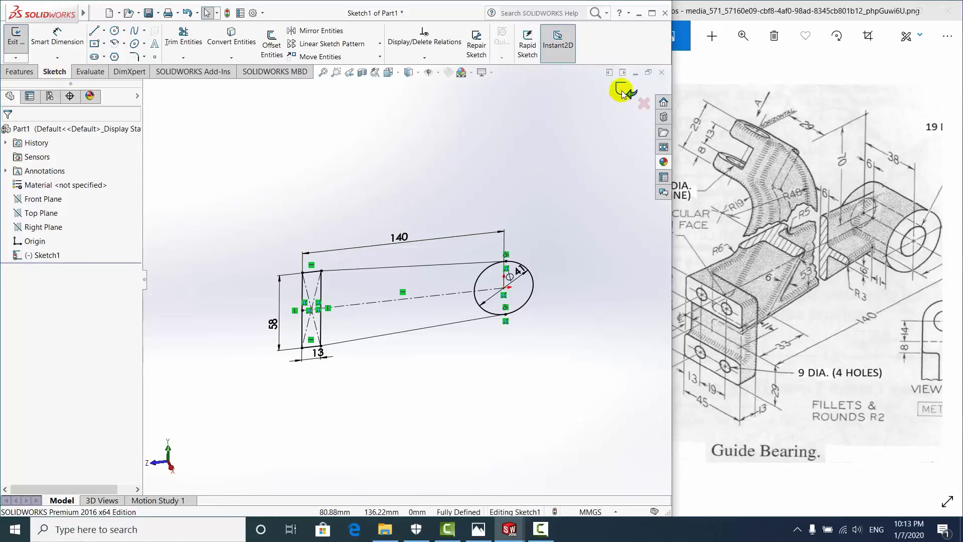
Exit Sketch1, check it in the Right view, and bring up the Features commands
left_click(622, 93)
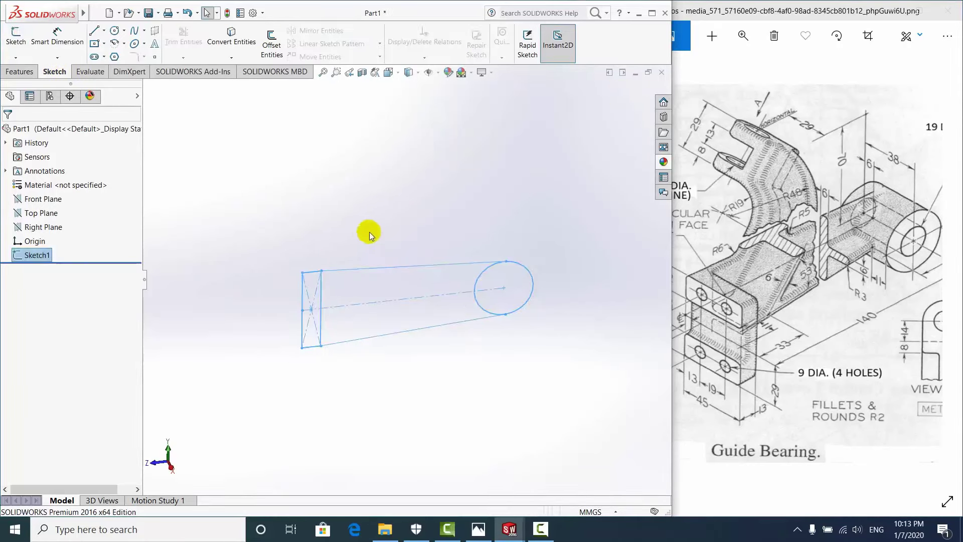
scroll(368, 270, "down", 3)
mouse_move(384, 193)
middle_mouse_down()
mouse_move(355, 276)
mouse_move(426, 215)
mouse_move(484, 266)
mouse_move(311, 207)
middle_mouse_up()
key("ctrl+4")
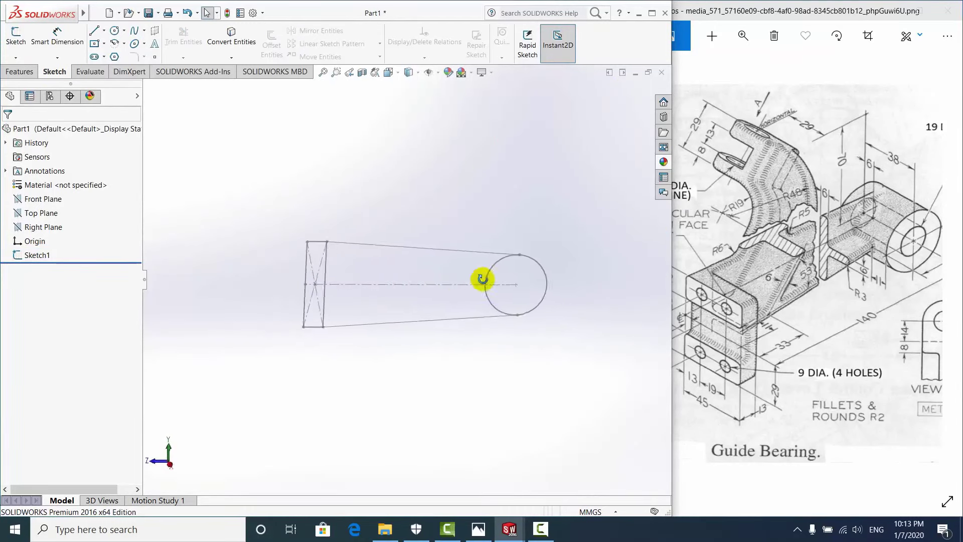
middle_click_drag(420, 265, 437, 273)
left_click(702, 304)
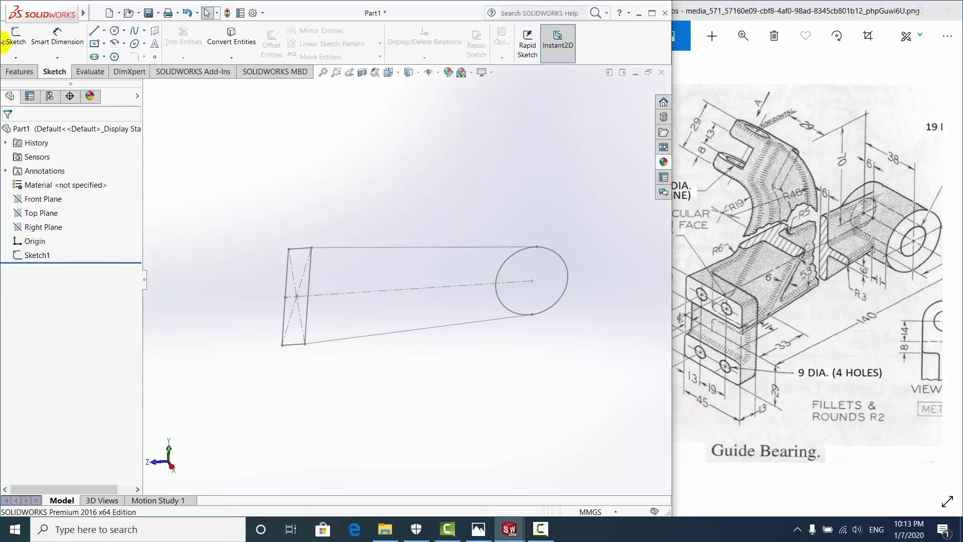
left_click(21, 75)
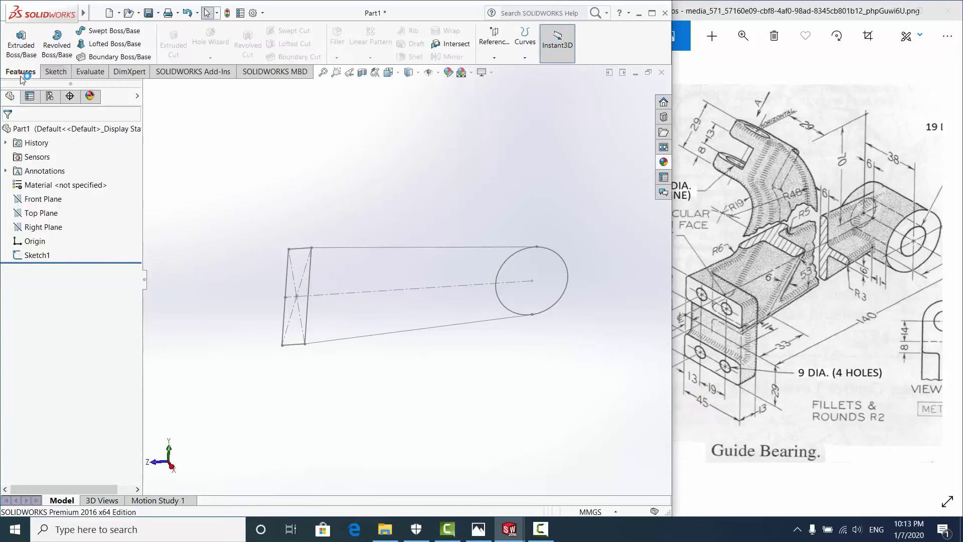
Start a boss extrusion with Thin Feature off, using Sketch1's rectangle region as profile
left_click(22, 44)
left_click(311, 275)
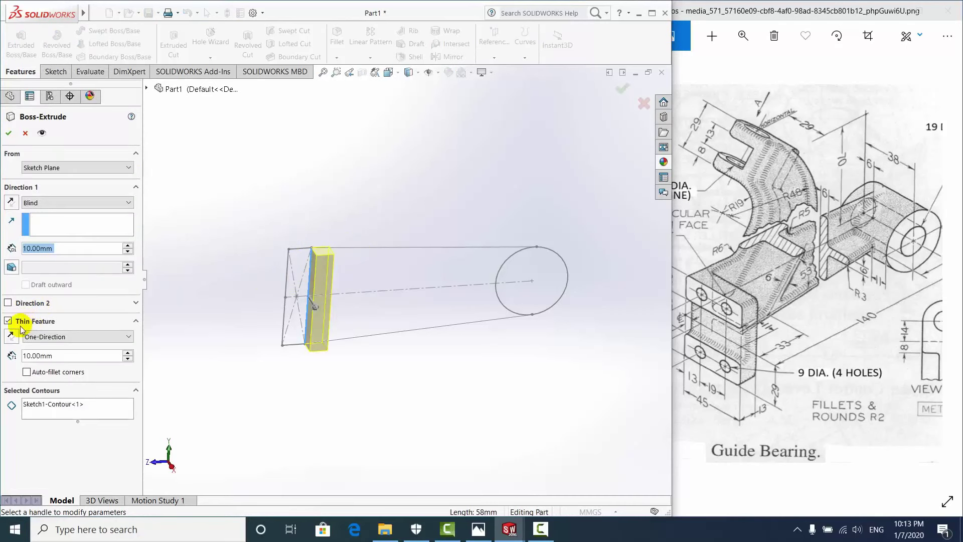
left_click(17, 323)
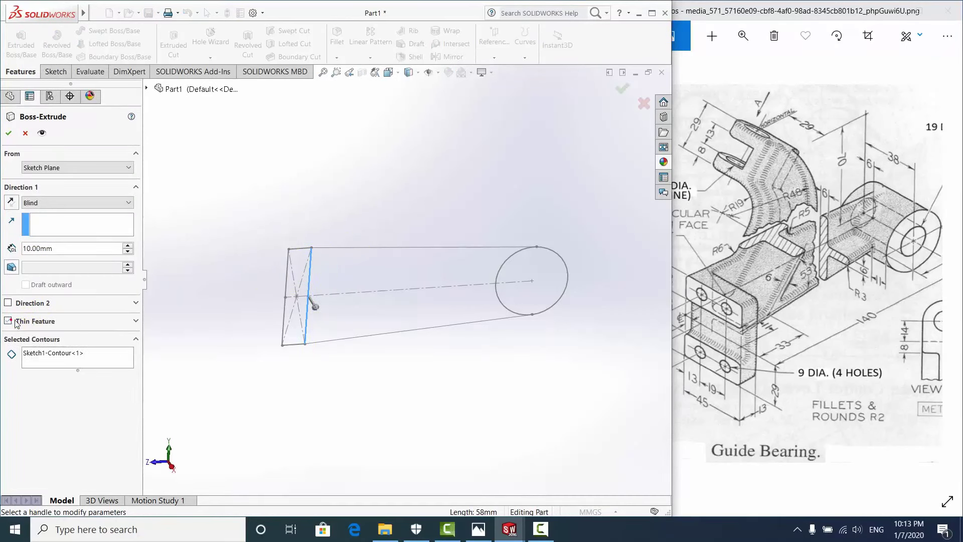
right_click(70, 354)
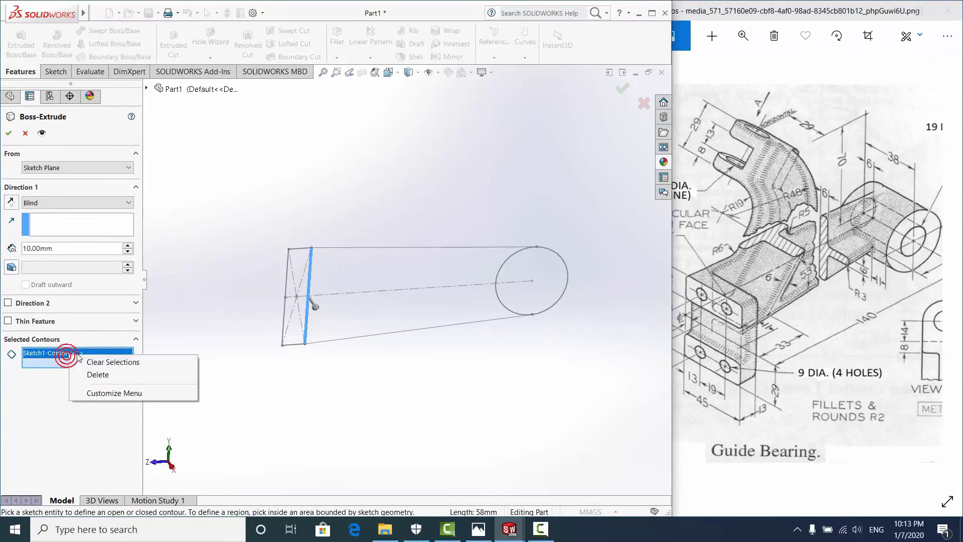
left_click(103, 374)
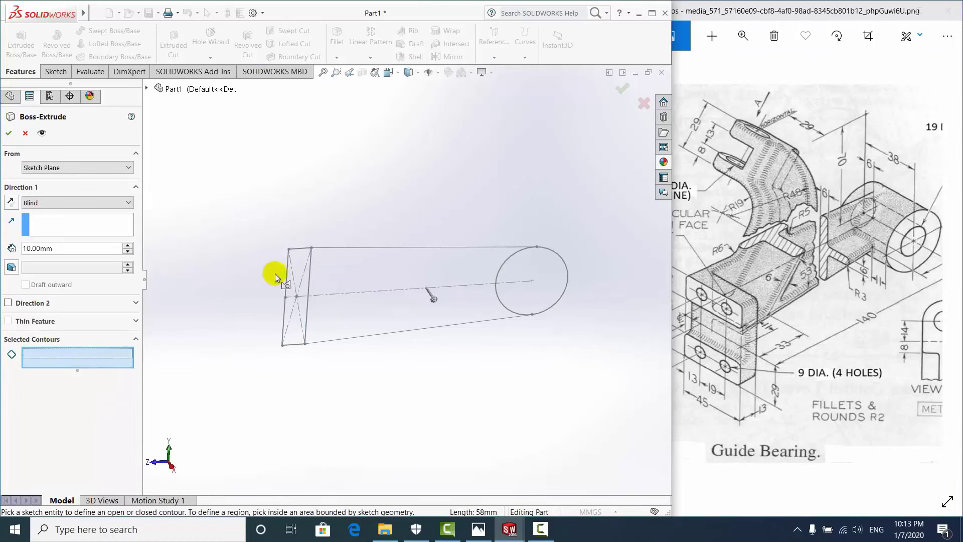
scroll(232, 296, "down", 2)
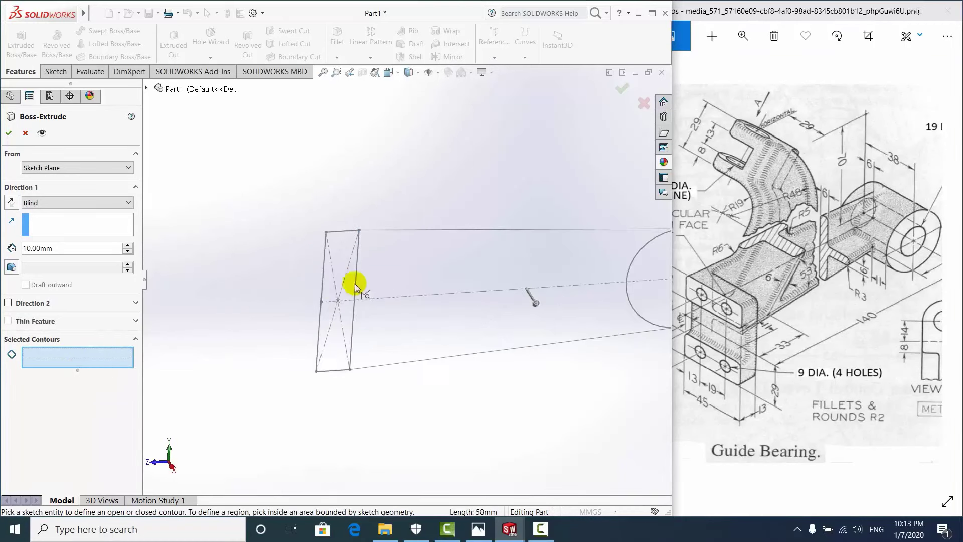
left_click(341, 248)
Set the extrusion depth to 45 mm and accept Boss-Extrude1
scroll(351, 271, "up", 2)
middle_click_drag(420, 311, 359, 307)
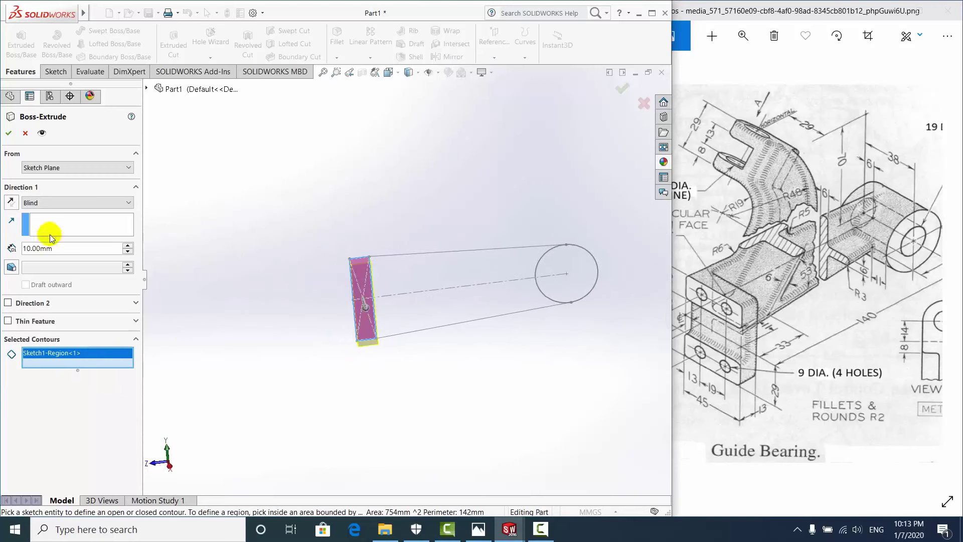
type("45")
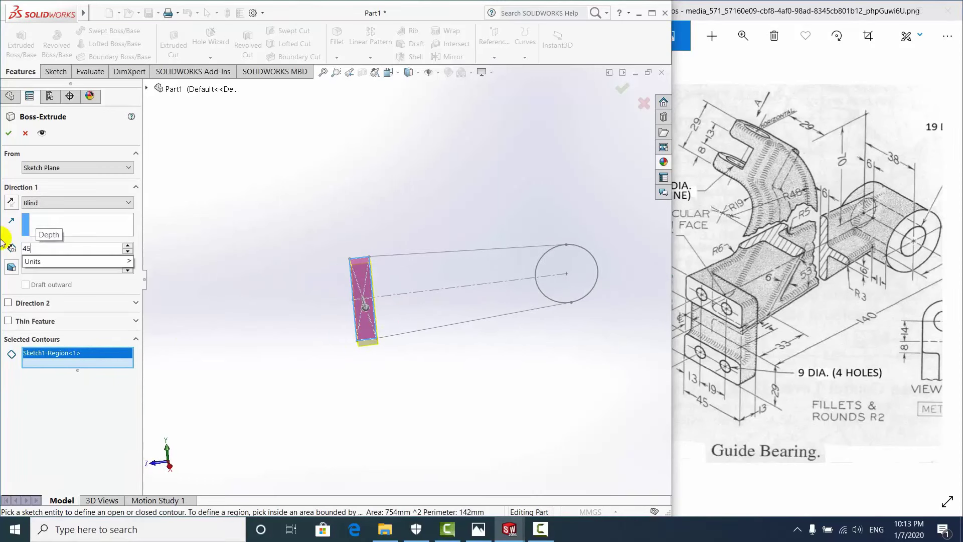
key("Return")
middle_click_drag(402, 249, 396, 260)
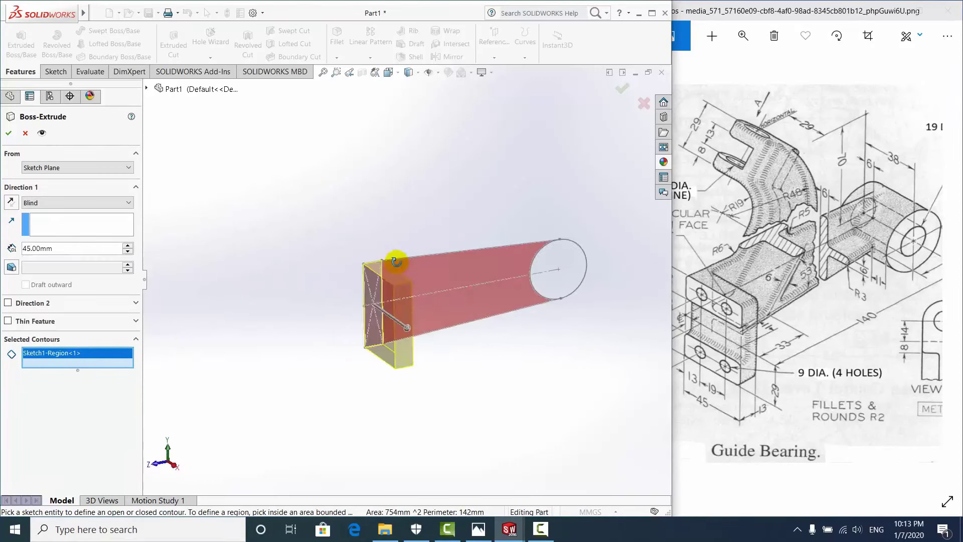
left_click(7, 134)
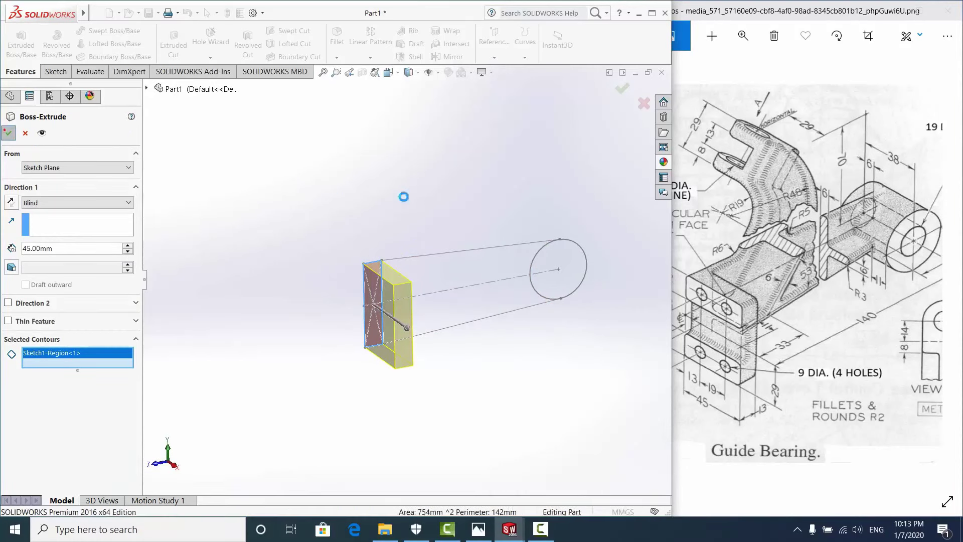
mouse_move(466, 282)
middle_mouse_down()
mouse_move(334, 269)
mouse_move(431, 297)
middle_mouse_up()
Expand Boss-Extrude1 and show Sketch1 again beside the extruded block
left_click(508, 282)
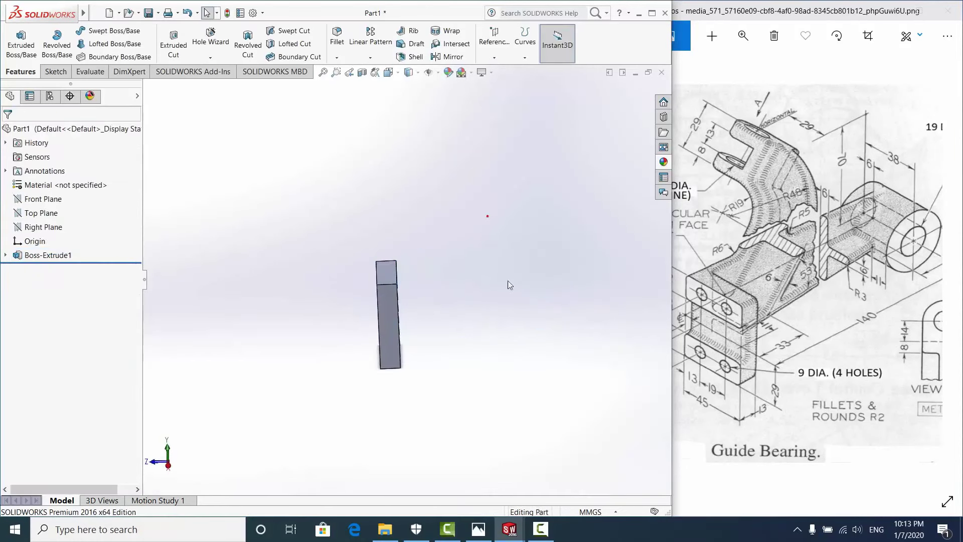
mouse_move(508, 282)
middle_mouse_down()
mouse_move(496, 332)
mouse_move(509, 320)
mouse_move(456, 247)
middle_mouse_up()
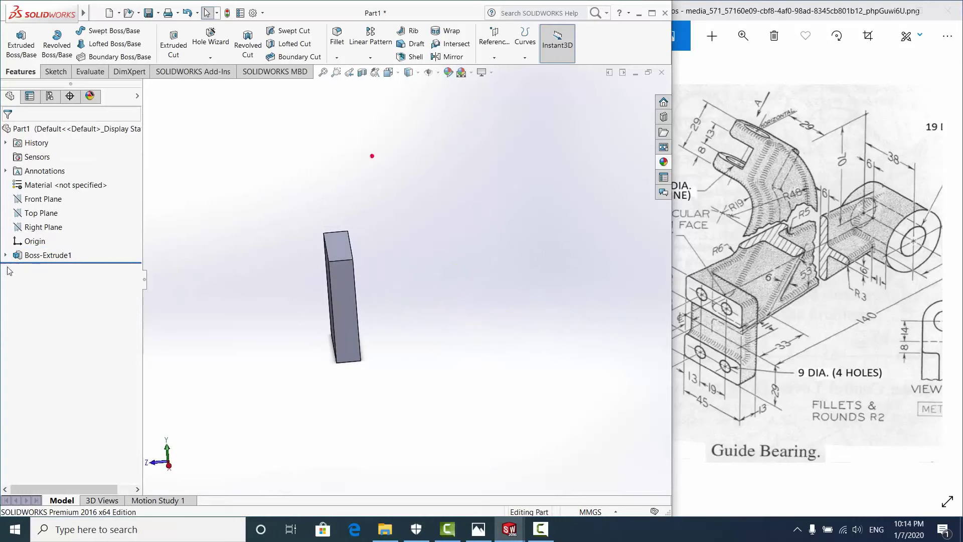
mouse_move(382, 291)
middle_mouse_down()
mouse_move(423, 295)
mouse_move(470, 281)
mouse_move(280, 252)
middle_mouse_up()
left_click(7, 256)
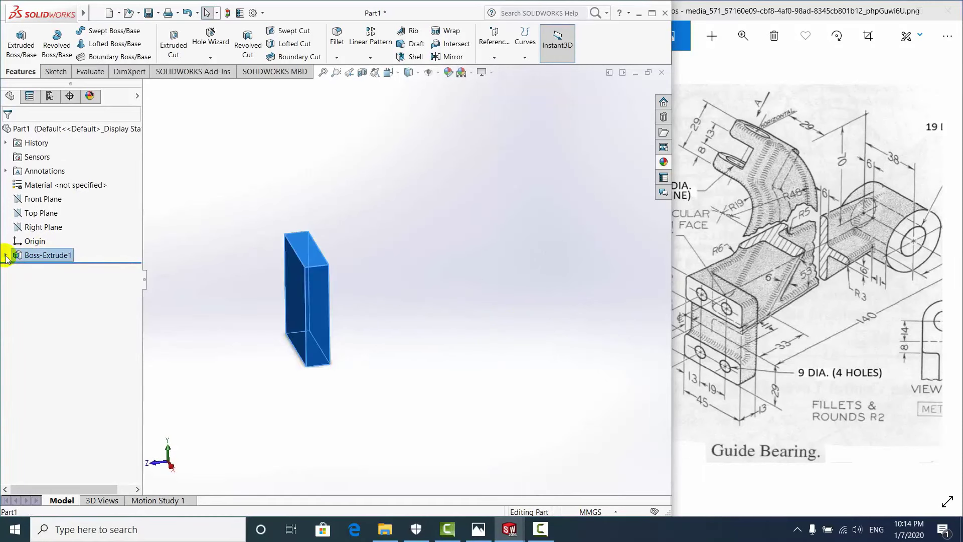
left_click(6, 256)
left_click(47, 271)
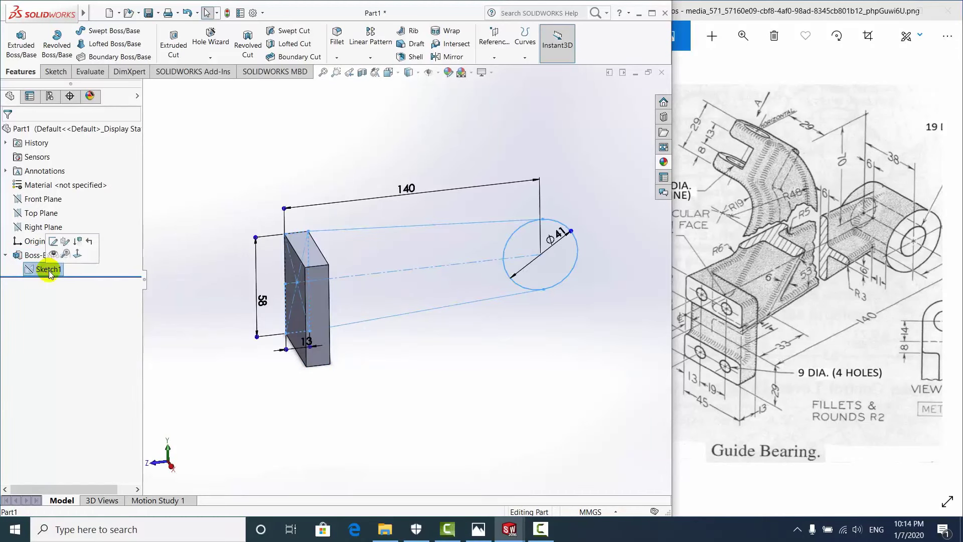
left_click(20, 255, "ctrl")
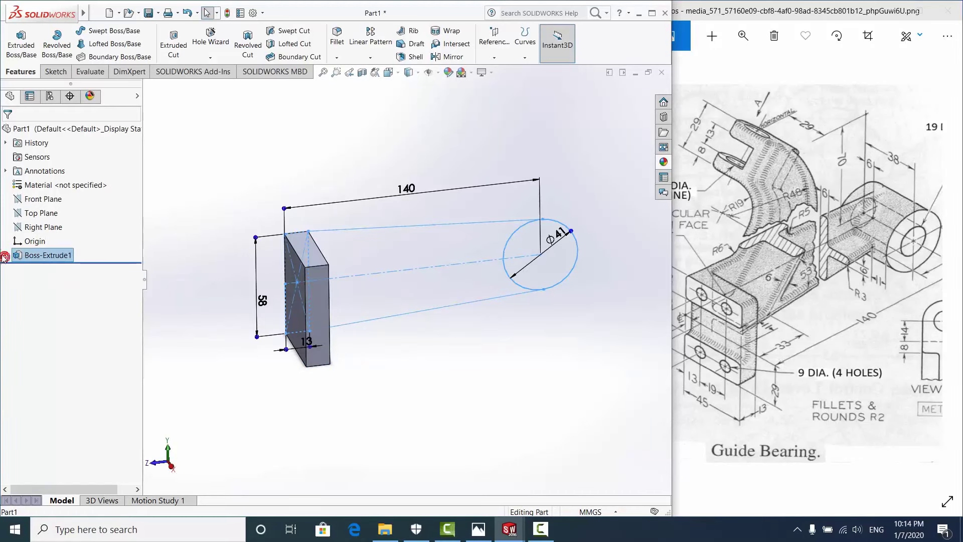
left_click(45, 271)
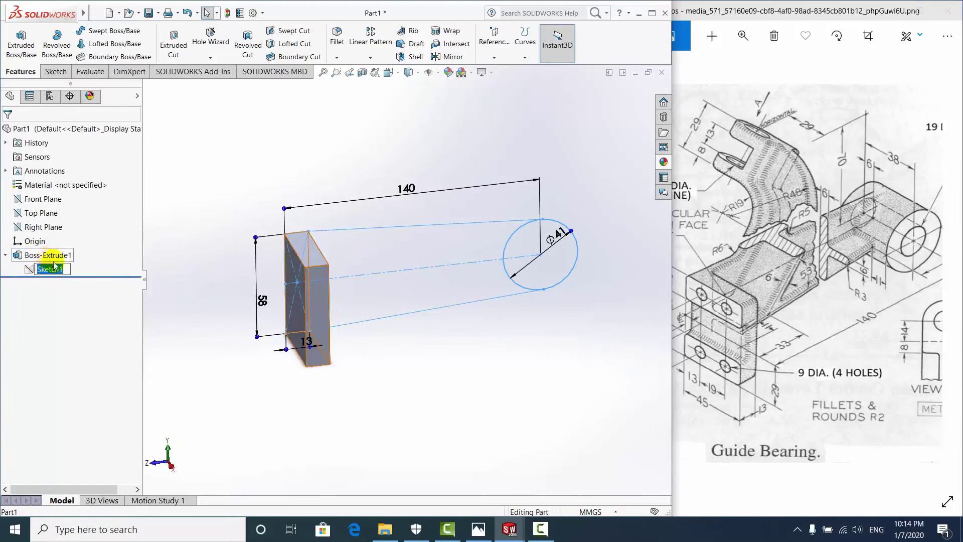
left_click(56, 255, "ctrl")
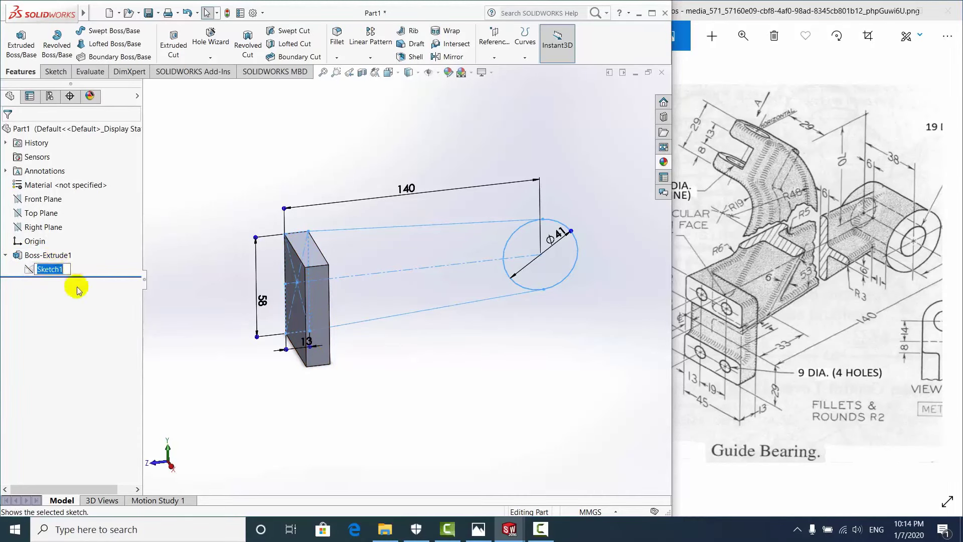
left_click(54, 266)
left_click(264, 295)
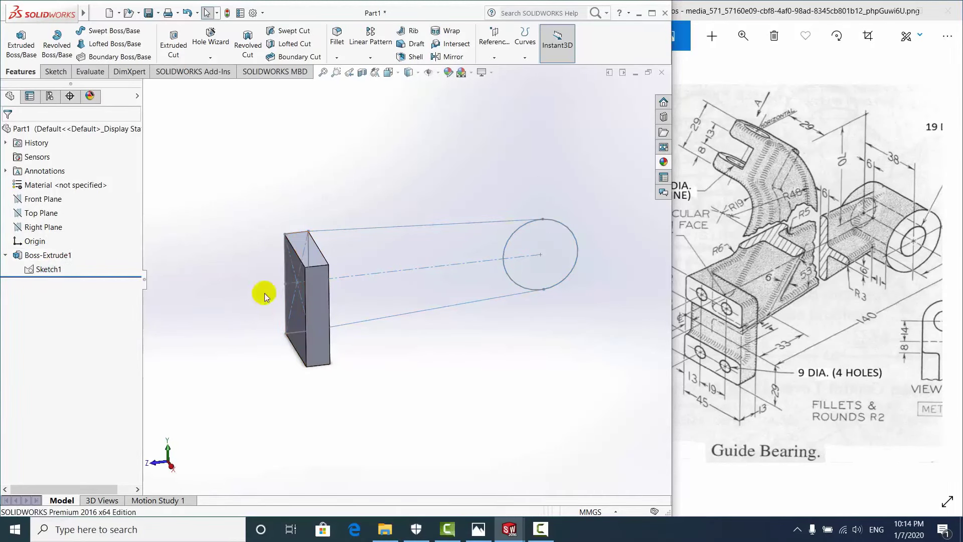
Orbit the block and sketch, then bring the reference drawing forward
middle_click_drag(486, 283, 468, 281)
mouse_move(542, 204)
middle_mouse_down()
mouse_move(526, 196)
mouse_move(562, 245)
mouse_move(526, 275)
middle_mouse_up()
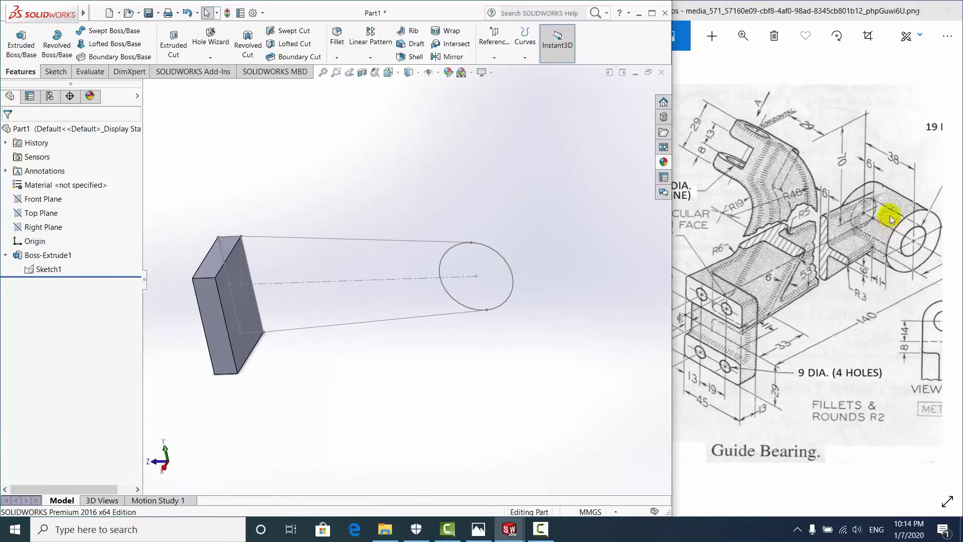
left_click(831, 254)
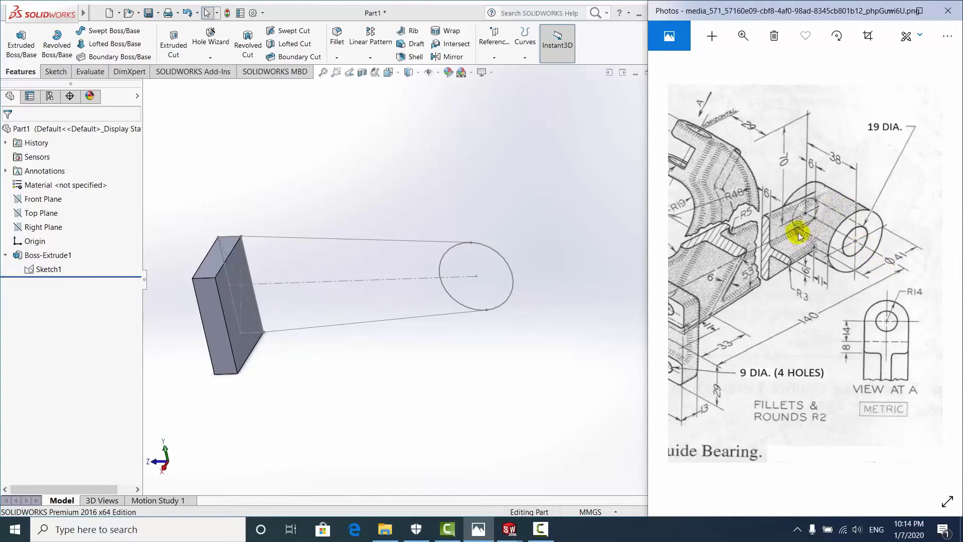
Zoom the reference drawing onto the cylinder boss to read the 38, 6 and 70 dimensions
scroll(804, 206, "up", 2)
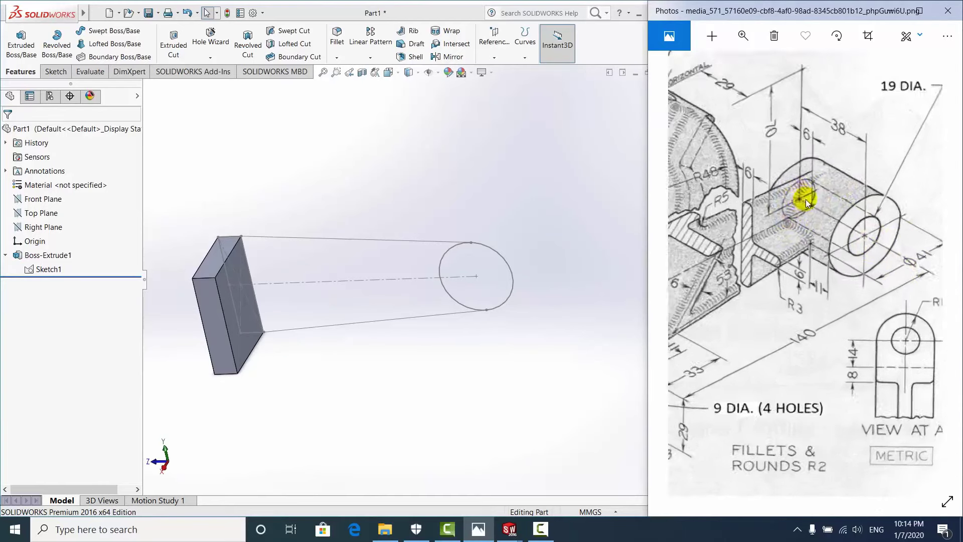
scroll(806, 200, "up", 2)
scroll(808, 220, "up", 2)
left_click_drag(815, 243, 827, 263)
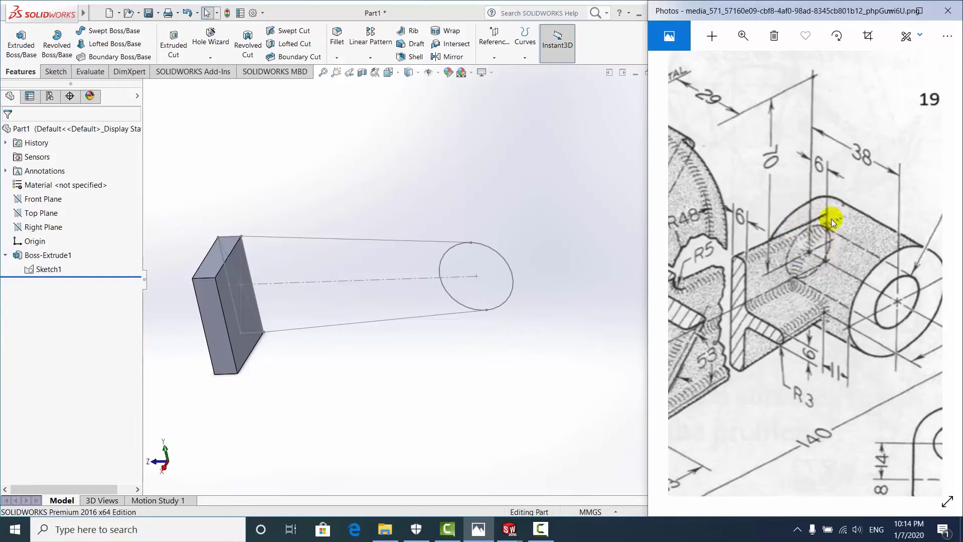
left_click_drag(831, 255, 815, 243)
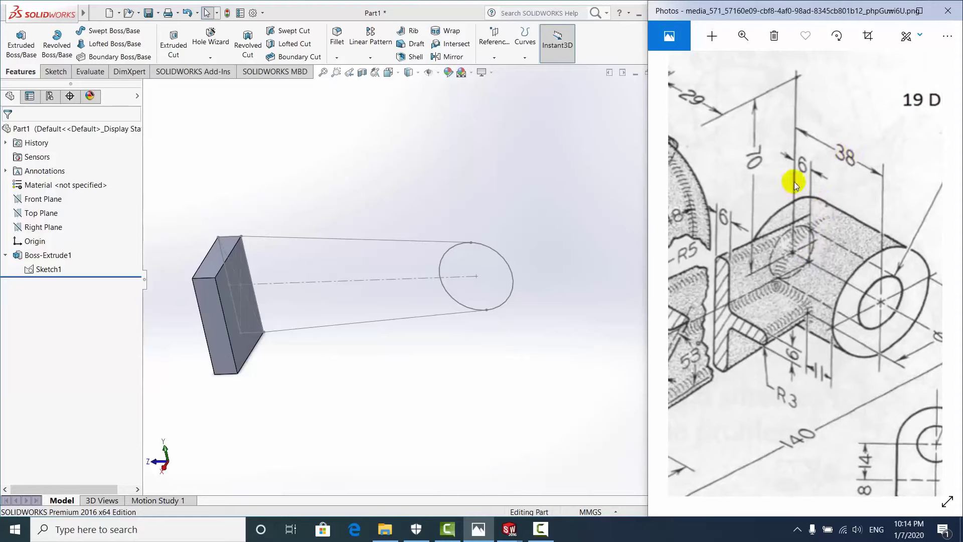
mouse_move(484, 269)
middle_mouse_down()
mouse_move(447, 280)
mouse_move(344, 181)
middle_mouse_up()
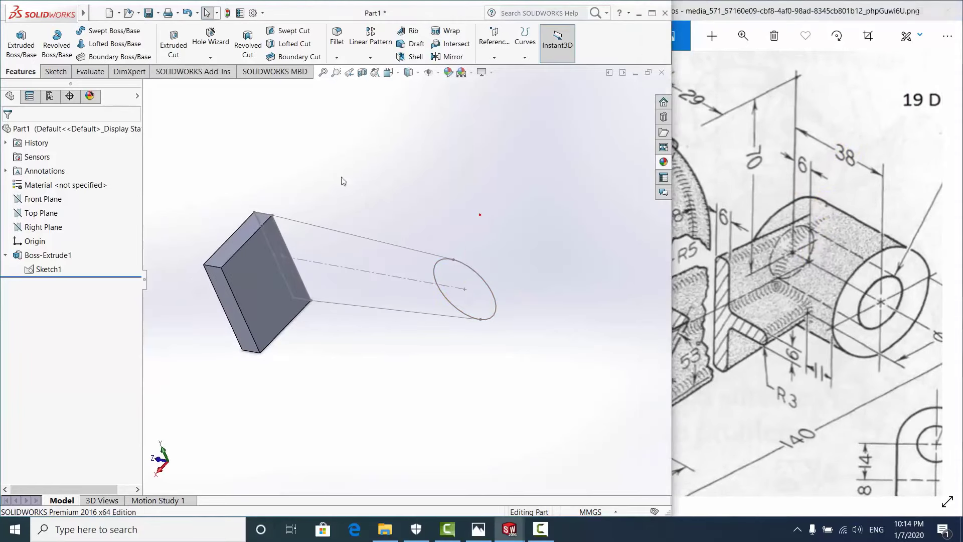
Extrude the Ø41 circle, trying Mid Plane and Offset From Surface before reverting to Blind
left_click(19, 47)
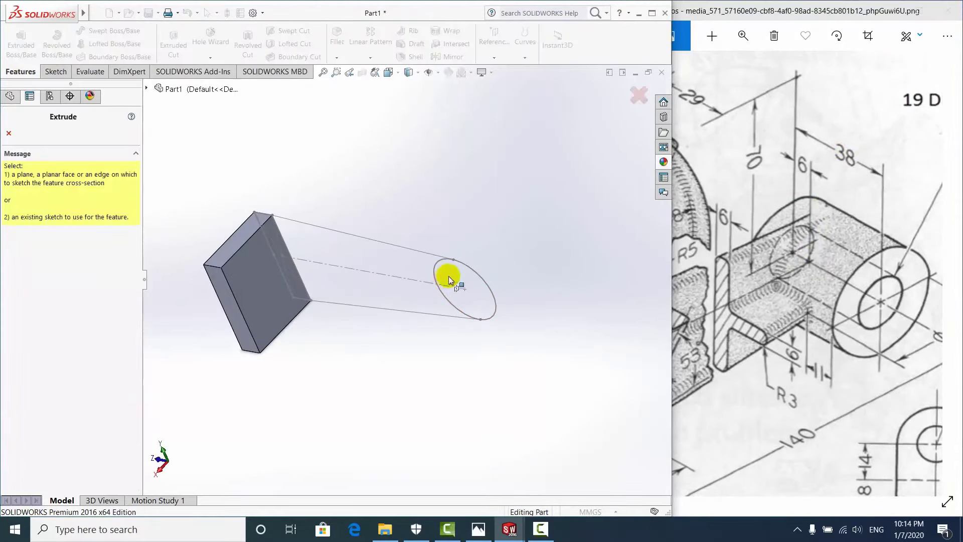
left_click(462, 268)
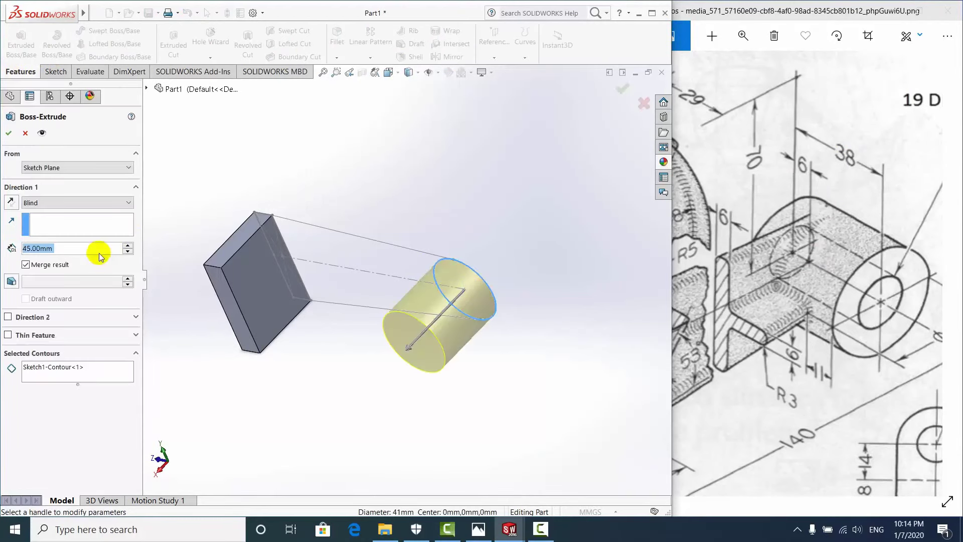
left_click(55, 206)
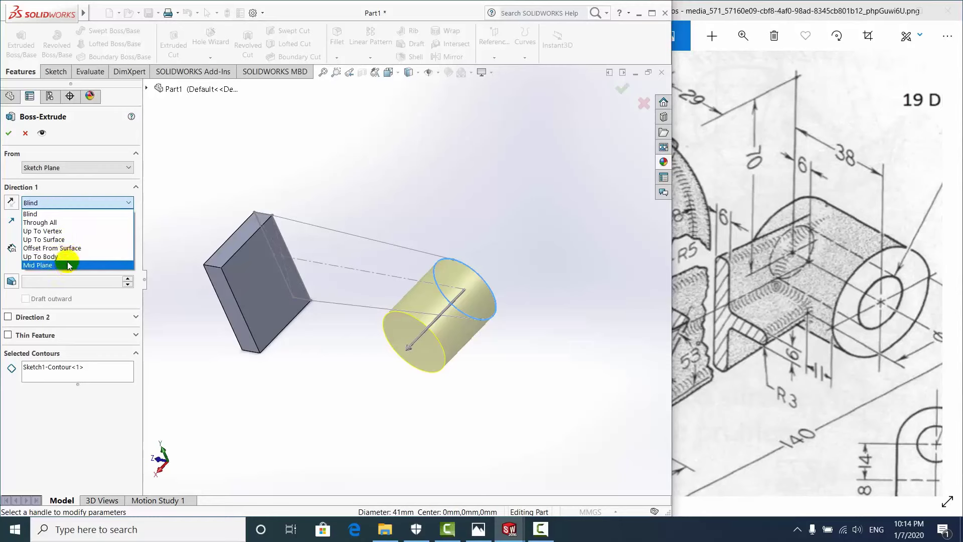
left_click(69, 266)
middle_click_drag(436, 288, 460, 311)
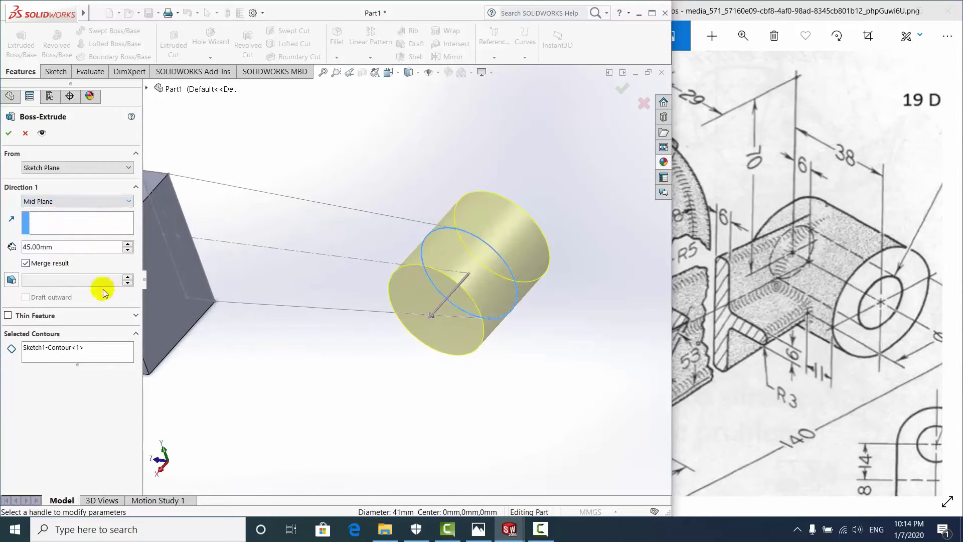
mouse_move(161, 298)
middle_mouse_down()
mouse_move(475, 357)
mouse_move(581, 359)
mouse_move(510, 362)
mouse_move(333, 311)
mouse_move(425, 330)
mouse_move(426, 376)
mouse_move(465, 406)
mouse_move(486, 391)
middle_mouse_up()
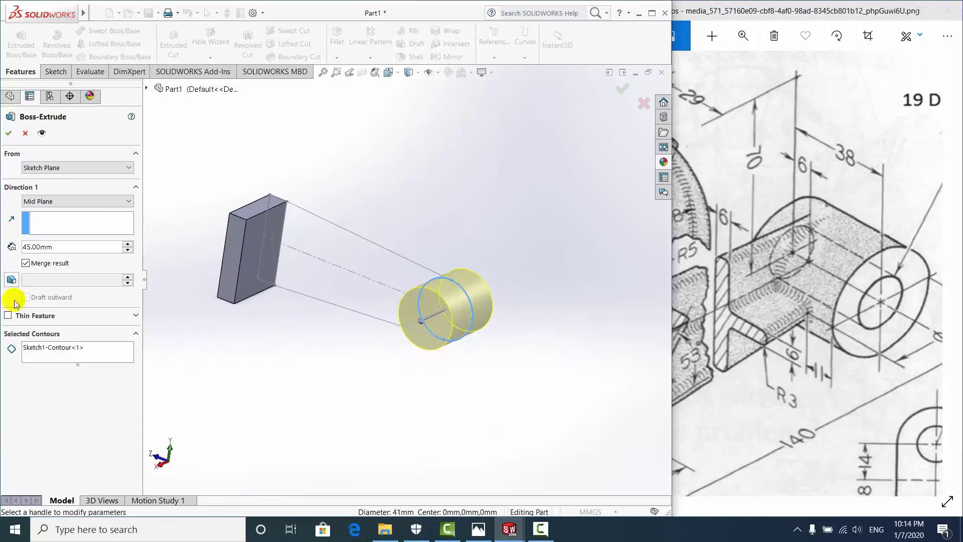
left_click(55, 201)
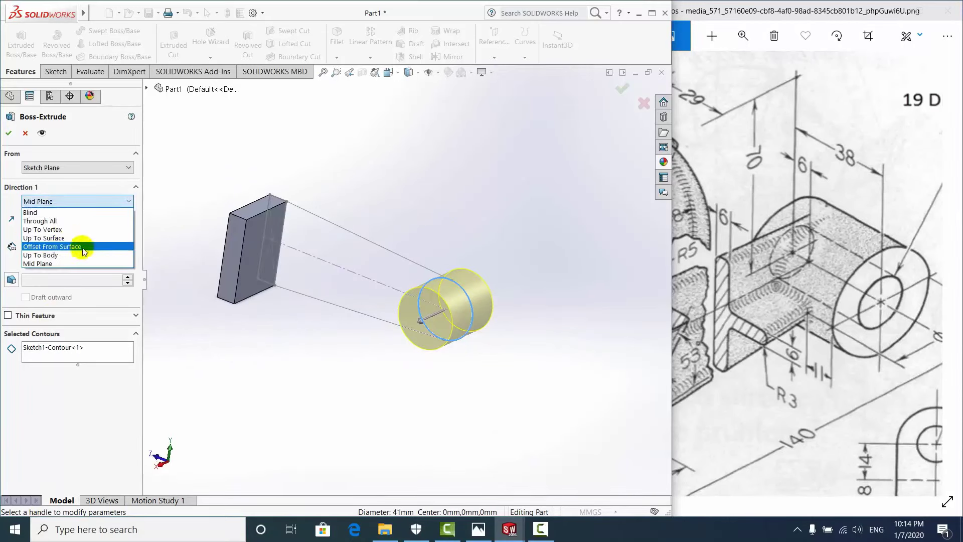
left_click(56, 246)
scroll(400, 335, "down", 3)
scroll(382, 336, "up", 3)
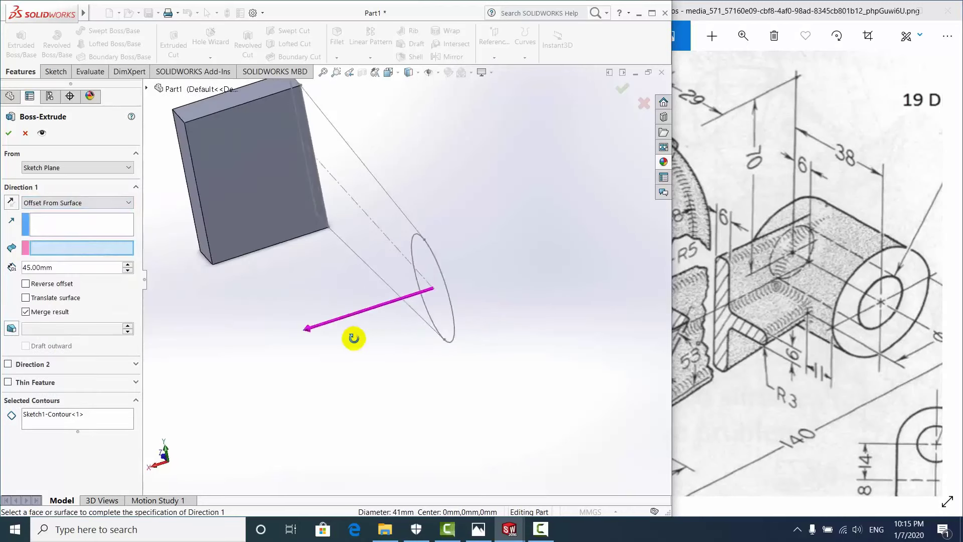
scroll(341, 329, "down", 2)
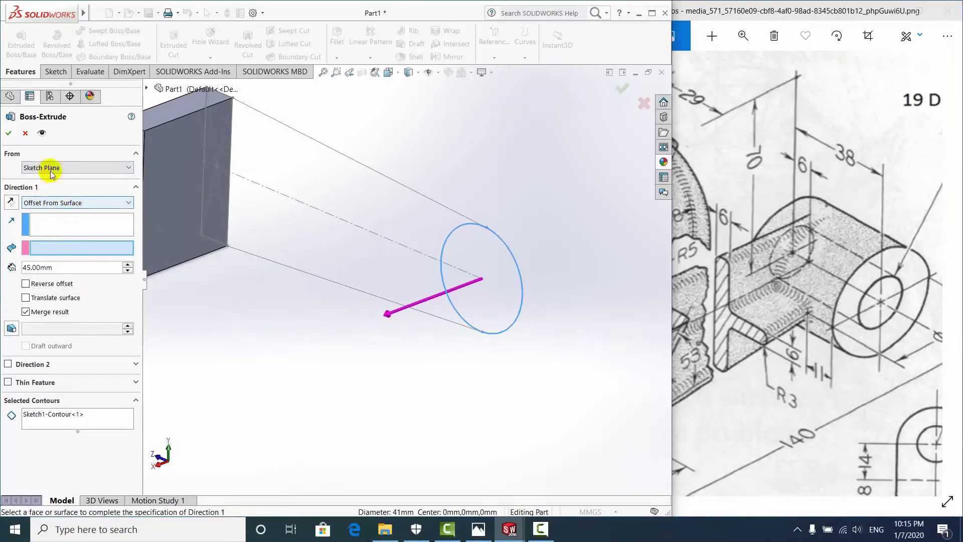
left_click(57, 201)
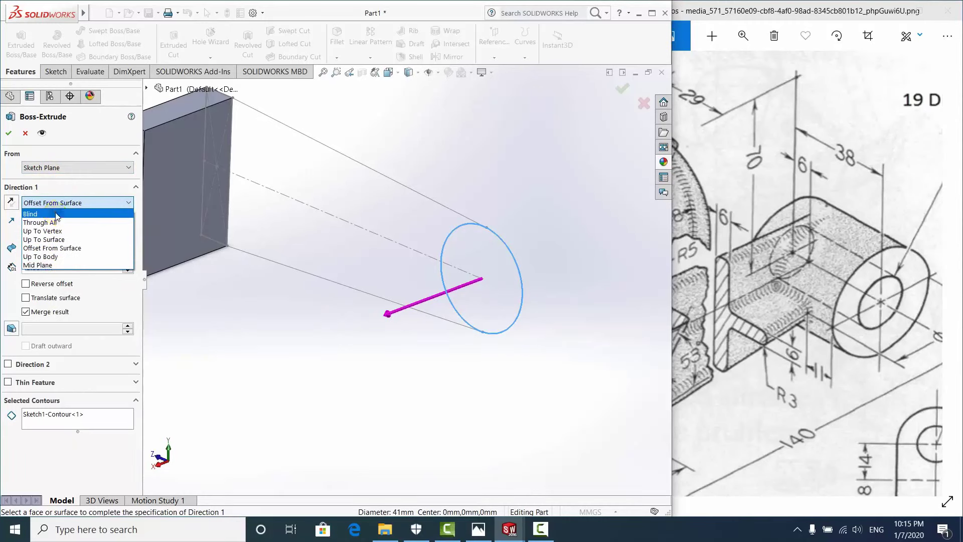
left_click(56, 215)
Set the cylinder depth to 32 mm and accept Boss-Extrude2
scroll(314, 295, "up", 2)
scroll(312, 294, "up", 1)
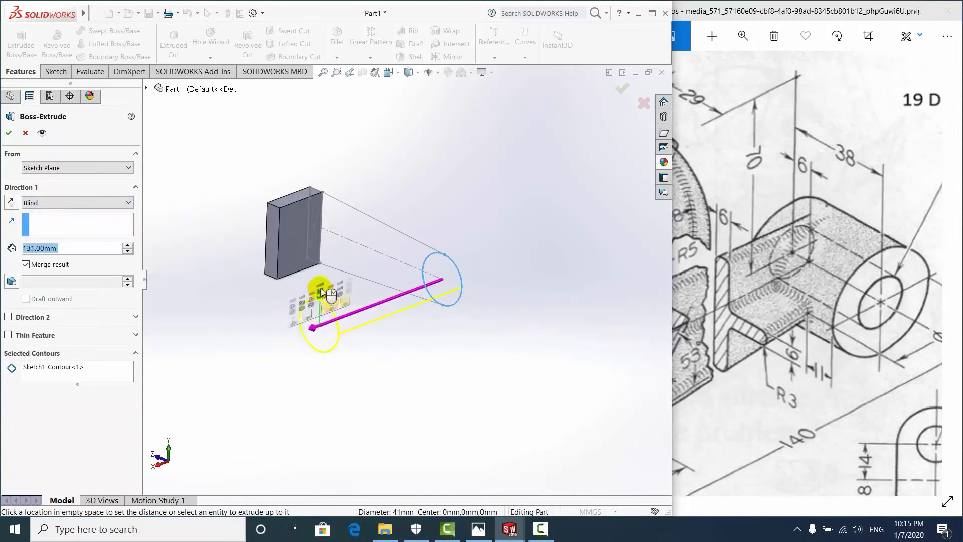
scroll(389, 270, "down", 2)
left_click_drag(322, 300, 151, 396)
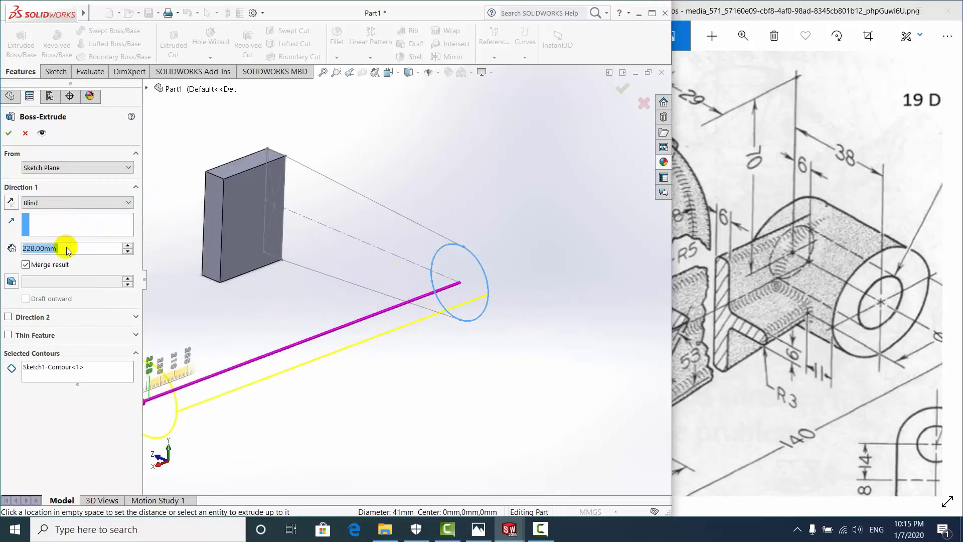
type("3")
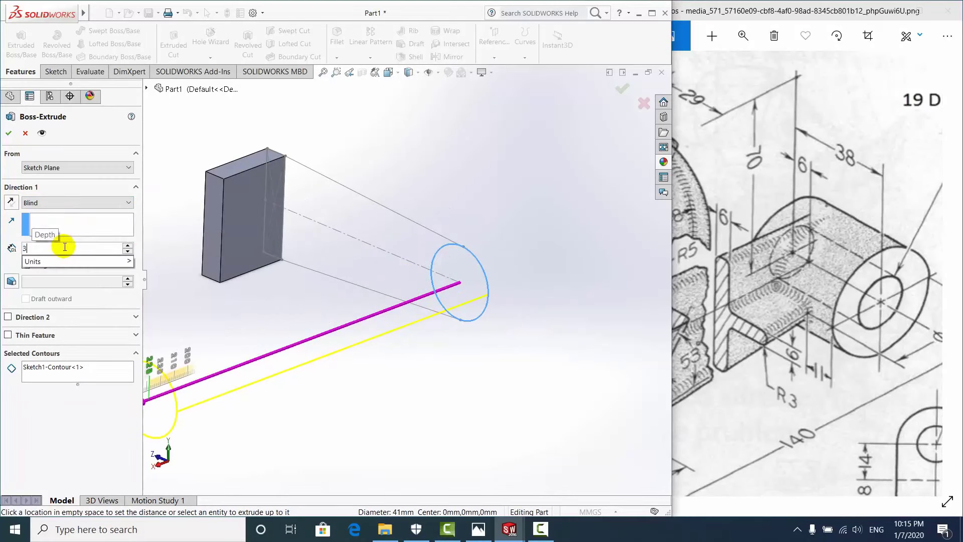
type("2")
key("Return")
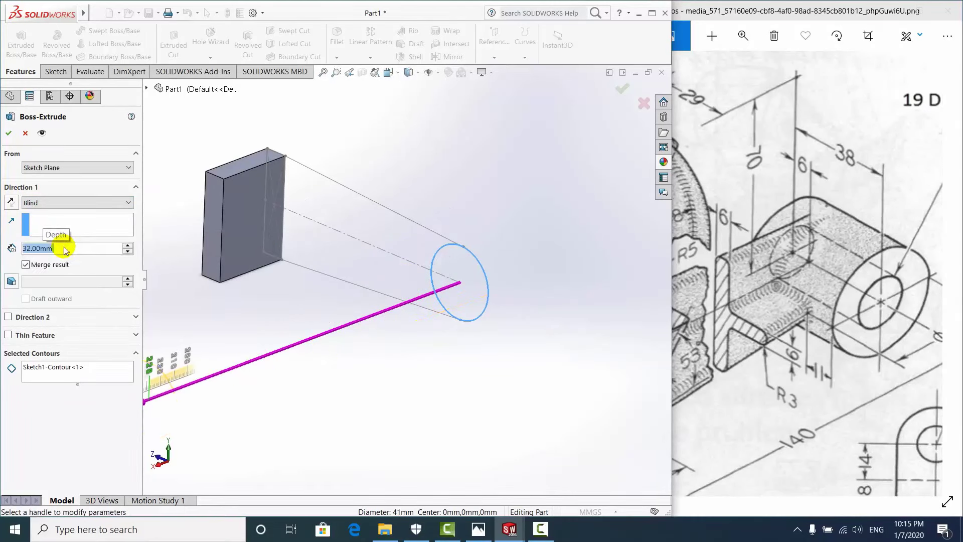
mouse_move(389, 315)
middle_mouse_down()
mouse_move(415, 322)
mouse_move(461, 394)
middle_mouse_up()
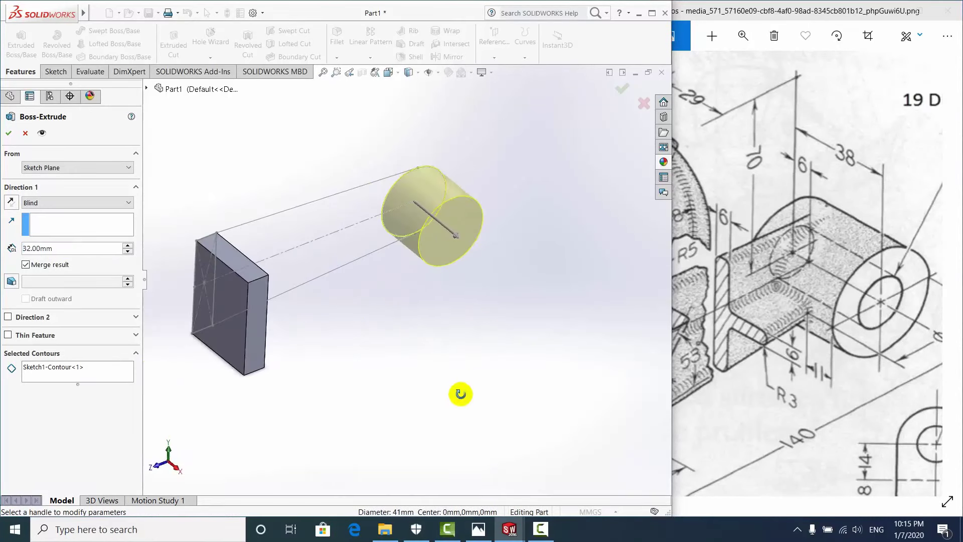
middle_click_drag(481, 246, 522, 256)
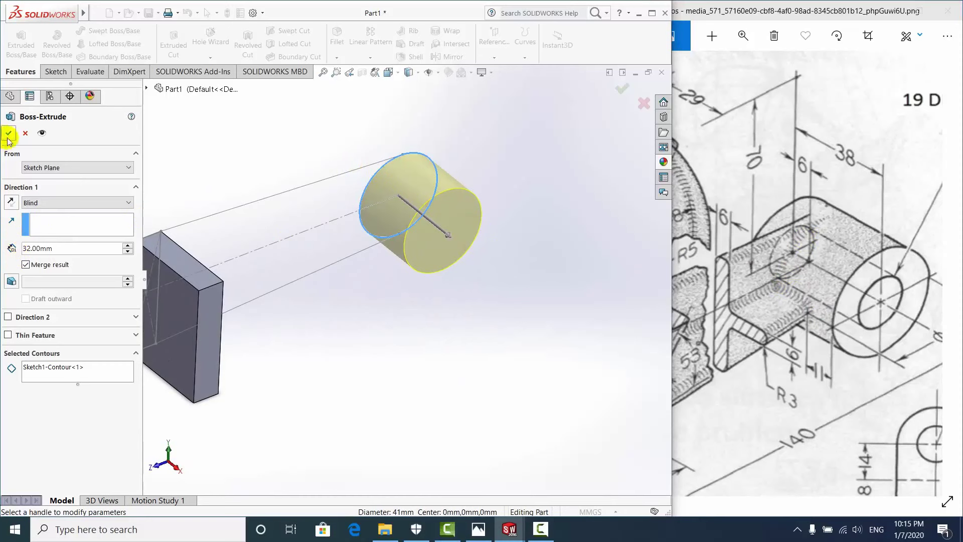
key("Return")
mouse_move(320, 273)
middle_mouse_down()
mouse_move(477, 296)
mouse_move(308, 284)
mouse_move(408, 284)
mouse_move(366, 215)
mouse_move(327, 337)
mouse_move(430, 282)
mouse_move(342, 288)
mouse_move(317, 256)
middle_mouse_up()
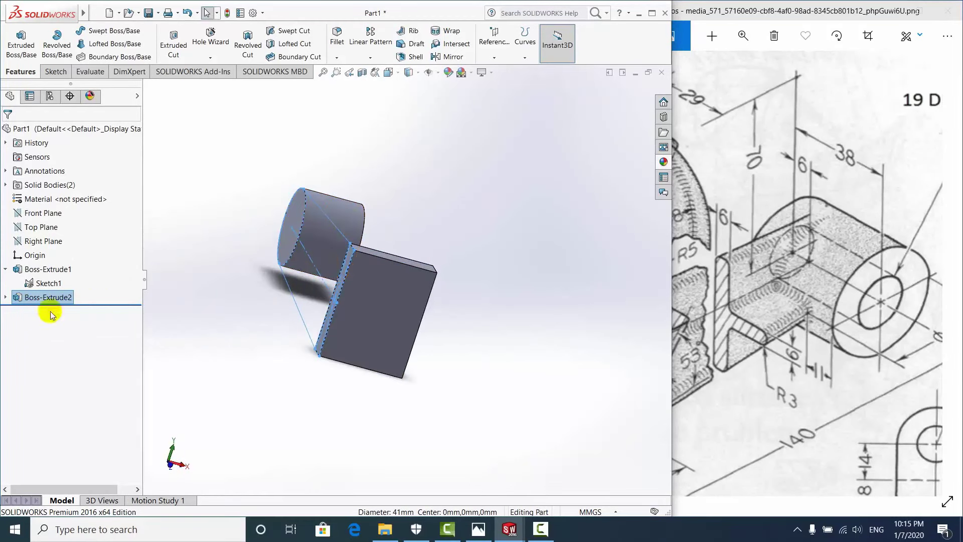
left_click(5, 297)
left_click(50, 312)
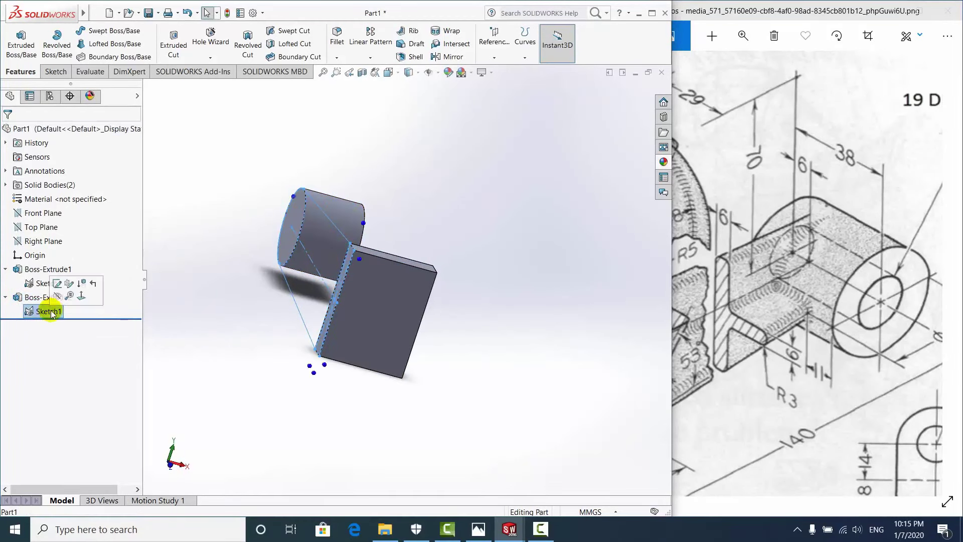
left_click(162, 319)
mouse_move(161, 319)
middle_mouse_down()
mouse_move(296, 296)
mouse_move(326, 318)
middle_mouse_up()
left_click(21, 40)
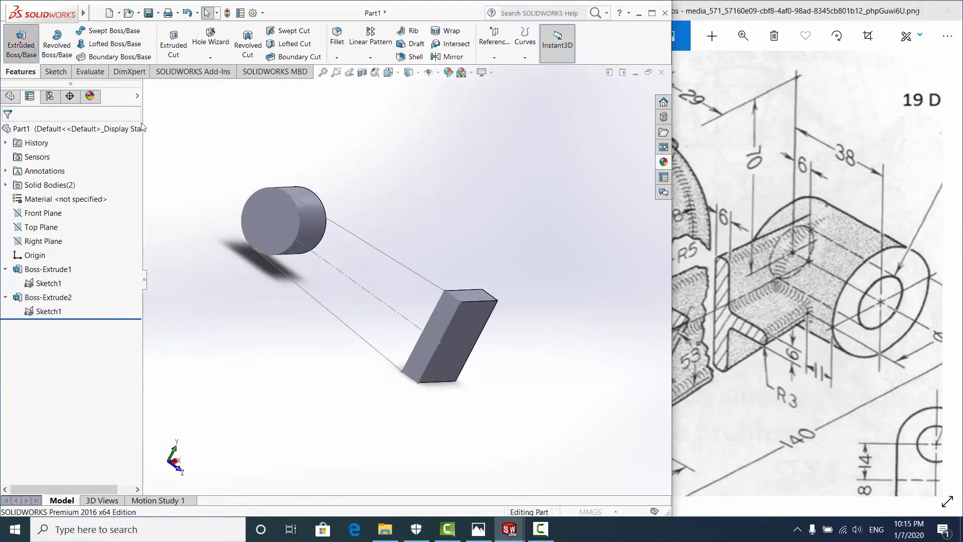
left_click(284, 203)
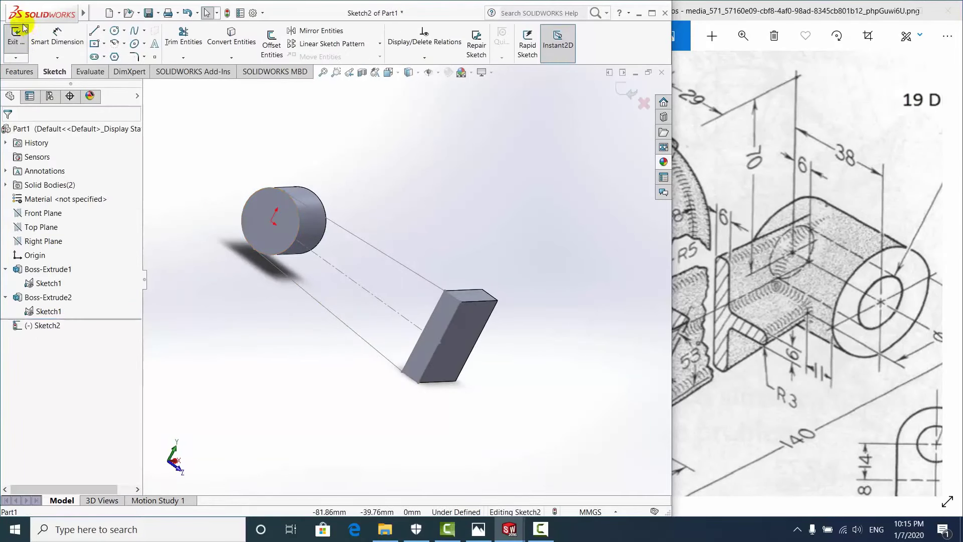
left_click(16, 38)
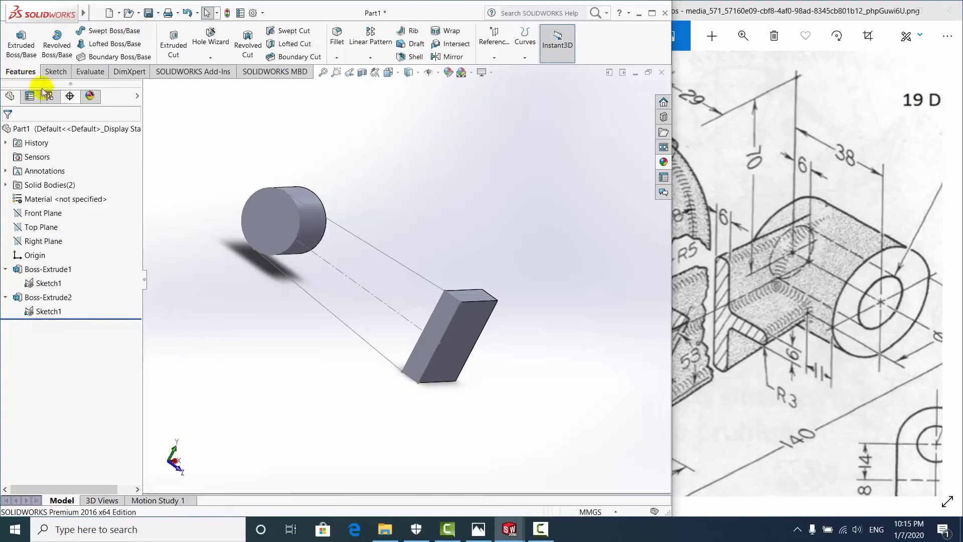
left_click(50, 311)
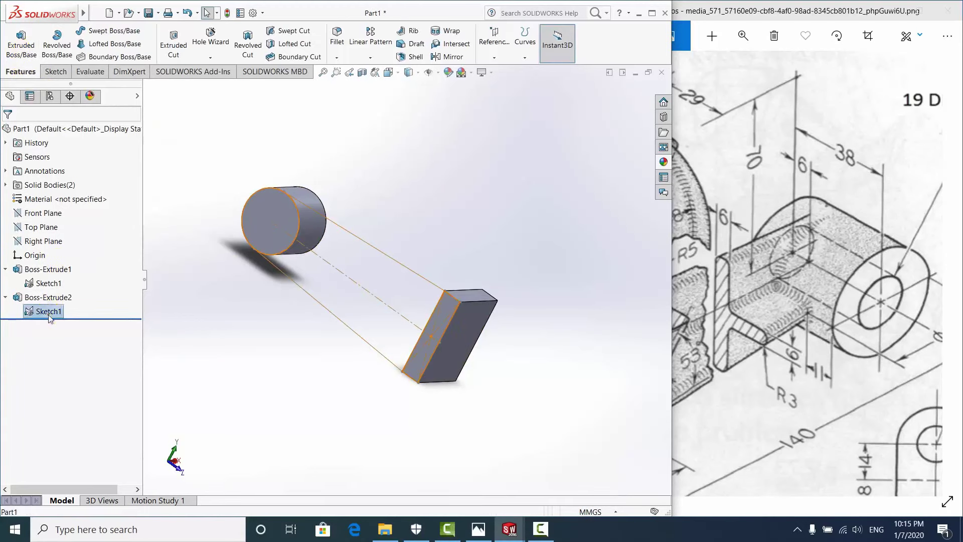
right_click(59, 307)
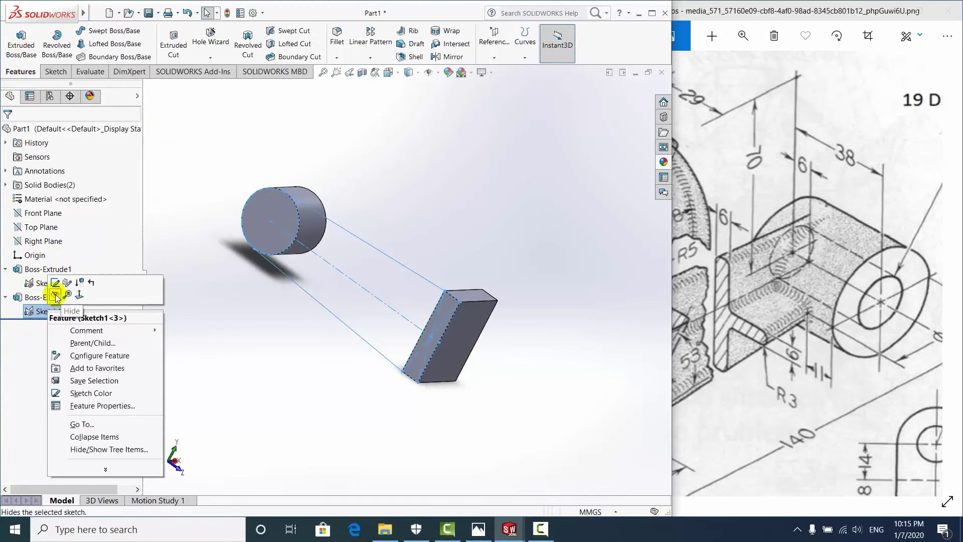
left_click(55, 313)
Extrude the circle sketch 6 mm in the reversed direction as Boss-Extrude3
left_click(60, 297)
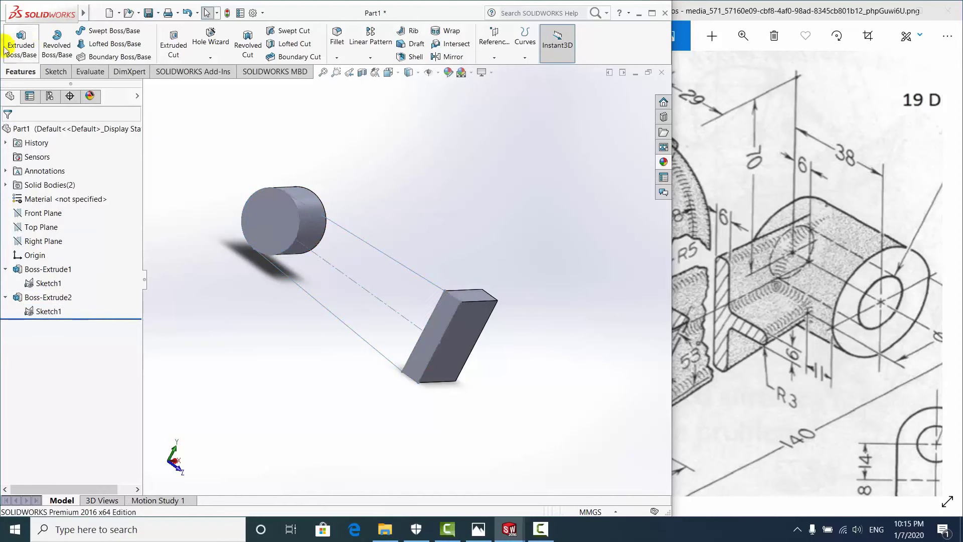
left_click(21, 43)
left_click(295, 215)
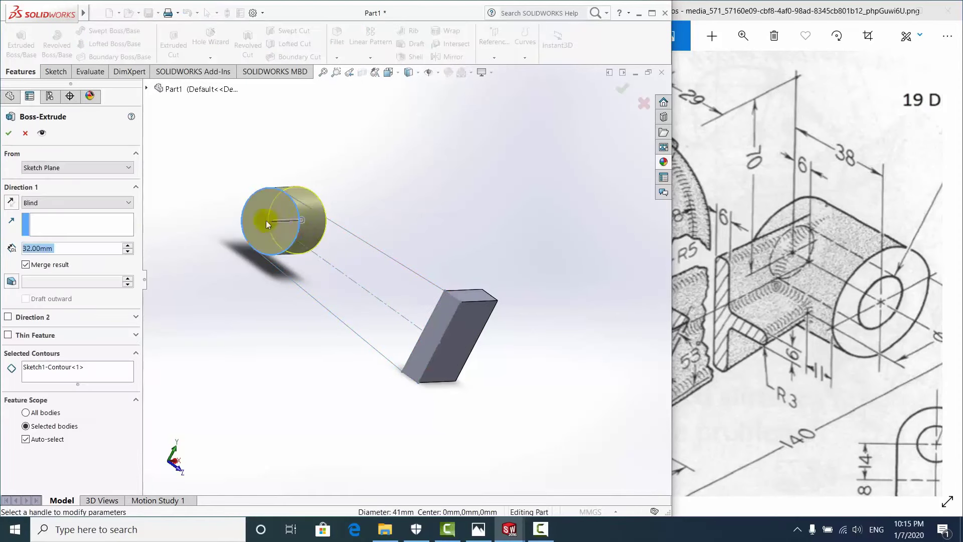
middle_click_drag(266, 220, 366, 228)
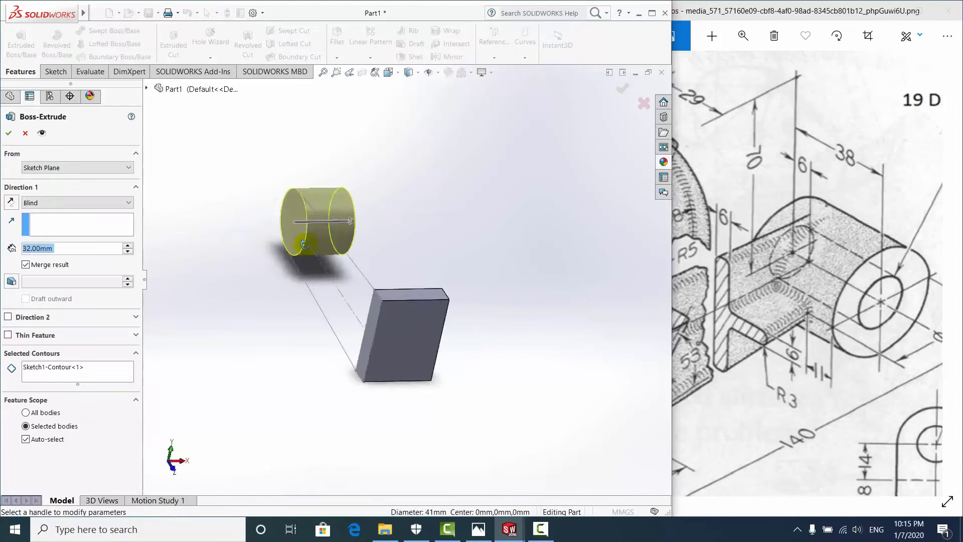
left_click(11, 204)
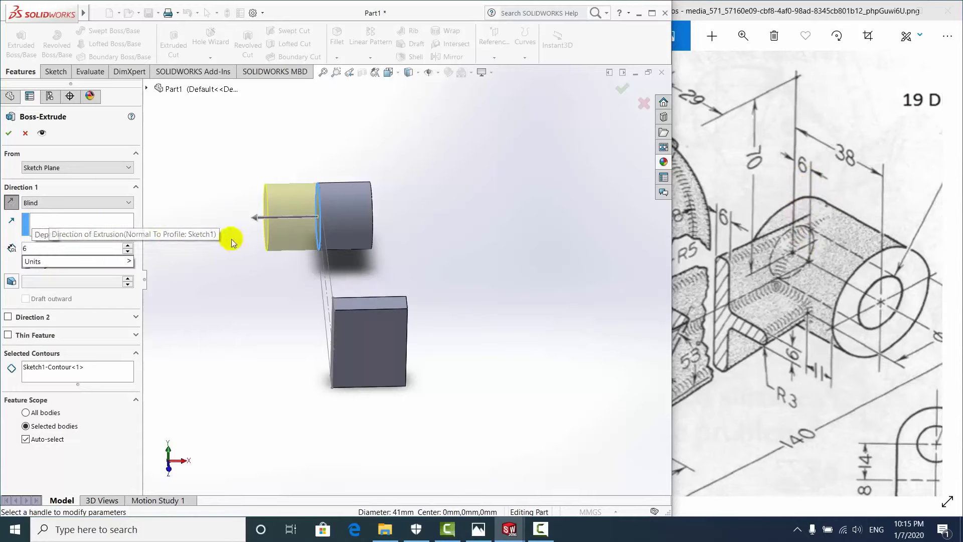
type("6")
key("Return")
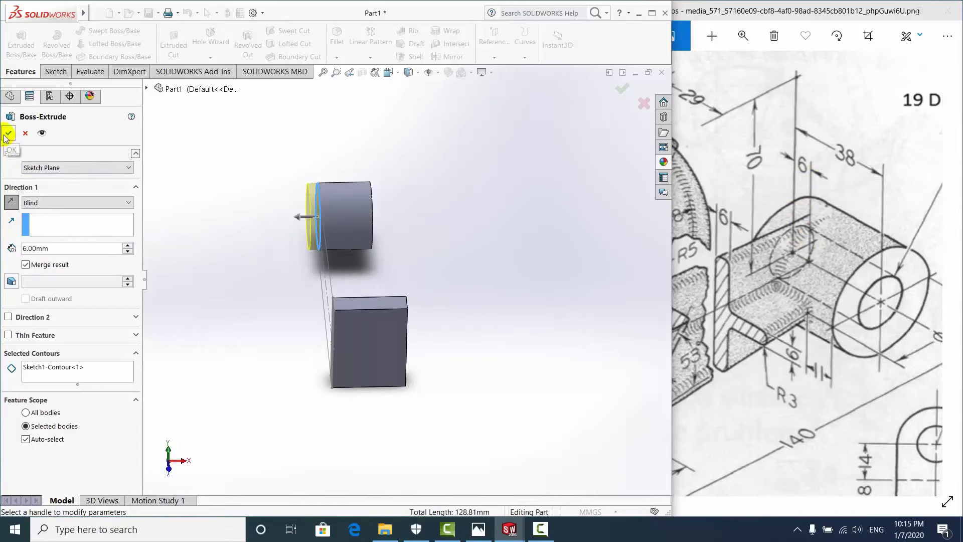
left_click(4, 136)
mouse_move(347, 283)
middle_mouse_down()
mouse_move(408, 248)
mouse_move(254, 244)
mouse_move(339, 232)
middle_mouse_up()
left_click(386, 179)
Pan and zoom the reference drawing to the rib detail
left_click(783, 258)
left_click_drag(783, 258, 861, 239)
scroll(860, 239, "down", 5)
mouse_move(398, 215)
middle_mouse_down()
mouse_move(411, 206)
mouse_move(374, 266)
middle_mouse_up()
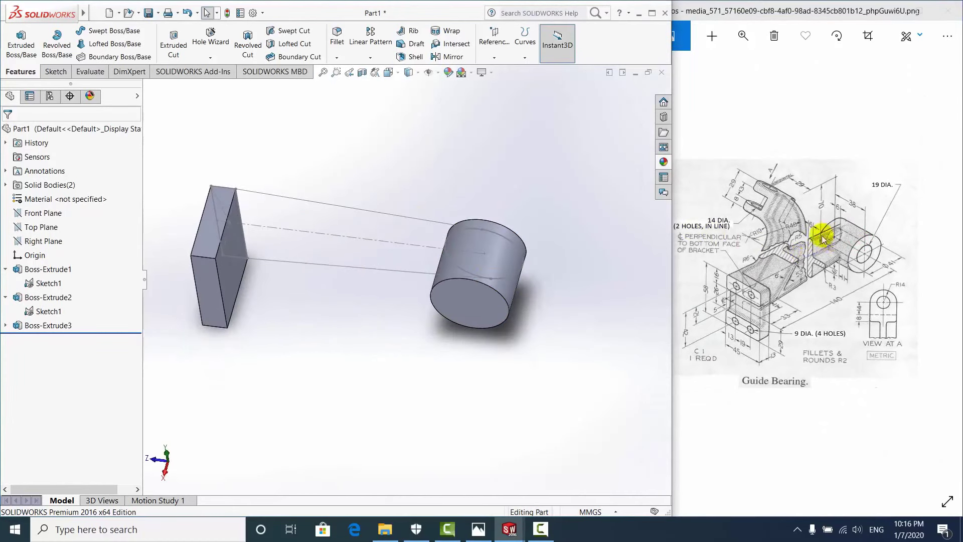
scroll(823, 240, "up", 3)
Extrude the web region between plate and cylinder 6 mm, with Thin Feature off
left_click(307, 126)
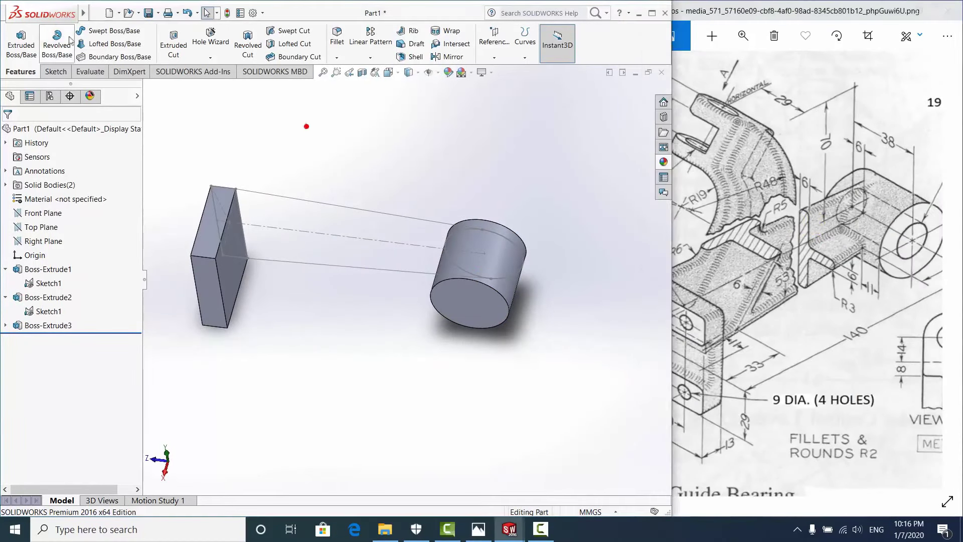
left_click(21, 40)
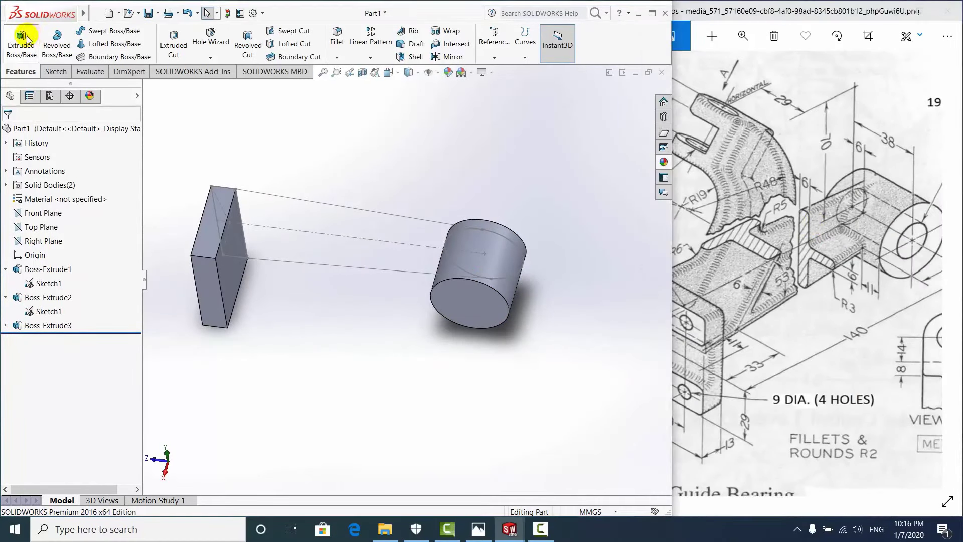
left_click(279, 195)
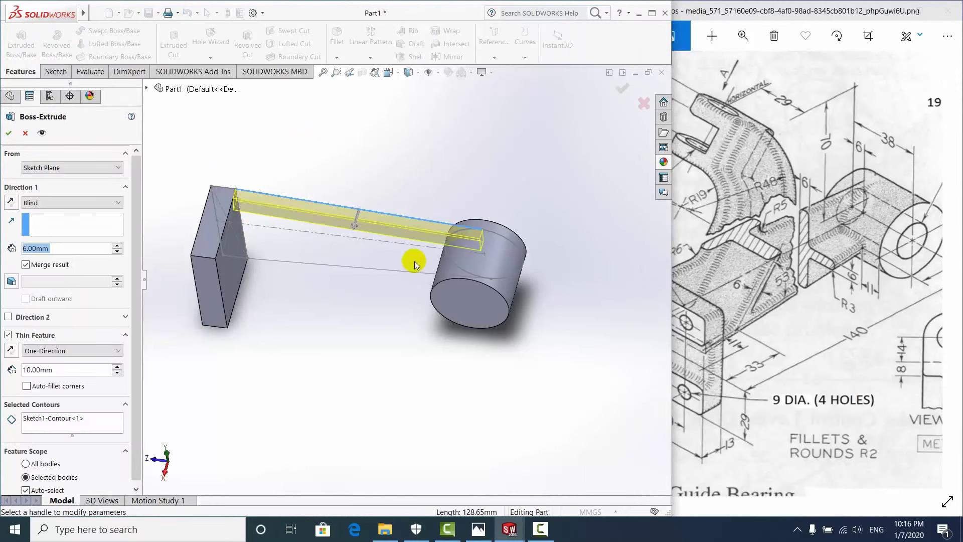
left_click(8, 335)
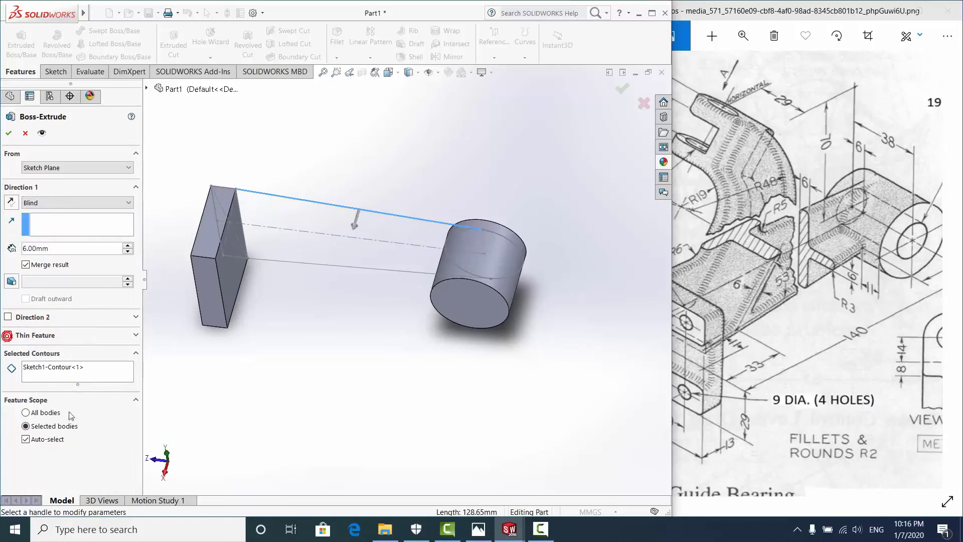
right_click(50, 369)
left_click(77, 384)
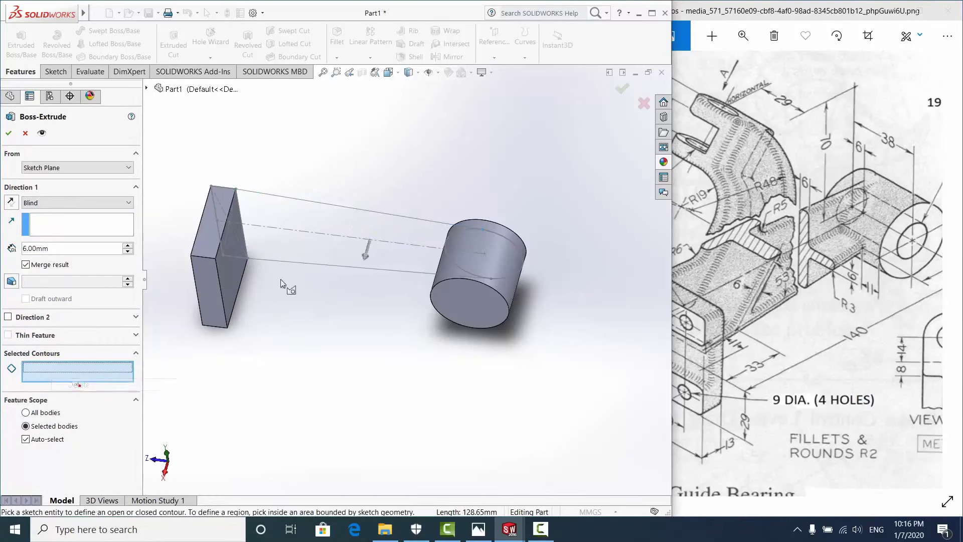
left_click(341, 264)
left_click(320, 243)
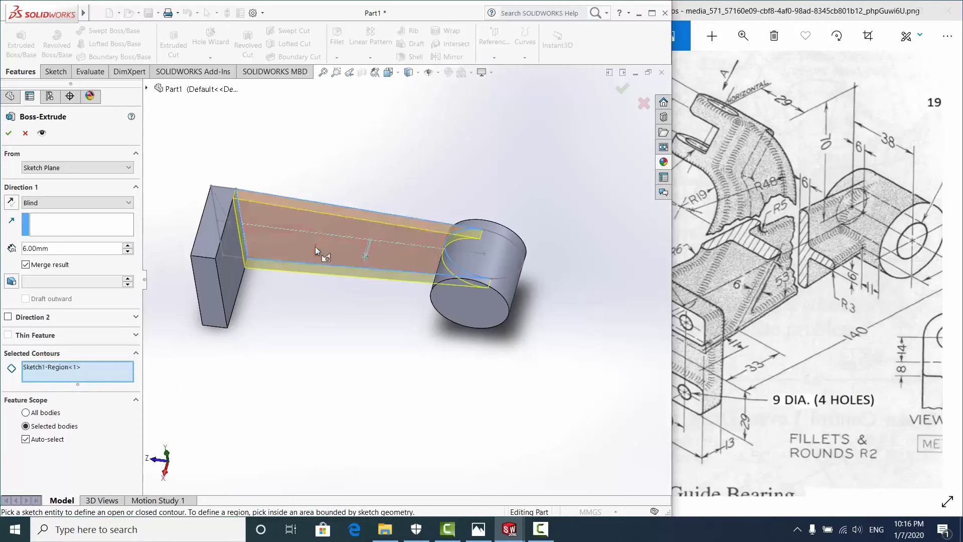
mouse_move(295, 240)
middle_mouse_down()
mouse_move(372, 225)
mouse_move(366, 307)
middle_mouse_up()
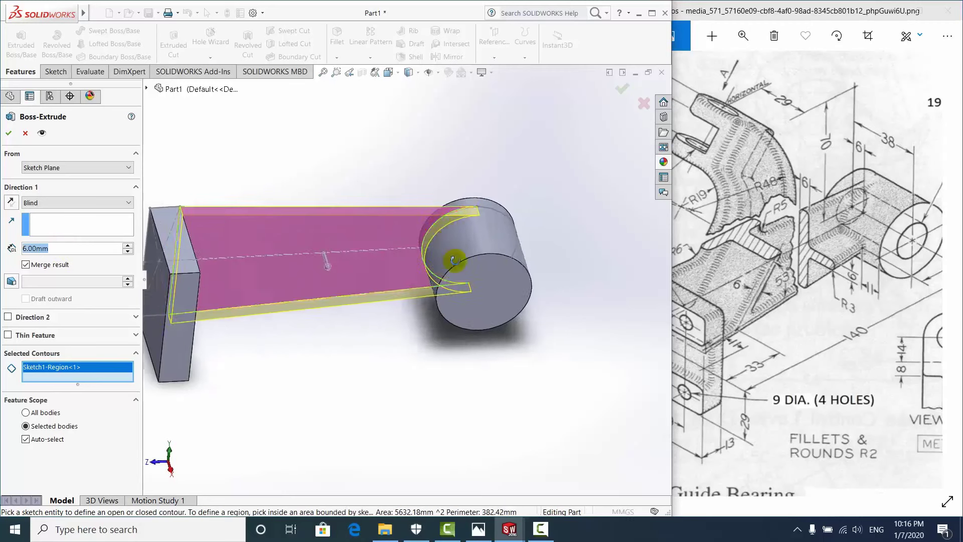
middle_click_drag(422, 234, 469, 314)
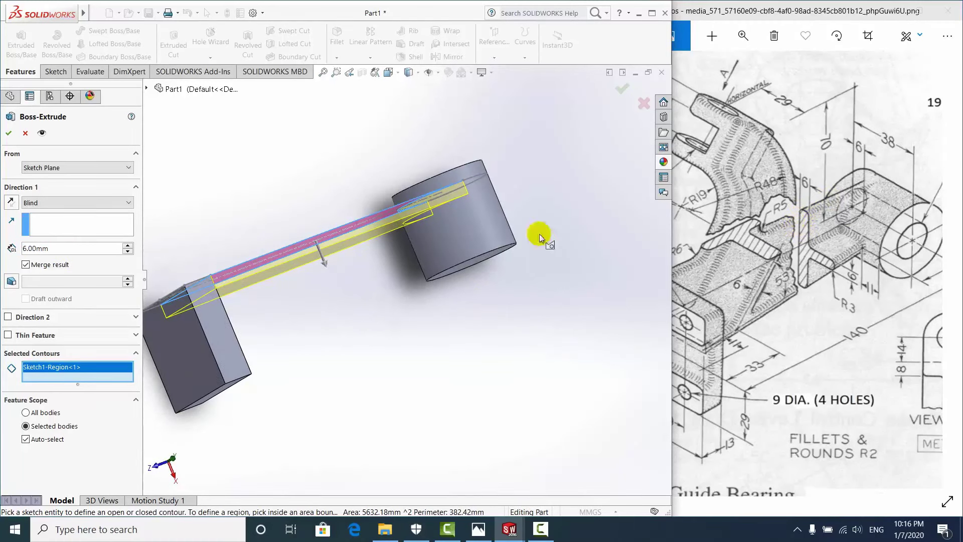
left_click(10, 134)
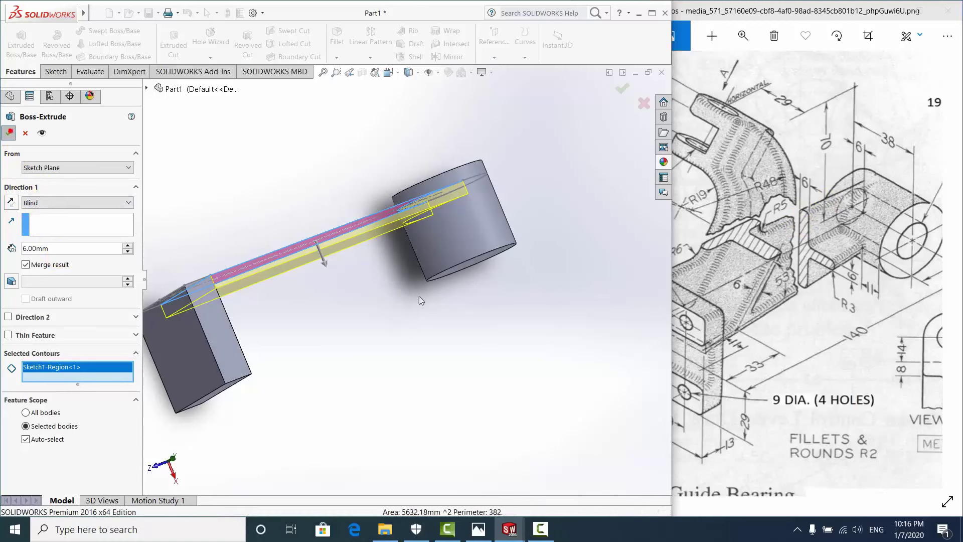
Review the drawing's rib detail, then return to SOLIDWORKS and show the full menu bar
mouse_move(405, 308)
middle_mouse_down()
mouse_move(424, 178)
mouse_move(370, 187)
mouse_move(383, 167)
mouse_move(426, 269)
mouse_move(390, 276)
middle_mouse_up()
scroll(355, 255, "down", 2)
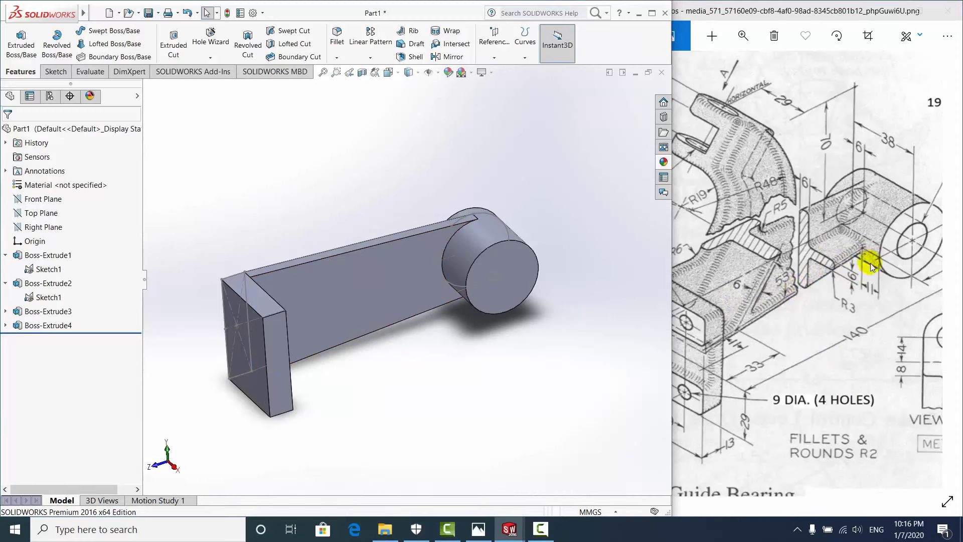
left_click_drag(790, 247, 765, 245)
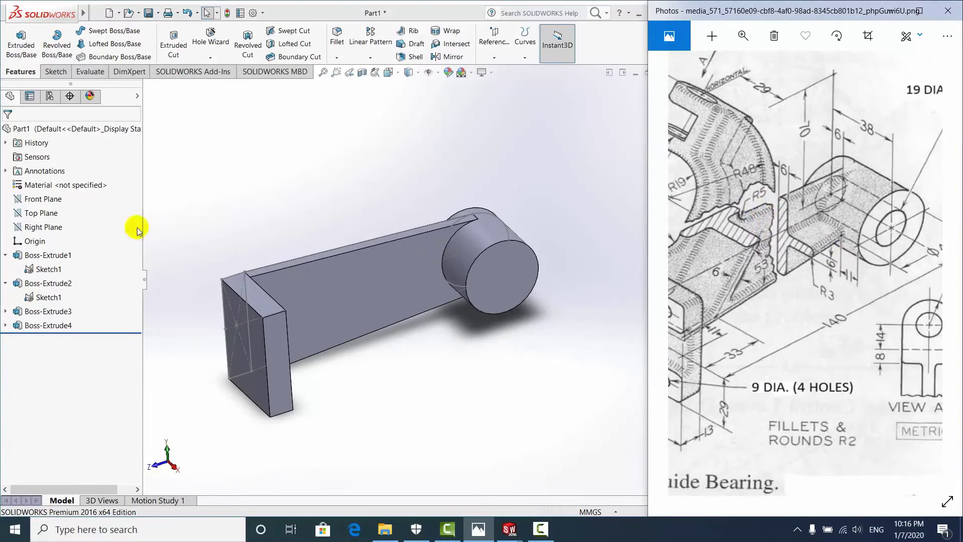
left_click(307, 211)
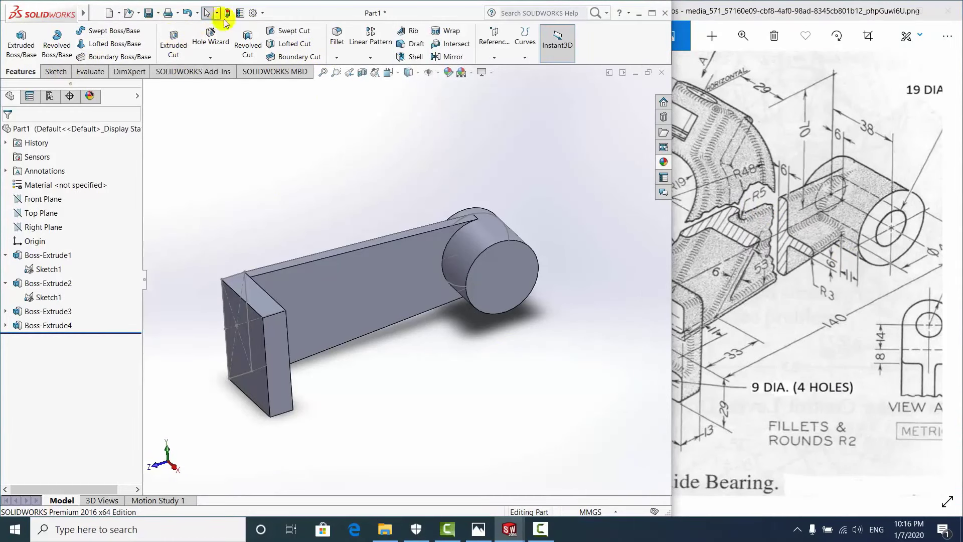
left_click(118, 14)
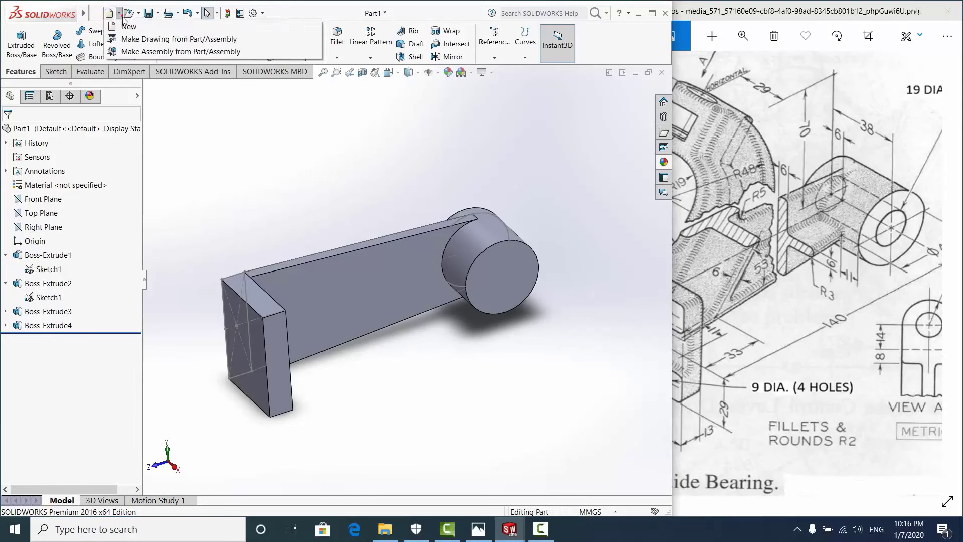
left_click(214, 14)
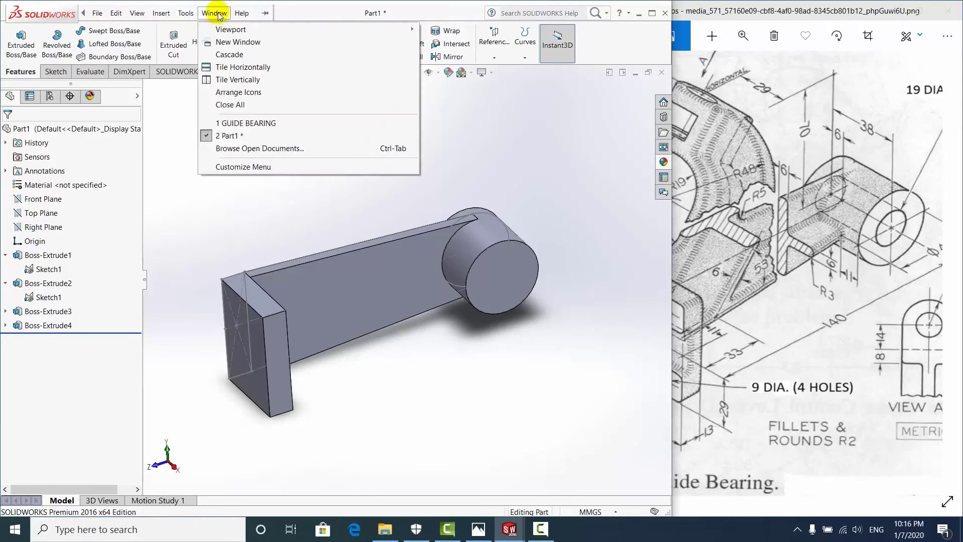
left_click(369, 133)
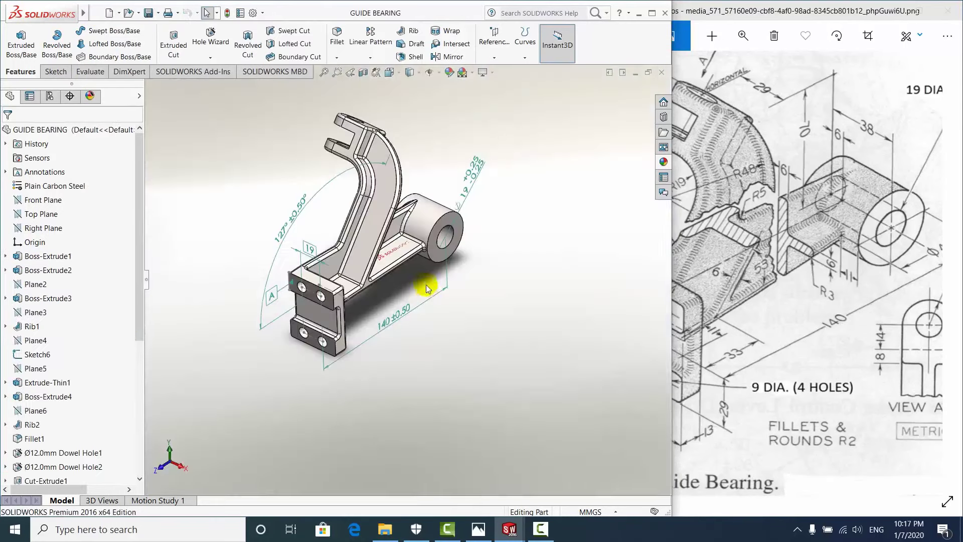
scroll(426, 235, "down", 3)
scroll(502, 261, "down", 3)
scroll(397, 301, "up", 3)
scroll(396, 302, "up", 3)
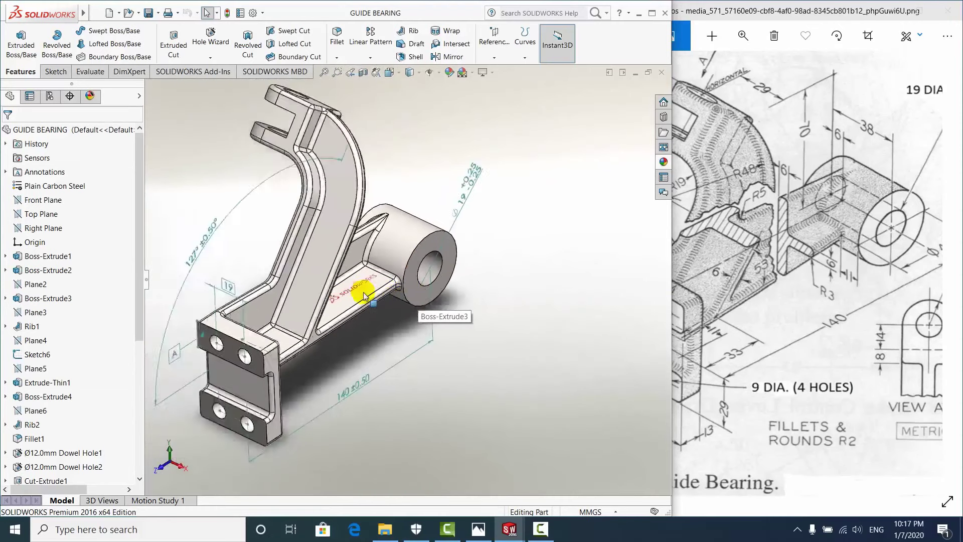
scroll(407, 273, "down", 2)
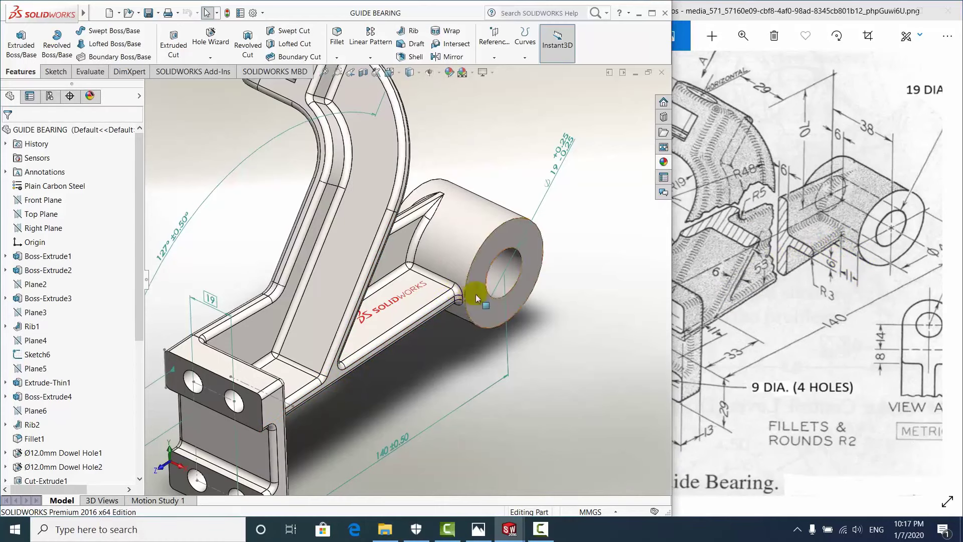
scroll(476, 294, "down", 3)
scroll(452, 286, "down", 2)
scroll(437, 269, "up", 2)
left_click(457, 291)
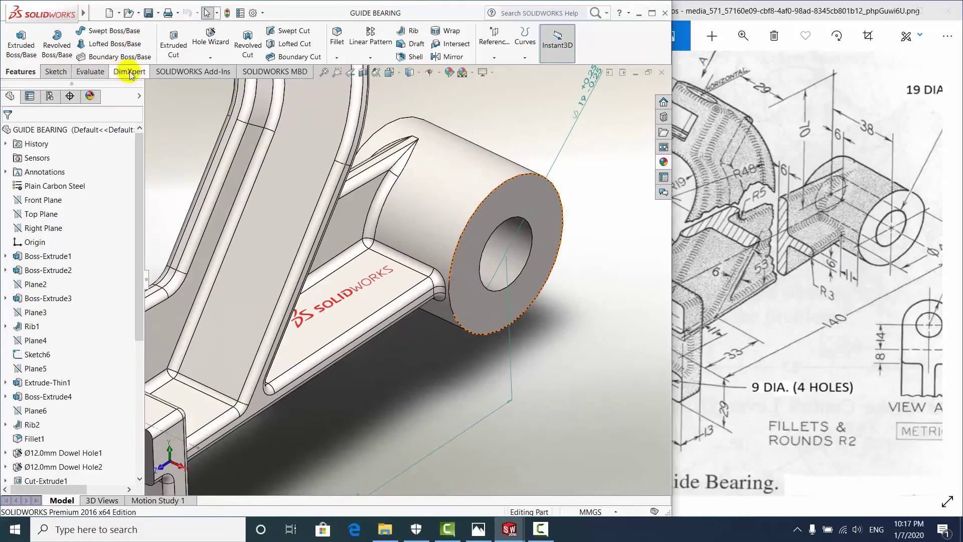
left_click(78, 72)
left_click(64, 40)
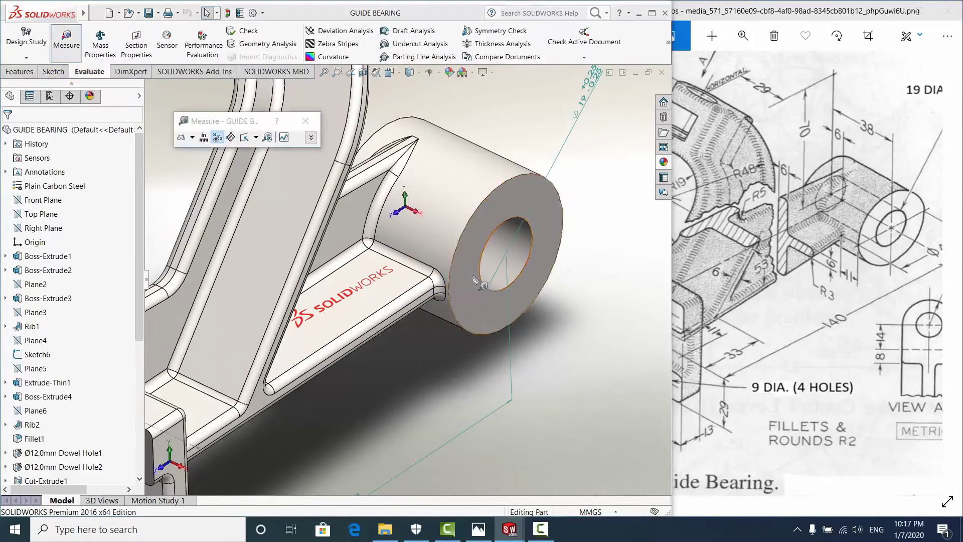
left_click(452, 292)
scroll(394, 305, "down", 4)
left_click(394, 305)
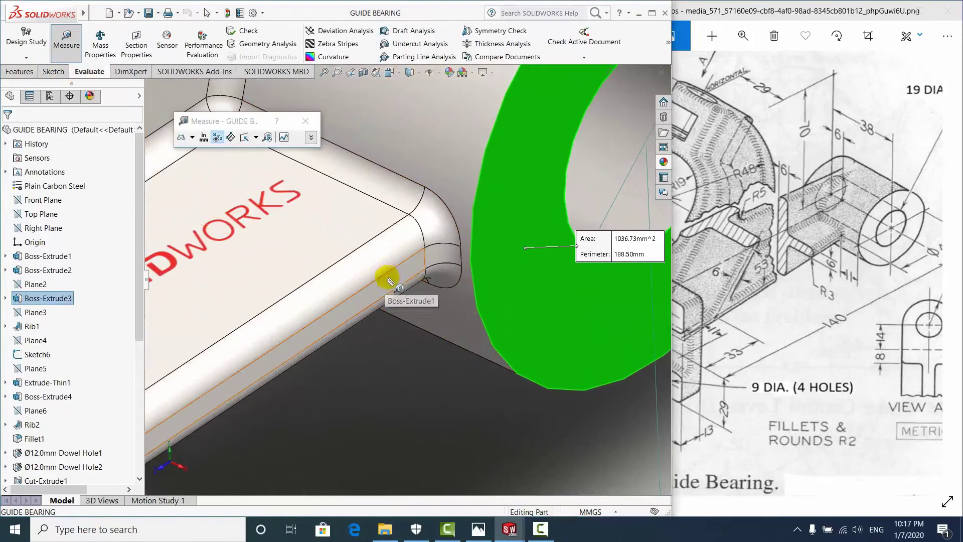
scroll(410, 302, "up", 3)
left_click(405, 331)
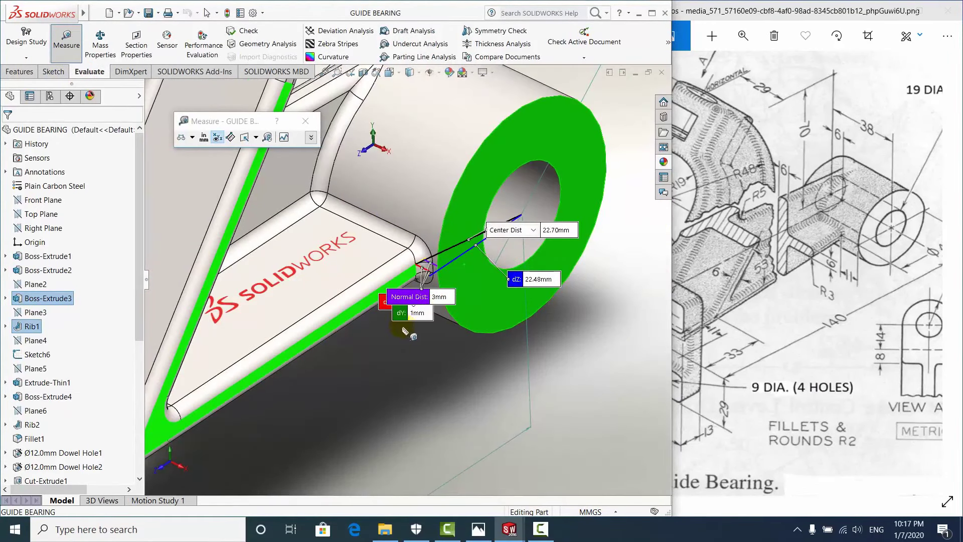
scroll(428, 316, "up", 2)
left_click(152, 102)
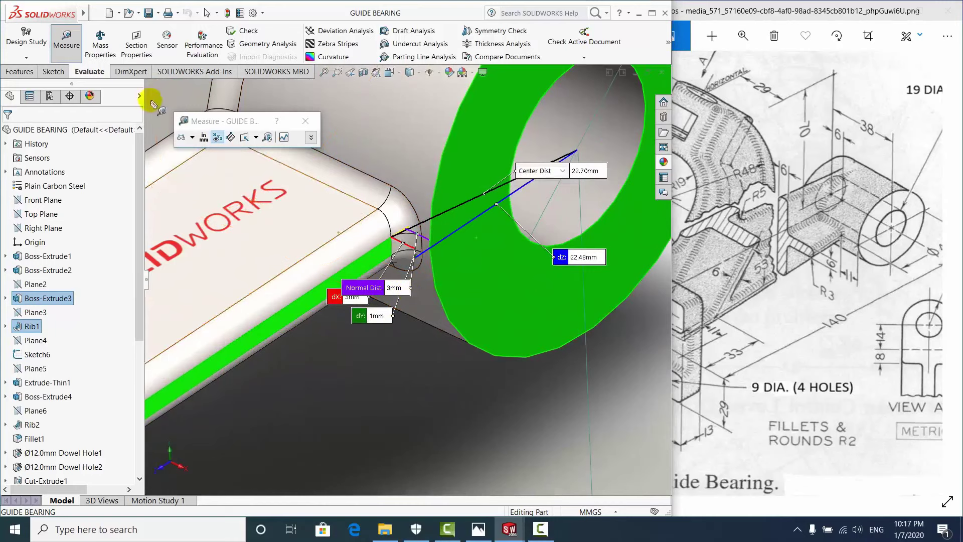
scroll(454, 333, "up", 4)
scroll(455, 334, "up", 2)
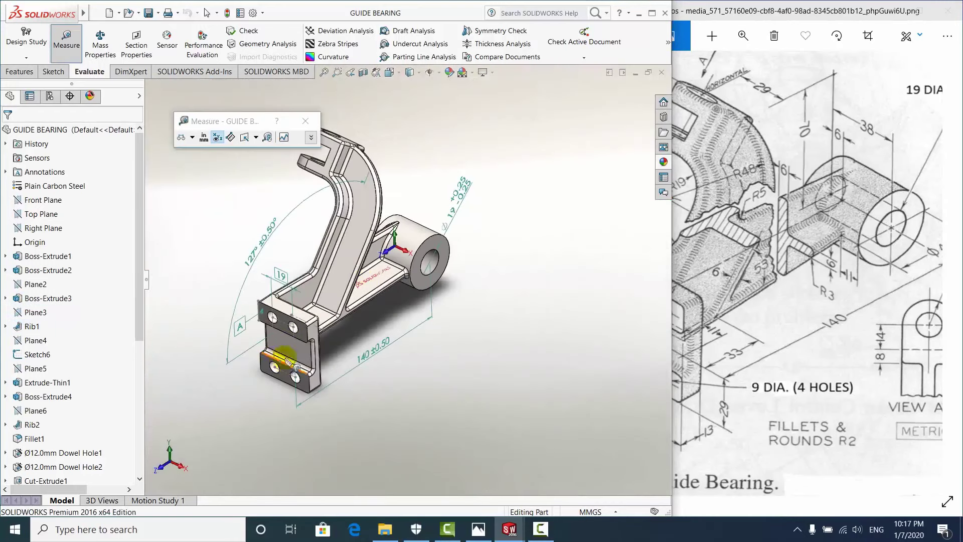
key("Escape")
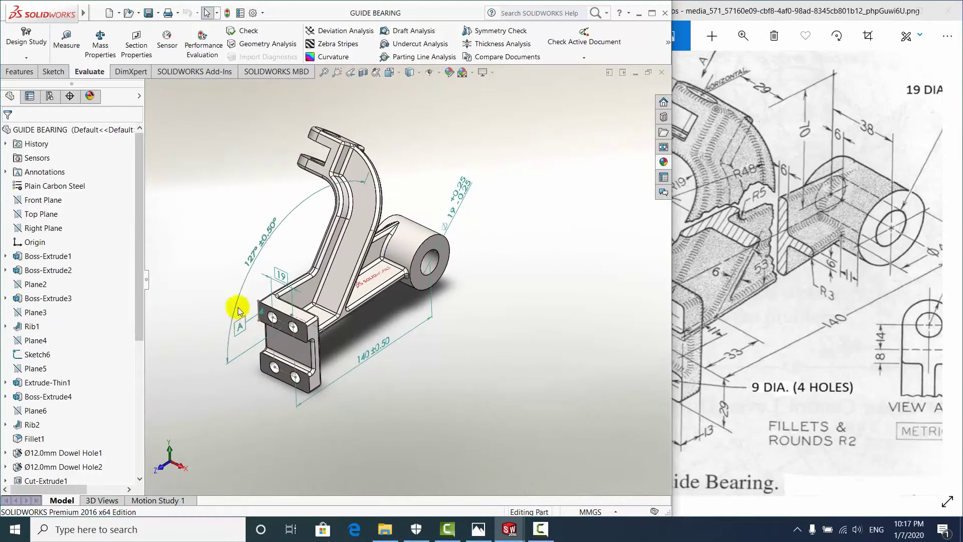
key("ctrl+Tab")
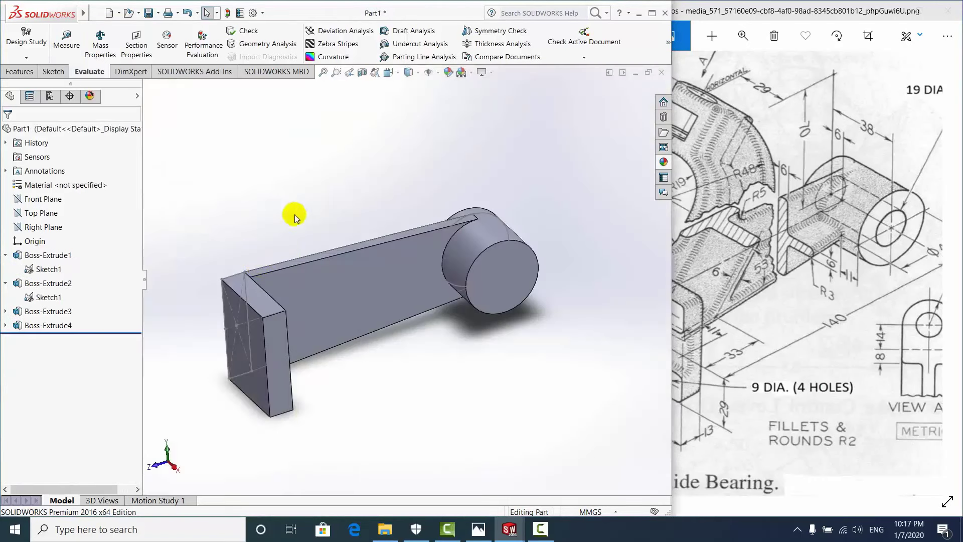
Start a new reference plane using the cylinder's end face as First Reference
mouse_move(295, 217)
middle_mouse_down()
mouse_move(441, 269)
mouse_move(441, 327)
mouse_move(462, 326)
mouse_move(485, 300)
middle_mouse_up()
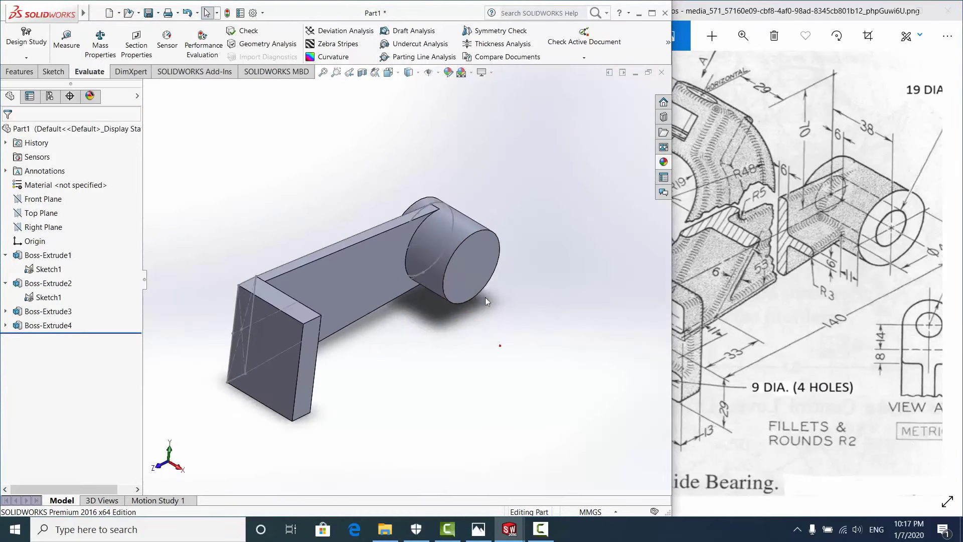
scroll(469, 272, "down", 3)
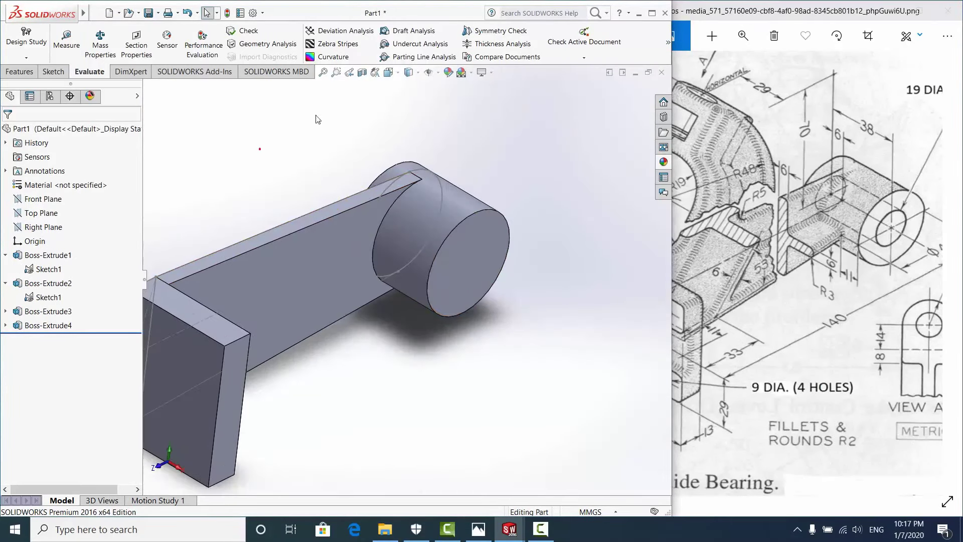
left_click(21, 73)
left_click(494, 57)
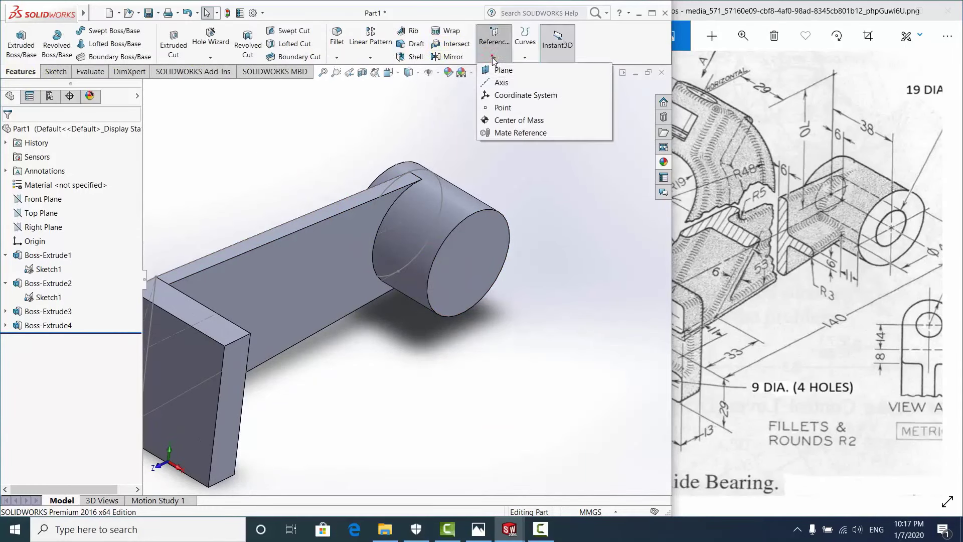
left_click(505, 74)
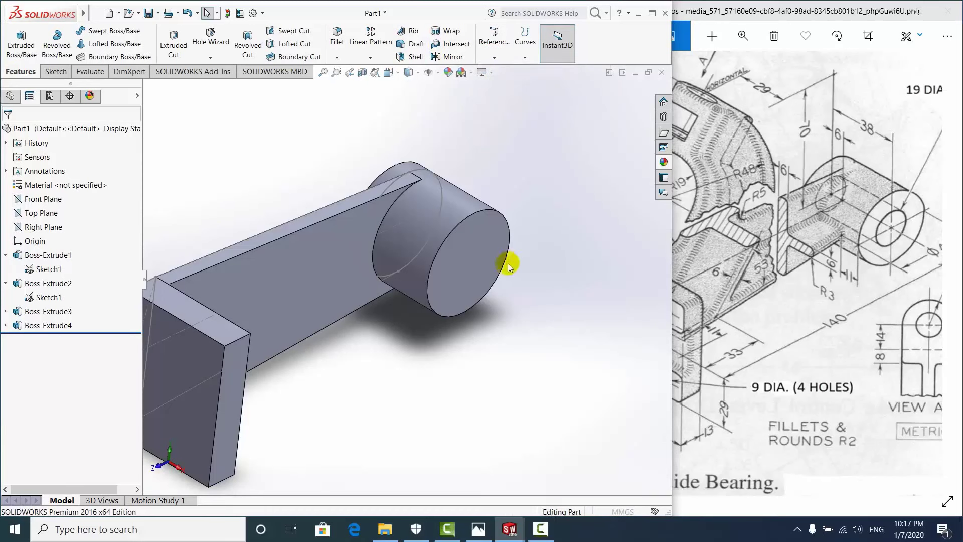
left_click(482, 249)
type("3")
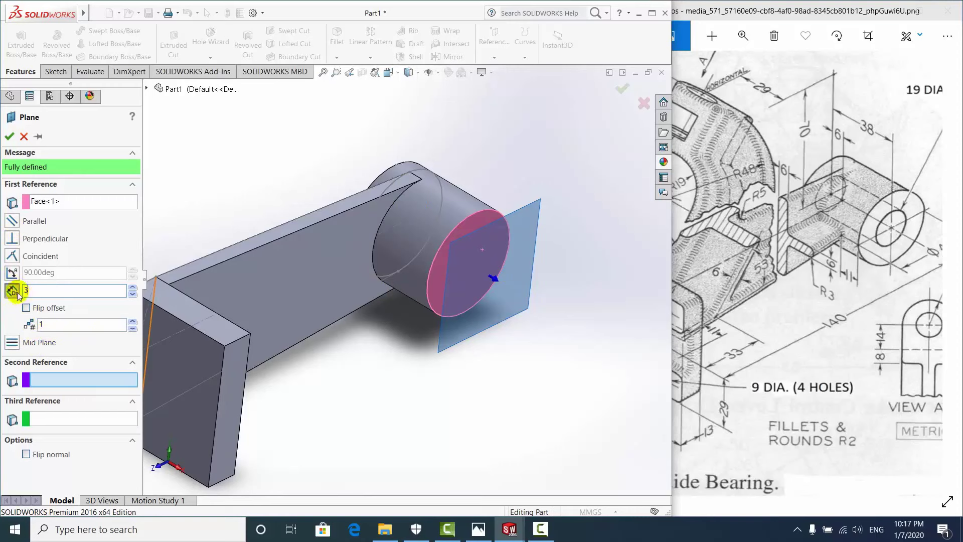
Create Plane1 offset 3.00 mm from the cylinder's end face, flipped toward the cylinder
left_click(26, 308)
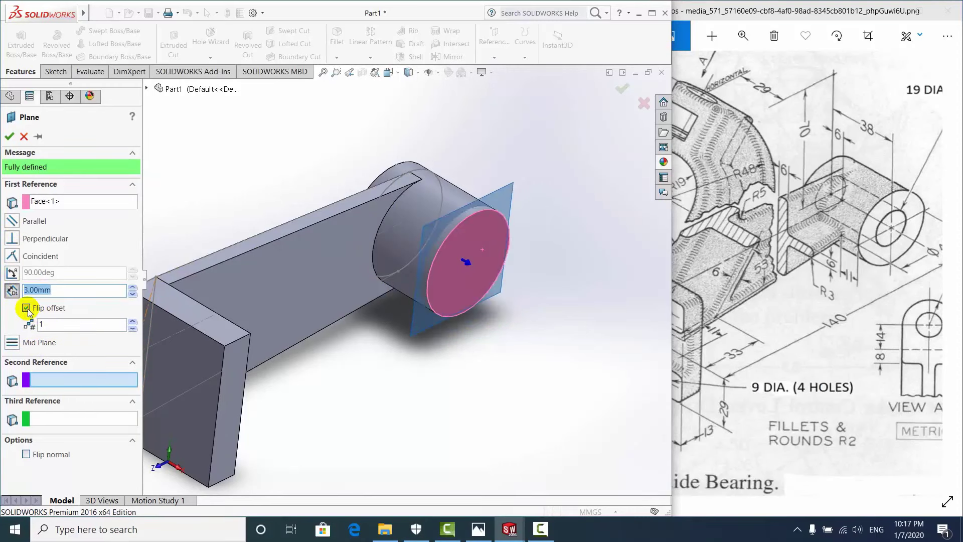
scroll(484, 276, "down", 3)
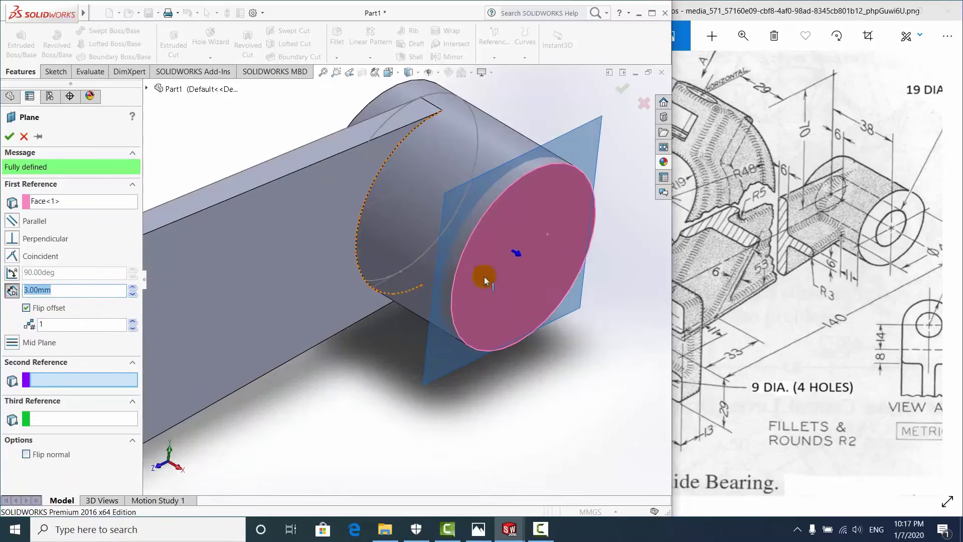
scroll(344, 340, "up", 2)
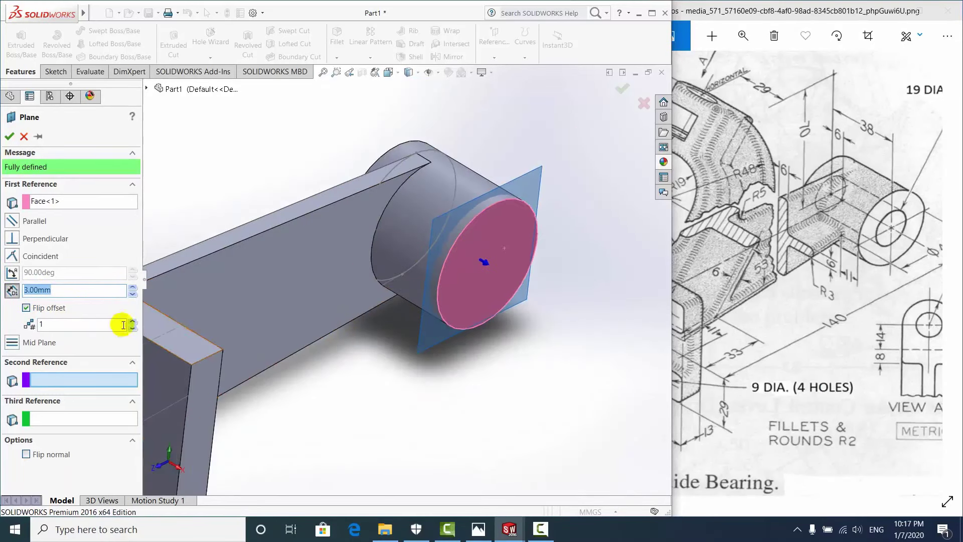
left_click(26, 308)
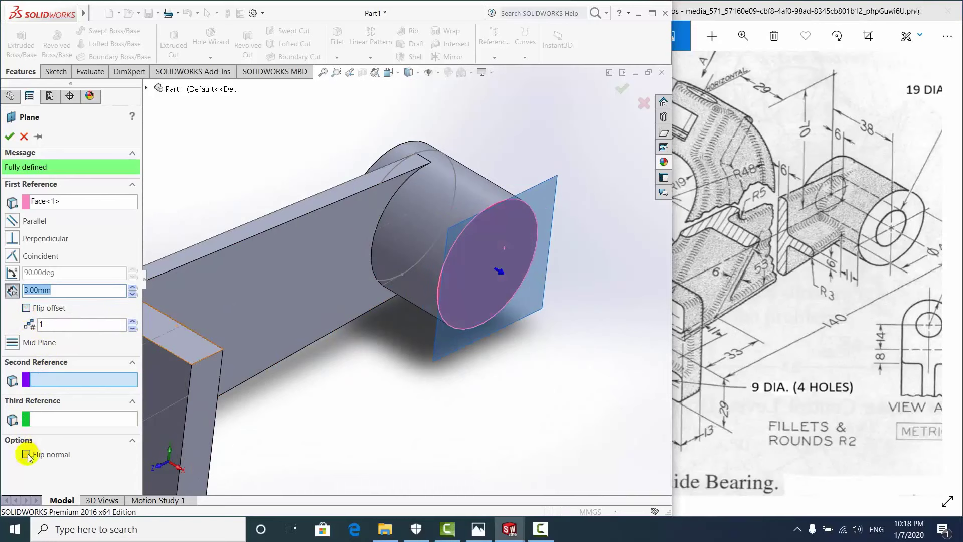
middle_click_drag(458, 296, 475, 333)
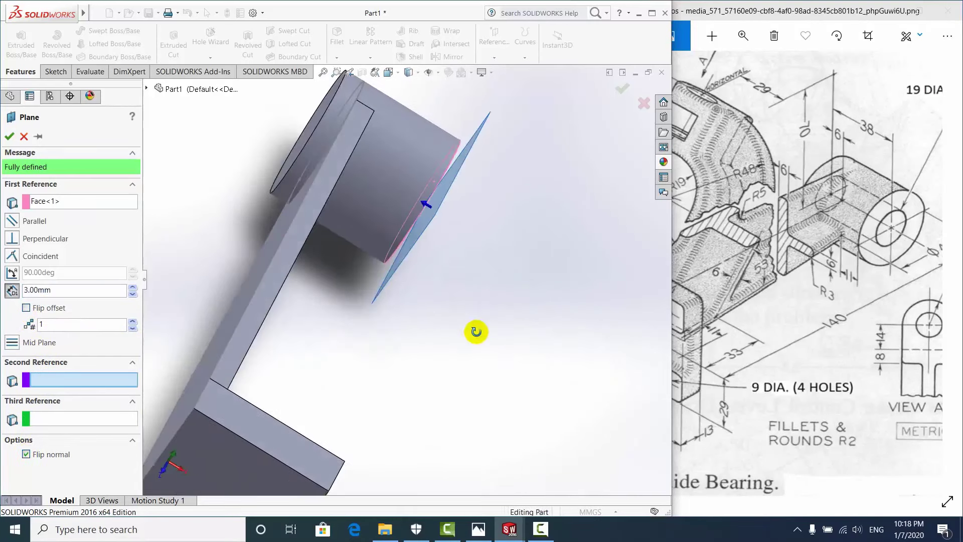
left_click(26, 454)
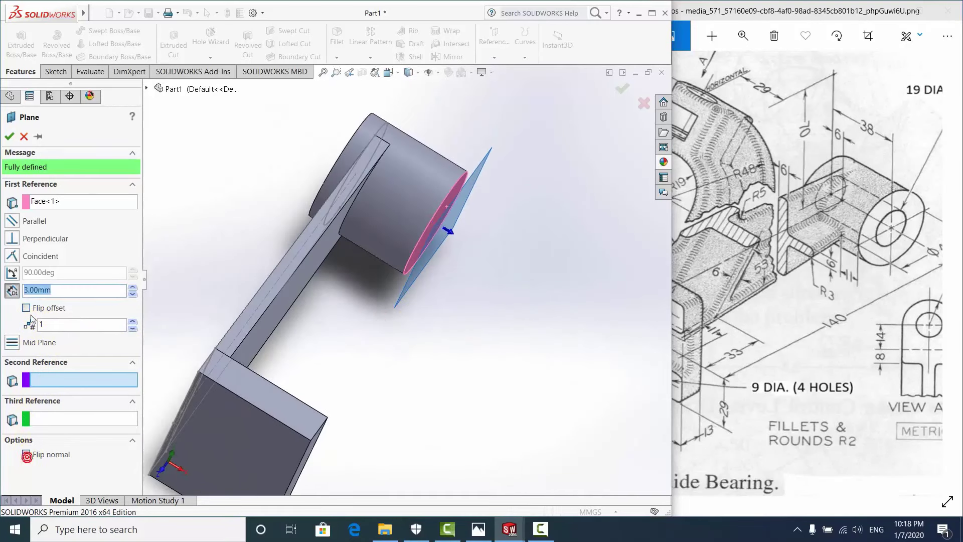
left_click(26, 308)
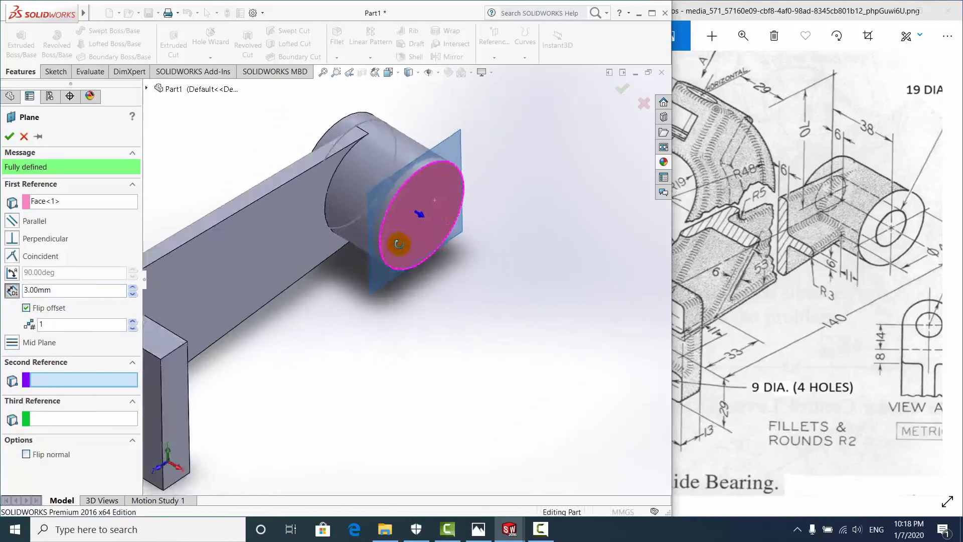
left_click(10, 137)
mouse_move(396, 235)
middle_mouse_down()
mouse_move(277, 316)
mouse_move(375, 325)
middle_mouse_up()
left_click(415, 301)
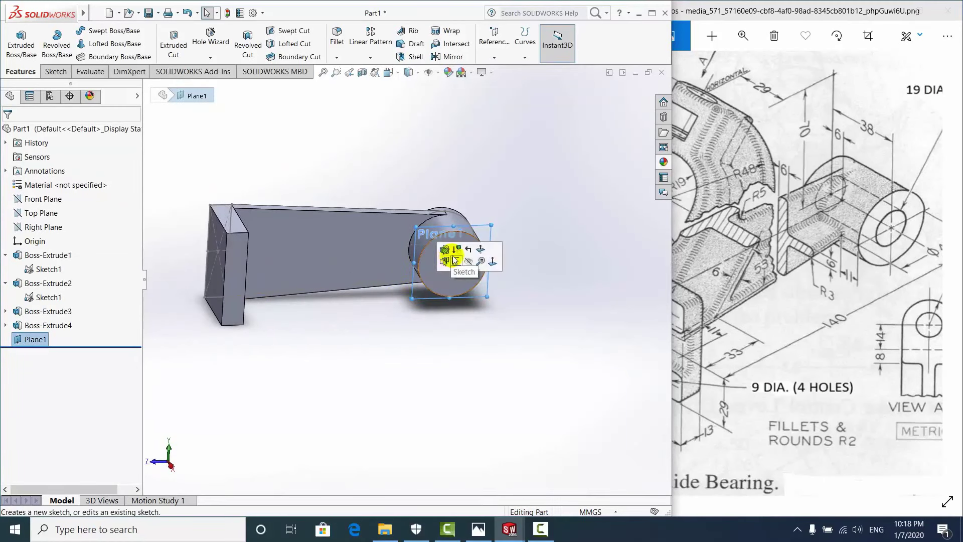
Start a new sketch on Plane1 and view it Normal To
left_click(397, 338)
scroll(424, 306, "down", 2)
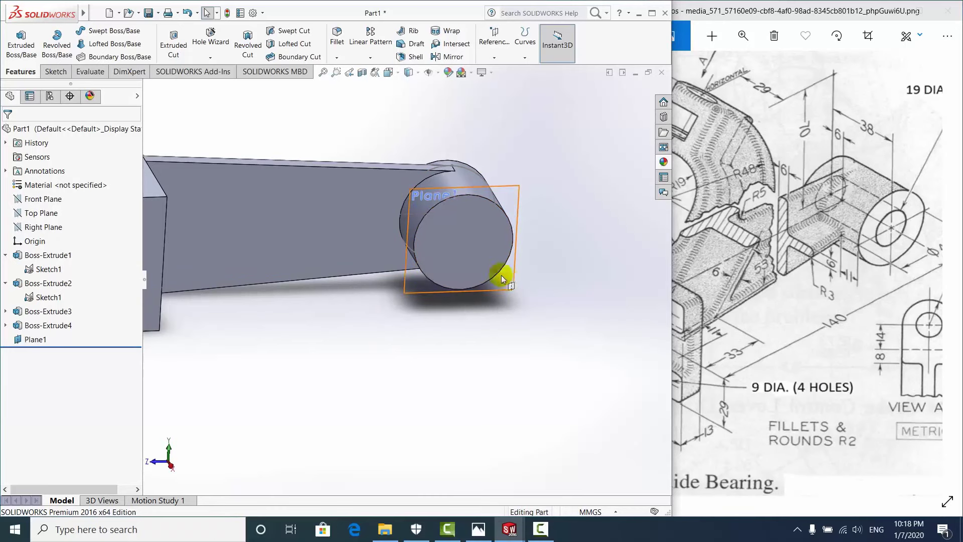
scroll(418, 296, "down", 1)
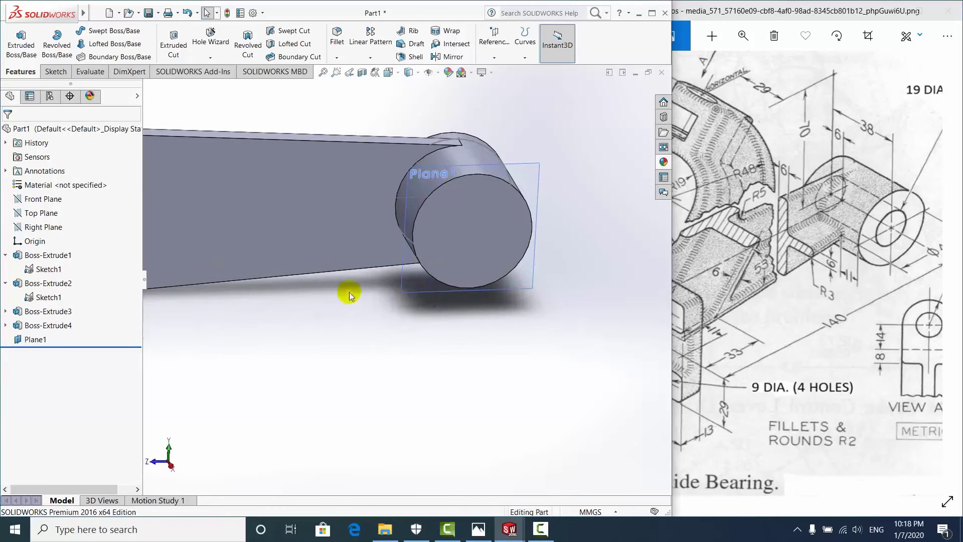
left_click(404, 276)
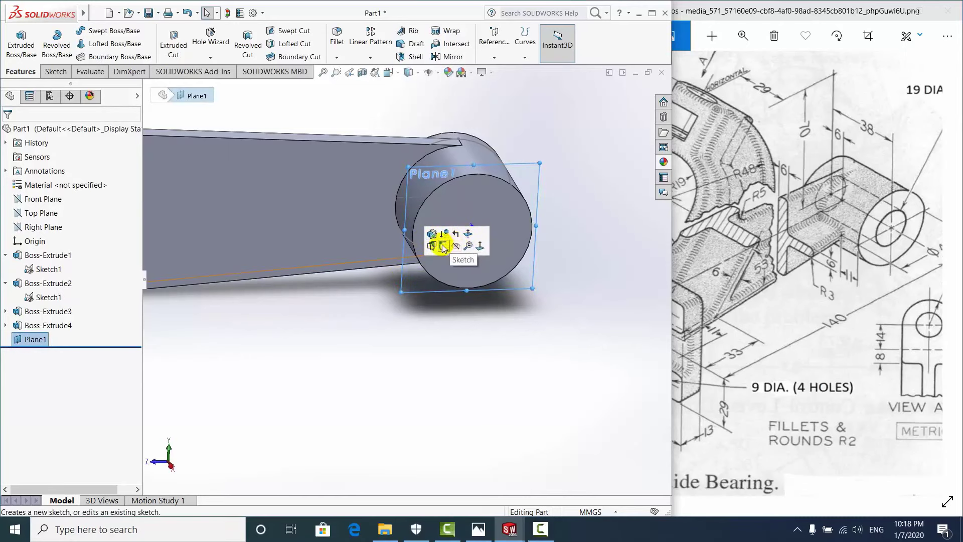
left_click(443, 246)
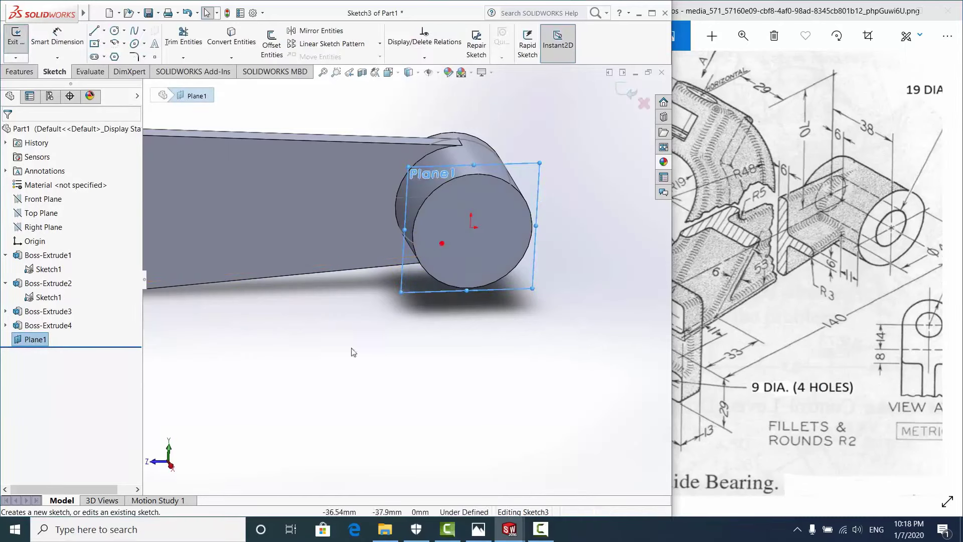
scroll(360, 344, "up", 2)
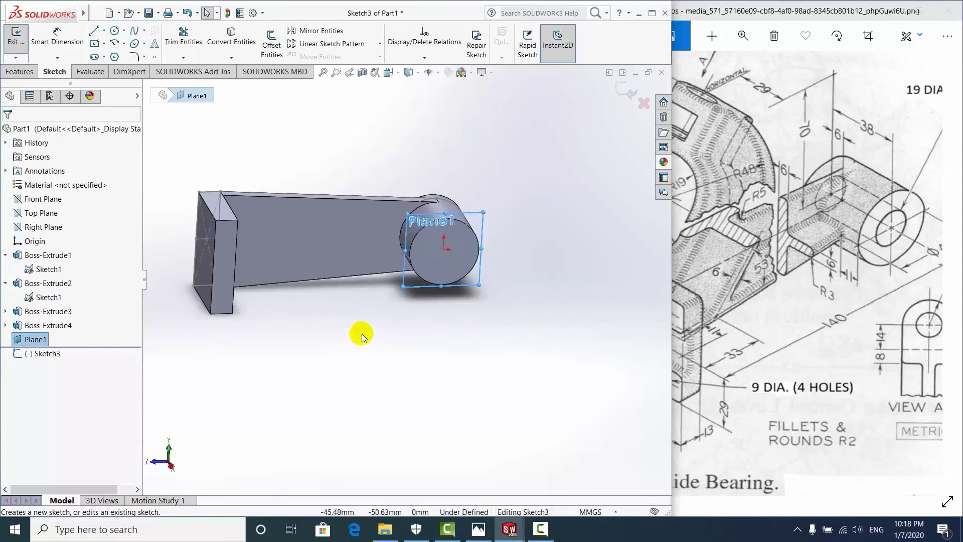
left_click(390, 72)
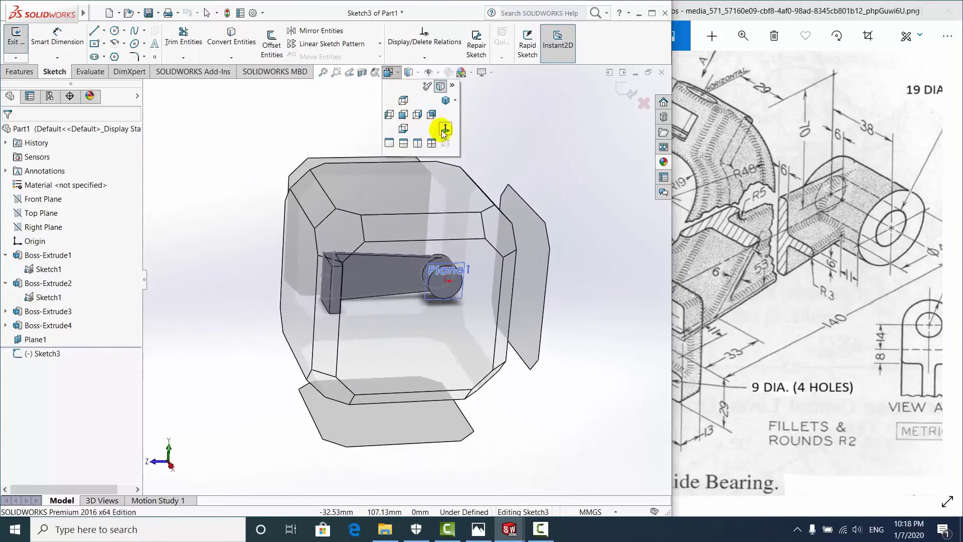
left_click(444, 131)
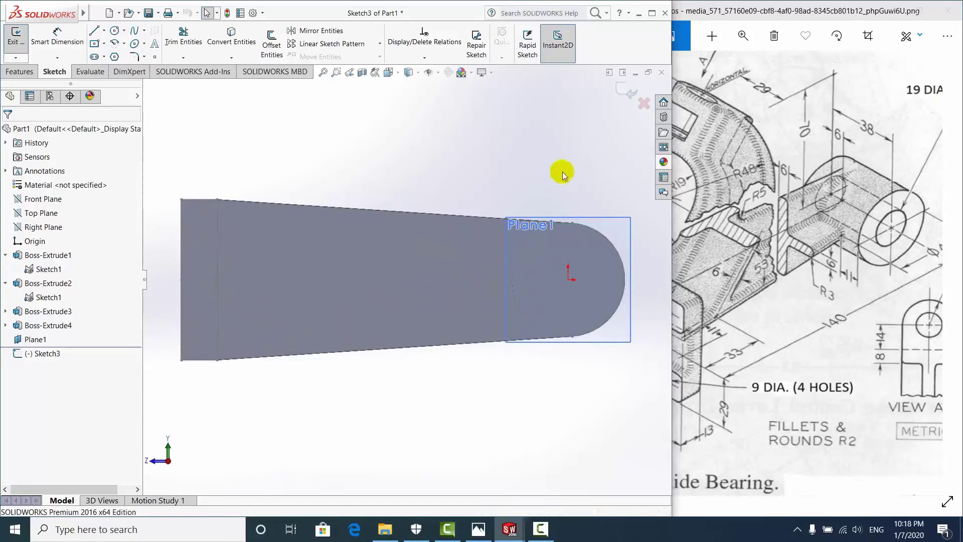
Draw a 127 mm horizontal line from the cylinder's centre to the plate
scroll(547, 326, "up", 1)
scroll(451, 302, "up", 1)
scroll(354, 278, "up", 2)
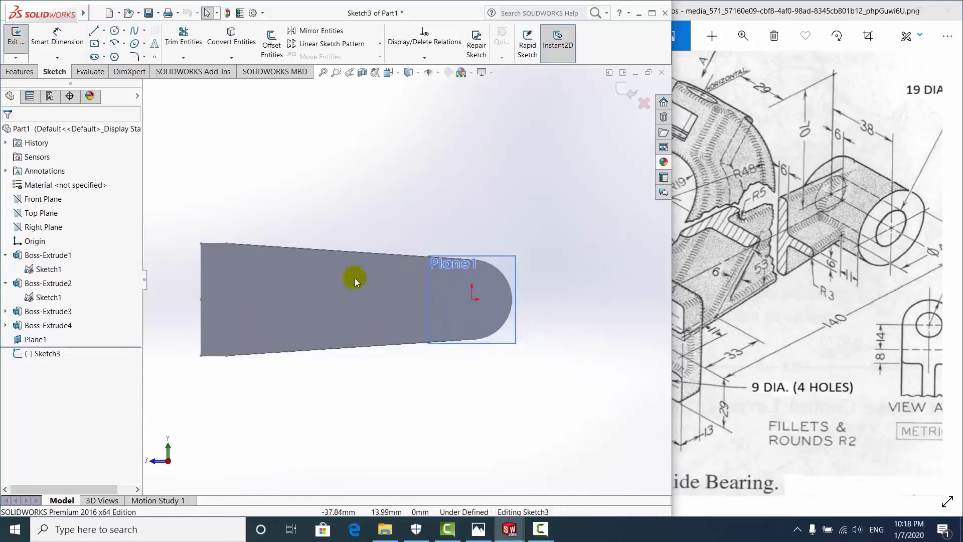
scroll(263, 303, "up", 1)
scroll(263, 303, "down", 1)
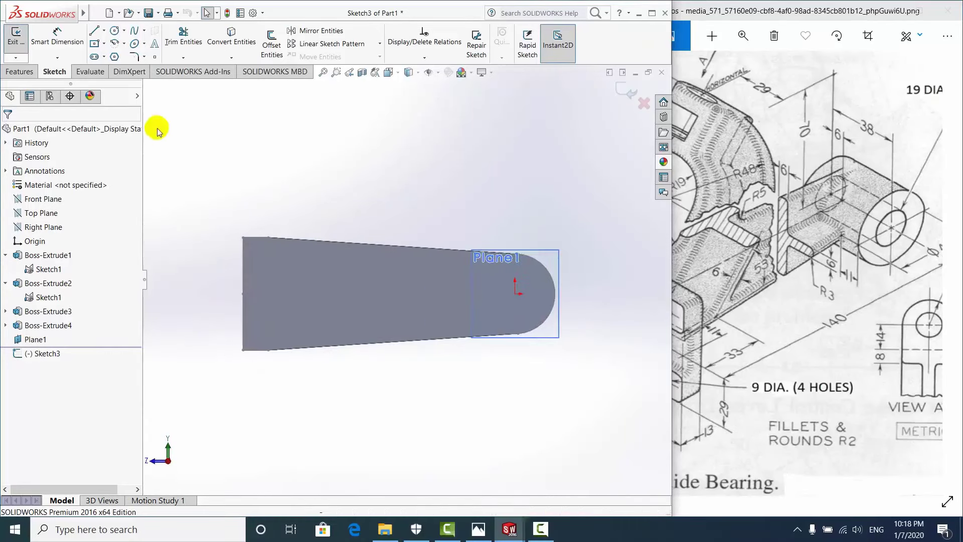
left_click(94, 32)
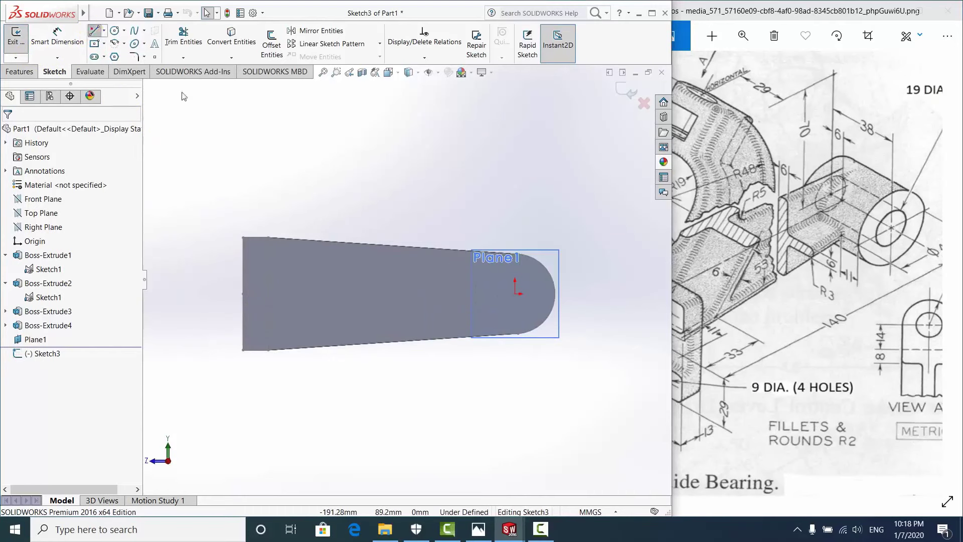
left_click(516, 296)
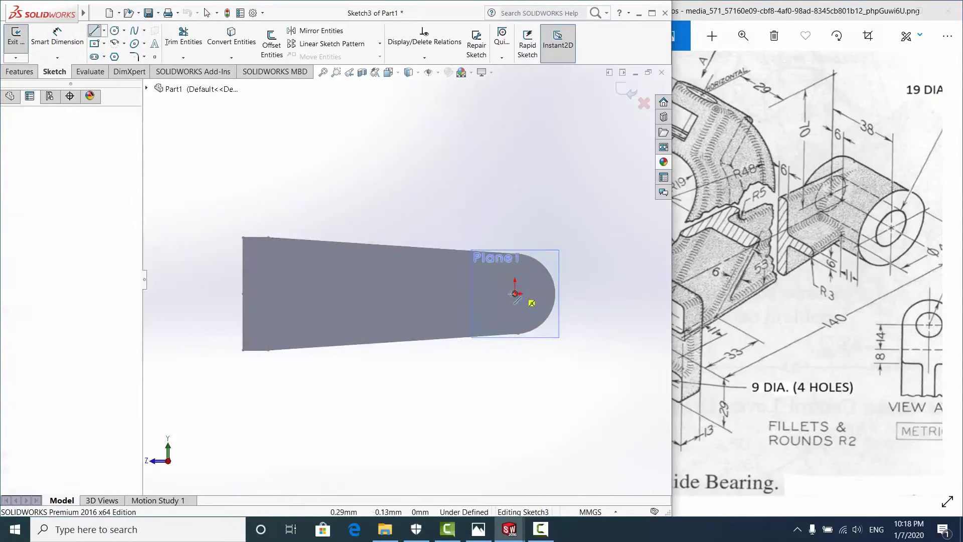
left_click(268, 293)
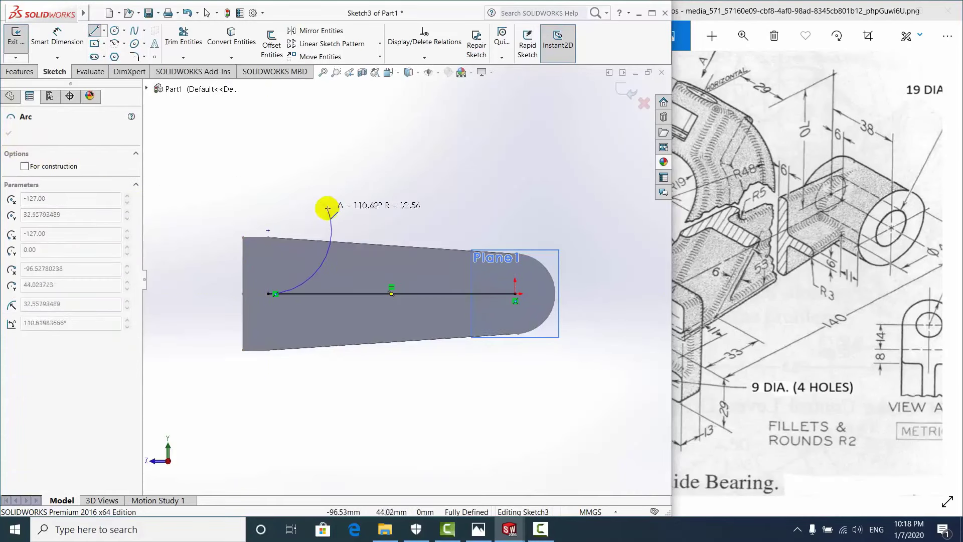
key("Escape")
mouse_move(327, 207)
middle_mouse_down()
mouse_move(396, 314)
mouse_move(446, 338)
mouse_move(444, 378)
middle_mouse_up()
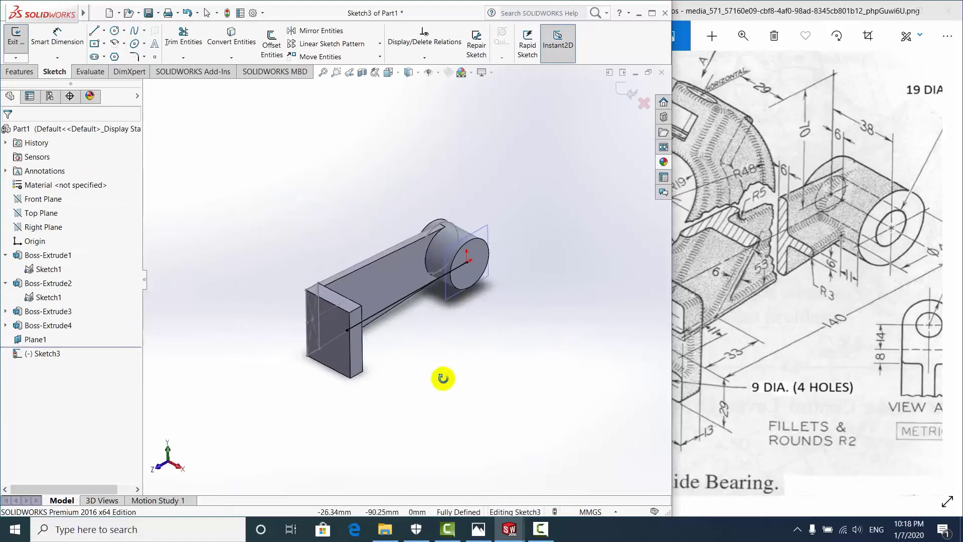
scroll(427, 354, "down", 4)
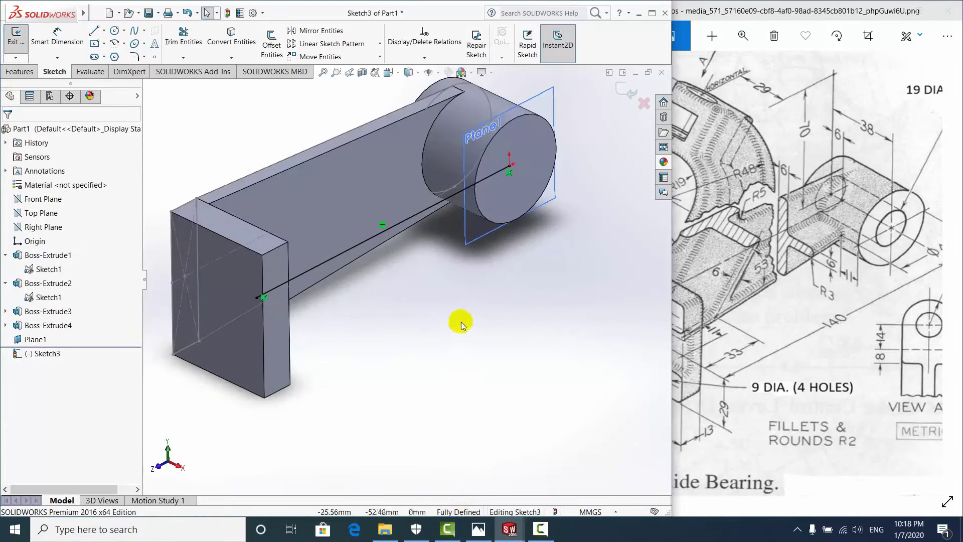
scroll(458, 322, "up", 3)
mouse_move(458, 322)
middle_mouse_down()
mouse_move(400, 297)
mouse_move(363, 197)
middle_mouse_up()
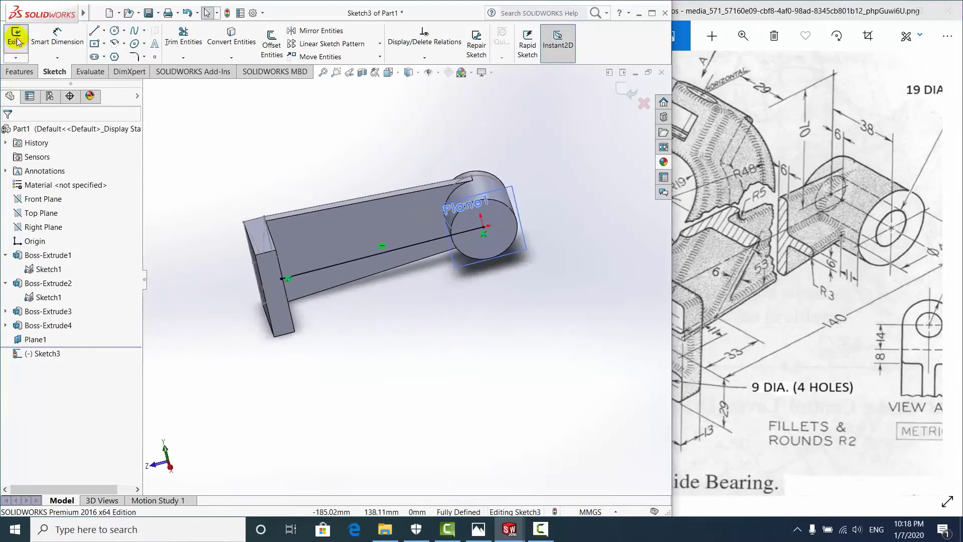
Exit Sketch3 and preview a rib from its line, normal to sketch, 6.00 mm thick
left_click(624, 92)
middle_click_drag(416, 221, 380, 123)
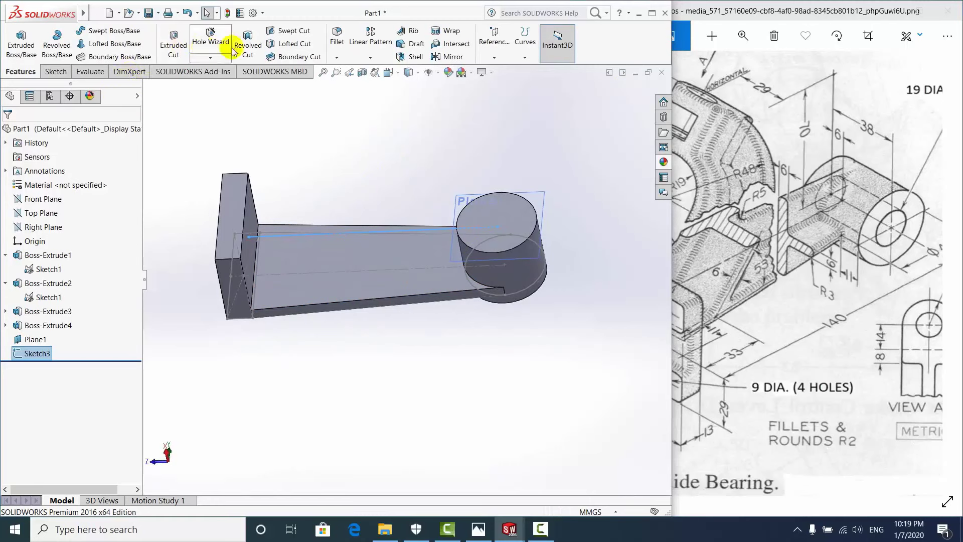
left_click(409, 33)
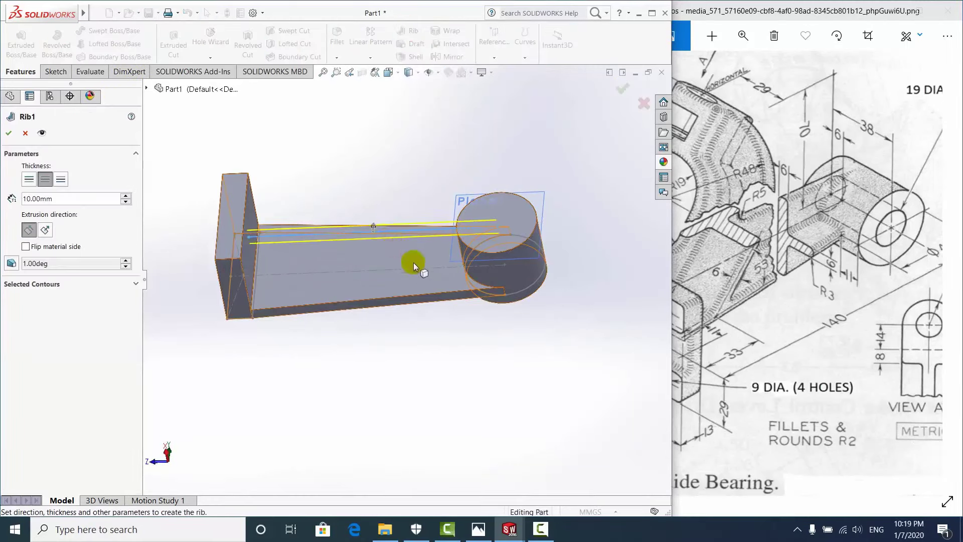
mouse_move(413, 263)
middle_mouse_down()
mouse_move(413, 172)
mouse_move(381, 251)
mouse_move(386, 241)
mouse_move(340, 220)
mouse_move(362, 237)
mouse_move(355, 222)
middle_mouse_up()
left_click(45, 231)
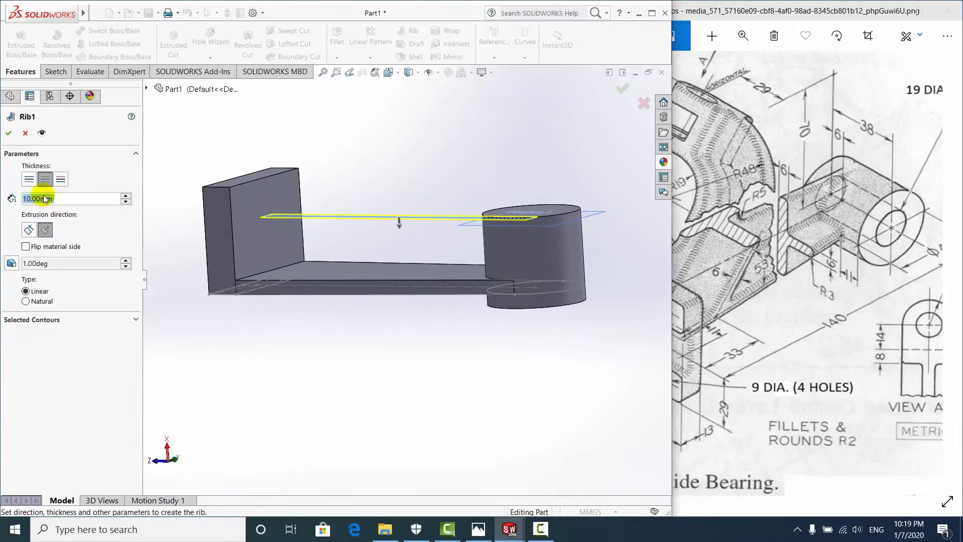
key("BackSpace")
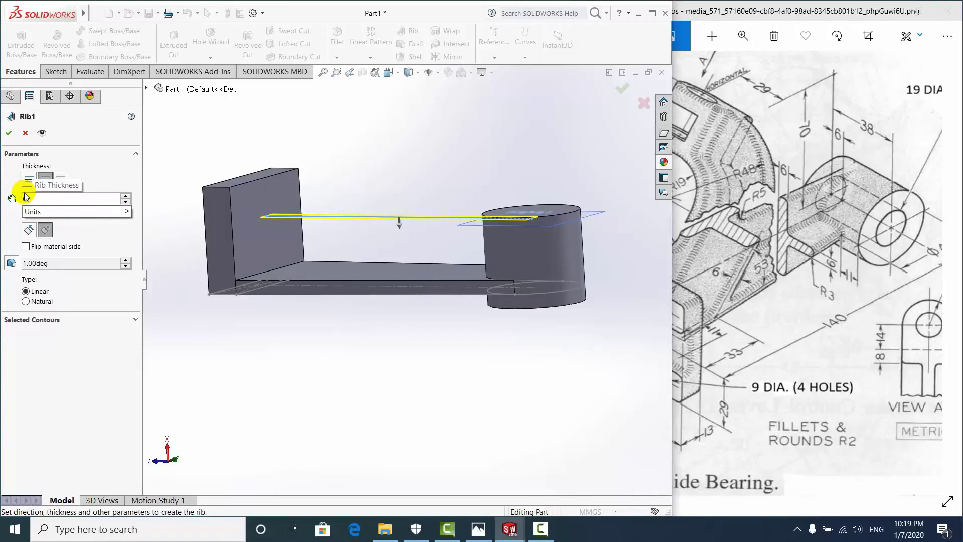
type("6")
left_click(119, 180)
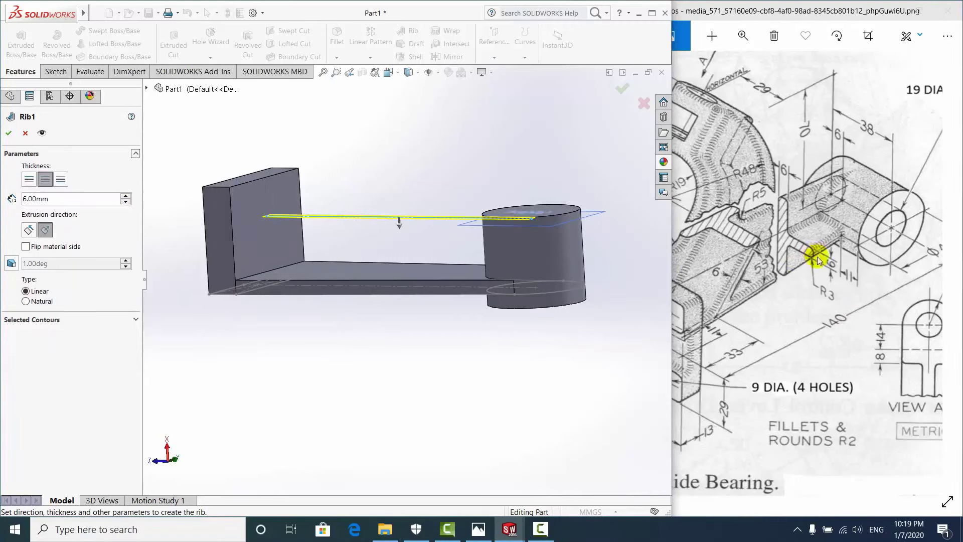
Accept Rib1 and orbit to inspect it from several angles
left_click(9, 132)
middle_click_drag(381, 215, 402, 301)
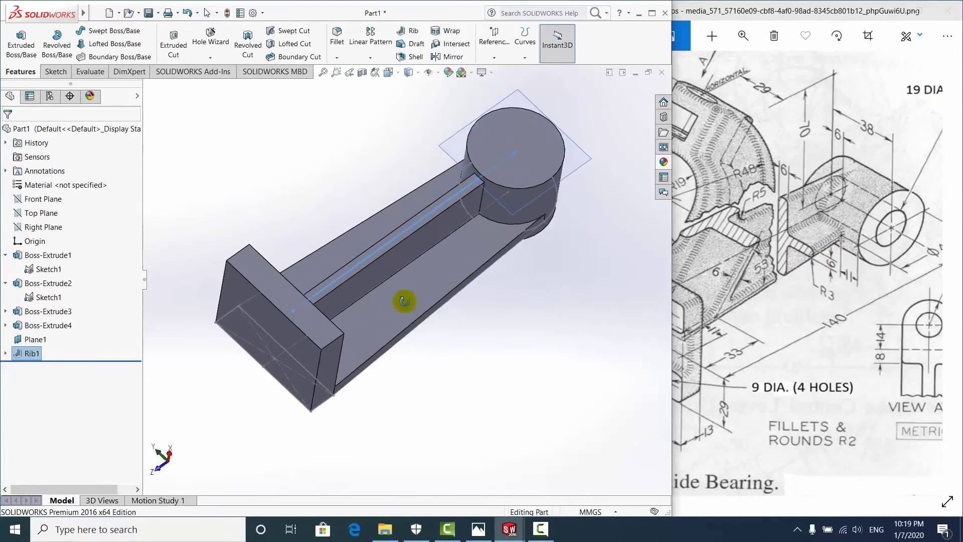
scroll(438, 221, "down", 3)
mouse_move(438, 221)
middle_mouse_down()
mouse_move(497, 269)
mouse_move(424, 214)
middle_mouse_up()
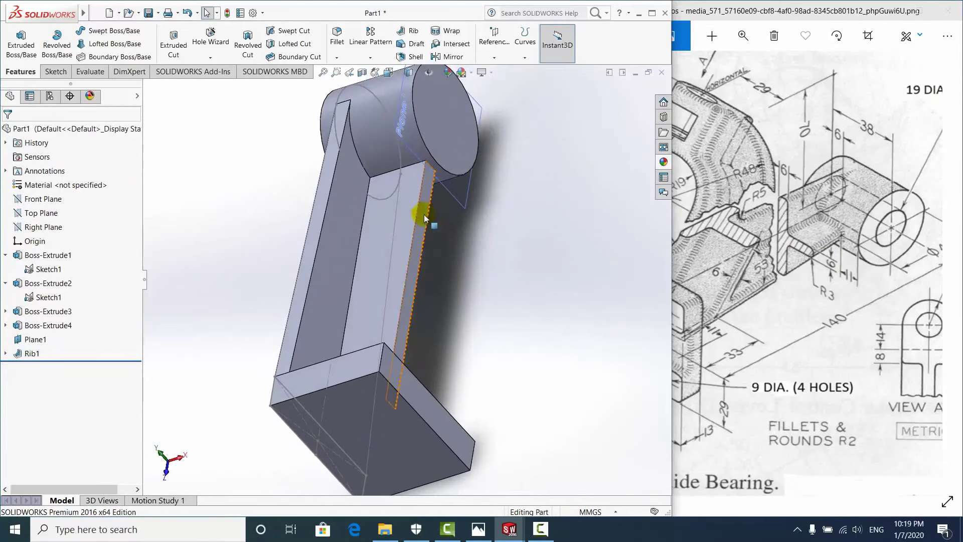
mouse_move(418, 257)
middle_mouse_down()
mouse_move(450, 291)
mouse_move(329, 280)
mouse_move(331, 383)
mouse_move(419, 264)
mouse_move(351, 336)
mouse_move(400, 299)
middle_mouse_up()
mouse_move(467, 169)
middle_mouse_down()
mouse_move(424, 208)
mouse_move(460, 240)
mouse_move(477, 303)
mouse_move(492, 311)
mouse_move(300, 192)
middle_mouse_up()
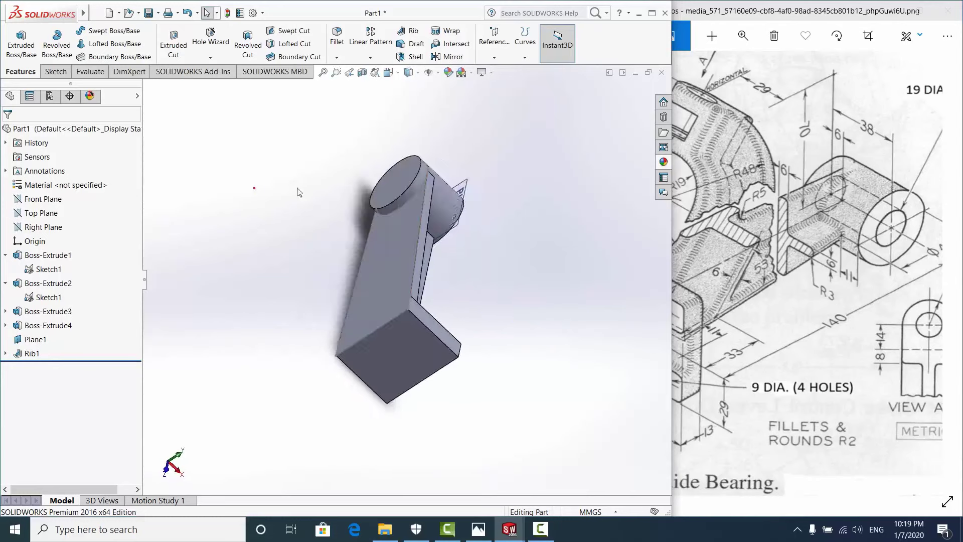
scroll(414, 190, "down", 4)
scroll(507, 193, "down", 2)
scroll(254, 206, "up", 3)
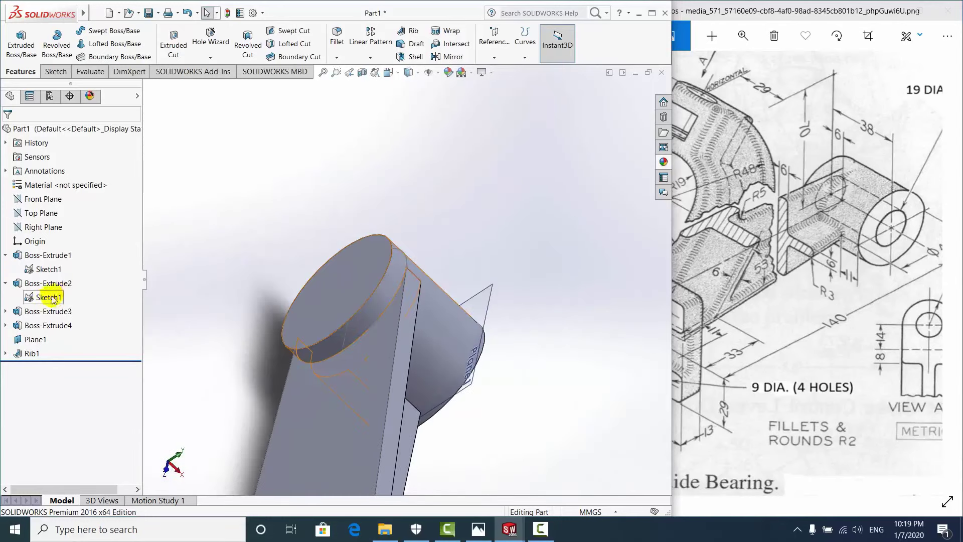
Hide Sketch1 under Boss-Extrude2 and fit the whole model in view
left_click(49, 270)
left_click(54, 252)
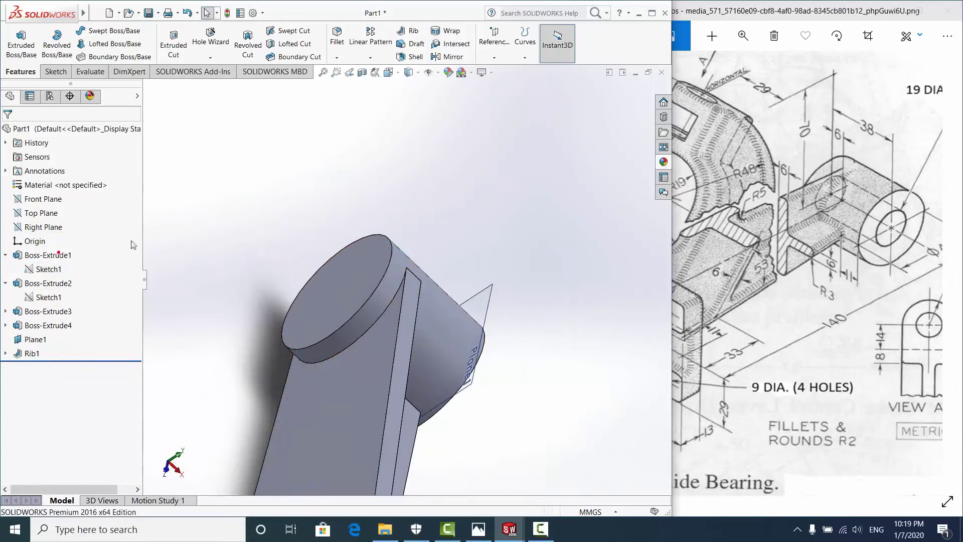
key("f")
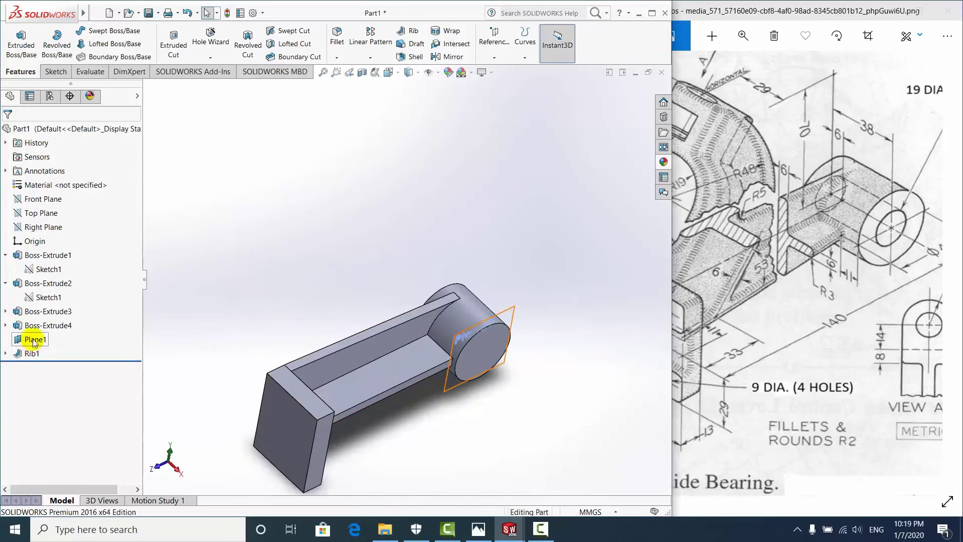
left_click(32, 339)
left_click(299, 279)
mouse_move(298, 278)
middle_mouse_down()
mouse_move(291, 307)
mouse_move(329, 376)
middle_mouse_up()
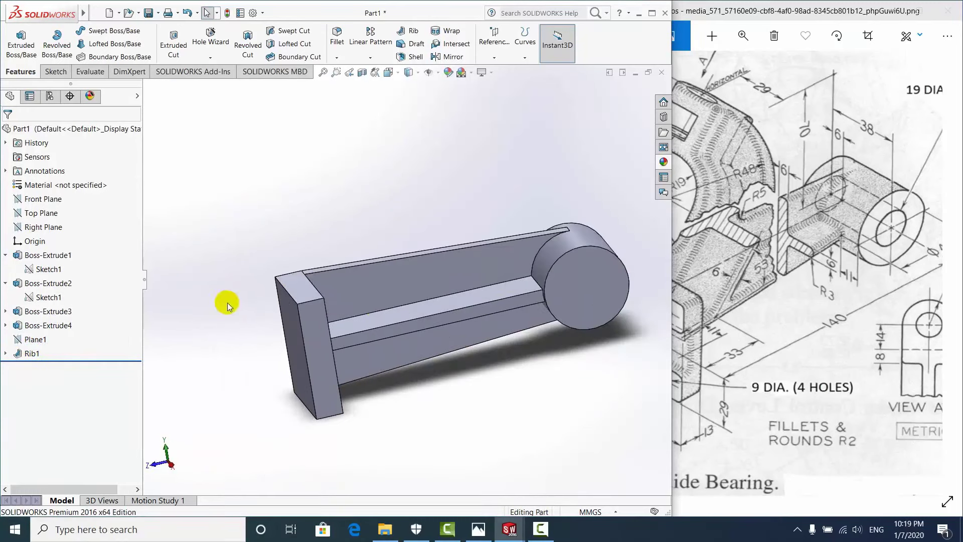
scroll(510, 305, "down", 2)
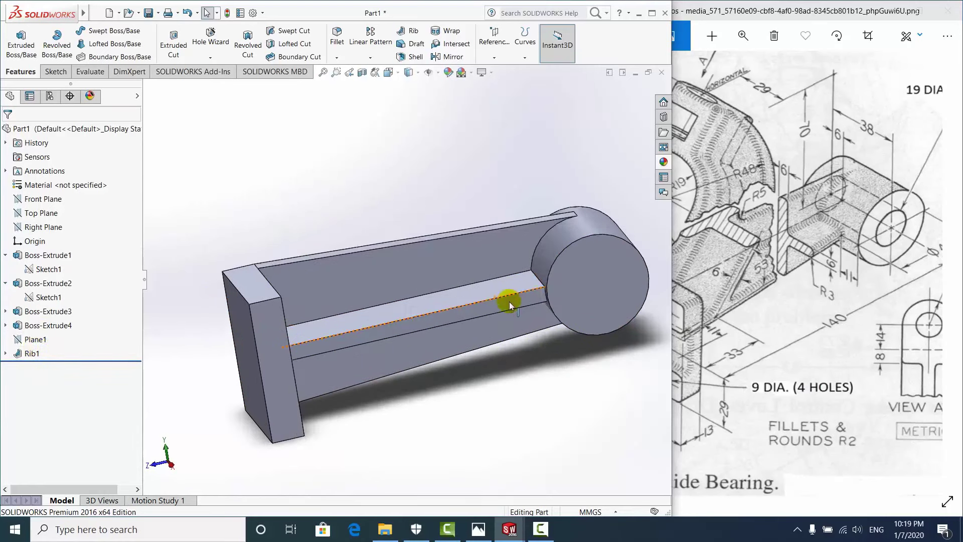
mouse_move(511, 305)
middle_mouse_down()
mouse_move(537, 269)
mouse_move(477, 258)
mouse_move(501, 308)
middle_mouse_up()
Compare the model against the reference drawing from top and side views
left_click(856, 200)
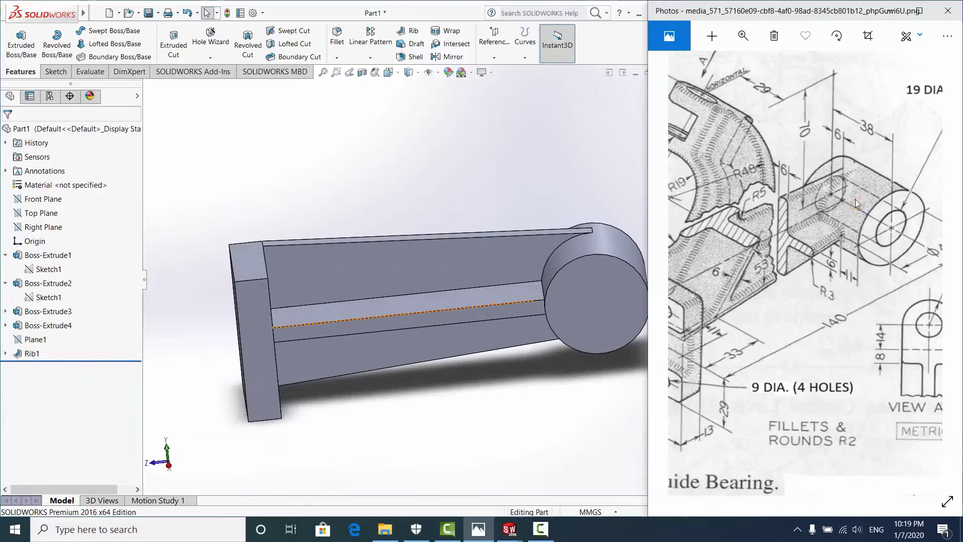
scroll(852, 215, "left", 3)
left_click(817, 232)
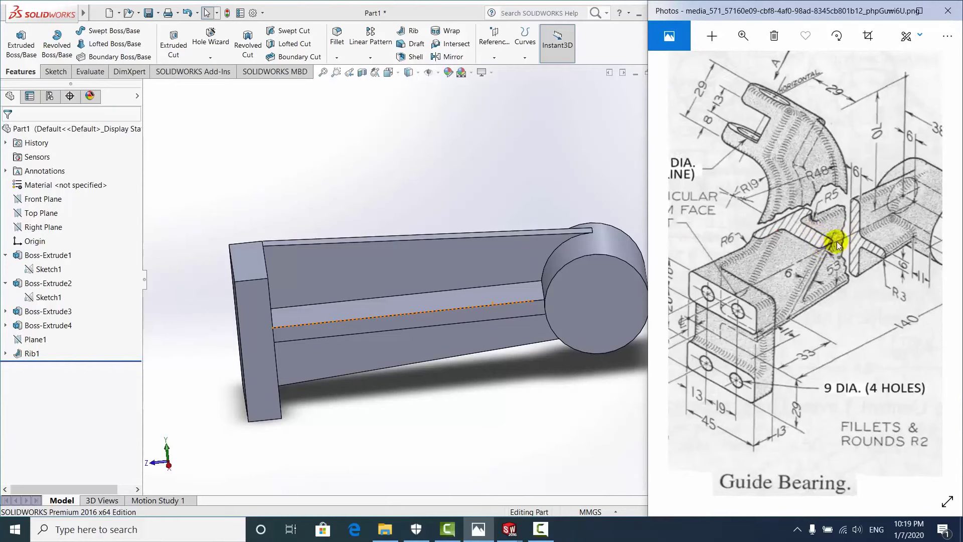
scroll(837, 242, "down", 2)
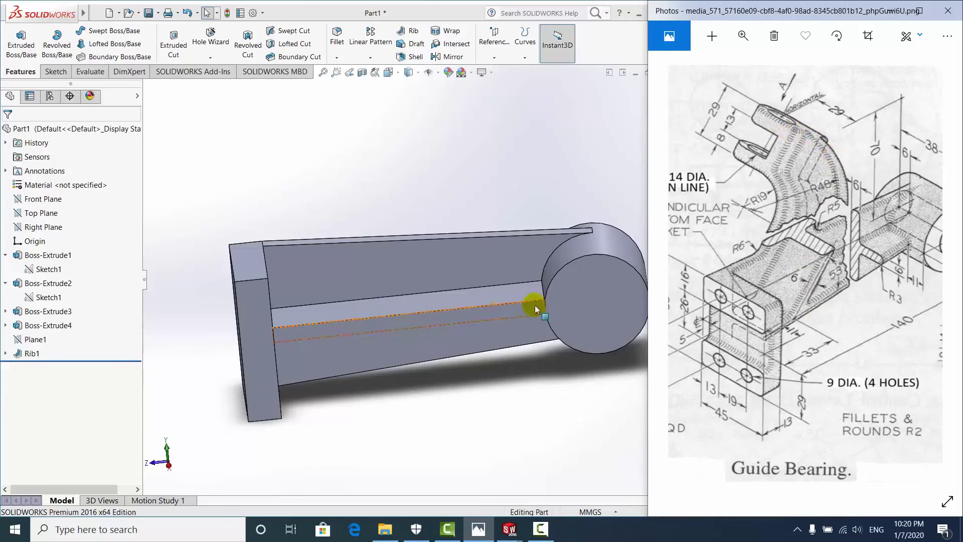
middle_click_drag(396, 297, 429, 343)
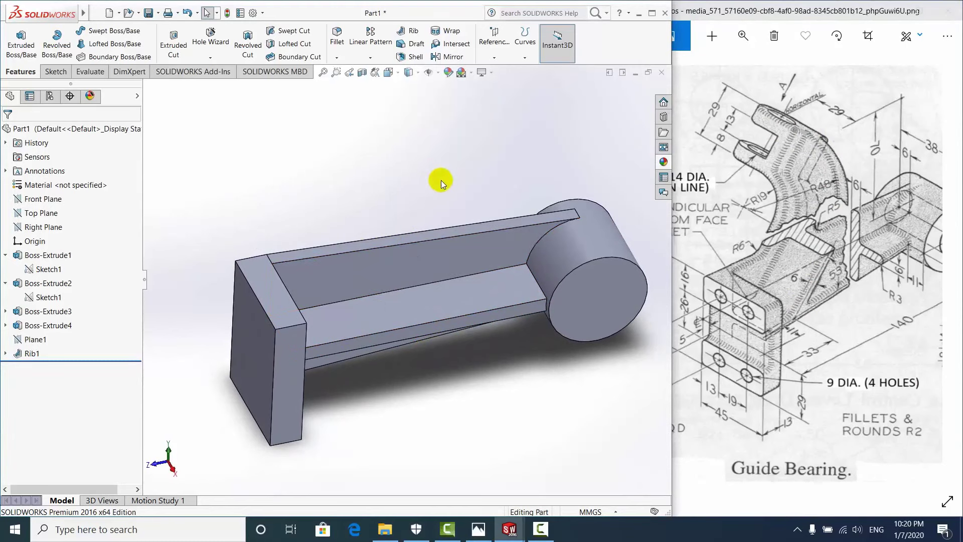
scroll(837, 287, "up", 3)
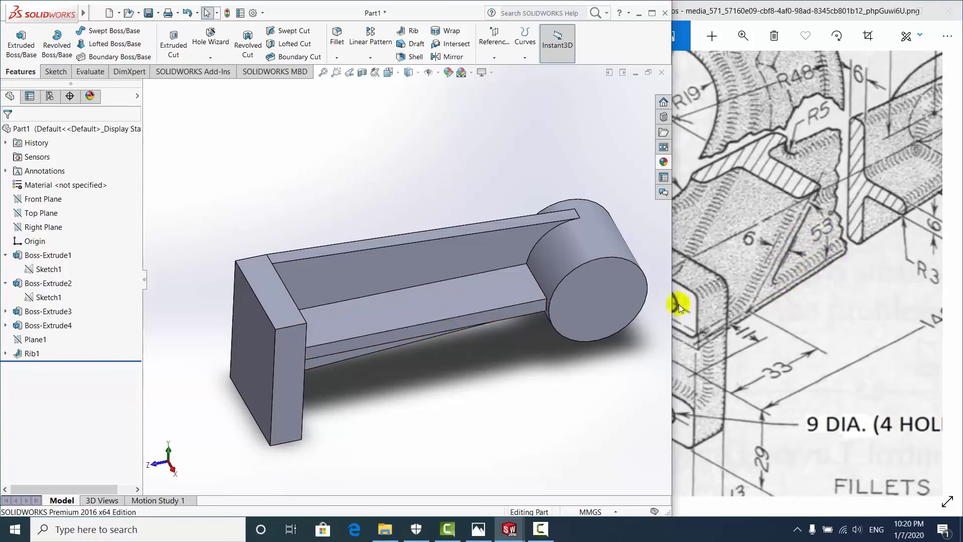
scroll(464, 322, "down", 3)
scroll(464, 275, "up", 5)
mouse_move(487, 350)
middle_mouse_down()
mouse_move(483, 289)
mouse_move(477, 300)
mouse_move(376, 333)
middle_mouse_up()
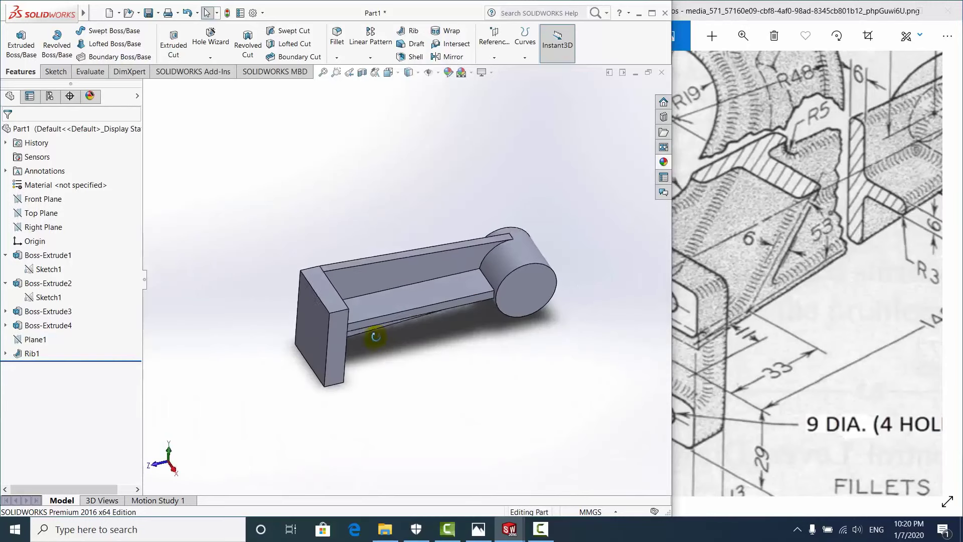
Open a new sketch on the Top Plane and view it Normal To
left_click(39, 213)
mouse_move(476, 223)
middle_mouse_down()
mouse_move(389, 287)
mouse_move(500, 322)
mouse_move(562, 286)
mouse_move(393, 301)
middle_mouse_up()
scroll(438, 306, "down", 3)
scroll(353, 285, "up", 3)
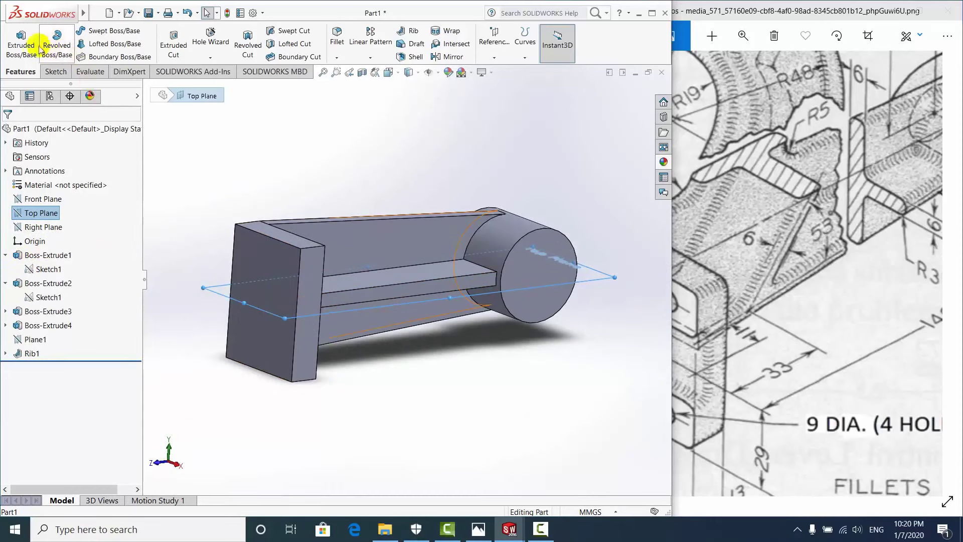
left_click(55, 71)
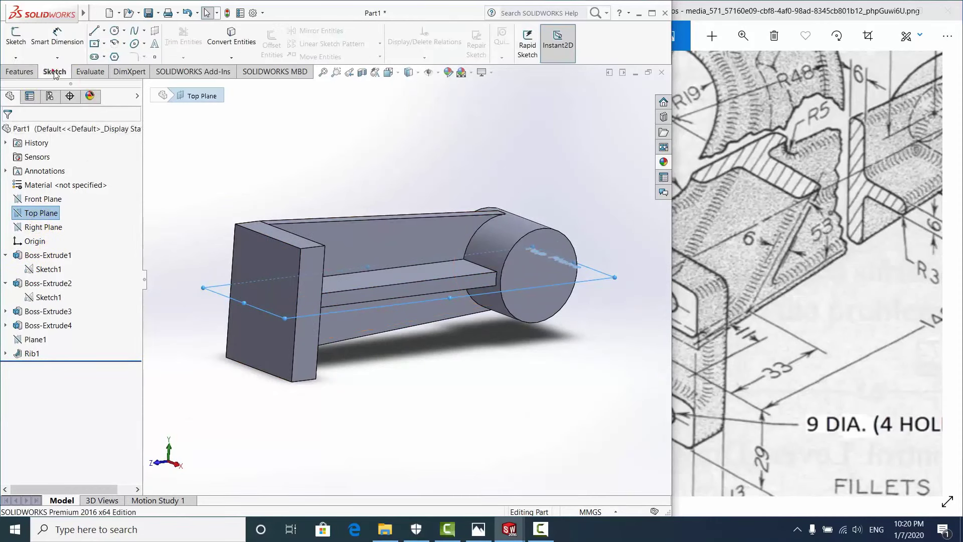
left_click(16, 39)
mouse_move(293, 147)
middle_mouse_down()
mouse_move(408, 225)
mouse_move(381, 213)
middle_mouse_up()
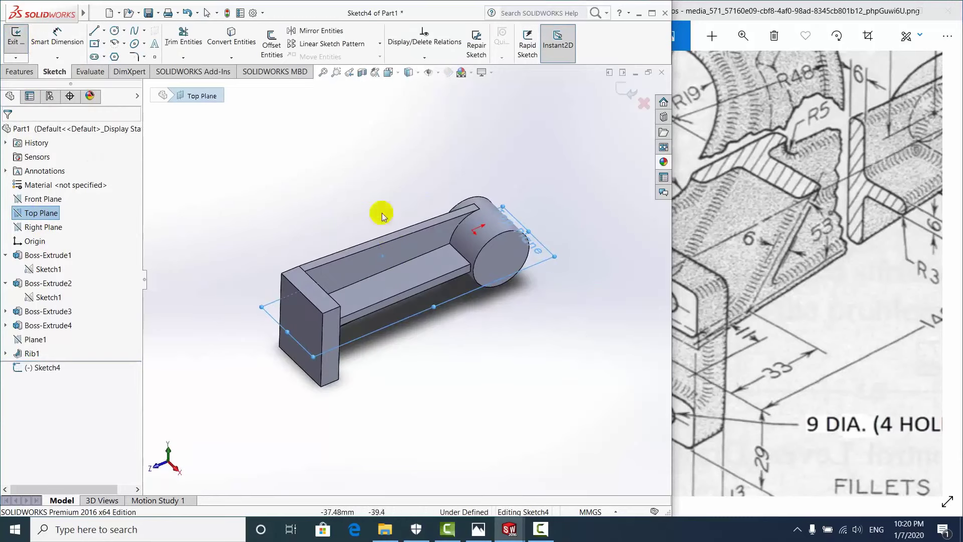
key("ctrl+5")
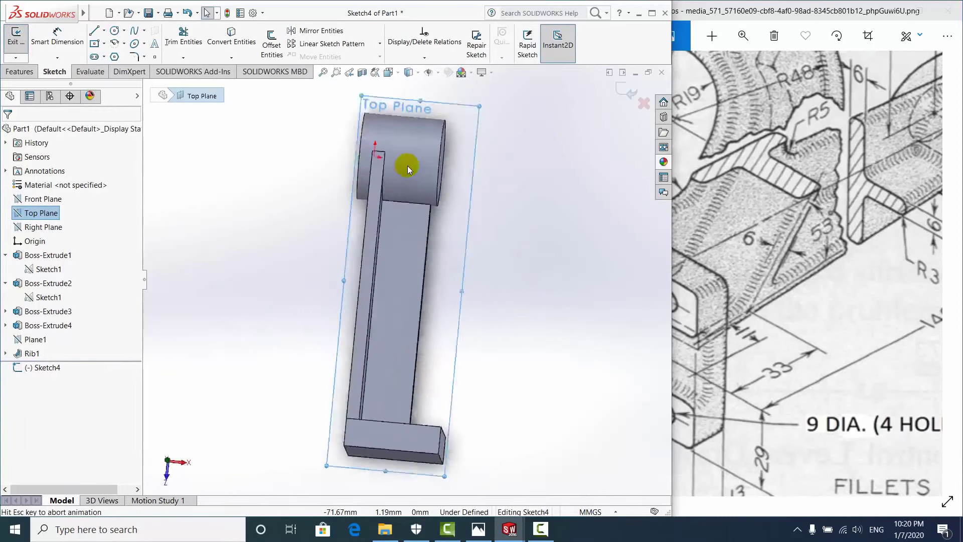
scroll(502, 236, "up", 2)
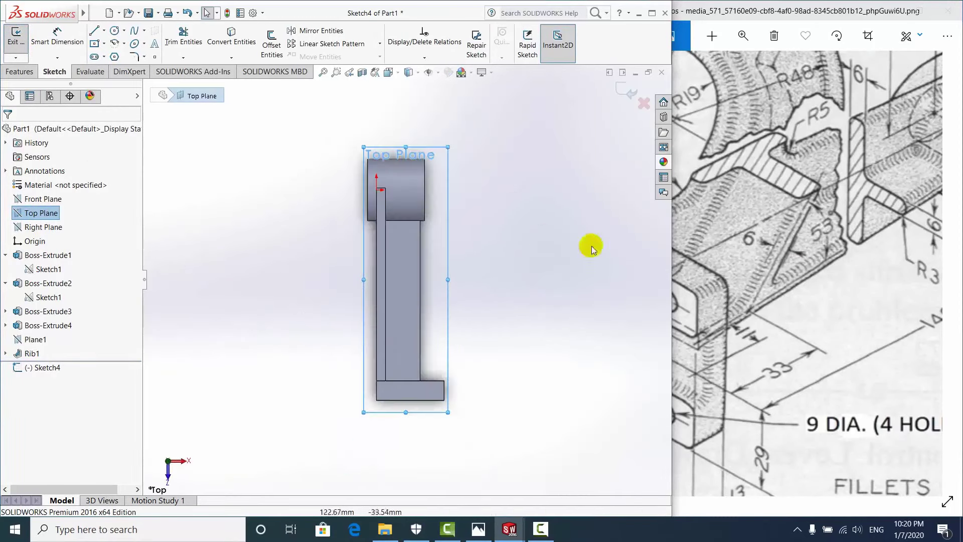
Draw a horizontal construction centerline across the web's width, checking the reference drawing
left_click(813, 259)
scroll(752, 286, "up", 3)
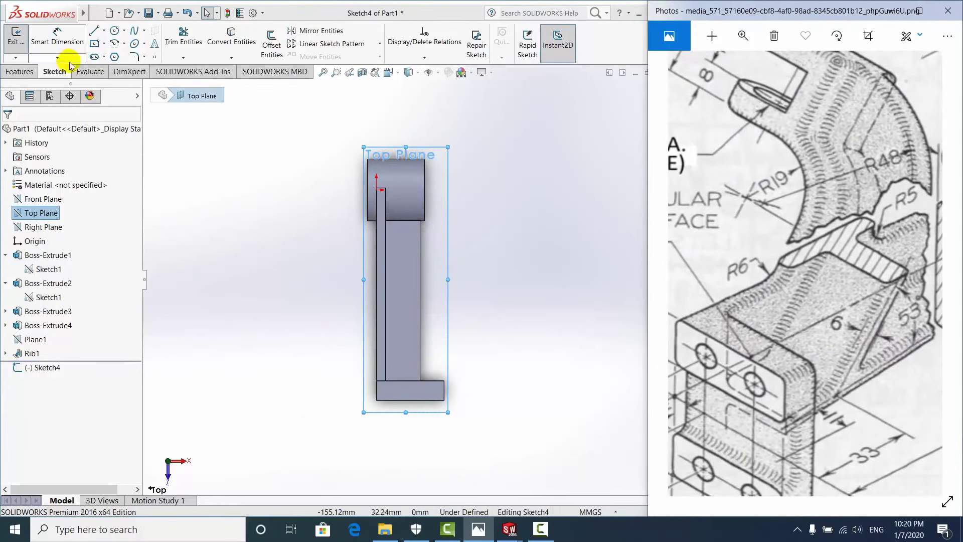
left_click(103, 31)
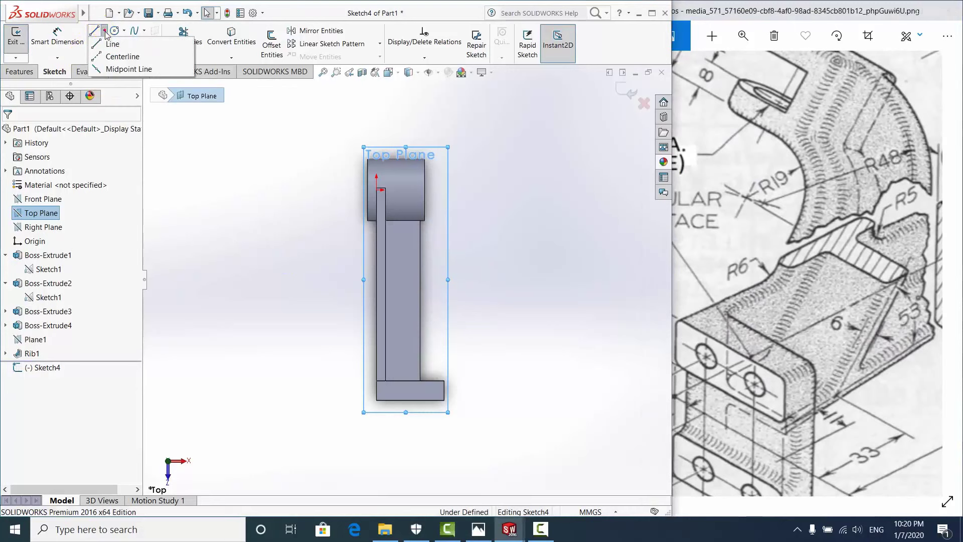
left_click(116, 54)
left_click(377, 339)
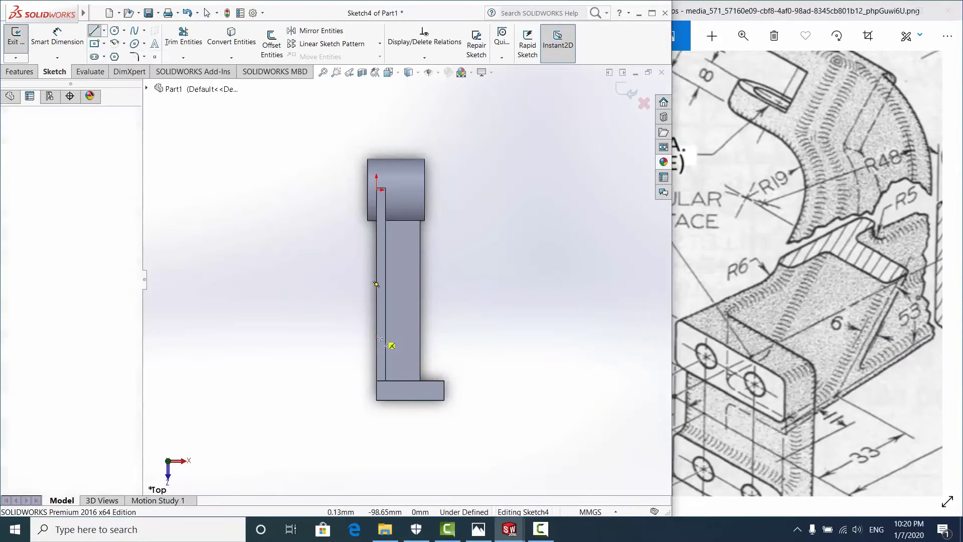
left_click(421, 338)
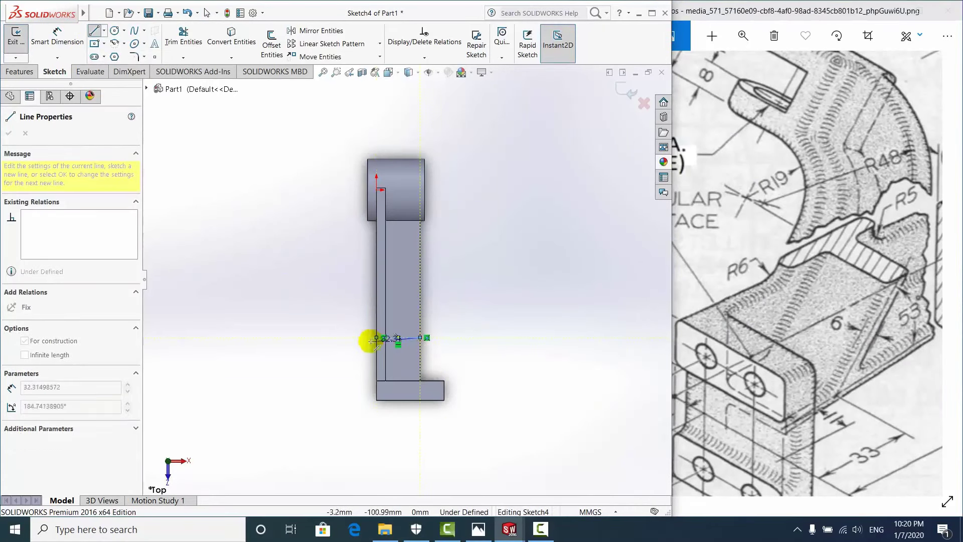
scroll(430, 337, "down", 3)
key("Escape")
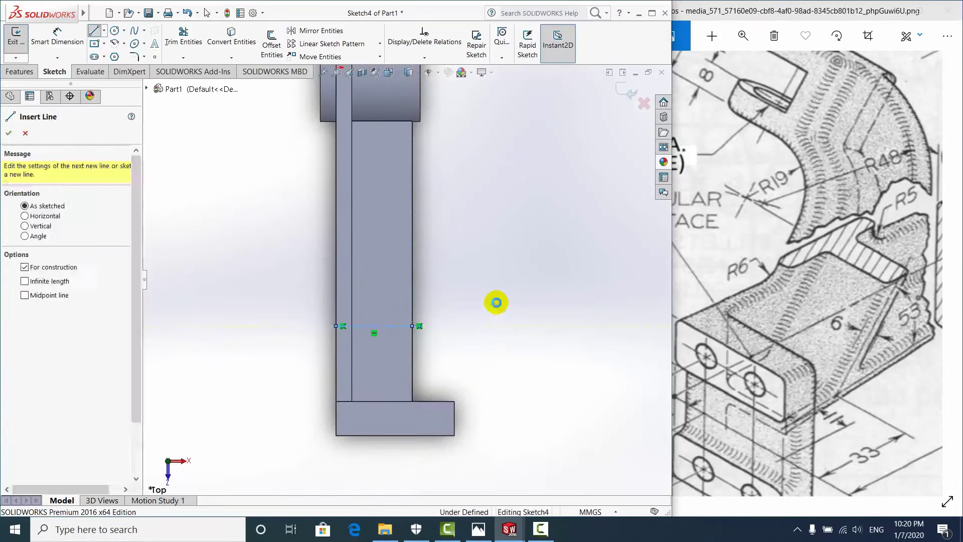
key("Escape")
scroll(496, 300, "up", 1)
scroll(466, 329, "up", 1)
scroll(502, 323, "down", 1)
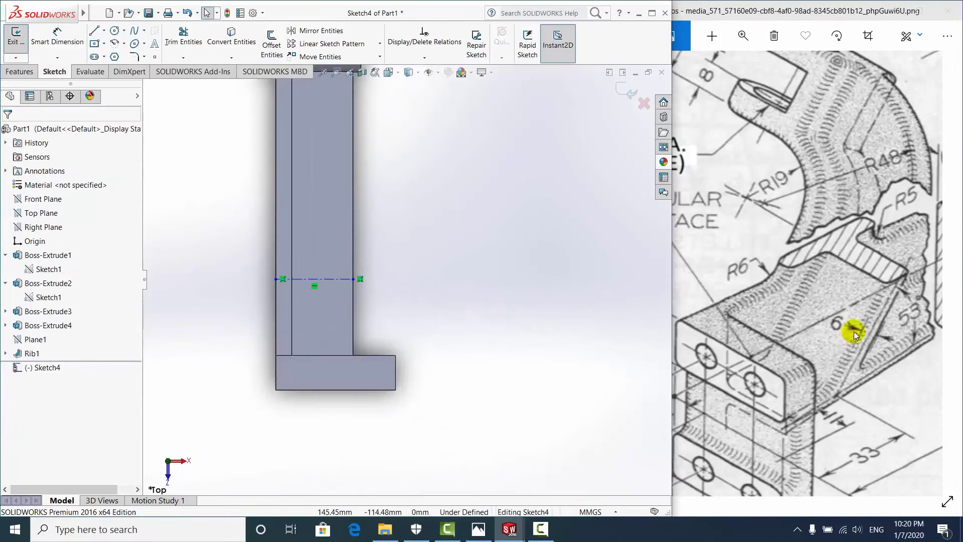
left_click(856, 335)
scroll(851, 330, "down", 5)
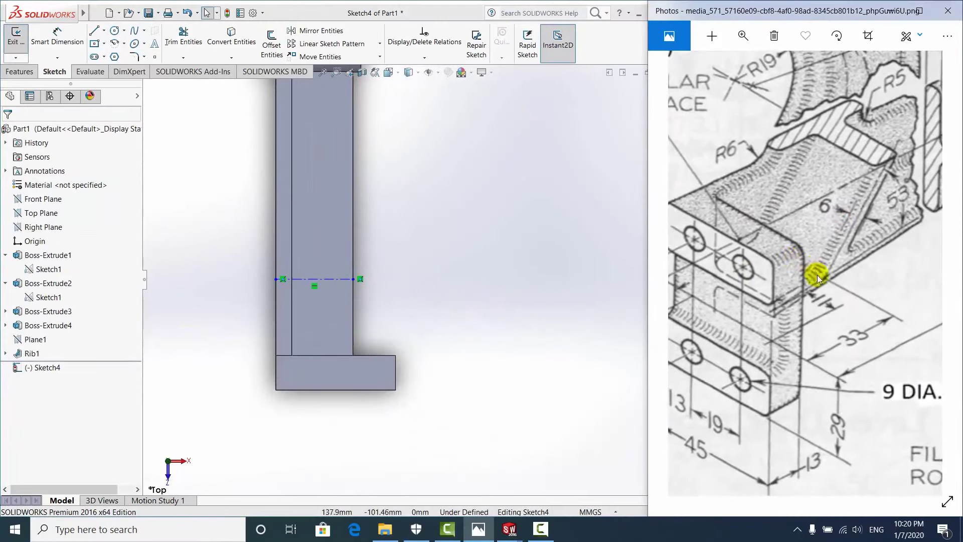
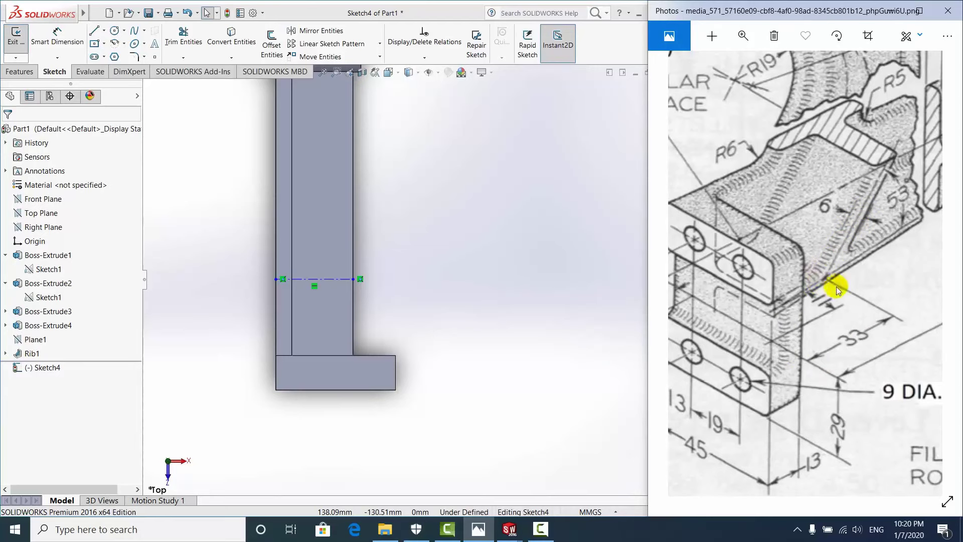
Dimension Sketch4's centerline 33 mm from the bottom edge of the base
left_click(57, 35)
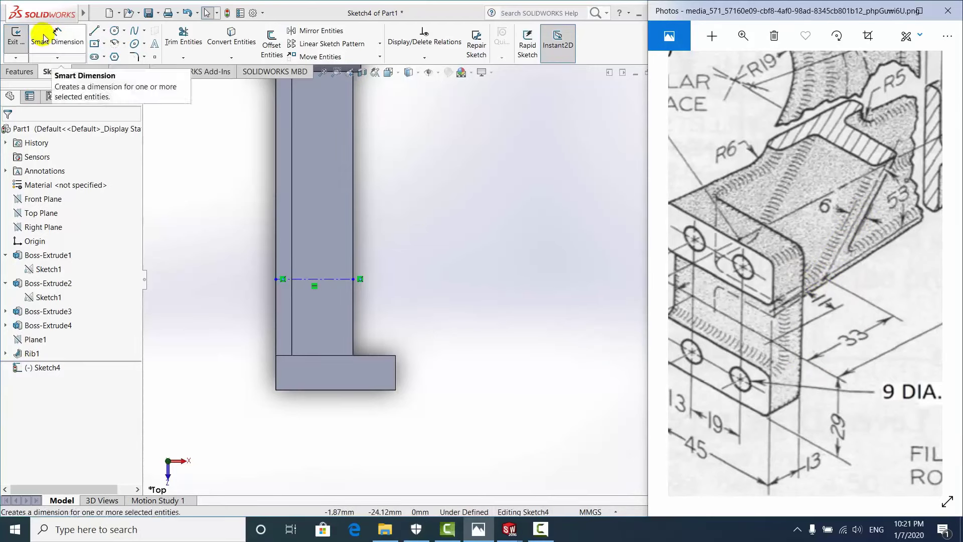
left_click(358, 390)
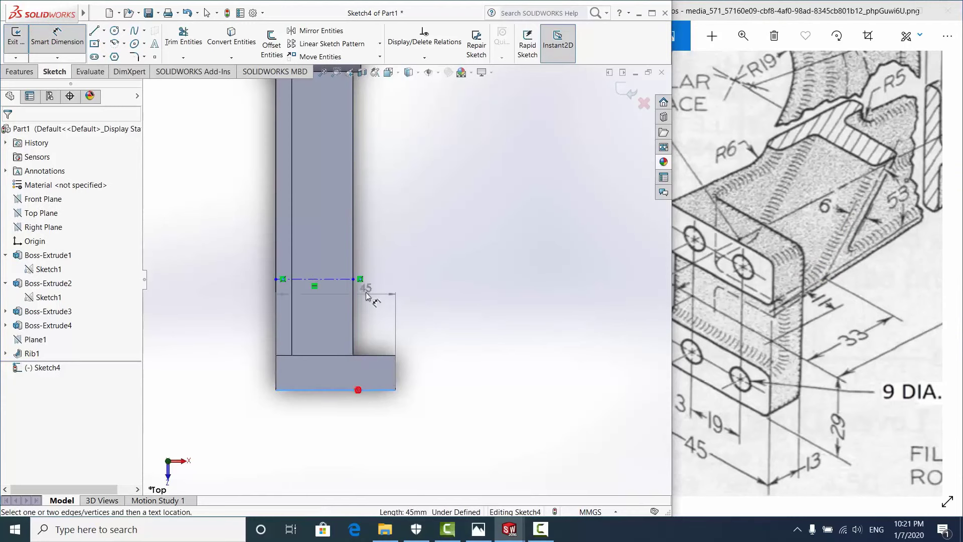
left_click(333, 281)
left_click(447, 322)
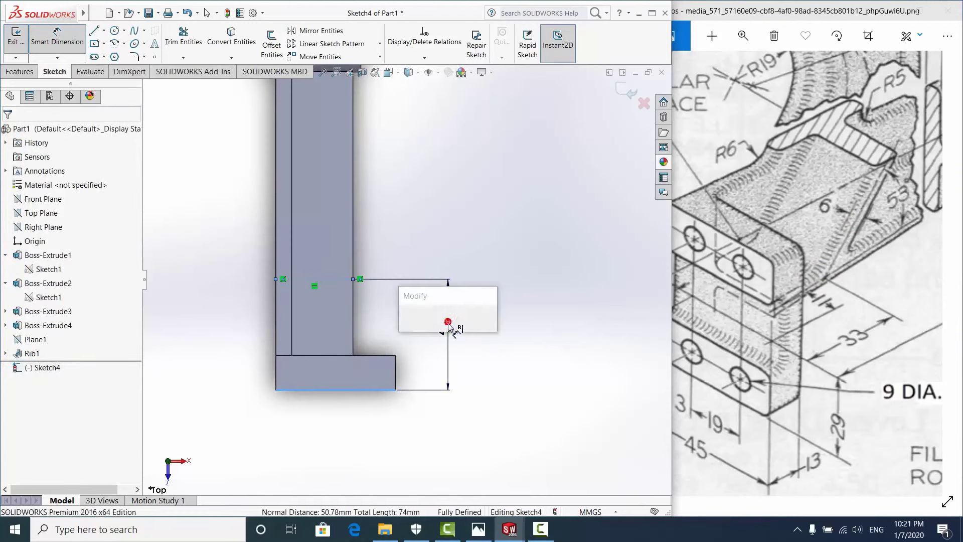
type("33")
key("Return")
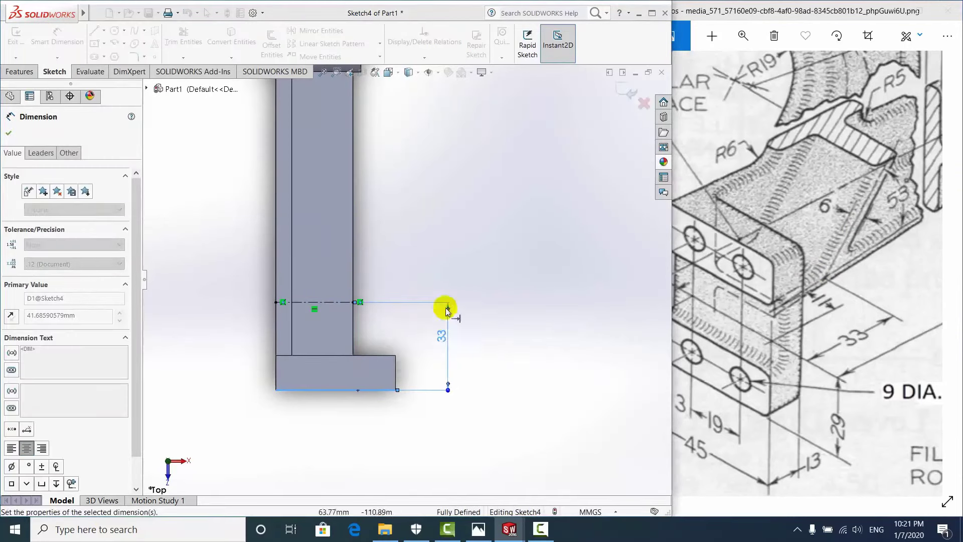
left_click(8, 133)
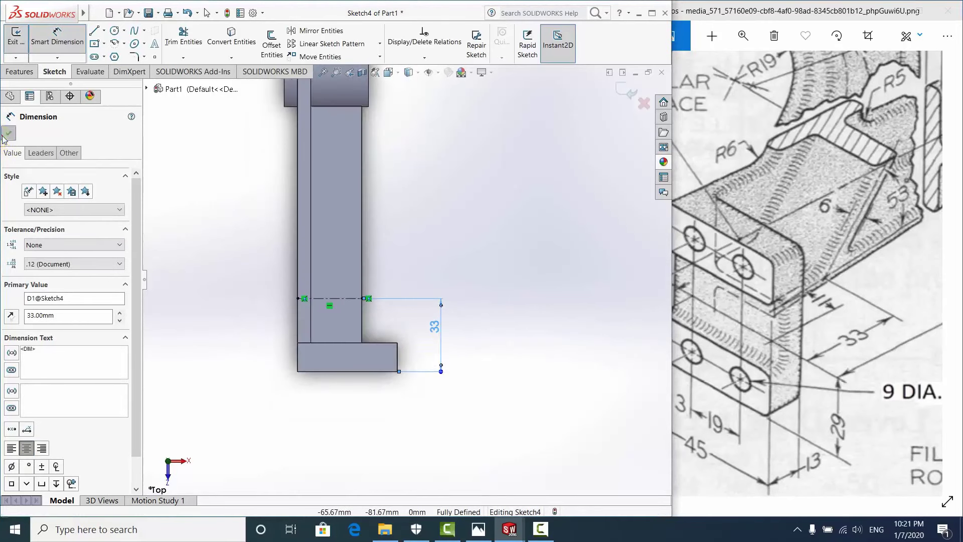
Orbit the model to inspect the line and review the Guide Bearing reference drawing
mouse_move(463, 394)
middle_mouse_down()
mouse_move(364, 358)
mouse_move(400, 215)
middle_mouse_up()
scroll(411, 335, "down", 5)
scroll(410, 336, "down", 3)
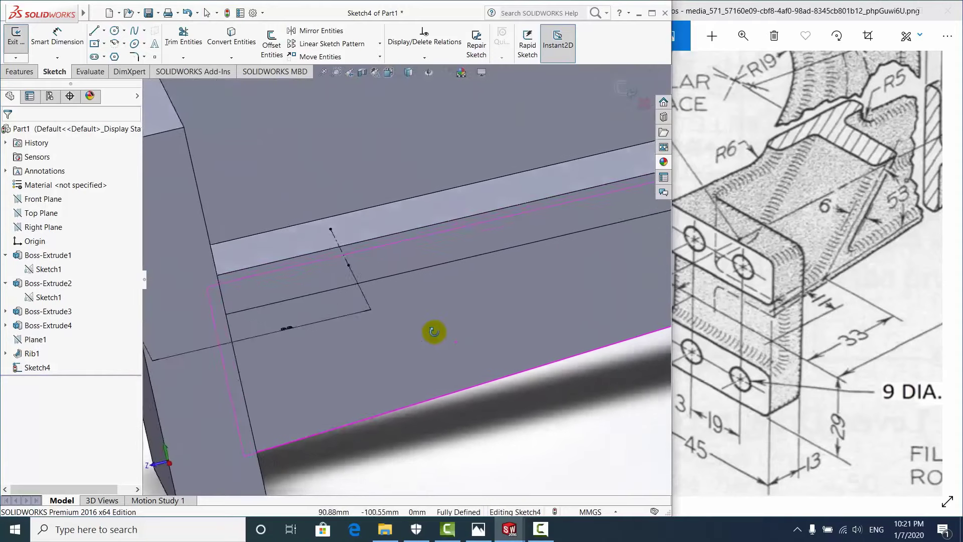
mouse_move(432, 329)
middle_mouse_down()
mouse_move(426, 318)
mouse_move(459, 349)
mouse_move(469, 389)
middle_mouse_up()
scroll(425, 325, "up", 3)
left_click(823, 313)
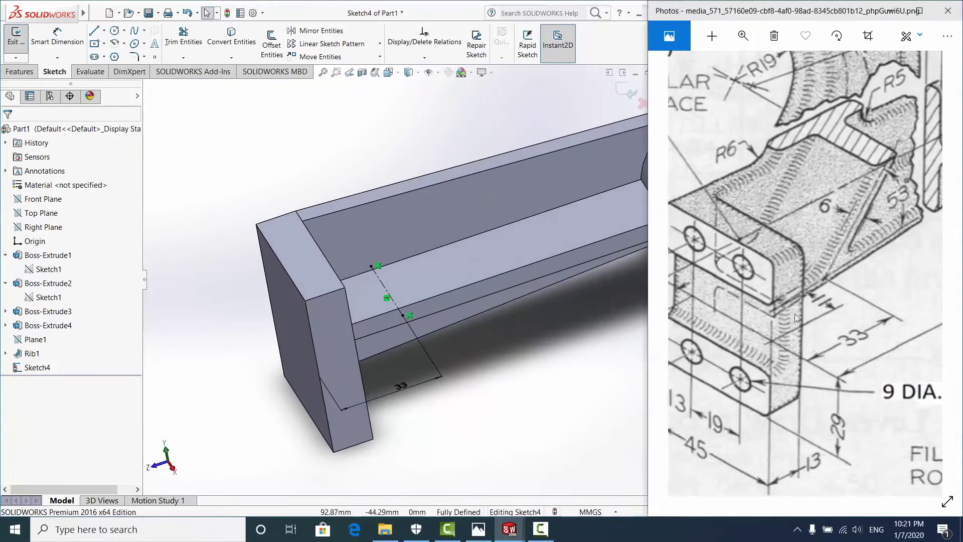
scroll(823, 313, "up", 2)
scroll(824, 308, "down", 2)
scroll(842, 236, "up", 1)
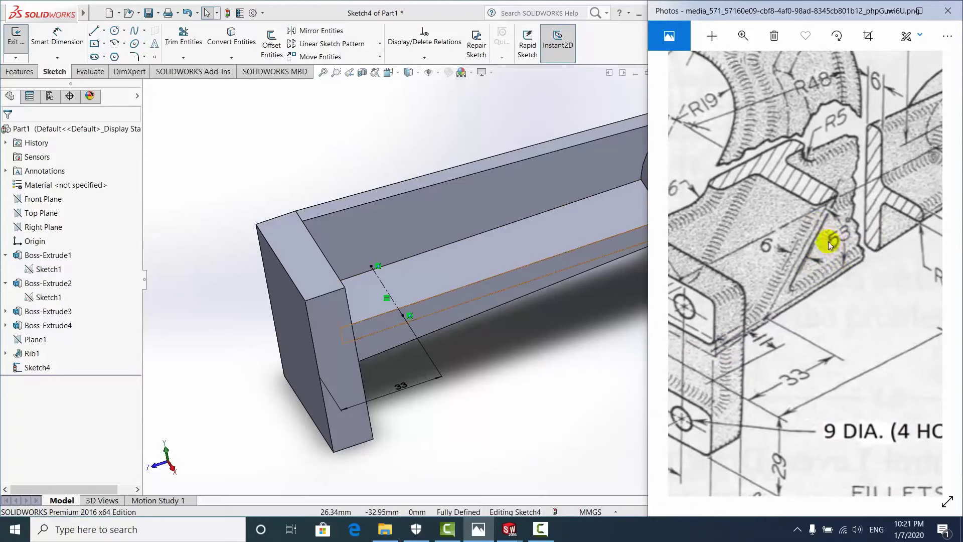
scroll(461, 200, "up", 2)
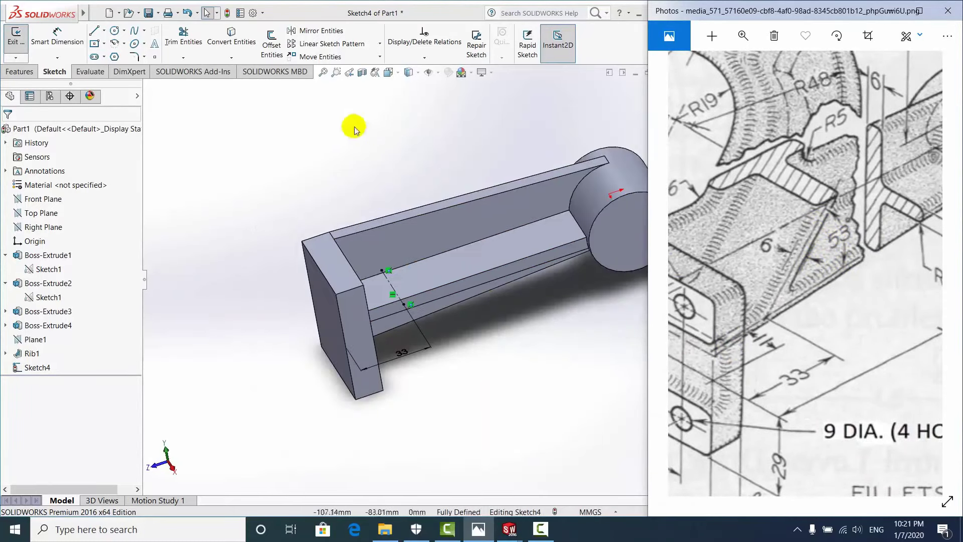
scroll(407, 279, "up", 2)
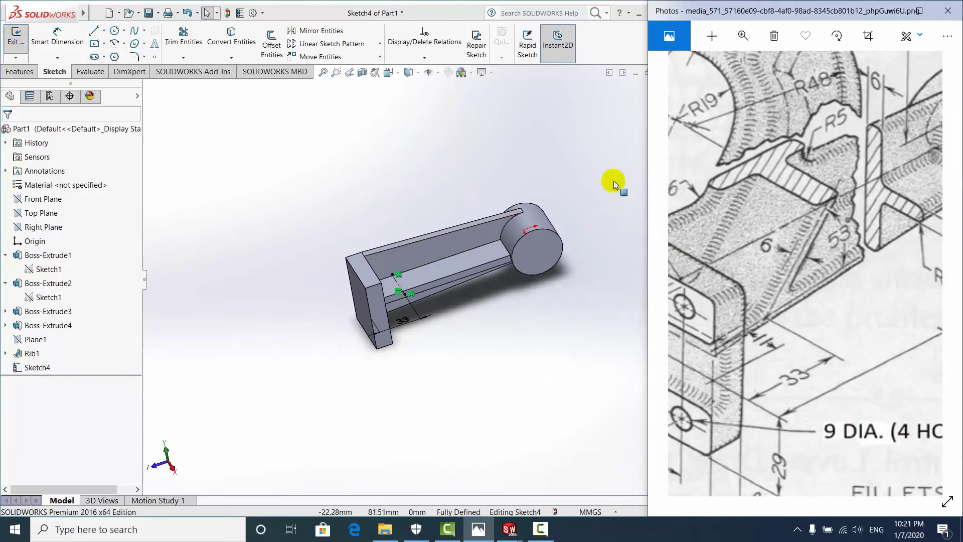
left_click_drag(645, 175, 717, 185)
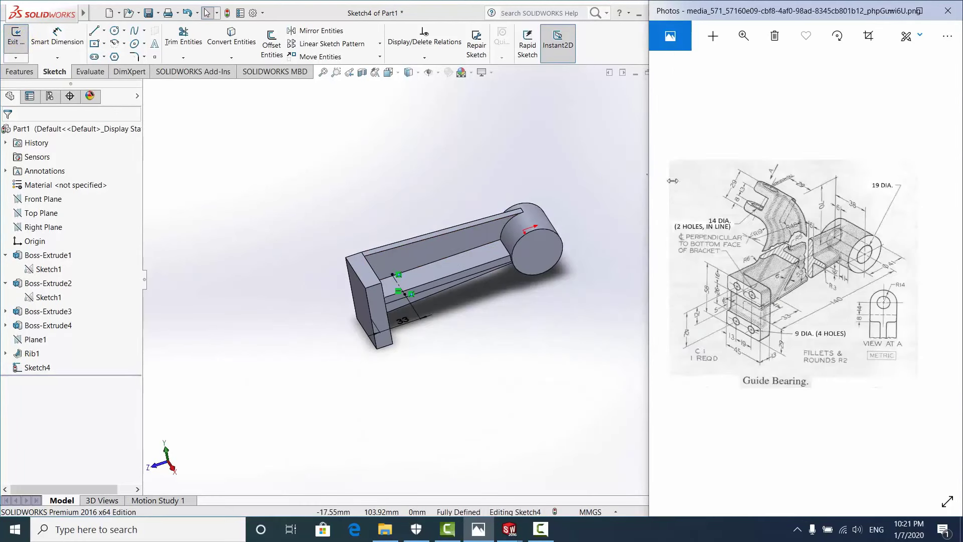
left_click(508, 146)
Exit Sketch4 and clear the selection
left_click(627, 92)
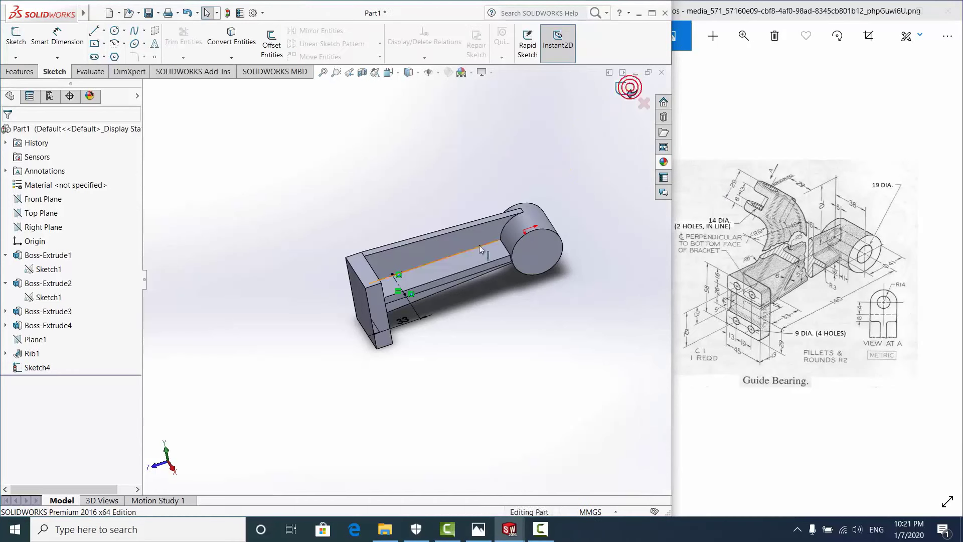
scroll(425, 294, "down", 3)
left_click(218, 152)
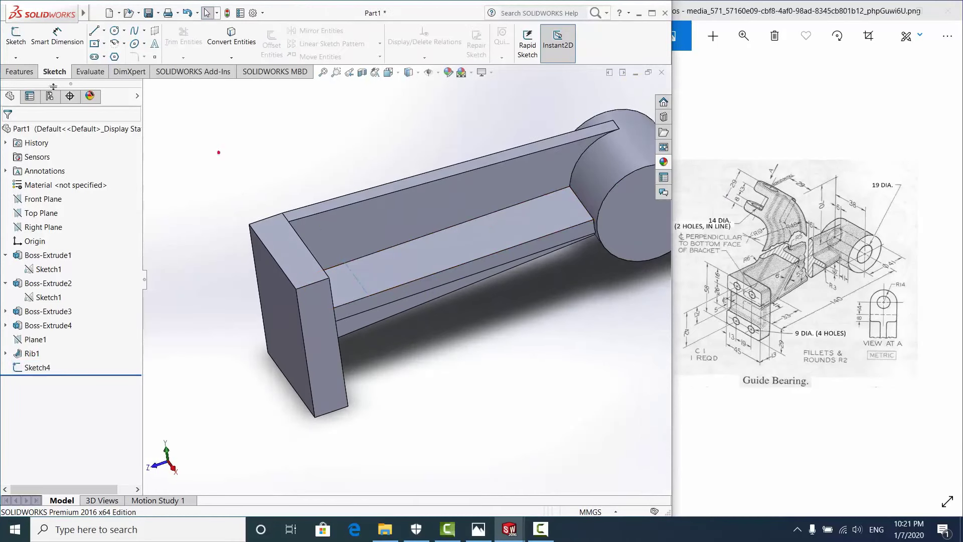
Start a reference plane from Sketch4's line and a channel edge, then cancel it
left_click(22, 75)
left_click(495, 50)
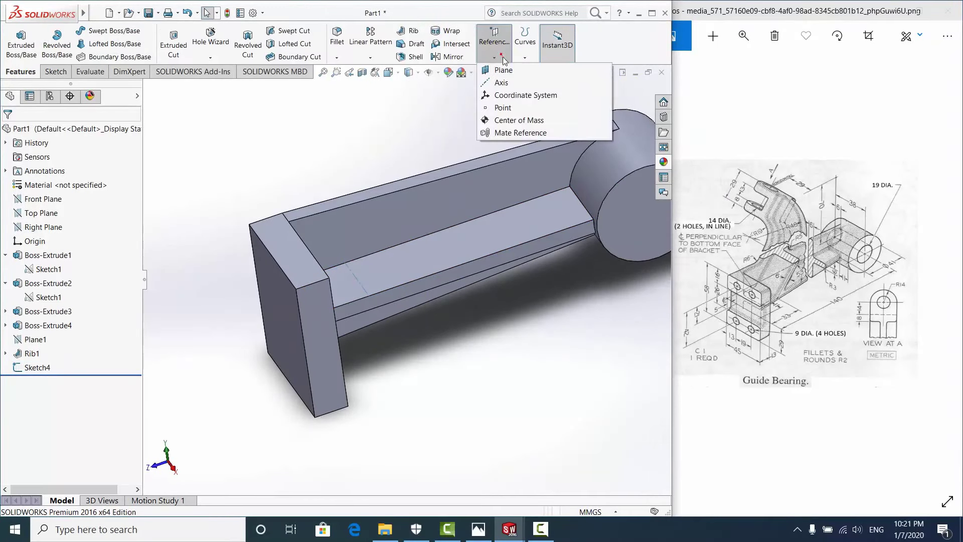
left_click(504, 70)
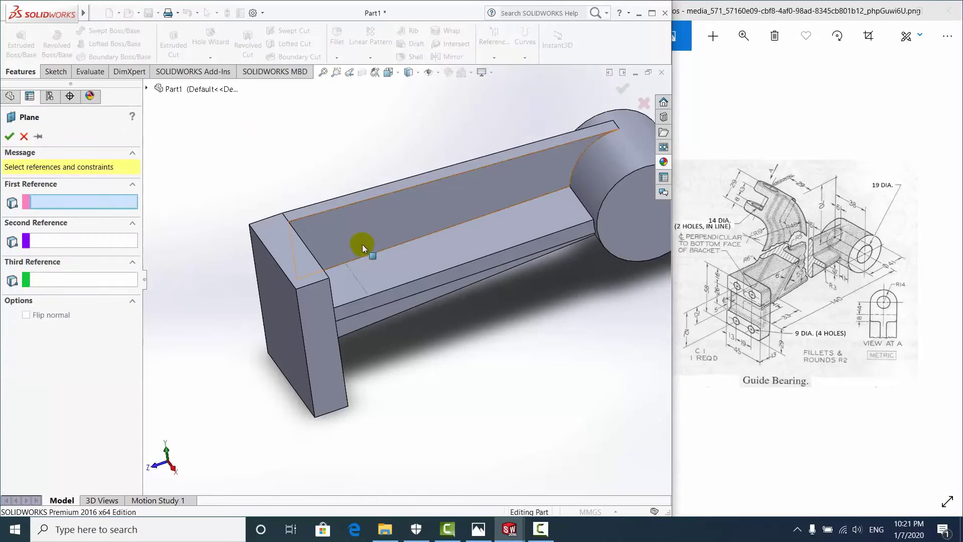
left_click(356, 275)
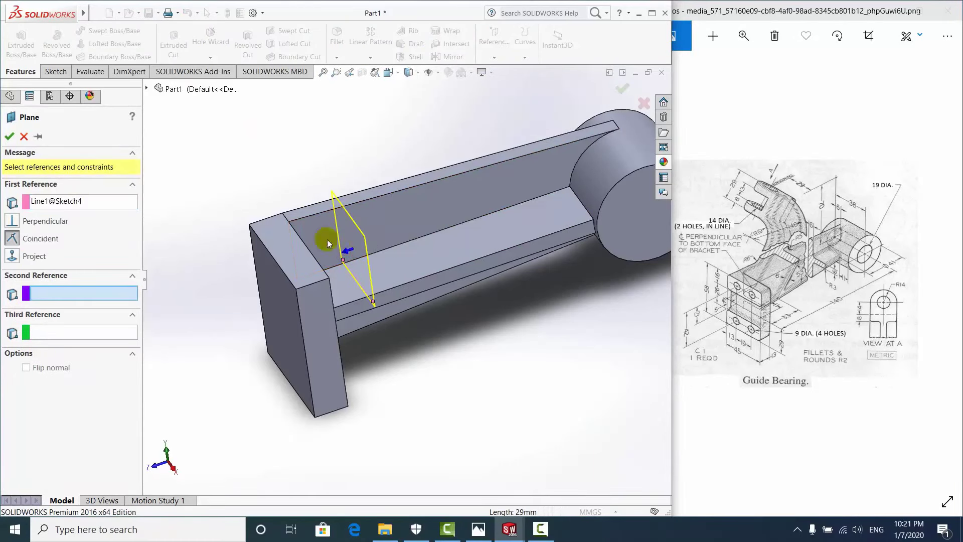
left_click(371, 253)
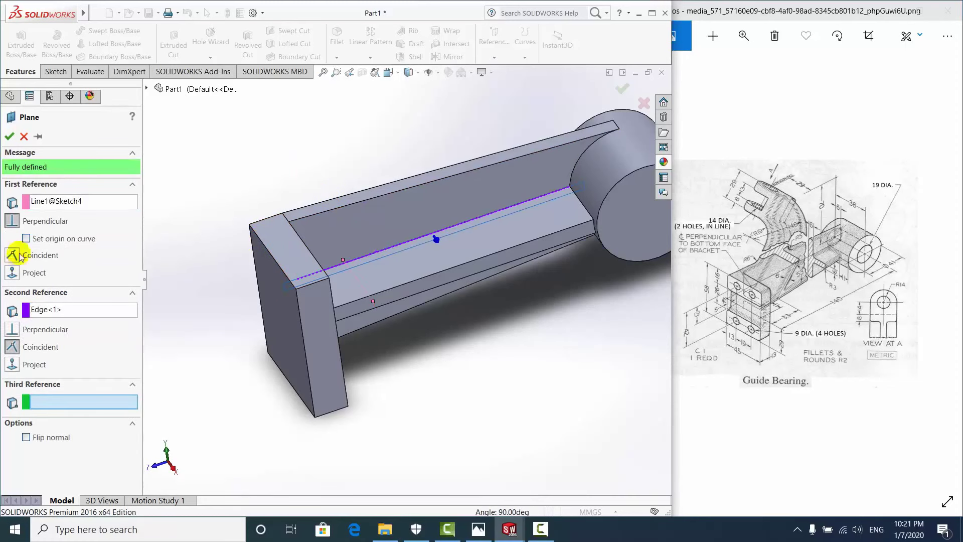
left_click(24, 136)
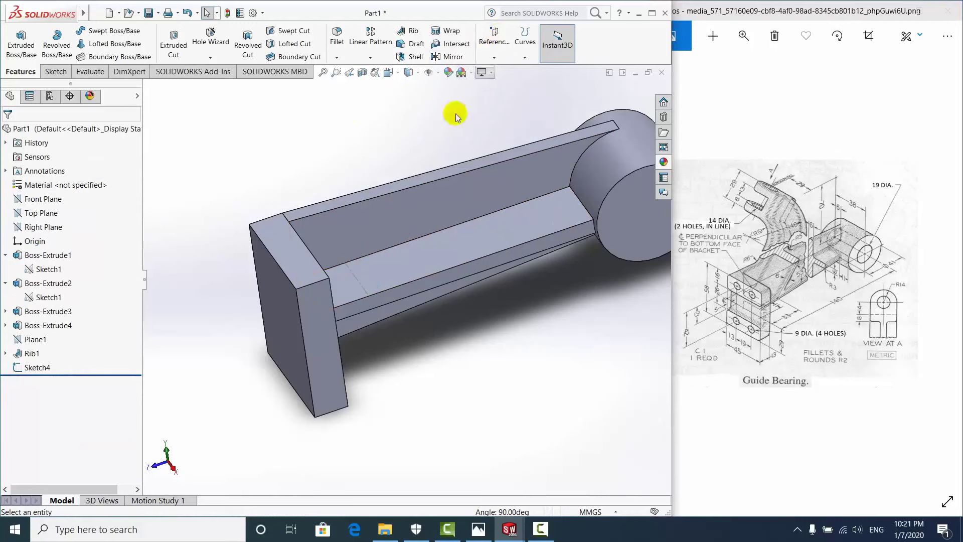
Start a reference plane through Sketch4's line and the inner flat face
left_click(356, 277)
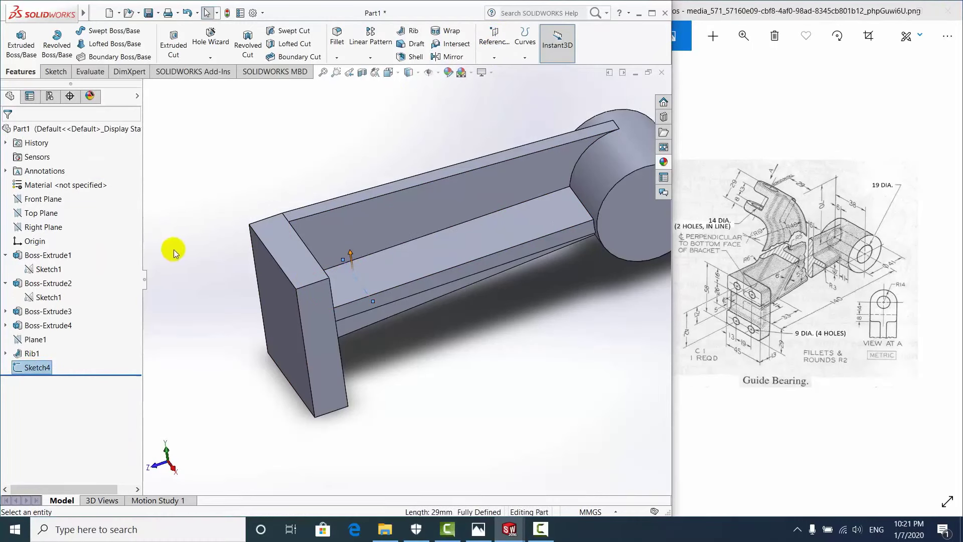
left_click(494, 43)
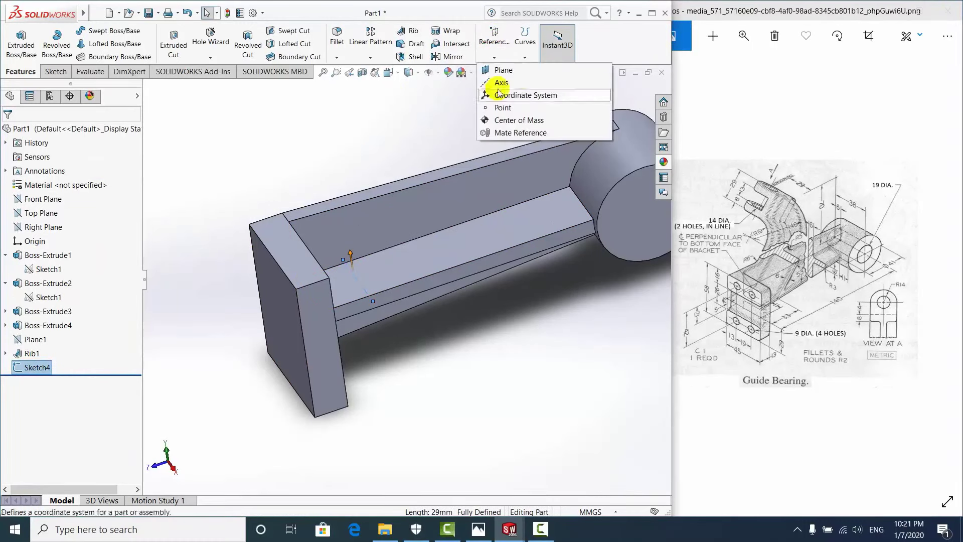
left_click(504, 70)
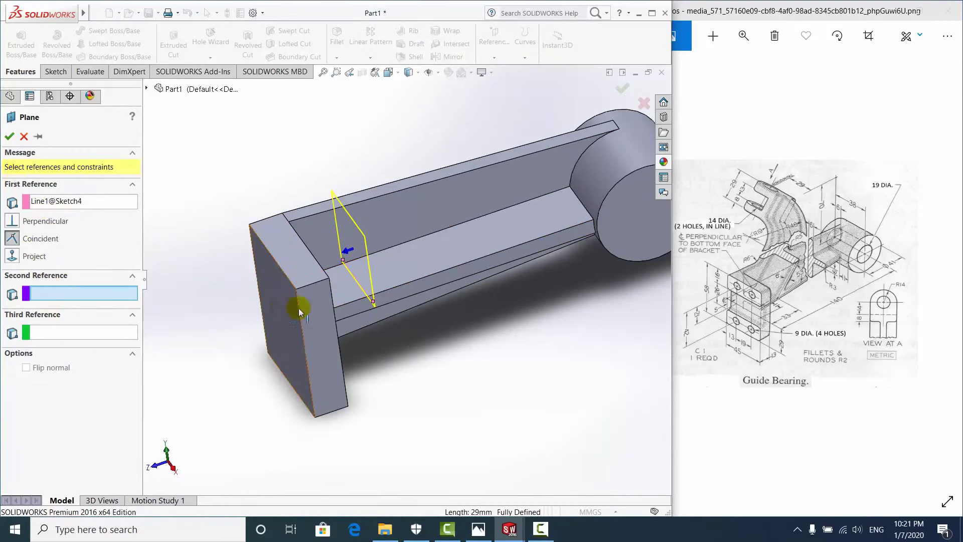
left_click(404, 265)
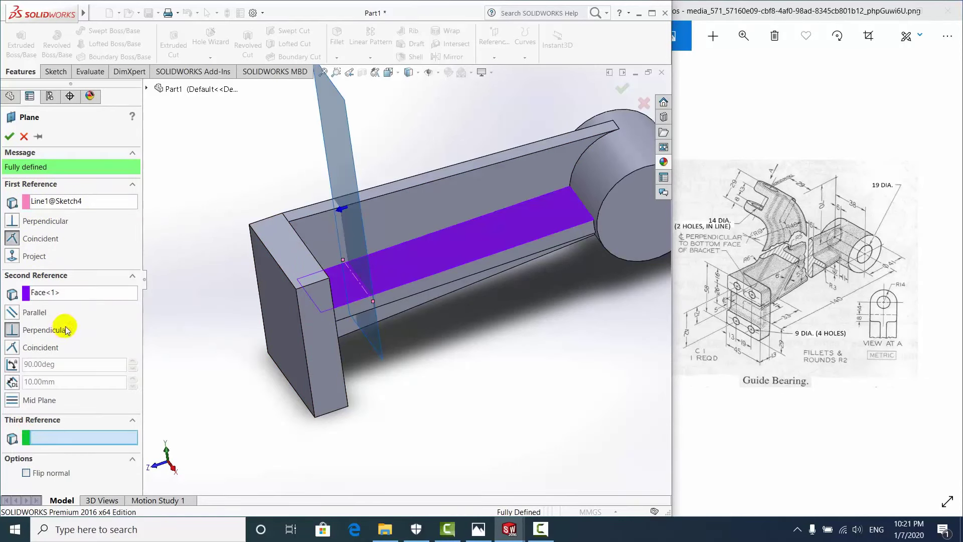
scroll(386, 301, "down", 2)
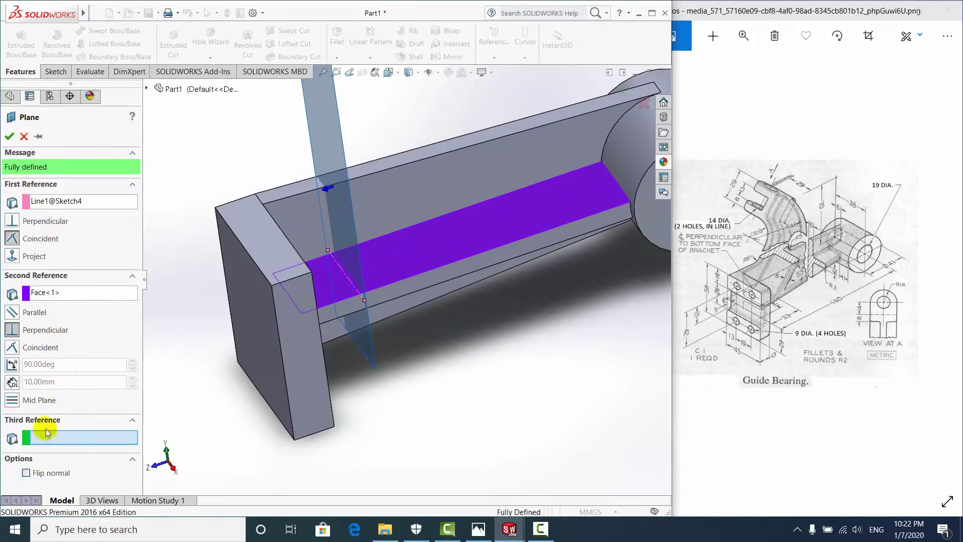
Set the plane at 53° to the face and create Plane2
left_click(13, 382)
left_click(12, 375)
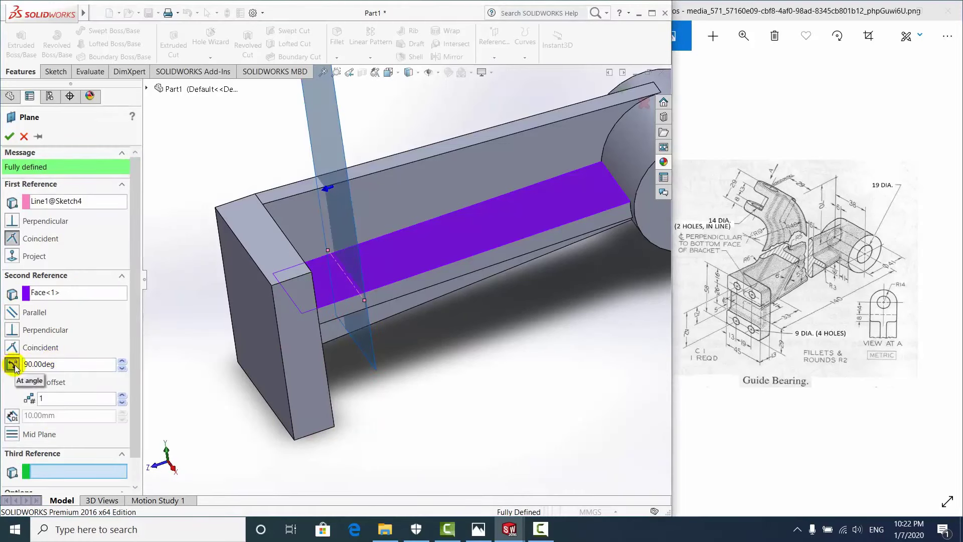
left_click_drag(39, 365, 79, 365)
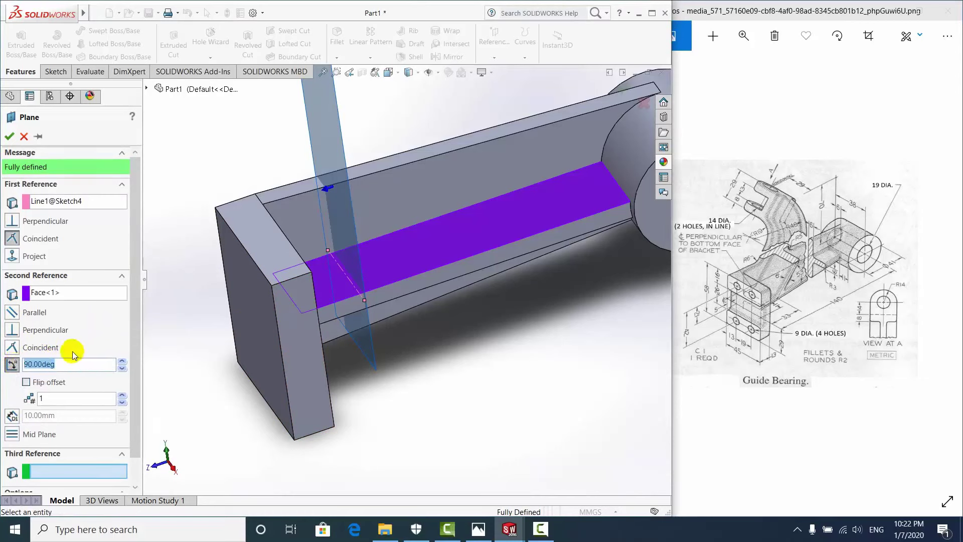
type("53")
left_click(64, 287)
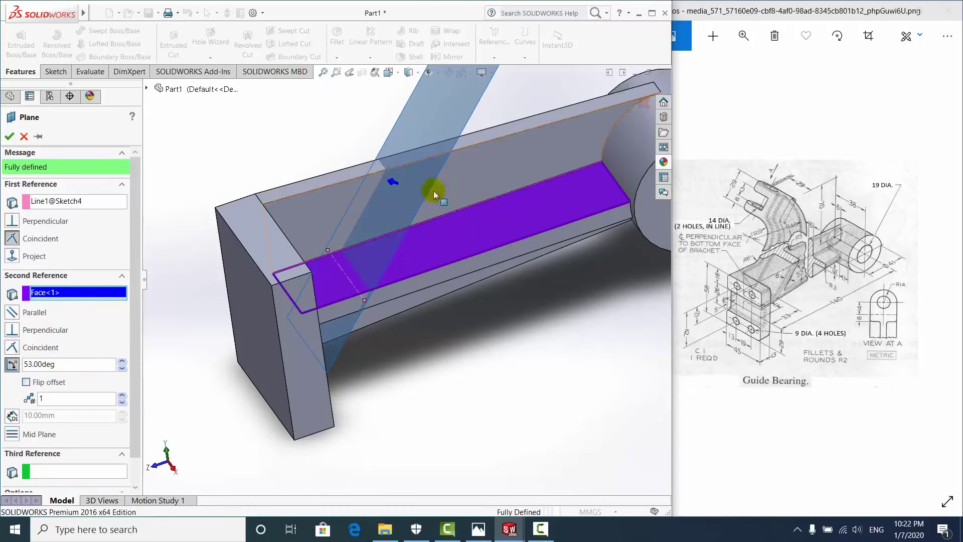
middle_click_drag(430, 194, 477, 201)
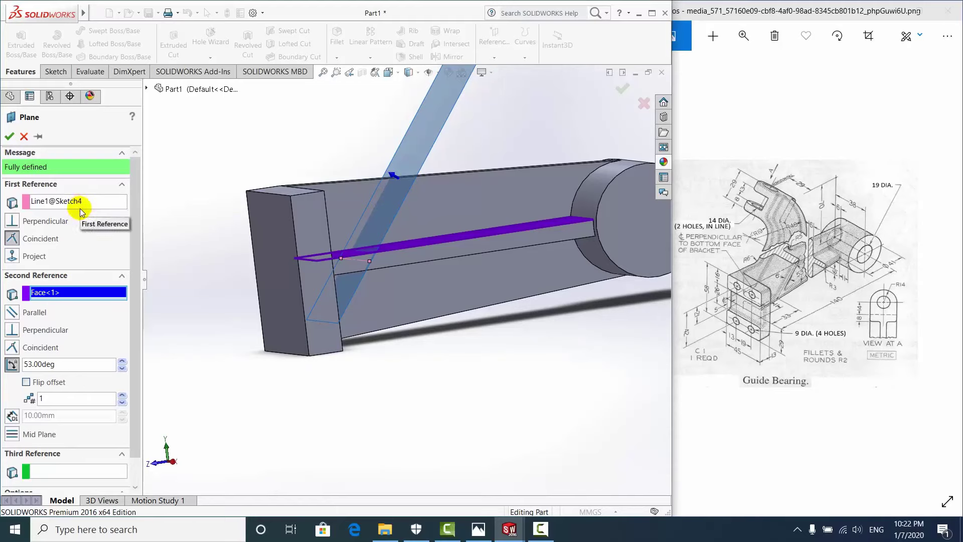
left_click(9, 136)
scroll(371, 216, "down", 3)
mouse_move(402, 214)
middle_mouse_down()
mouse_move(372, 258)
mouse_move(643, 264)
middle_mouse_up()
left_click(772, 270)
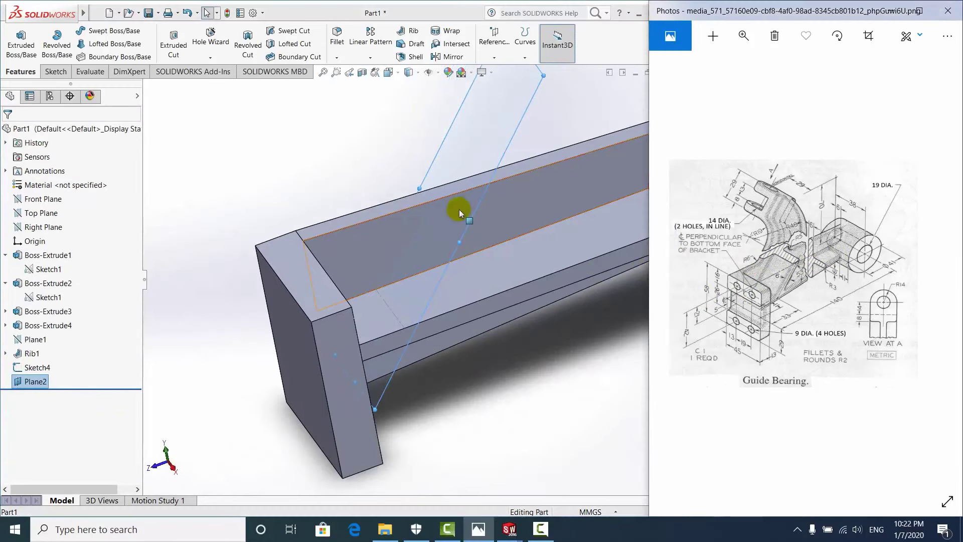
Open a new sketch on Plane2 and view it face-on
mouse_move(459, 209)
middle_mouse_down()
mouse_move(408, 217)
mouse_move(416, 208)
middle_mouse_up()
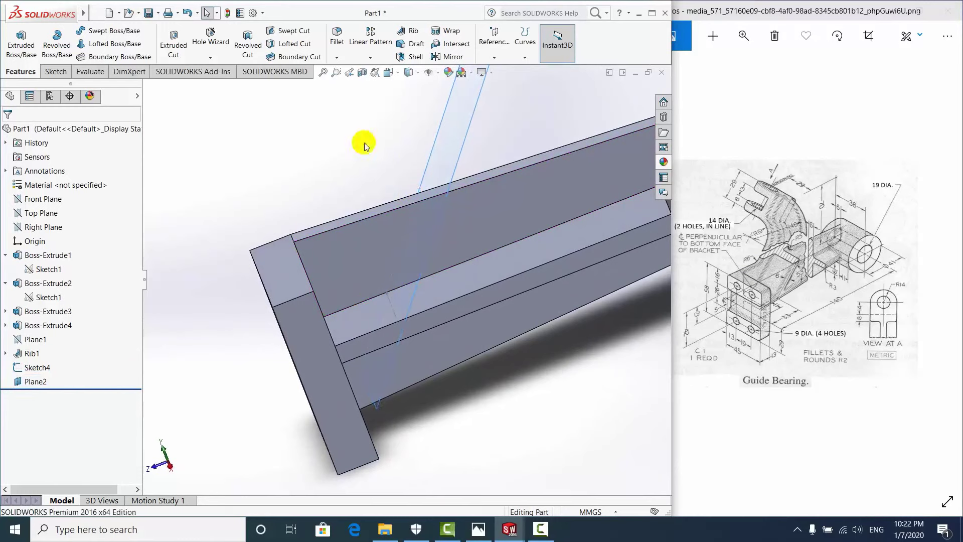
left_click(435, 140)
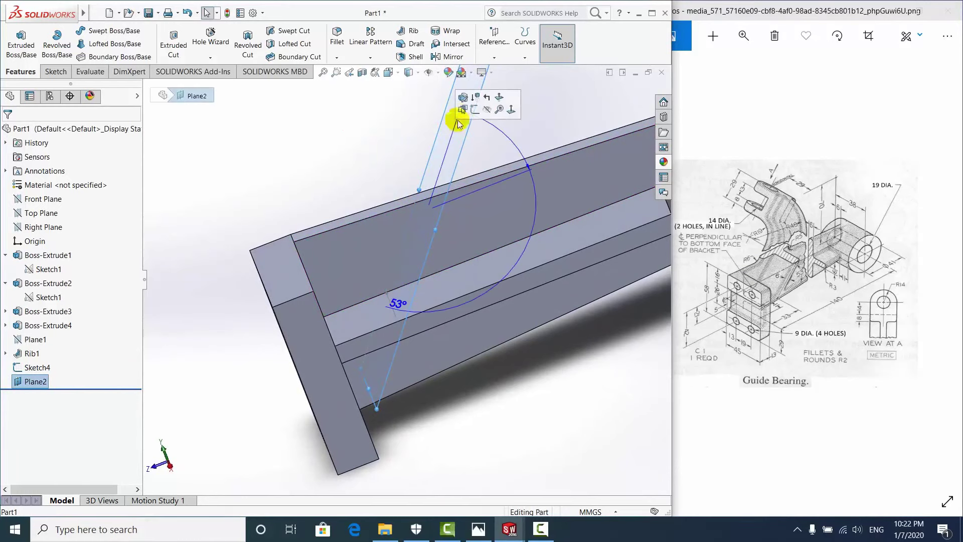
left_click(474, 109)
key("z")
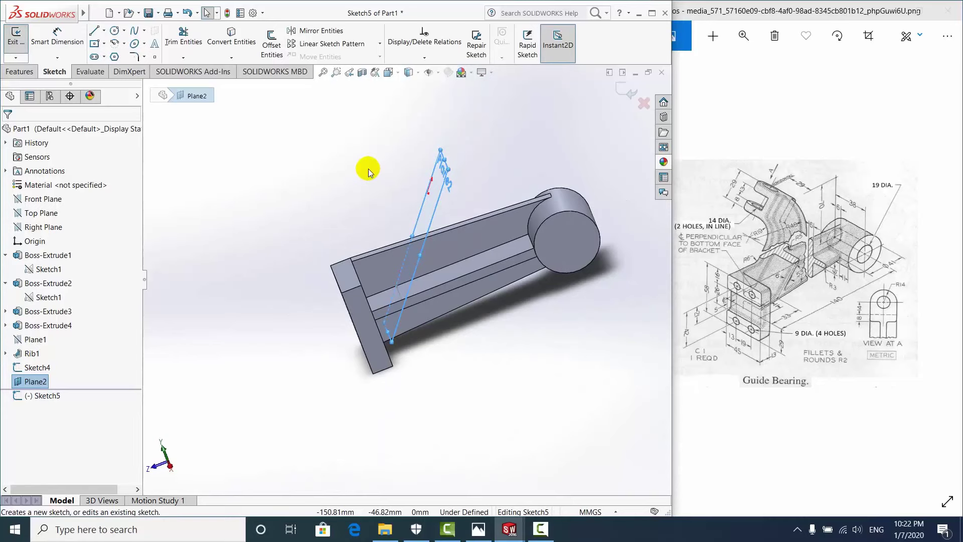
key("ctrl+8")
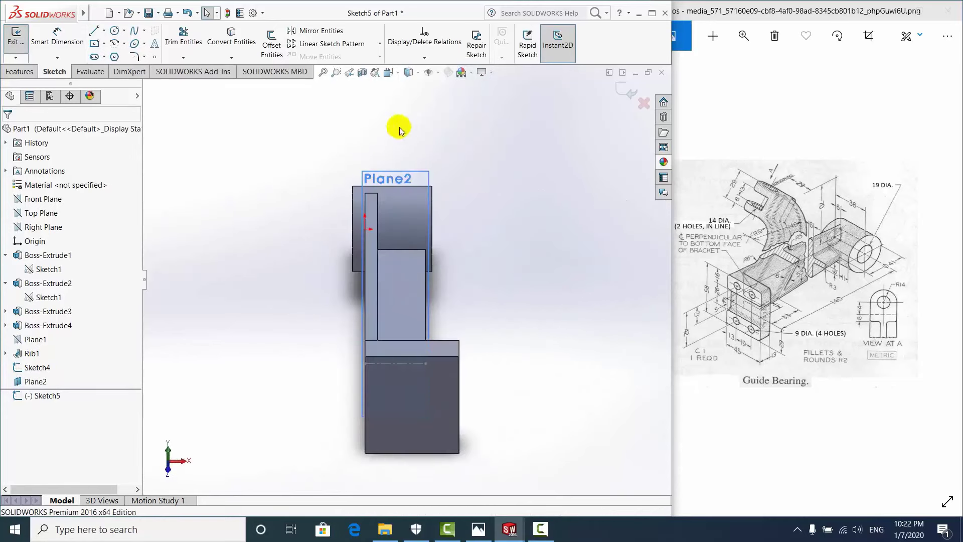
Try a section view along Plane2, then close it
left_click(362, 73)
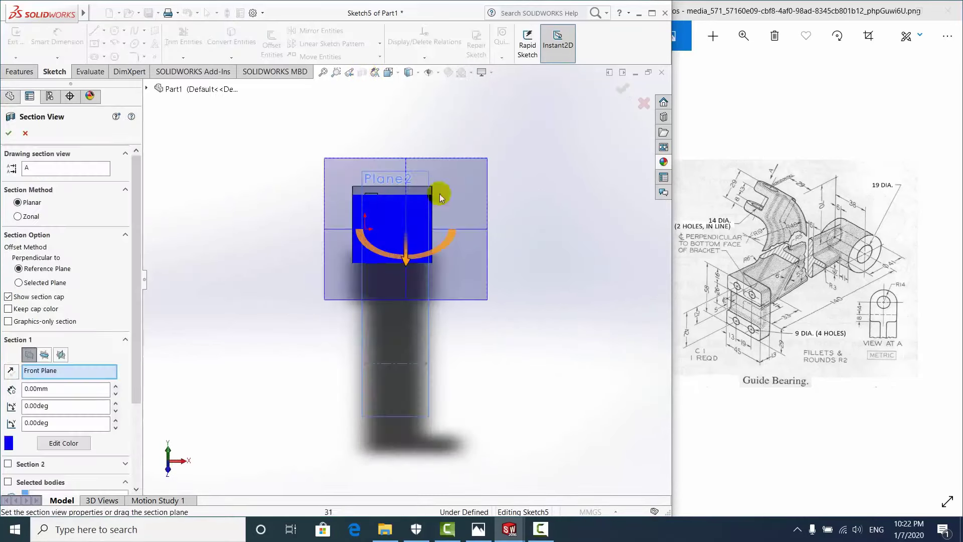
key("Escape")
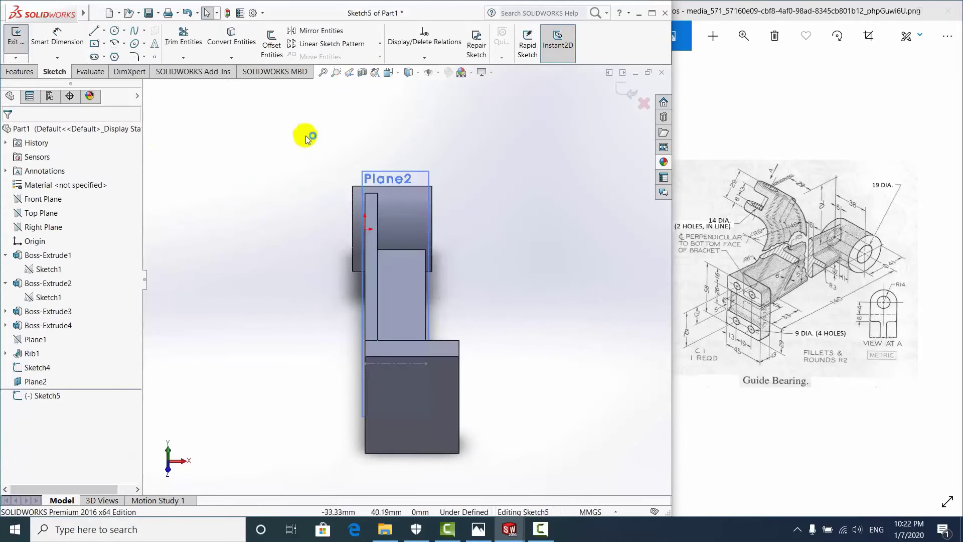
left_click(427, 172)
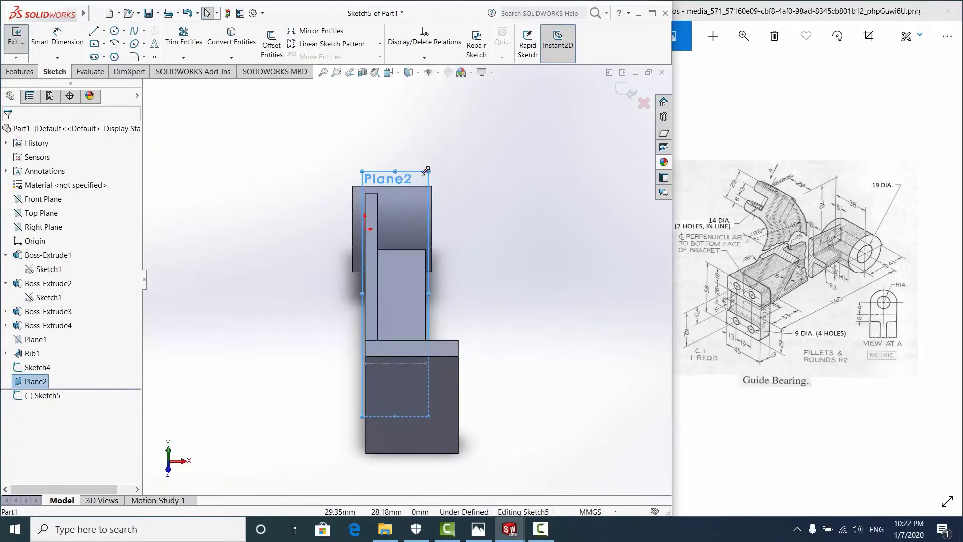
left_click(363, 76)
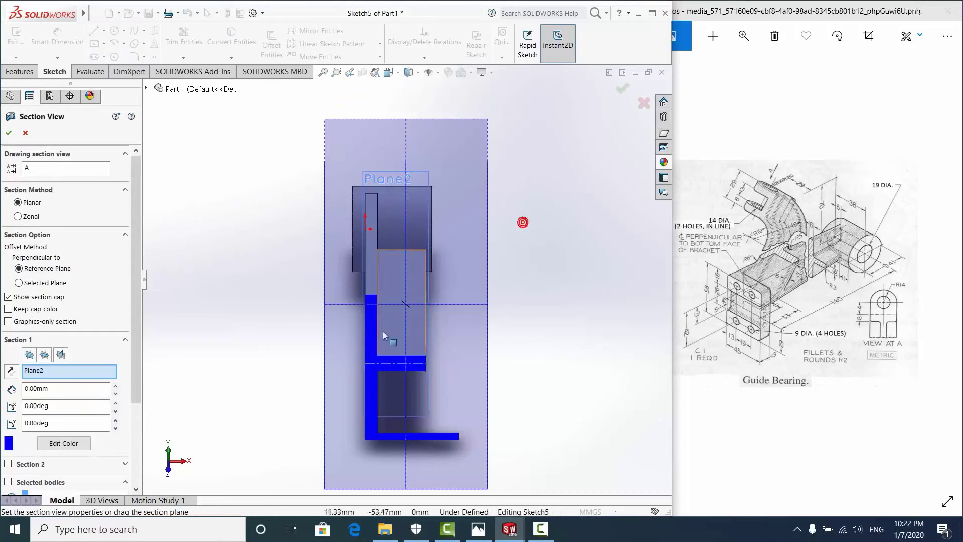
left_click(9, 134)
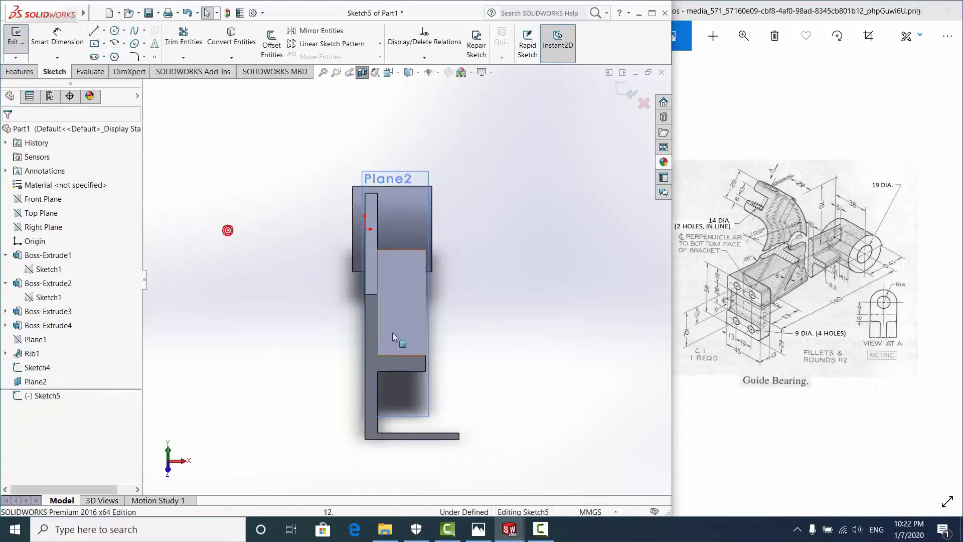
scroll(392, 346, "down", 3)
scroll(459, 331, "up", 3)
Check the arc dimensions on the Guide Bearing reference drawing
left_click(778, 301)
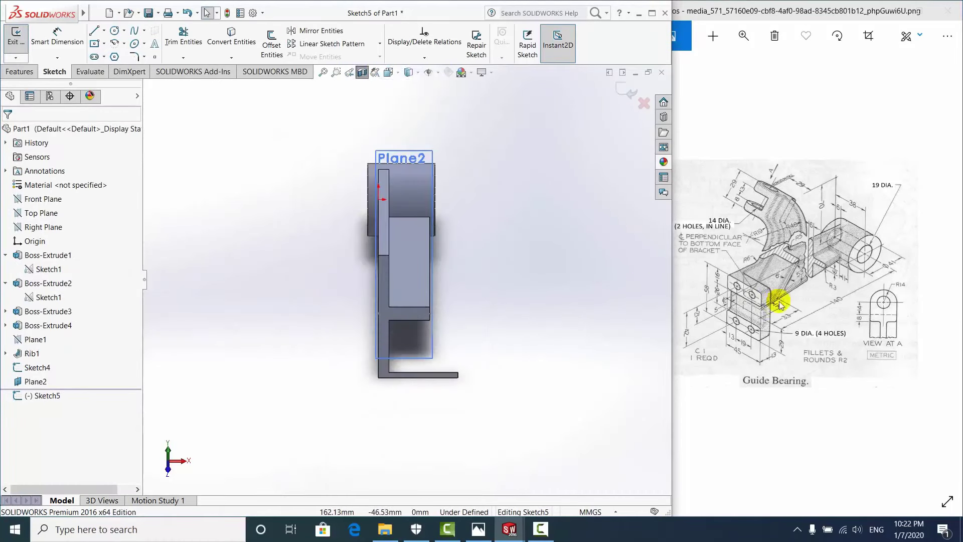
scroll(778, 260, "up", 3)
left_click_drag(779, 260, 824, 200)
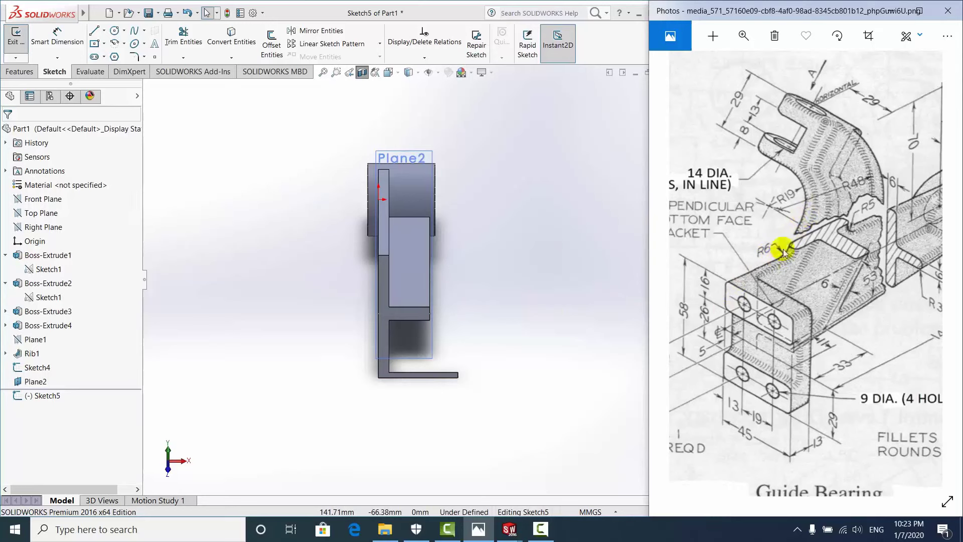
left_click(283, 213)
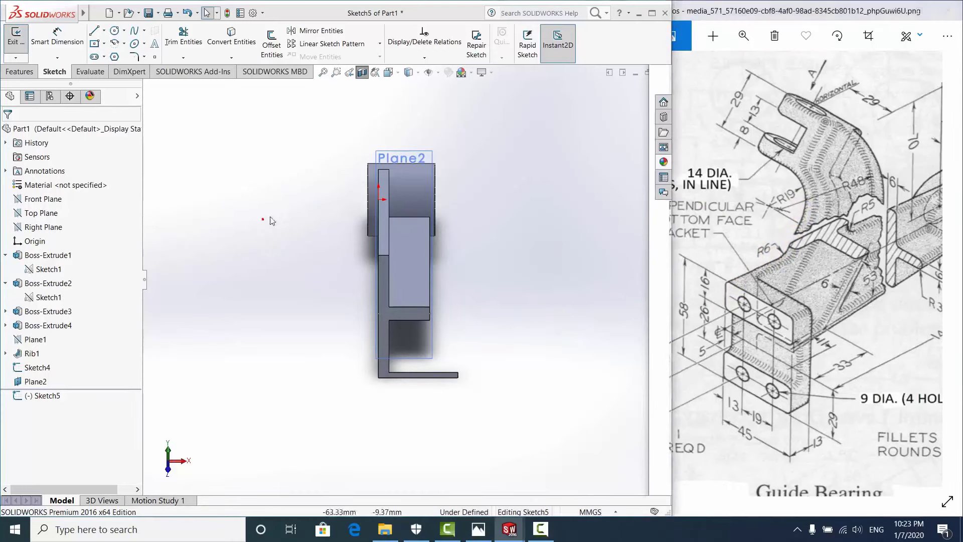
Draw a vertical line up from the part, a tangent arc curving left and a short horizontal line
left_click(94, 32)
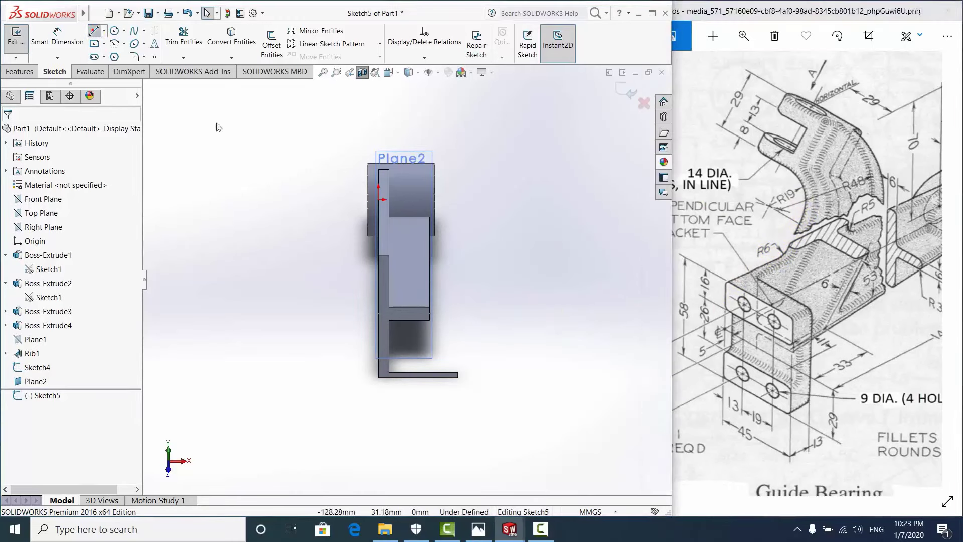
left_click(378, 314)
scroll(394, 316, "down", 2)
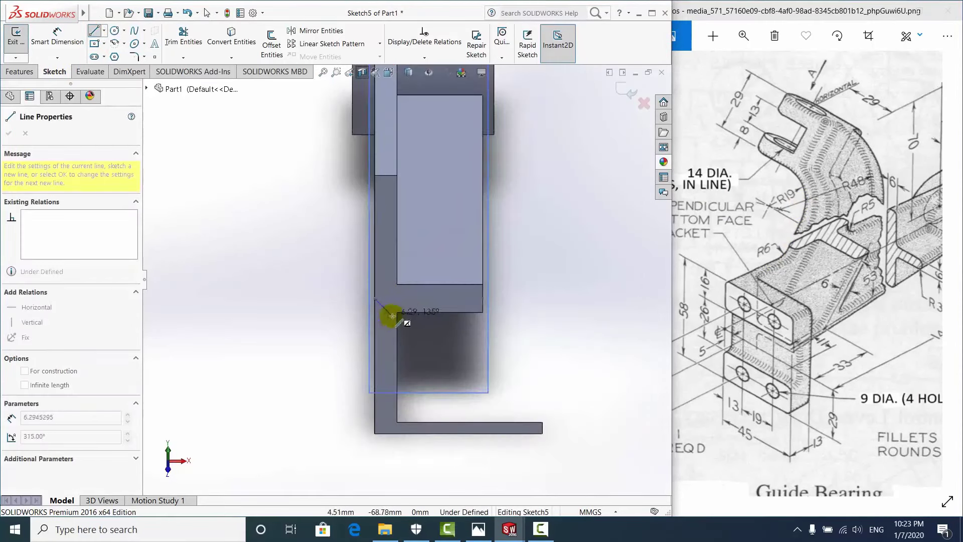
scroll(363, 273, "up", 2)
scroll(405, 287, "up", 1)
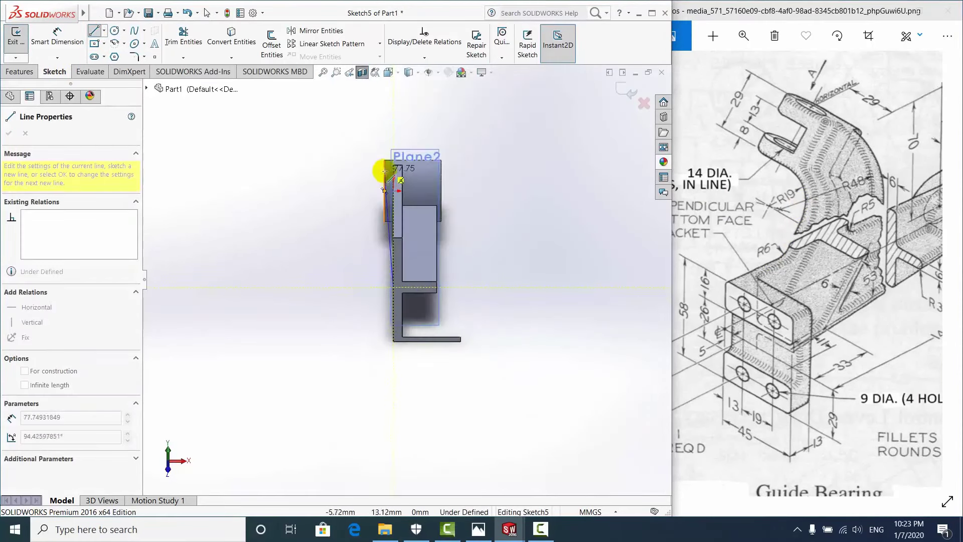
scroll(373, 183, "up", 1)
scroll(413, 285, "down", 1)
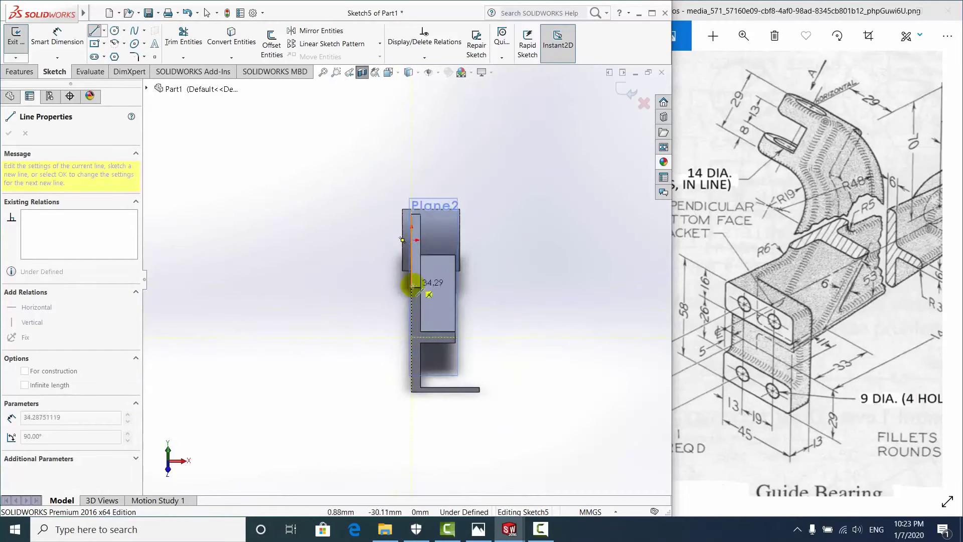
left_click(412, 181)
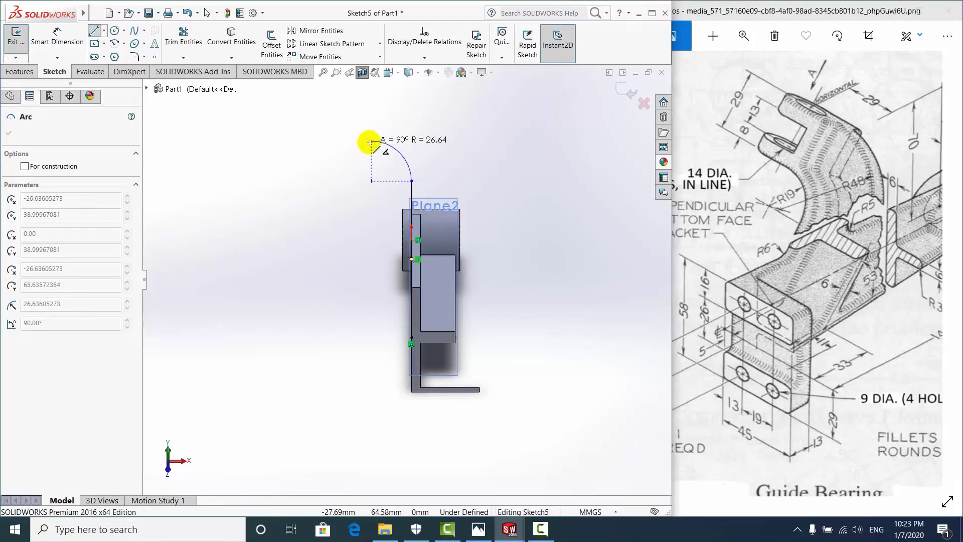
left_click(371, 142)
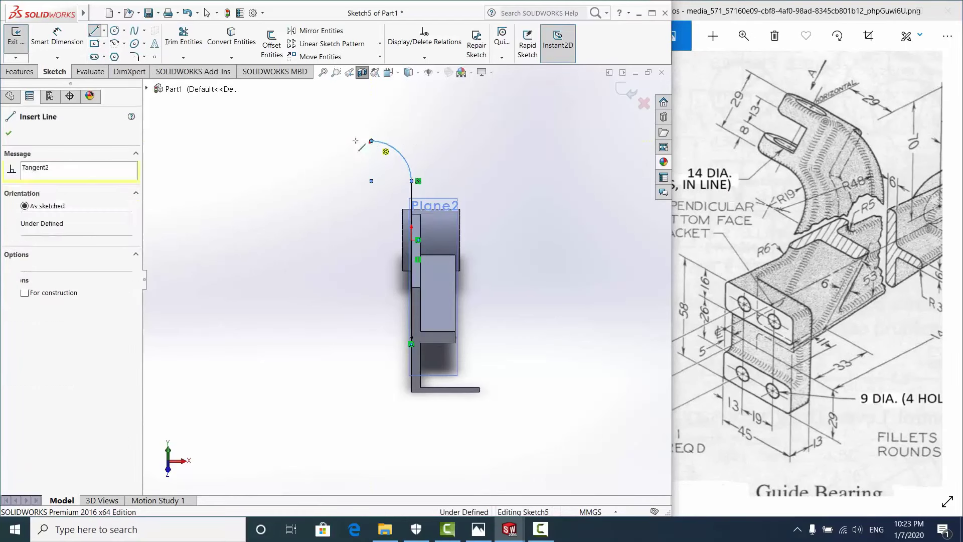
left_click(322, 141)
key("Escape")
Hide Plane2 from the view
scroll(407, 276, "up", 1)
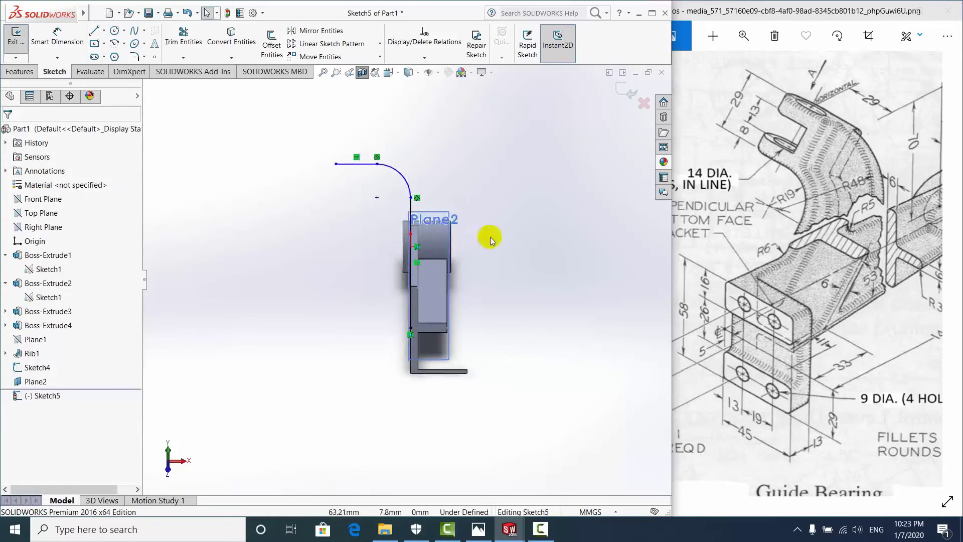
mouse_move(490, 237)
middle_mouse_down()
mouse_move(438, 232)
mouse_move(437, 263)
mouse_move(424, 243)
middle_mouse_up()
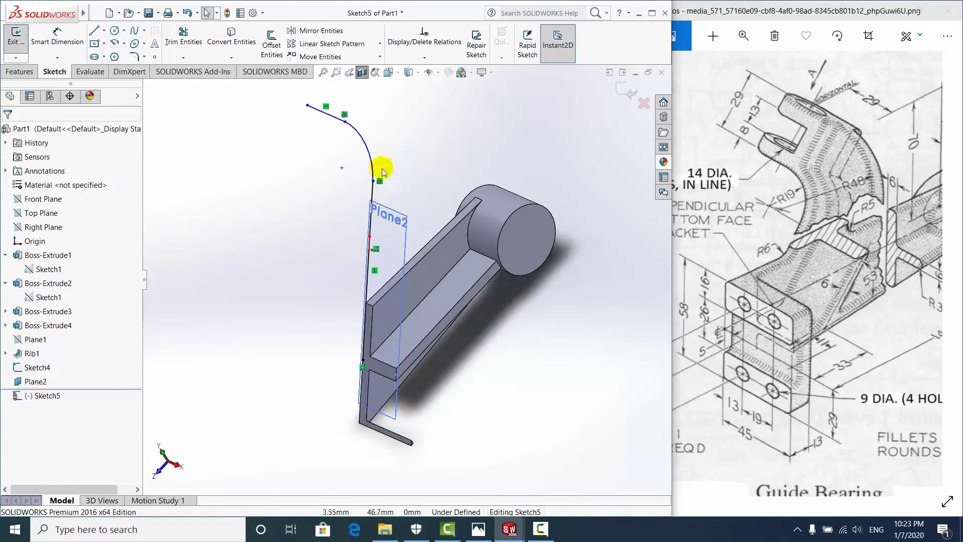
left_click(395, 207)
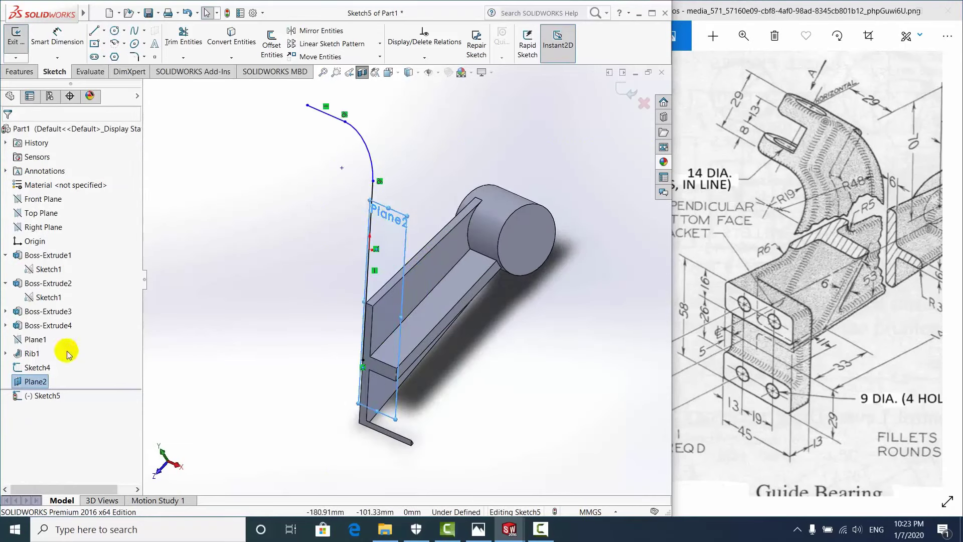
right_click(50, 382)
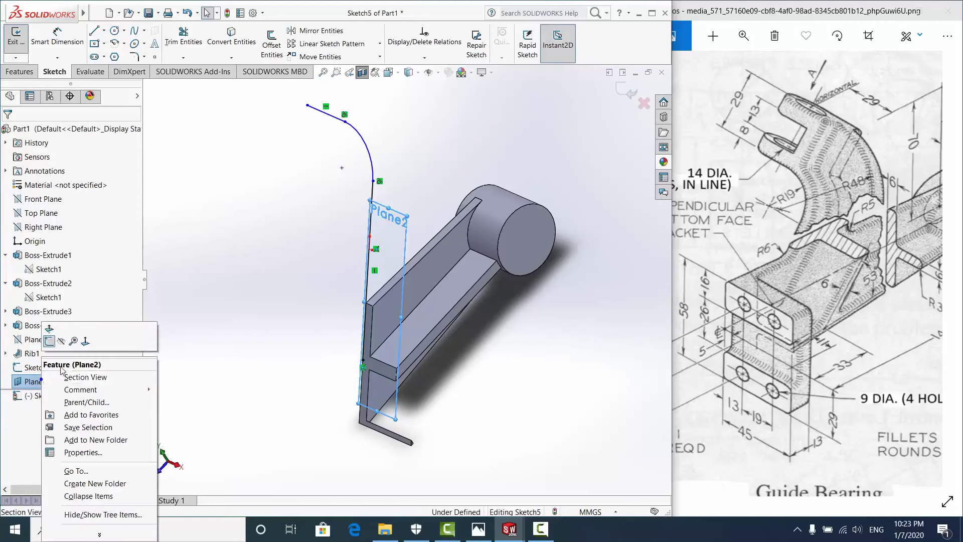
left_click(257, 226)
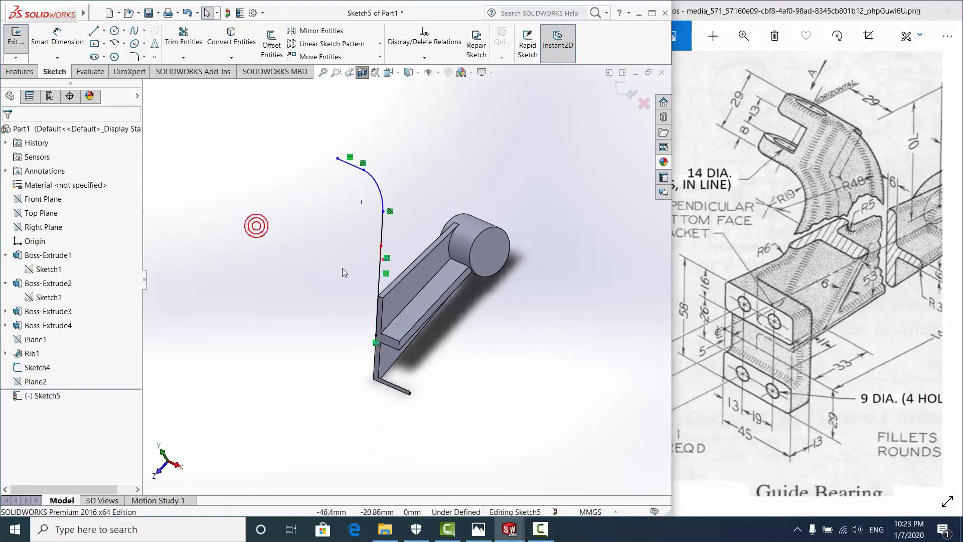
Dimension the arc radius to R19
middle_click_drag(343, 273, 315, 229)
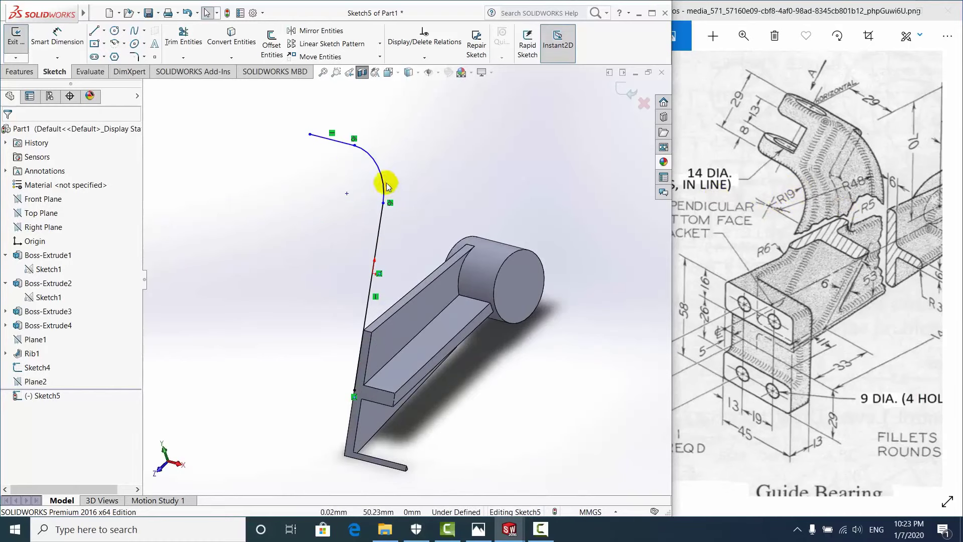
left_click(56, 36)
left_click(379, 169)
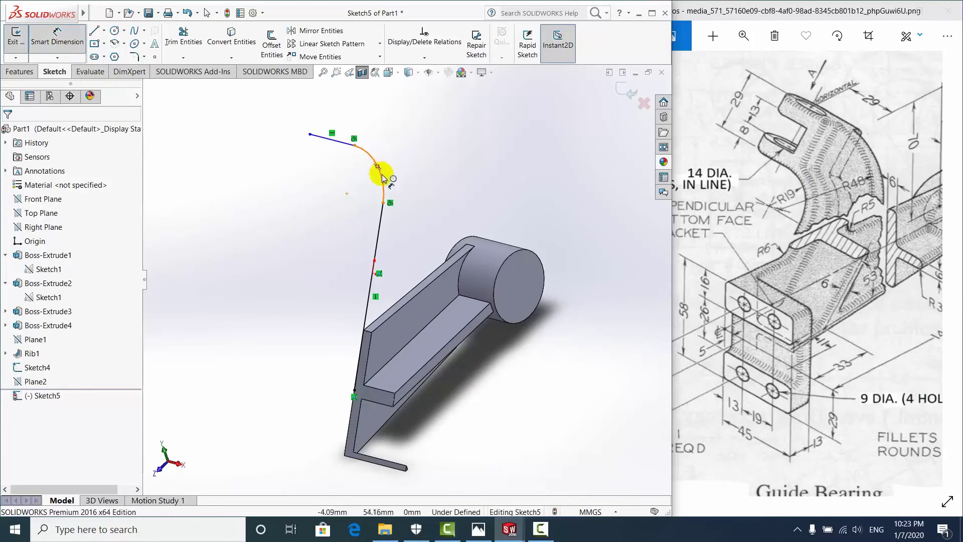
left_click(353, 199)
type("19")
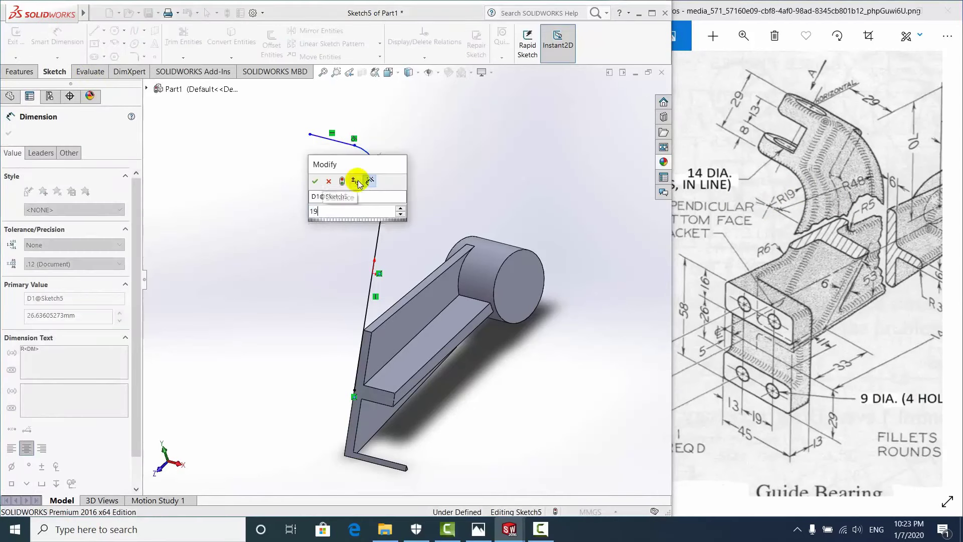
key("Return")
scroll(357, 391, "down", 2)
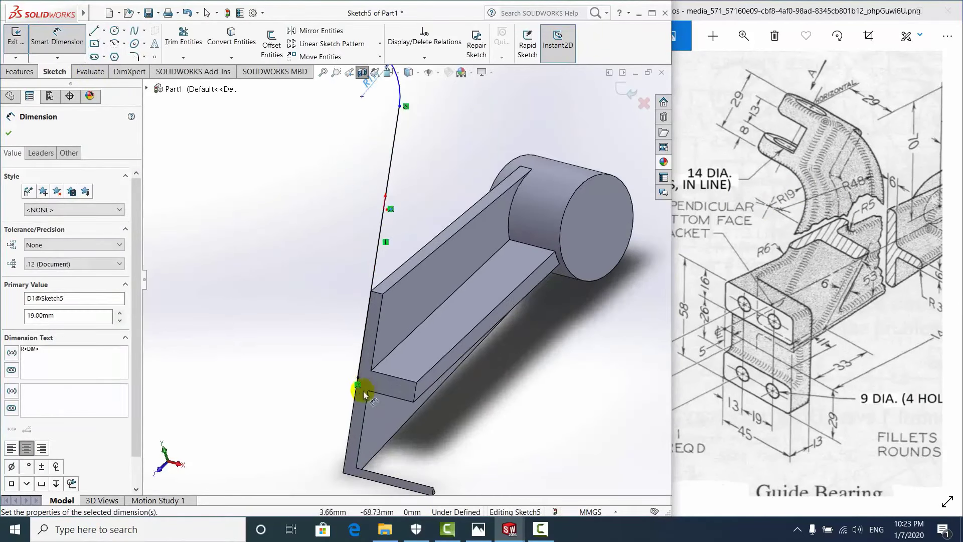
left_click(370, 387)
Add a 75 mm vertical dimension from the arc down to the part's ledge
scroll(381, 153, "up", 2)
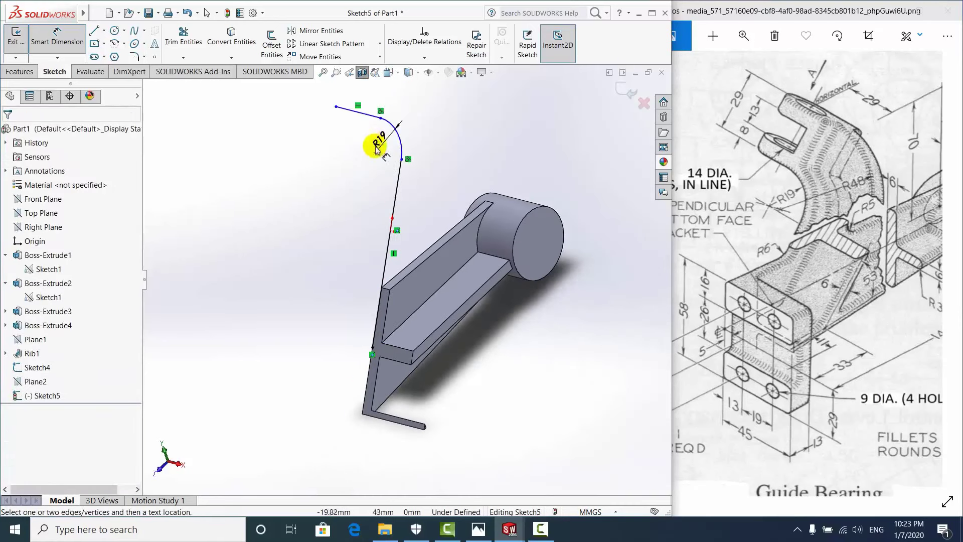
left_click(376, 153)
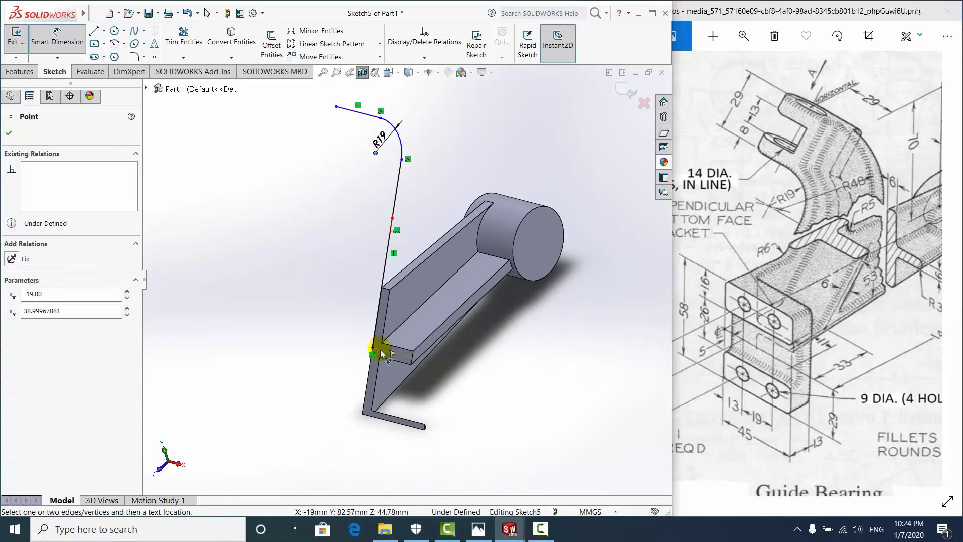
left_click(374, 347)
left_click(312, 266)
type("75")
key("Return")
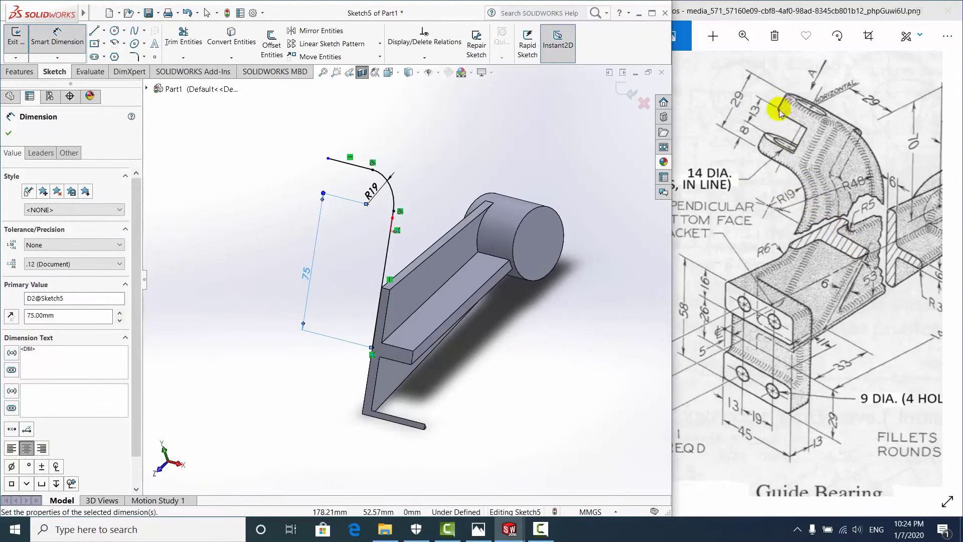
left_click(9, 134)
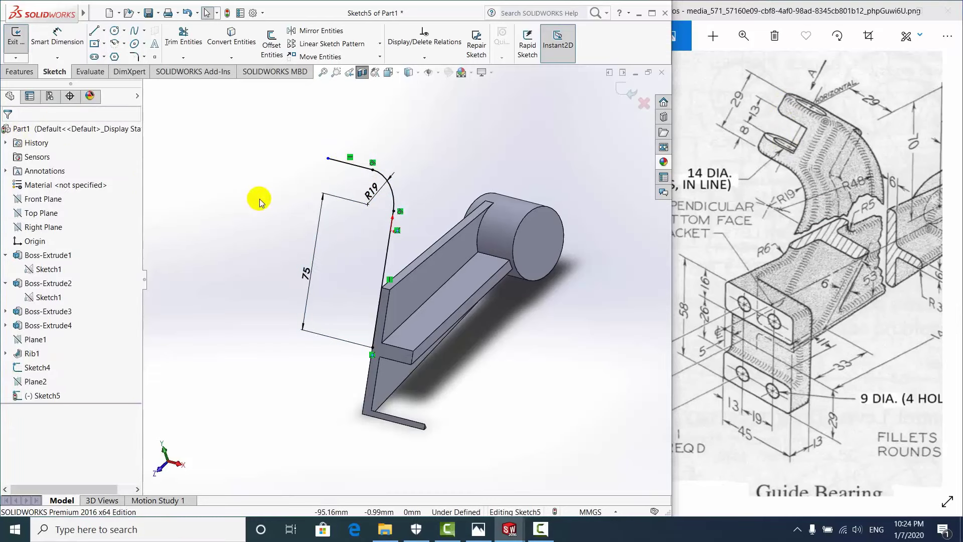
key("super+p")
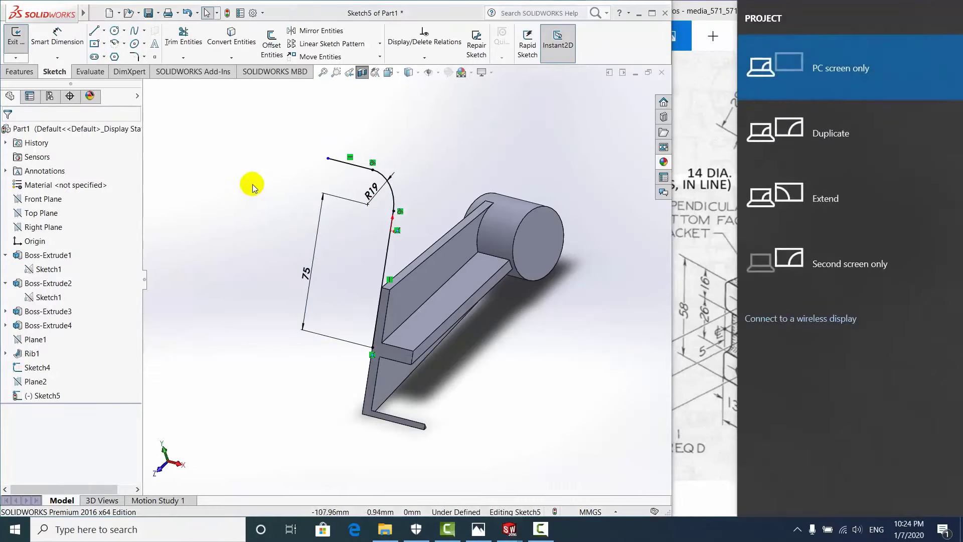
View the sketch face-on and pan the reference drawing to the 19 DIA. boss
key("Escape")
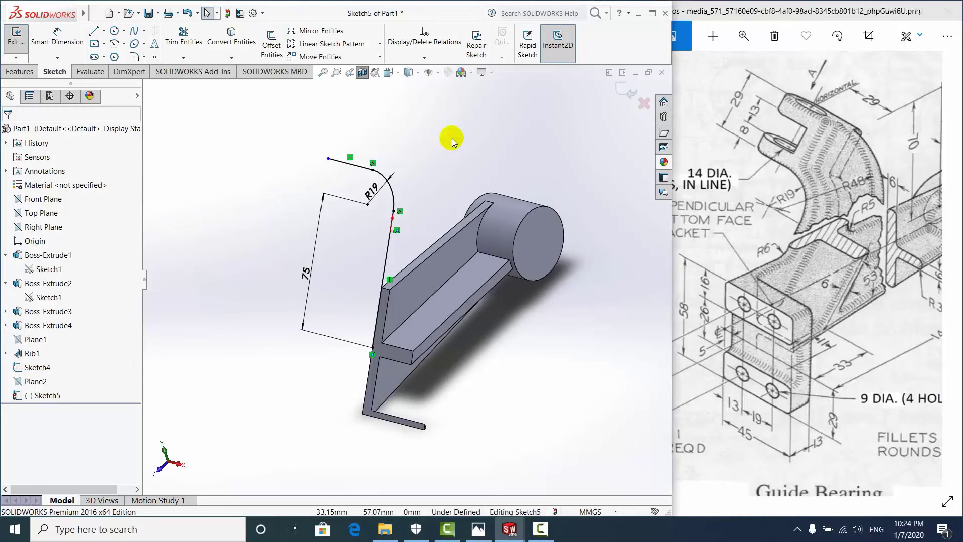
key("ctrl+8")
left_click(893, 244)
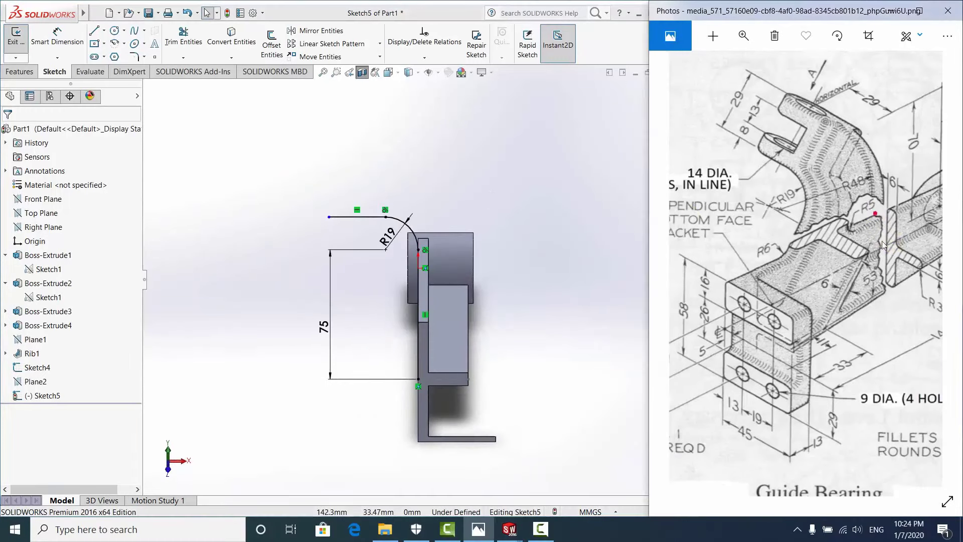
left_click_drag(892, 244, 845, 286)
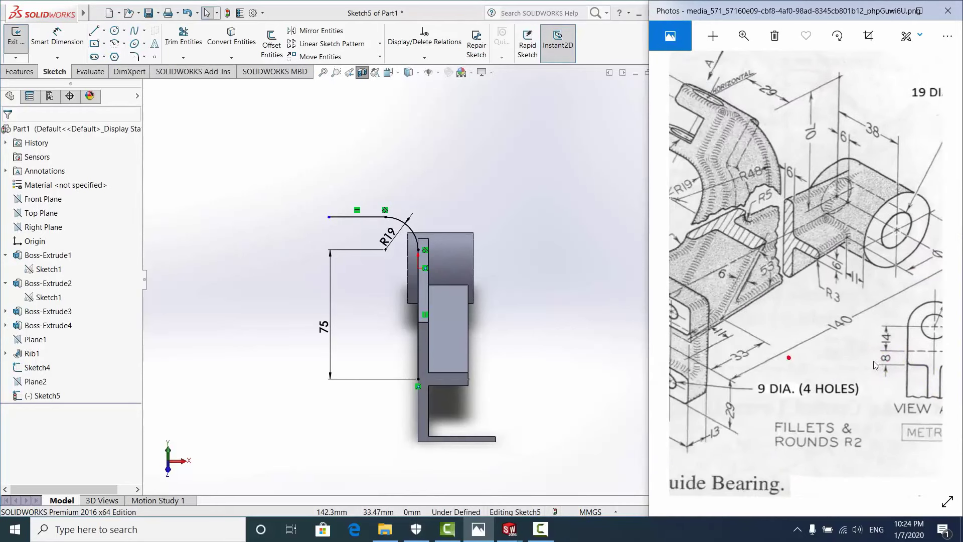
left_click_drag(786, 360, 855, 294)
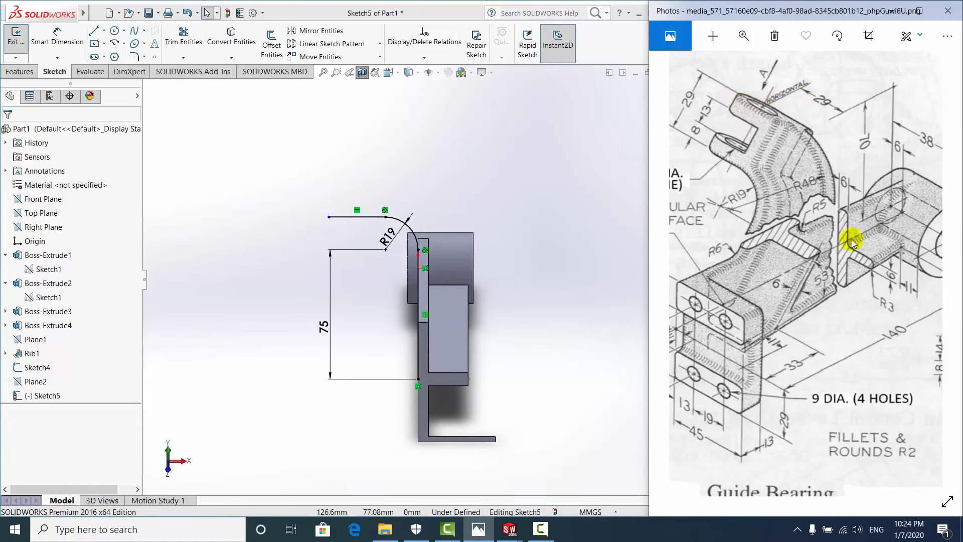
Zoom the drawing around the VIEW AT A detail, then return to the part
scroll(853, 244, "up", 2)
scroll(871, 284, "down", 2)
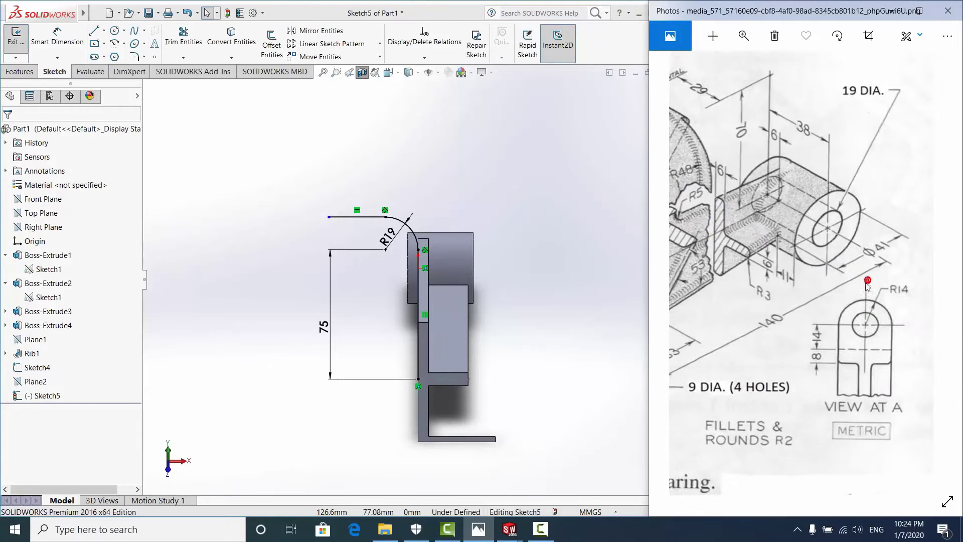
scroll(867, 284, "down", 2)
scroll(841, 112, "up", 2)
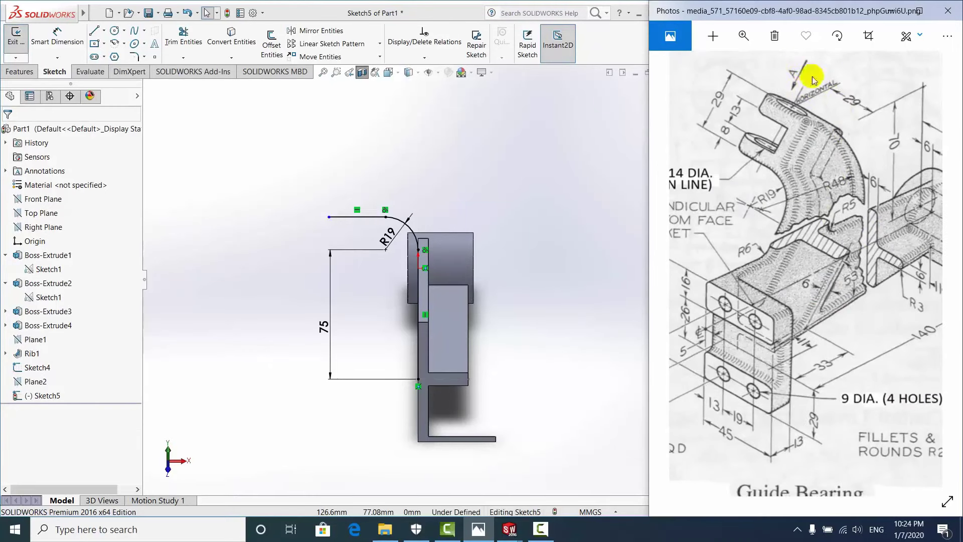
scroll(787, 197, "down", 2)
scroll(781, 152, "up", 2)
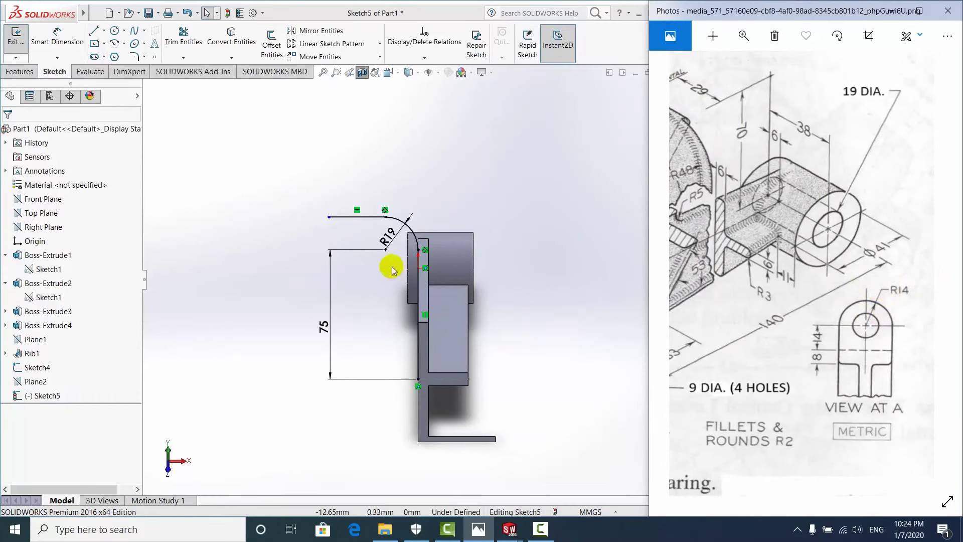
left_click(259, 175)
Add a 43 mm (29+14) horizontal dimension from the top line's end to the arc
left_click(57, 36)
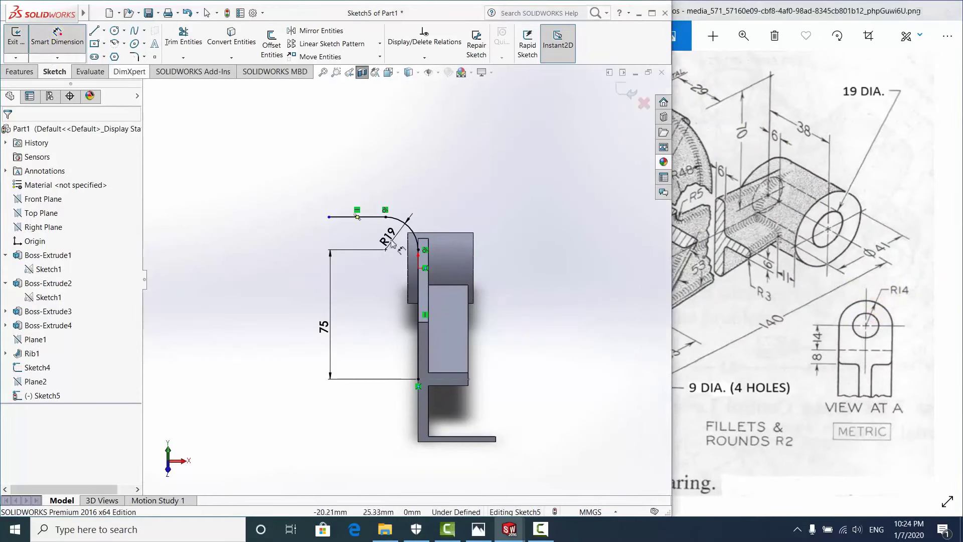
left_click(409, 264)
left_click(329, 217)
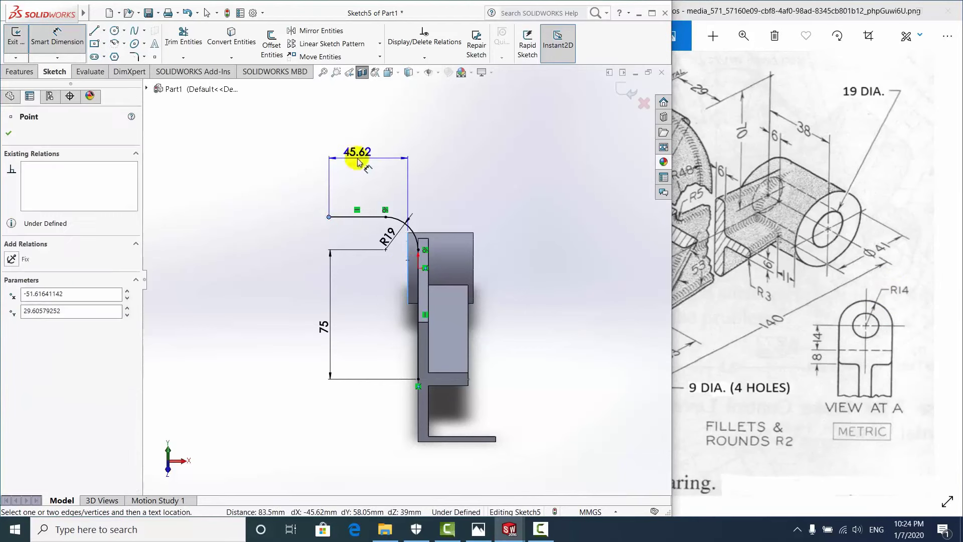
left_click(357, 161)
type("29+1")
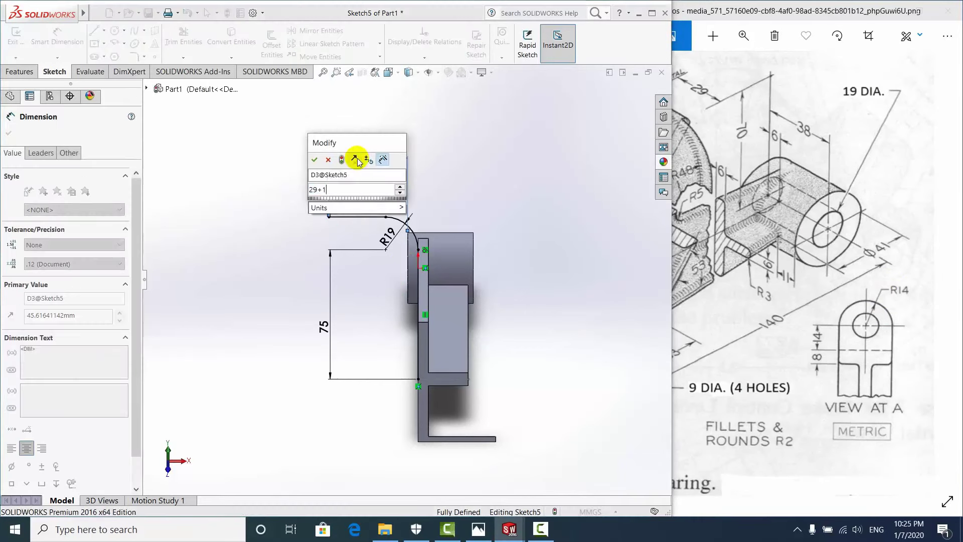
type("4")
key("Return")
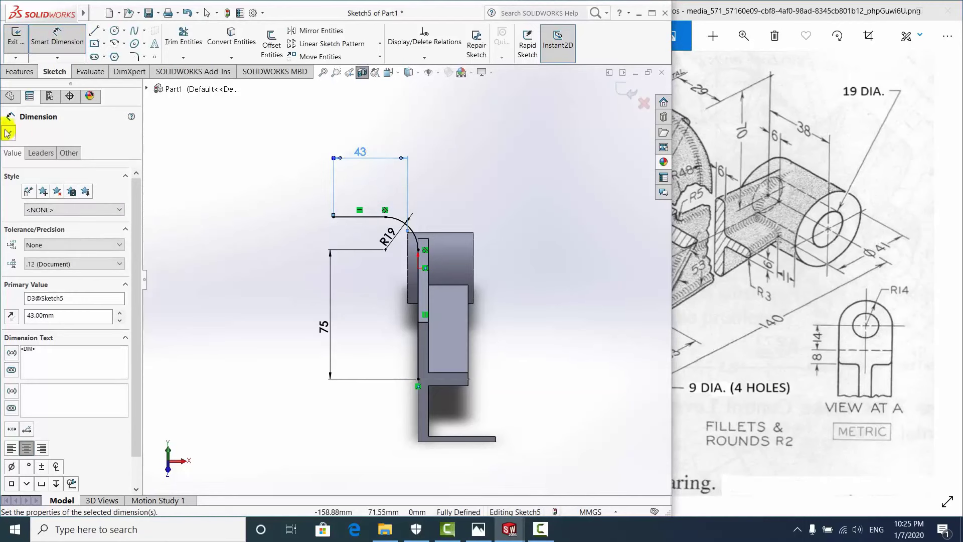
left_click(7, 133)
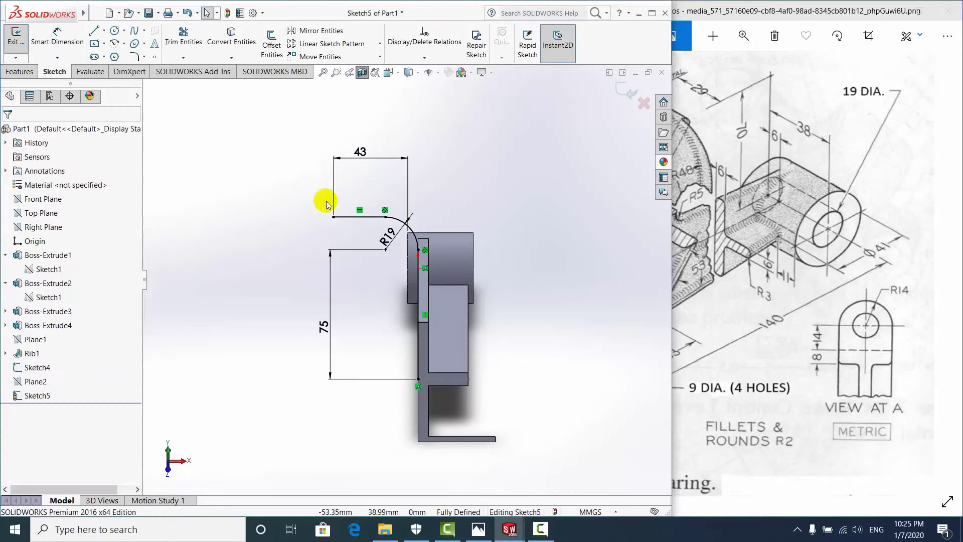
Orbit the part, compare with the drawing's curved arm and view Sketch5 face-on
mouse_move(490, 284)
middle_mouse_down()
mouse_move(458, 280)
mouse_move(462, 303)
middle_mouse_up()
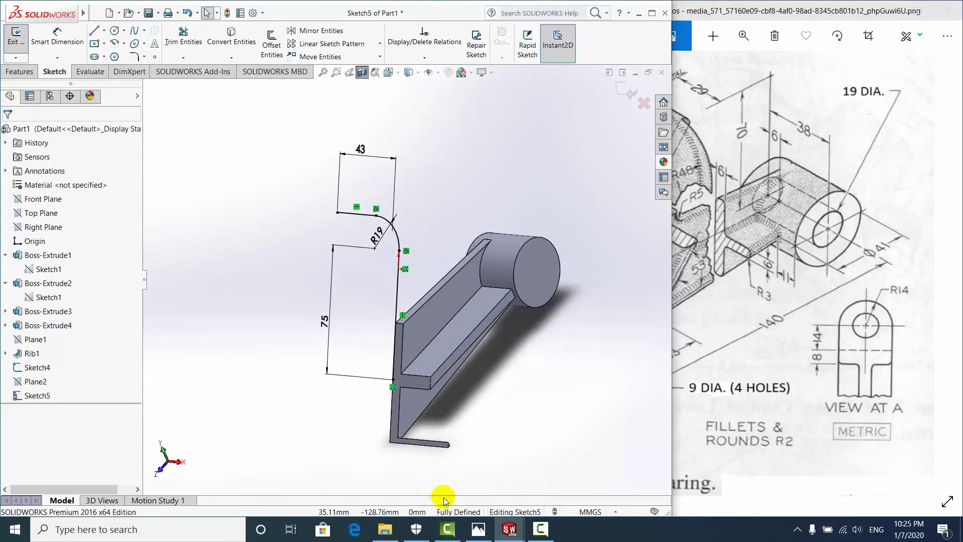
mouse_move(499, 383)
middle_mouse_down()
mouse_move(511, 420)
mouse_move(499, 372)
middle_mouse_up()
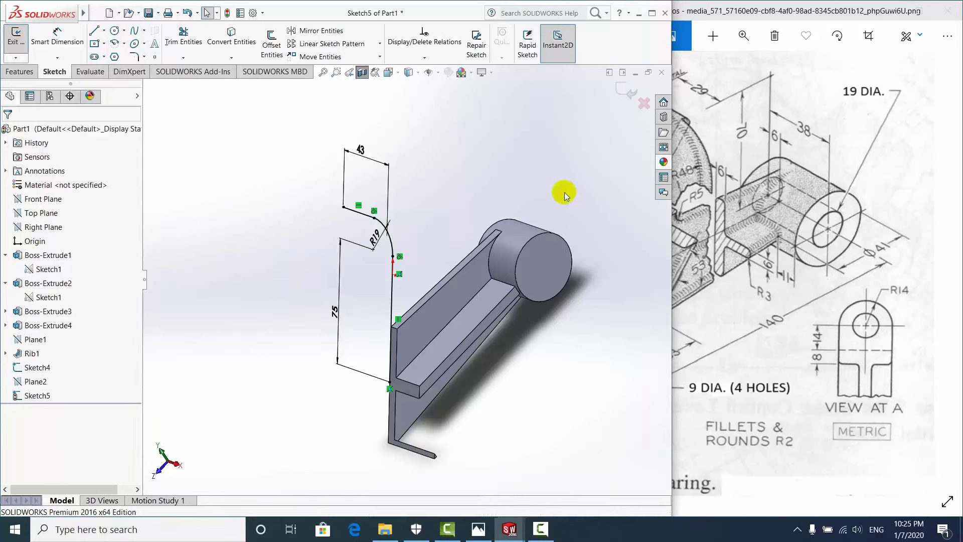
left_click_drag(760, 262, 842, 167)
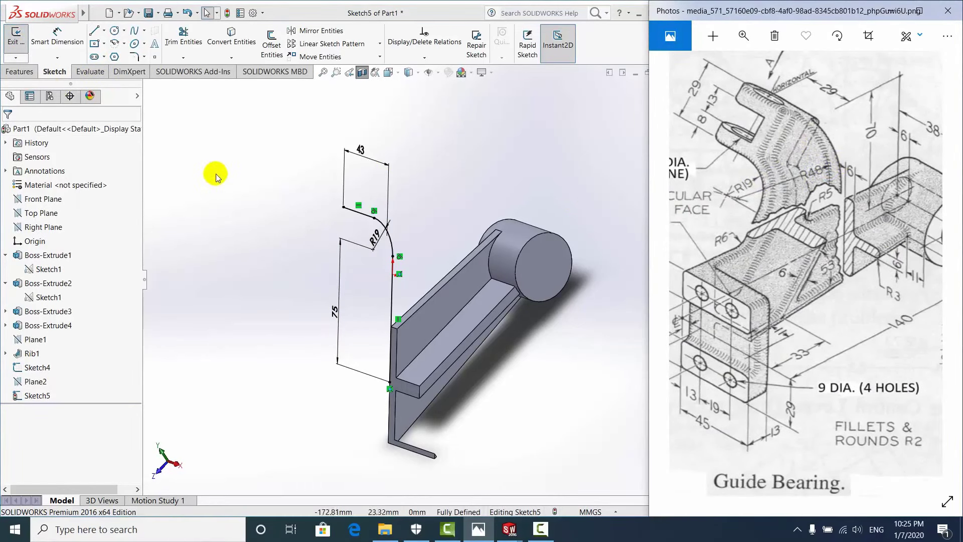
left_click(11, 48)
scroll(409, 216, "up", 3)
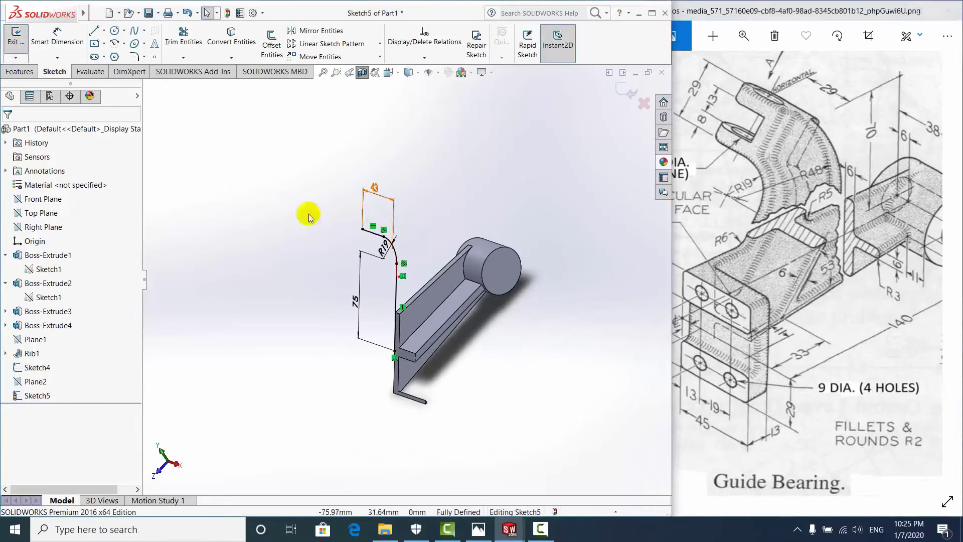
scroll(452, 258, "down", 3)
scroll(503, 280, "up", 2)
scroll(500, 264, "up", 1)
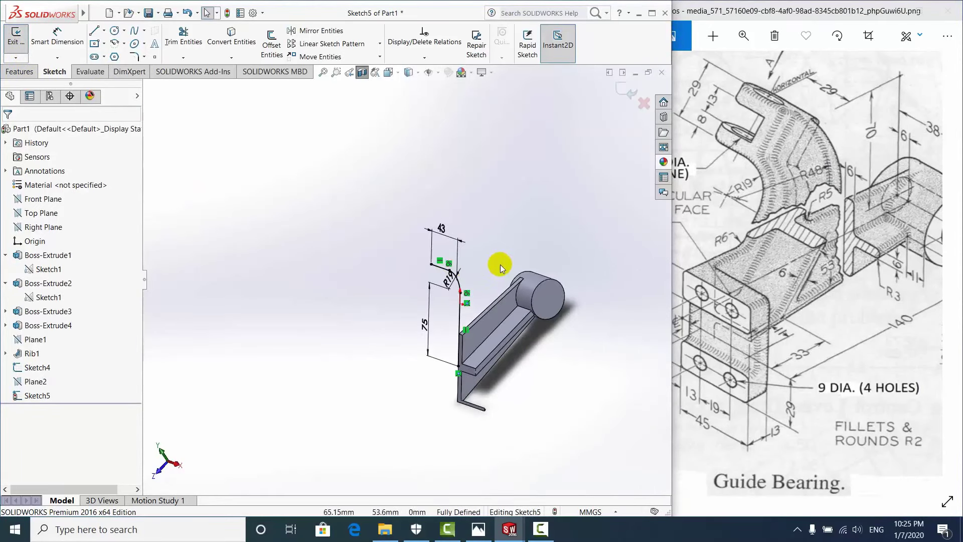
scroll(467, 303, "down", 2)
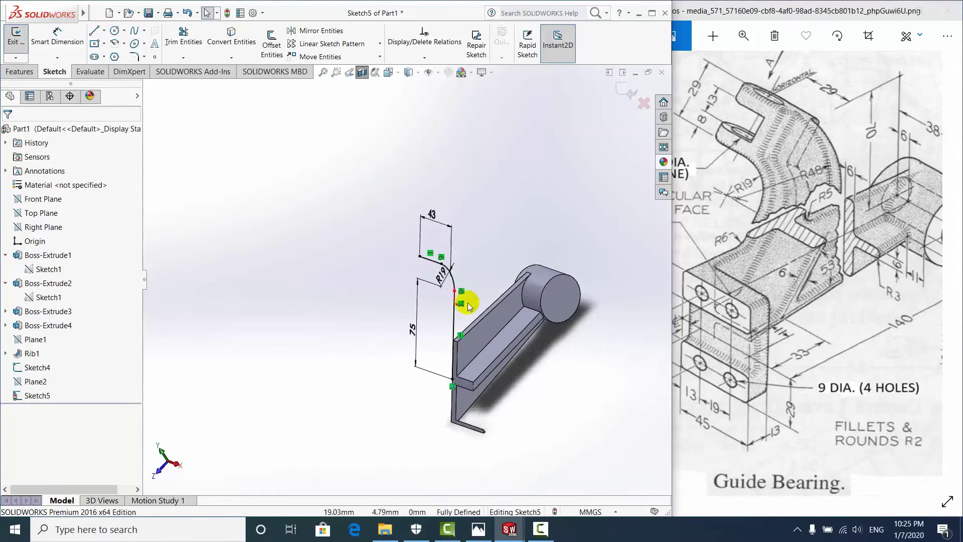
left_click(40, 396)
left_click(223, 192)
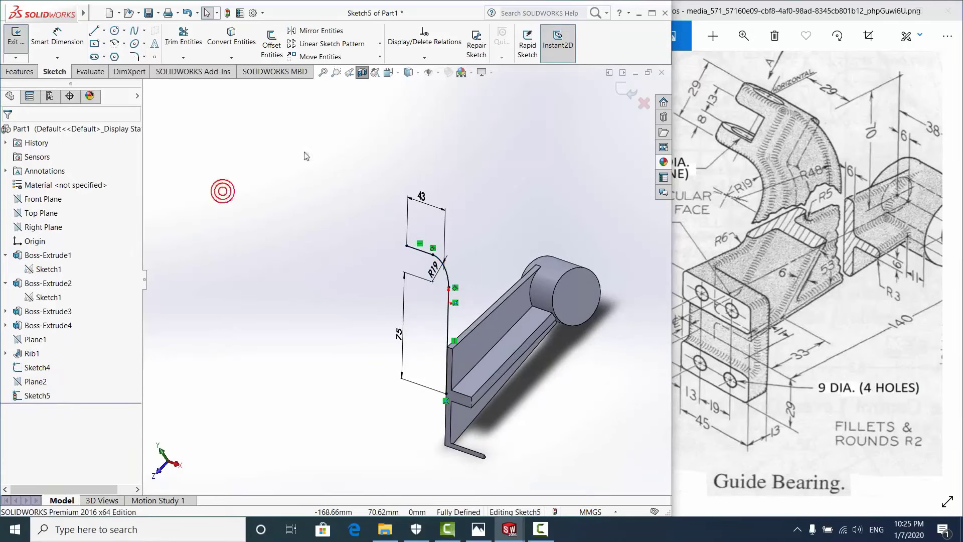
key("ctrl+8")
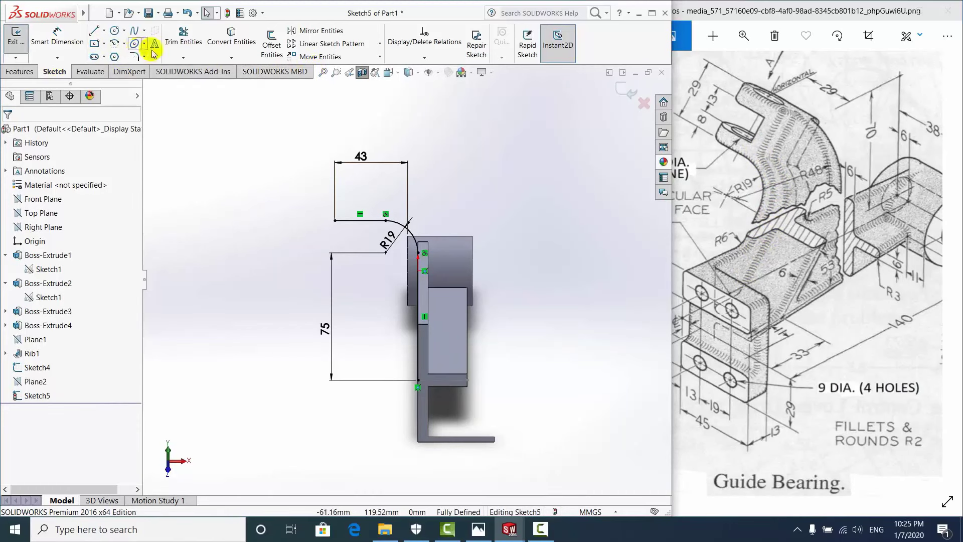
Offset the arm sketch chain by 6 mm to form the parallel outline
left_click(271, 57)
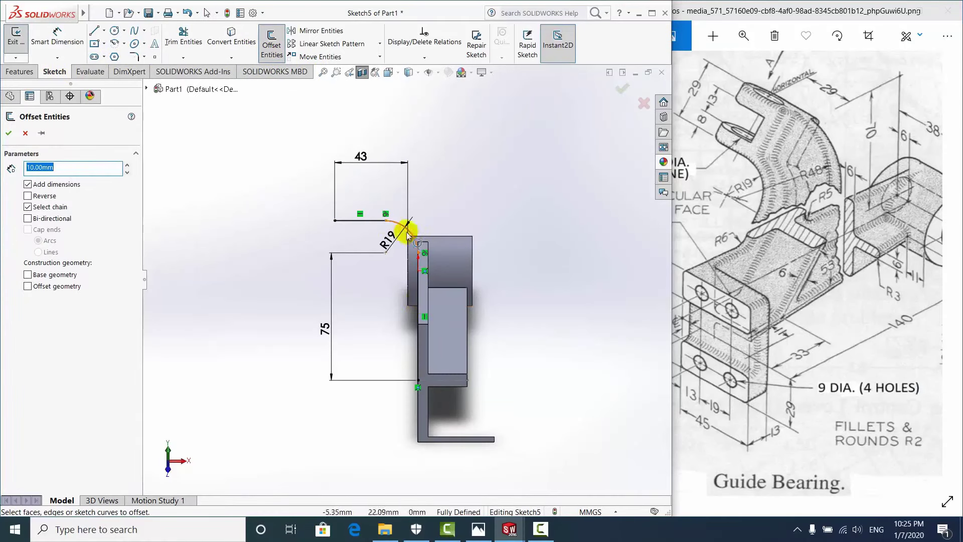
left_click(379, 223)
type("6")
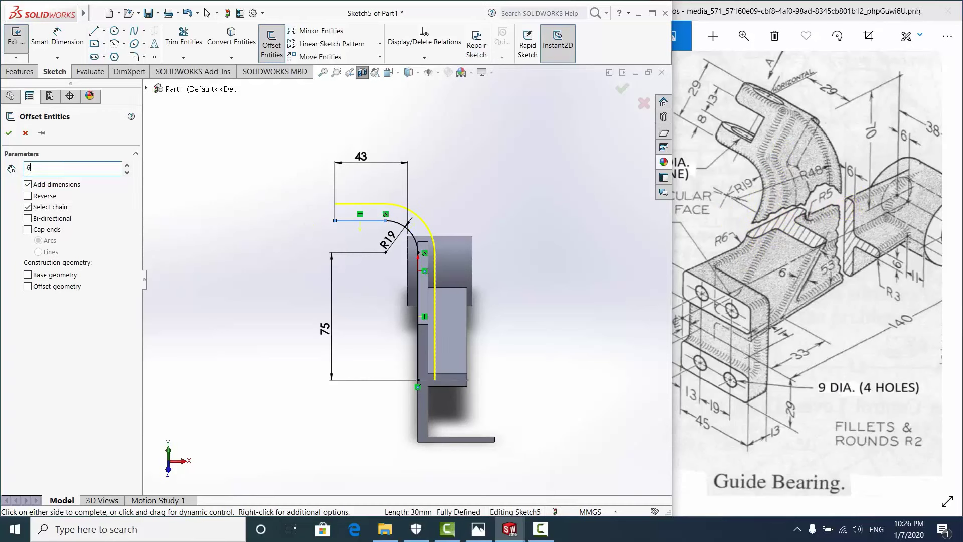
key("Return")
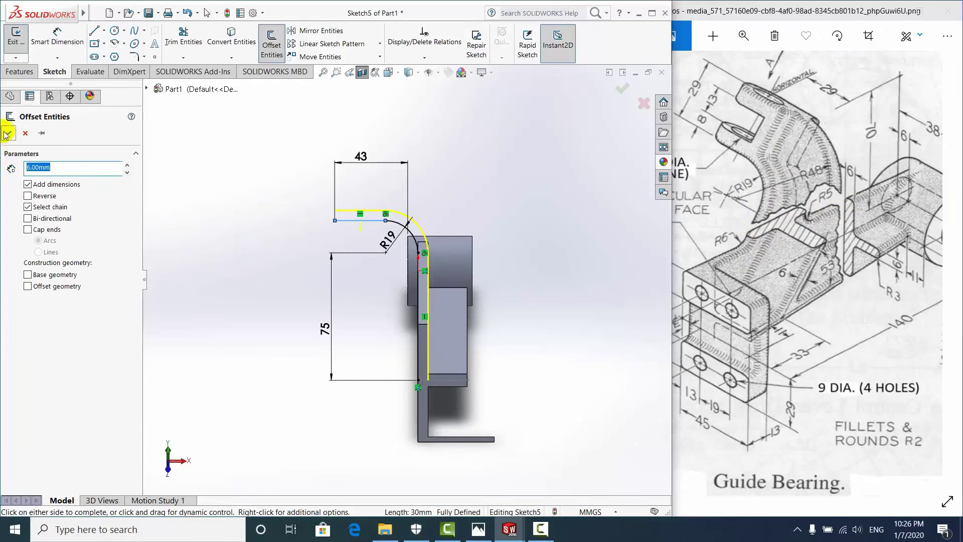
left_click(7, 134)
middle_click_drag(396, 289, 388, 352)
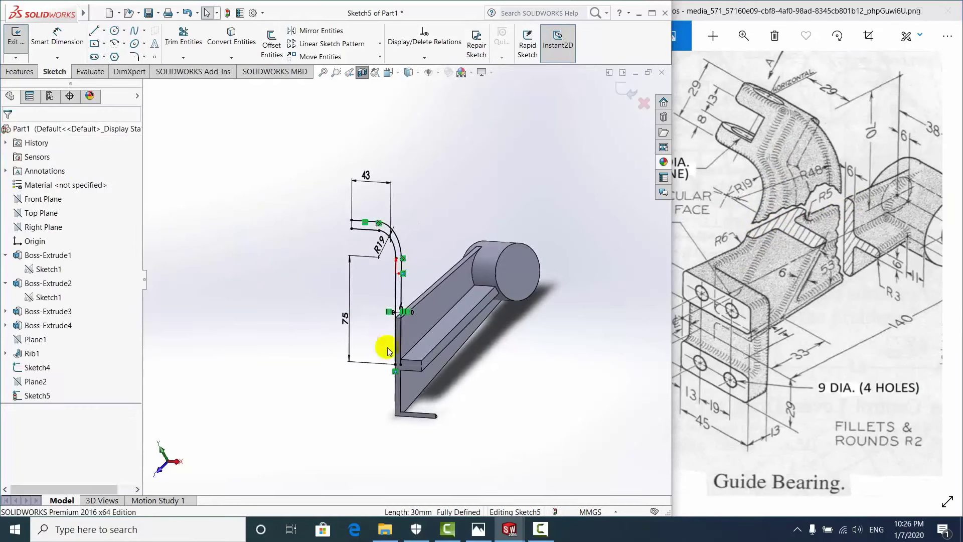
scroll(388, 352, "down", 5)
Draw short vertical lines closing the ends of the offset arm profile
left_click(94, 31)
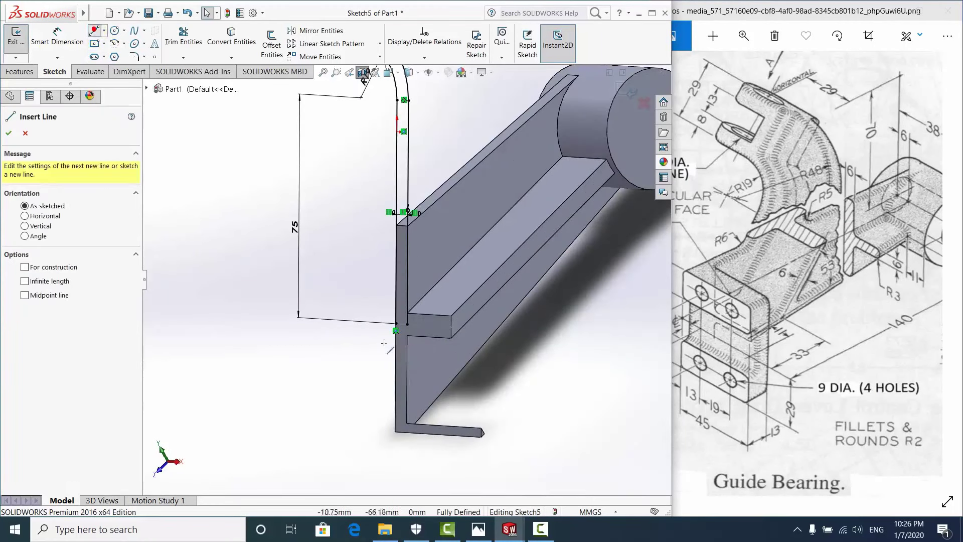
left_click(403, 327)
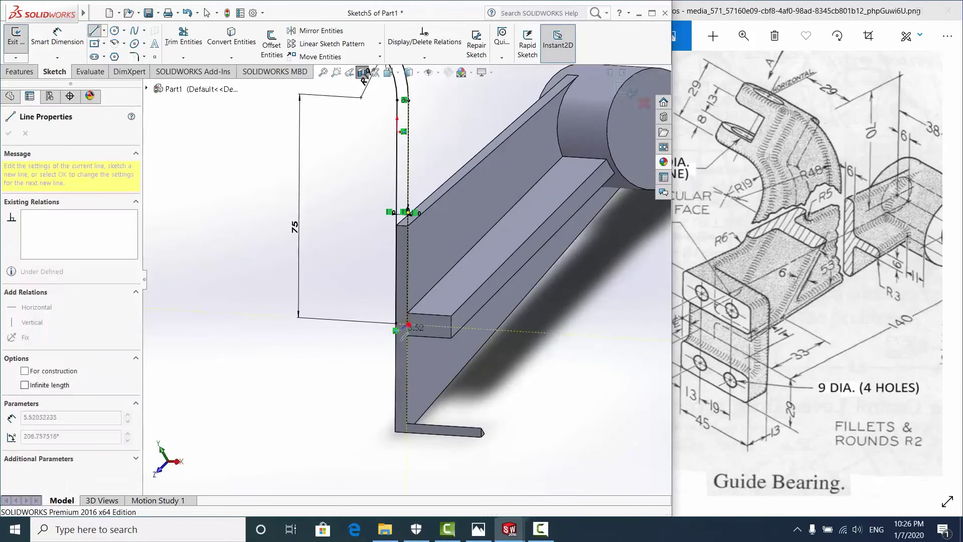
left_click(400, 257)
scroll(400, 257, "up", 3)
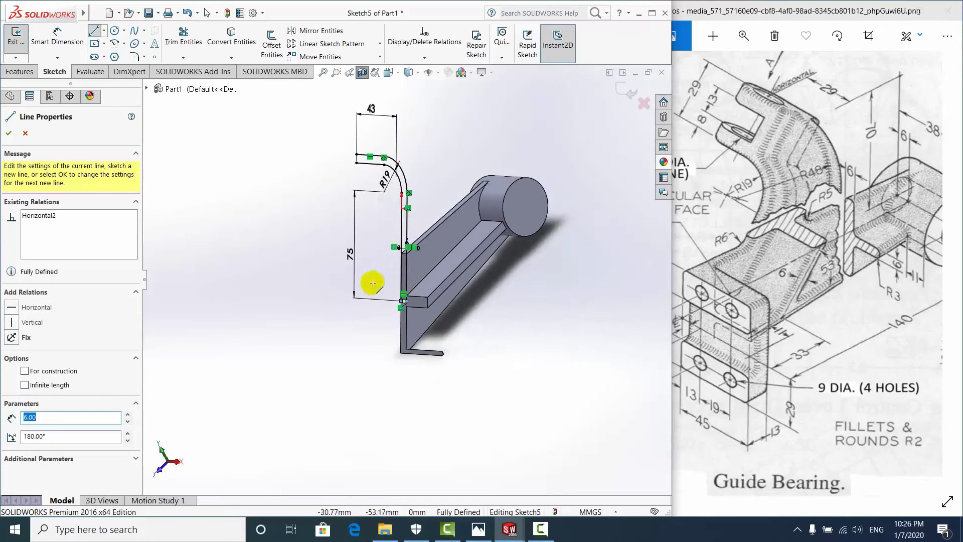
key("Escape")
scroll(355, 168, "down", 5)
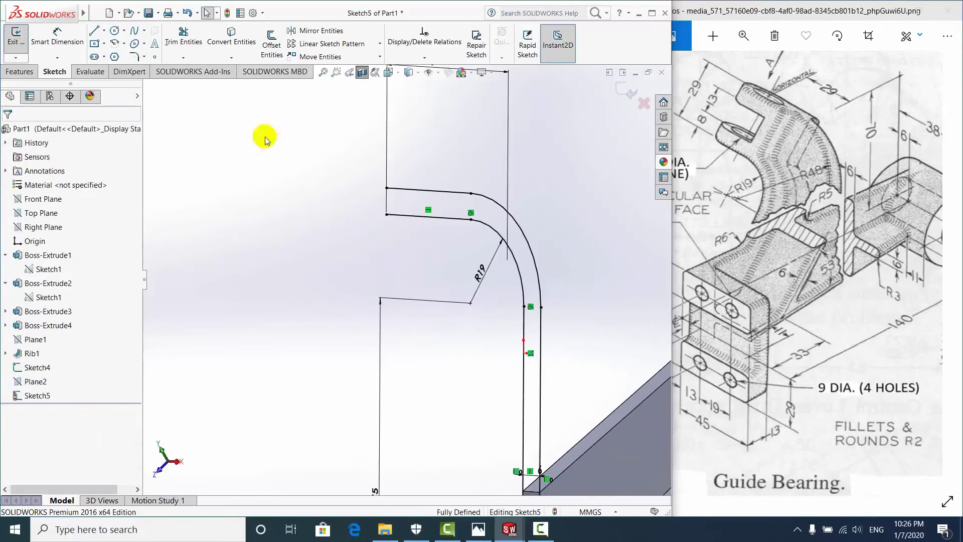
left_click(93, 32)
left_click(382, 211)
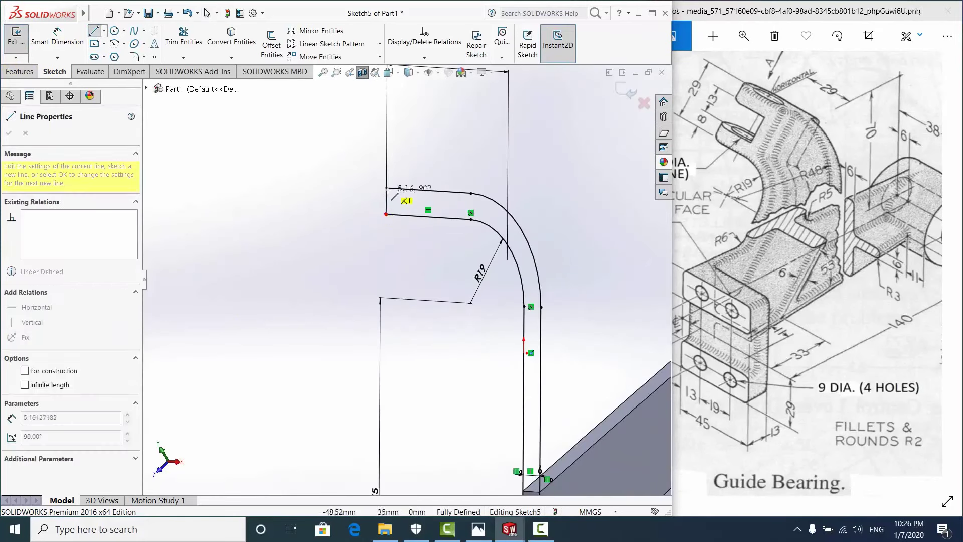
left_click(387, 188)
key("Escape")
Exit Sketch5 and orbit to see it against the 3D part
scroll(377, 253, "up", 2)
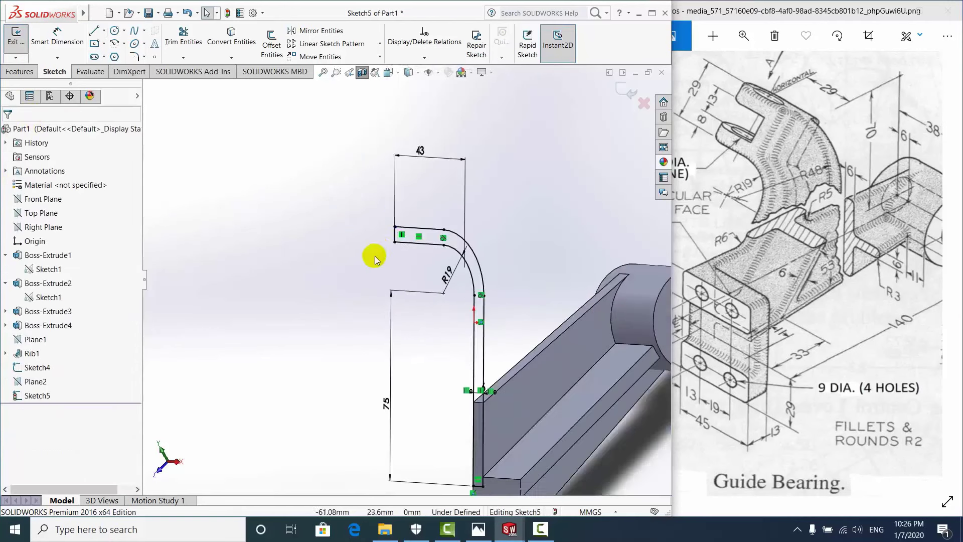
scroll(398, 263, "up", 2)
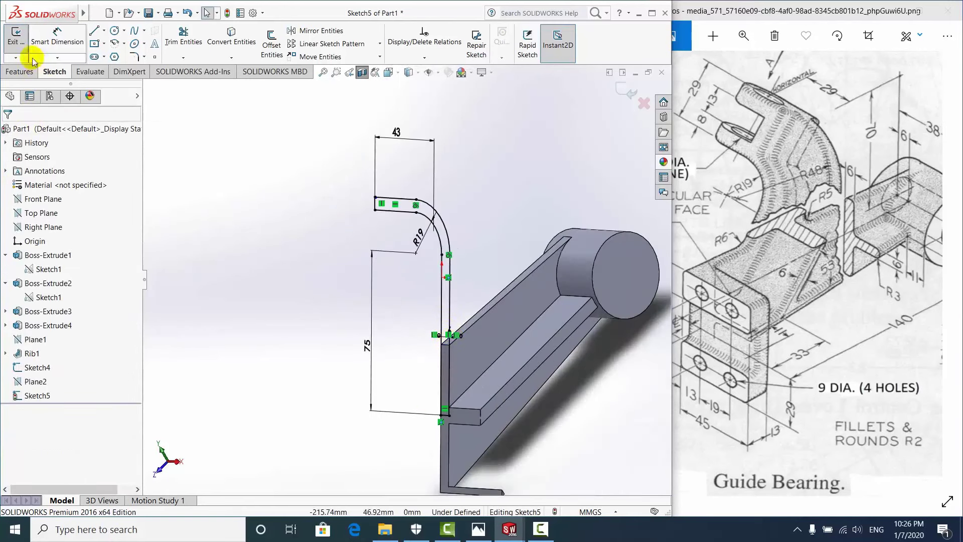
left_click(15, 40)
mouse_move(391, 251)
middle_mouse_down()
mouse_move(415, 266)
mouse_move(426, 296)
middle_mouse_up()
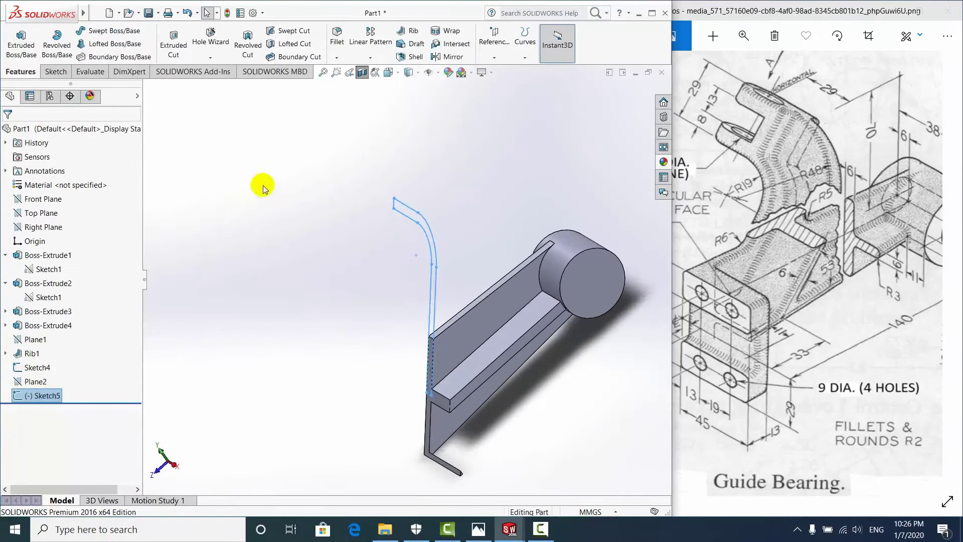
Start an extruded boss from the bent arm sketch, Sketch5, and inspect the preview
left_click(261, 184)
left_click(25, 44)
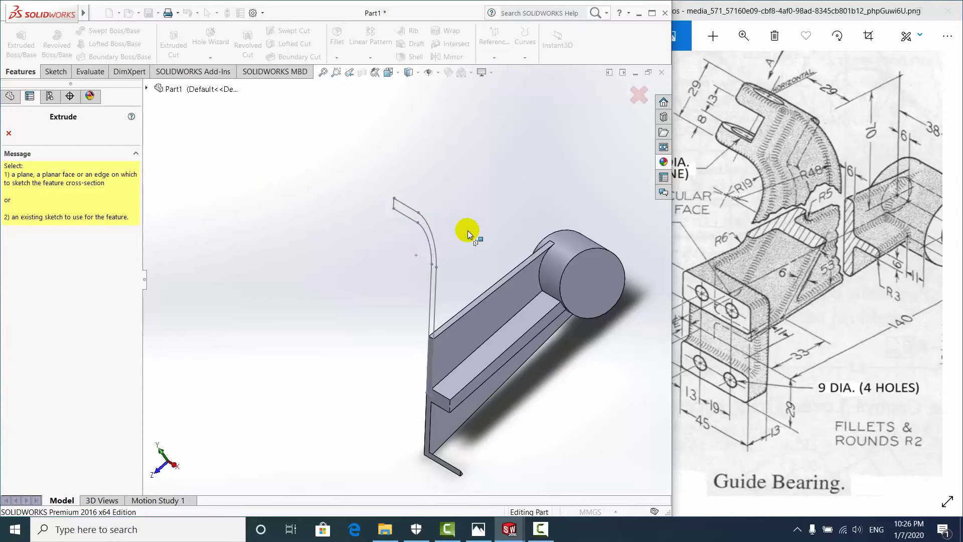
scroll(405, 213, "down", 3)
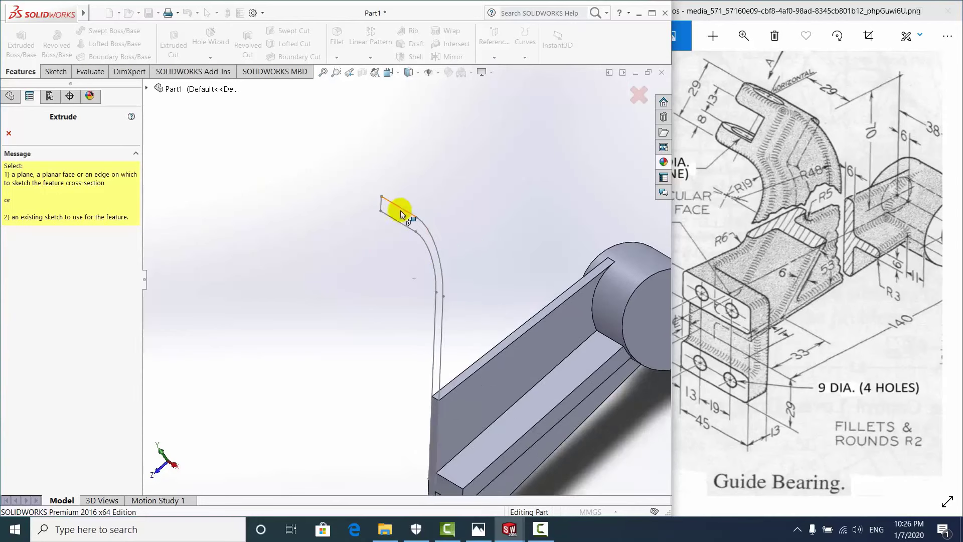
left_click(402, 209)
scroll(394, 291, "up", 3)
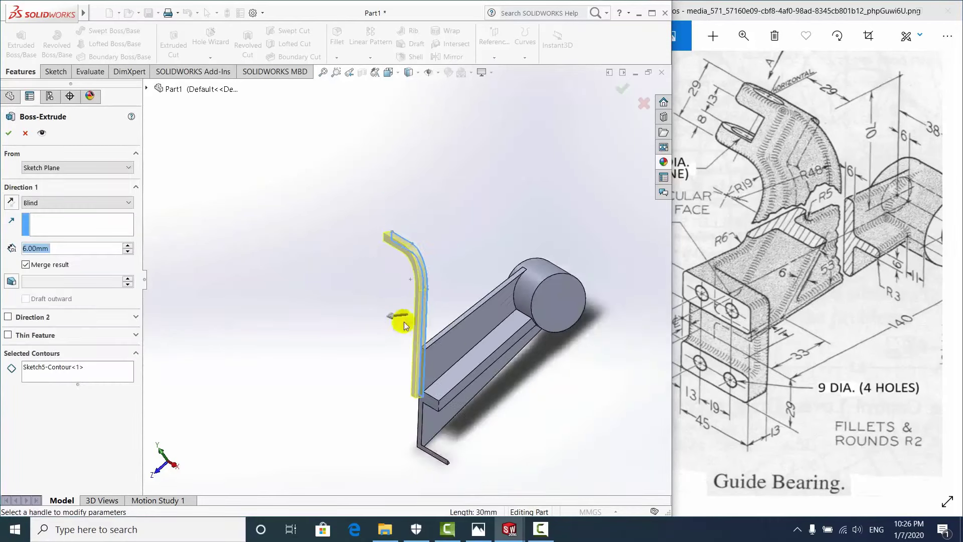
middle_click_drag(399, 317, 451, 348)
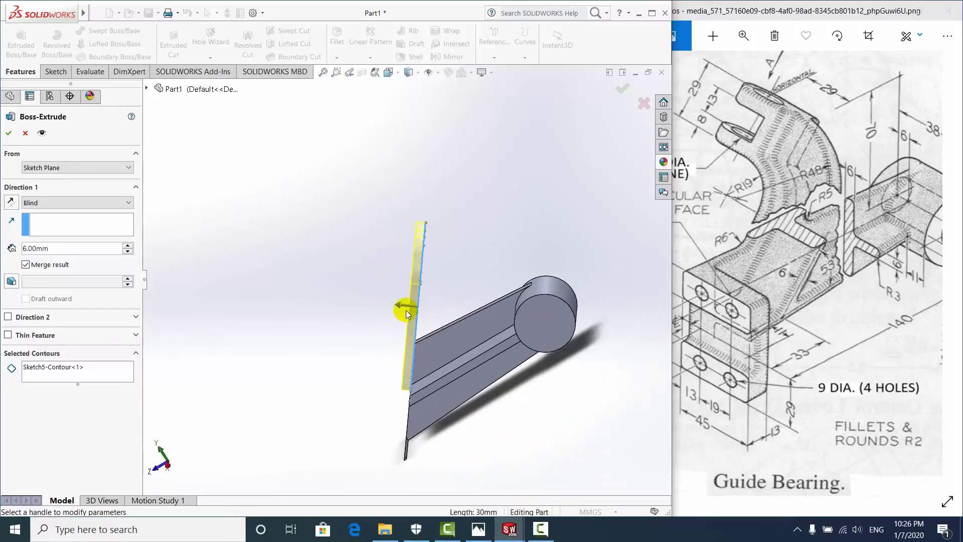
middle_click_drag(406, 310, 390, 284)
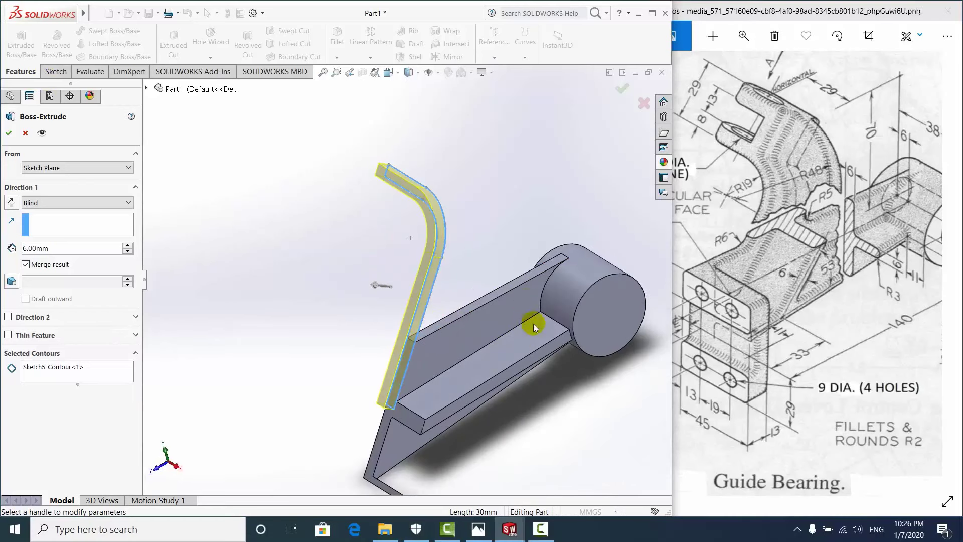
left_click(781, 236)
scroll(799, 251, "up", 3)
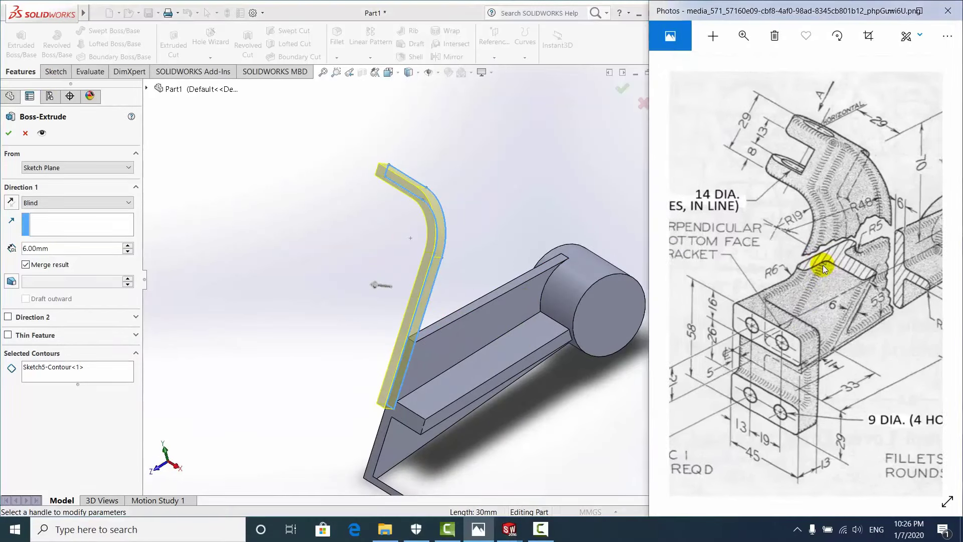
scroll(823, 265, "down", 2)
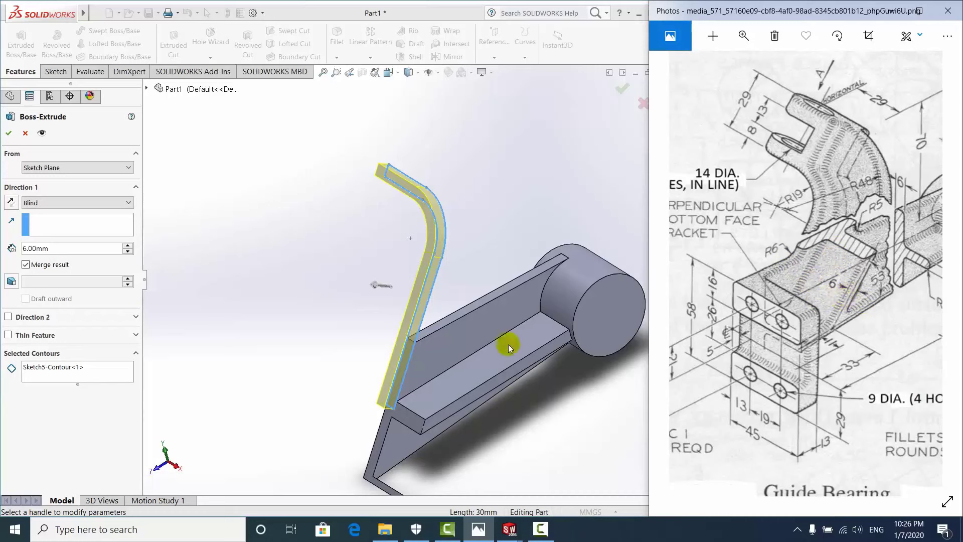
Set the extrusion to Mid Plane at 28 mm depth and accept Boss-Extrude5
left_click(54, 200)
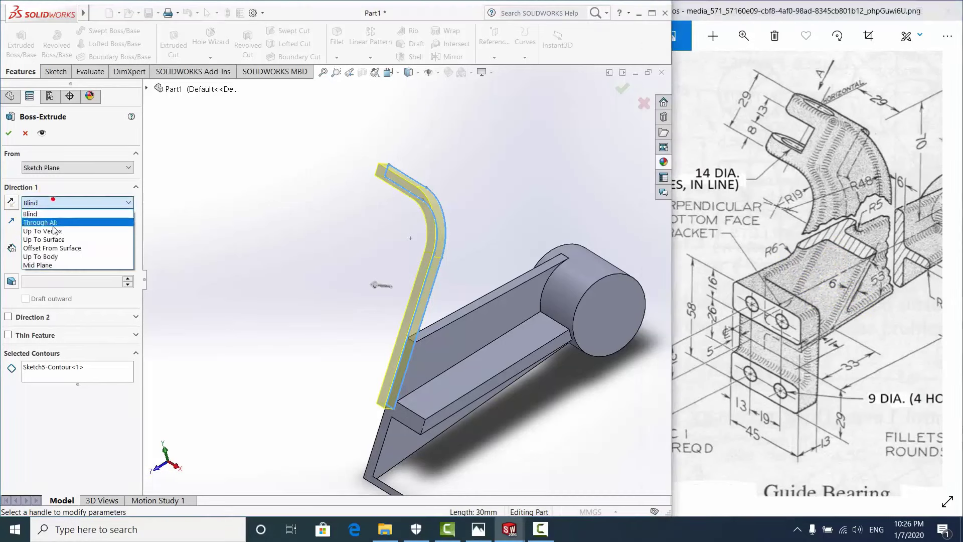
left_click(48, 264)
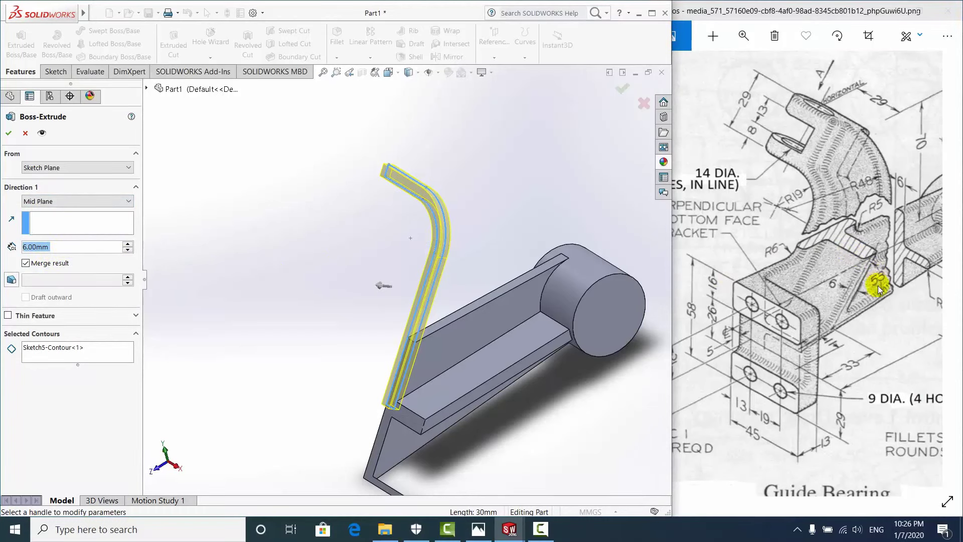
left_click_drag(878, 285, 769, 96)
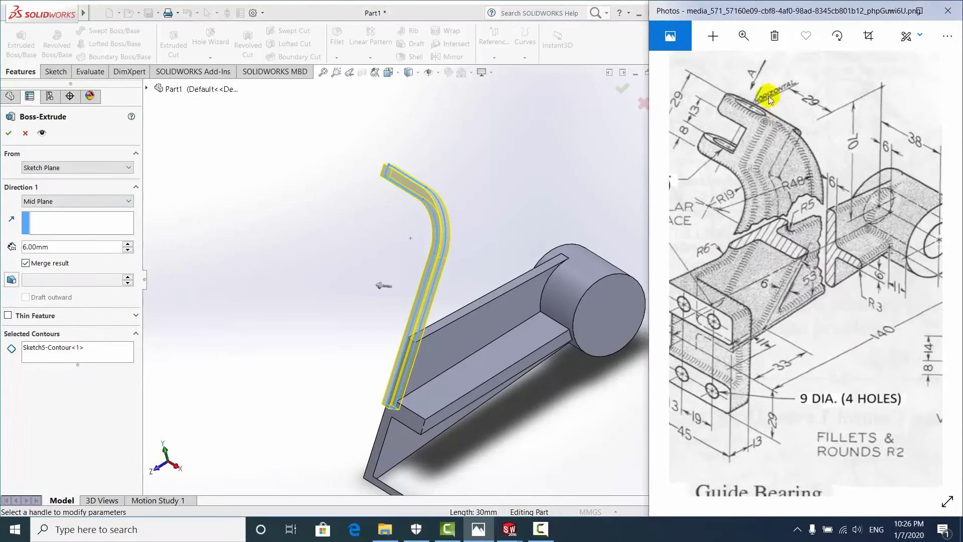
left_click_drag(903, 341, 758, 346)
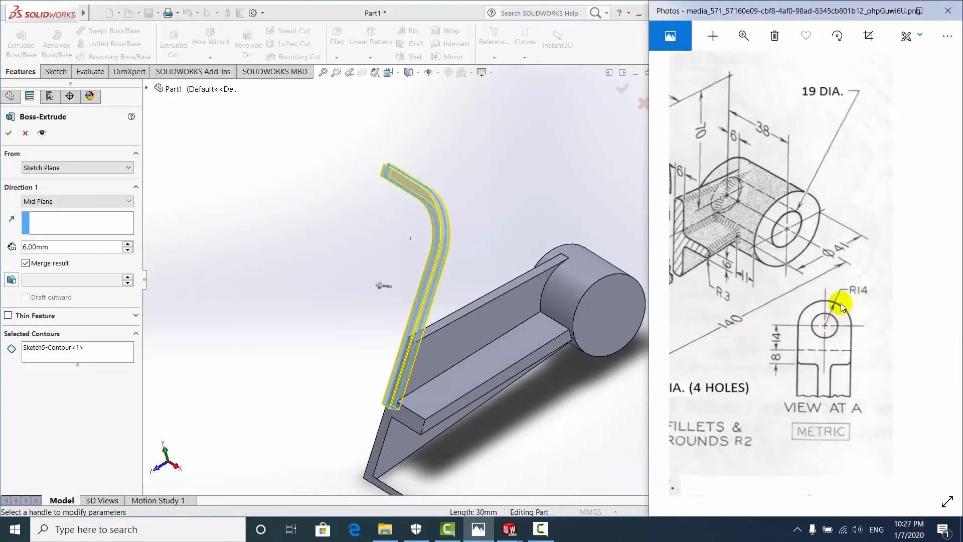
left_click(59, 247)
type("28")
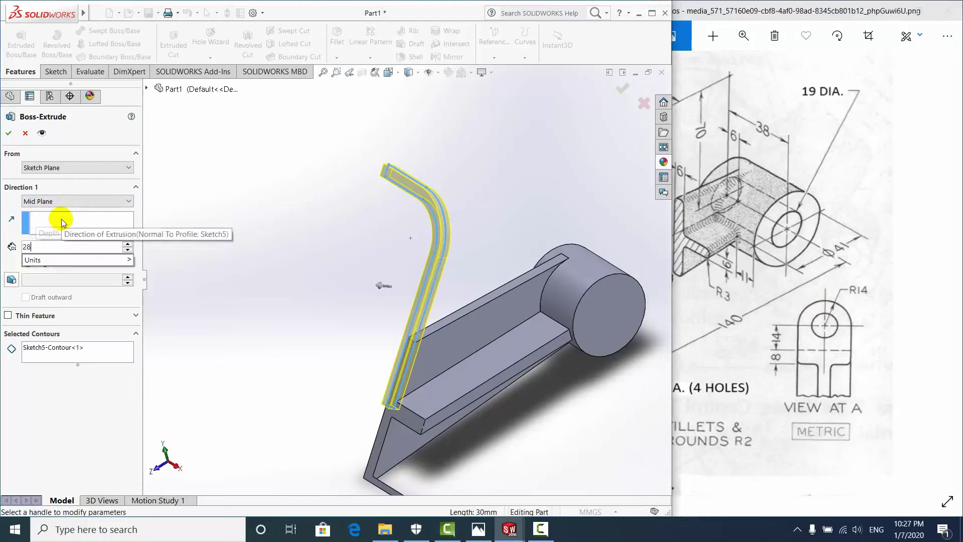
key("Return")
mouse_move(381, 274)
middle_mouse_down()
mouse_move(400, 296)
mouse_move(419, 237)
middle_mouse_up()
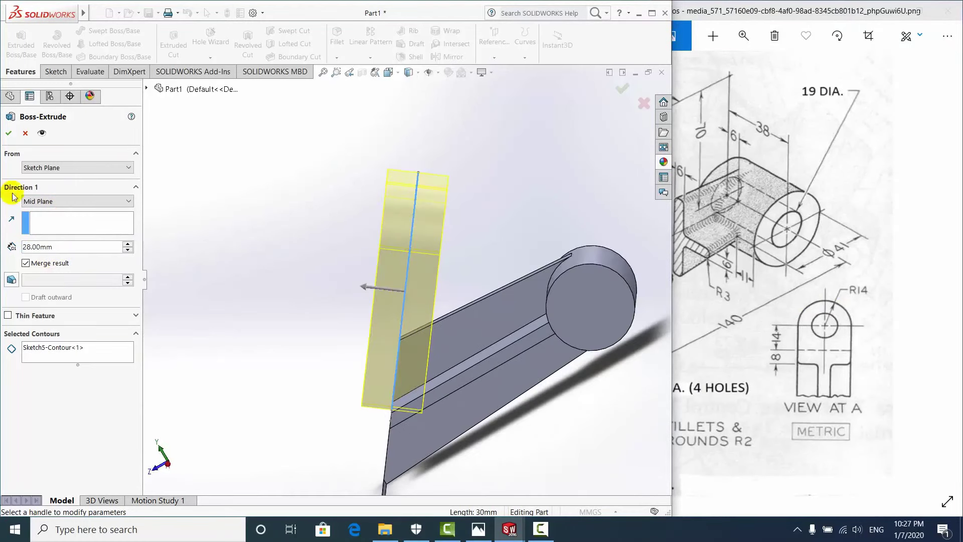
left_click(9, 133)
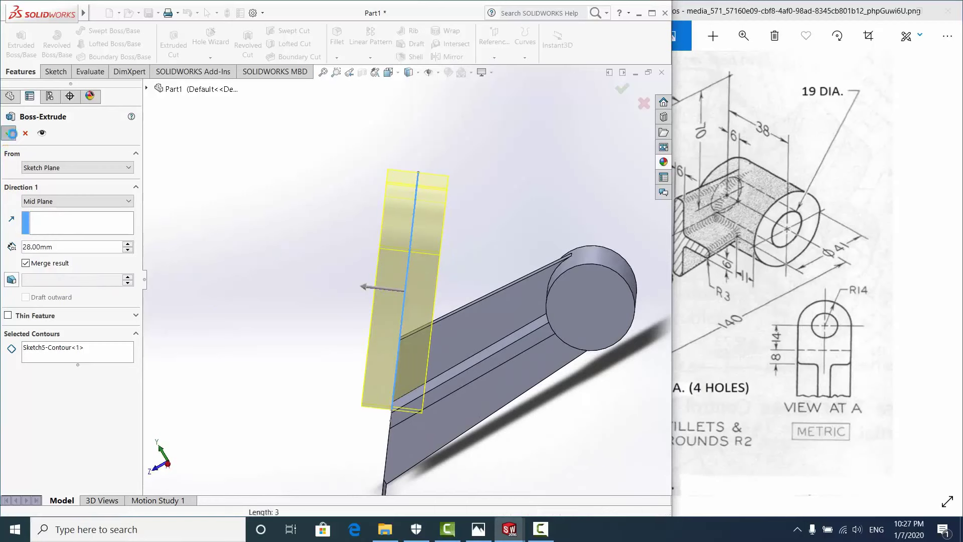
middle_click_drag(324, 275, 407, 297)
left_click(358, 254)
Dismiss the unsaved-document notice and select the flat top face of Boss-Extrude5
scroll(358, 253, "up", 3)
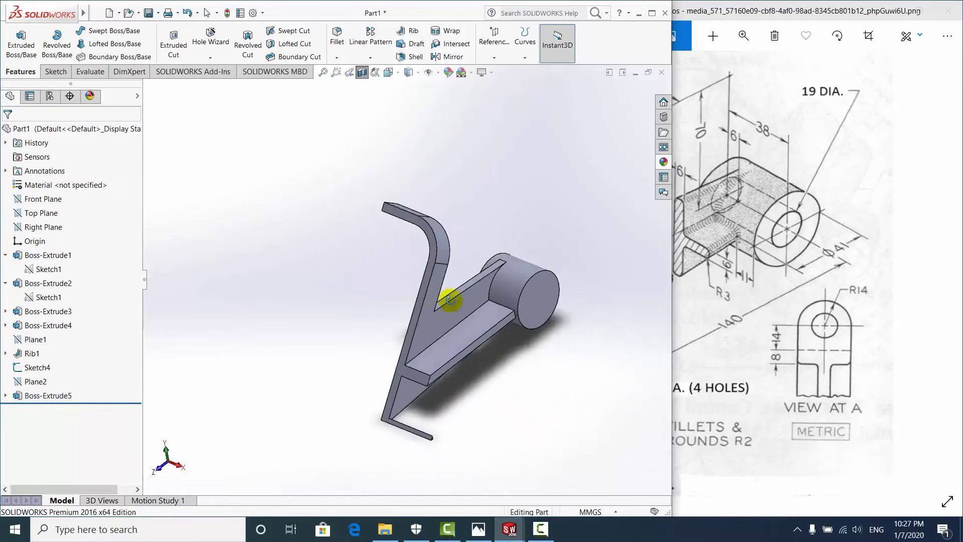
scroll(410, 246, "down", 2)
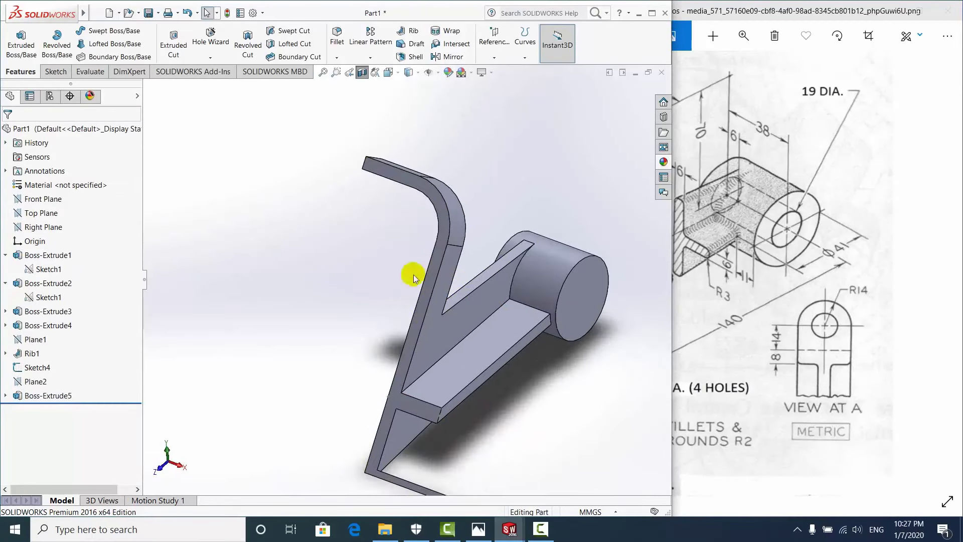
mouse_move(409, 315)
middle_mouse_down()
mouse_move(376, 310)
mouse_move(370, 322)
mouse_move(402, 386)
mouse_move(370, 318)
mouse_move(259, 318)
mouse_move(424, 366)
mouse_move(366, 219)
mouse_move(344, 340)
mouse_move(413, 353)
mouse_move(398, 334)
middle_mouse_up()
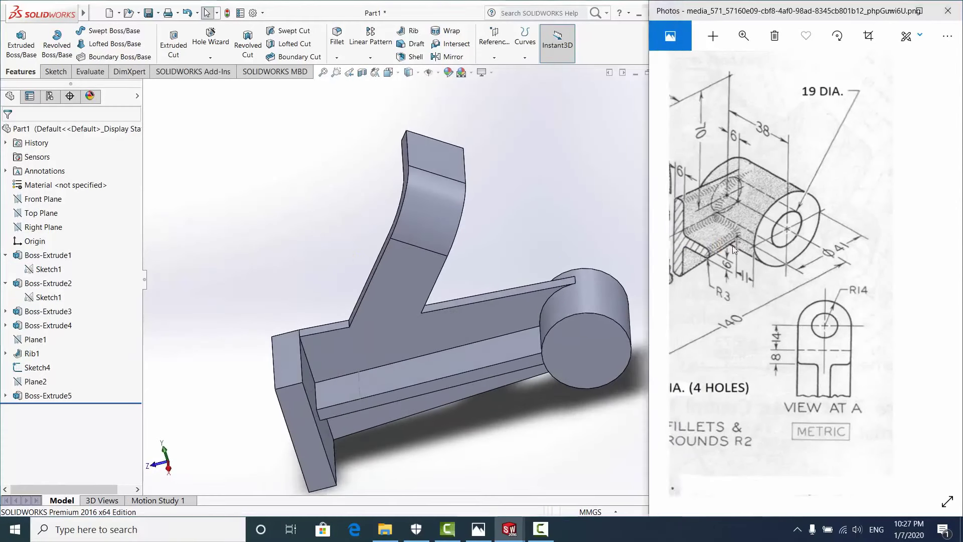
mouse_move(658, 261)
left_mouse_down()
mouse_move(845, 278)
mouse_move(689, 249)
left_mouse_up()
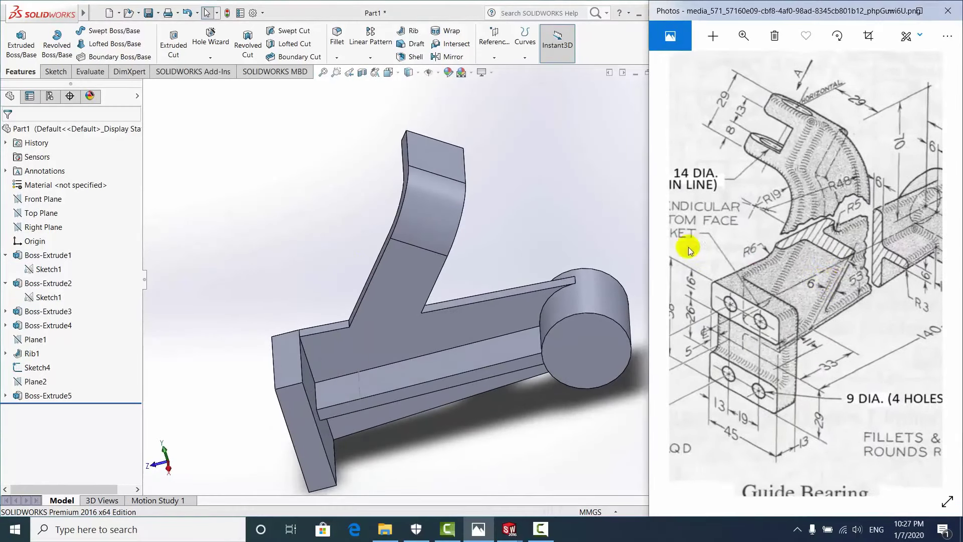
mouse_move(479, 253)
middle_mouse_down()
mouse_move(502, 254)
mouse_move(502, 322)
mouse_move(470, 262)
mouse_move(512, 286)
middle_mouse_up()
left_click(650, 442)
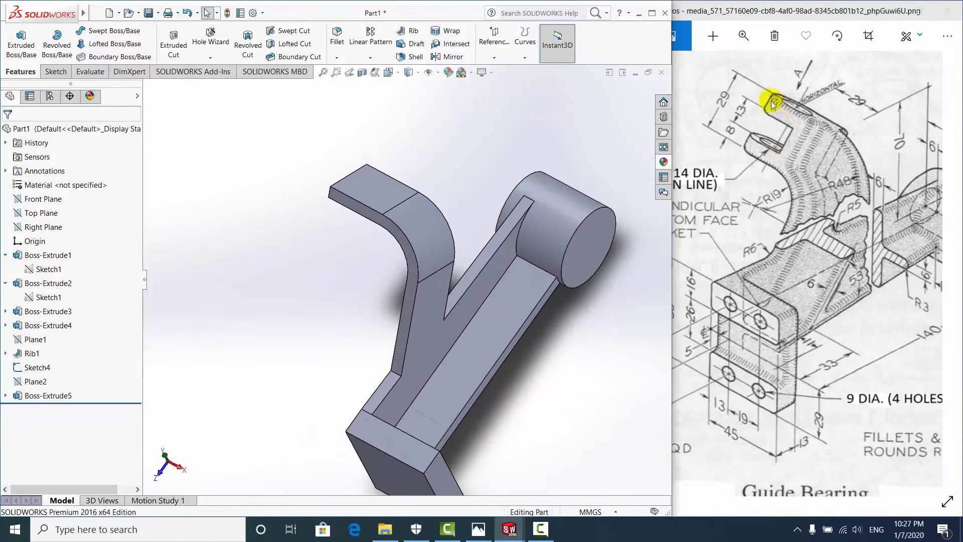
left_click(382, 189)
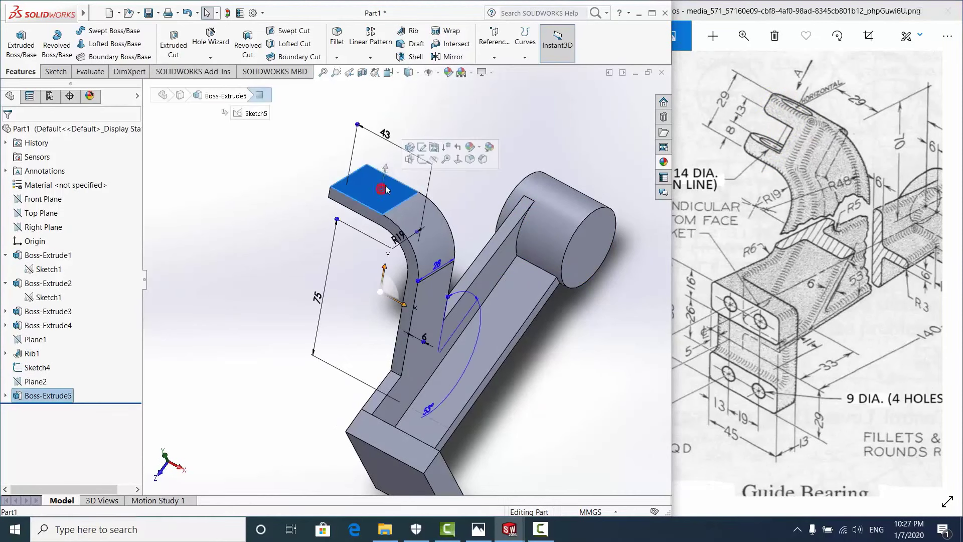
Open a new sketch on the arm's top face, viewed normal to it
left_click(421, 159)
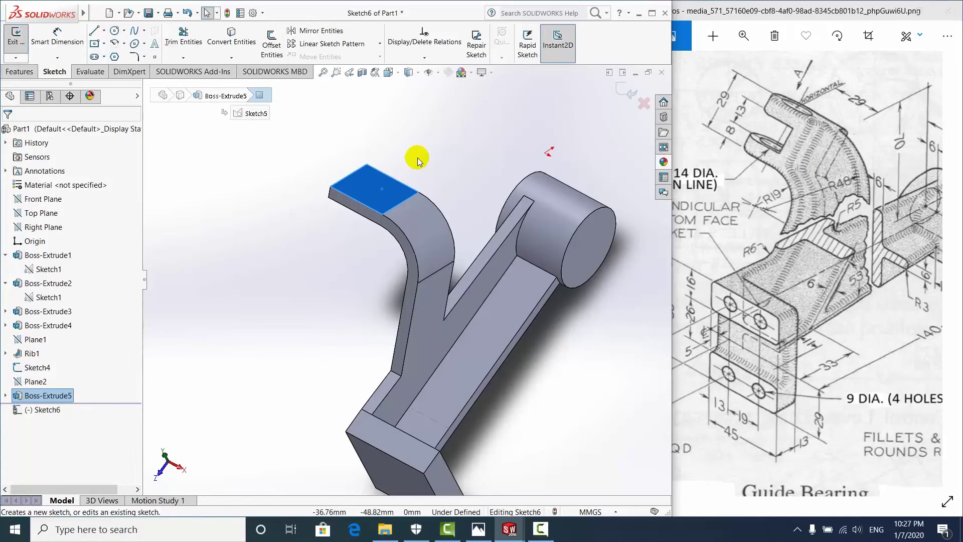
left_click(312, 251)
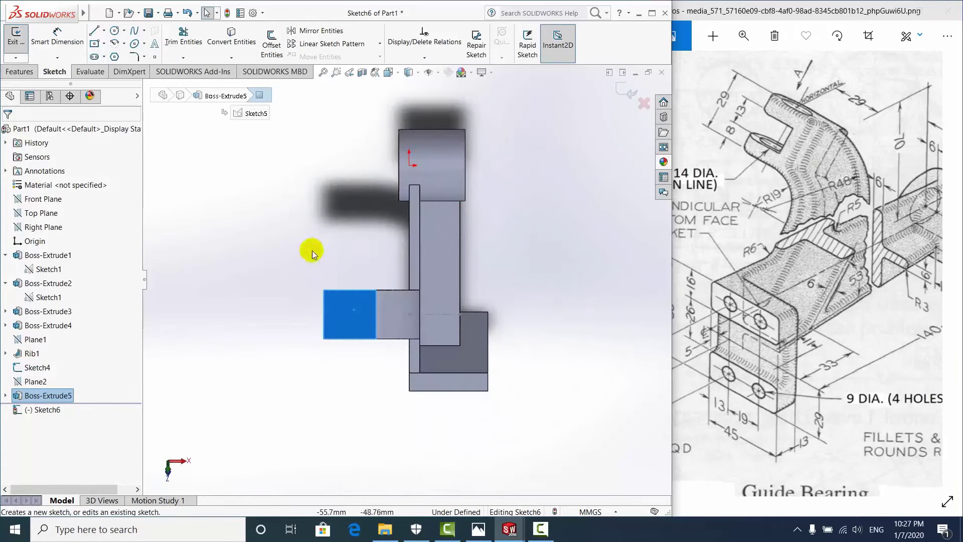
scroll(373, 320, "down", 2)
left_click_drag(799, 194, 798, 245)
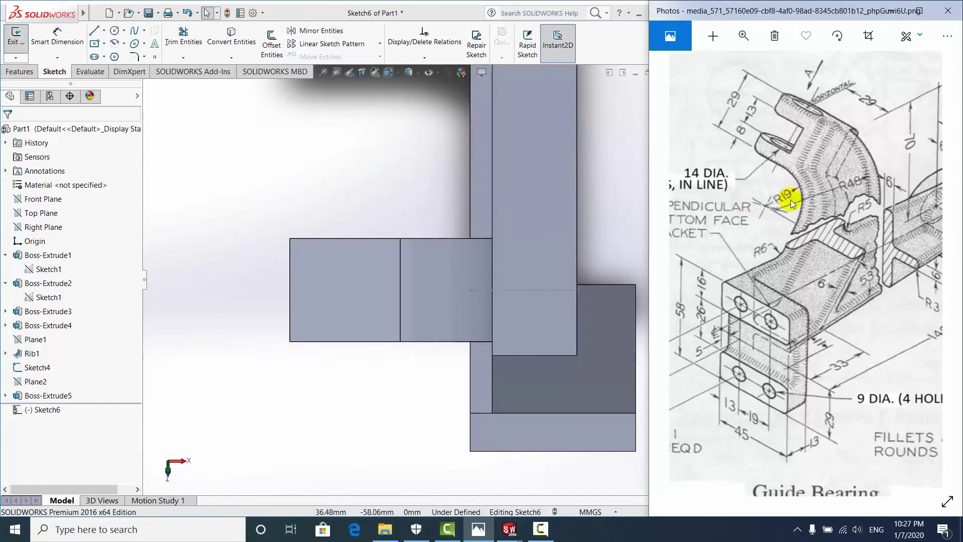
left_click_drag(786, 199, 730, 211)
left_click(816, 246)
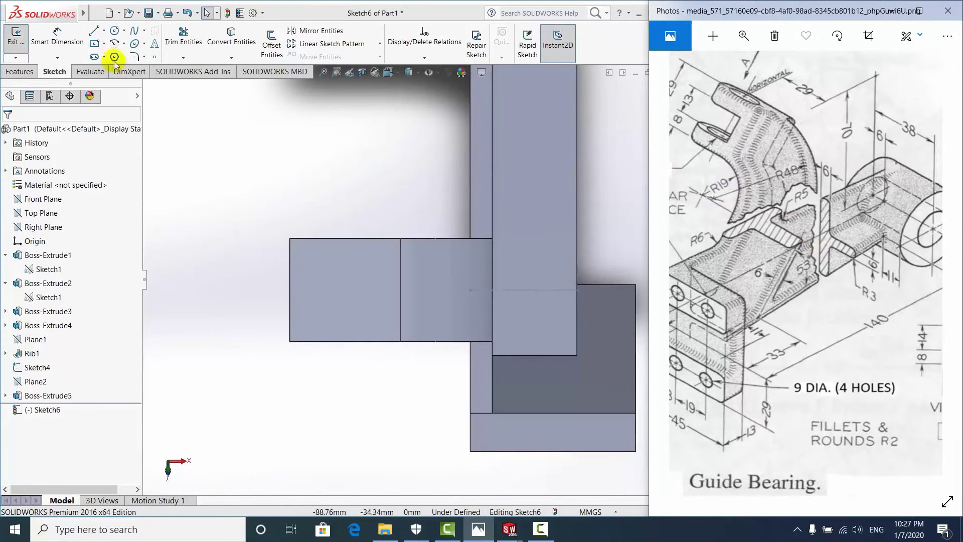
Draw a corner rectangle over the top face outline and deselect it
left_click(103, 47)
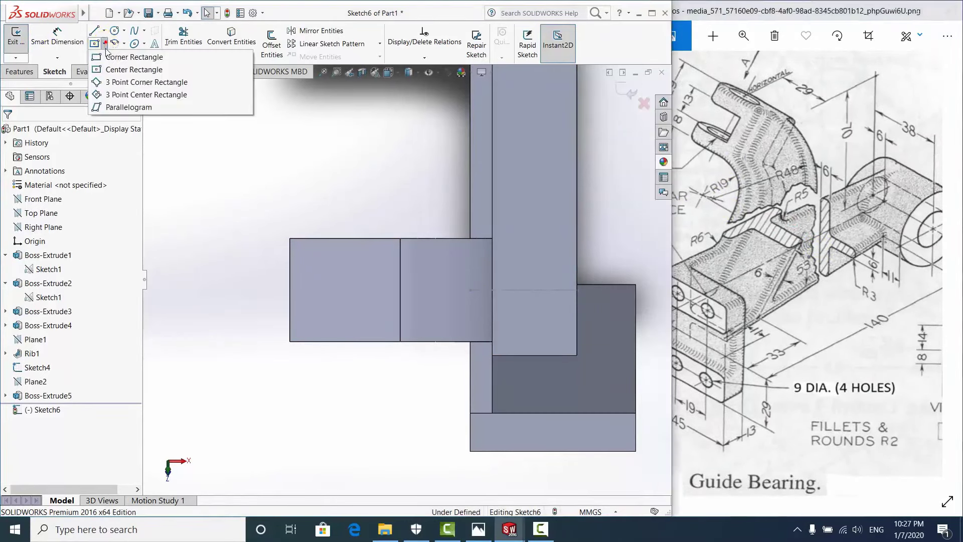
left_click(121, 60)
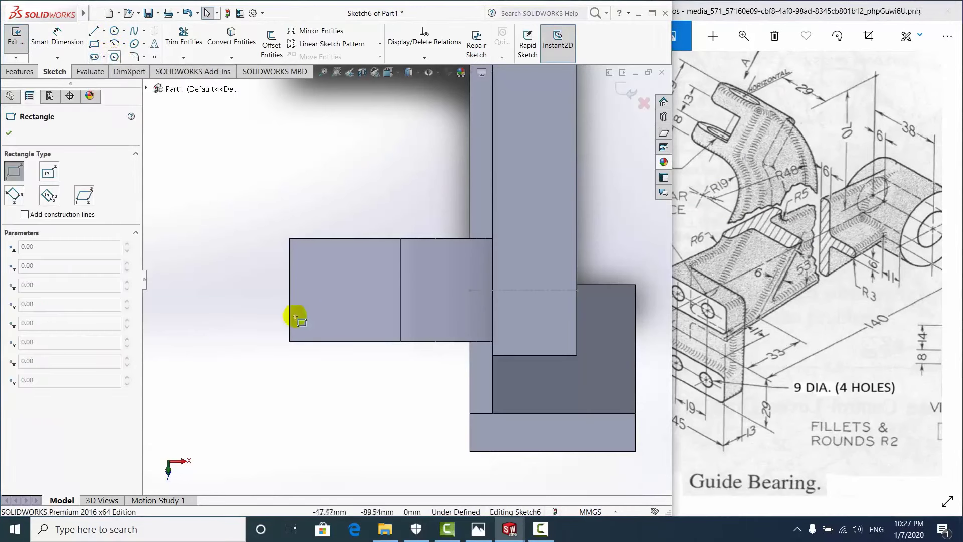
left_click(447, 239)
right_click(400, 175)
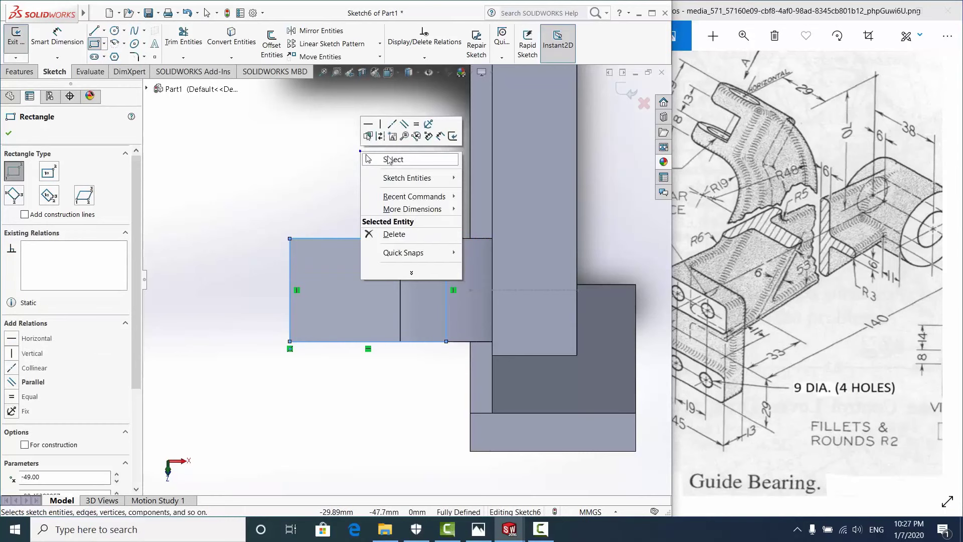
left_click(166, 146)
key("Escape")
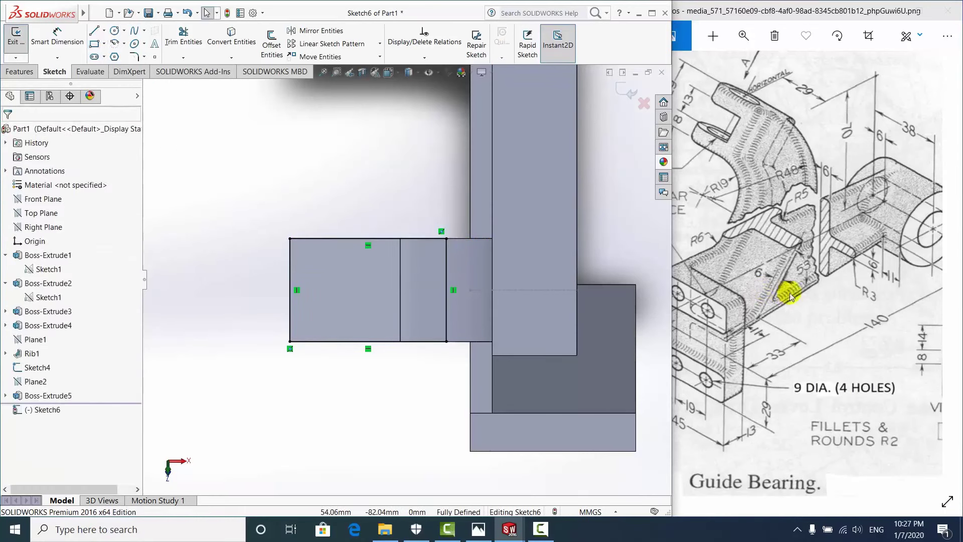
Pan the reference drawing to the 19 DIA boss and View at A
left_click(757, 296)
left_click_drag(956, 367, 849, 366)
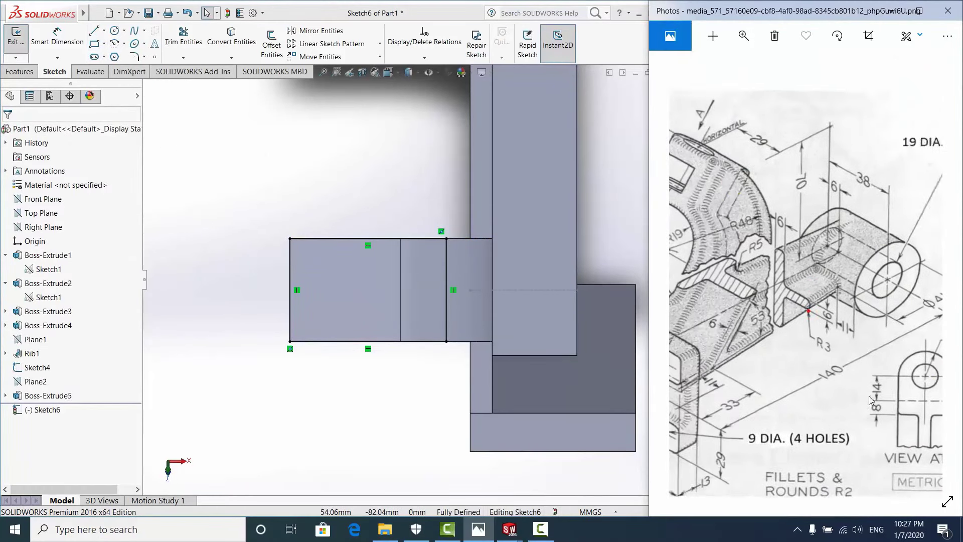
left_click_drag(831, 291, 779, 264)
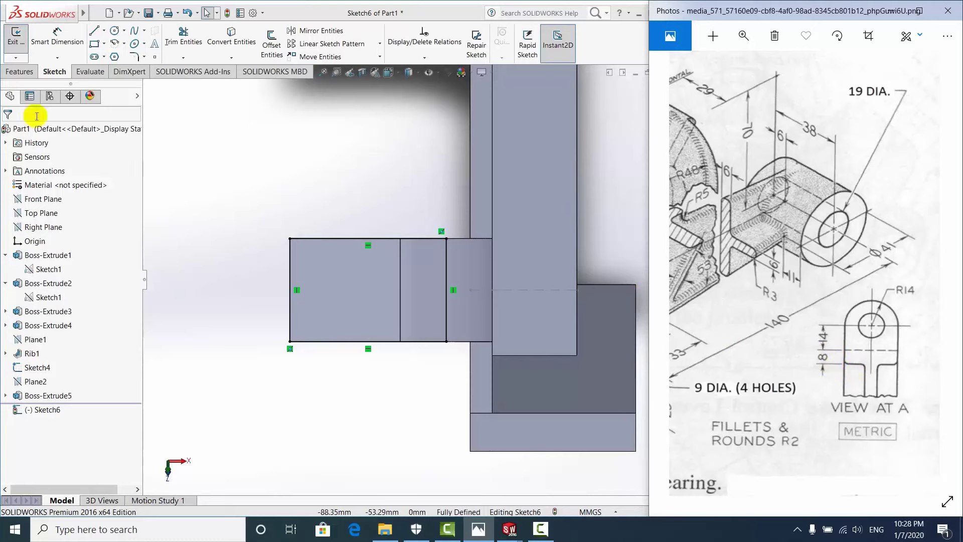
Try dimensioning the sketch edges, cancelling the over-defining 42.50 dimension
left_click(56, 37)
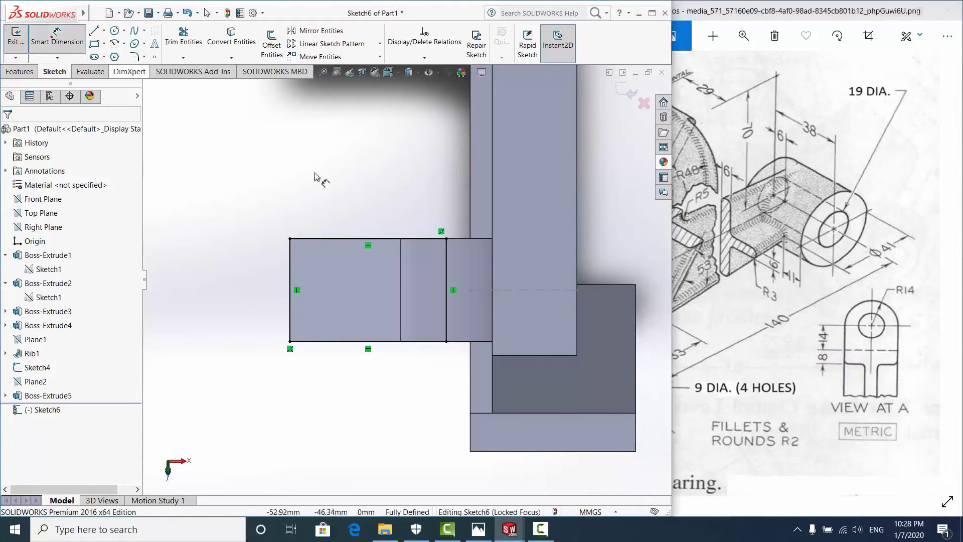
left_click(447, 271)
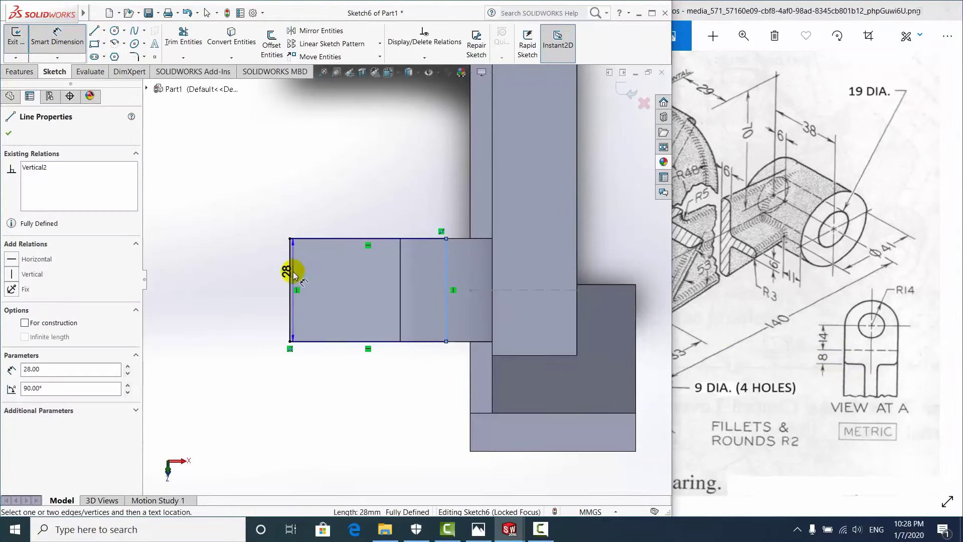
left_click(290, 269)
left_click(350, 195)
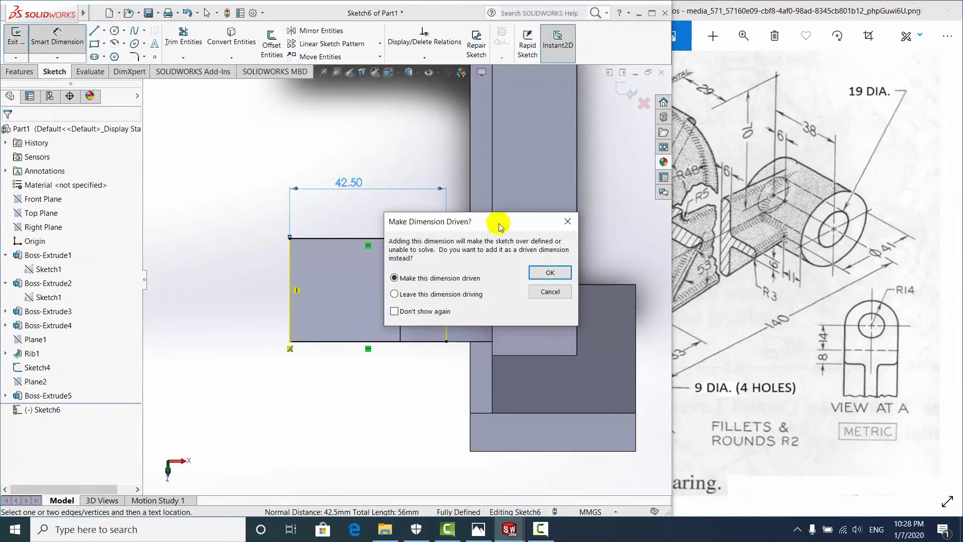
left_click(545, 297)
middle_click_drag(458, 254, 402, 202)
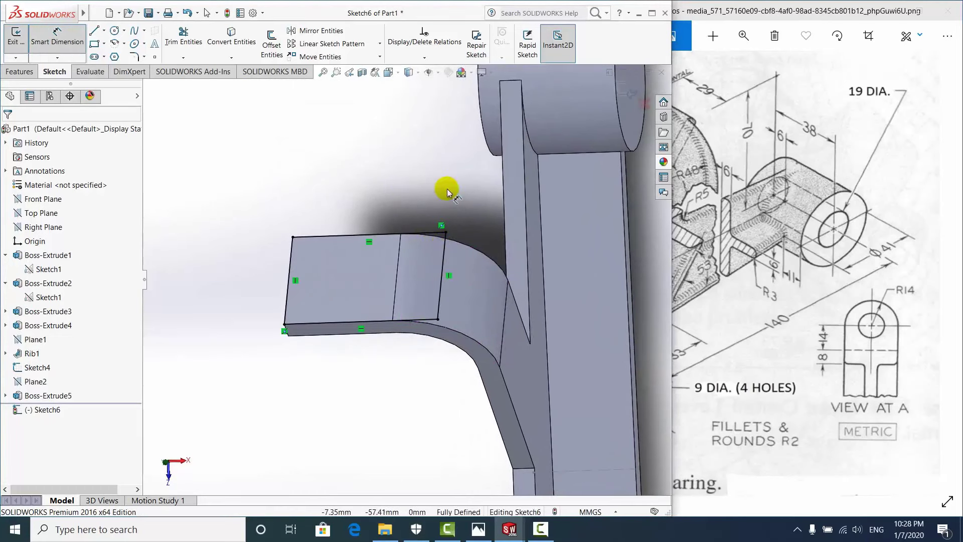
key("Escape")
Cancel another redundant 42.50 dimension and undo to remove the old sketch lines
left_click(445, 265)
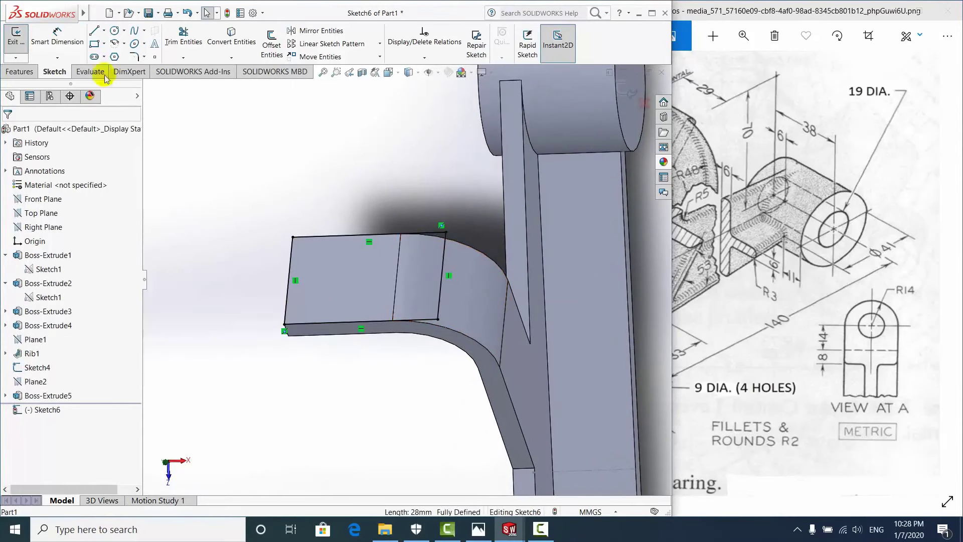
left_click(58, 37)
left_click(409, 206)
left_click(409, 204)
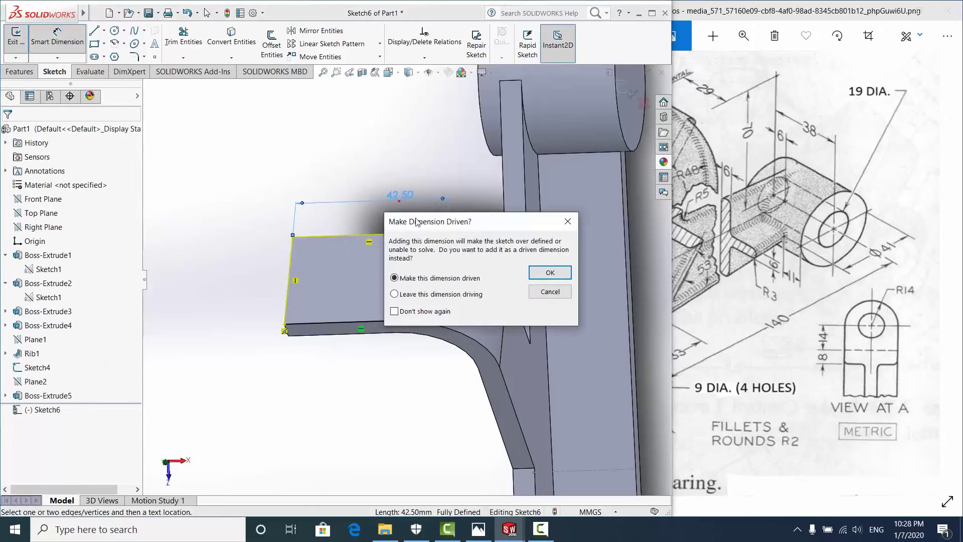
left_click(546, 293)
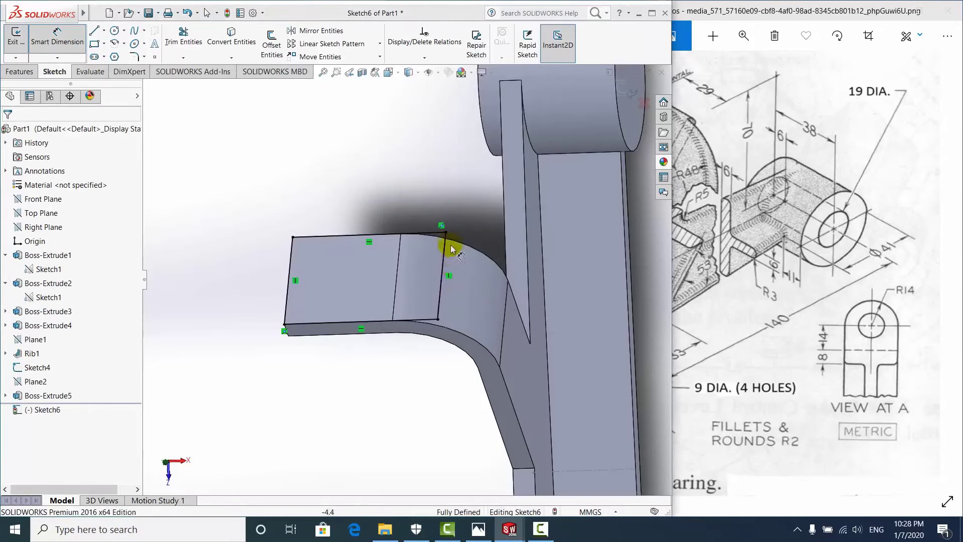
left_click(444, 273)
key("Escape")
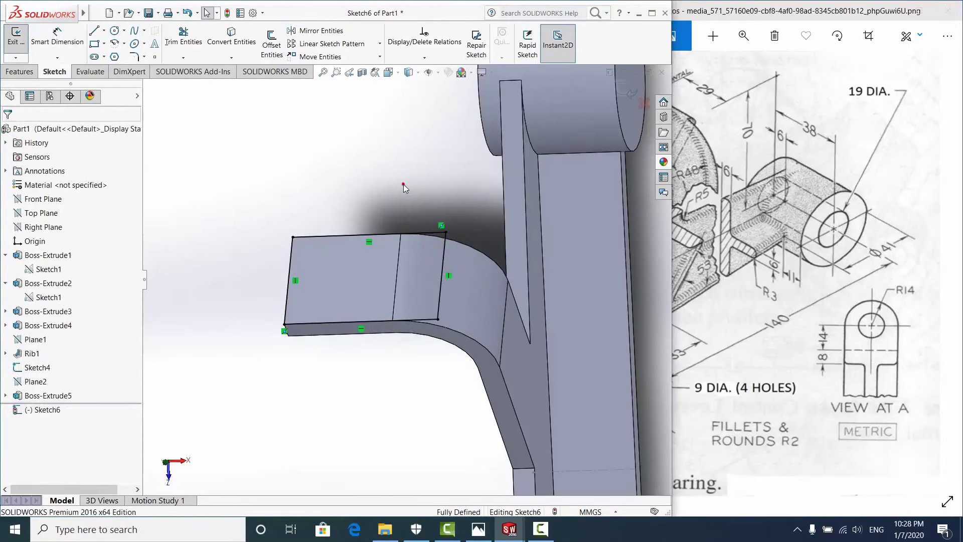
left_click(402, 181)
key("ctrl+z")
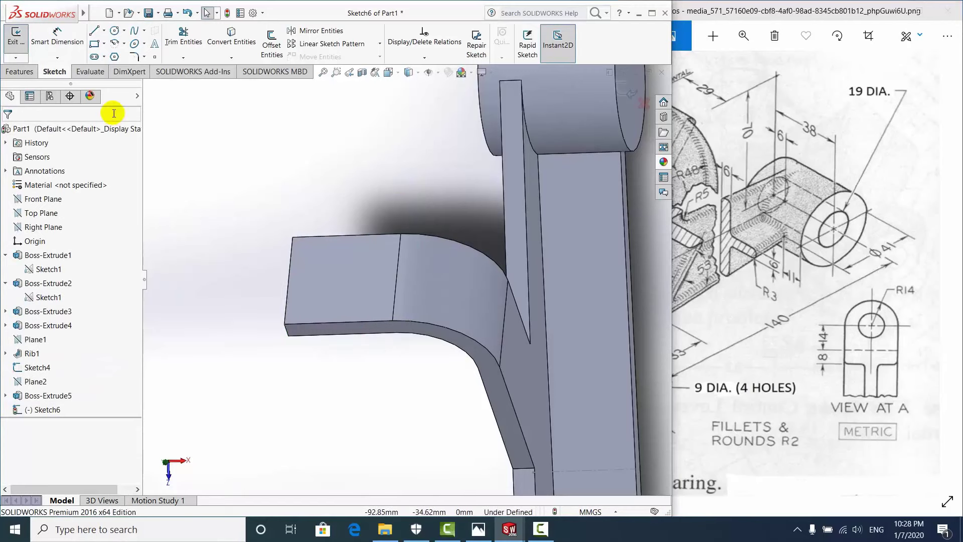
Draw a new corner rectangle across the top block face
left_click(94, 43)
left_click(285, 321)
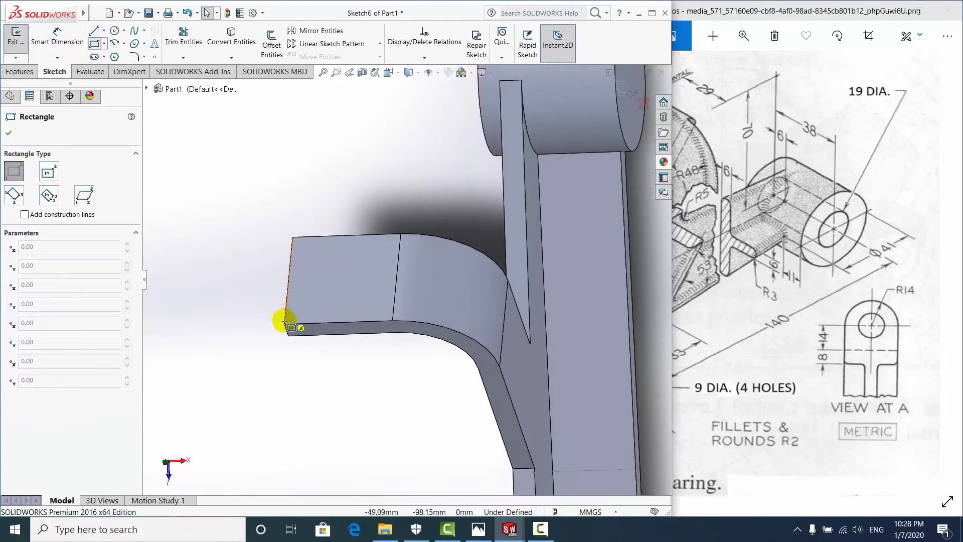
mouse_move(283, 323)
left_mouse_down()
mouse_move(469, 232)
mouse_move(381, 231)
left_mouse_up()
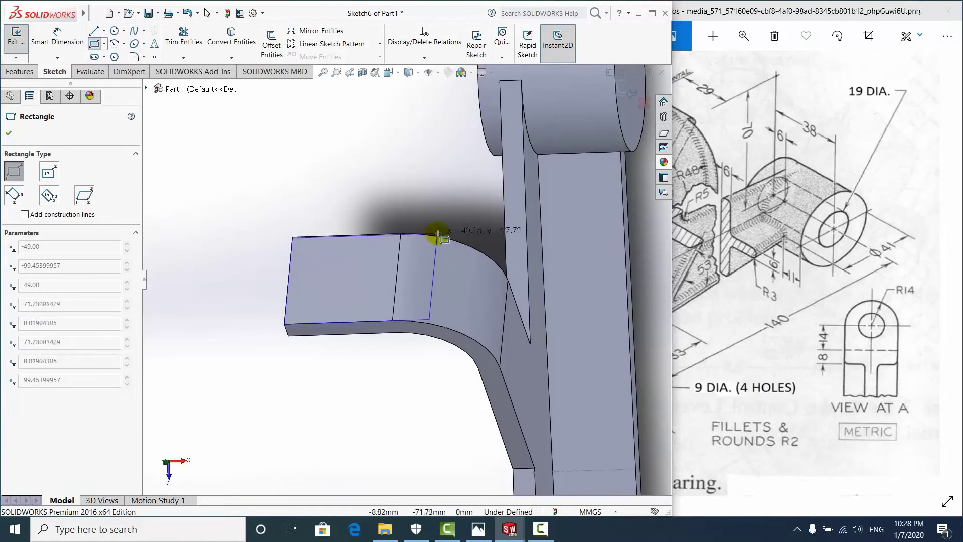
left_click_drag(380, 232, 469, 231)
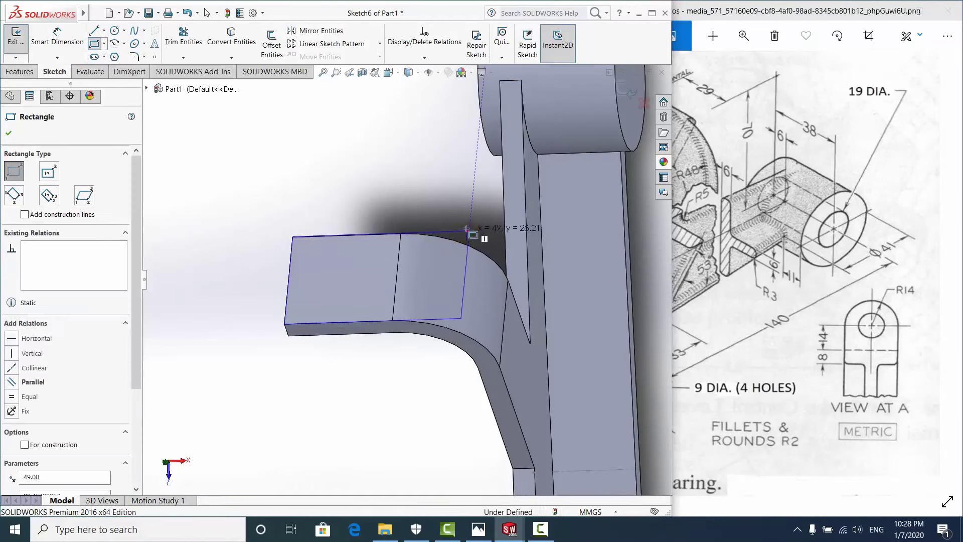
Dimension the rectangle's top edge to 36 mm using the 14+14 entry
left_click(56, 36)
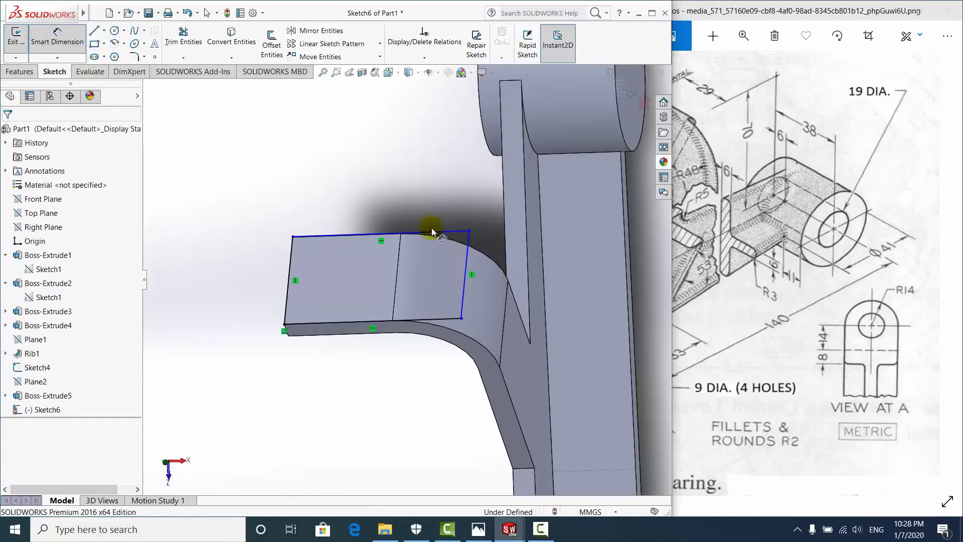
left_click(444, 233)
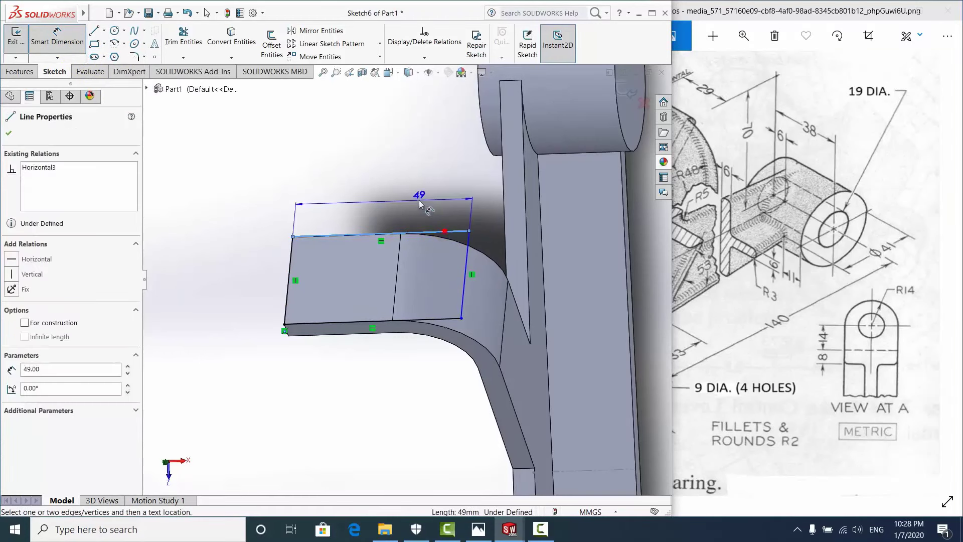
left_click(427, 211)
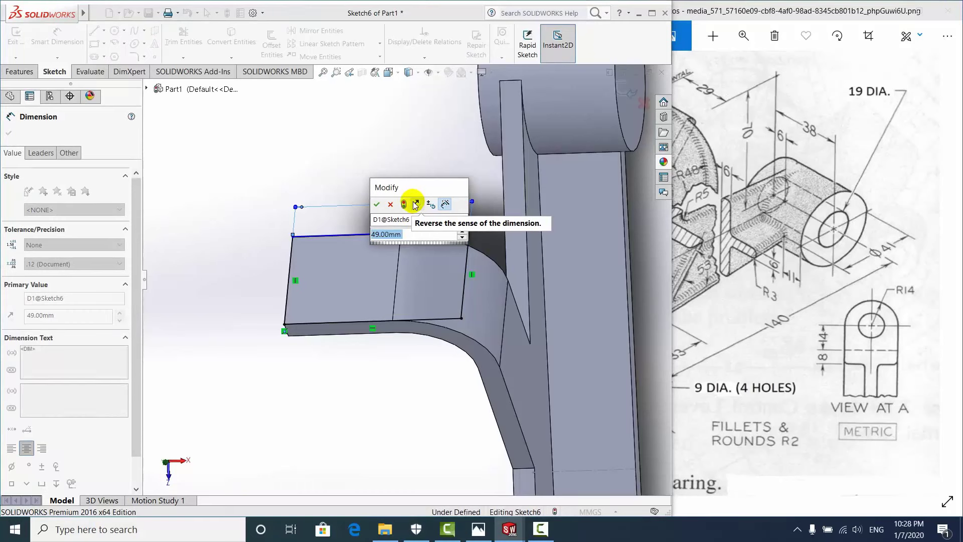
type("14+14+")
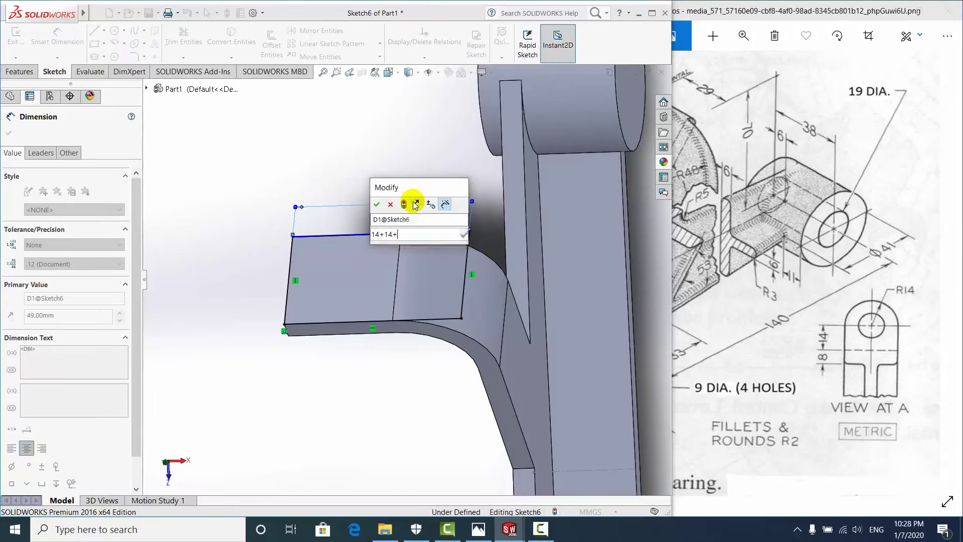
key("Return")
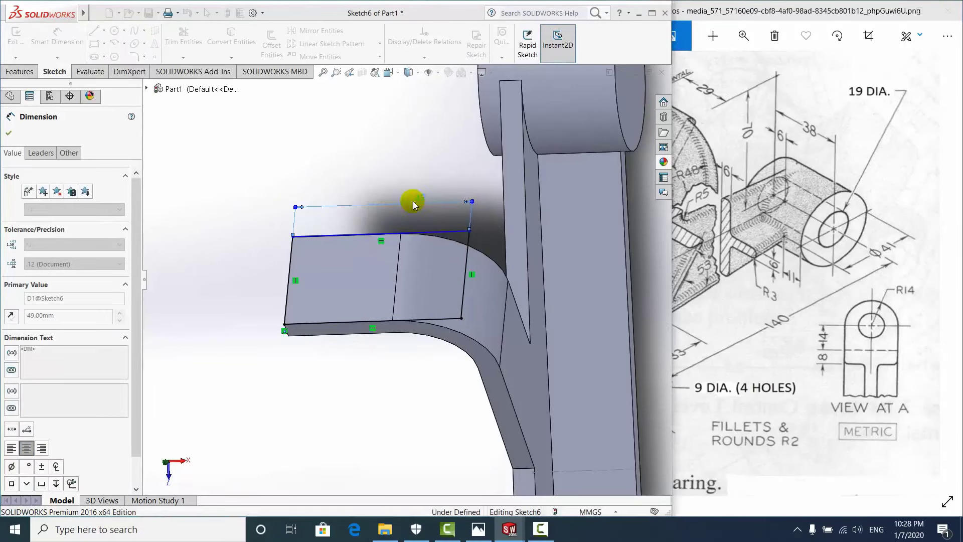
mouse_move(436, 304)
middle_mouse_down()
mouse_move(469, 254)
mouse_move(230, 194)
middle_mouse_up()
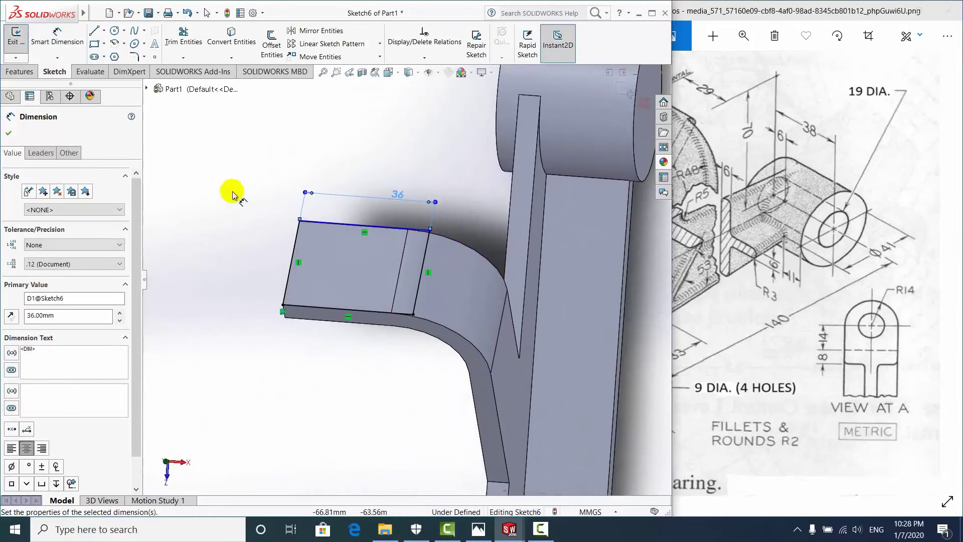
left_click(7, 133)
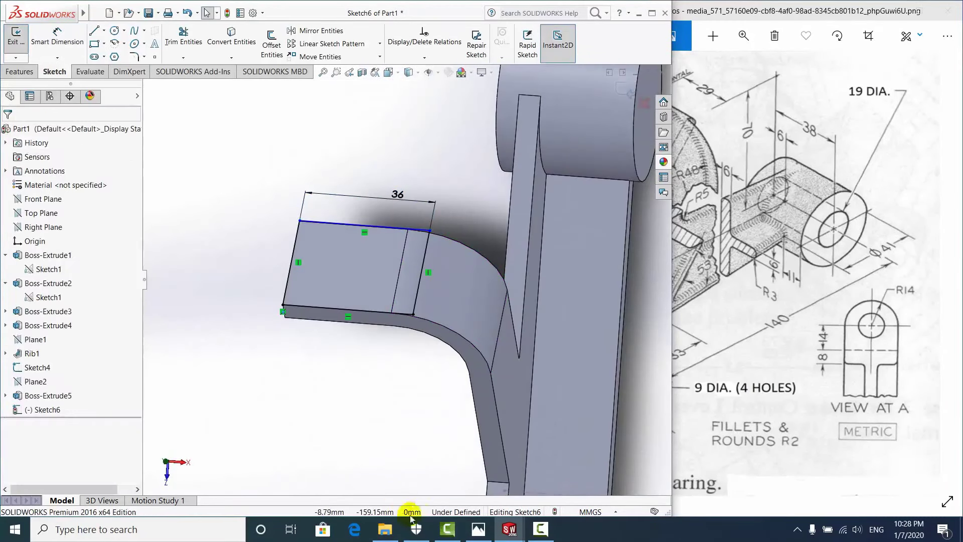
Zoom to fit and adjust the view to see the whole part and sketch
scroll(447, 201, "down", 5)
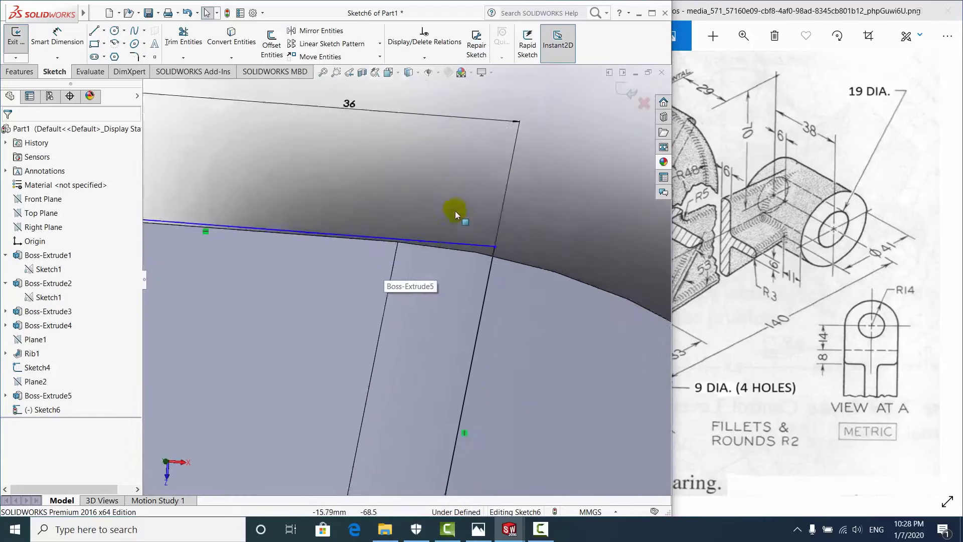
scroll(456, 210, "down", 3)
scroll(333, 288, "up", 3)
scroll(311, 288, "down", 1)
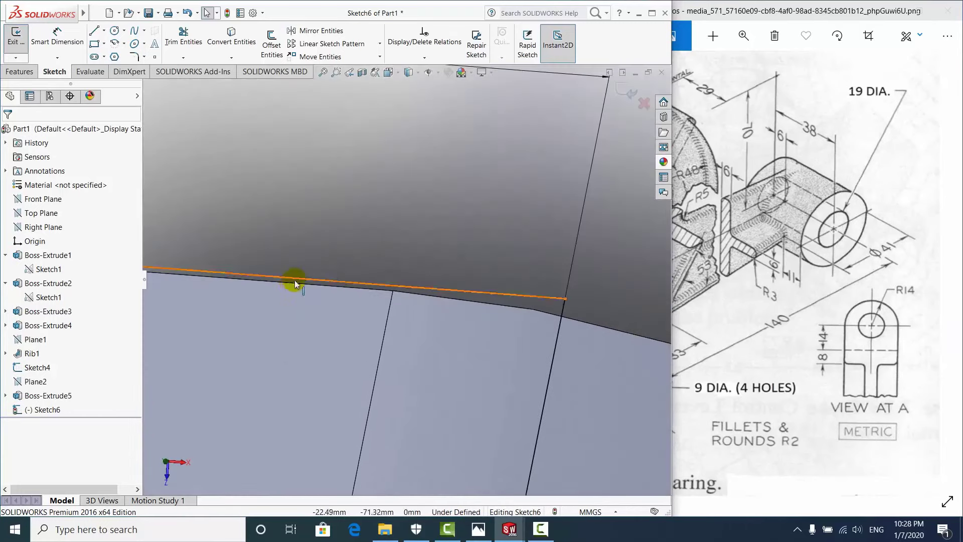
scroll(379, 299, "up", 3)
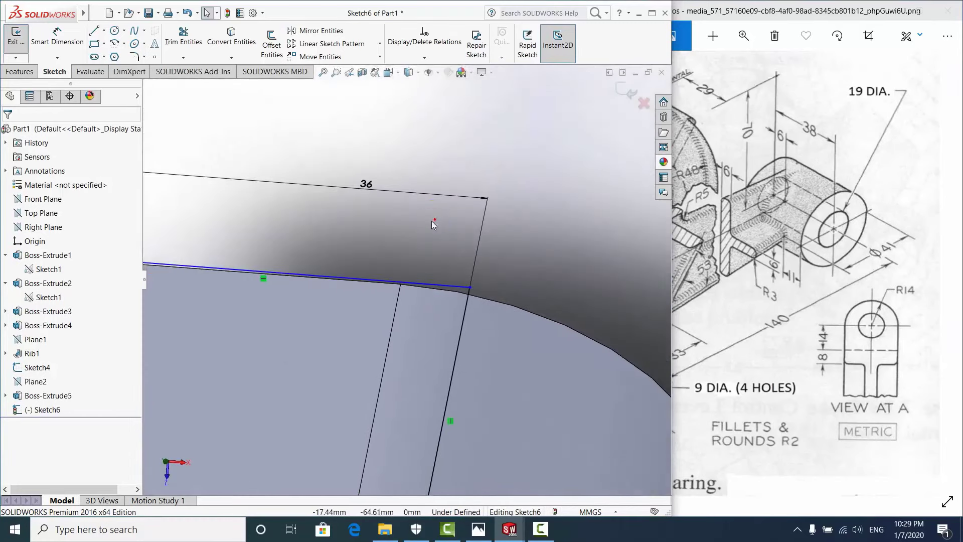
key("f")
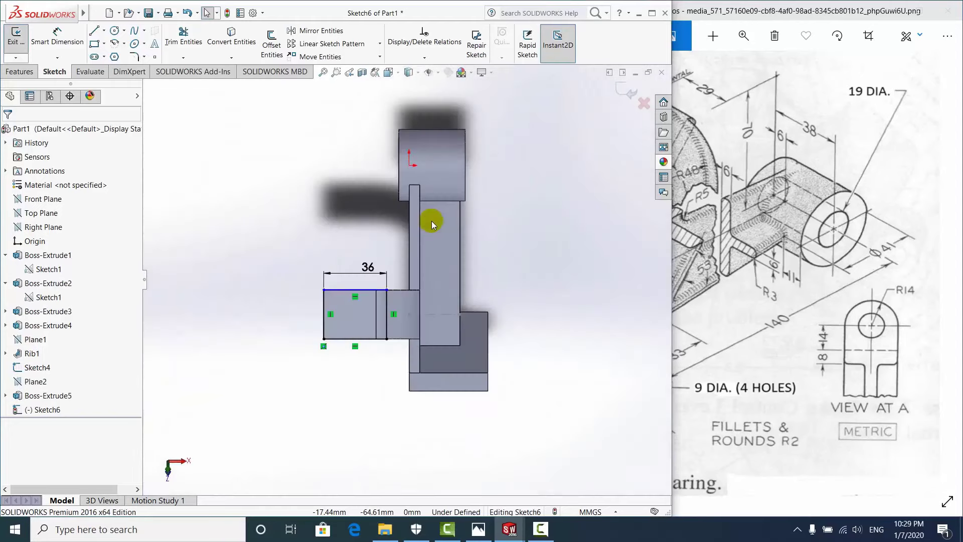
scroll(379, 287, "down", 4)
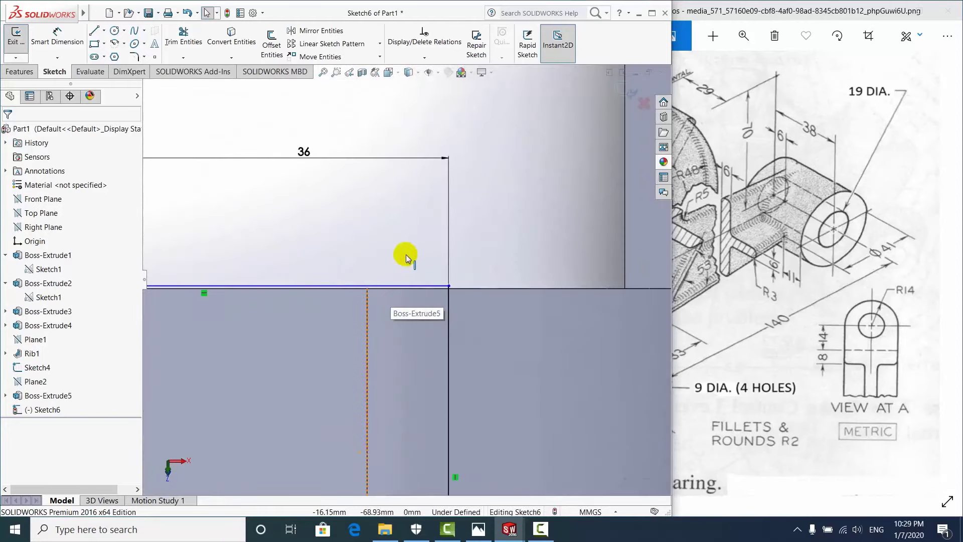
scroll(409, 260, "up", 1)
scroll(372, 265, "down", 3)
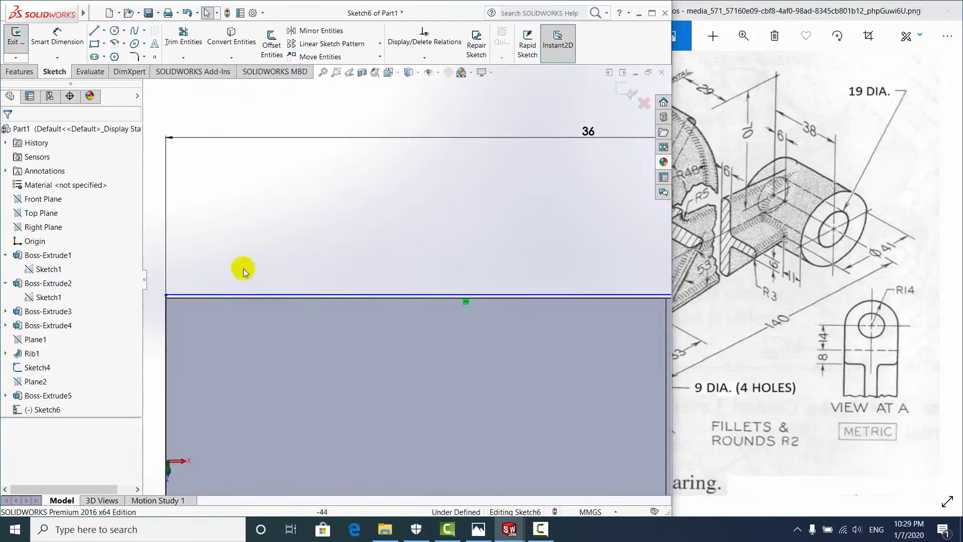
Make the rectangle's top line collinear with the arm's model edge and exit Sketch6
left_click(263, 299)
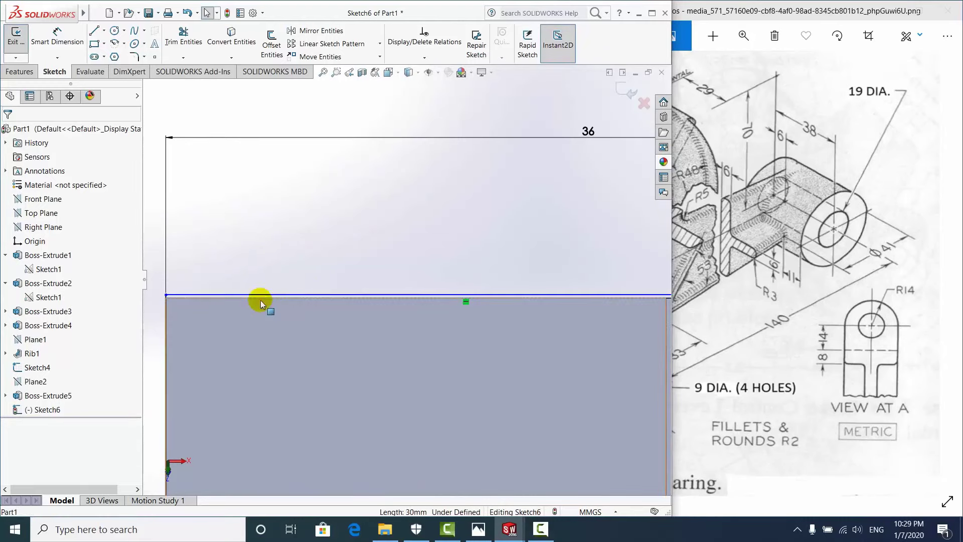
scroll(269, 282, "down", 2)
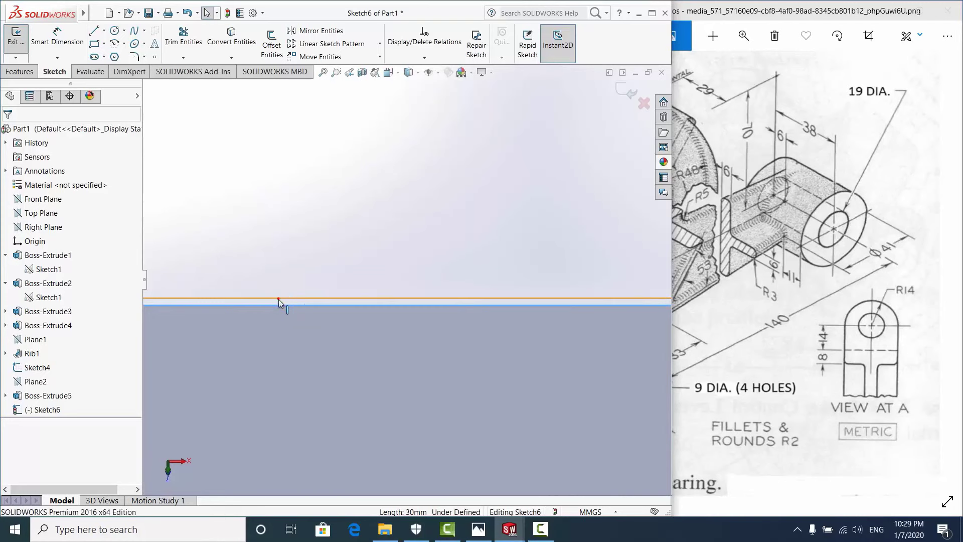
left_click(279, 299, "ctrl")
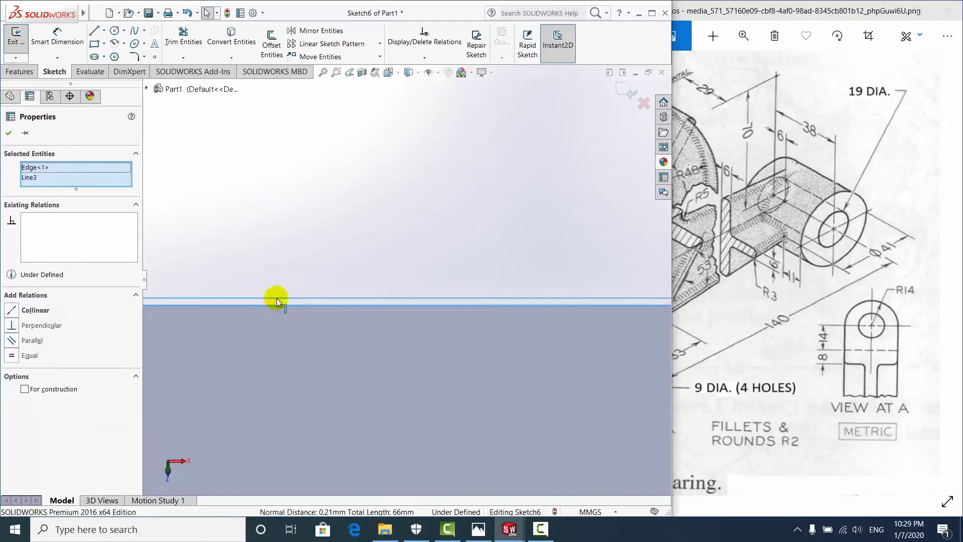
left_click(12, 310)
scroll(341, 309, "up", 2)
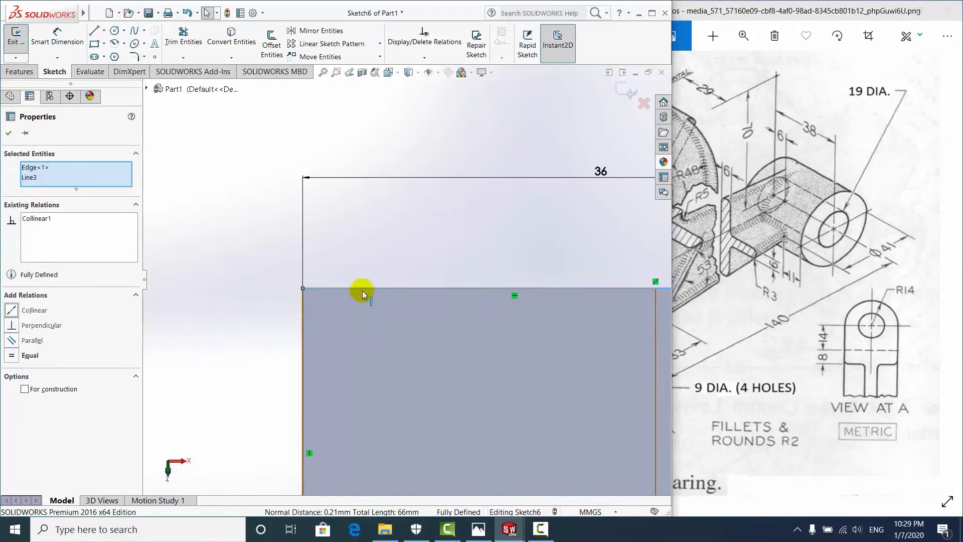
scroll(426, 274, "up", 2)
left_click(458, 256)
scroll(475, 257, "up", 2)
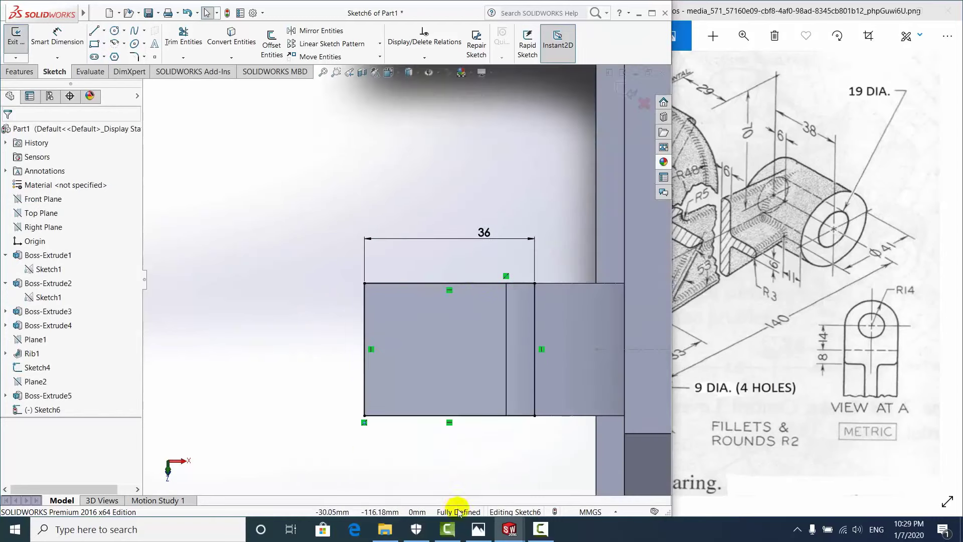
left_click(15, 38)
Start a boss extrusion of Sketch6 with Direction 2 enabled
middle_click_drag(471, 349, 570, 265)
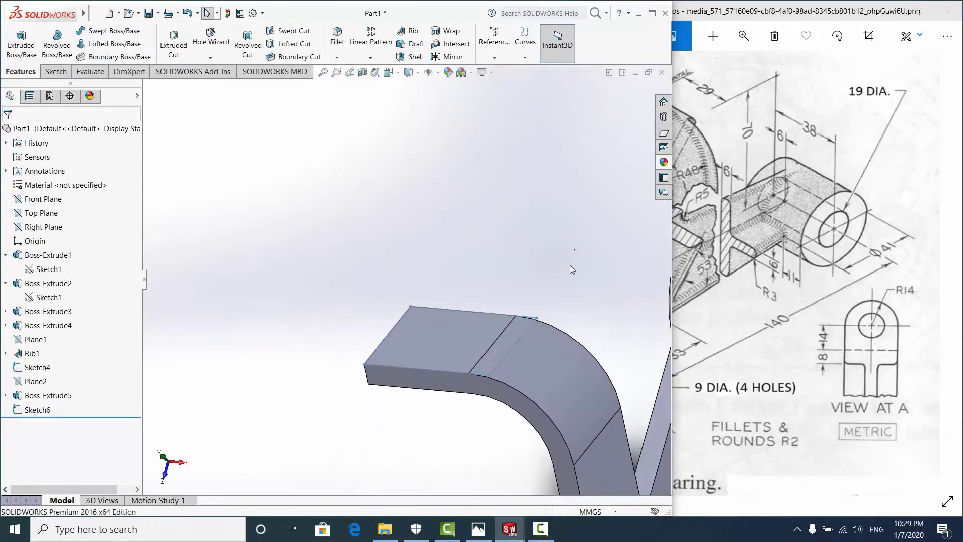
left_click(21, 40)
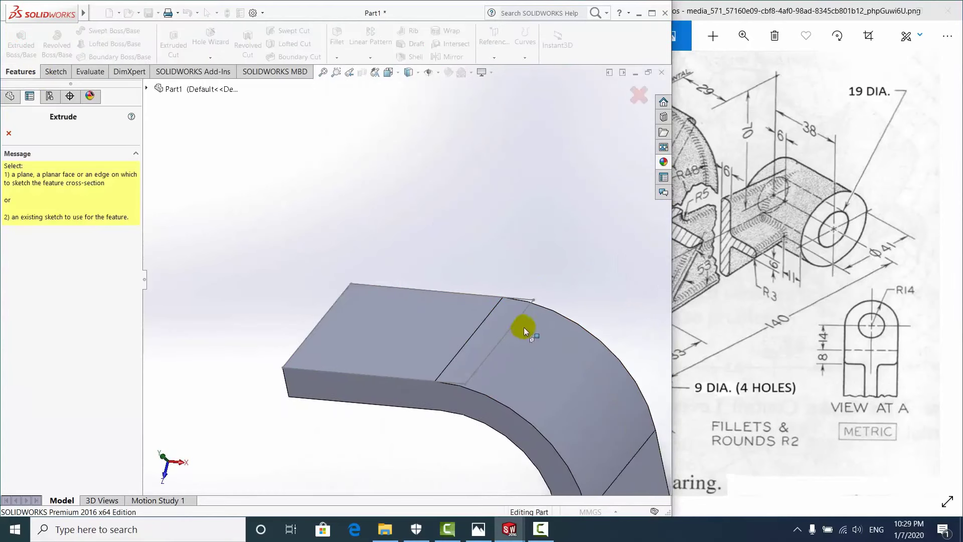
left_click(525, 301)
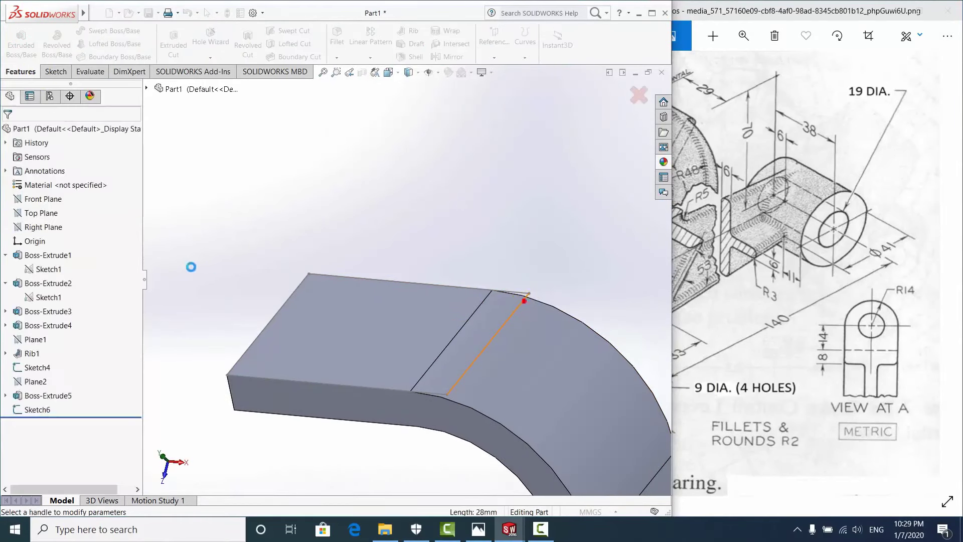
mouse_move(459, 353)
middle_mouse_down()
mouse_move(471, 369)
mouse_move(506, 305)
mouse_move(288, 311)
middle_mouse_up()
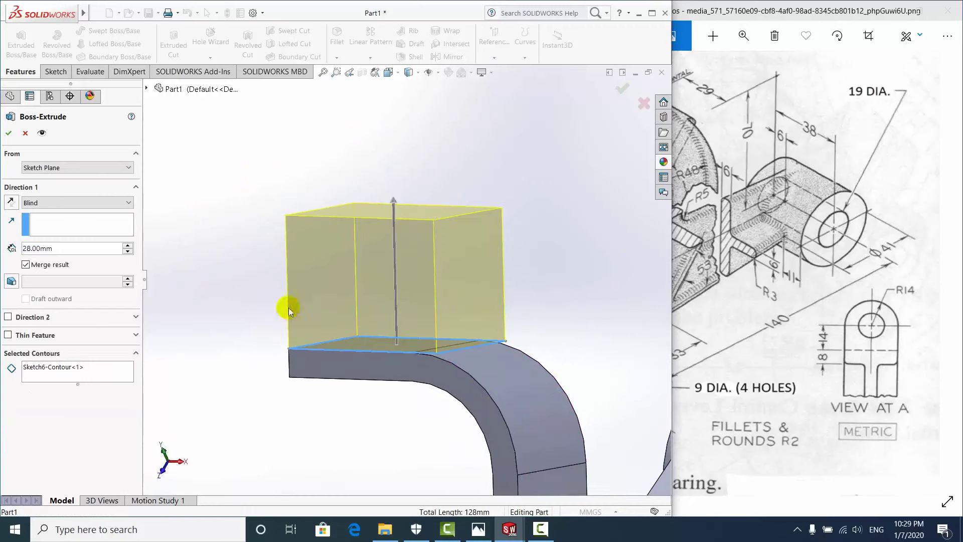
left_click(8, 317)
left_click(31, 319)
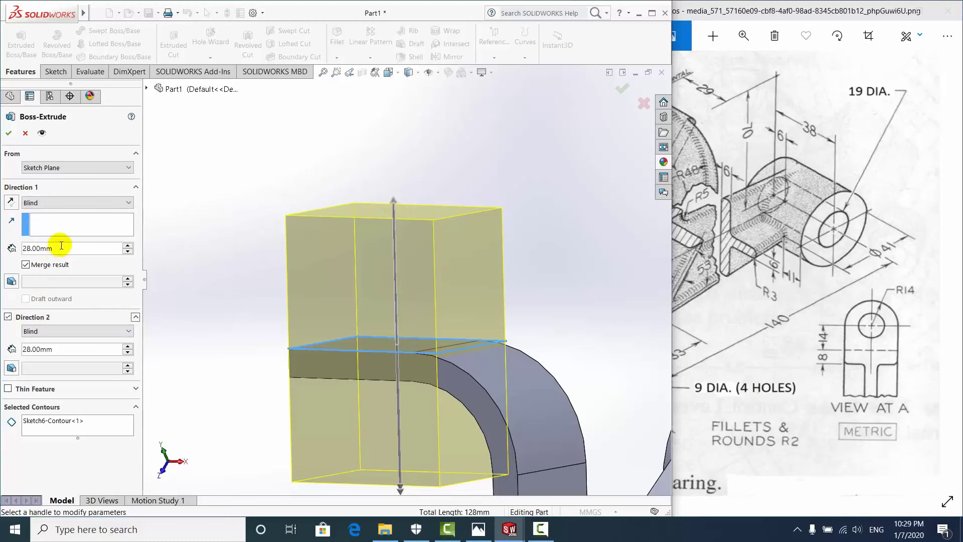
left_click(904, 316)
scroll(878, 310, "left", 5)
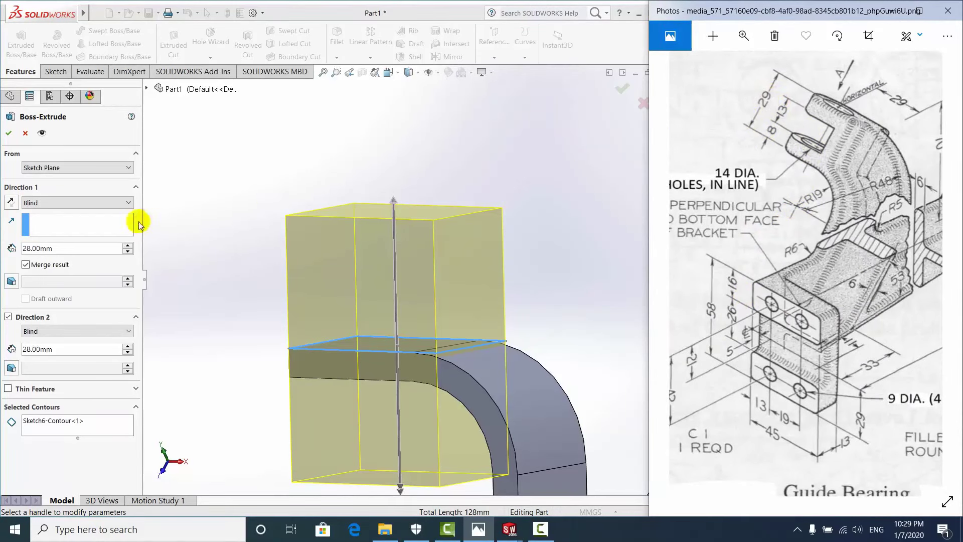
Set depths to 29-8 (21 mm) and 6 mm, then accept Boss-Extrude6
left_click(63, 247)
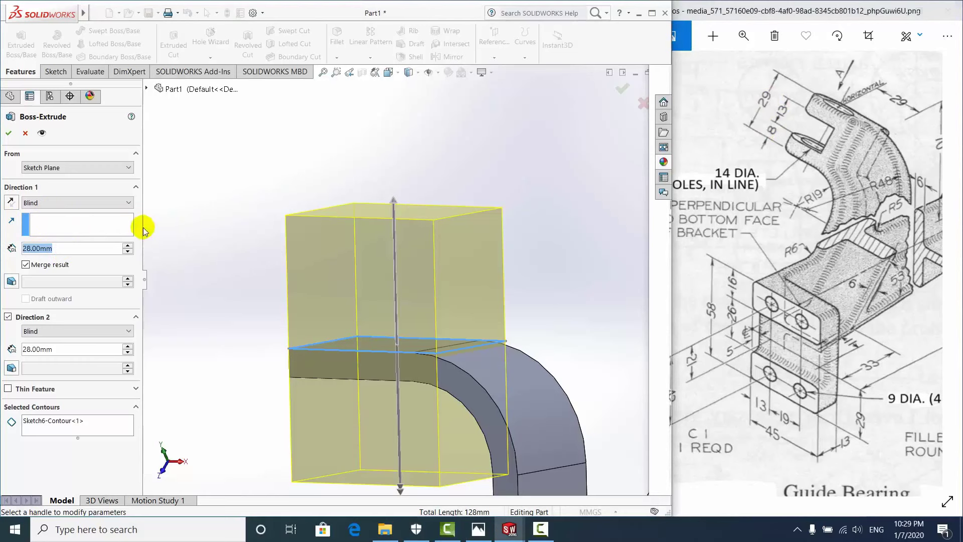
type("29-8")
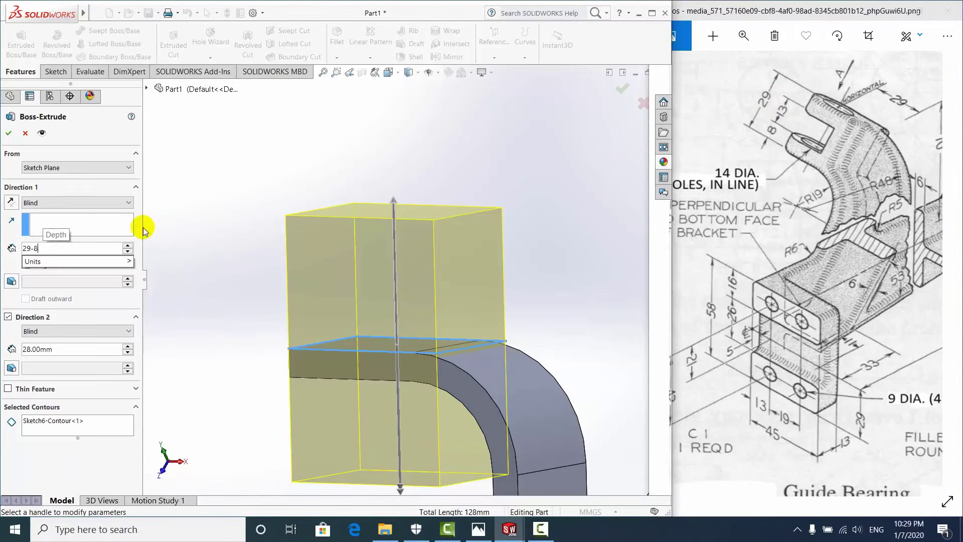
left_click(111, 310)
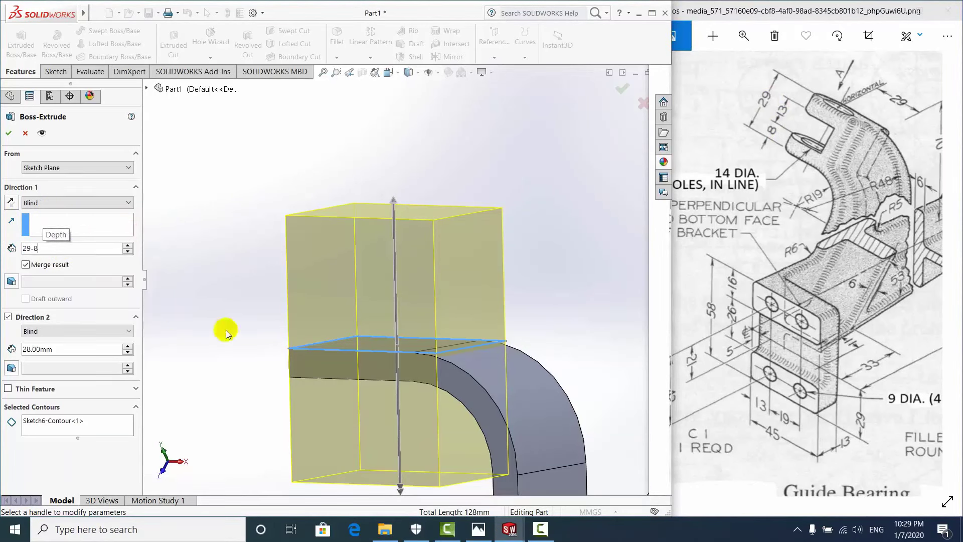
key("Return")
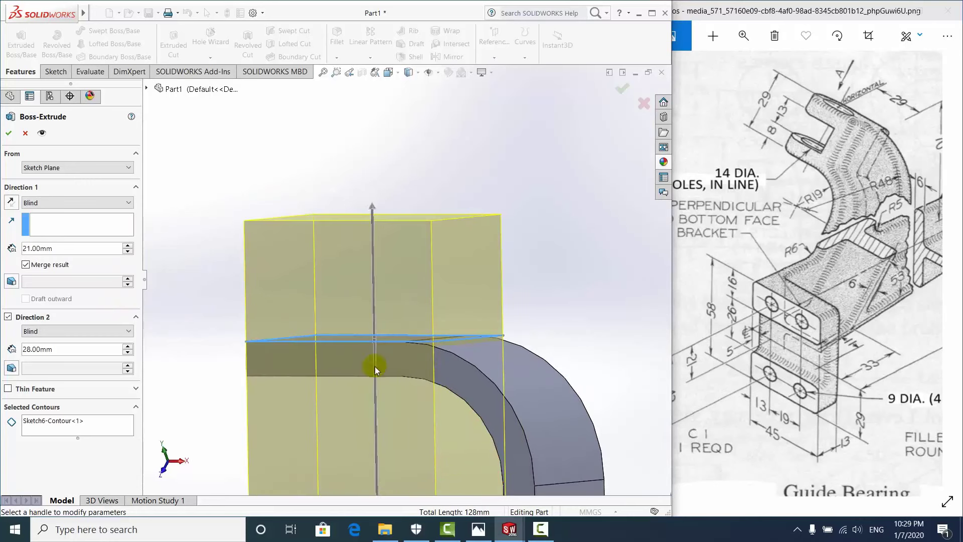
middle_click_drag(415, 385, 458, 376)
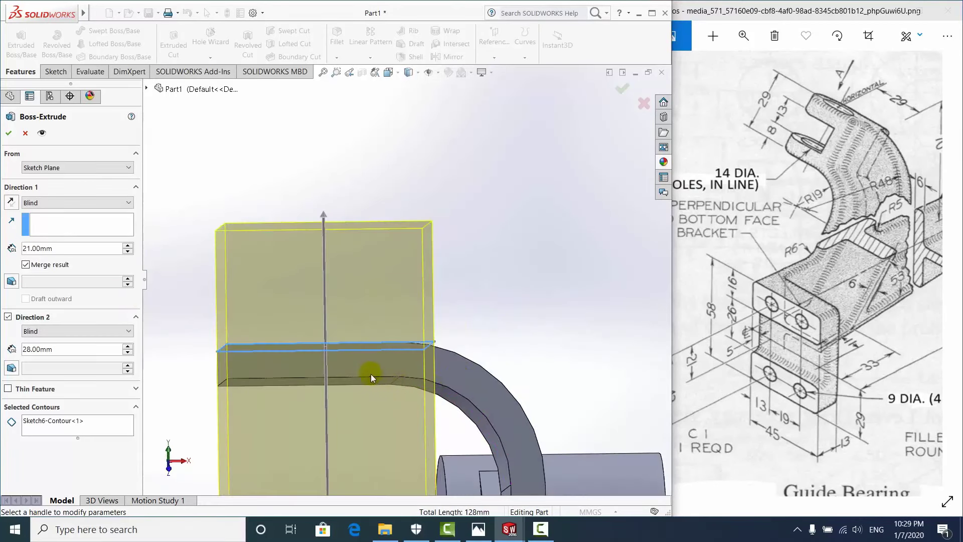
type("6")
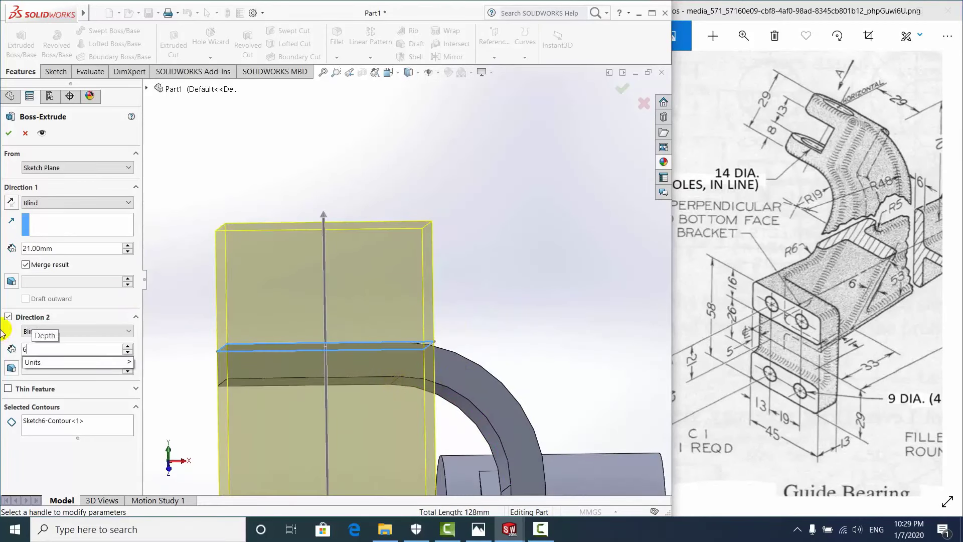
key("Return")
mouse_move(361, 293)
middle_mouse_down()
mouse_move(416, 373)
mouse_move(408, 376)
middle_mouse_up()
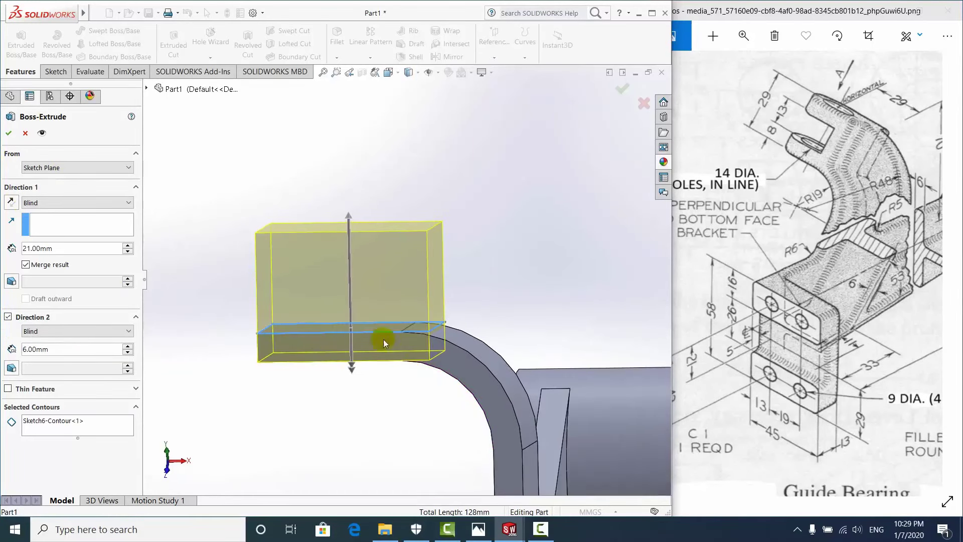
scroll(433, 340, "down", 2)
scroll(426, 309, "down", 2)
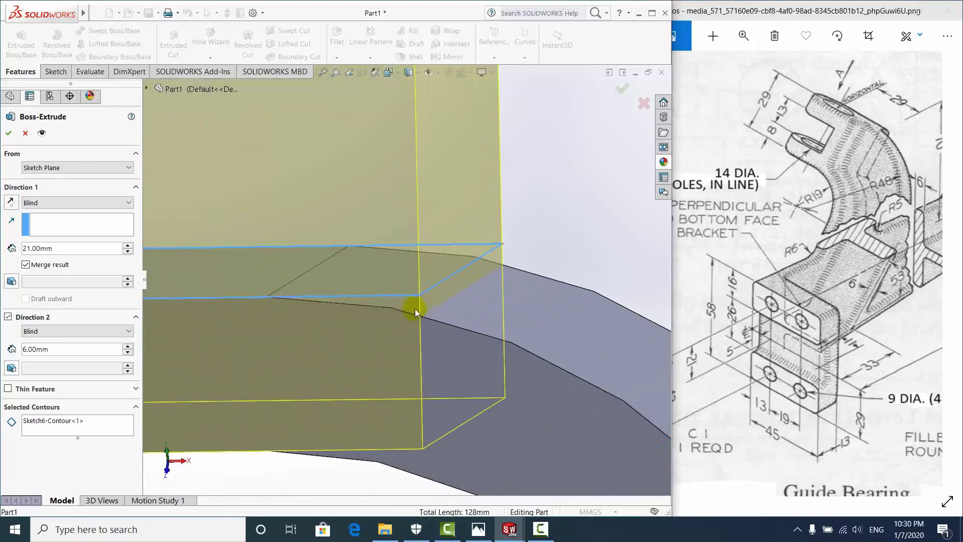
scroll(423, 312, "up", 1)
scroll(401, 307, "up", 3)
left_click(9, 135)
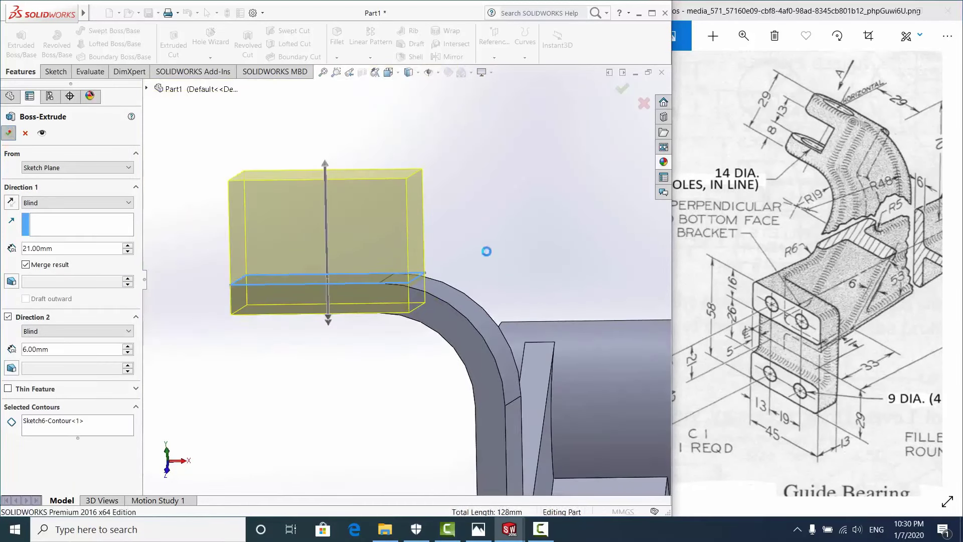
middle_click_drag(464, 308, 410, 308)
left_click(535, 237)
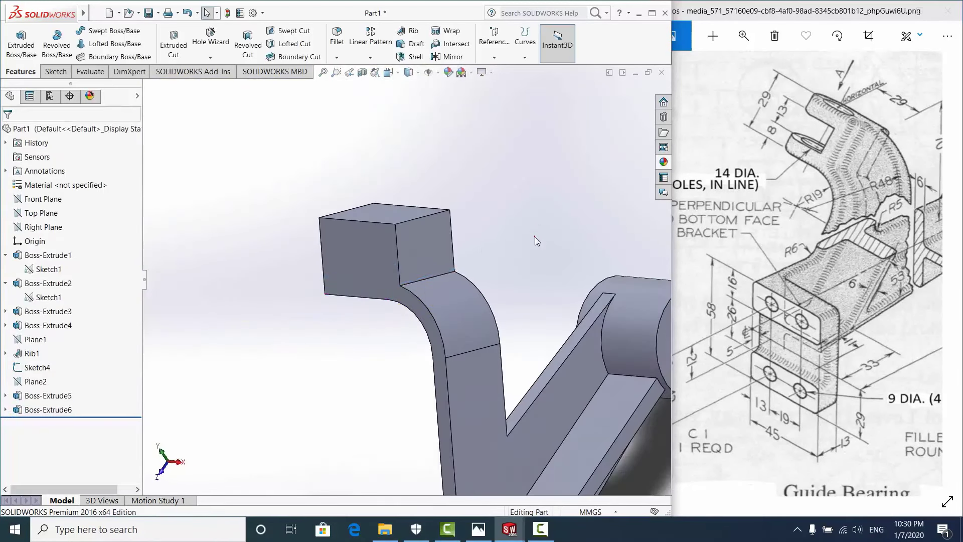
scroll(483, 260, "down", 3)
mouse_move(483, 260)
middle_mouse_down()
mouse_move(537, 280)
mouse_move(446, 296)
mouse_move(550, 269)
mouse_move(510, 303)
mouse_move(613, 303)
mouse_move(519, 315)
mouse_move(641, 316)
mouse_move(522, 318)
mouse_move(548, 335)
mouse_move(622, 332)
mouse_move(497, 301)
mouse_move(516, 312)
middle_mouse_up()
scroll(445, 296, "up", 3)
scroll(440, 307, "down", 3)
mouse_move(396, 288)
middle_mouse_down()
mouse_move(354, 235)
mouse_move(552, 241)
middle_mouse_up()
left_click(731, 241)
scroll(730, 150, "up", 2)
scroll(730, 150, "down", 2)
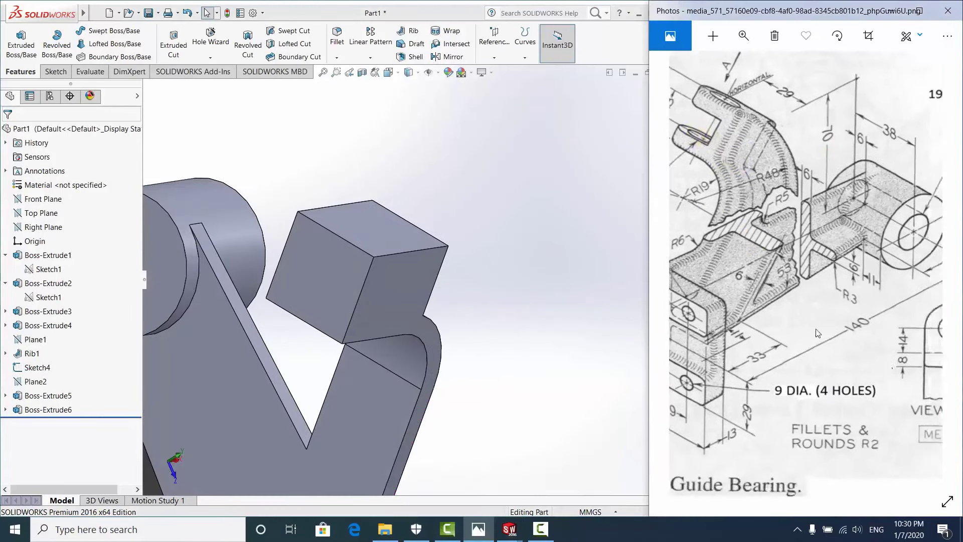
scroll(851, 279, "up", 2)
scroll(809, 330, "down", 1)
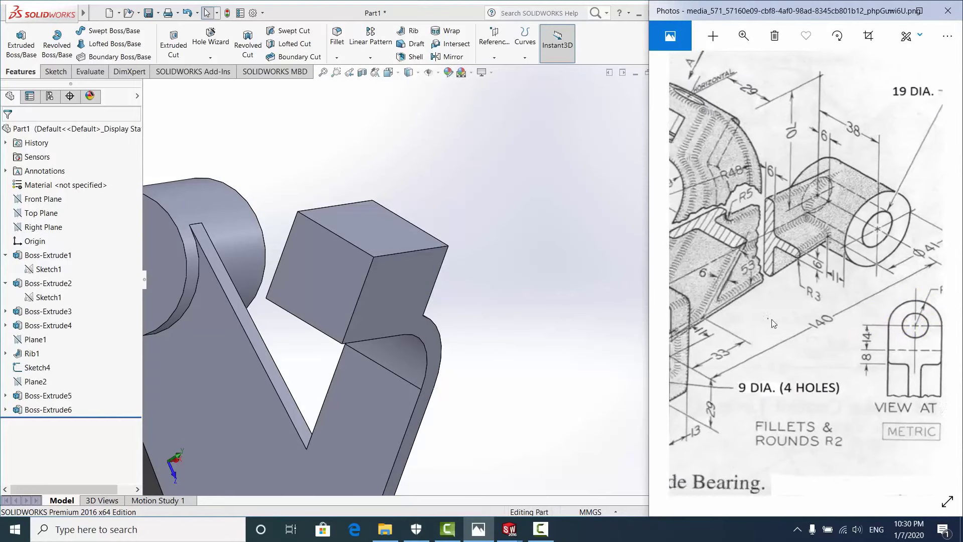
scroll(771, 319, "down", 1)
scroll(772, 319, "down", 1)
mouse_move(402, 204)
middle_mouse_down()
mouse_move(261, 228)
mouse_move(342, 157)
middle_mouse_up()
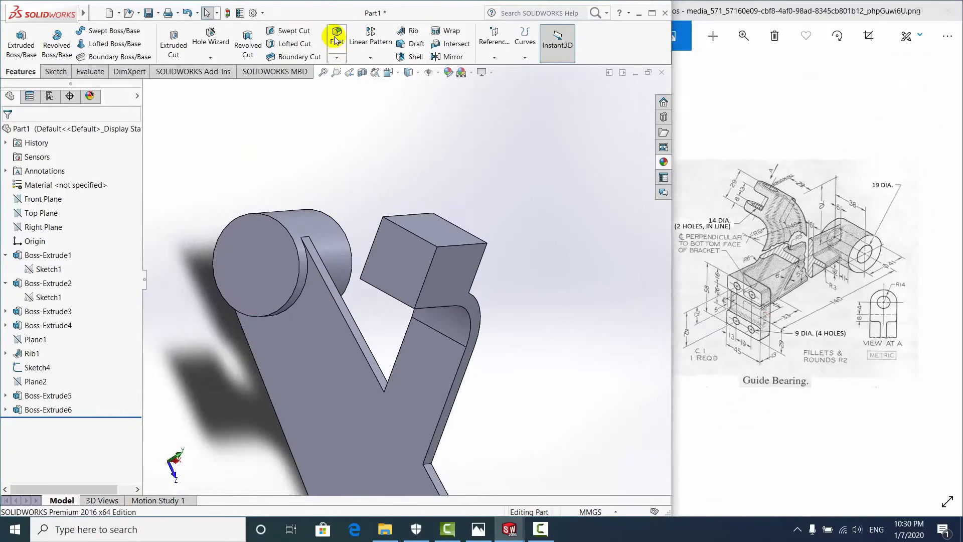
scroll(429, 259, "down", 2)
Start a full round fillet on the top block and pick its first side face
left_click(428, 263)
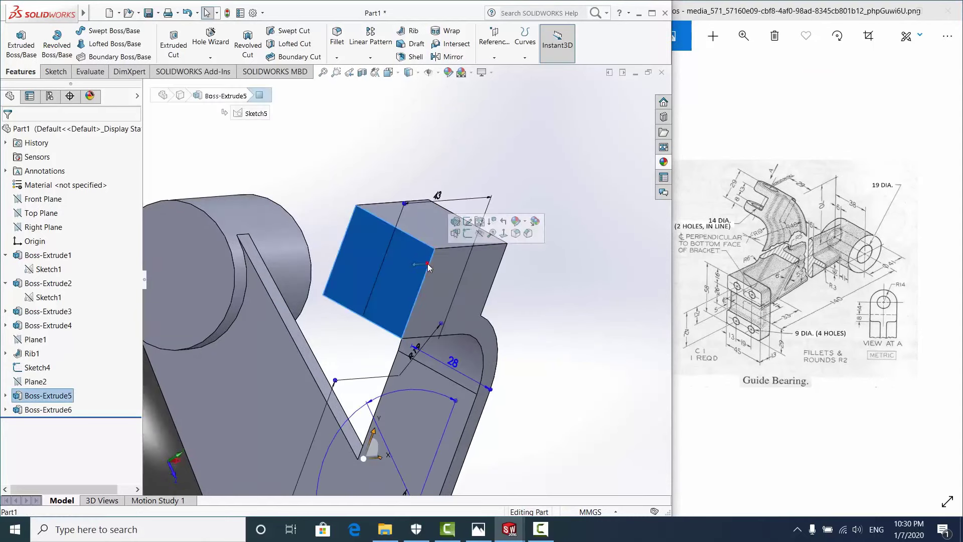
left_click(420, 108)
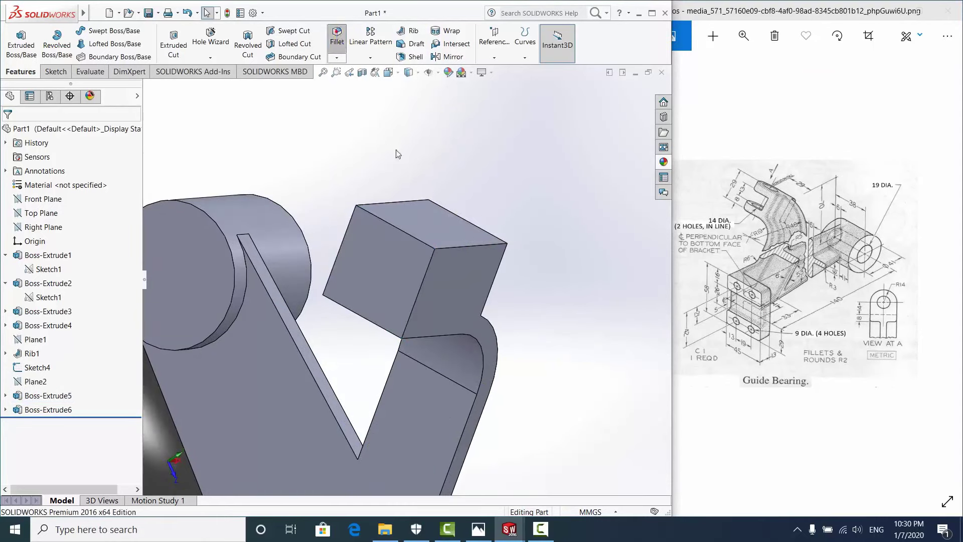
left_click(337, 37)
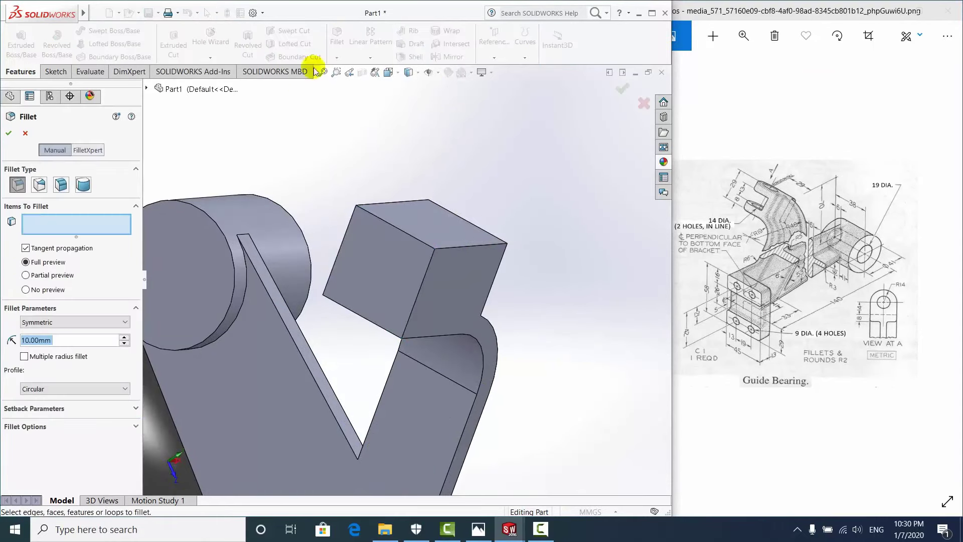
left_click(83, 186)
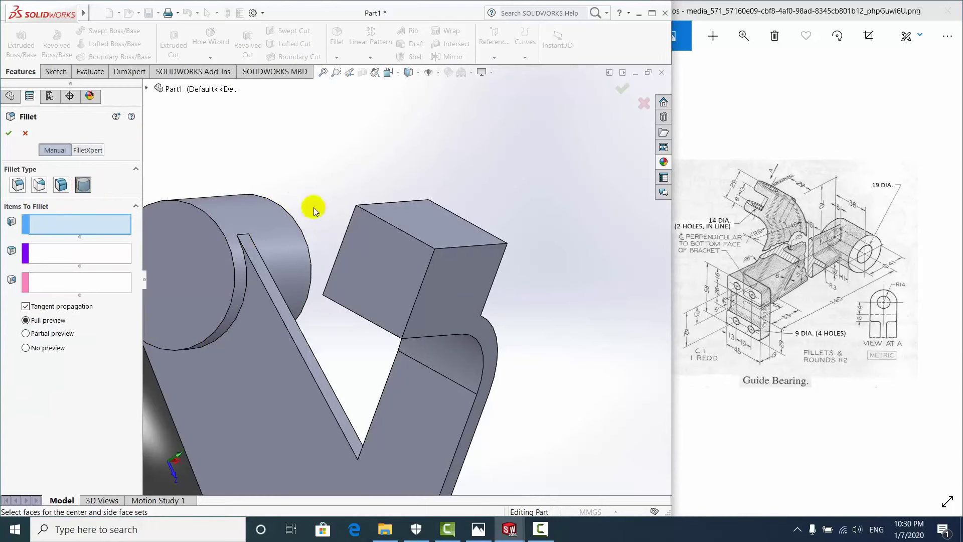
mouse_move(315, 207)
middle_mouse_down()
mouse_move(488, 285)
mouse_move(462, 301)
mouse_move(8, 243)
middle_mouse_up()
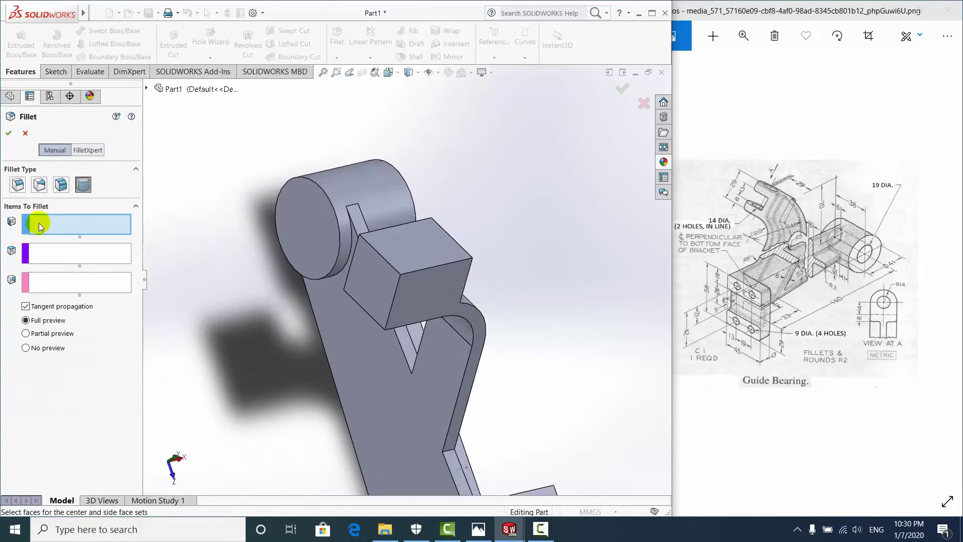
left_click(409, 294)
left_click(96, 254)
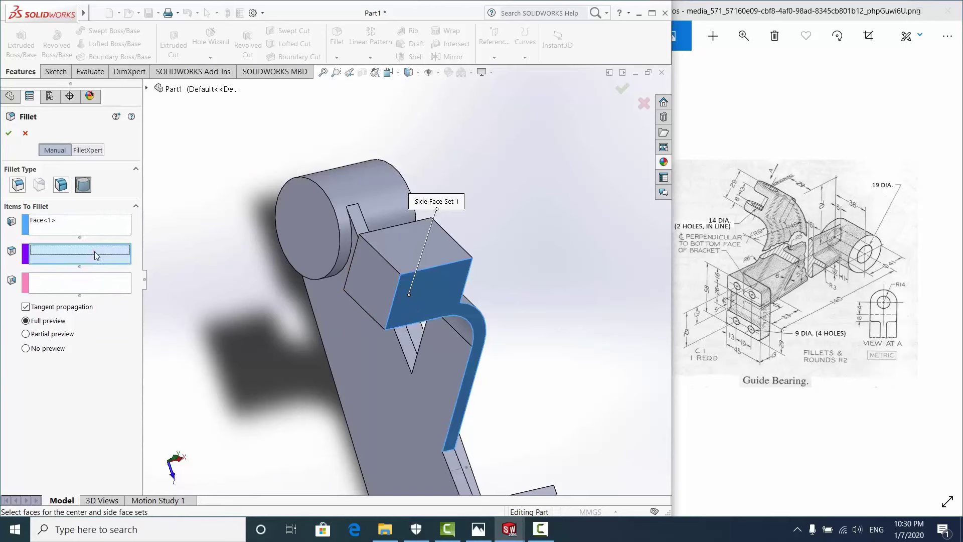
Pick the front face as center and the opposite side face, then accept Fillet1
left_click(384, 281)
middle_click_drag(320, 258, 410, 332)
left_click(56, 283)
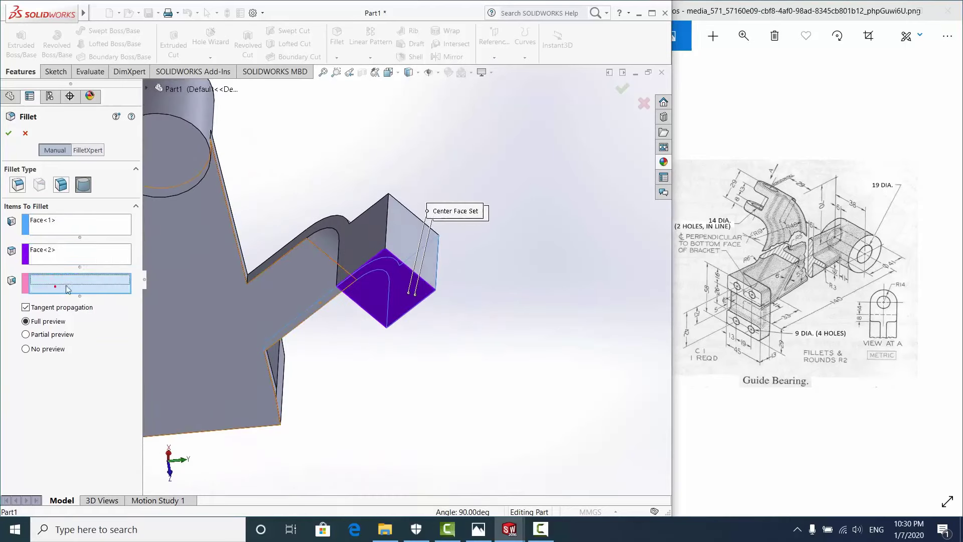
left_click(361, 264)
middle_click_drag(430, 329, 384, 240)
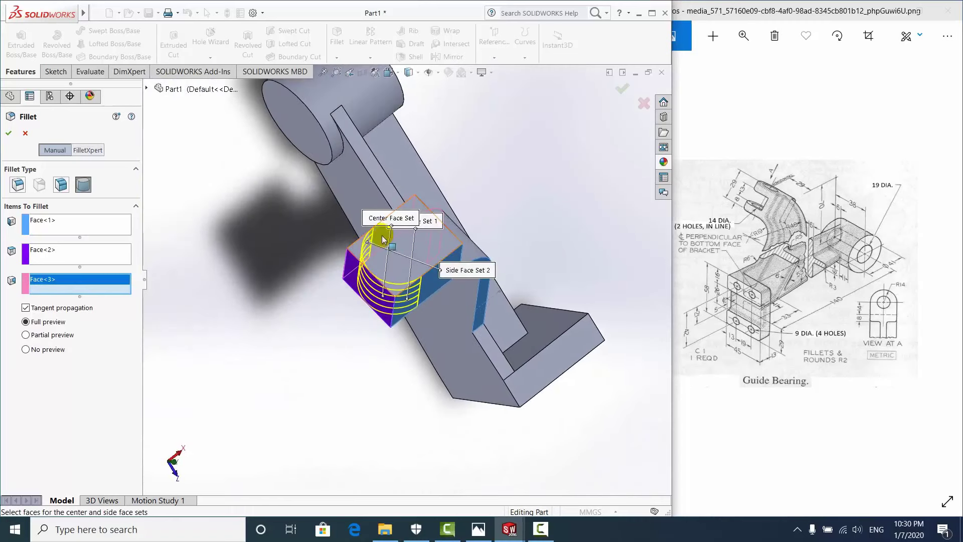
left_click(9, 133)
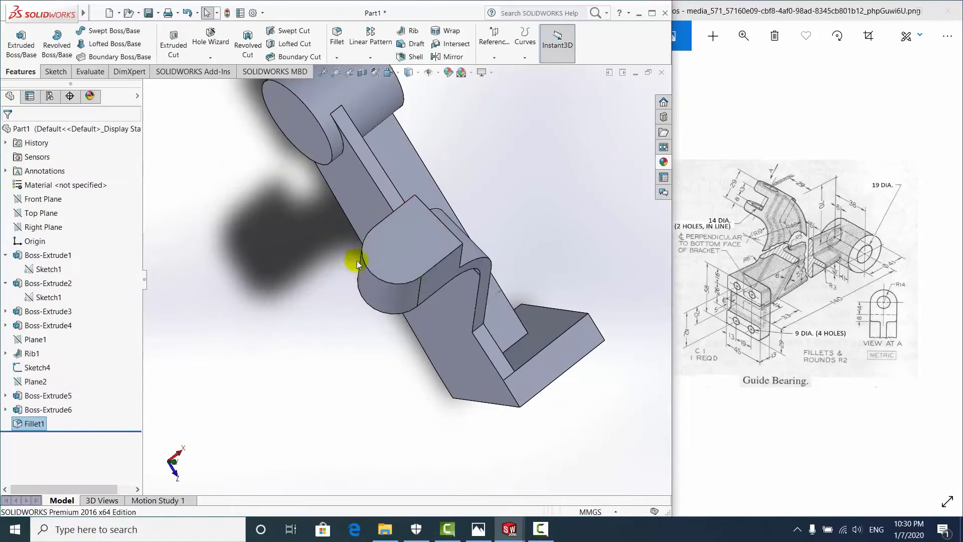
scroll(413, 260, "up", 5)
Inspect the new fillet and zoom the Guide Bearing drawing around the R48 arm
mouse_move(430, 217)
middle_mouse_down()
mouse_move(351, 204)
mouse_move(435, 243)
mouse_move(415, 251)
mouse_move(445, 307)
mouse_move(394, 280)
mouse_move(404, 312)
mouse_move(452, 311)
mouse_move(420, 383)
mouse_move(449, 405)
mouse_move(344, 400)
mouse_move(269, 273)
mouse_move(393, 355)
mouse_move(555, 376)
mouse_move(516, 377)
mouse_move(532, 378)
middle_mouse_up()
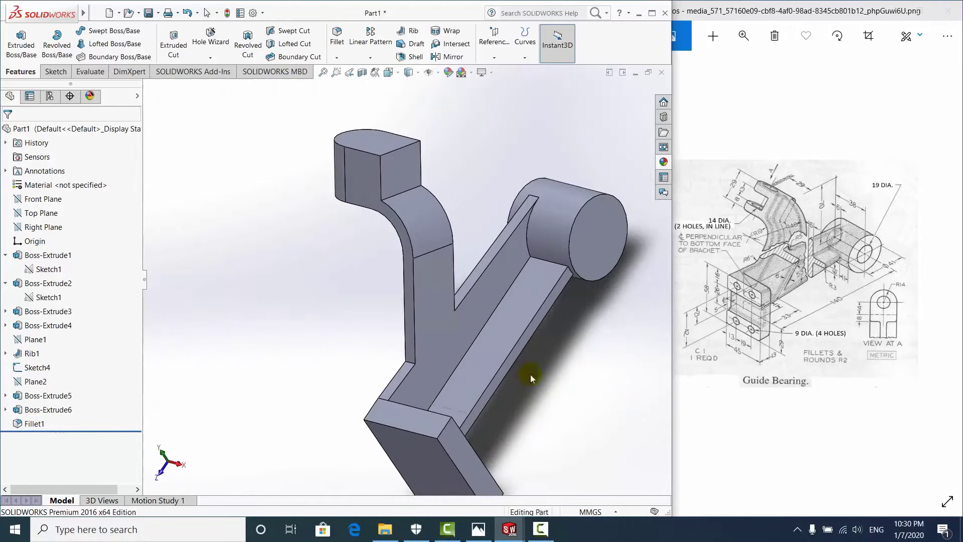
left_click(797, 199)
scroll(797, 198, "up", 2)
scroll(808, 225, "up", 2)
scroll(822, 257, "up", 2)
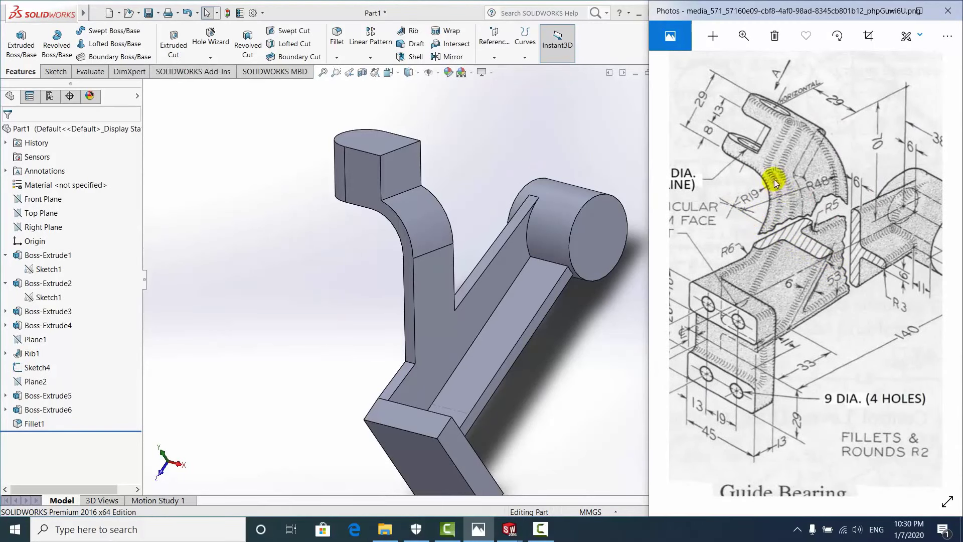
scroll(390, 181, "down", 2)
left_click(398, 183)
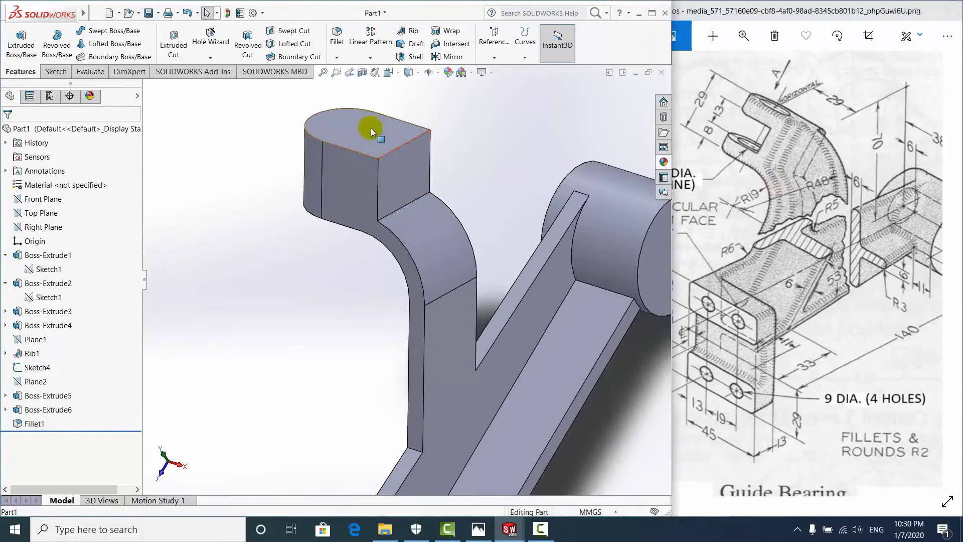
scroll(592, 235, "up", 3)
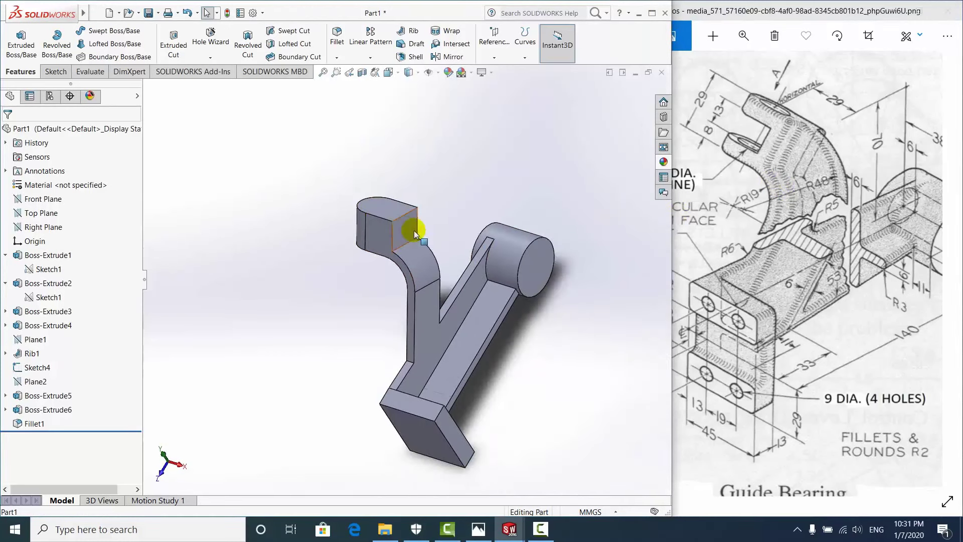
scroll(429, 231, "down", 2)
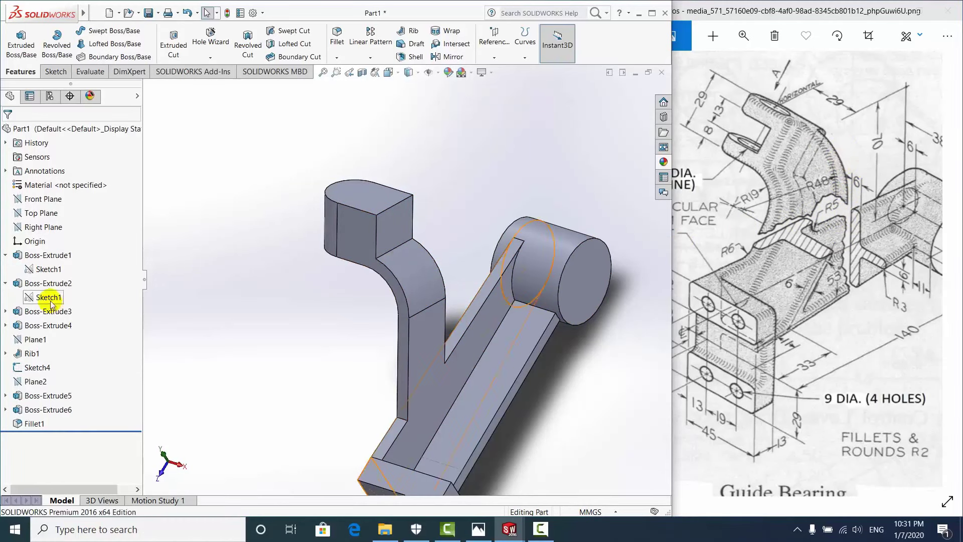
Select Plane1, then Plane2, and reorient the part around Plane2
left_click(35, 340)
left_click(33, 383)
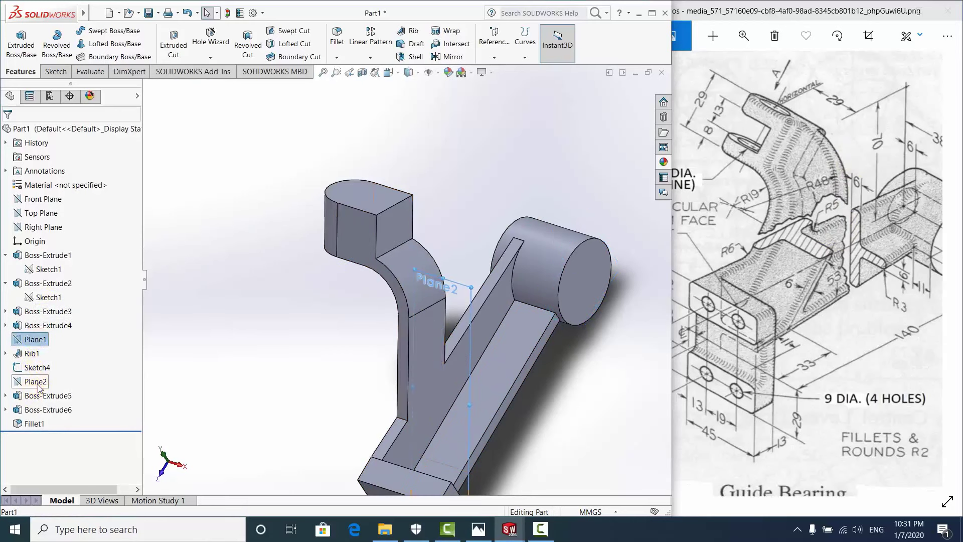
right_click(43, 385)
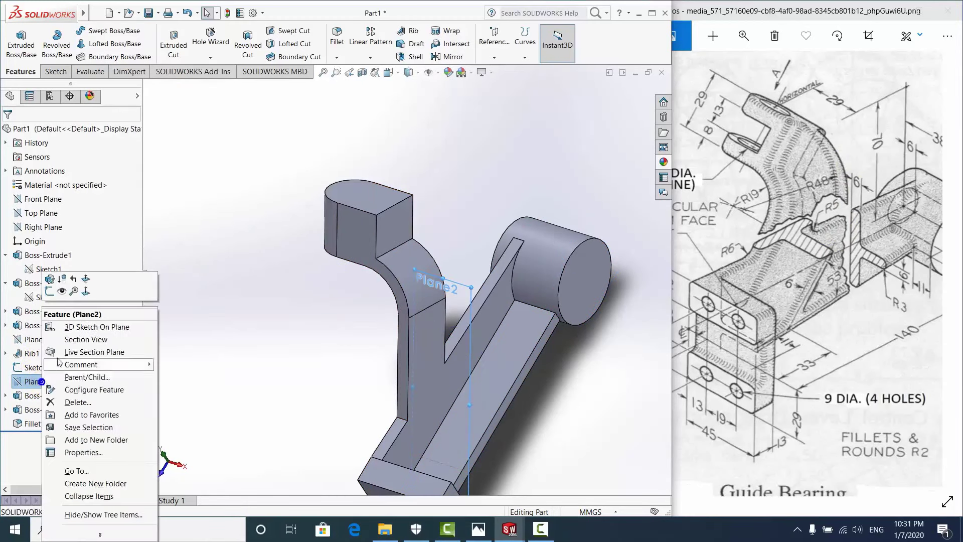
left_click(63, 288)
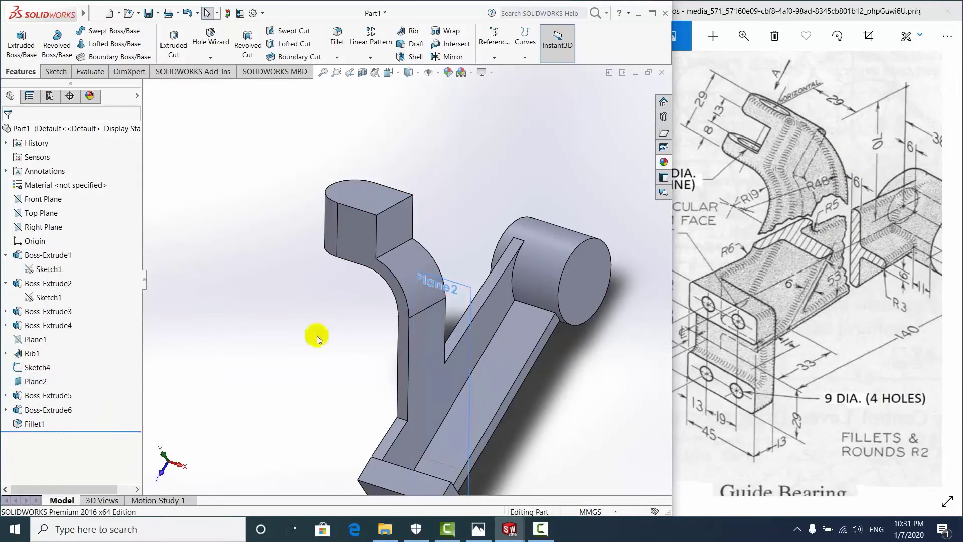
scroll(420, 355, "up", 3)
middle_click_drag(420, 355, 426, 290)
Start Sketch7 on Plane2 and view it Normal To
left_click(441, 261)
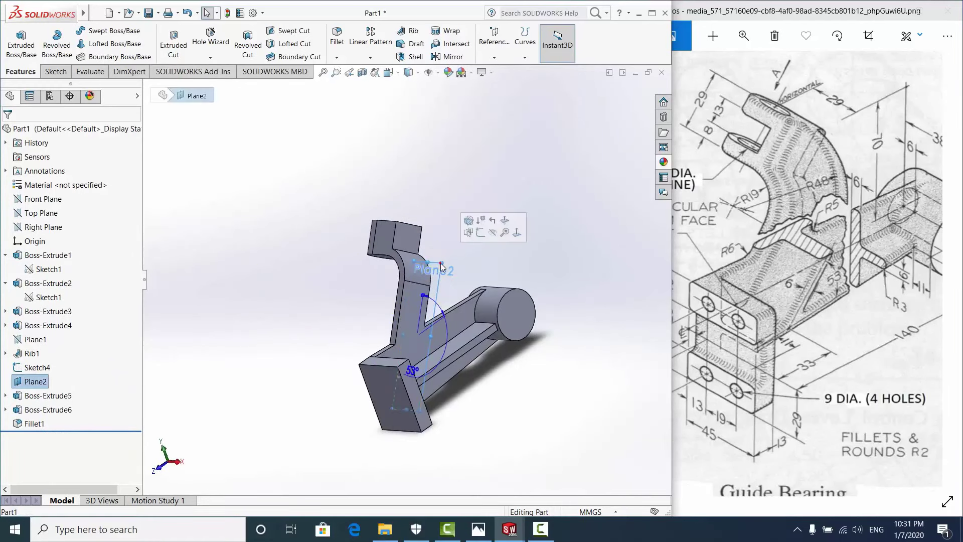
left_click(493, 220)
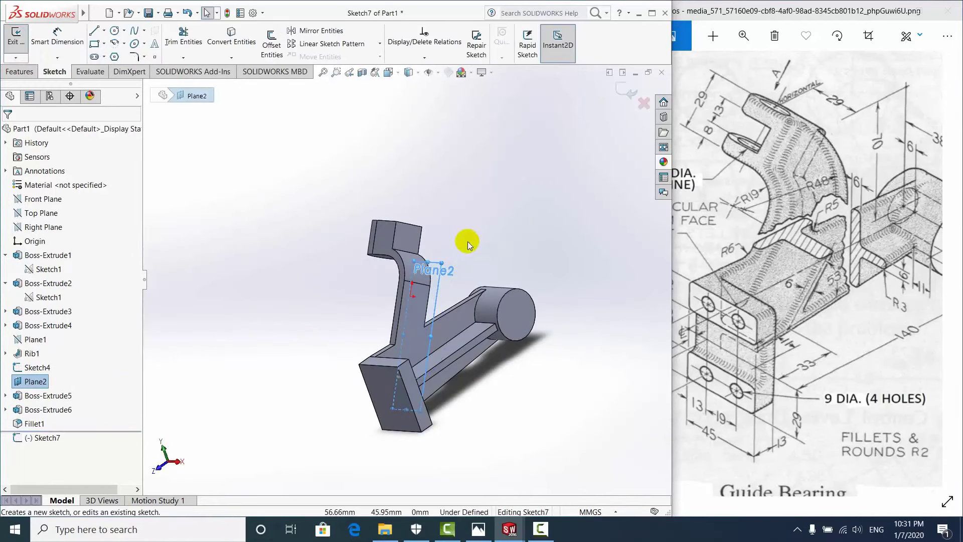
left_click(468, 242)
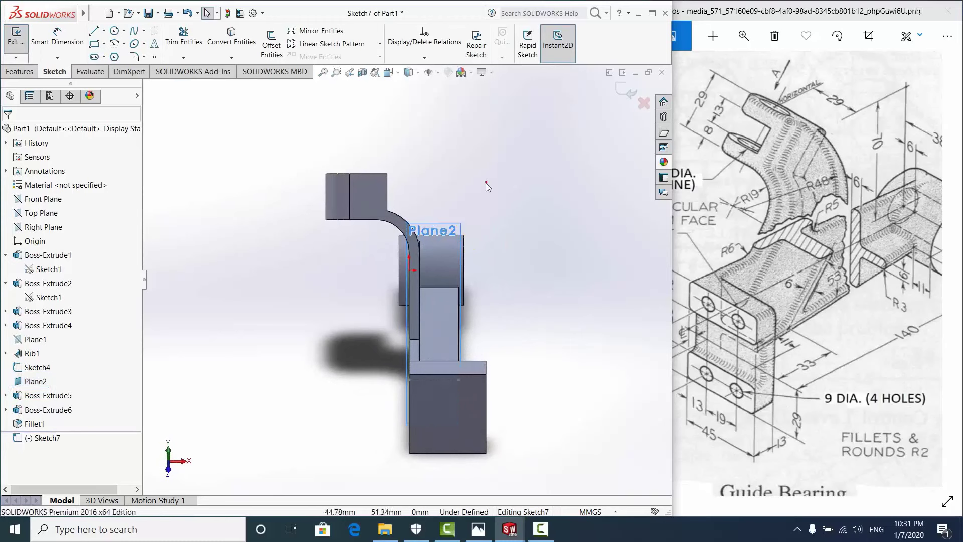
Hide Plane2, apply a Section View, and fit the whole part in view
left_click(439, 226)
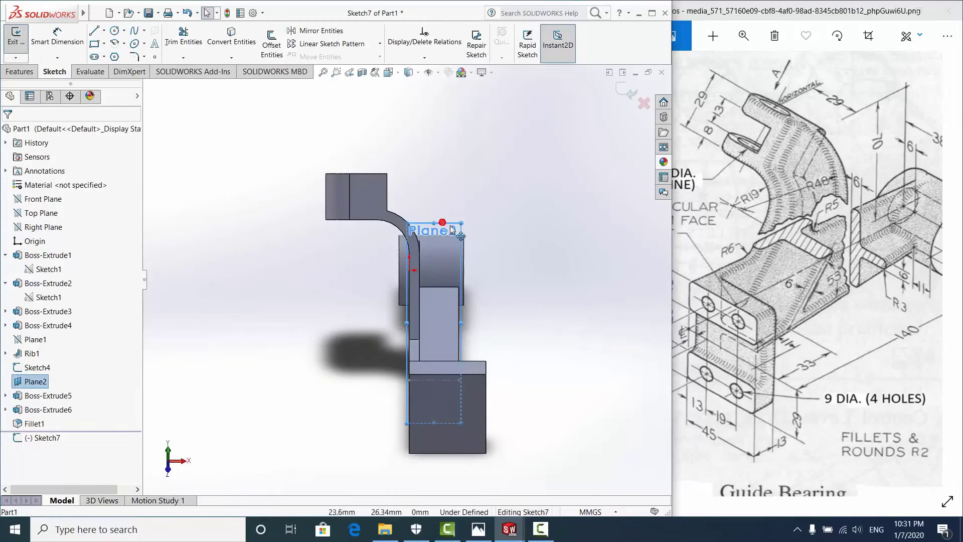
right_click(38, 382)
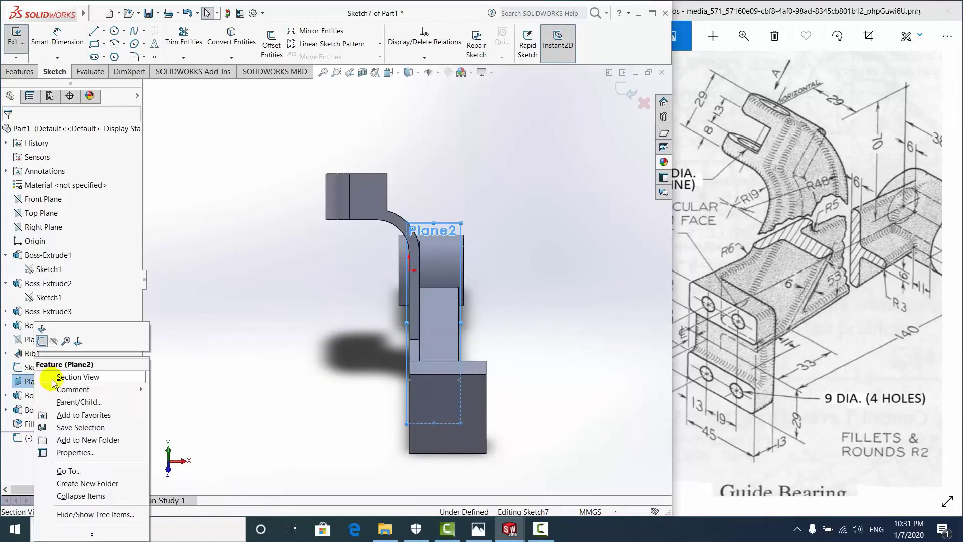
left_click(55, 344)
scroll(211, 280, "up", 1)
scroll(467, 236, "down", 1)
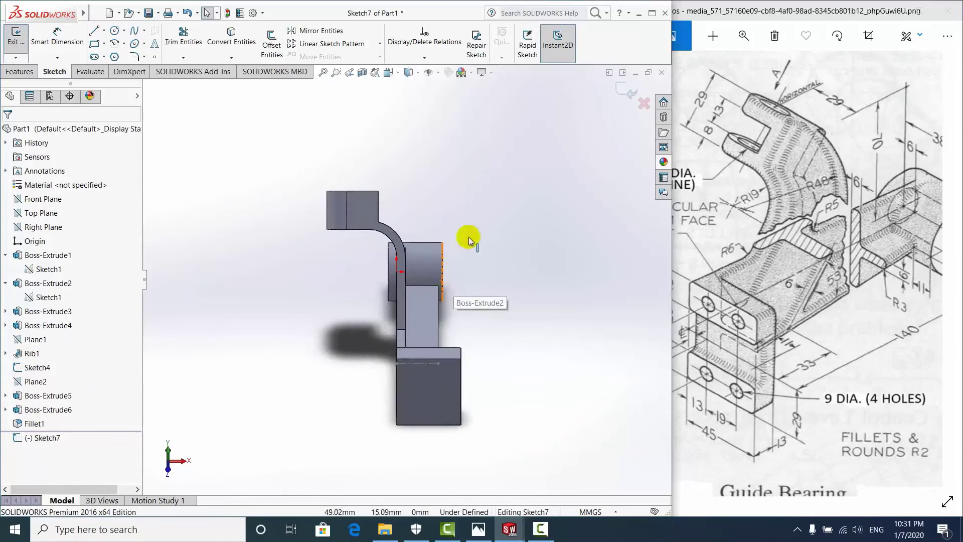
left_click(383, 77)
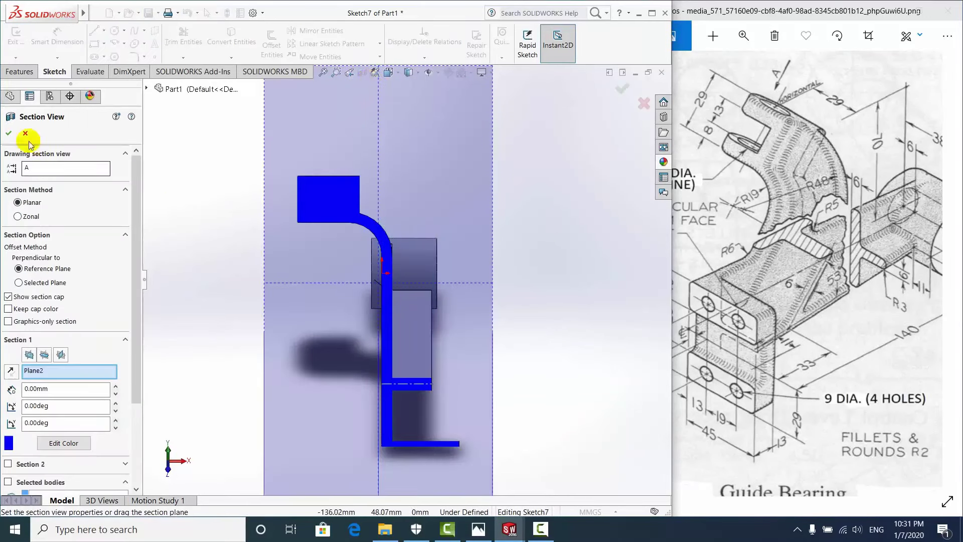
left_click(9, 133)
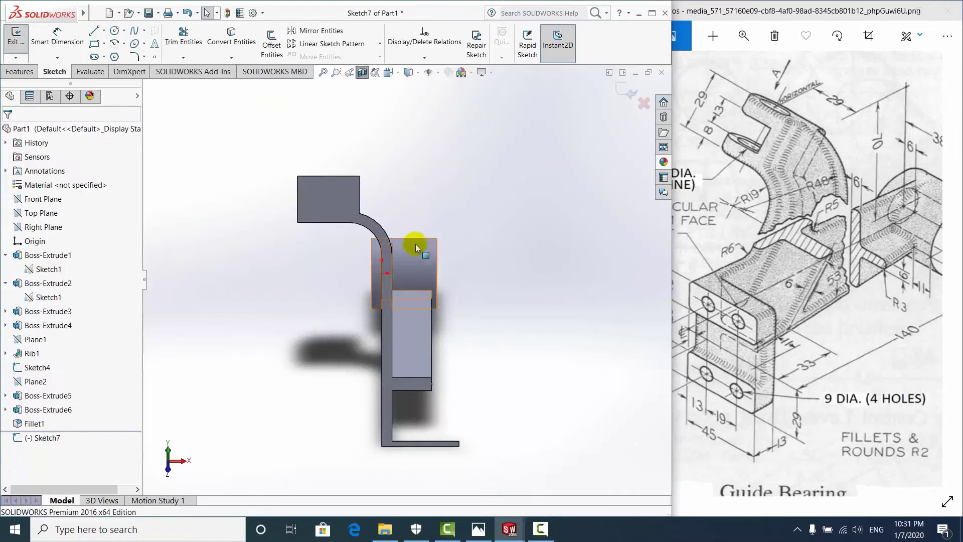
scroll(412, 236, "down", 3)
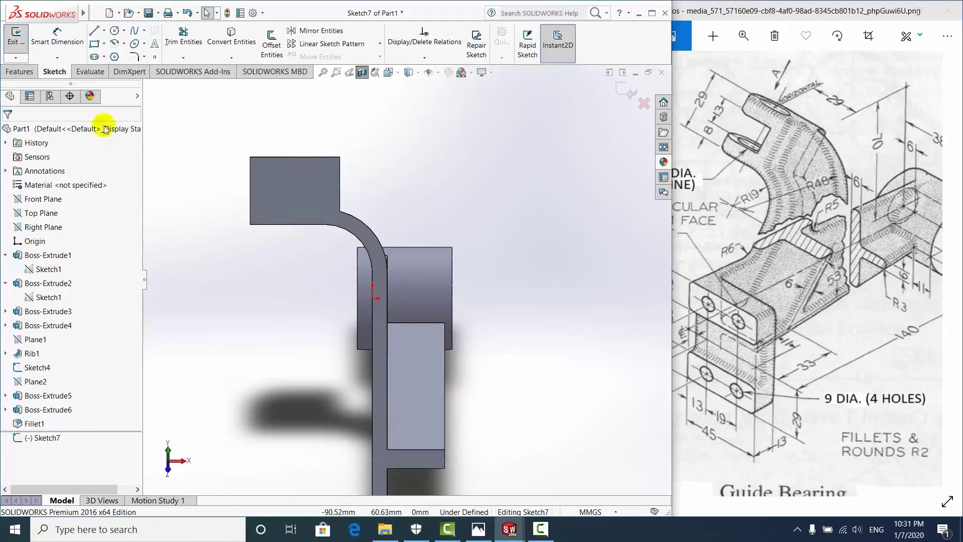
key("f")
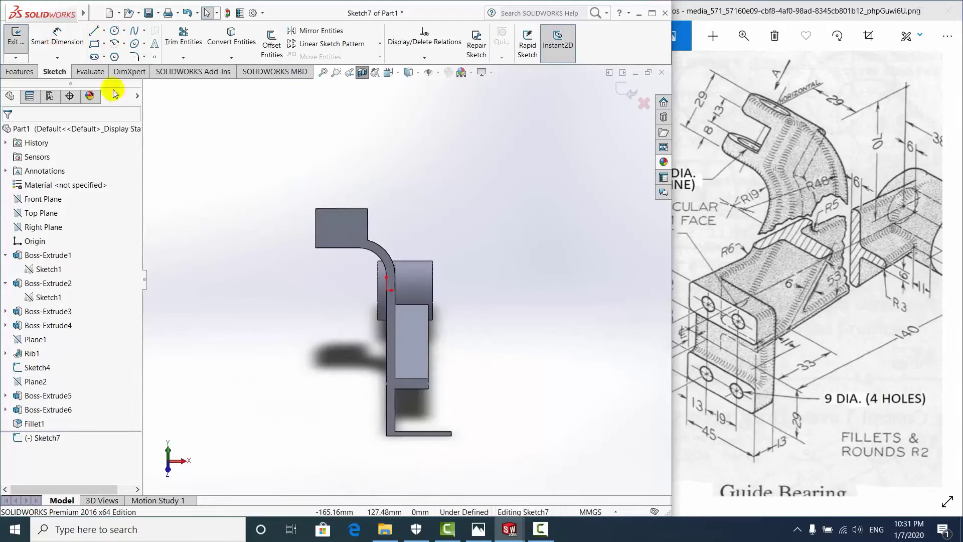
Offset the curved arm edge outward into Sketch7 and delete the offset dimension
left_click(271, 43)
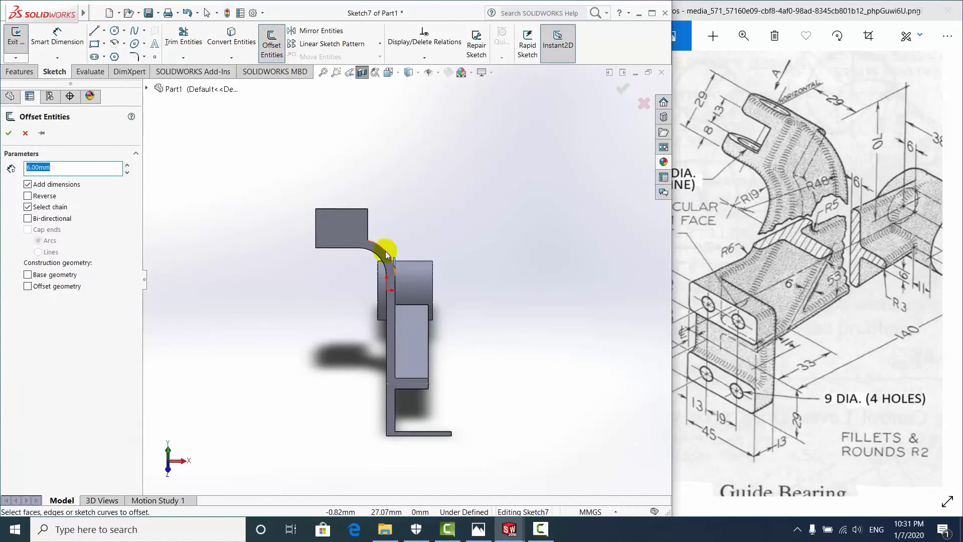
left_click(390, 257)
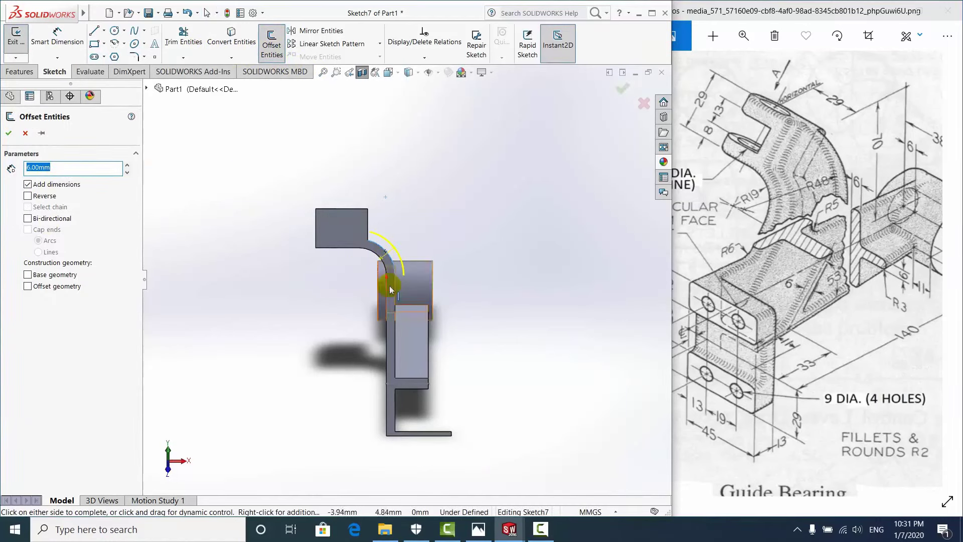
left_click(9, 134)
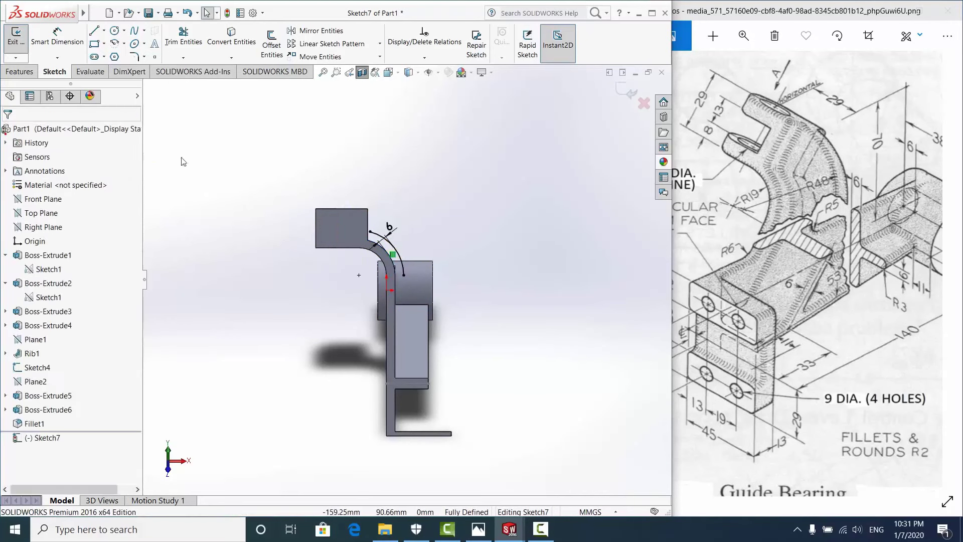
scroll(402, 226, "down", 3)
left_click(389, 227)
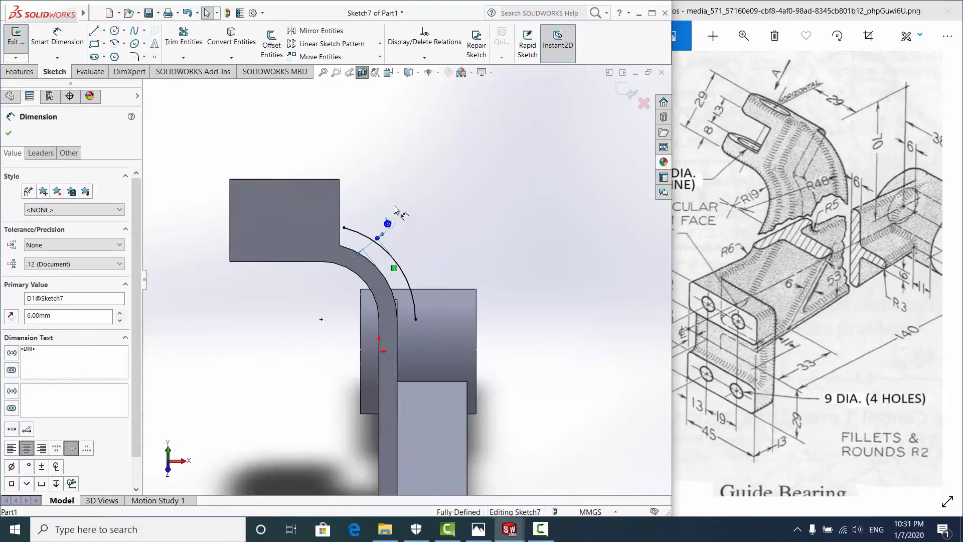
right_click(389, 227)
left_click(420, 387)
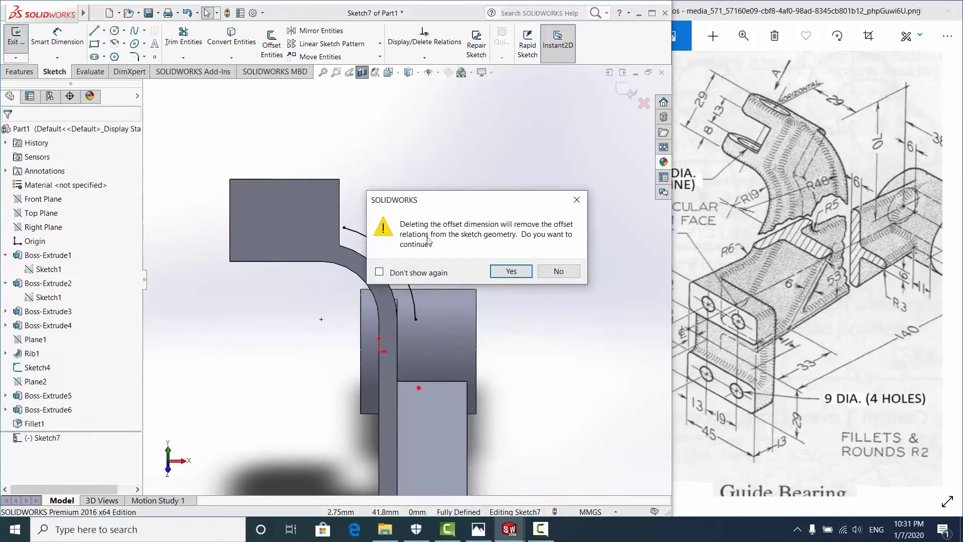
left_click(511, 271)
Dimension the offset arc's radius to 48 mm
left_click(65, 37)
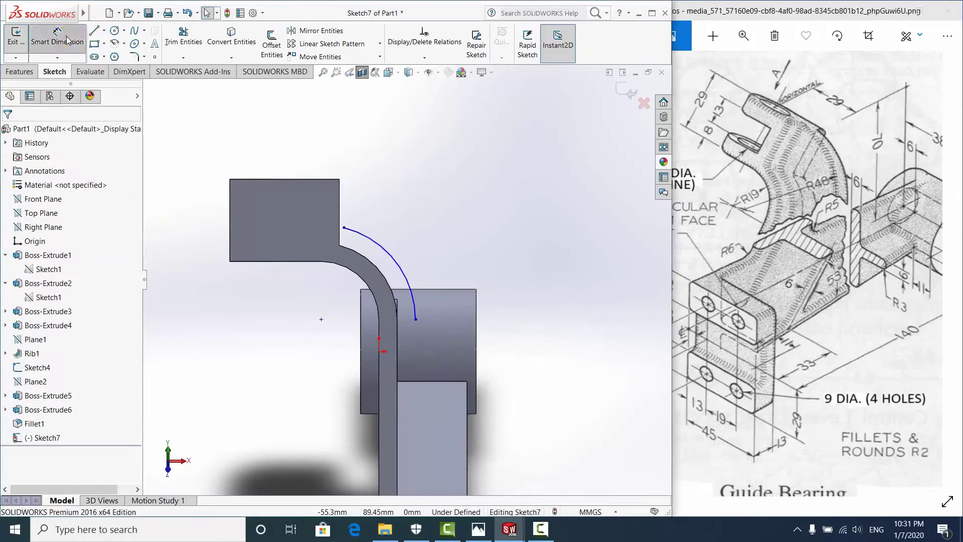
left_click(385, 265)
left_click(462, 231)
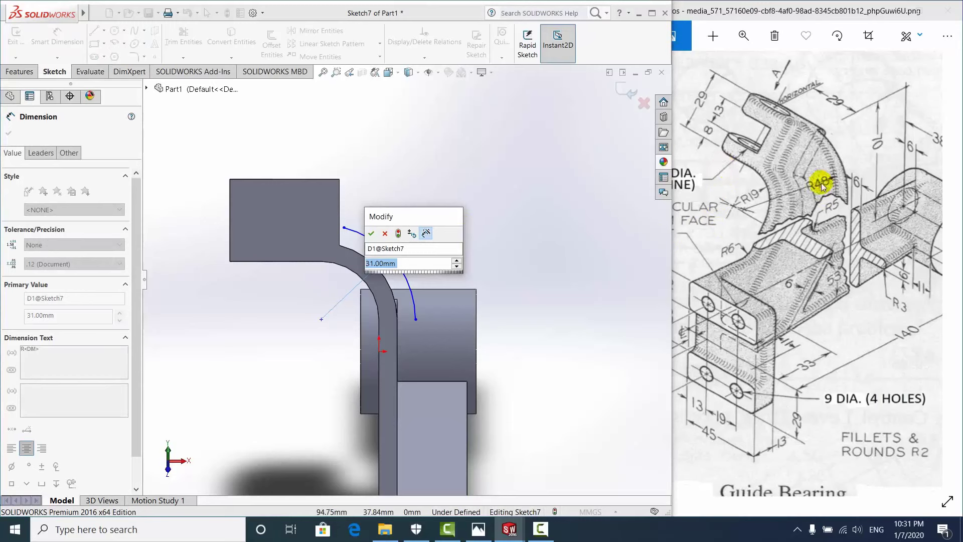
type("48")
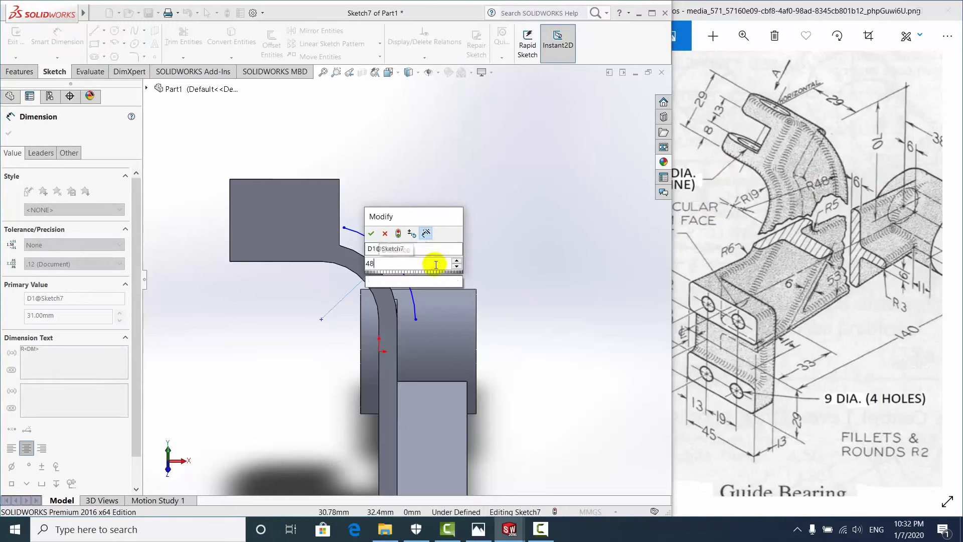
key("Return")
scroll(381, 211, "down", 2)
scroll(372, 221, "down", 2)
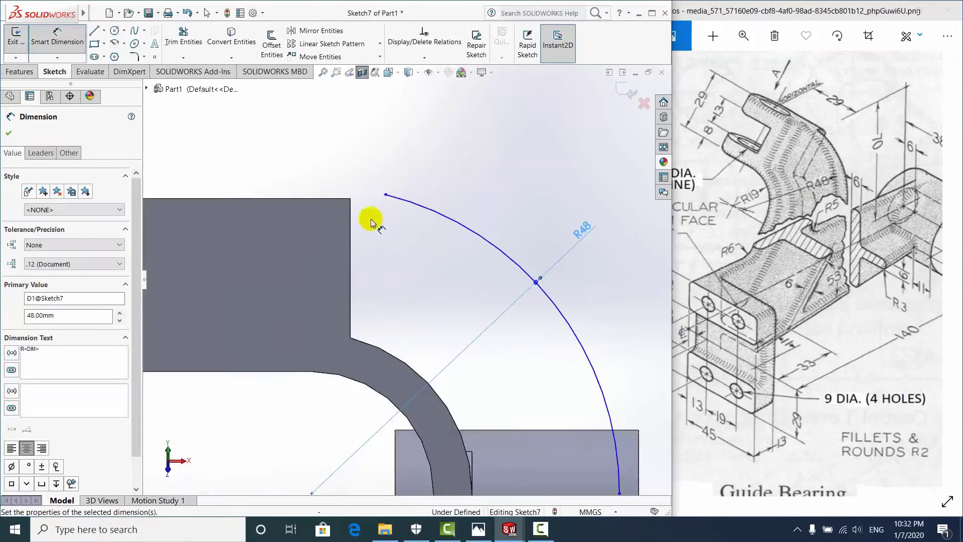
scroll(351, 249, "up", 3)
Snap the R48 arc's upper endpoint onto the block's top-right corner and reposition its lower endpoint
scroll(347, 245, "up", 1)
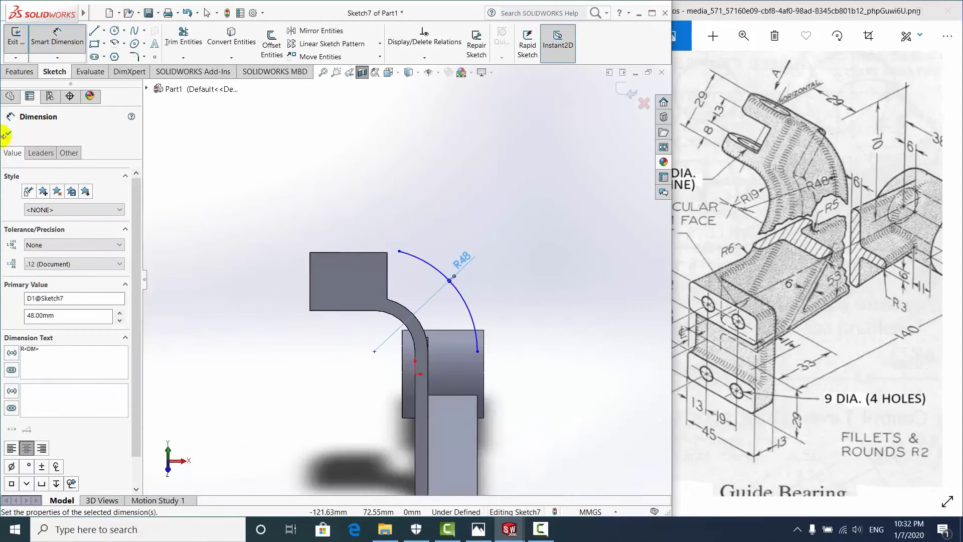
left_click(7, 133)
mouse_move(400, 252)
left_mouse_down()
mouse_move(385, 258)
mouse_move(424, 254)
mouse_move(409, 265)
left_mouse_up()
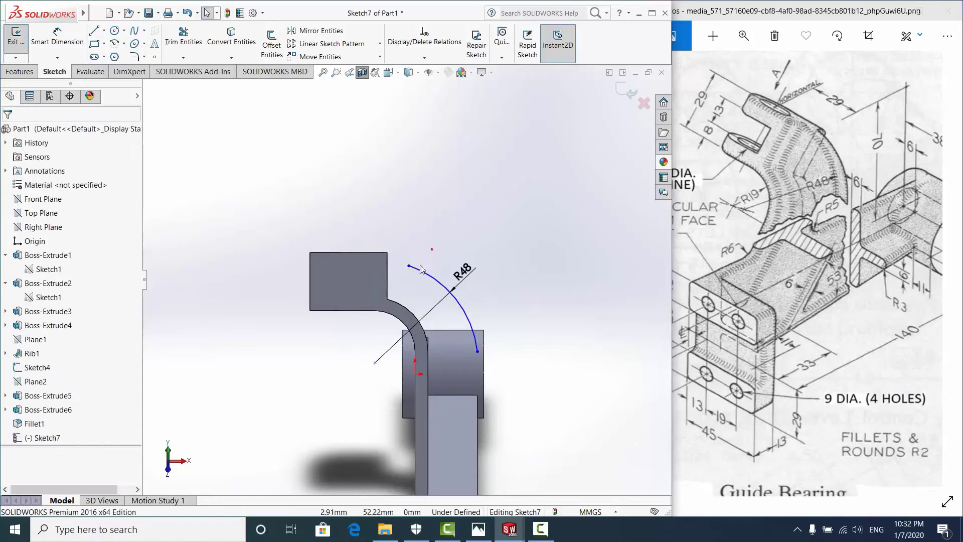
scroll(402, 269, "down", 1)
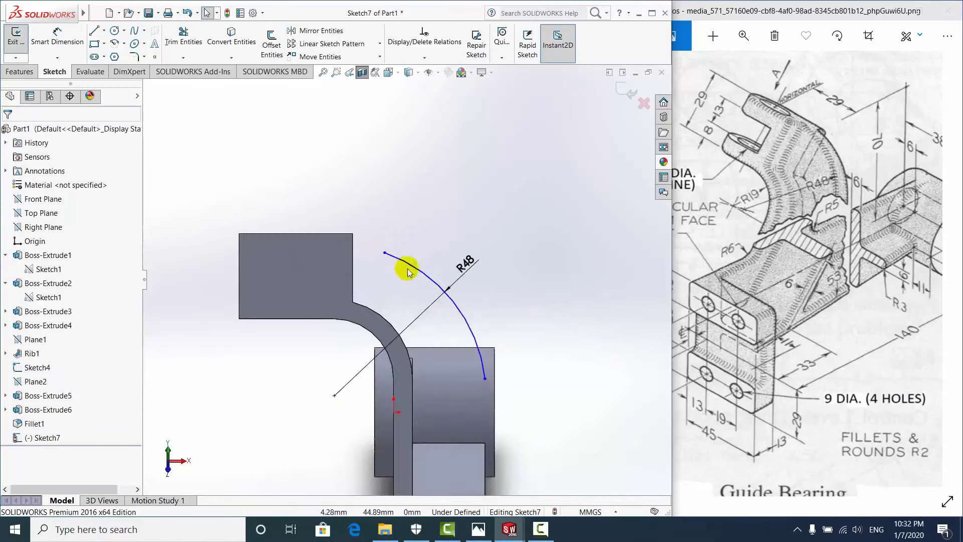
scroll(385, 256, "down", 3)
mouse_move(399, 256)
left_mouse_down()
mouse_move(369, 224)
mouse_move(343, 224)
left_mouse_up()
scroll(411, 268, "up", 2)
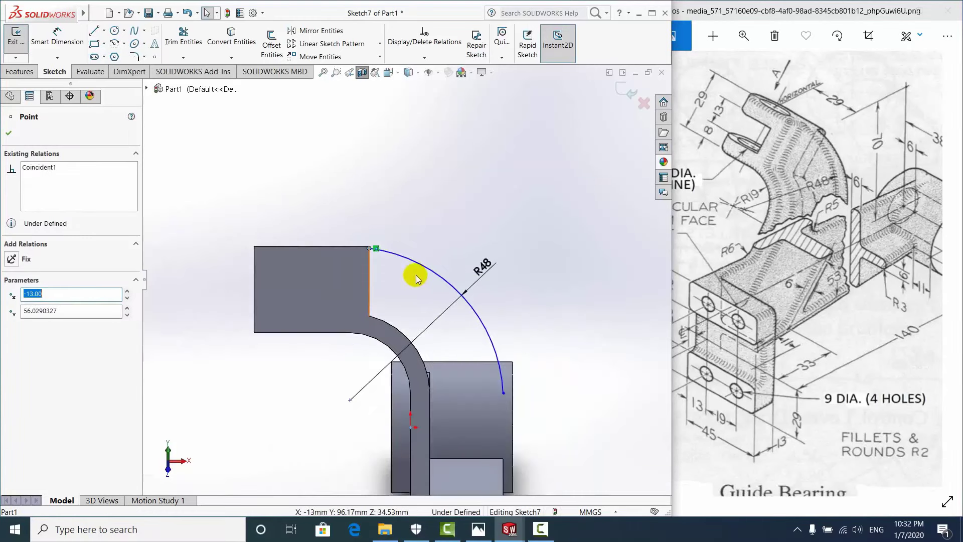
scroll(442, 296, "down", 2)
scroll(467, 317, "up", 1)
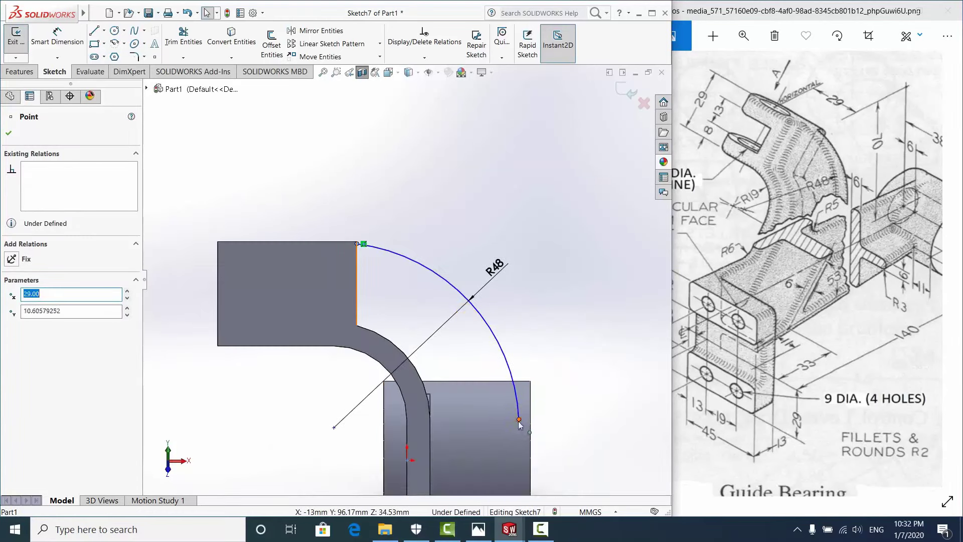
left_click_drag(520, 421, 502, 416)
scroll(397, 251, "down", 3)
scroll(401, 236, "up", 3)
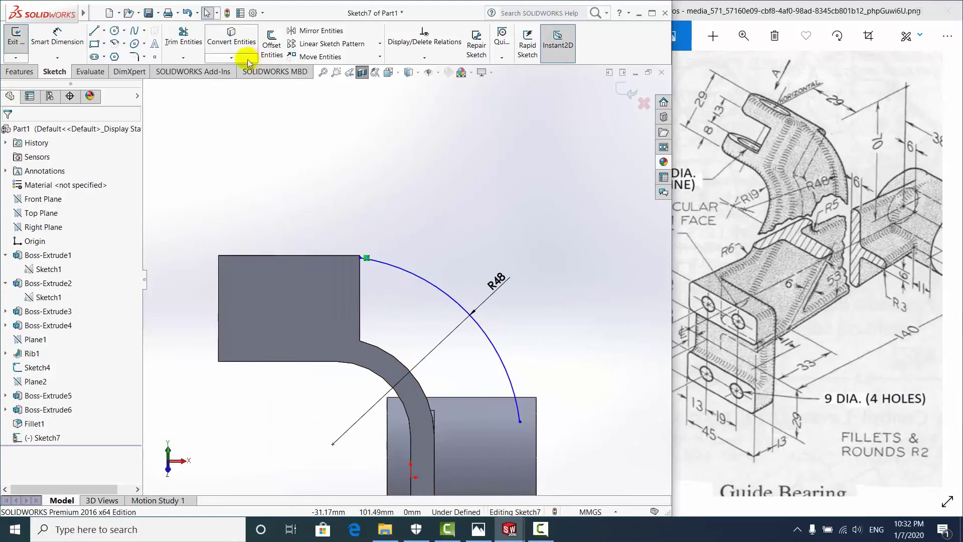
Select the R48 arc together with the bend's inner curved edge to compare them
left_click(398, 278)
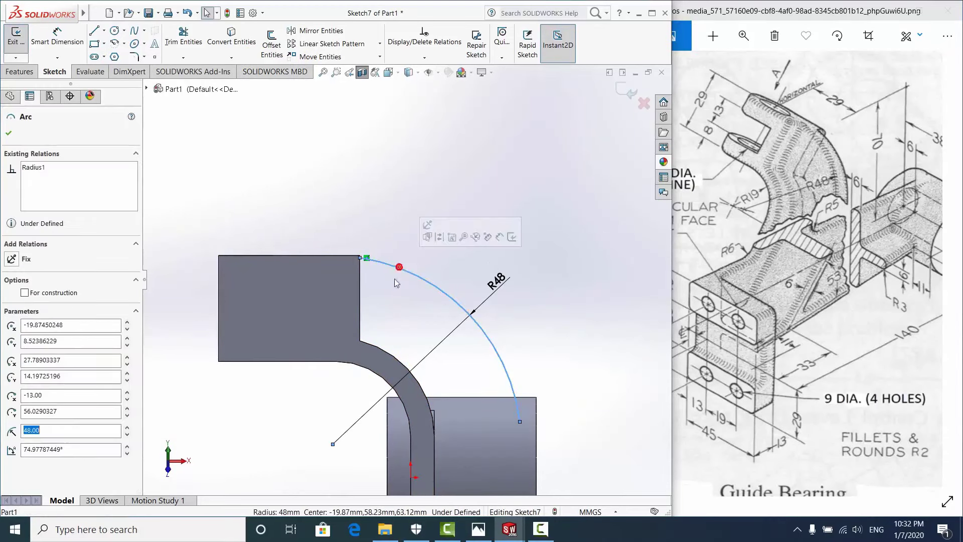
left_click(18, 370)
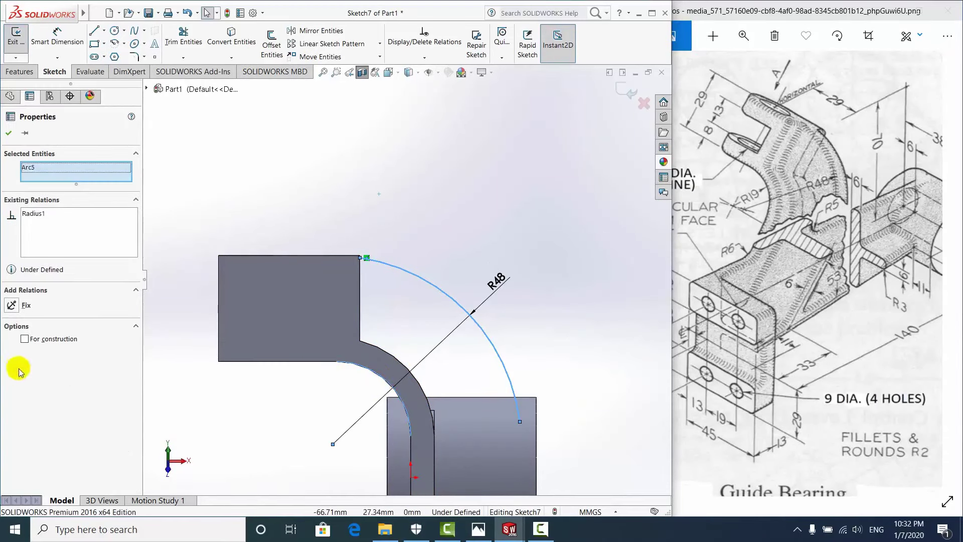
left_click(396, 228)
left_click(383, 267)
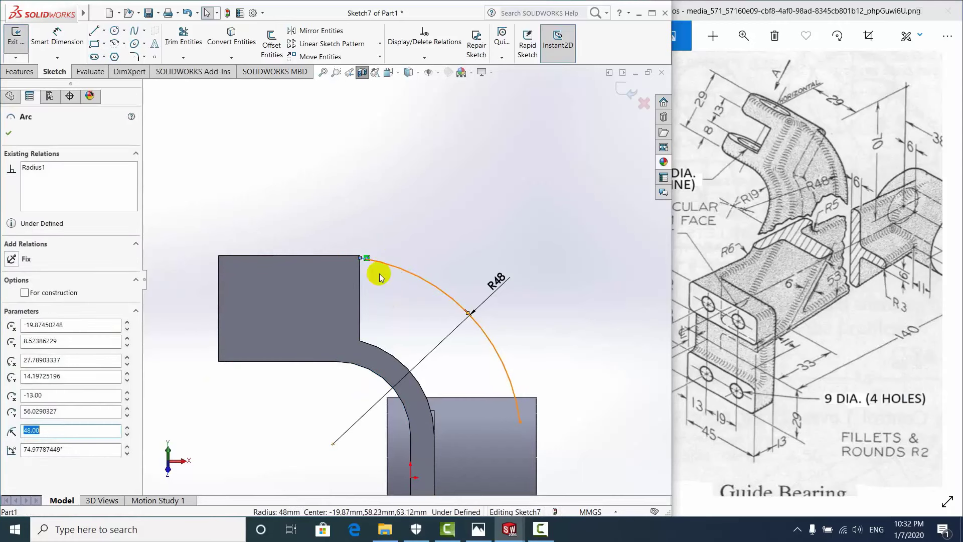
left_click(423, 246)
left_click(430, 289)
left_click(286, 125)
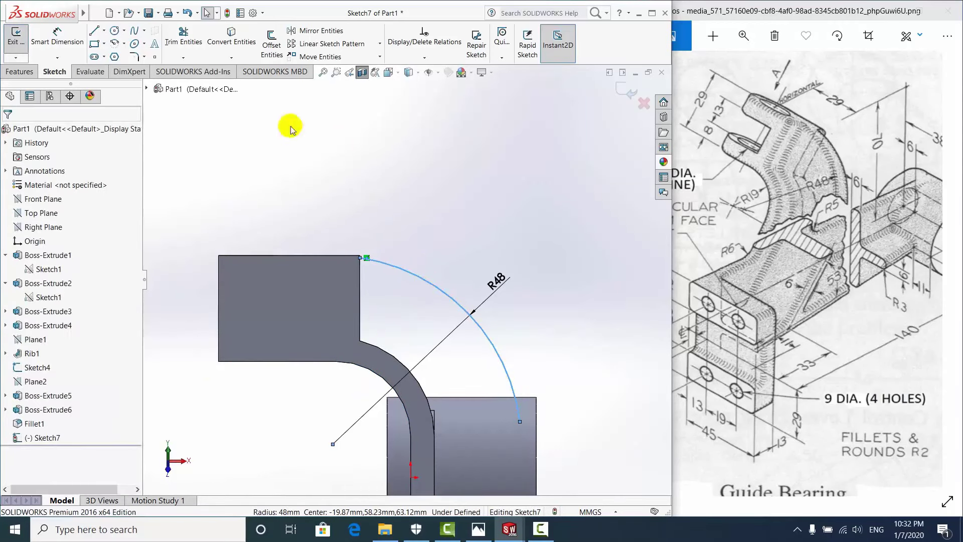
left_click(435, 288)
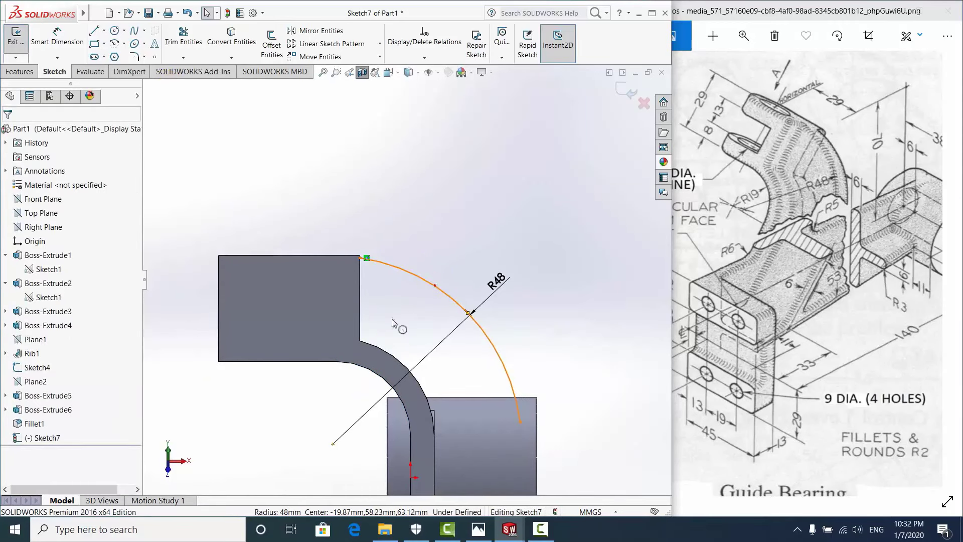
left_click(380, 378, "ctrl")
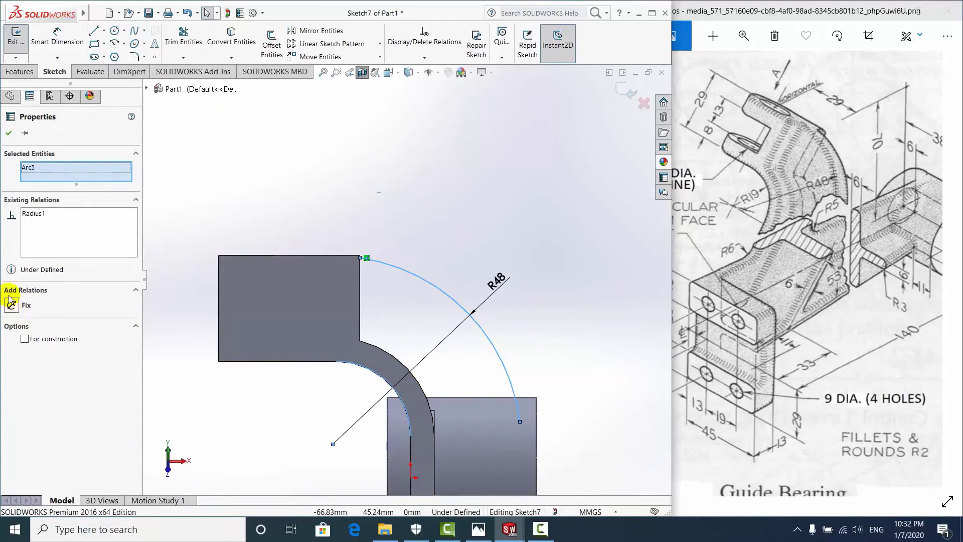
left_click(386, 187)
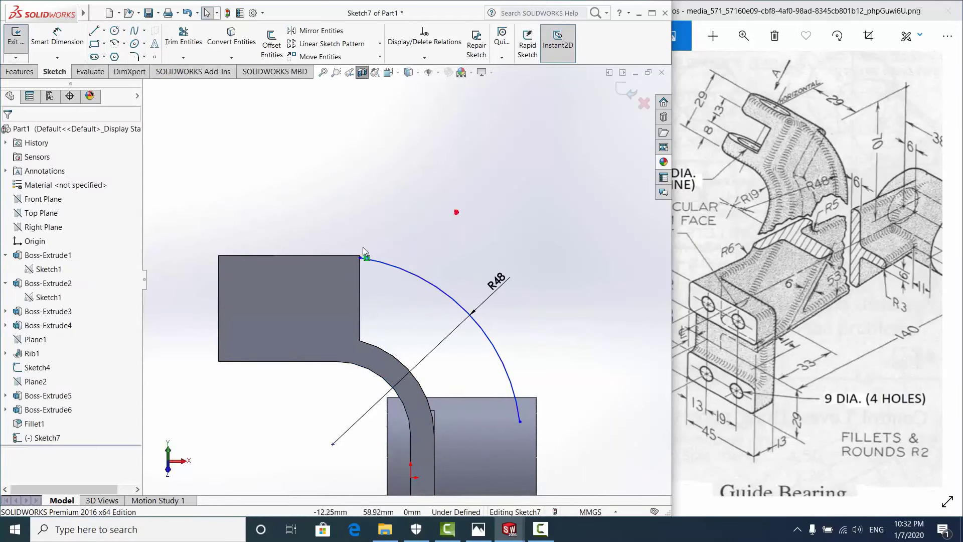
scroll(366, 254, "down", 2)
Recheck the R48 arc against the bend edge and pick that edge for Convert Entities
right_click(375, 264)
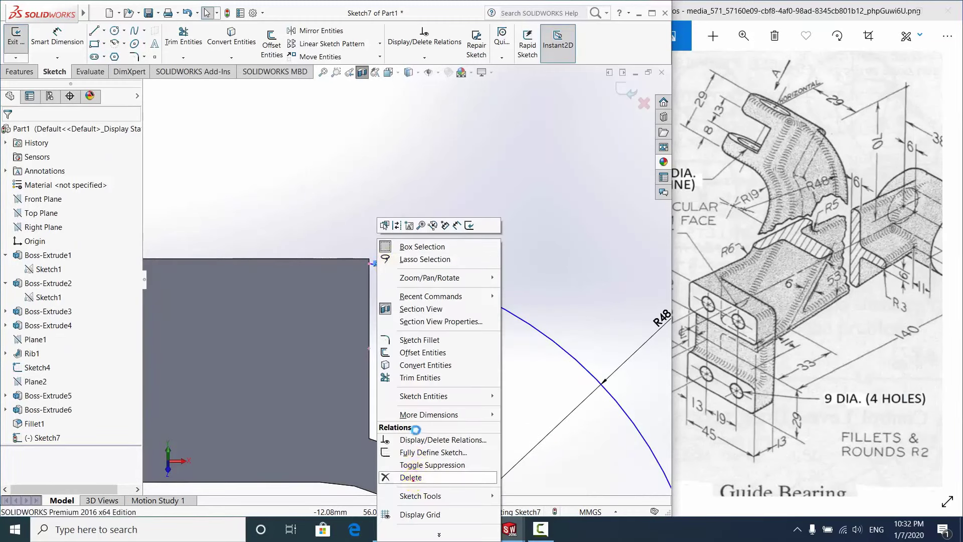
key("Escape")
scroll(432, 260, "up", 2)
scroll(431, 260, "up", 2)
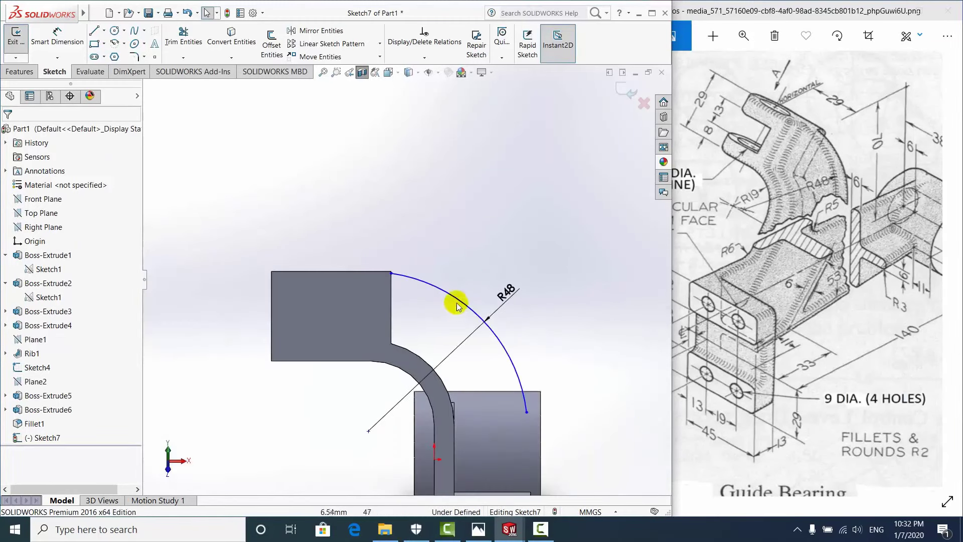
left_click(458, 302)
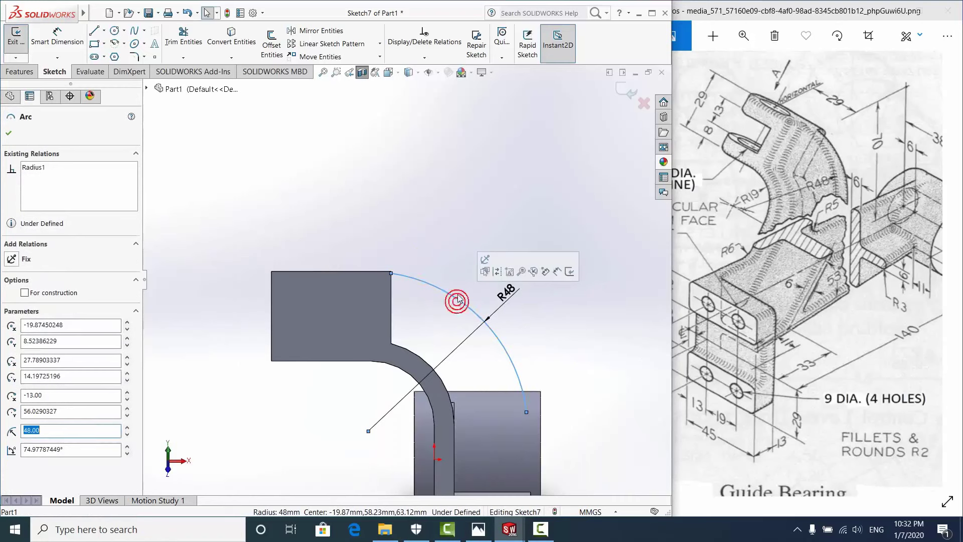
left_click(420, 358)
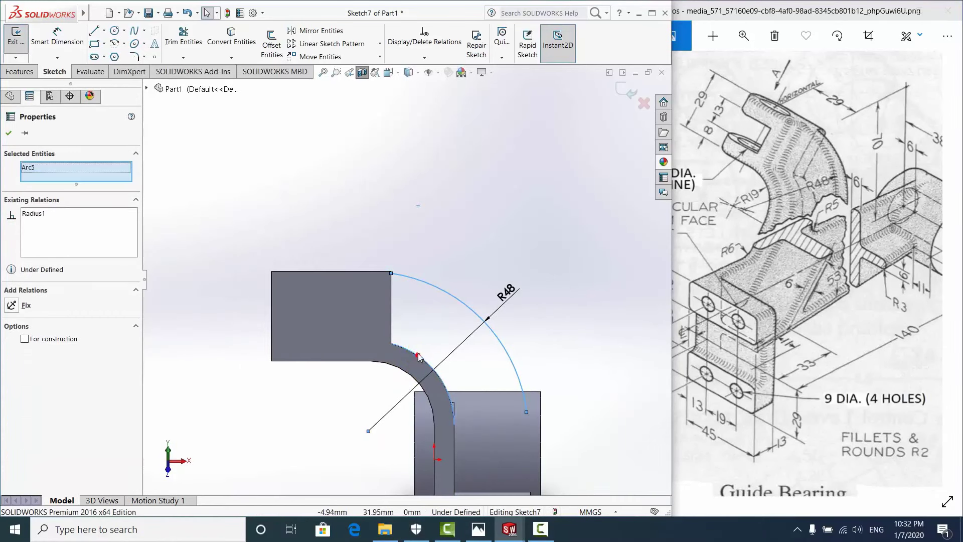
left_click(386, 172)
scroll(424, 236, "up", 2)
left_click(362, 160)
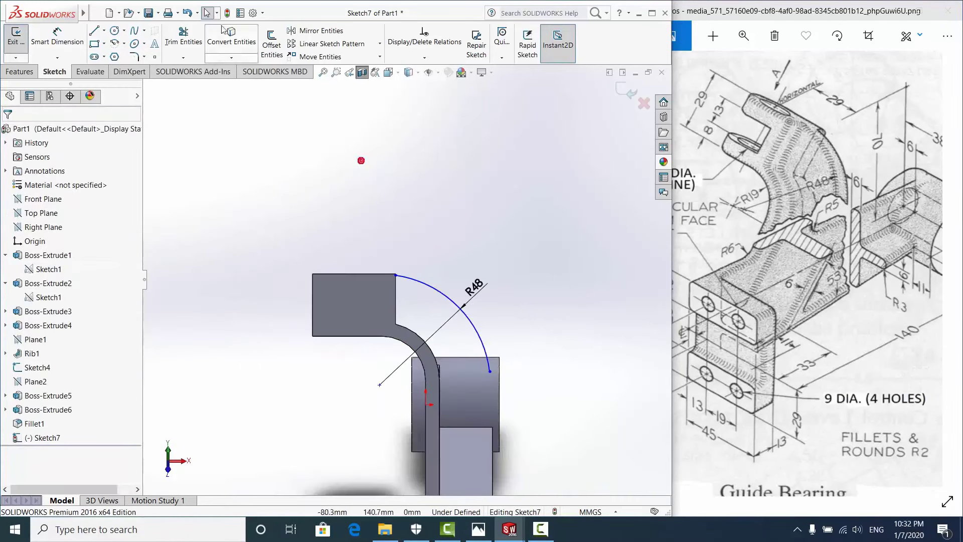
left_click(226, 31)
Convert the bend's curved edge into a sketch arc in Sketch7
left_click(417, 336)
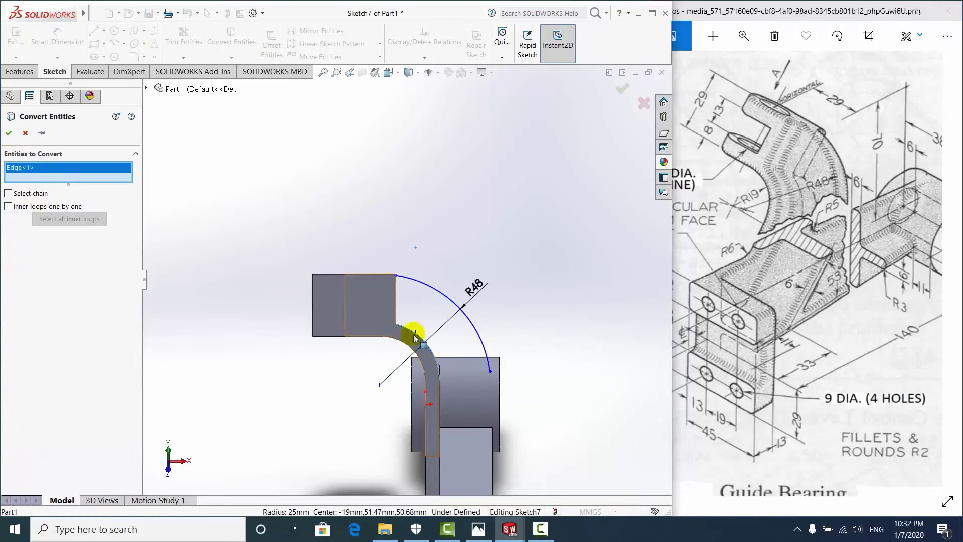
left_click(9, 133)
scroll(426, 312, "down", 2)
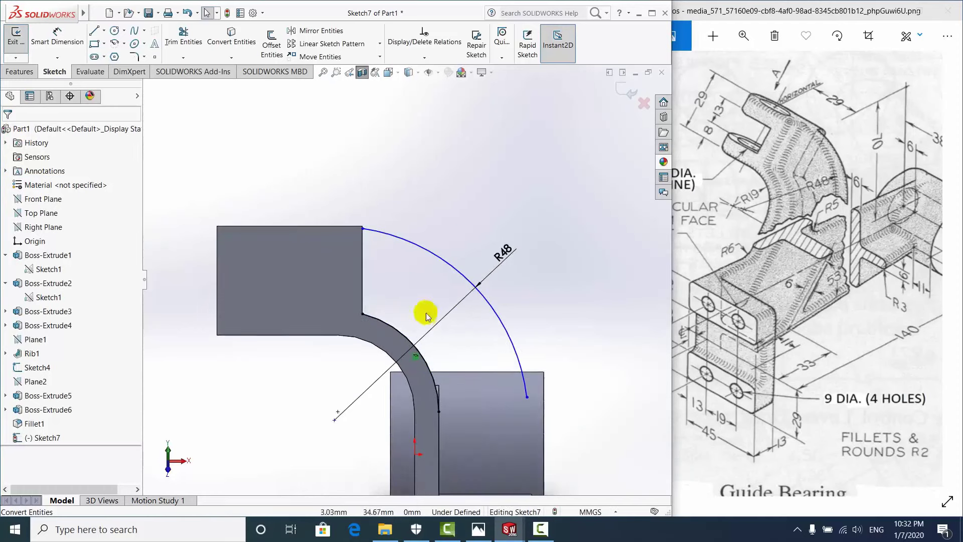
scroll(327, 424, "down", 1)
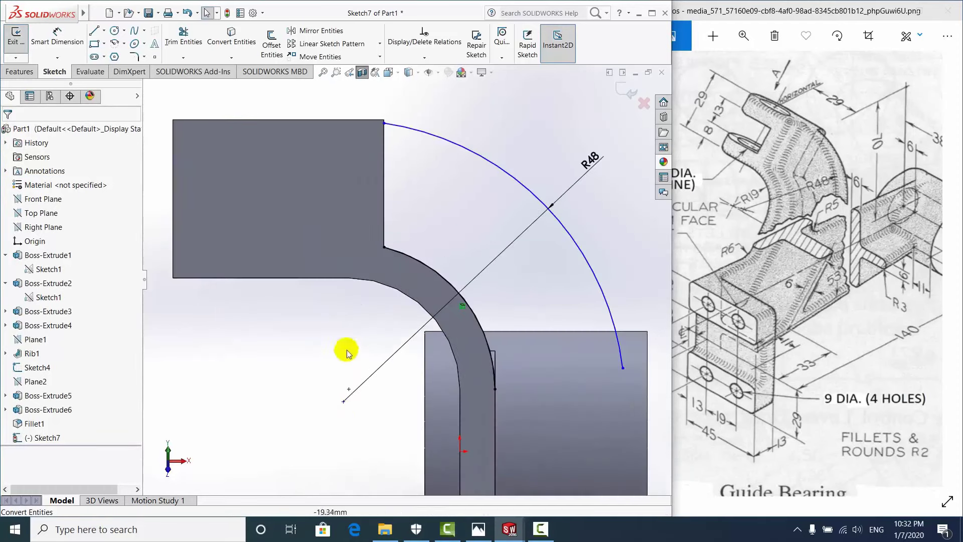
Merge the R48 arc's centre point with the converted bend arc's centre point
left_click(482, 157)
right_click(482, 161)
key("Escape")
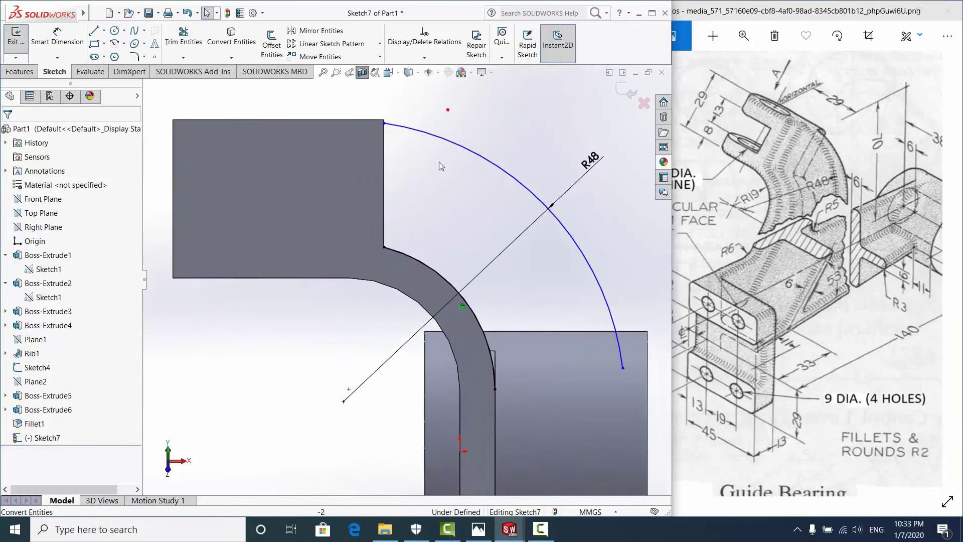
left_click(484, 157)
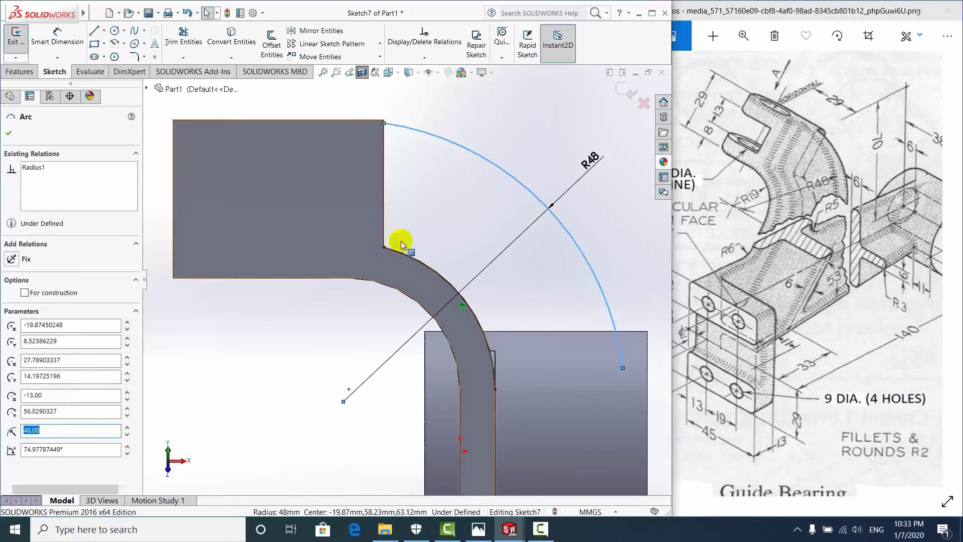
key("Escape")
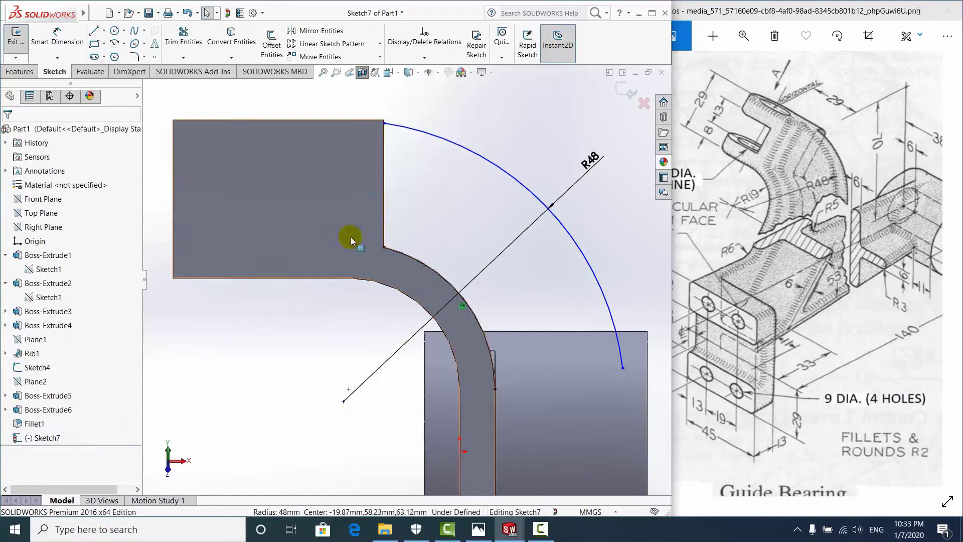
left_click(345, 400)
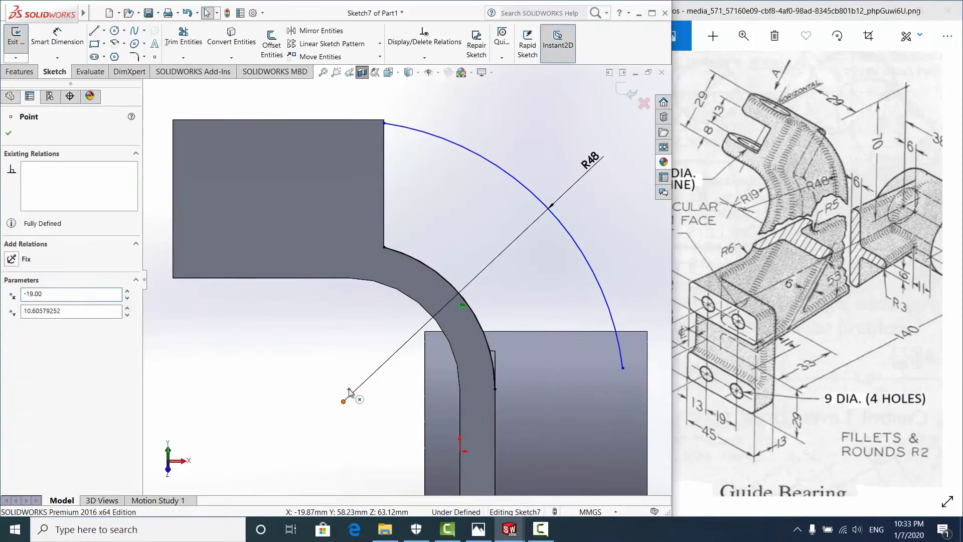
left_click(350, 390, "ctrl")
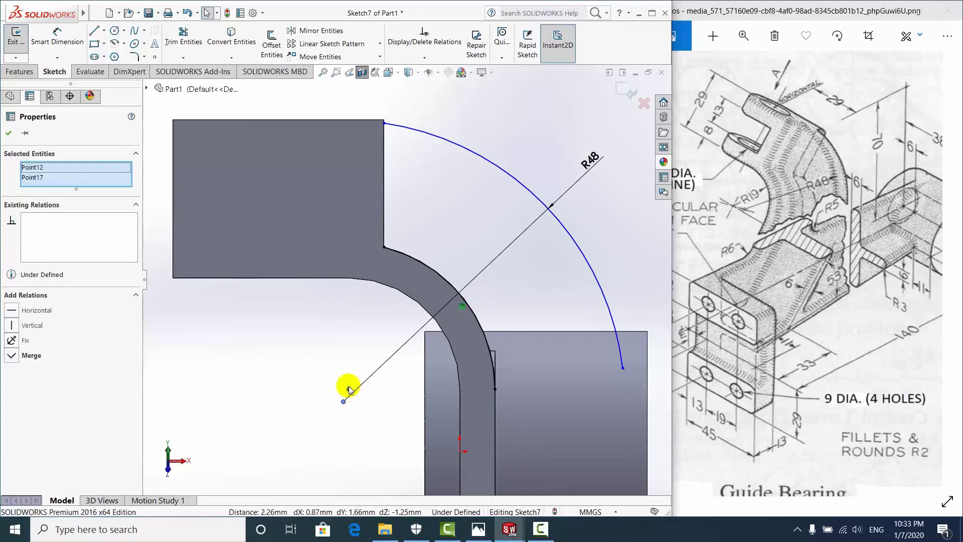
left_click(11, 356)
left_click(465, 196)
scroll(464, 188, "up", 3)
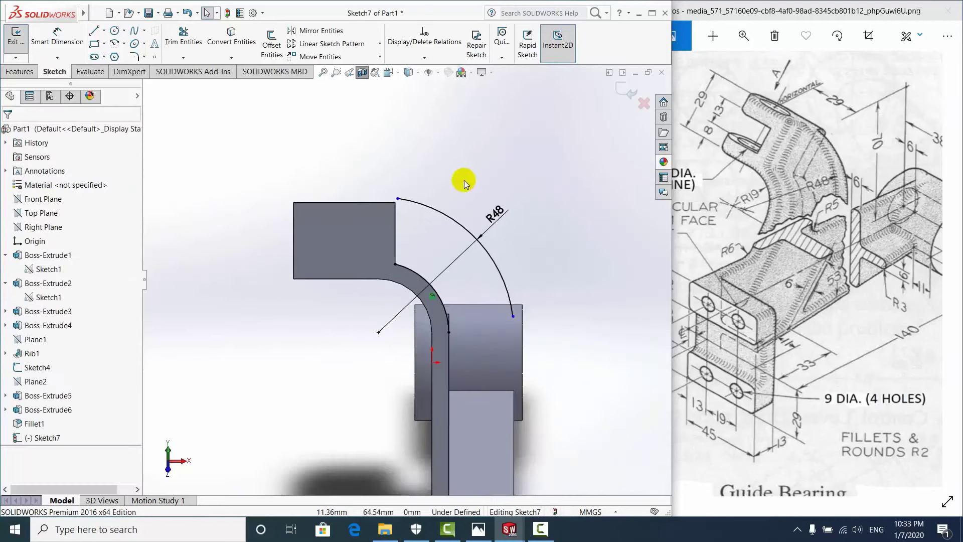
scroll(402, 221, "down", 4)
scroll(393, 225, "down", 1)
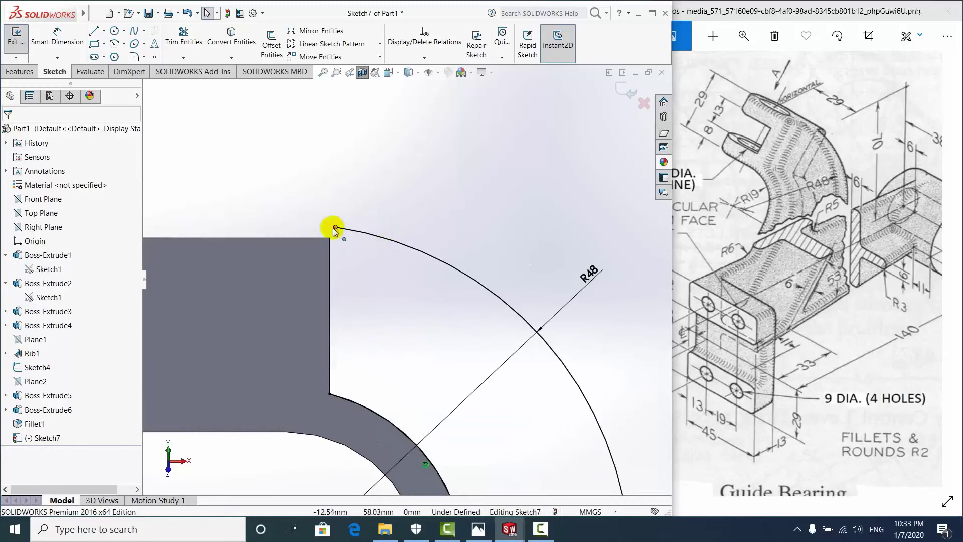
Drag the R48 arc's upper endpoint left to X -19
mouse_move(334, 231)
left_mouse_down()
mouse_move(284, 228)
mouse_move(295, 231)
left_mouse_up()
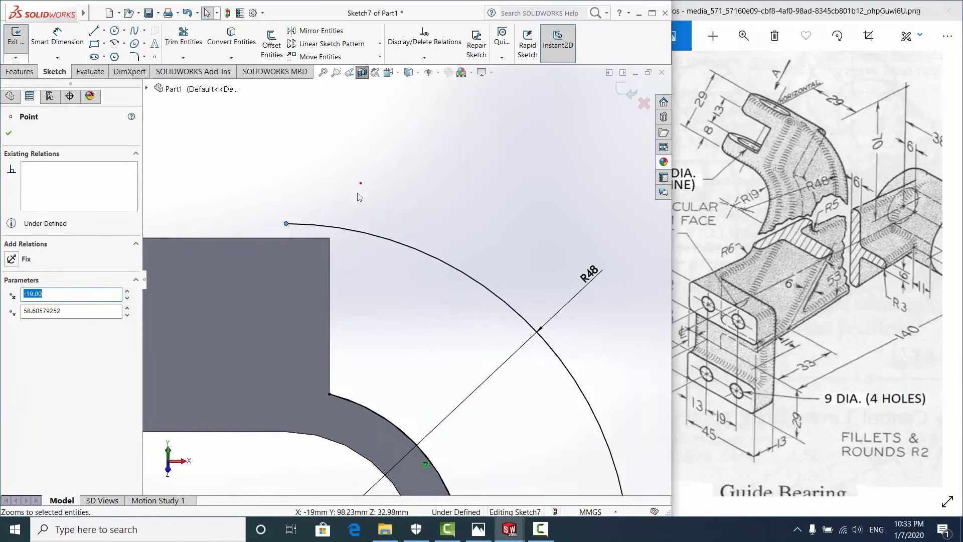
scroll(444, 241, "up", 2)
scroll(431, 242, "up", 3)
scroll(396, 261, "down", 2)
scroll(550, 311, "up", 2)
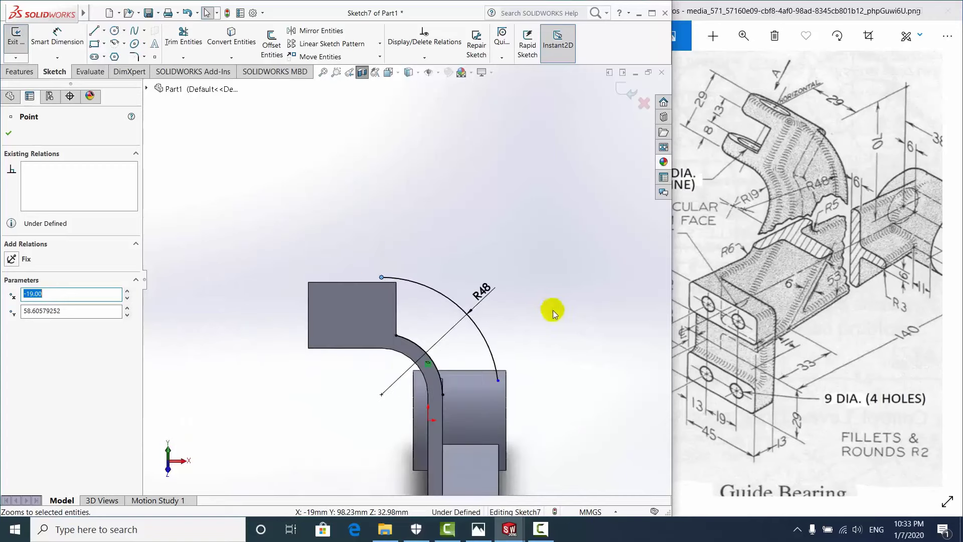
scroll(468, 312, "down", 3)
scroll(476, 299, "down", 2)
scroll(477, 299, "up", 2)
Compare with the reference drawing and pull the arc's lower end onto the lower block's right edge
left_click(848, 202)
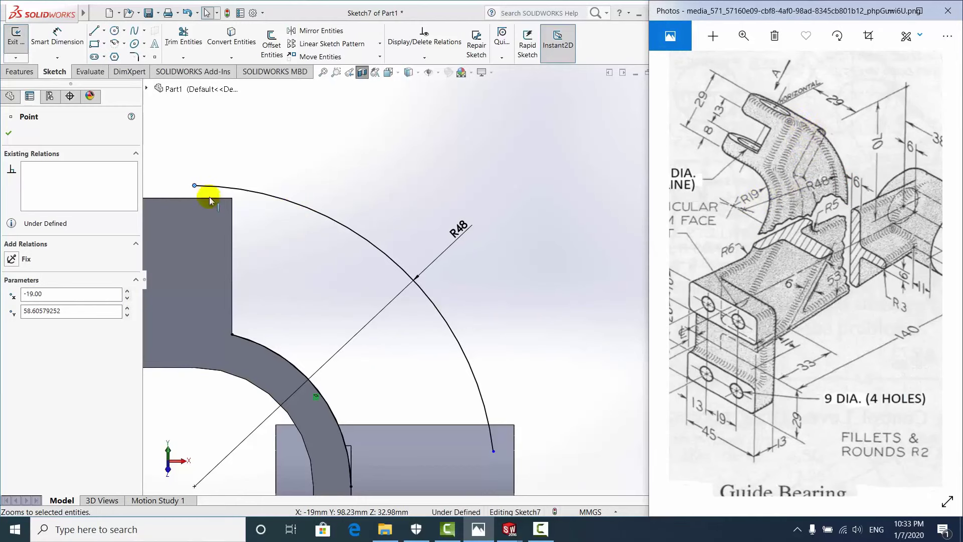
scroll(315, 233, "up", 3)
scroll(436, 276, "down", 2)
scroll(447, 297, "up", 2)
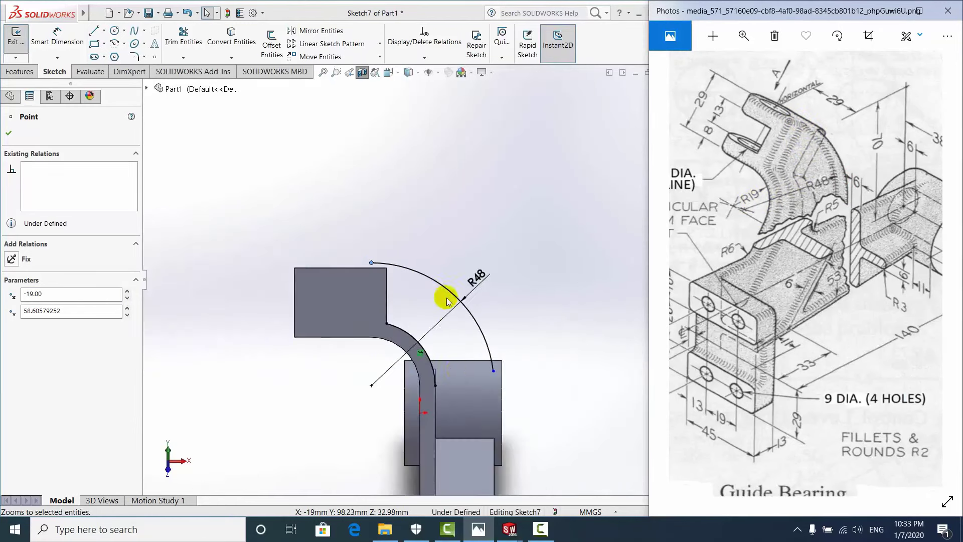
scroll(485, 386, "down", 2)
scroll(497, 359, "up", 2)
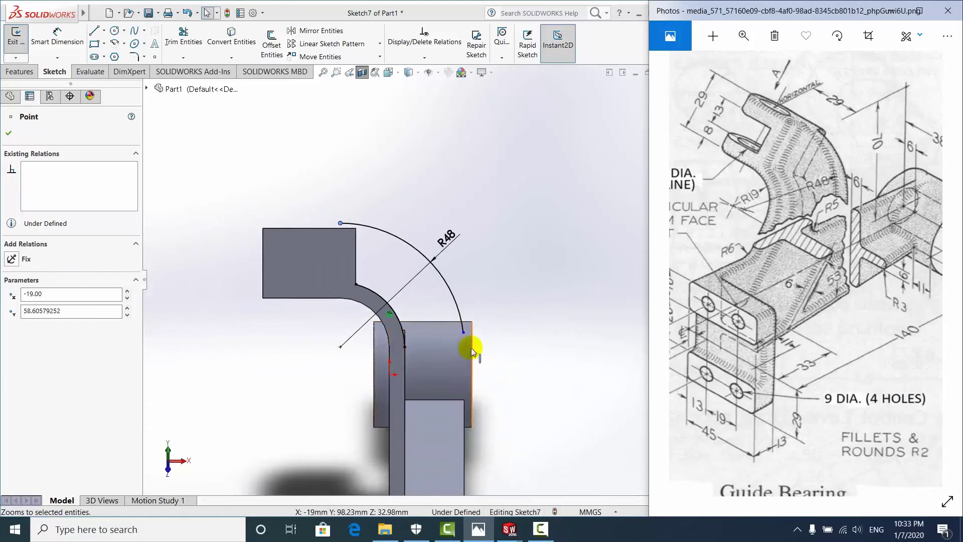
left_click_drag(465, 335, 464, 355)
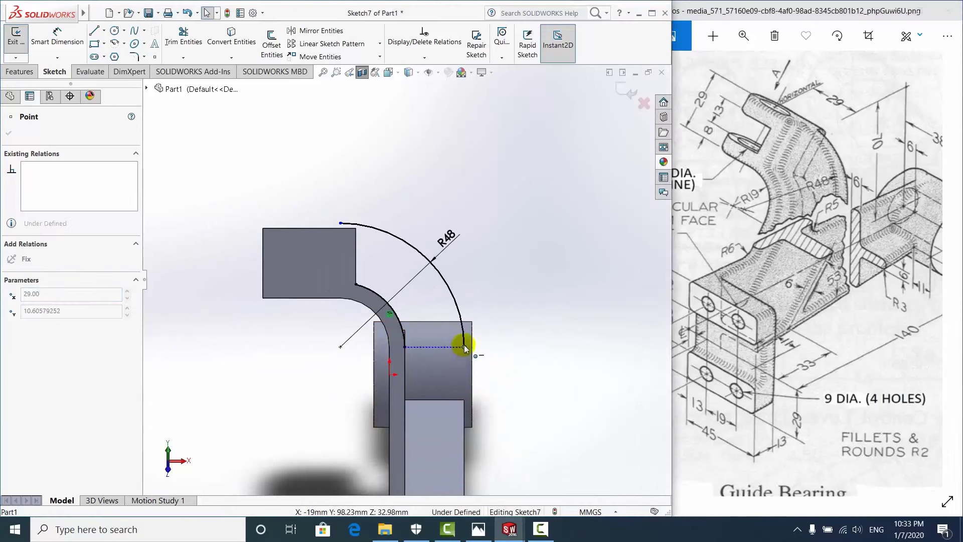
scroll(457, 346, "up", 2)
scroll(420, 285, "down", 2)
Draw a long vertical line below the R48 arc's lower end, then undo it as over-defining
key("Escape")
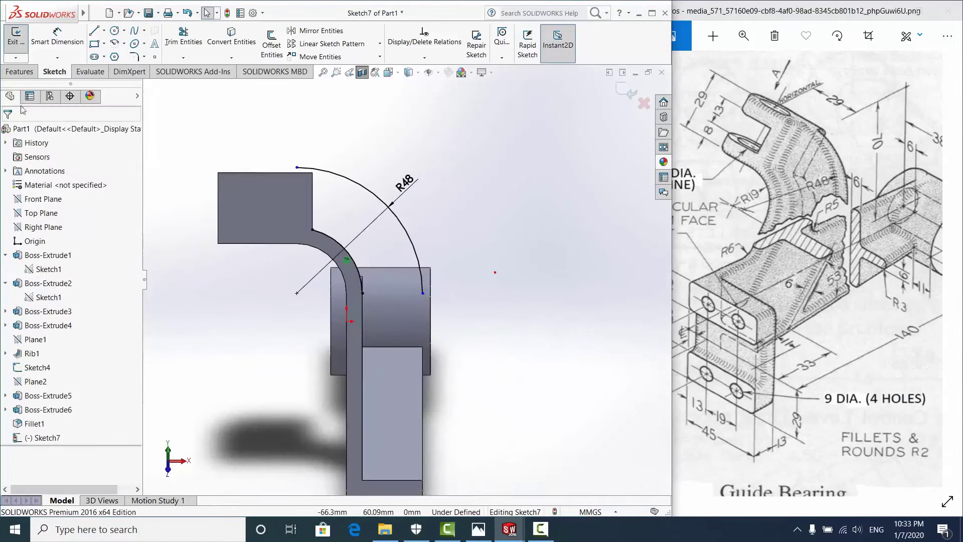
left_click(94, 31)
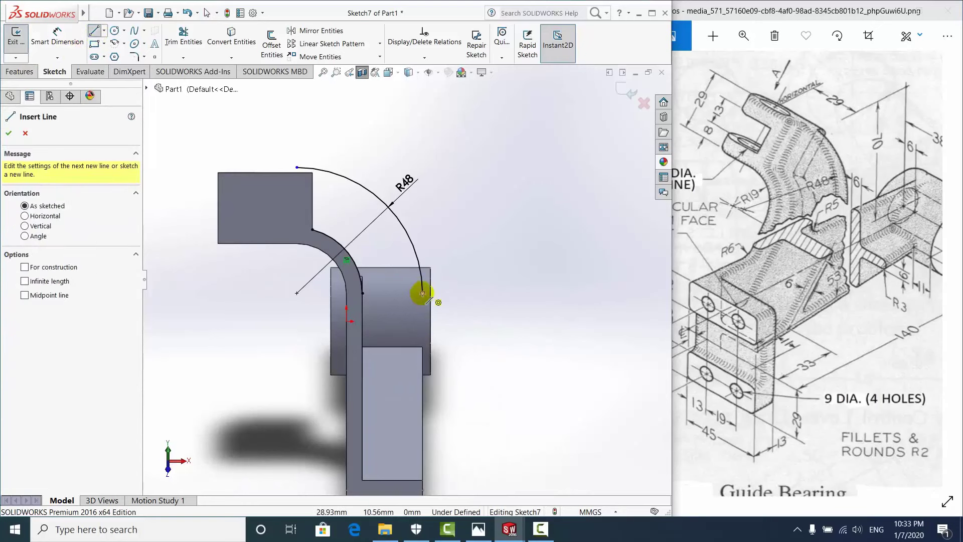
left_click(423, 293)
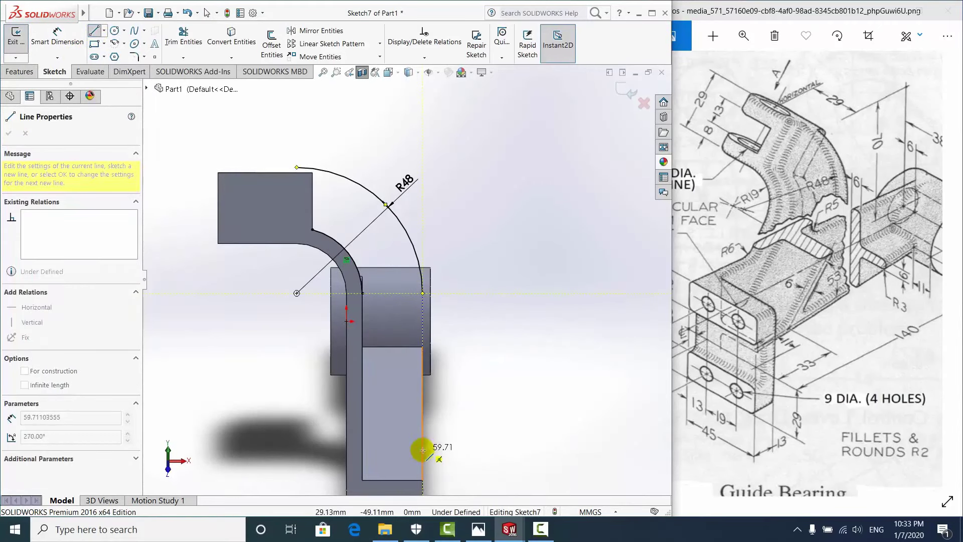
left_click(423, 430)
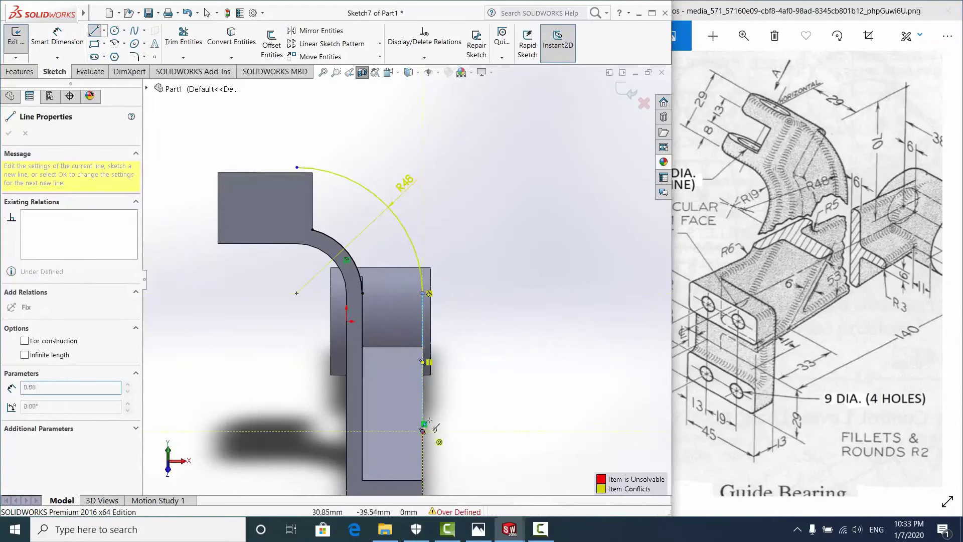
key("Escape")
middle_click_drag(444, 395, 364, 307)
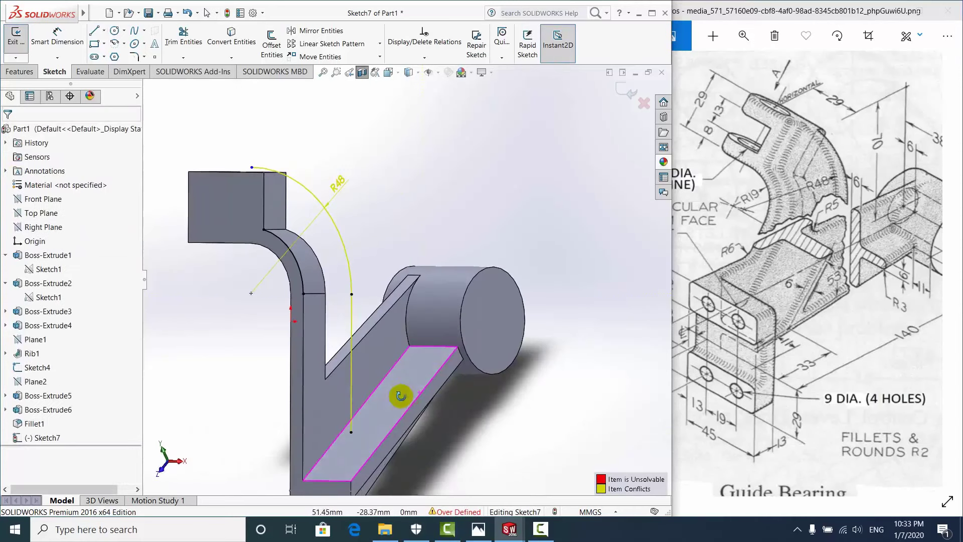
key("ctrl+z")
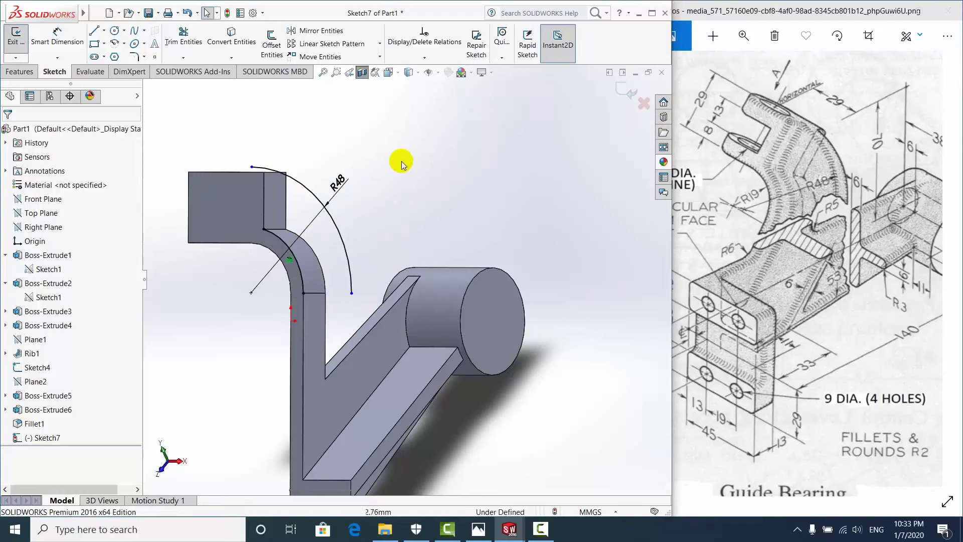
key("ctrl+8")
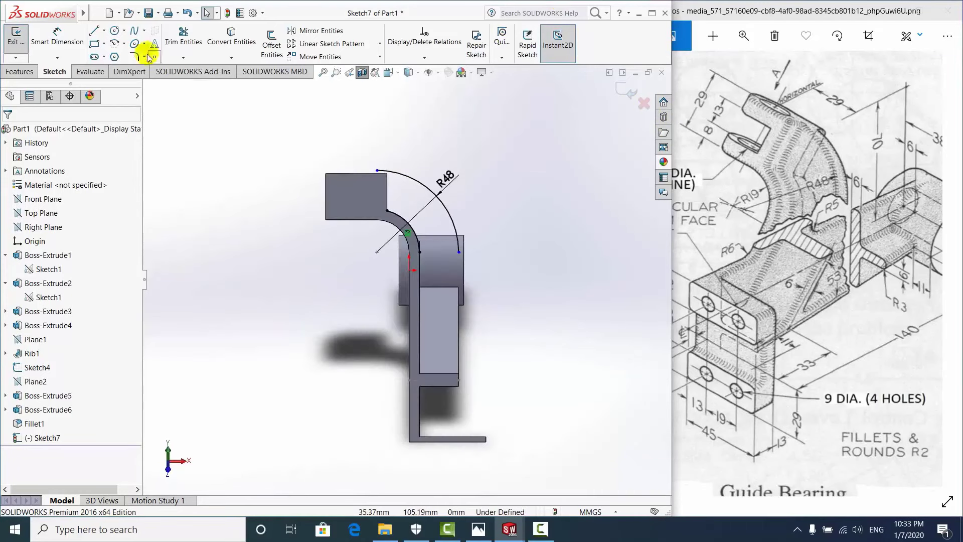
Draw a short vertical line down from the R48 arc's lower end
left_click(93, 33)
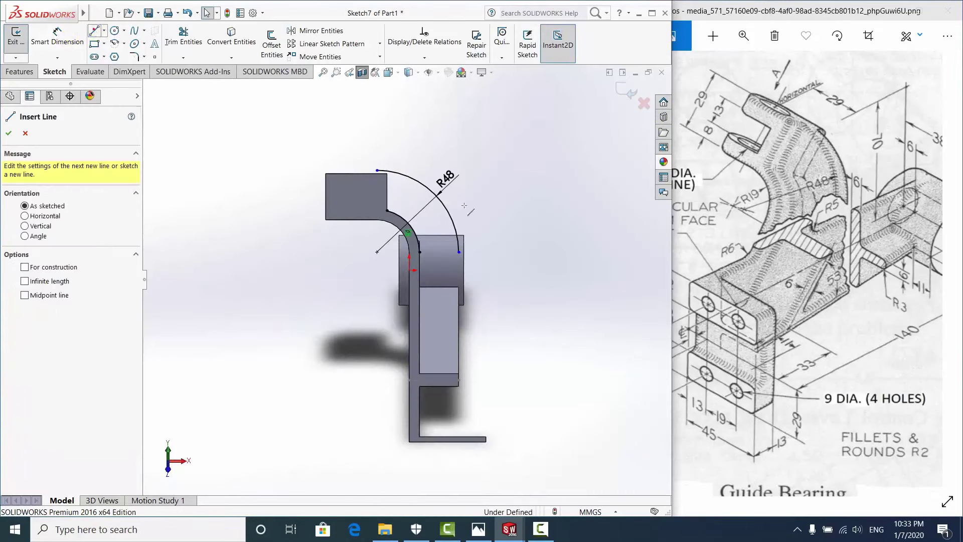
left_click(460, 255)
scroll(455, 321, "down", 2)
scroll(452, 301, "down", 2)
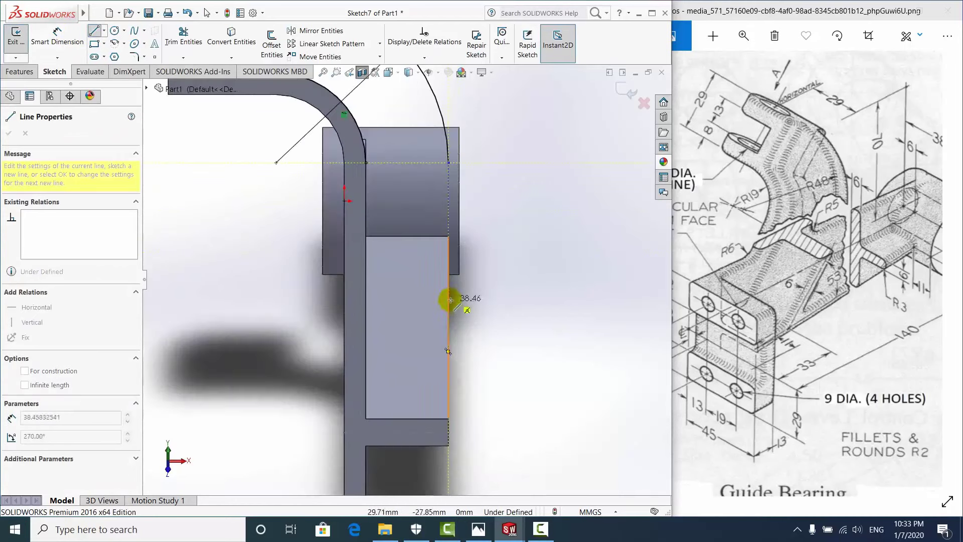
scroll(451, 300, "up", 1)
scroll(437, 241, "down", 1)
left_click(442, 235)
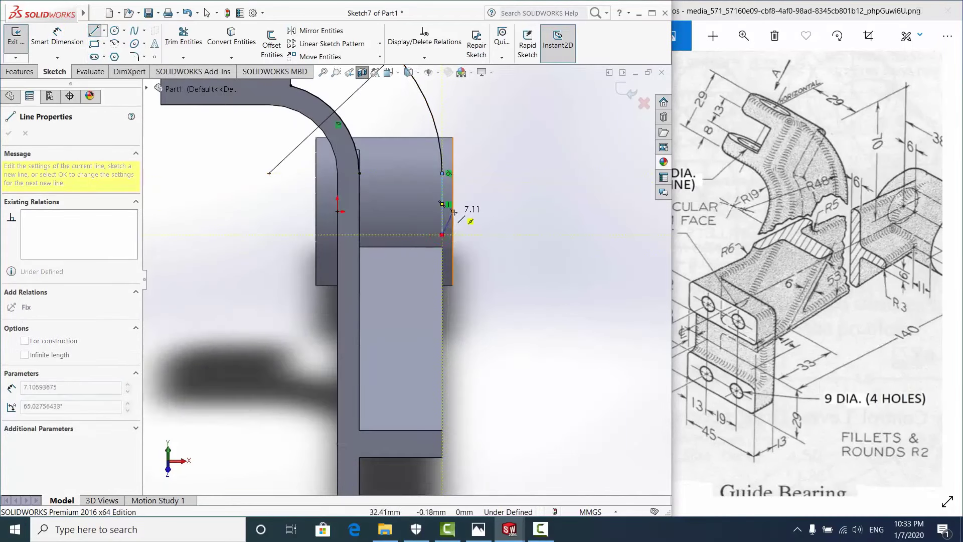
key("Escape")
middle_click_drag(467, 236, 437, 249)
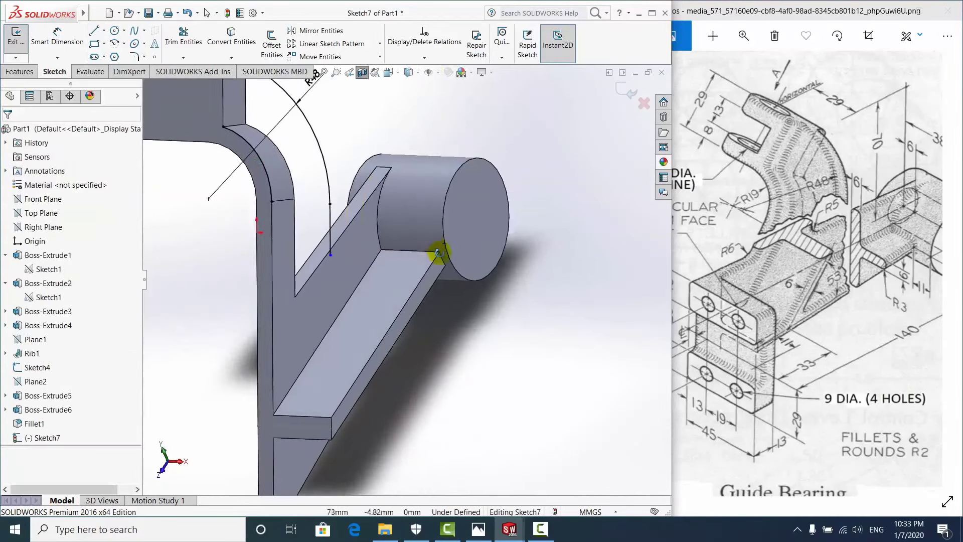
scroll(396, 226, "up", 3)
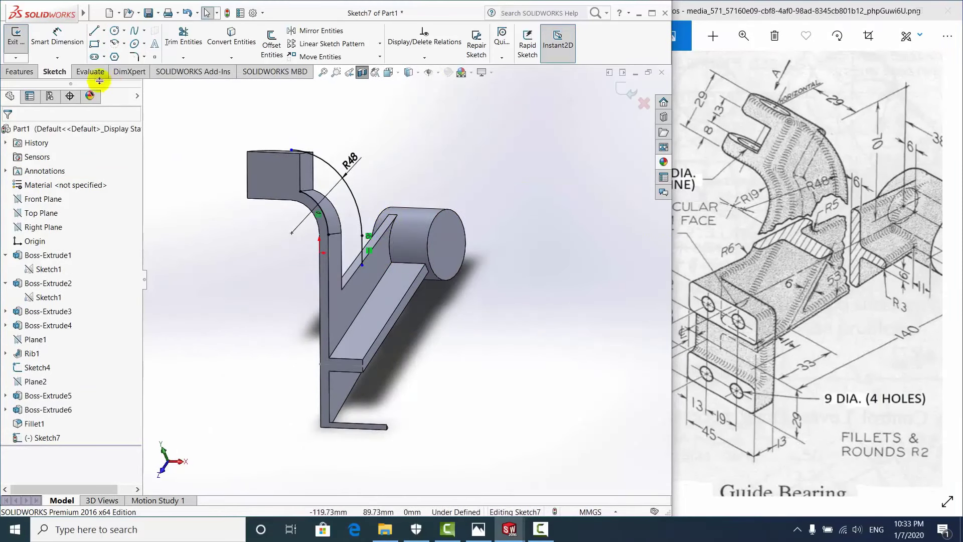
Dimension the short line's end 17 mm from the cylinder
left_click(57, 37)
scroll(376, 244, "down", 2)
left_click(371, 245)
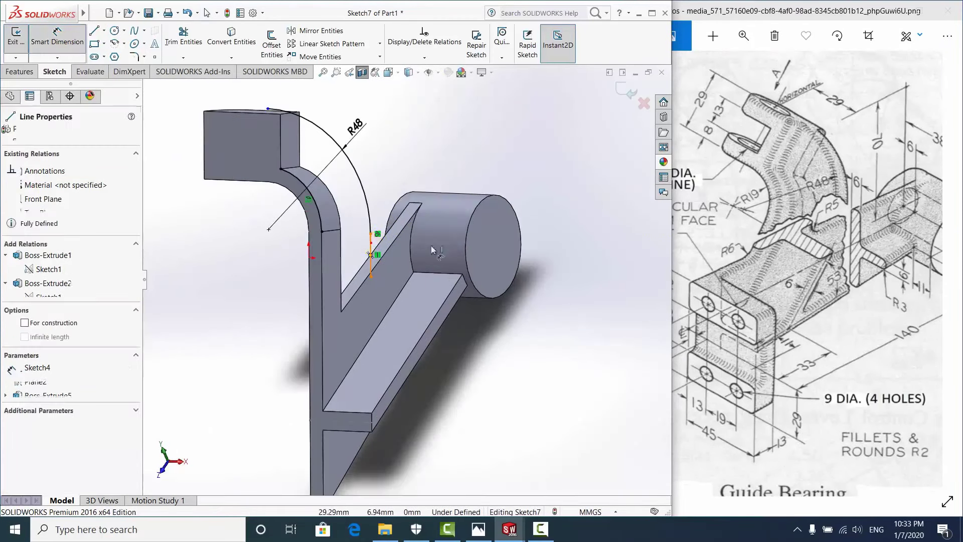
left_click(504, 254)
type("7")
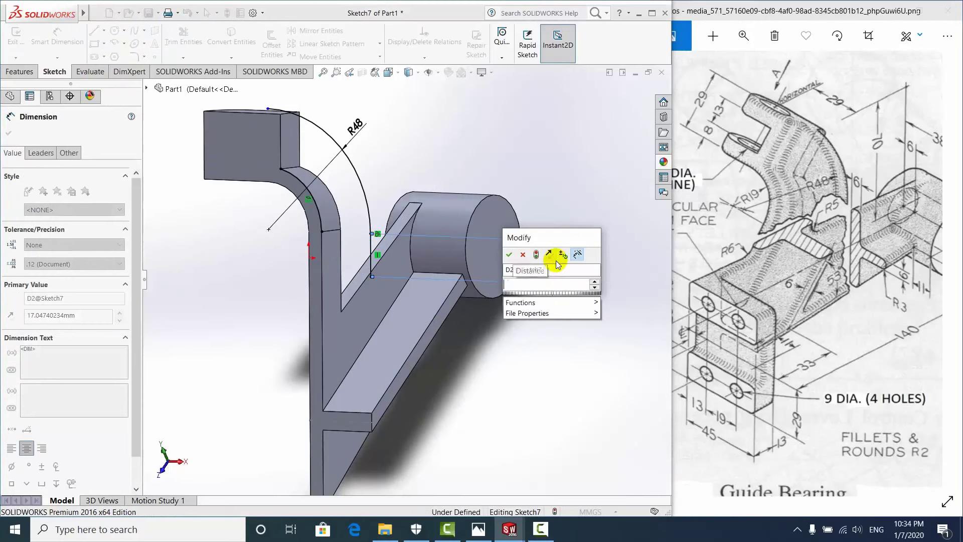
key("Return")
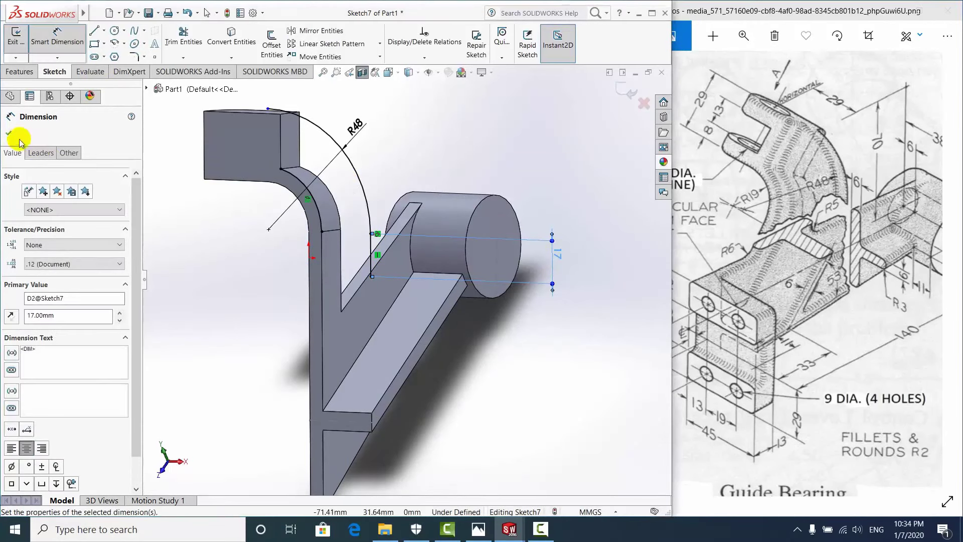
key("Escape")
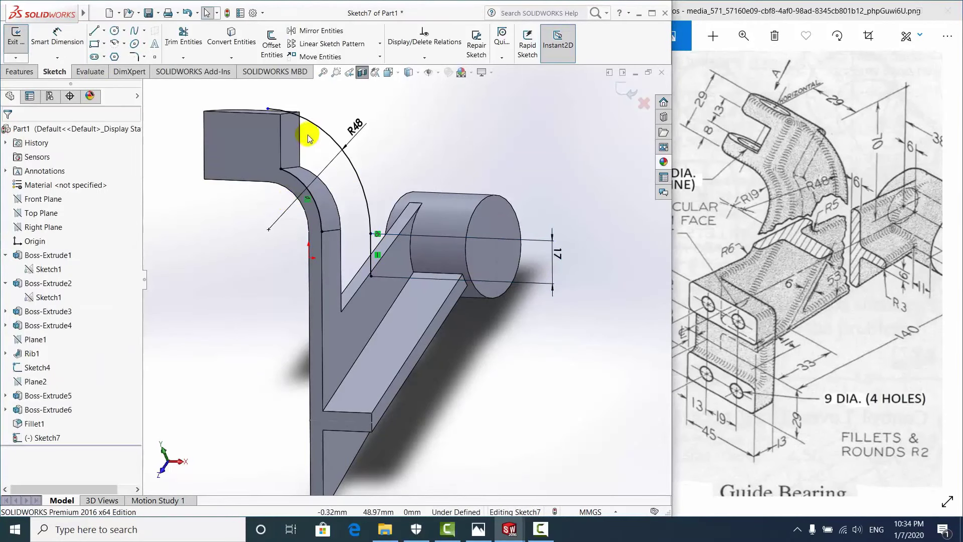
scroll(311, 160, "down", 3)
scroll(376, 215, "down", 3)
scroll(483, 293, "down", 2)
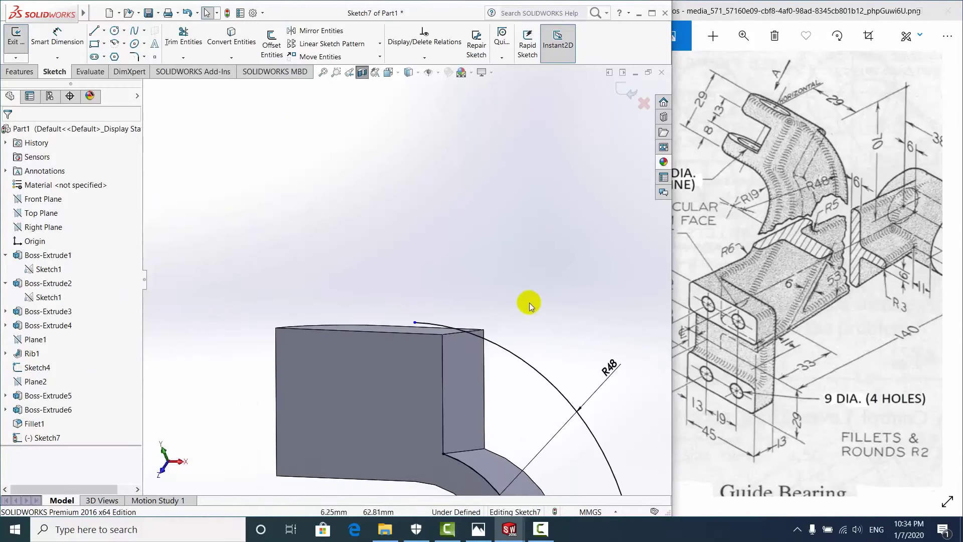
Slide the R48 arc's upper endpoint along the top block's top edge to about X -13.72, Y 58.31
scroll(467, 356, "down", 3)
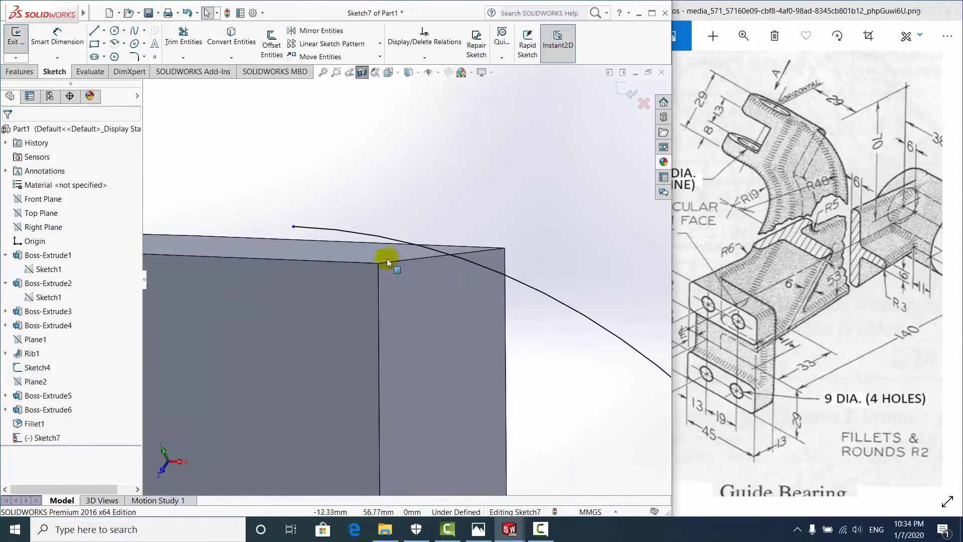
scroll(441, 280, "up", 2)
scroll(484, 298, "up", 2)
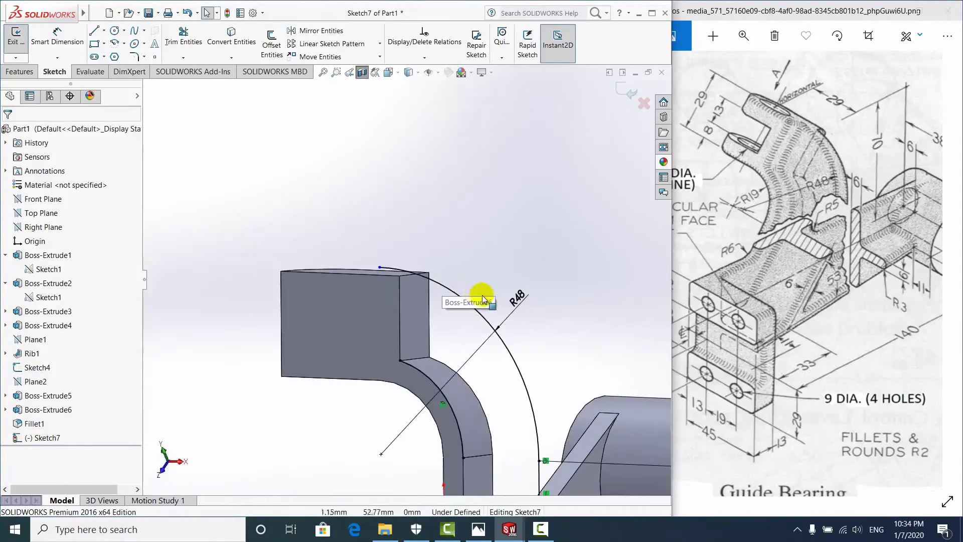
scroll(531, 283, "up", 3)
scroll(544, 241, "up", 2)
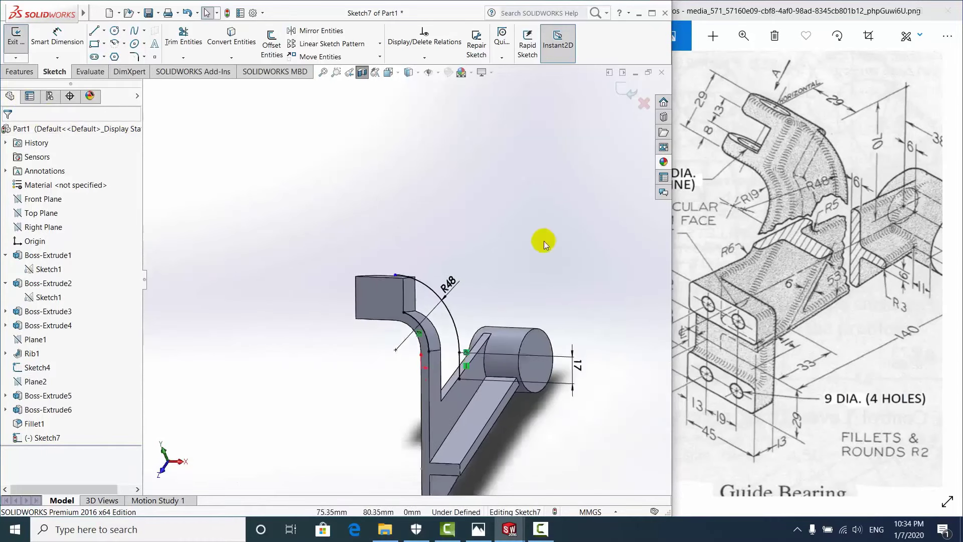
mouse_move(532, 326)
middle_mouse_down()
mouse_move(570, 318)
mouse_move(581, 301)
mouse_move(520, 341)
middle_mouse_up()
scroll(335, 273, "down", 2)
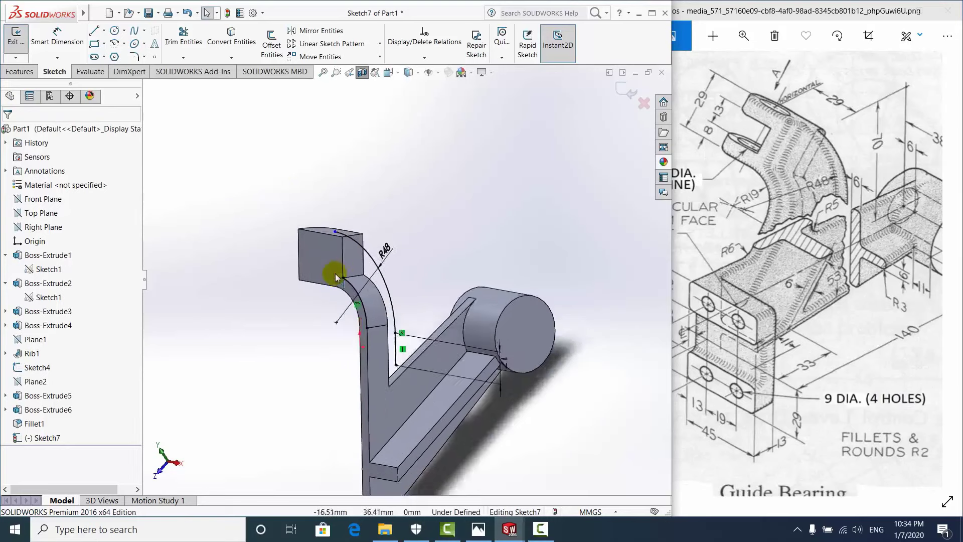
scroll(347, 211, "down", 2)
scroll(342, 245, "down", 2)
scroll(363, 241, "down", 2)
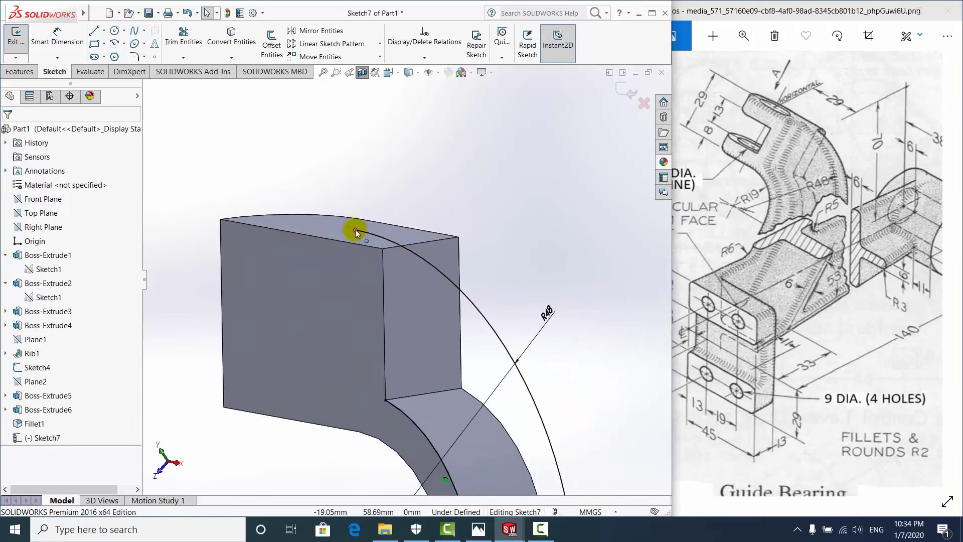
mouse_move(355, 230)
left_mouse_down()
mouse_move(393, 240)
mouse_move(380, 236)
left_mouse_up()
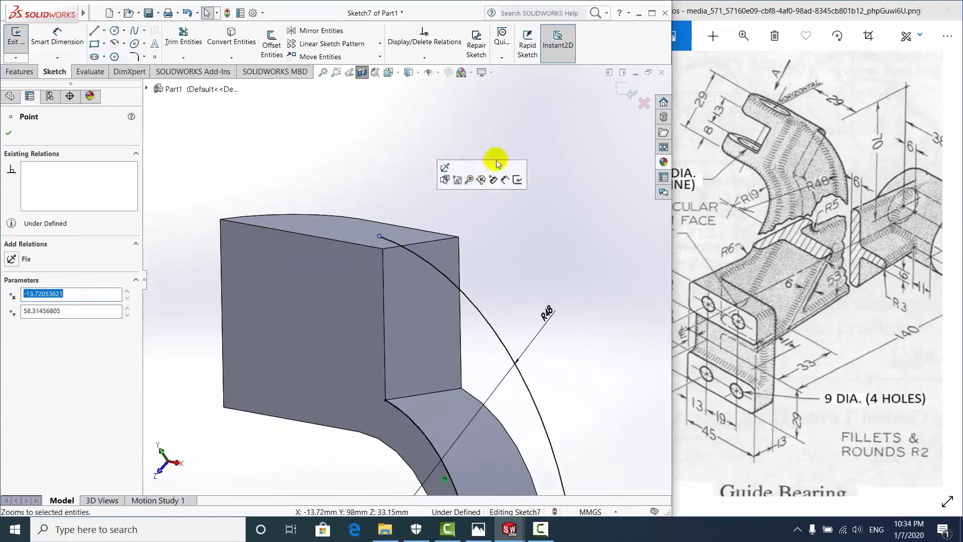
scroll(496, 161, "up", 3)
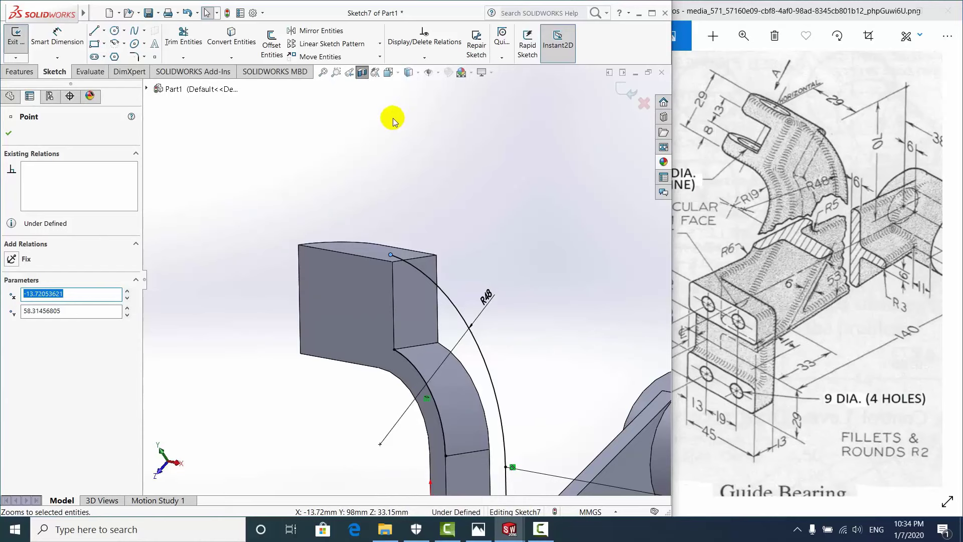
left_click(9, 134)
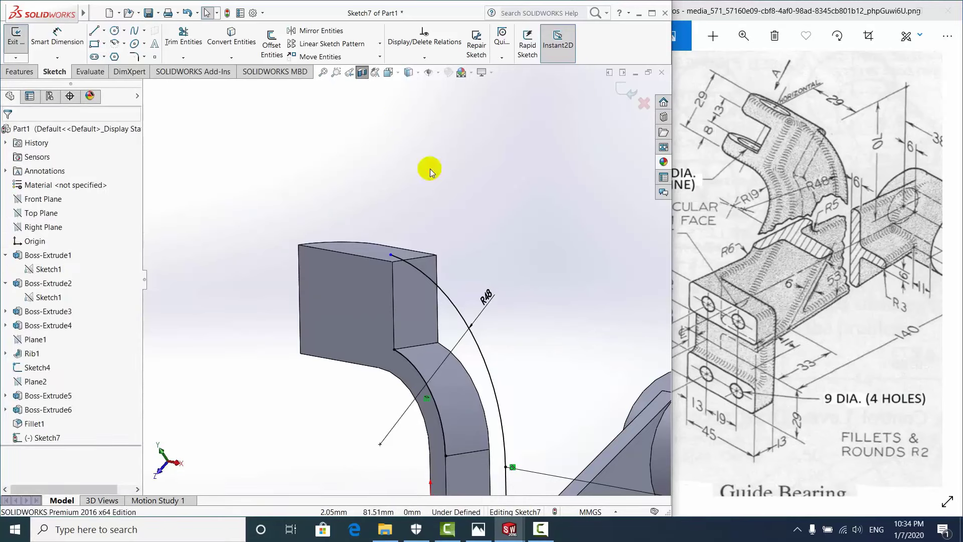
key("ctrl+8")
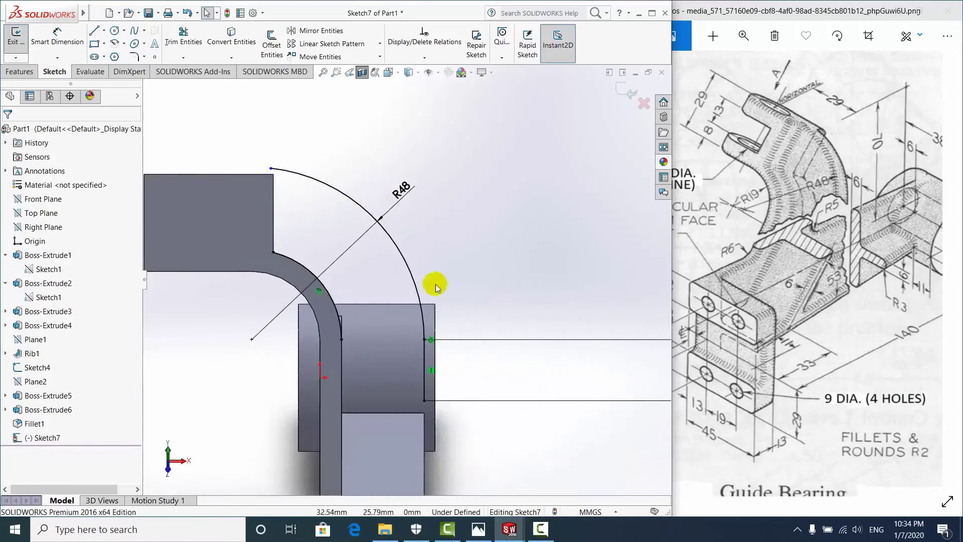
Start a dimension from the R48 arc's top endpoint, then cancel it
left_click(56, 34)
left_click(314, 198)
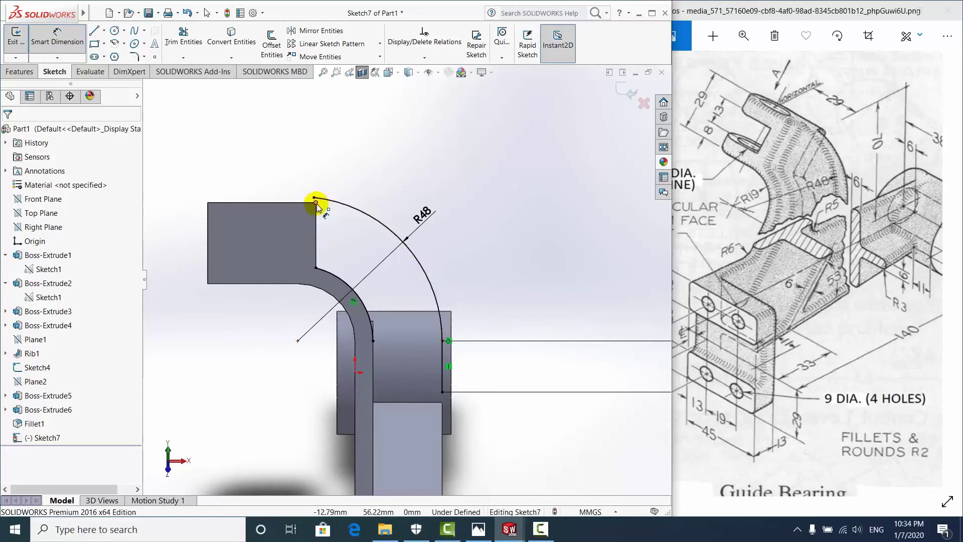
scroll(351, 216, "down", 5)
left_click(356, 238)
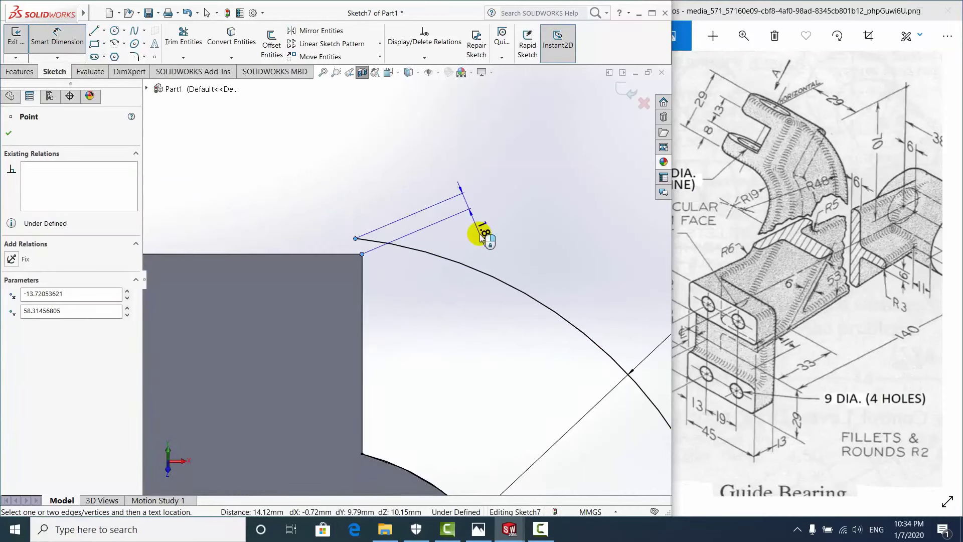
key("Escape")
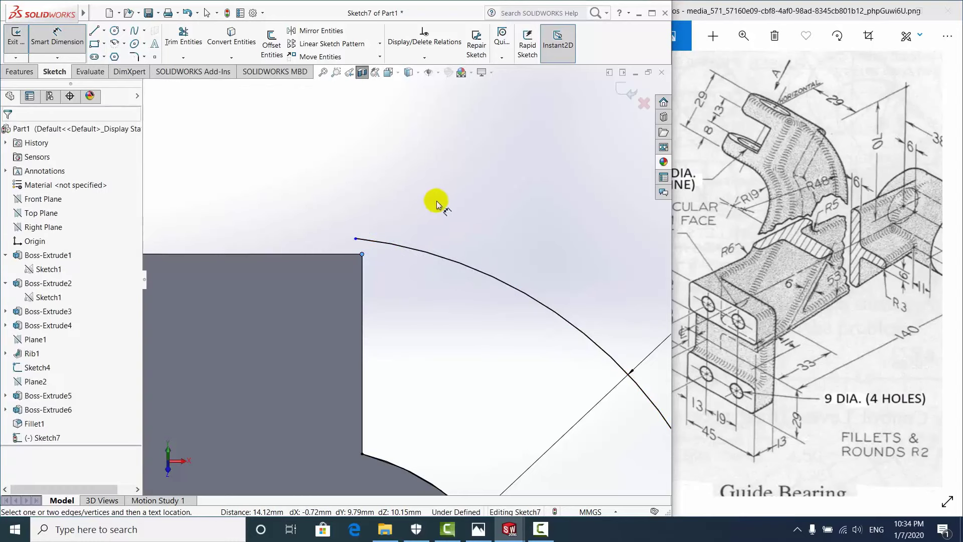
Zoom to check the R48 arc, then exit Sketch7
scroll(411, 226, "up", 3)
scroll(381, 271, "down", 1)
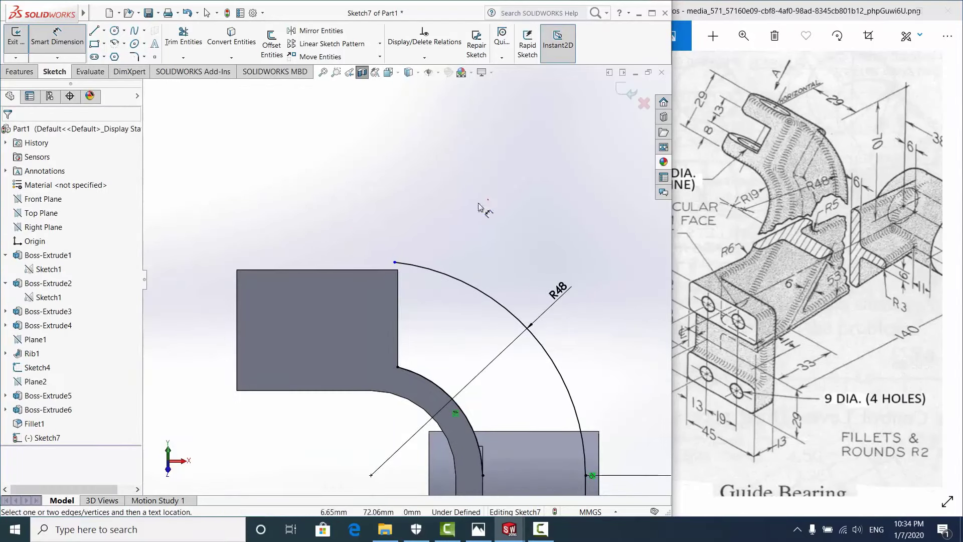
scroll(417, 216, "up", 4)
left_click(19, 44)
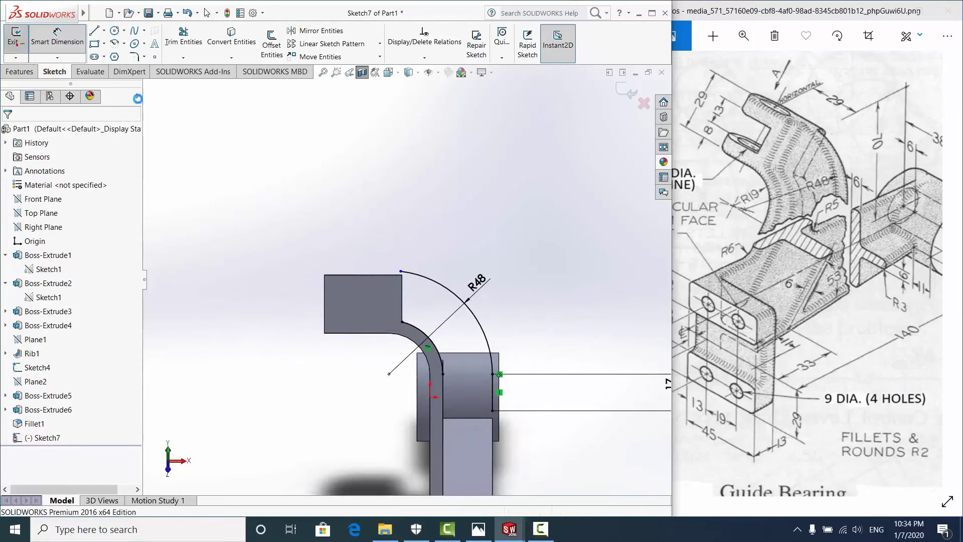
Change Boss-Extrude6's Direction 1 depth from 21 mm to 23 mm
left_click(38, 408)
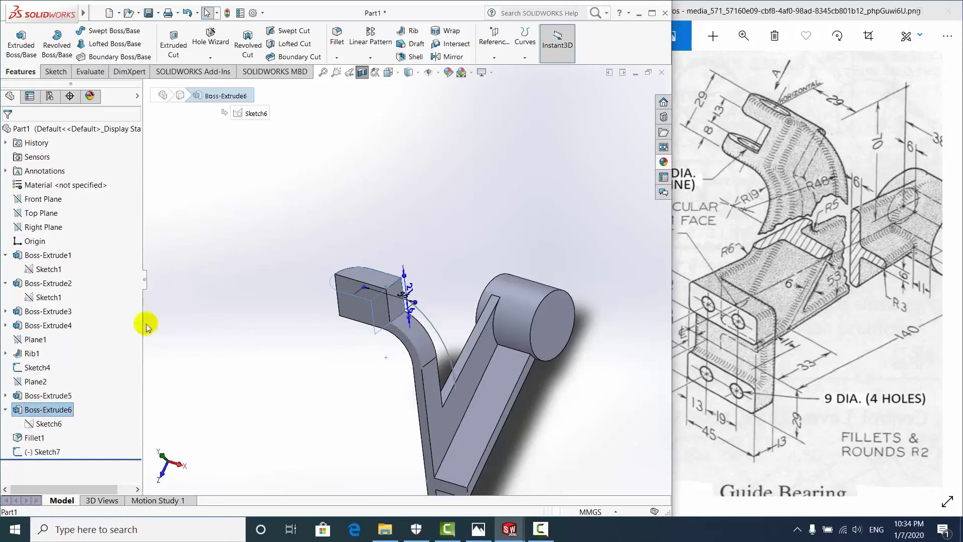
left_click(129, 393)
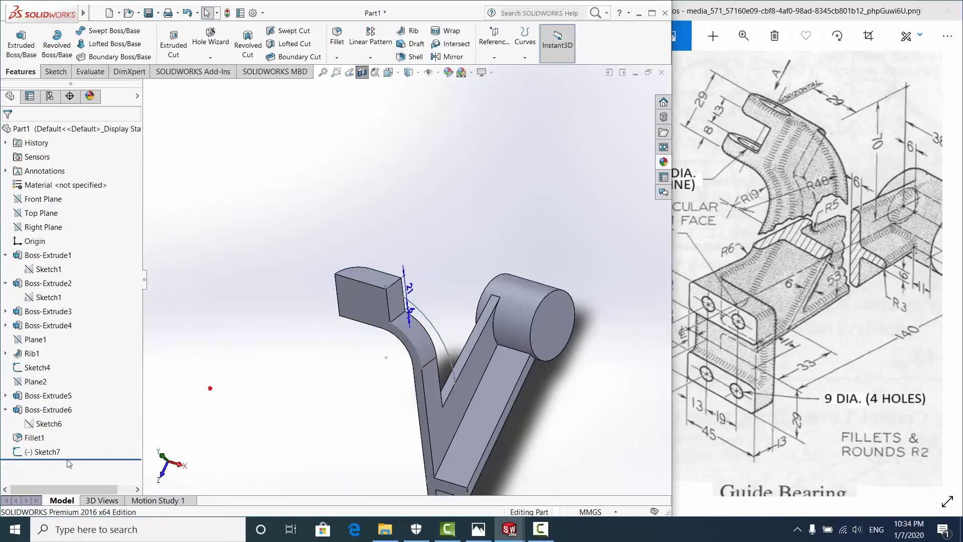
right_click(48, 411)
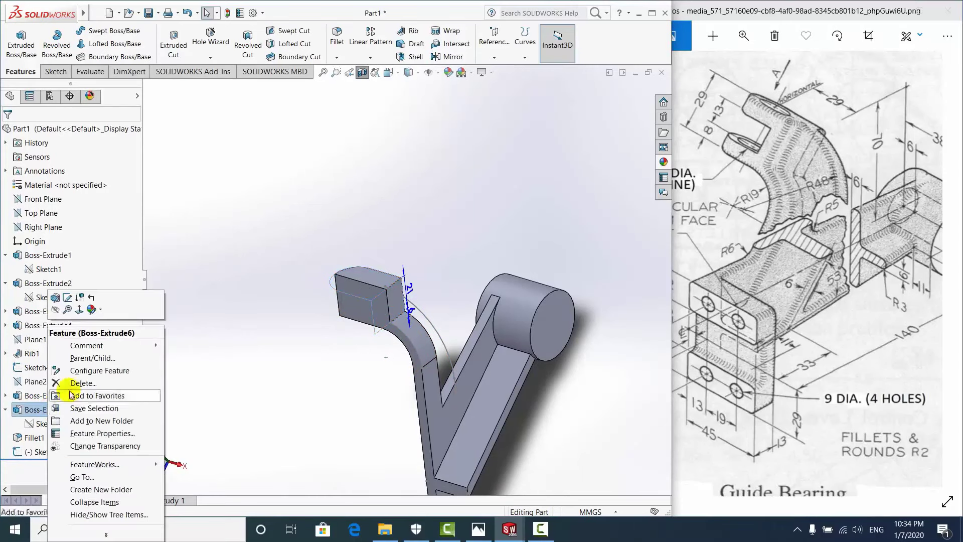
left_click(55, 298)
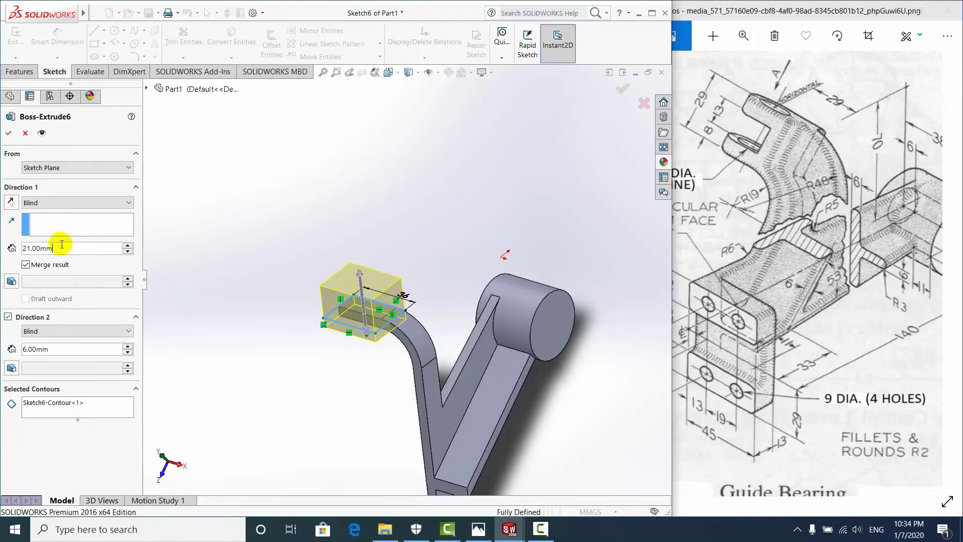
type("2")
key("Return")
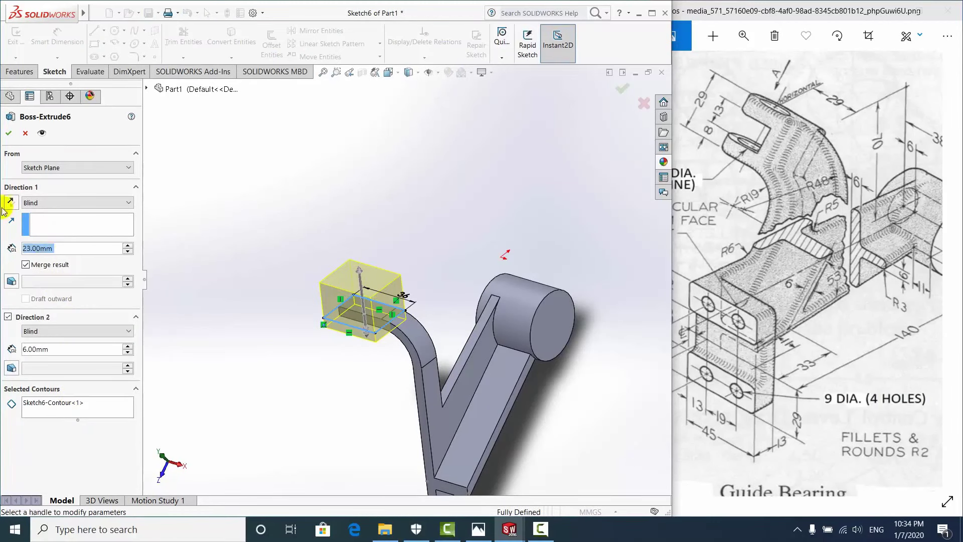
left_click(7, 135)
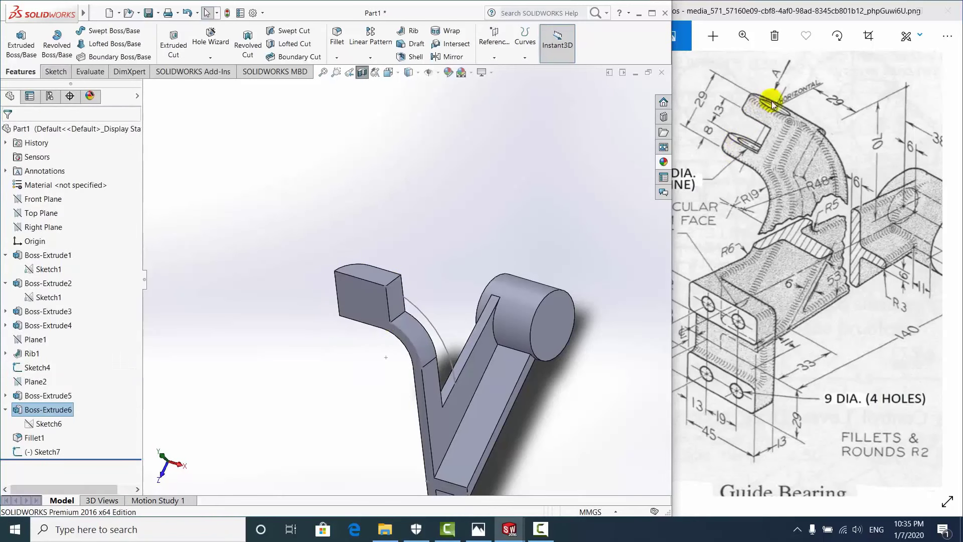
Orbit to the top block and bring up Sketch7's dimension and options
scroll(351, 317, "down", 2)
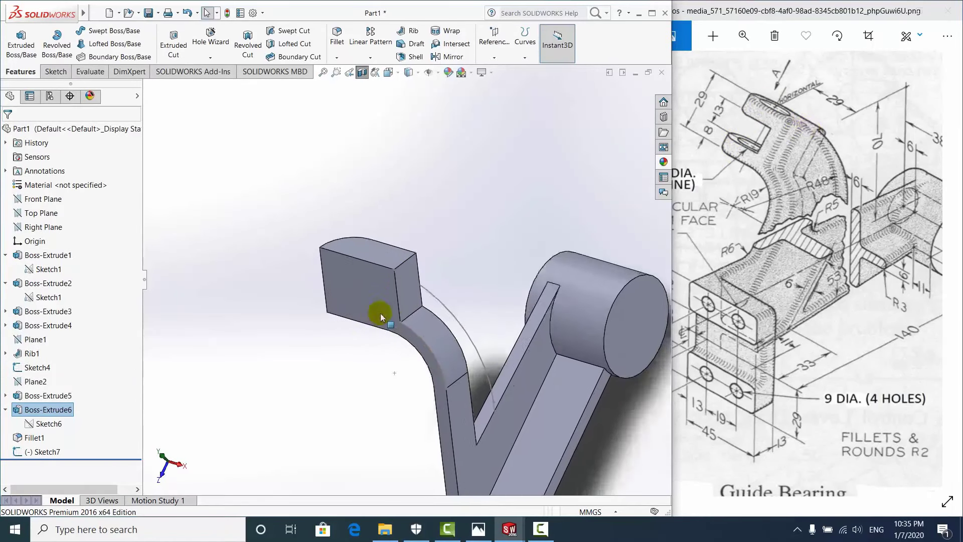
mouse_move(378, 316)
middle_mouse_down()
mouse_move(451, 262)
mouse_move(463, 244)
mouse_move(447, 231)
middle_mouse_up()
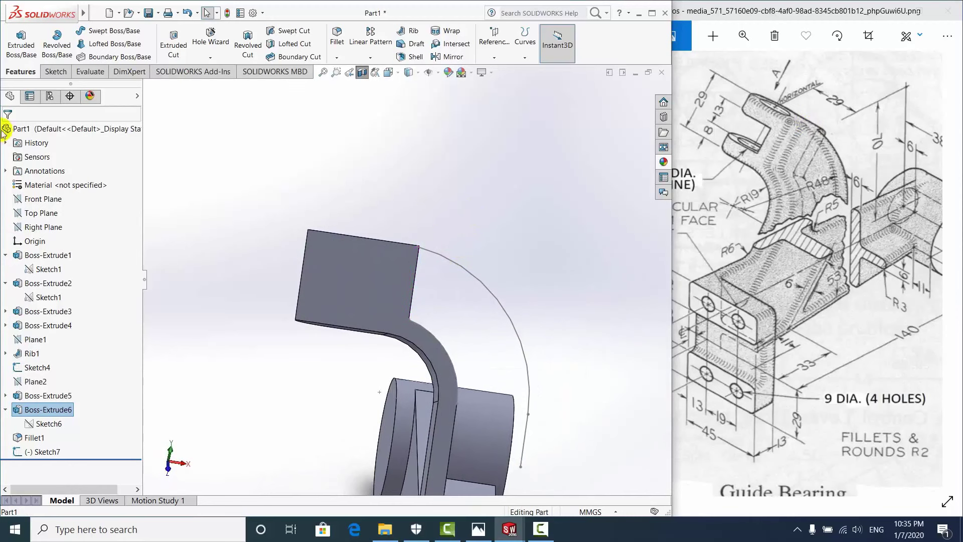
double_click(48, 452)
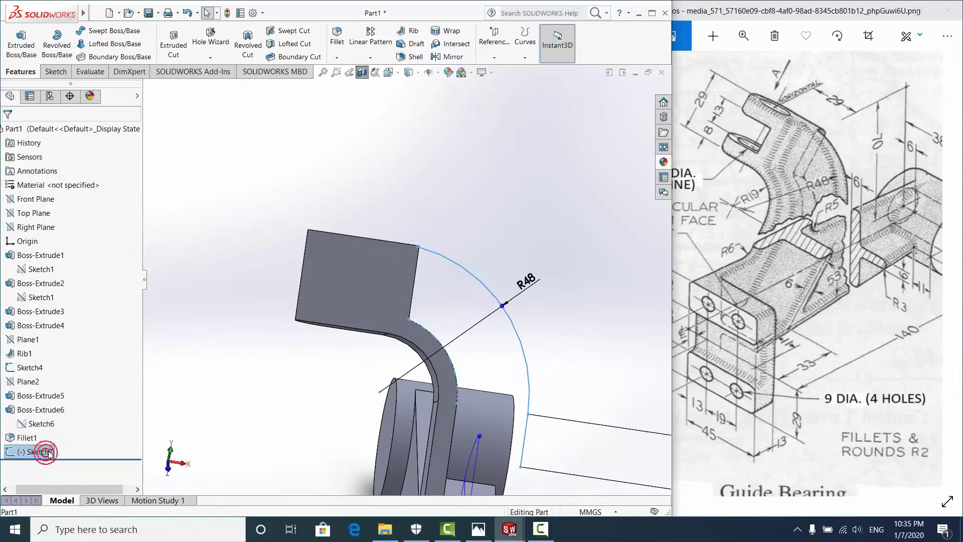
right_click(49, 453)
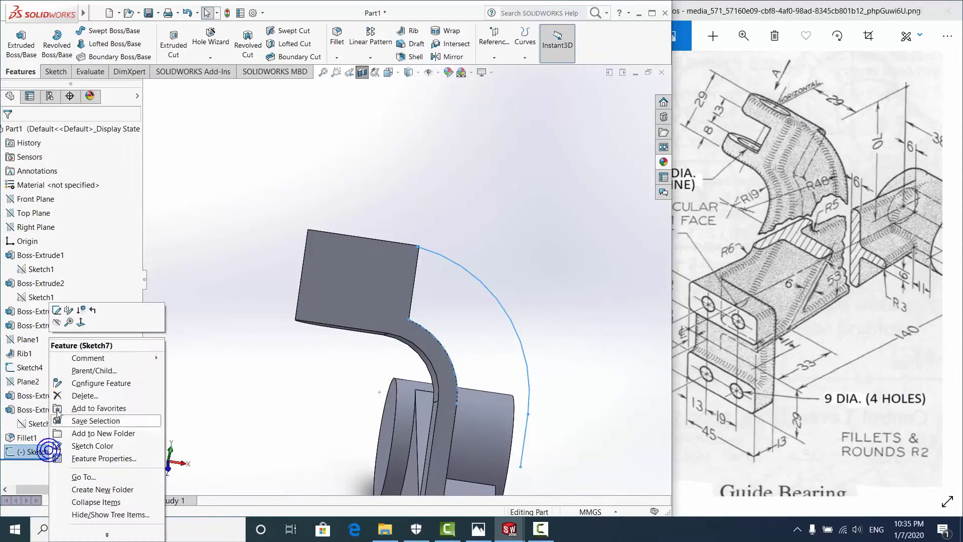
Reopen Sketch7 face-on and dimension the arc endpoint 0.50 mm from the block corner
left_click(57, 310)
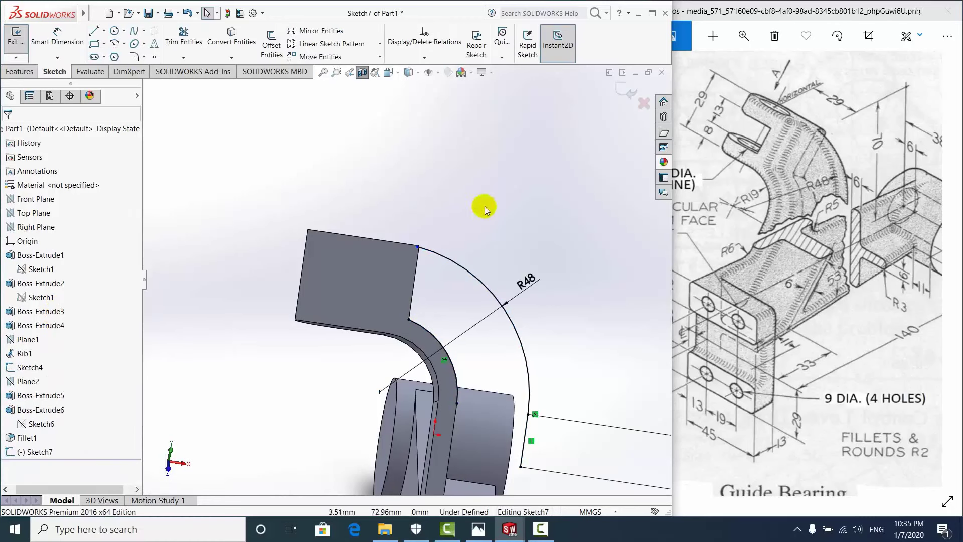
key("ctrl+8")
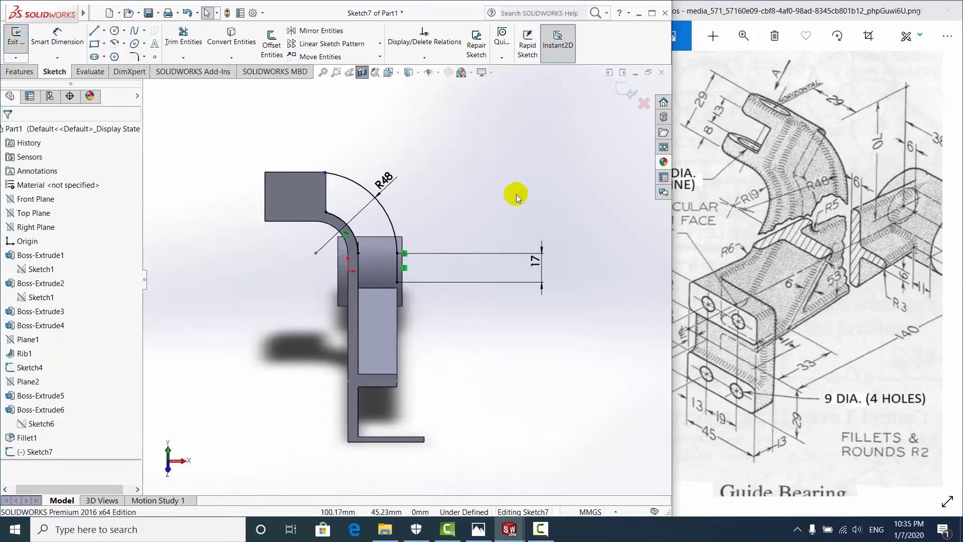
scroll(333, 176, "down", 5)
scroll(382, 301, "down", 2)
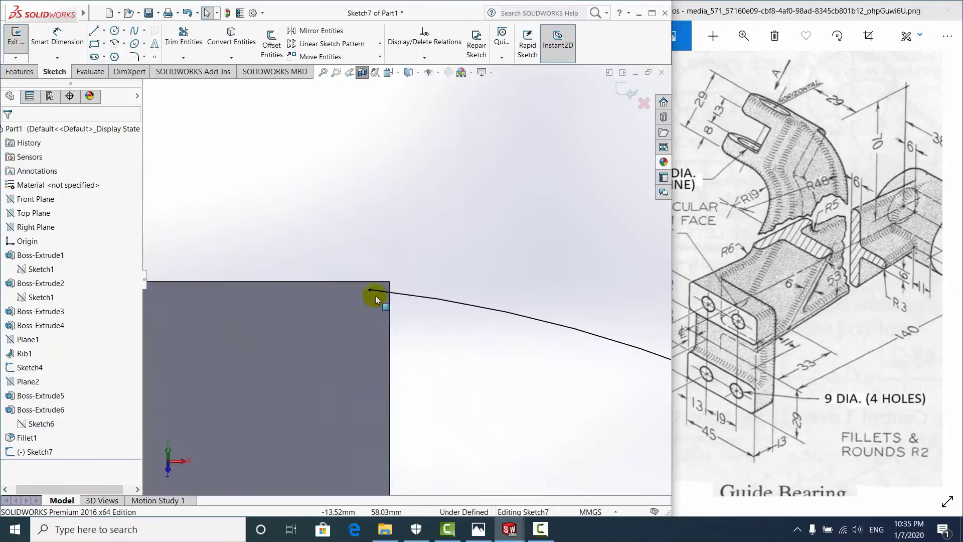
scroll(462, 226, "up", 2)
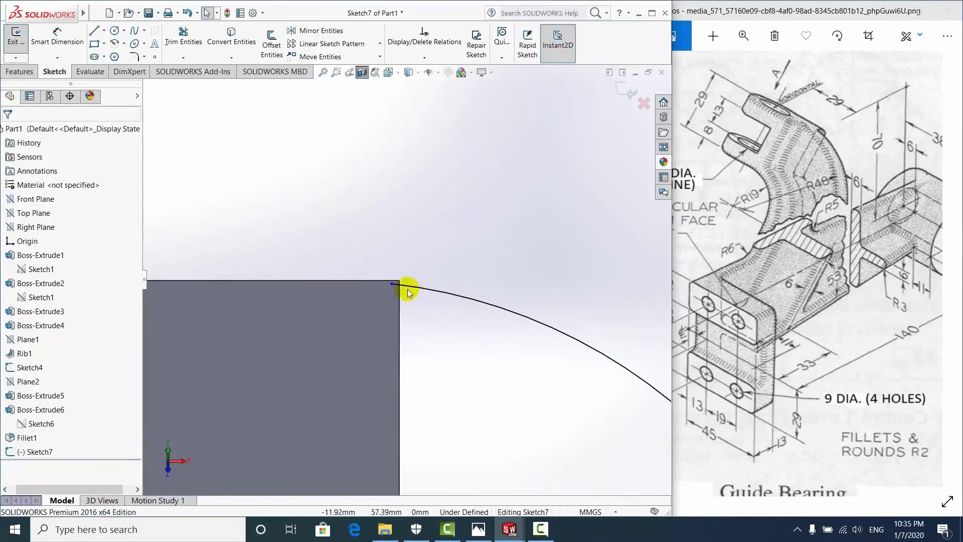
left_click(58, 37)
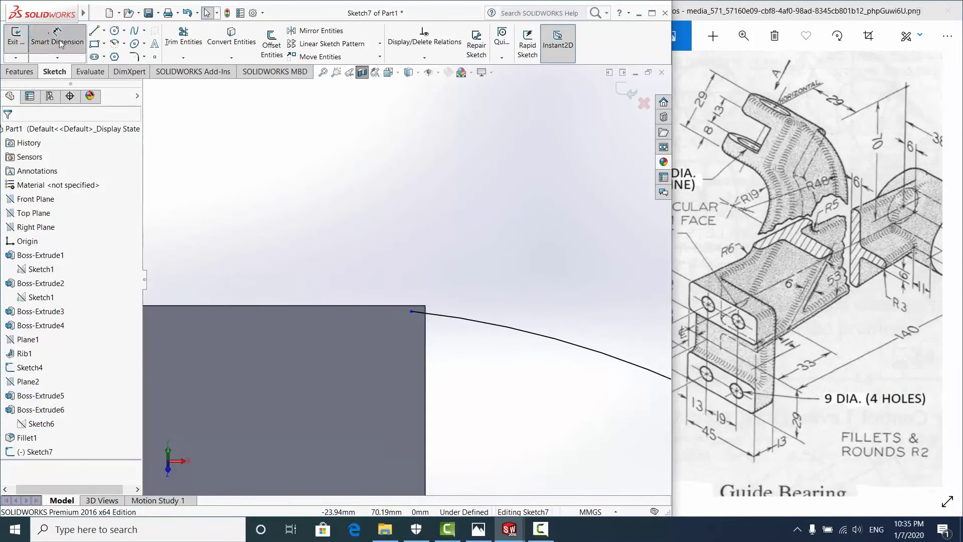
left_click(411, 312)
left_click(432, 265)
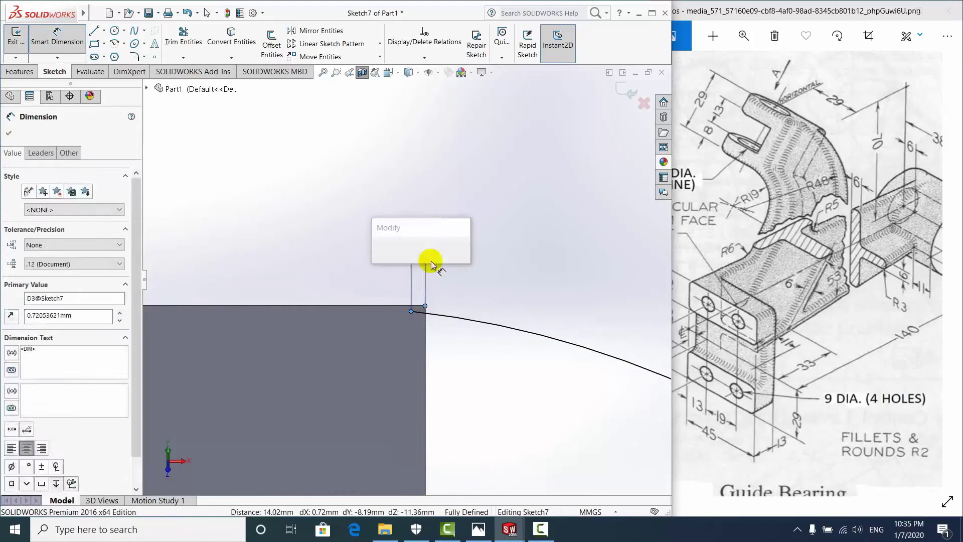
type("0.5")
key("Return")
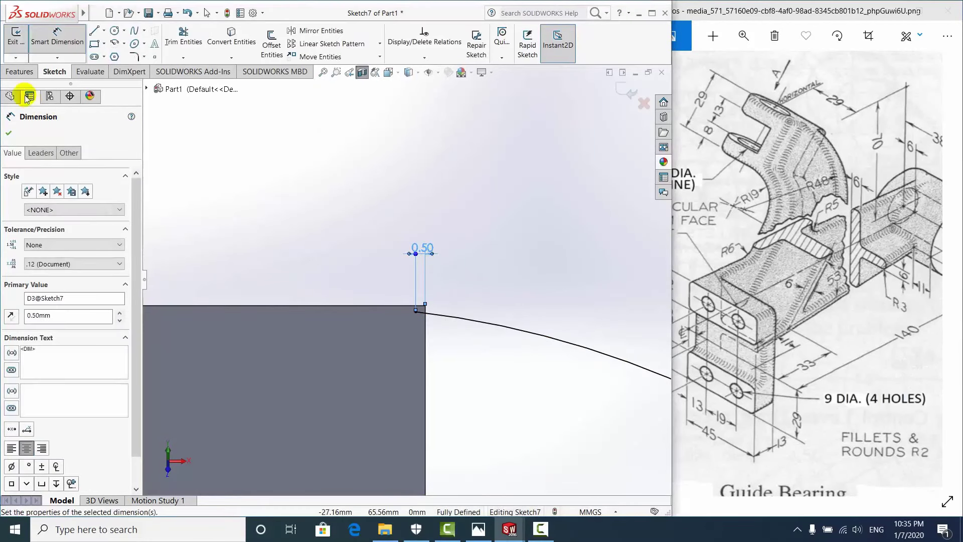
Close the dimension tool and exit the now fully defined Sketch7
left_click(48, 34)
scroll(442, 250, "up", 3)
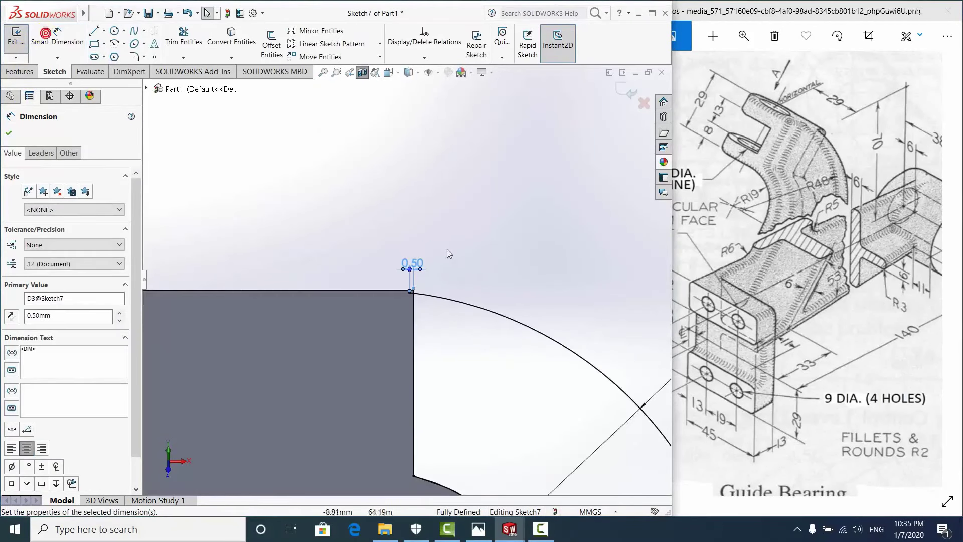
left_click(17, 138)
middle_click_drag(440, 263, 436, 366)
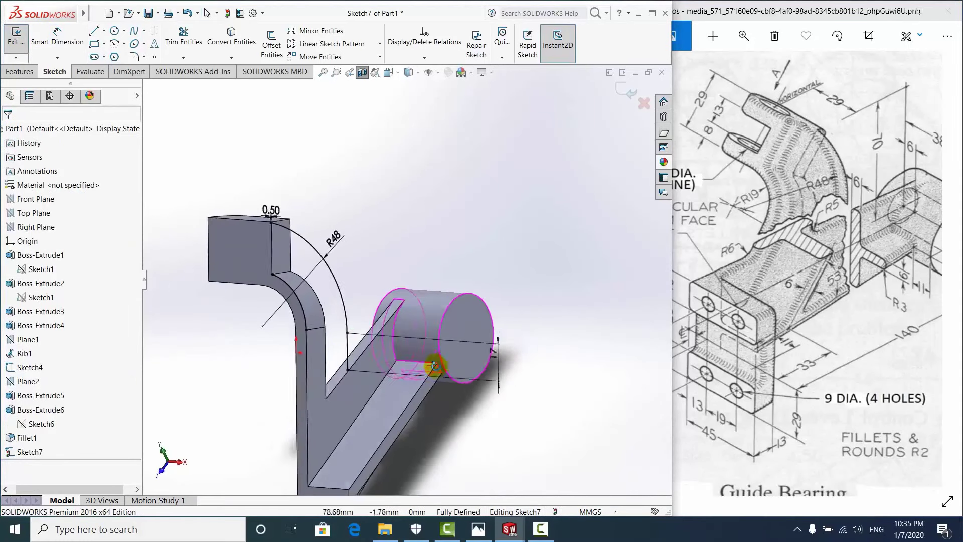
left_click(16, 35)
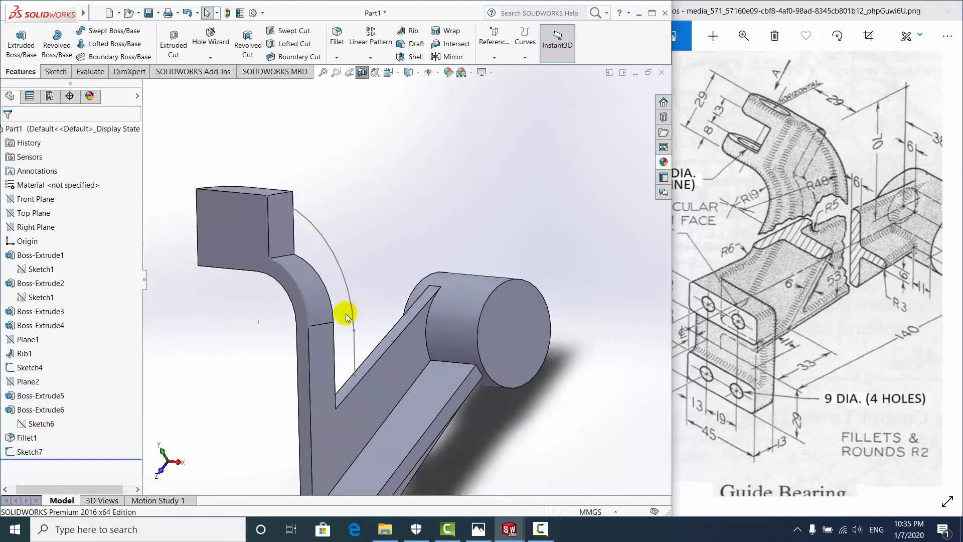
scroll(384, 174, "up", 2)
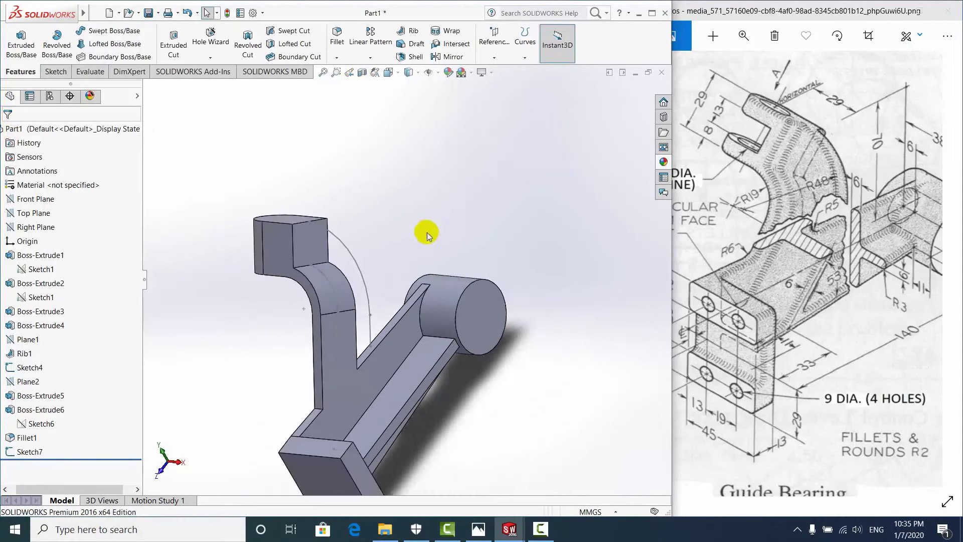
scroll(371, 269, "down", 2)
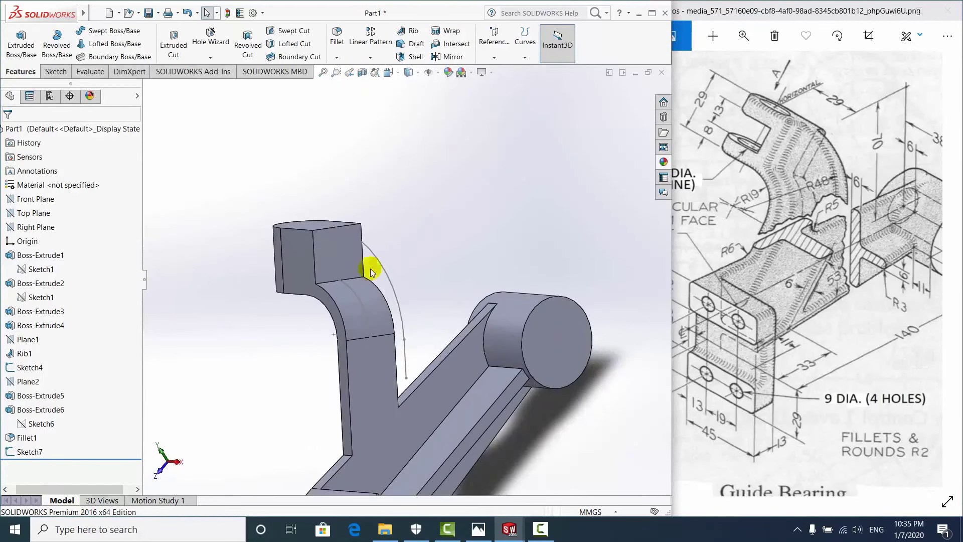
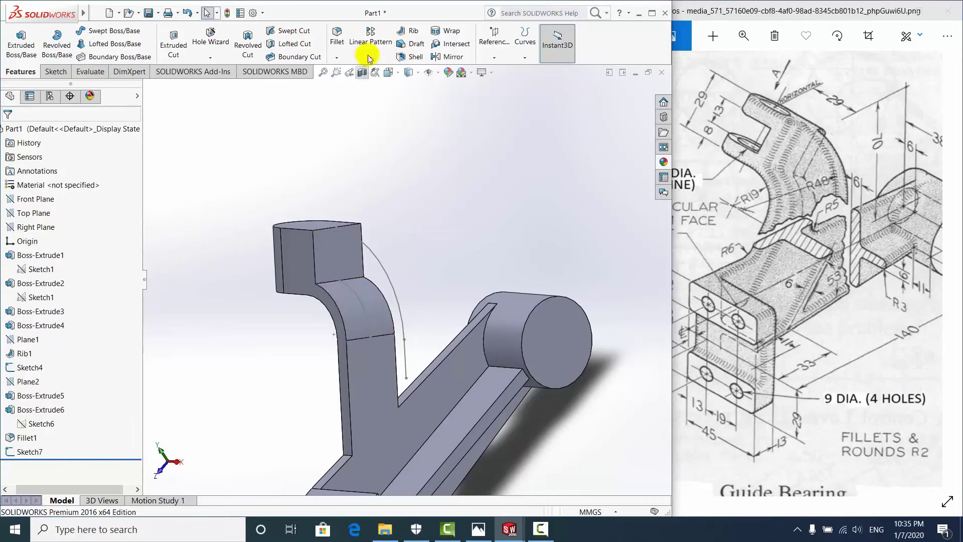
Preview a rib on the Sketch7 arcs with linear draft, then cancel it
left_click(410, 31)
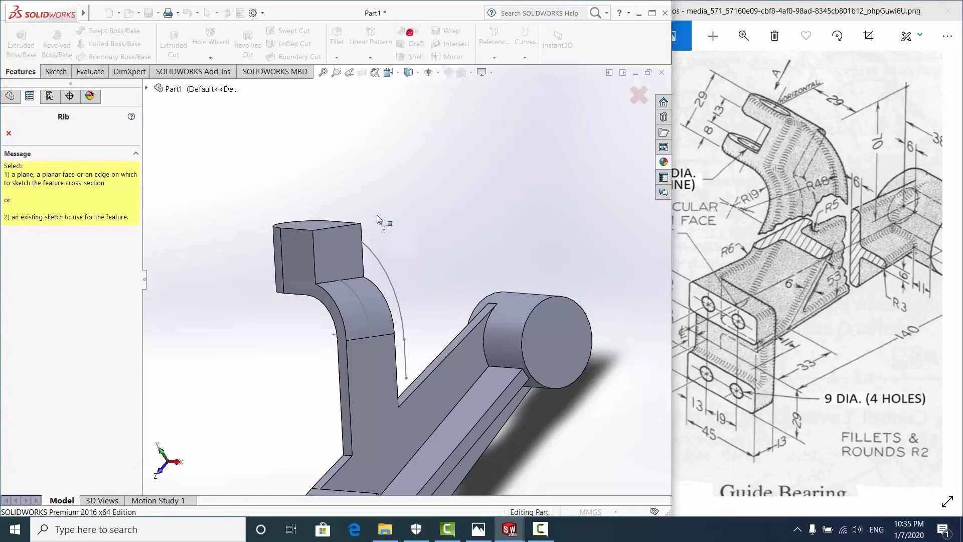
left_click(375, 261)
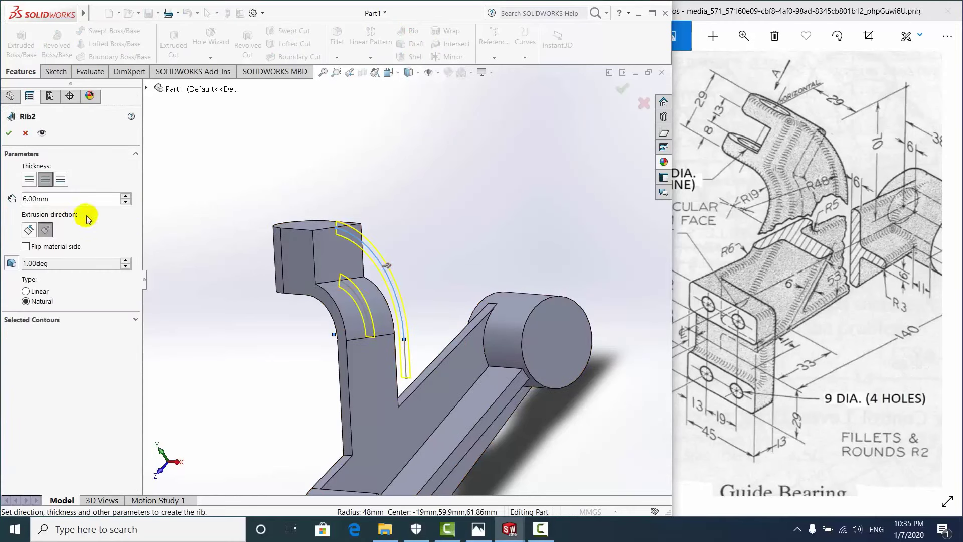
middle_click_drag(149, 283, 78, 297)
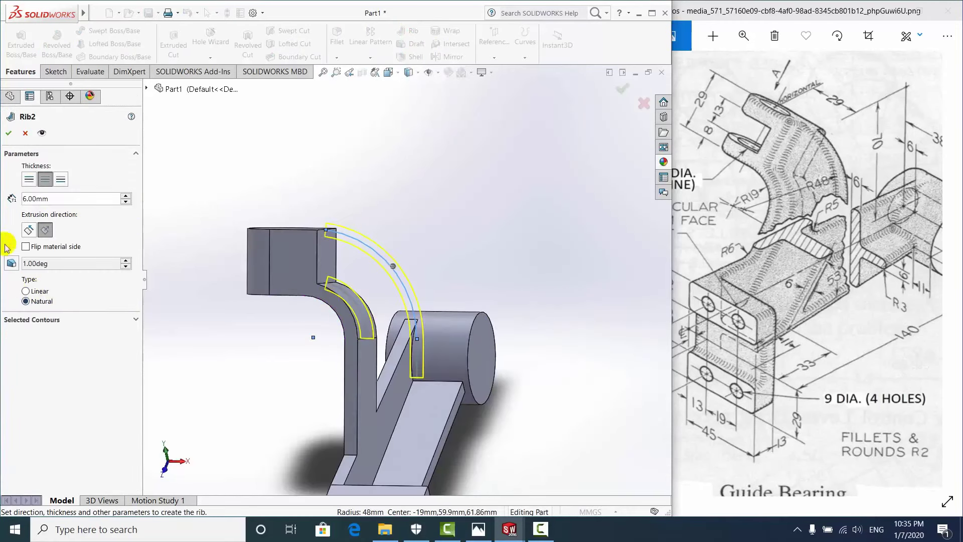
left_click(38, 292)
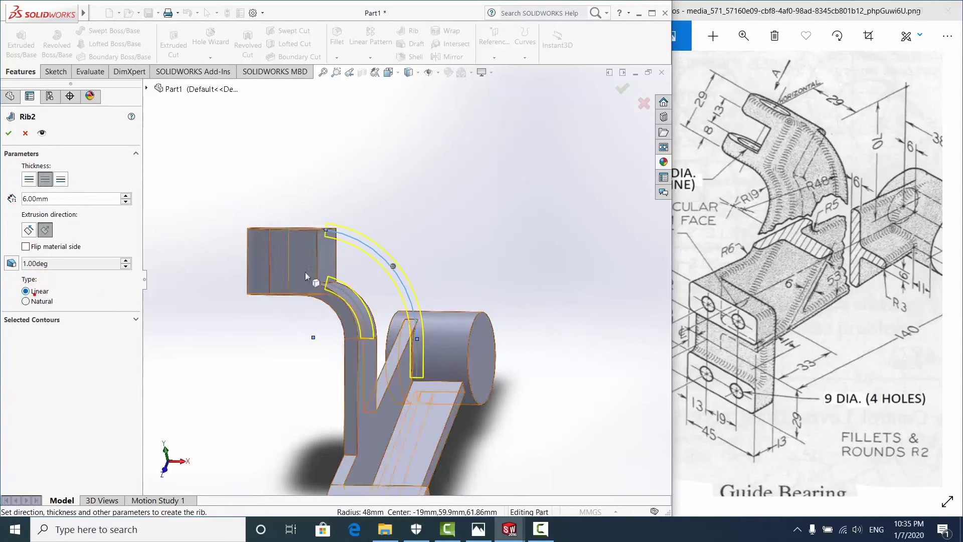
left_click(17, 131)
Edit Sketch7 and make its inner arc construction geometry, leaving only the R48 arc
left_click(28, 452)
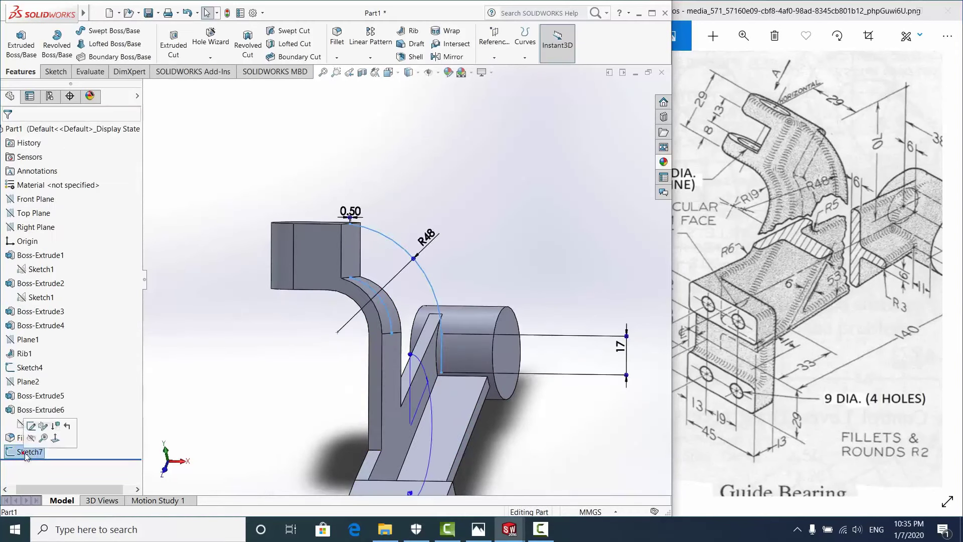
left_click(32, 426)
scroll(352, 322, "down", 3)
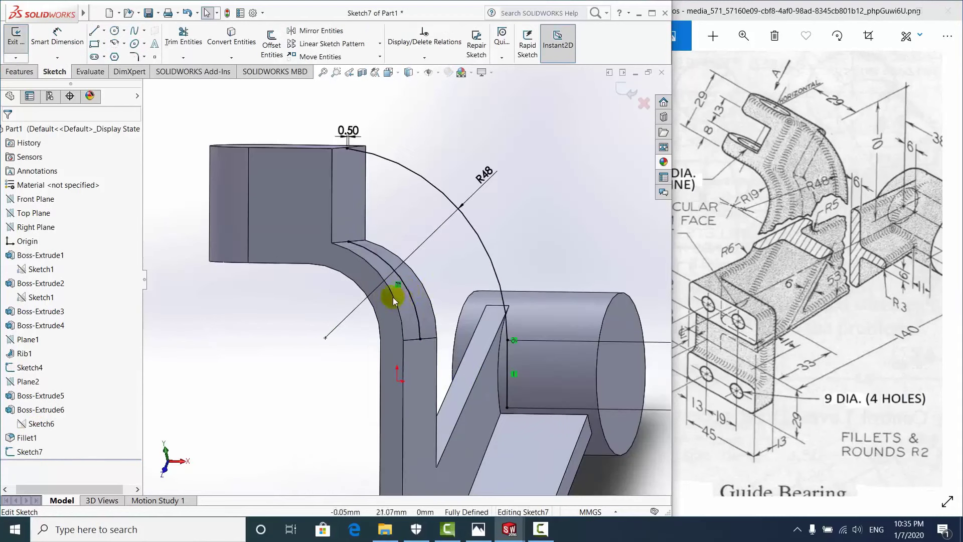
left_click(410, 288)
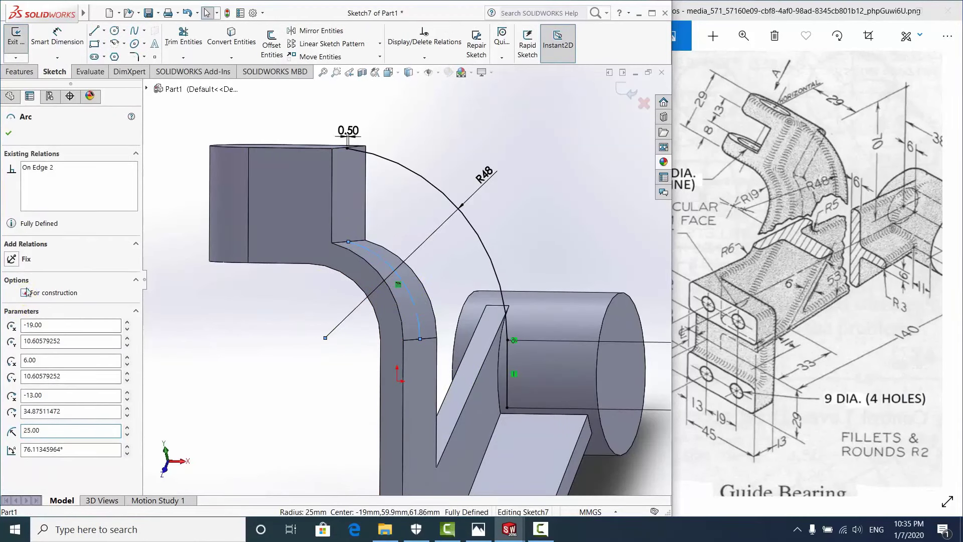
left_click(11, 136)
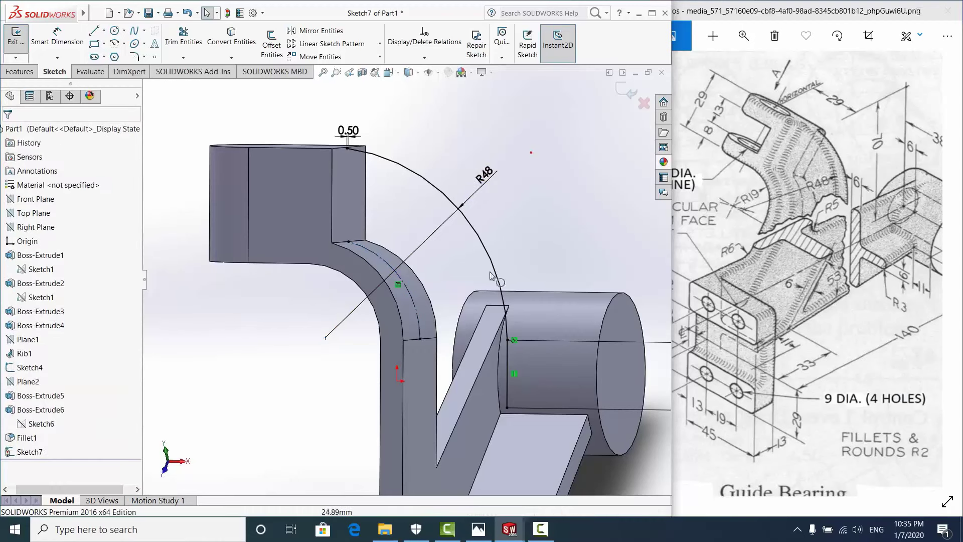
middle_click_drag(473, 180, 389, 260)
scroll(354, 216, "down", 3)
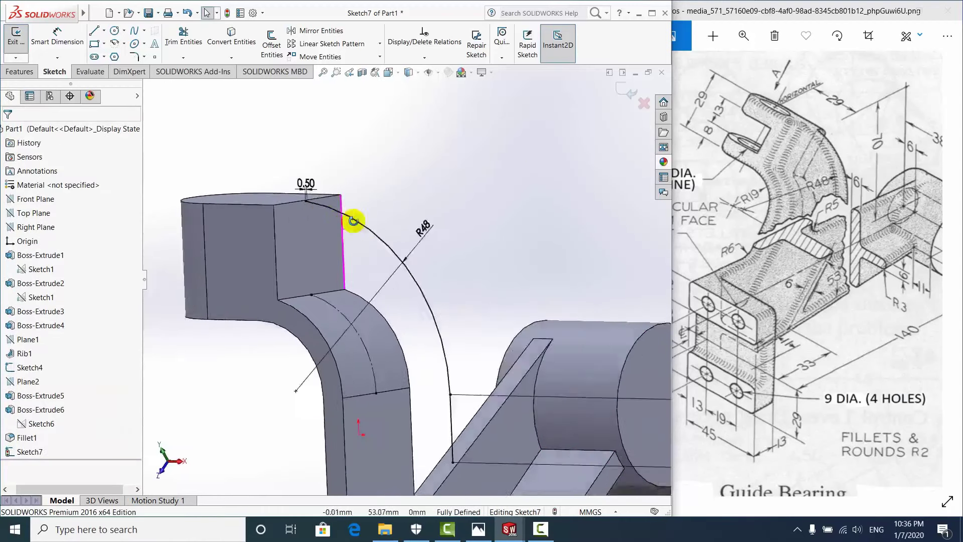
scroll(430, 333, "up", 3)
middle_click_drag(430, 333, 267, 362)
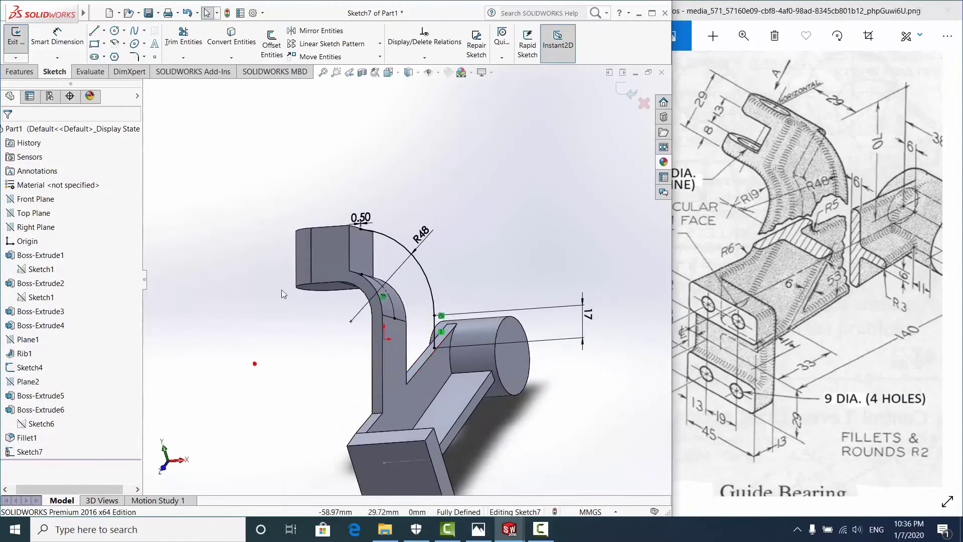
Close the sketch and start a 6 mm rib on the R48 arc, parallel to the sketch plane
left_click(17, 40)
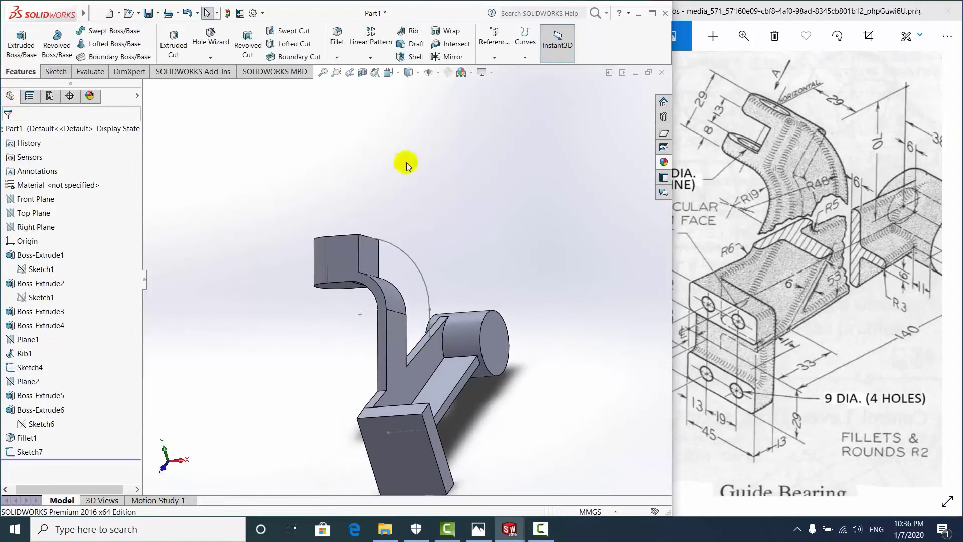
left_click(413, 33)
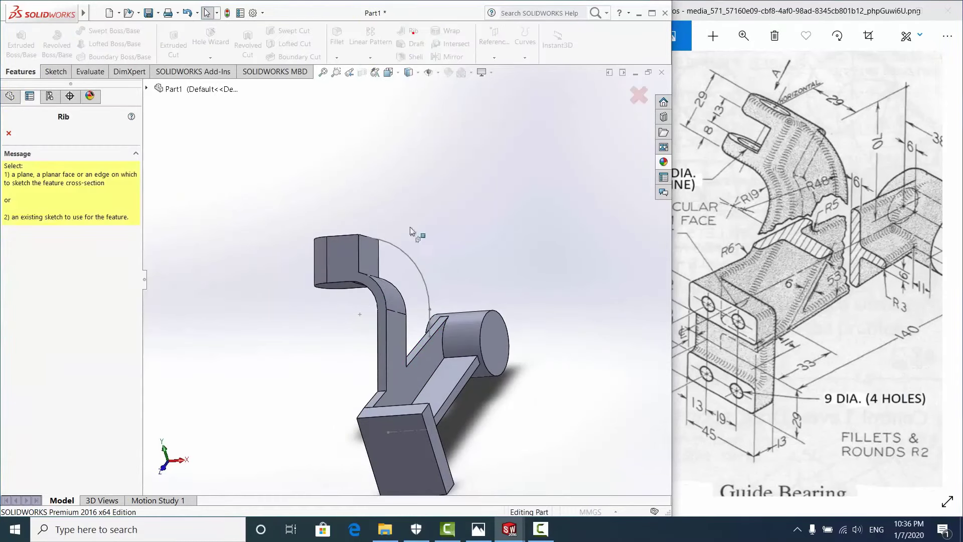
left_click(413, 257)
scroll(417, 321, "down", 3)
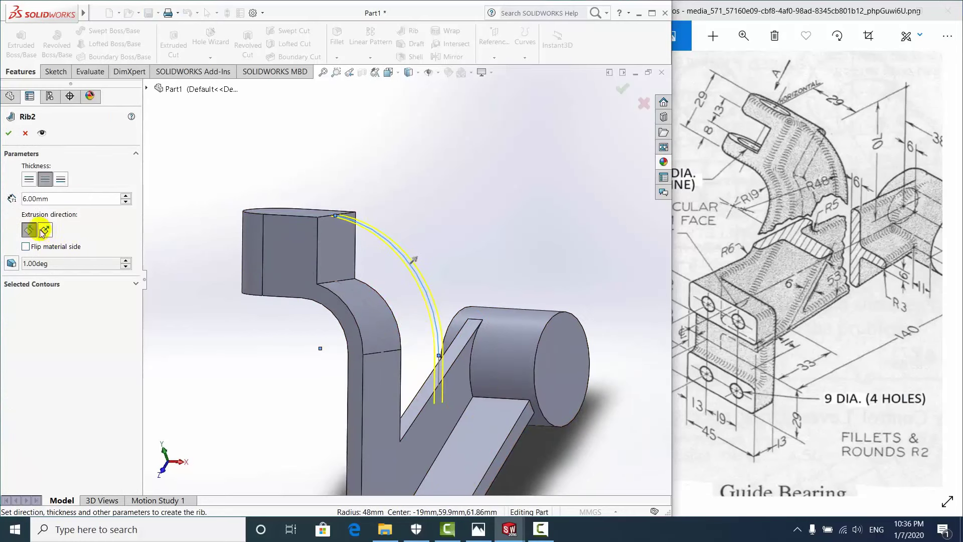
left_click(45, 230)
middle_click_drag(442, 308, 83, 291)
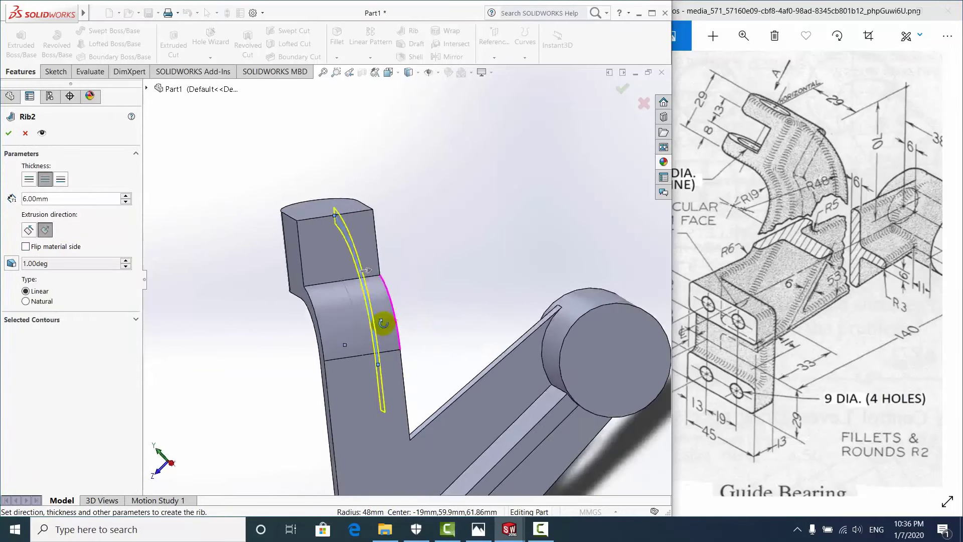
left_click(28, 229)
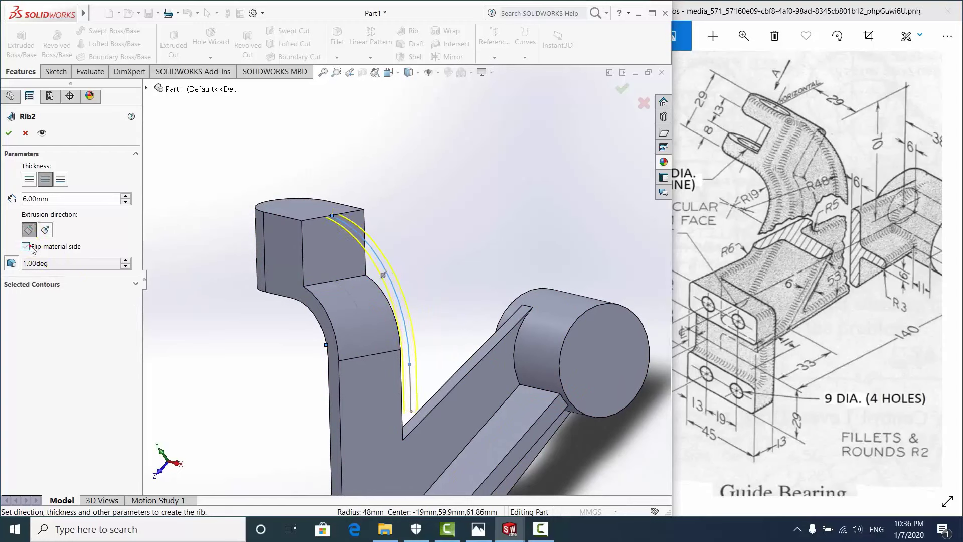
Flip the rib's material side and accept it as Rib2
left_click(31, 246)
middle_click_drag(387, 332, 458, 323)
left_click(28, 230)
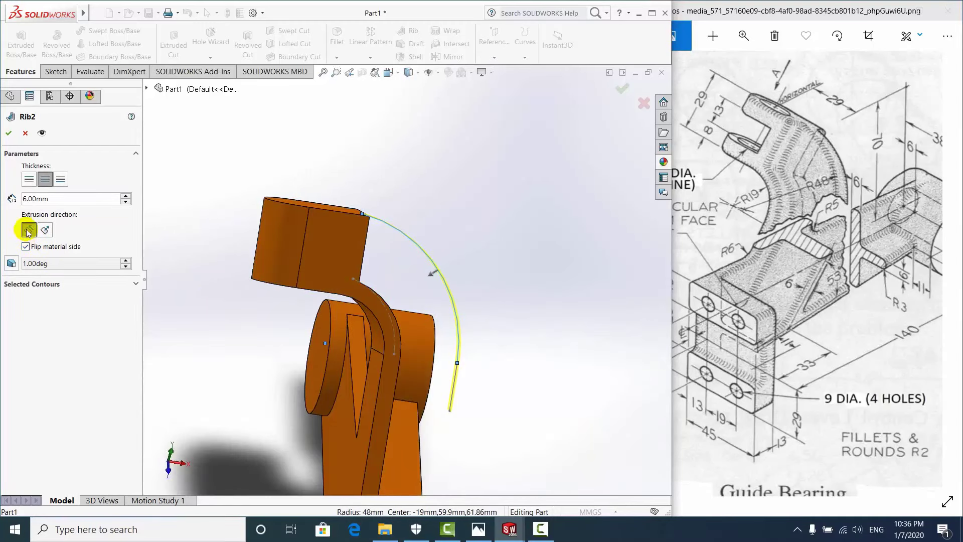
middle_click_drag(431, 291, 419, 311)
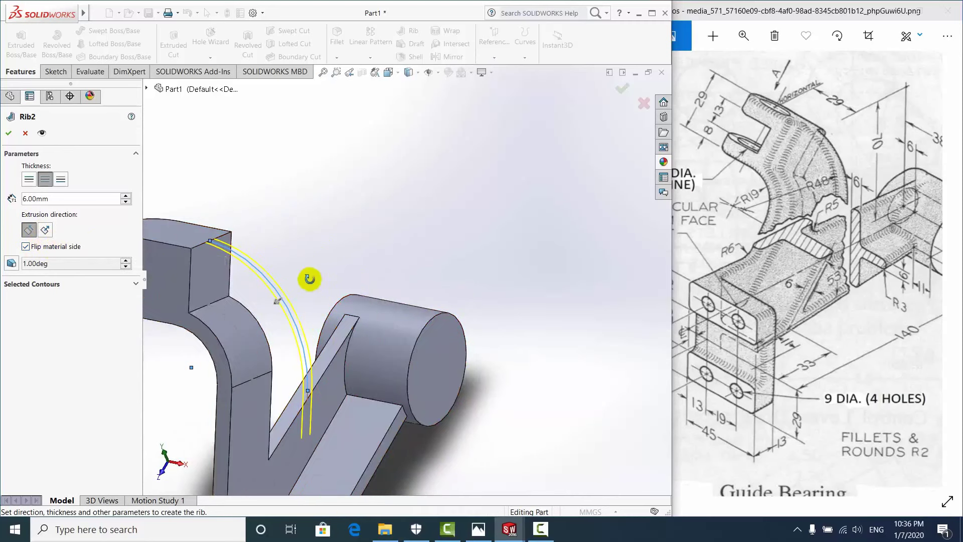
middle_click_drag(312, 275, 301, 269)
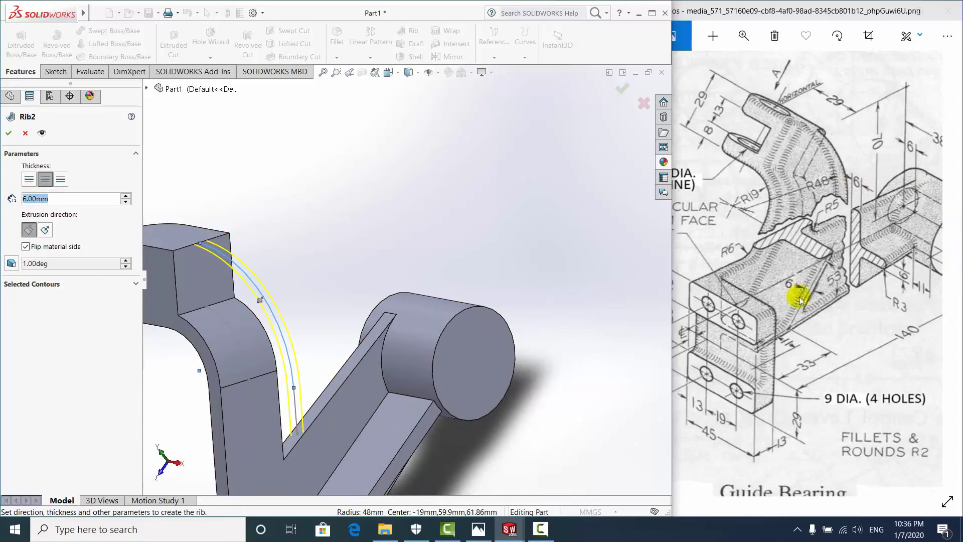
left_click(8, 133)
middle_click_drag(396, 253, 448, 308)
scroll(366, 337, "up", 2)
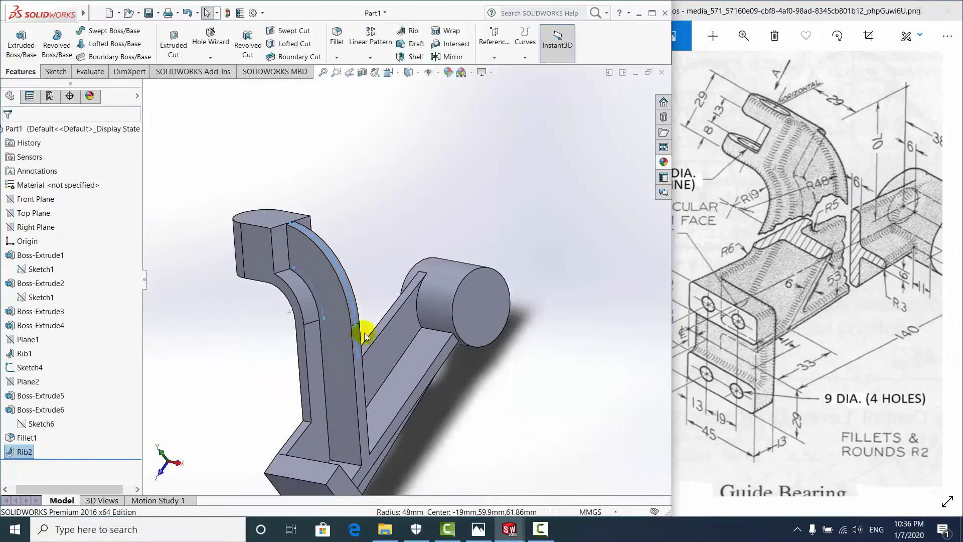
middle_click_drag(365, 337, 377, 279)
left_click(384, 321)
middle_click_drag(386, 341, 355, 366)
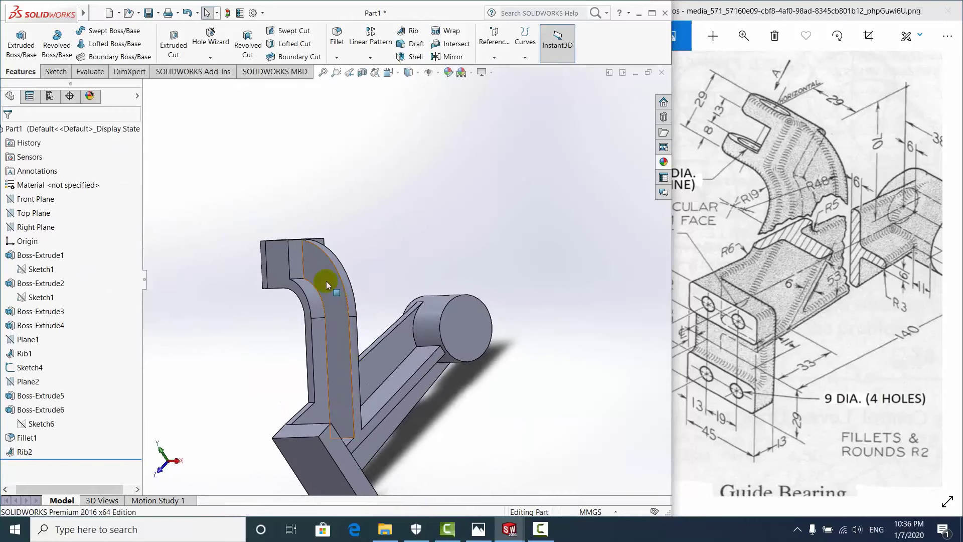
scroll(331, 296, "down", 1)
scroll(355, 336, "down", 2)
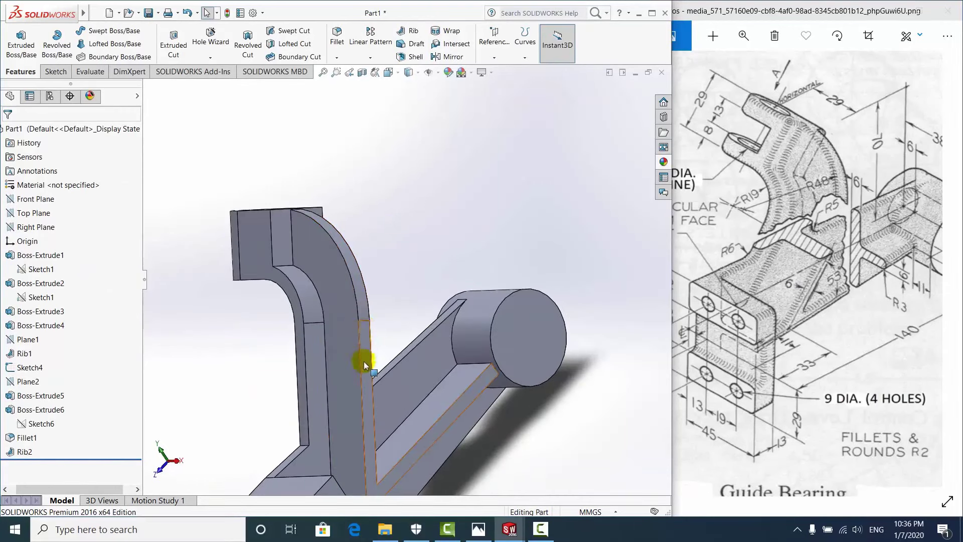
middle_click_drag(364, 361, 376, 336)
scroll(384, 321, "down", 1)
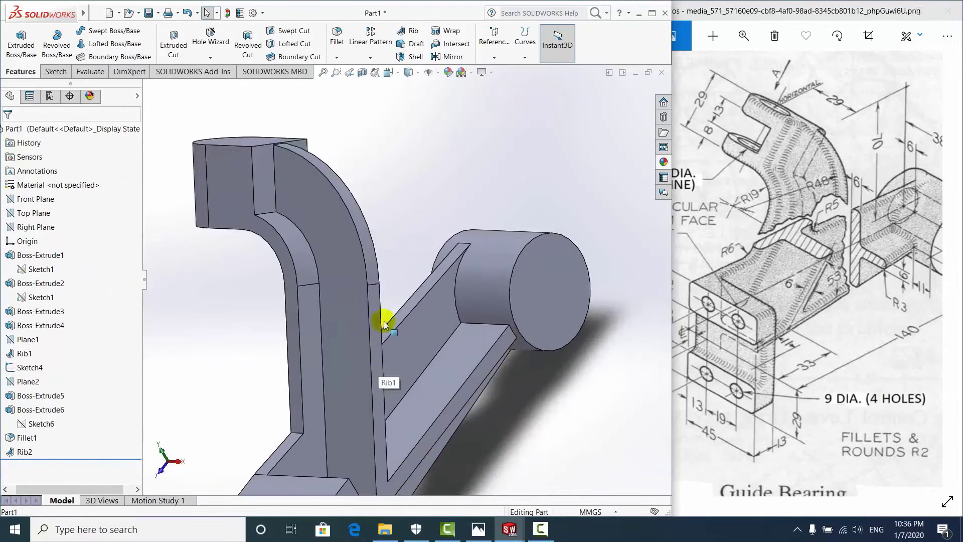
scroll(381, 311, "up", 1)
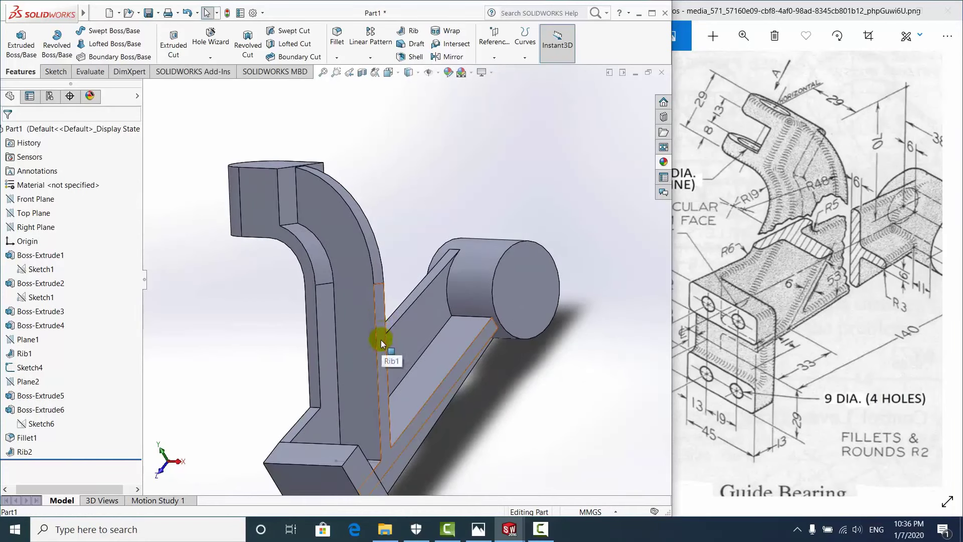
scroll(387, 444, "up", 3)
mouse_move(383, 398)
middle_mouse_down()
mouse_move(319, 371)
mouse_move(338, 415)
mouse_move(393, 415)
mouse_move(370, 473)
mouse_move(248, 387)
mouse_move(351, 423)
mouse_move(319, 436)
mouse_move(447, 420)
mouse_move(383, 451)
mouse_move(487, 451)
mouse_move(609, 243)
middle_mouse_up()
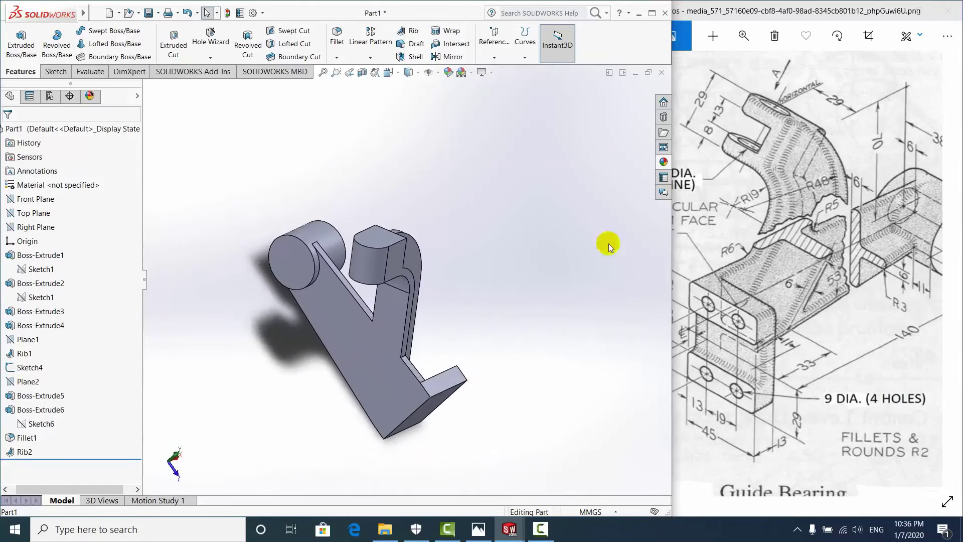
left_click(806, 122)
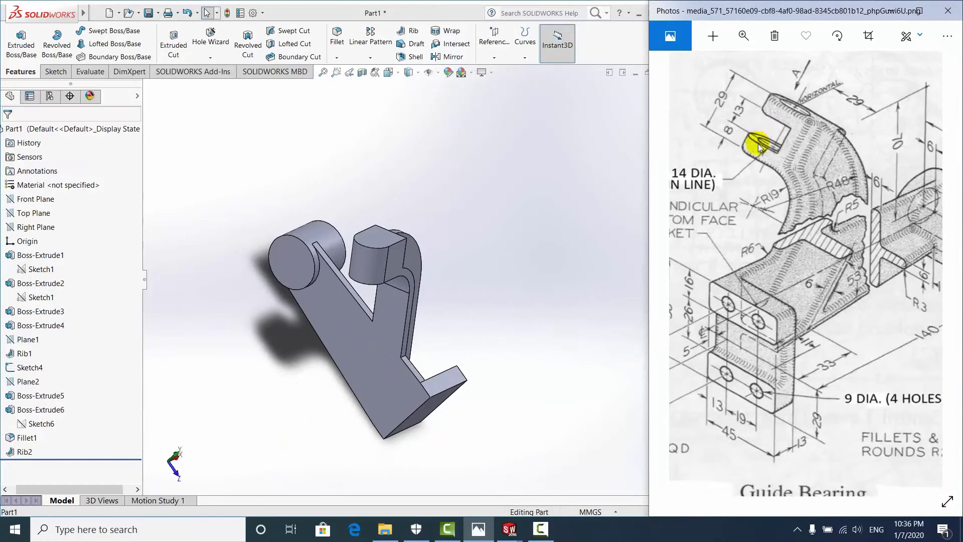
mouse_move(315, 230)
middle_mouse_down()
mouse_move(413, 319)
mouse_move(334, 280)
mouse_move(179, 303)
middle_mouse_up()
left_click(29, 382)
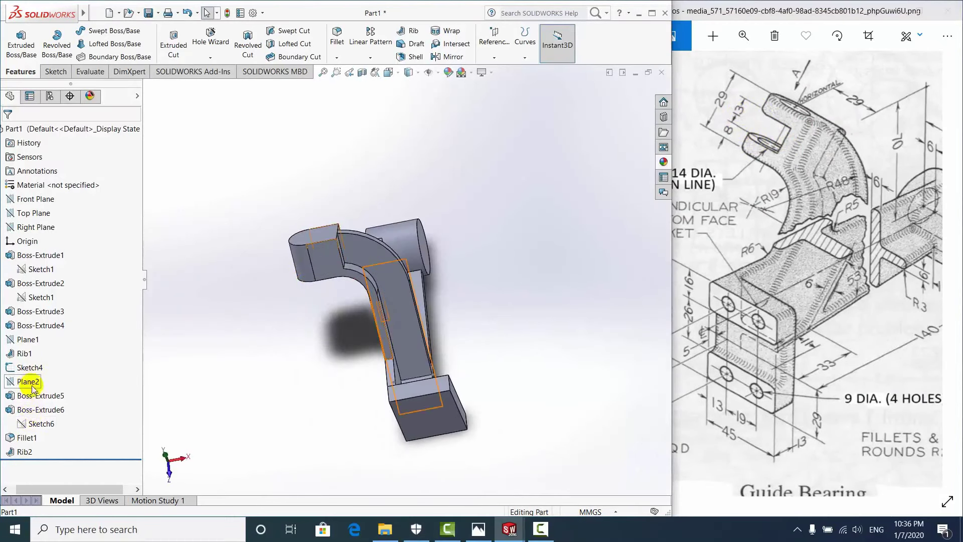
mouse_move(377, 333)
middle_mouse_down()
mouse_move(305, 358)
mouse_move(342, 340)
mouse_move(326, 344)
middle_mouse_up()
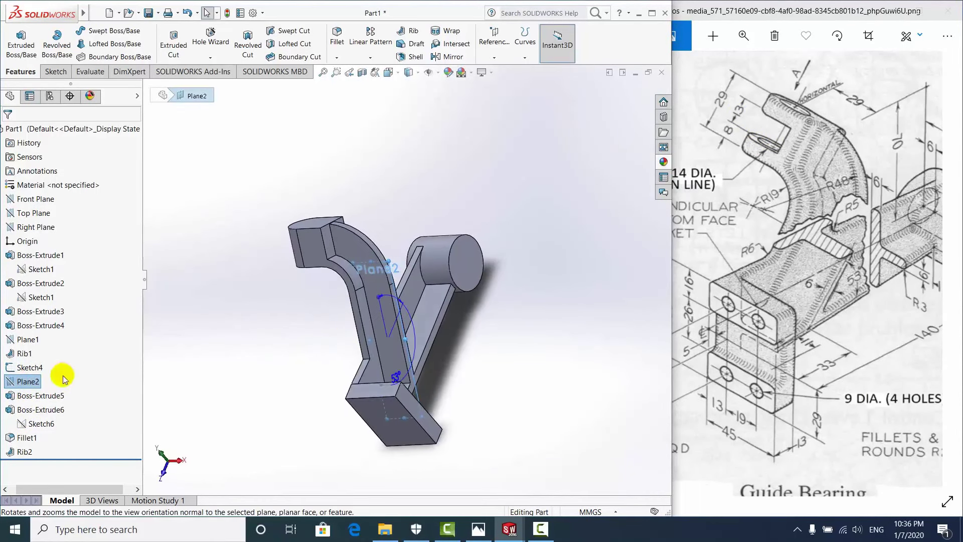
Start a new sketch on Plane2 and view it normal to the plane
right_click(24, 382)
left_click(40, 291)
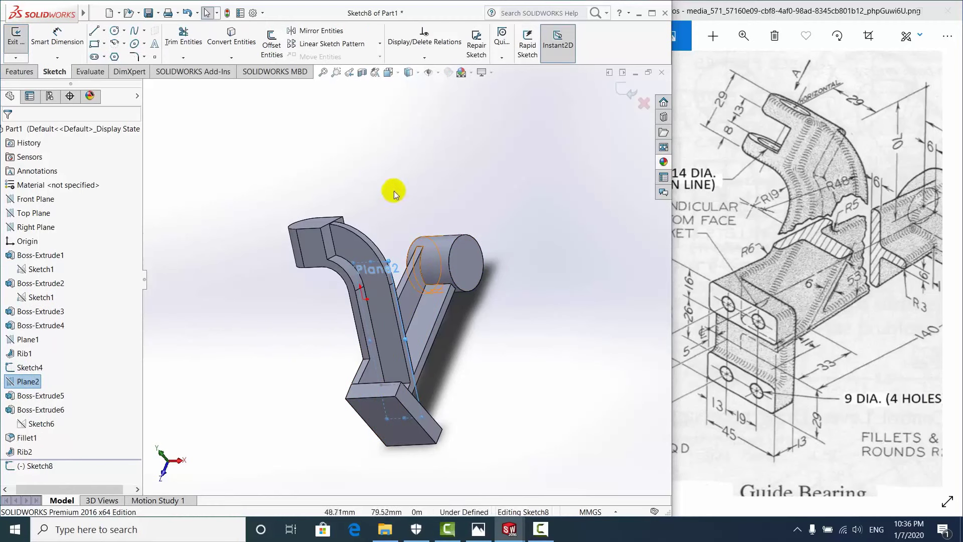
key("ctrl+8")
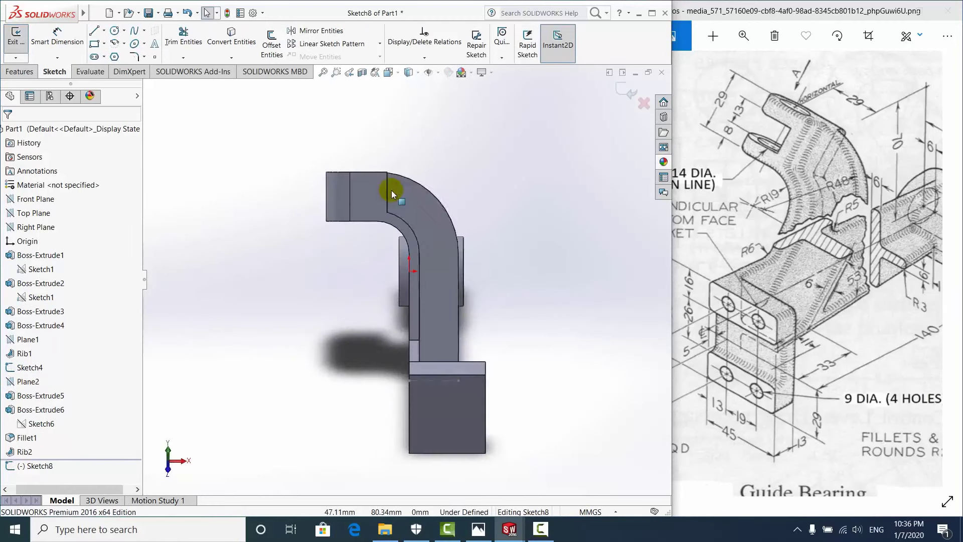
scroll(393, 154, "down", 2)
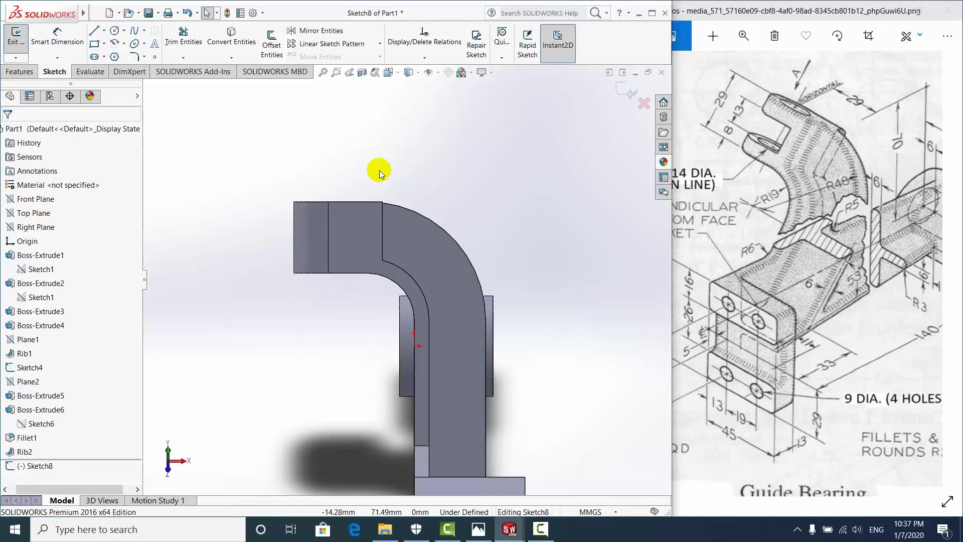
scroll(356, 186, "down", 2)
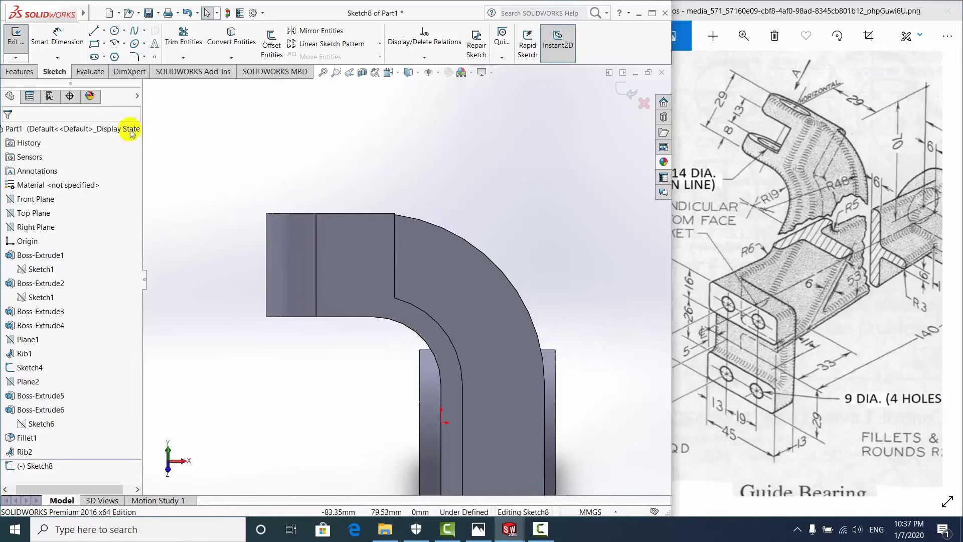
Draw a center rectangle centred on the left block's edge line
left_click(106, 44)
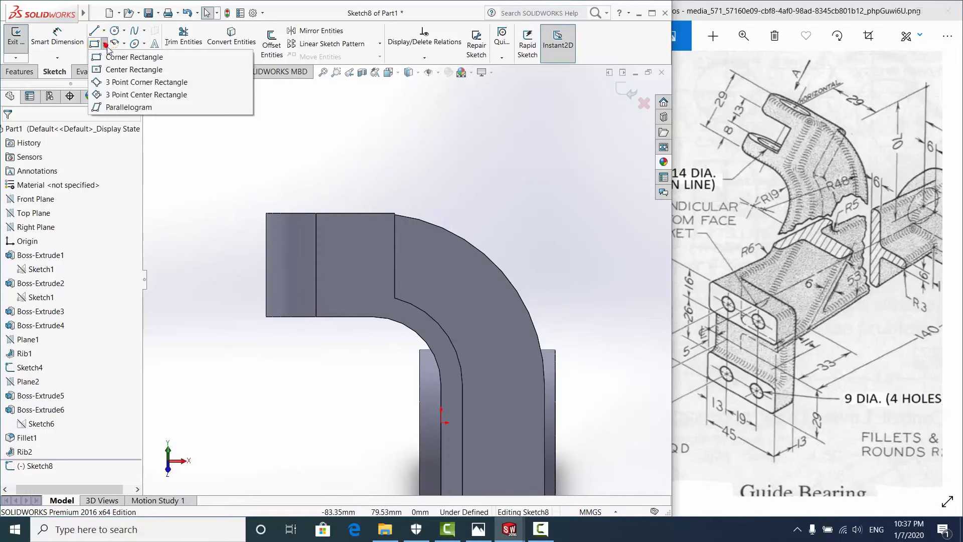
left_click(121, 70)
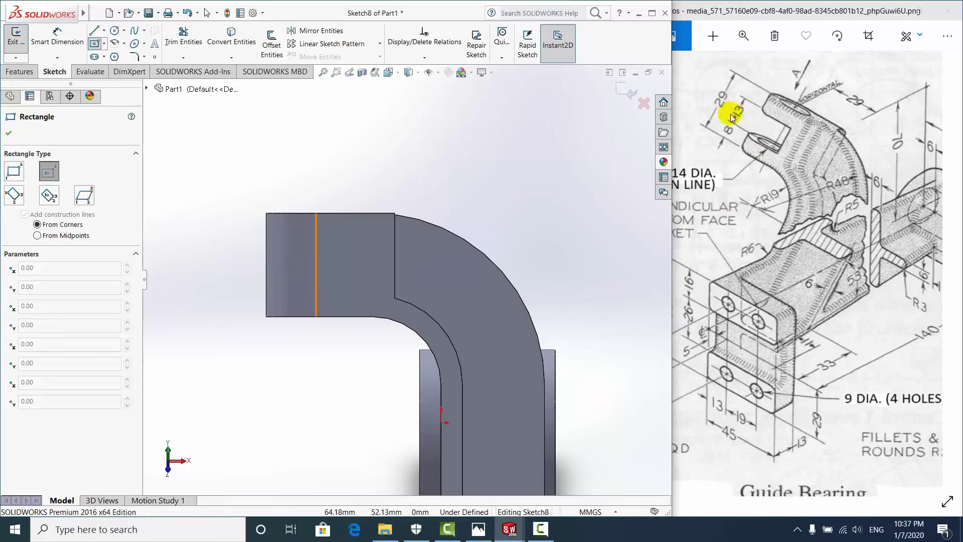
scroll(409, 221, "down", 1)
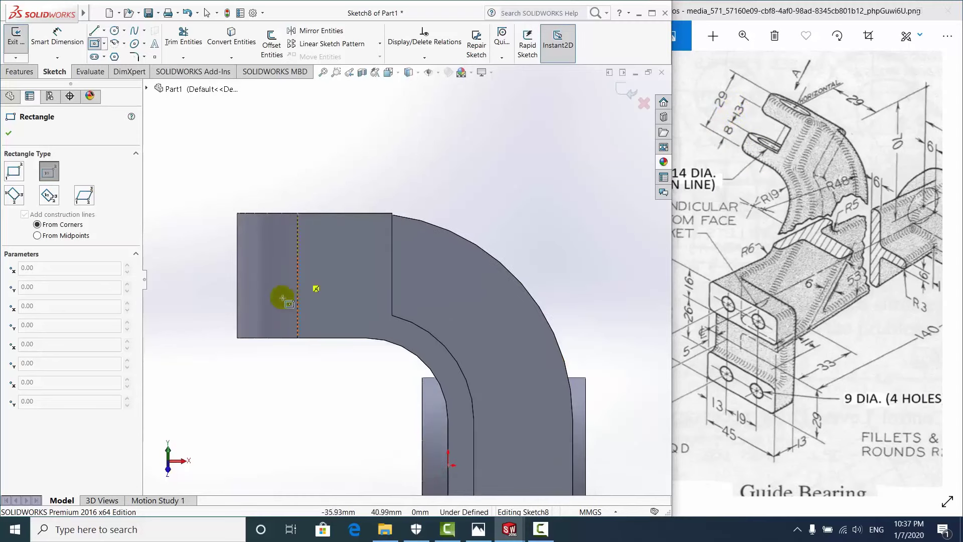
left_click(250, 275)
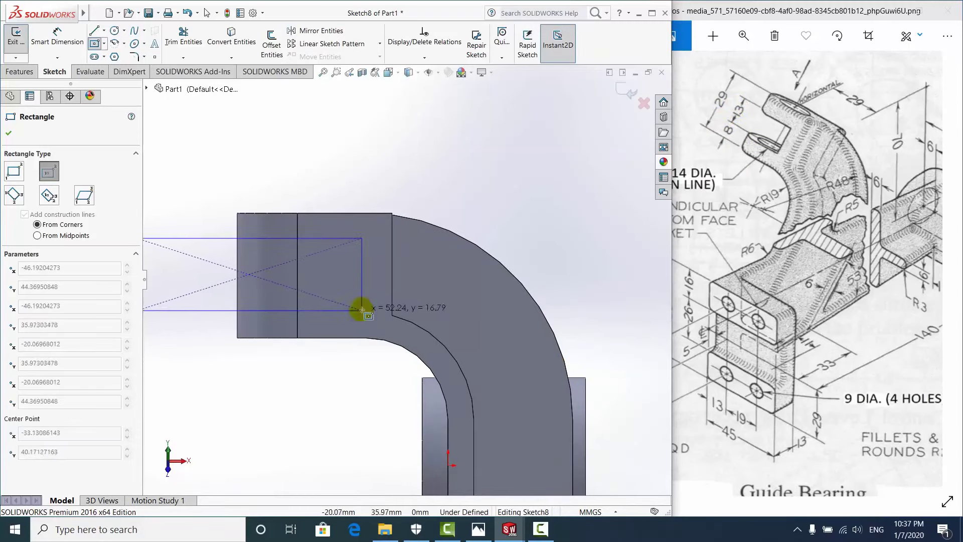
left_click(361, 306)
scroll(407, 286, "up", 3)
left_click(5, 135)
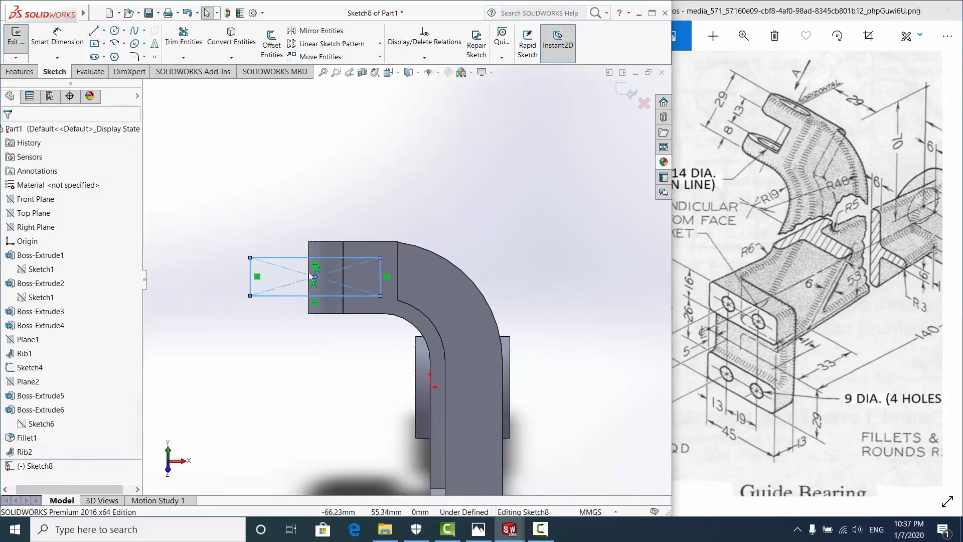
scroll(273, 310, "down", 2)
Dimension the rectangle 8 mm above the block's bottom edge and 13 mm tall
left_click(57, 38)
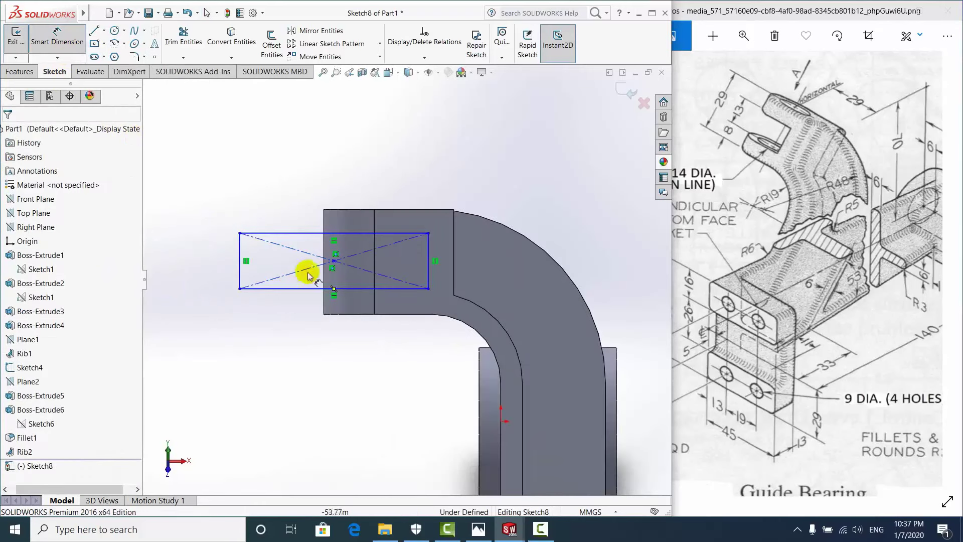
left_click(350, 316)
left_click(306, 288)
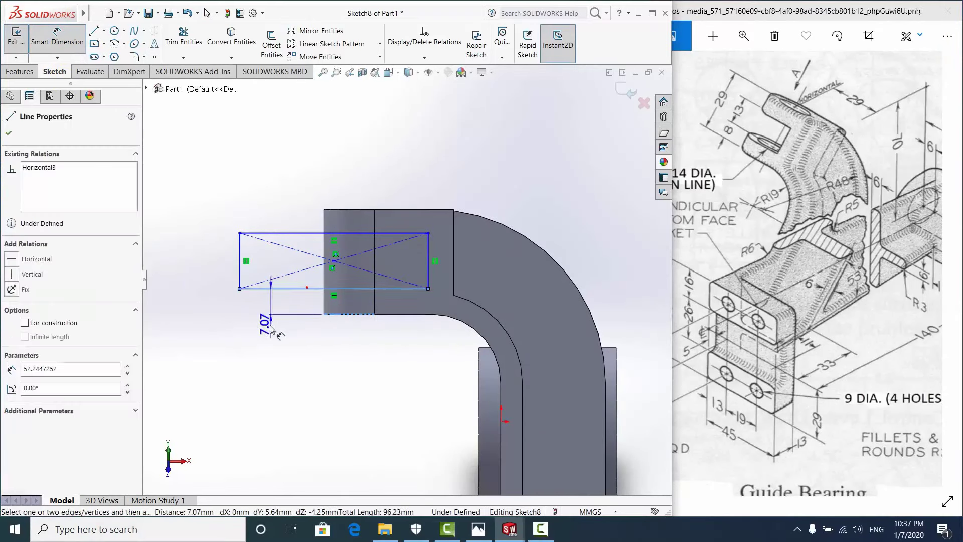
left_click(266, 334)
type("8")
key("Return")
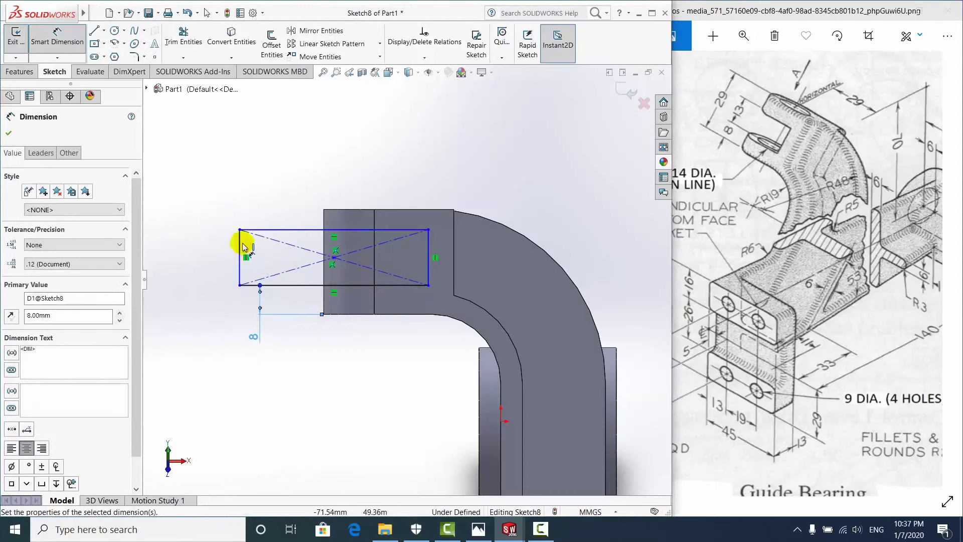
left_click(200, 256)
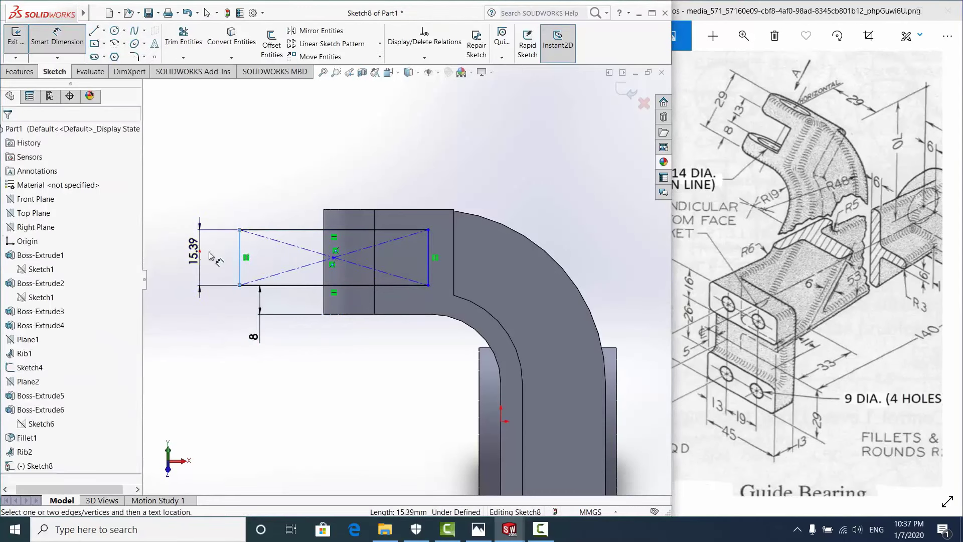
left_click(266, 253)
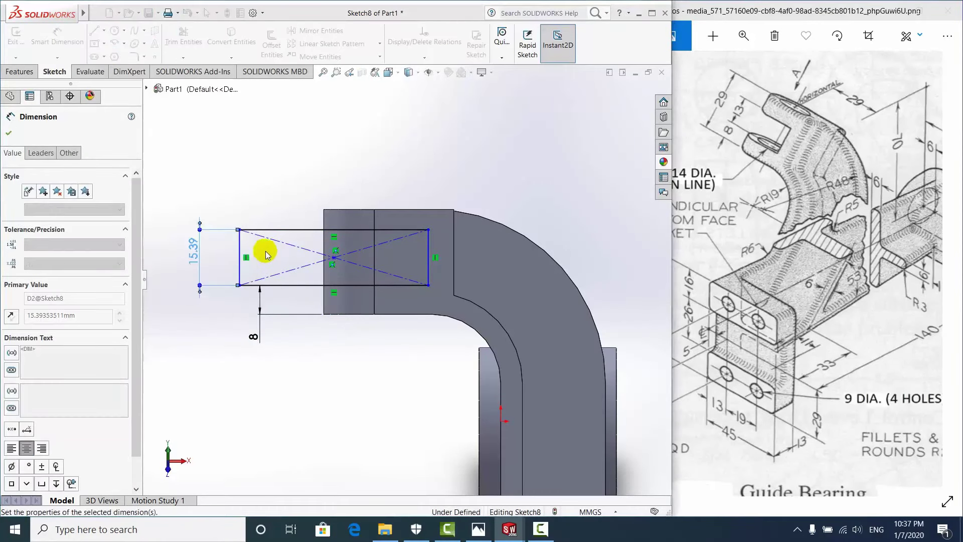
left_click(323, 209)
left_click(240, 259)
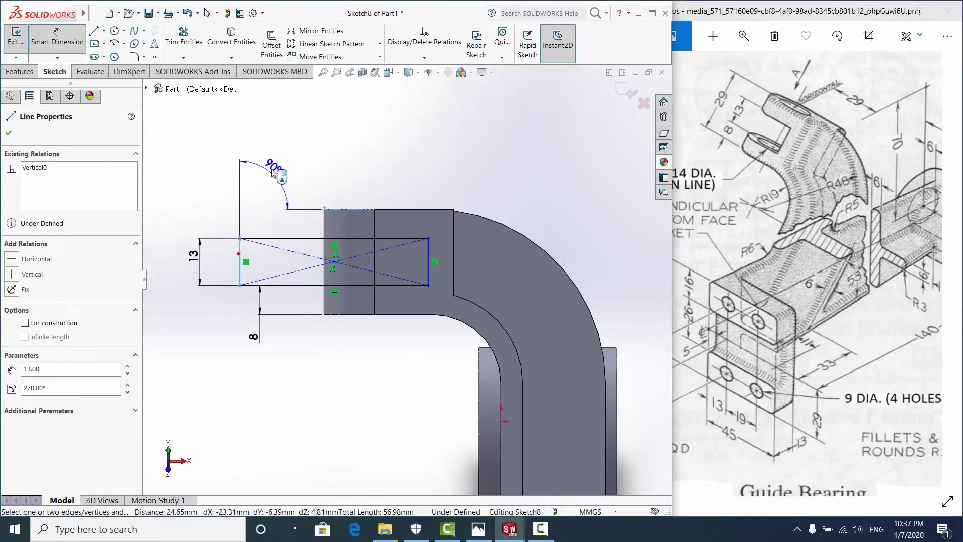
left_click(279, 160)
key("Escape")
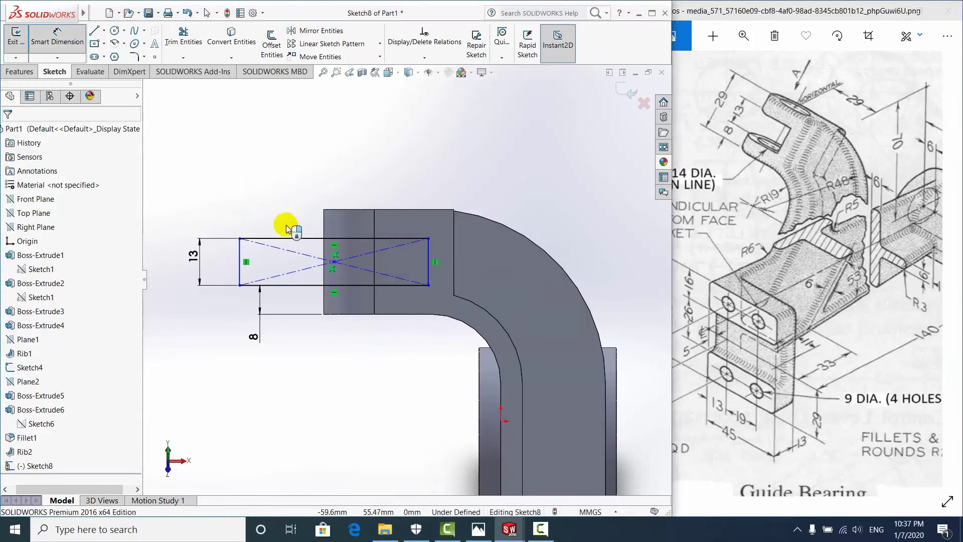
Dimension the rectangle 40 mm wide, then check View at A on the reference drawing
left_click(246, 261)
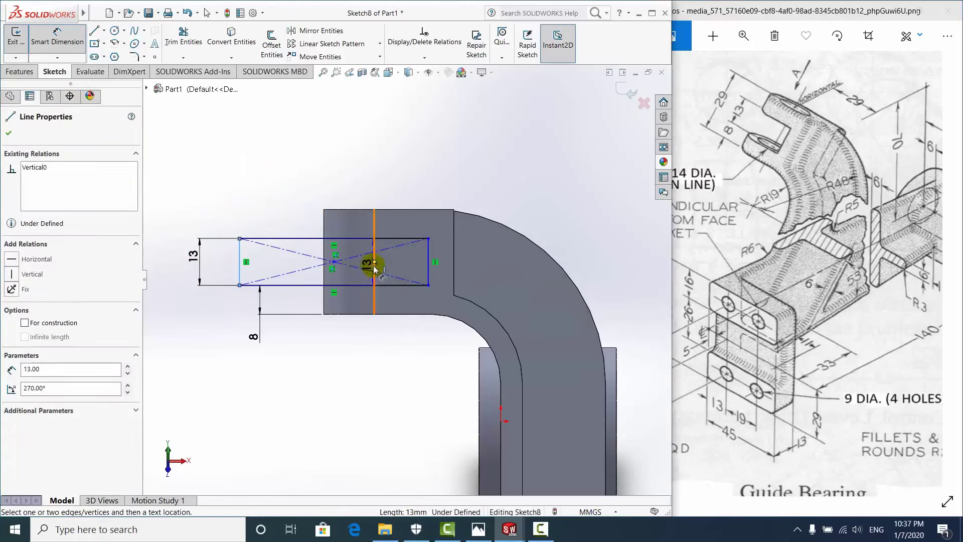
left_click(374, 269)
left_click(341, 169)
type("40")
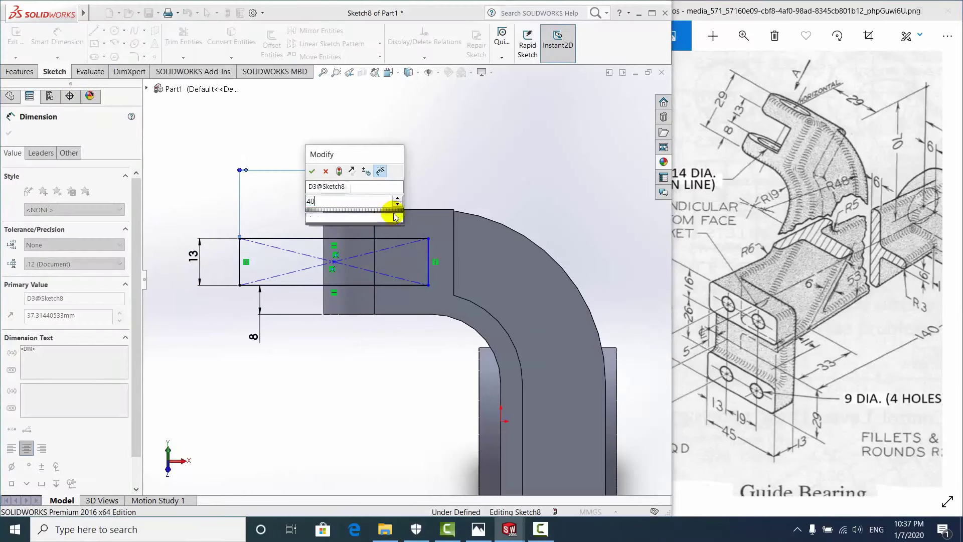
key("Return")
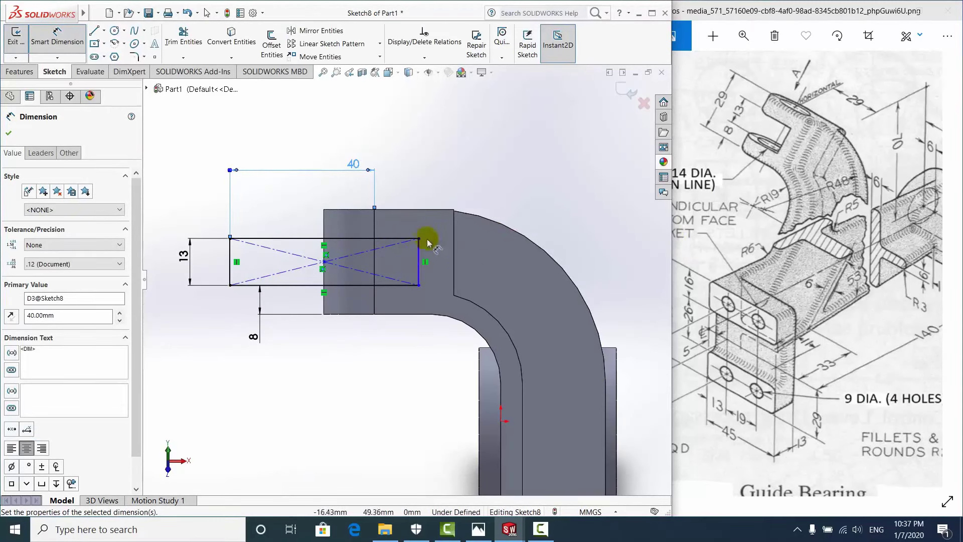
left_click(8, 133)
left_click(823, 268)
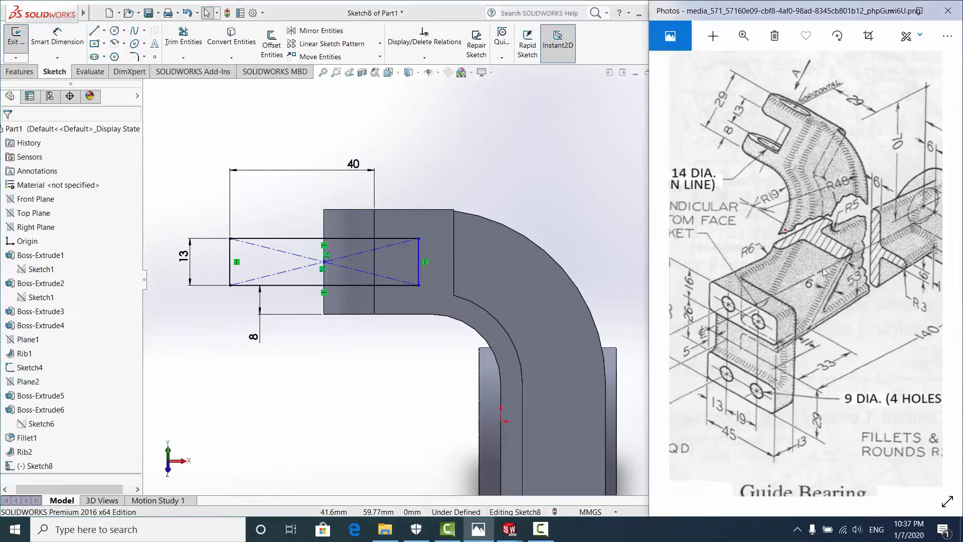
left_click_drag(871, 340, 808, 345)
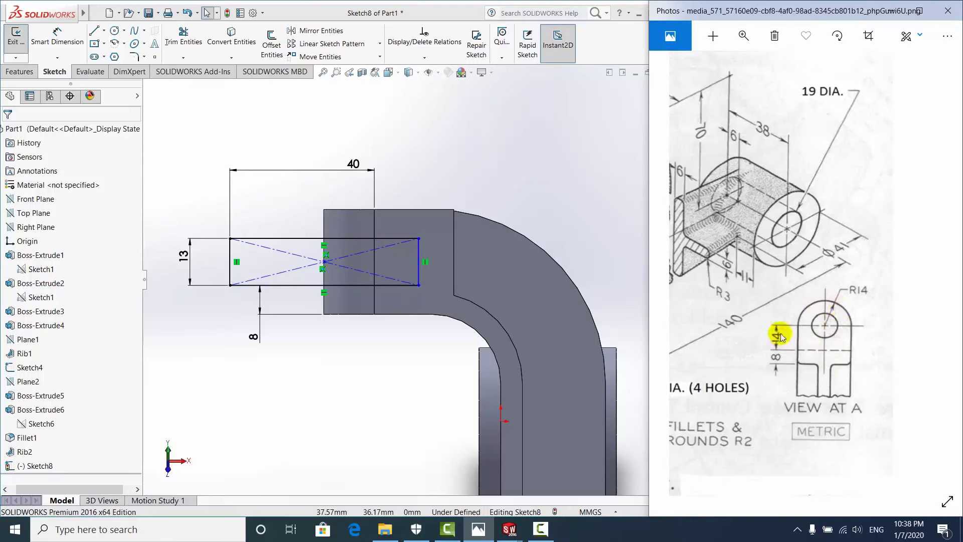
Project the block's left end edge into Sketch8 as a construction line
left_click(321, 222)
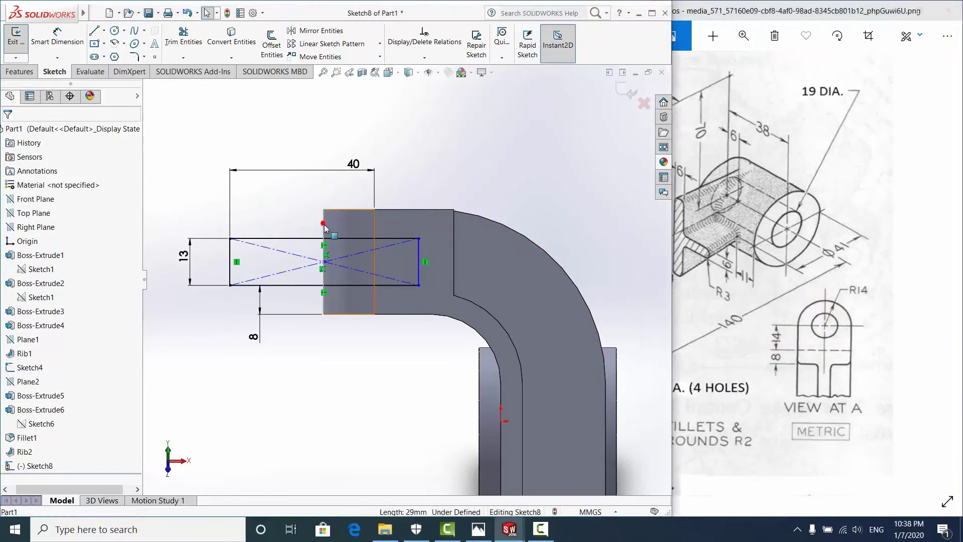
left_click(231, 41)
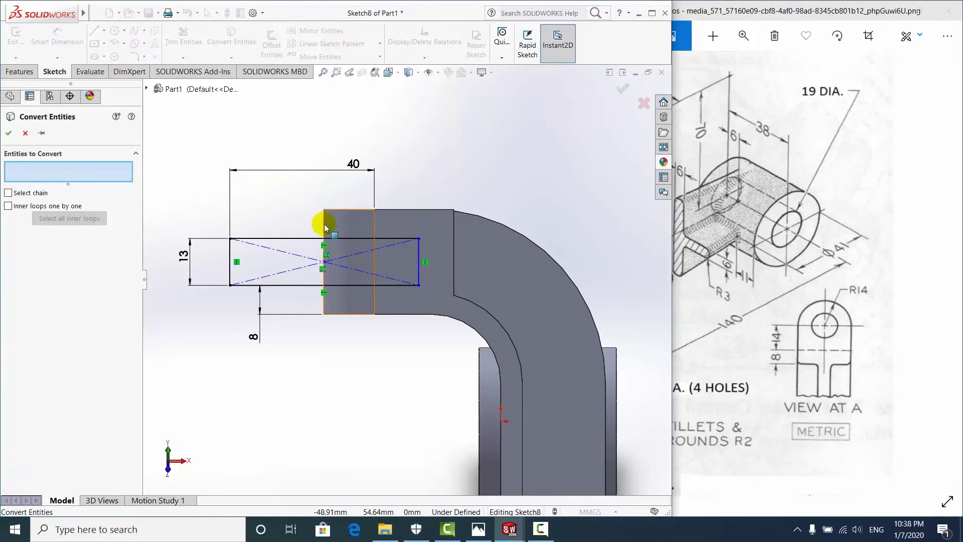
left_click(324, 223)
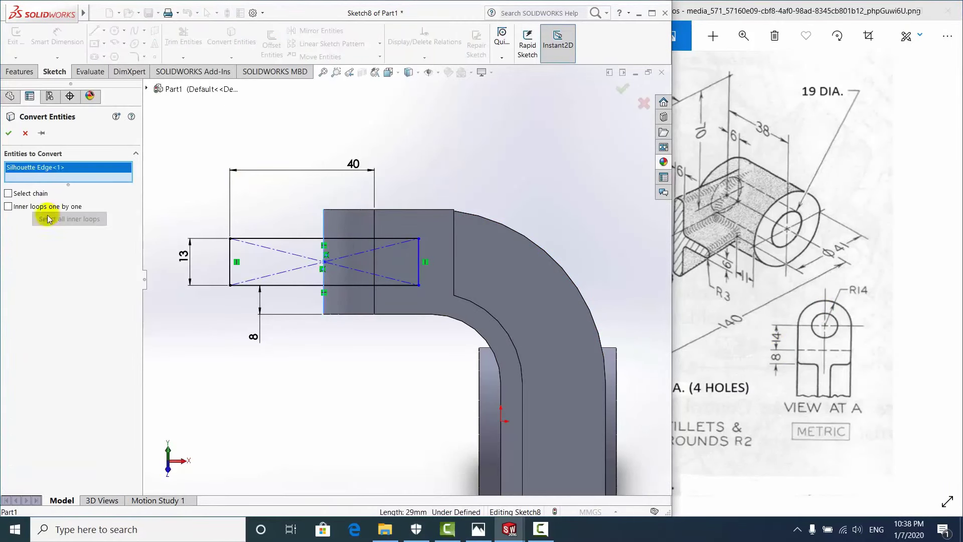
left_click(9, 133)
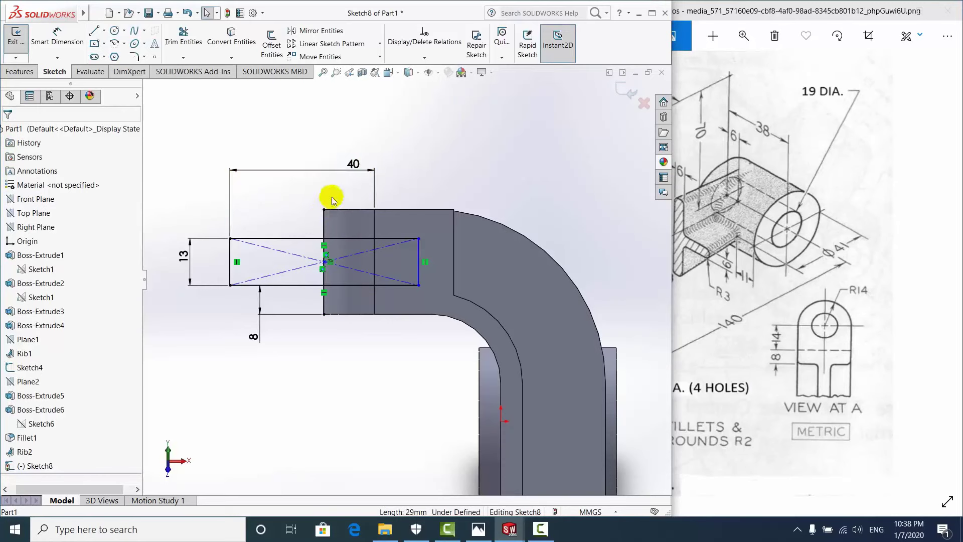
left_click(323, 223)
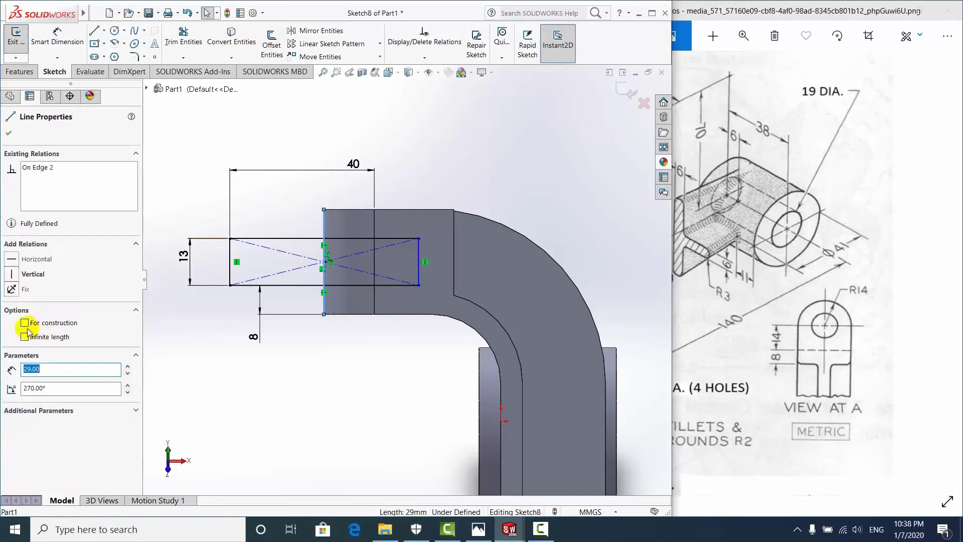
left_click(10, 135)
Dimension the rectangle's right side 28 mm from the construction line and close the sketch
left_click(57, 35)
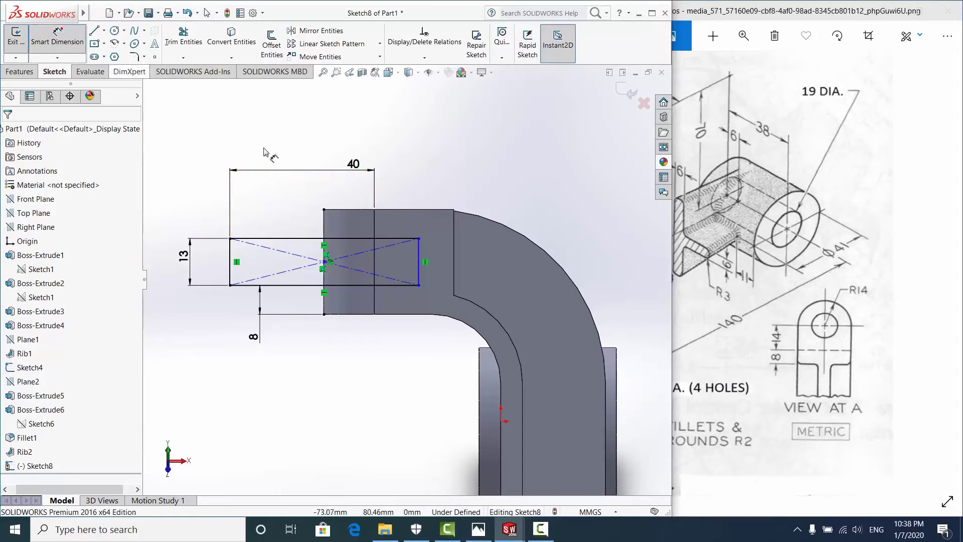
left_click(318, 221)
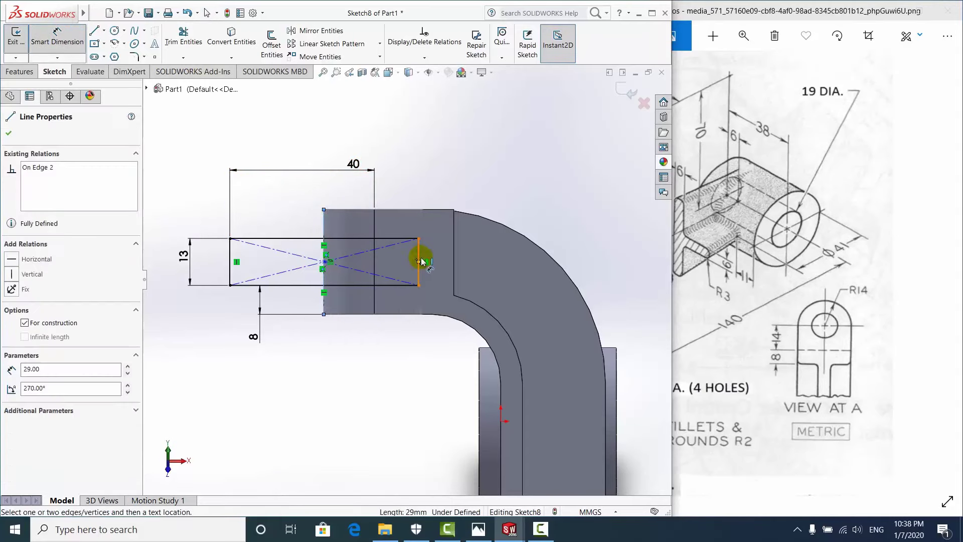
left_click(421, 261)
left_click(371, 380)
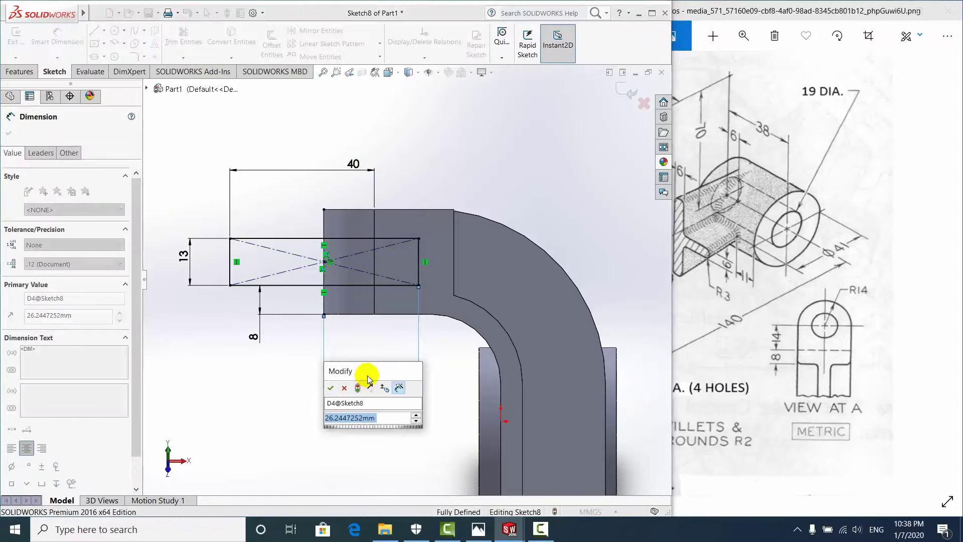
type("28")
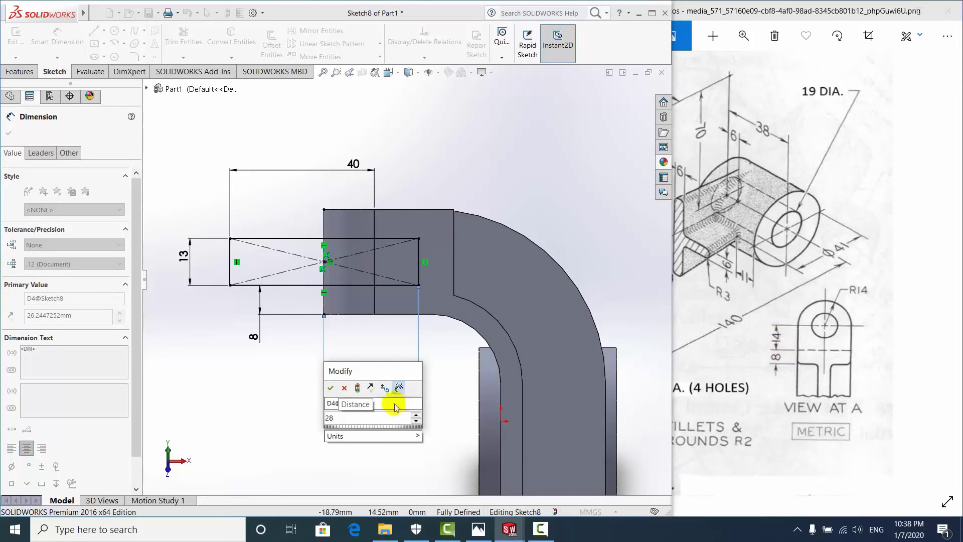
key("Return")
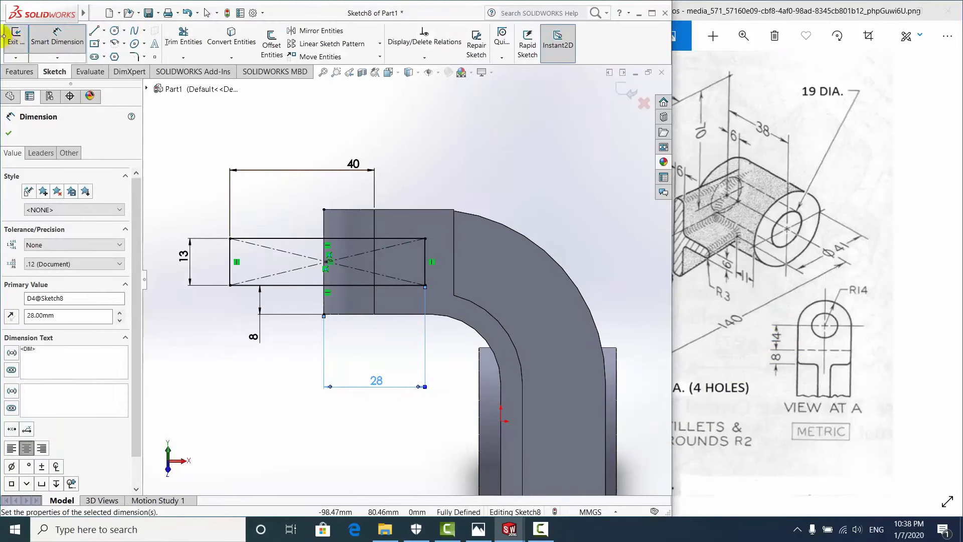
left_click(6, 134)
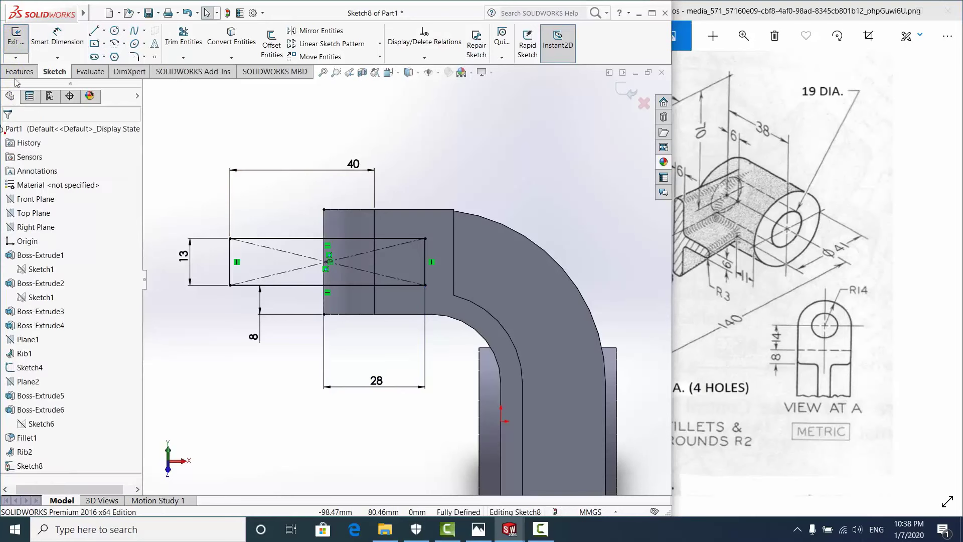
left_click(17, 44)
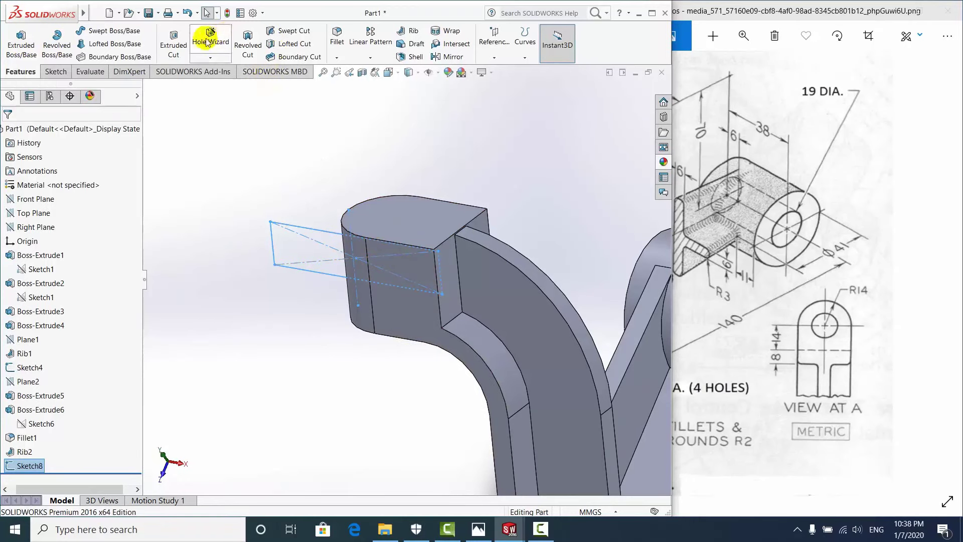
Cut-extrude the Sketch8 rectangle Through All - Both to slot the arm's clevis end
left_click(173, 44)
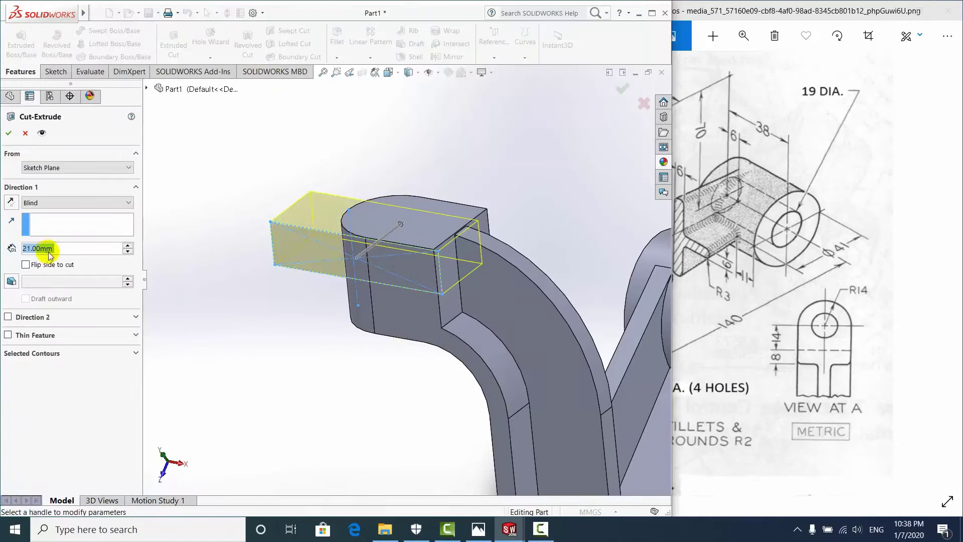
left_click(50, 203)
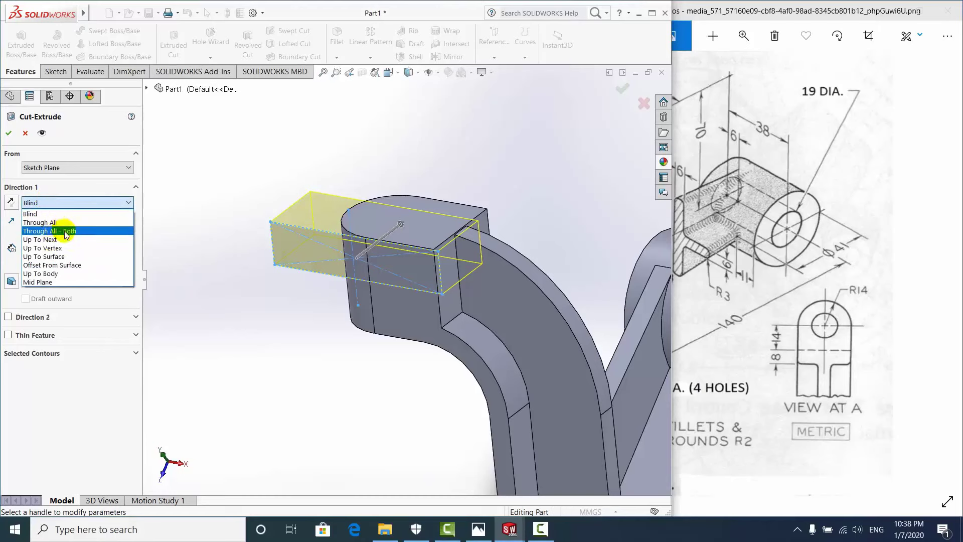
left_click(76, 231)
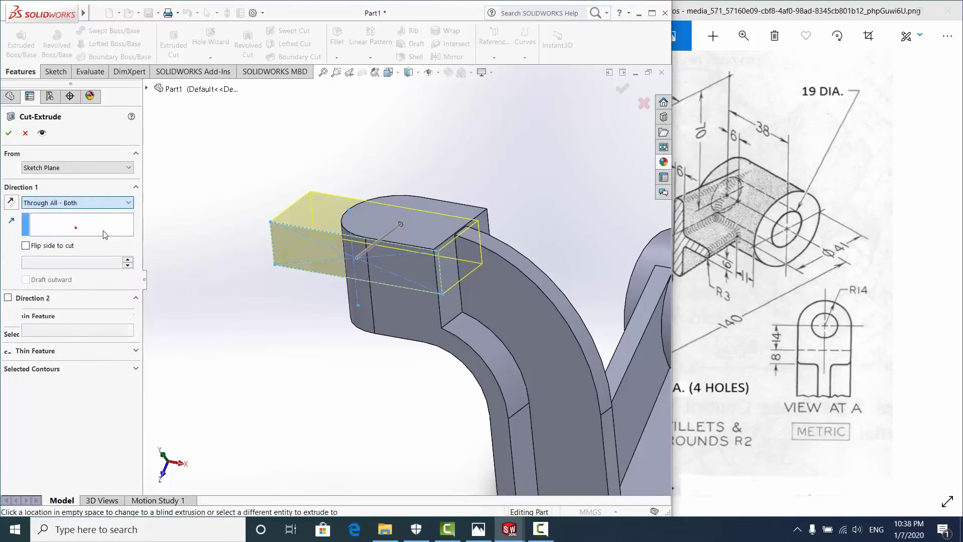
mouse_move(322, 240)
middle_mouse_down()
mouse_move(398, 268)
mouse_move(367, 266)
middle_mouse_up()
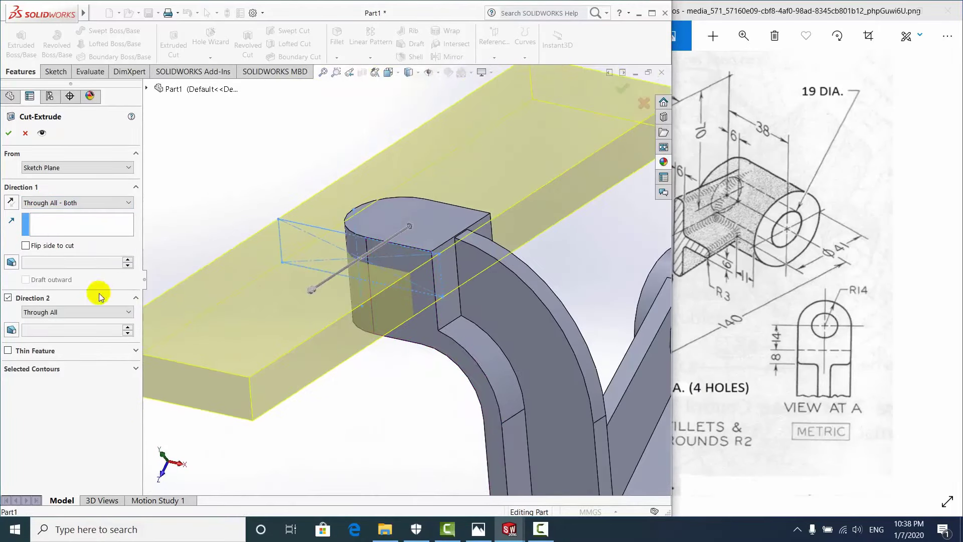
key("z")
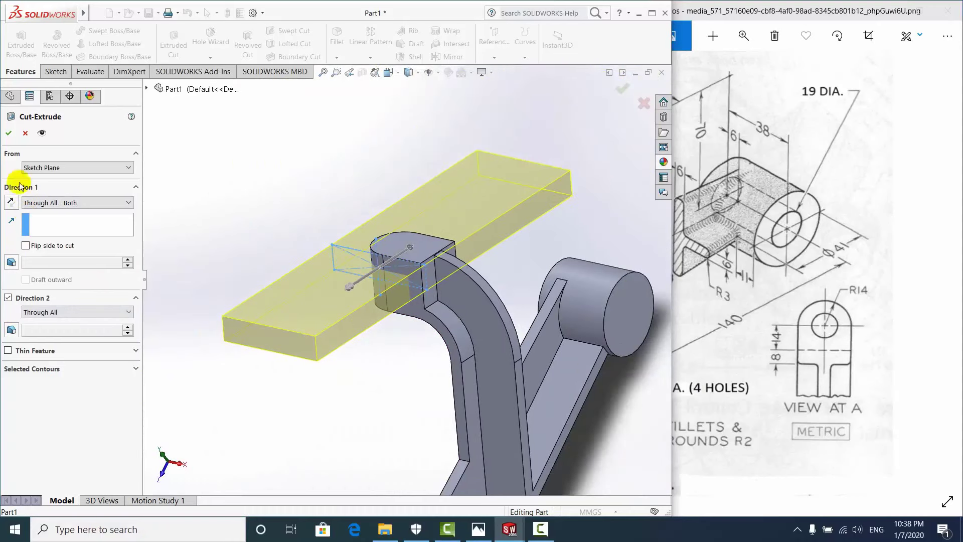
left_click(8, 135)
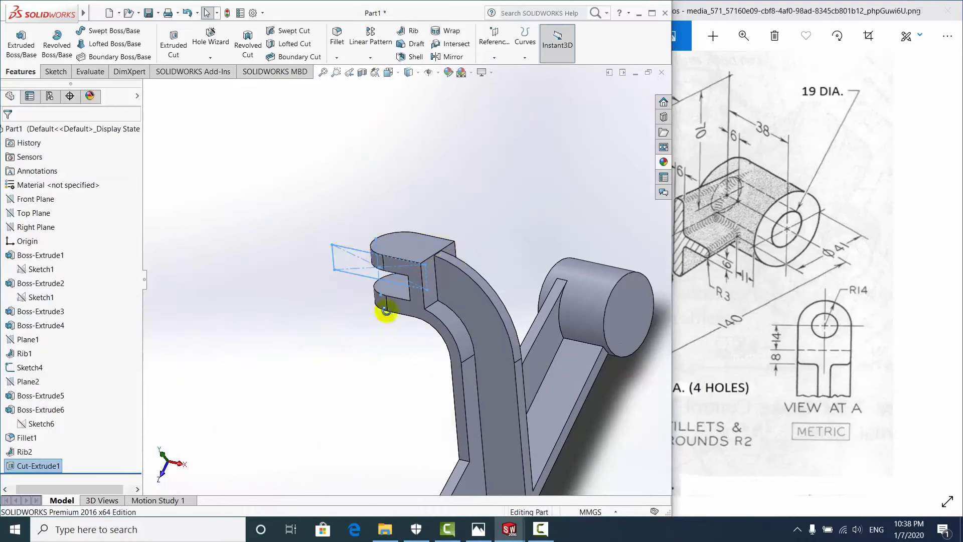
mouse_move(381, 312)
middle_mouse_down()
mouse_move(260, 183)
mouse_move(308, 339)
mouse_move(256, 397)
mouse_move(397, 355)
mouse_move(303, 340)
mouse_move(293, 379)
mouse_move(318, 354)
mouse_move(394, 346)
mouse_move(428, 417)
mouse_move(394, 421)
mouse_move(380, 360)
mouse_move(390, 381)
mouse_move(359, 331)
middle_mouse_up()
Zoom the reference drawing onto the mounting block's 9 DIA holes and select the block's front face
left_click(260, 182)
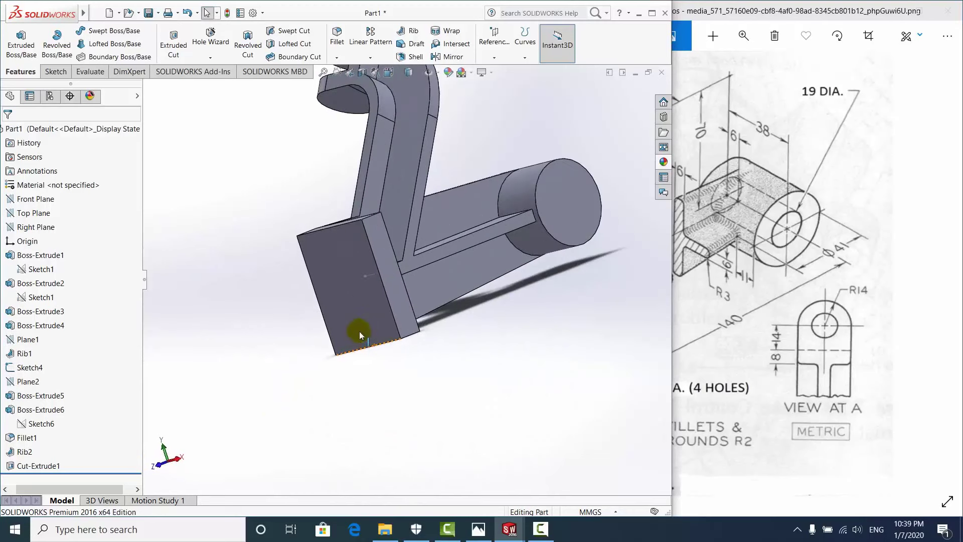
double_click(815, 281)
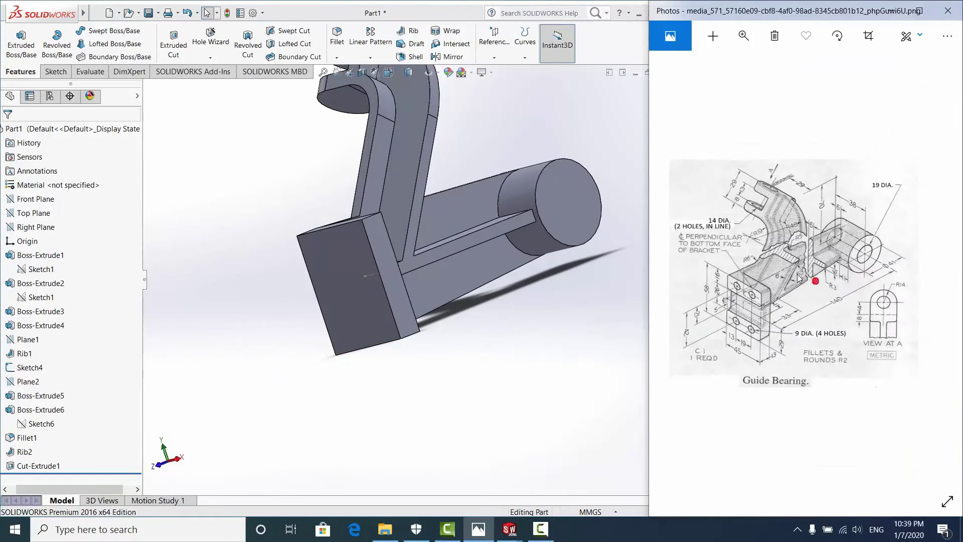
scroll(741, 310, "up", 2)
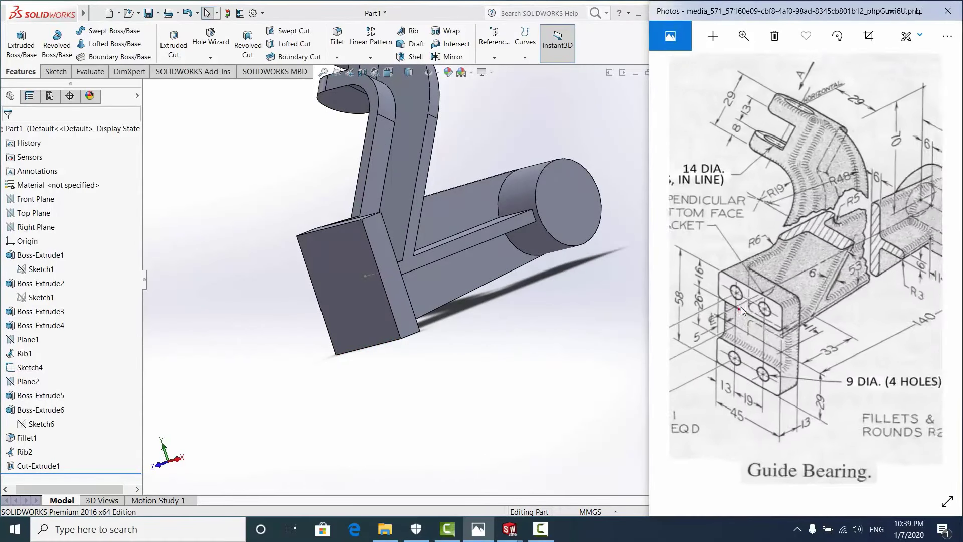
scroll(777, 319, "up", 2)
scroll(778, 302, "up", 2)
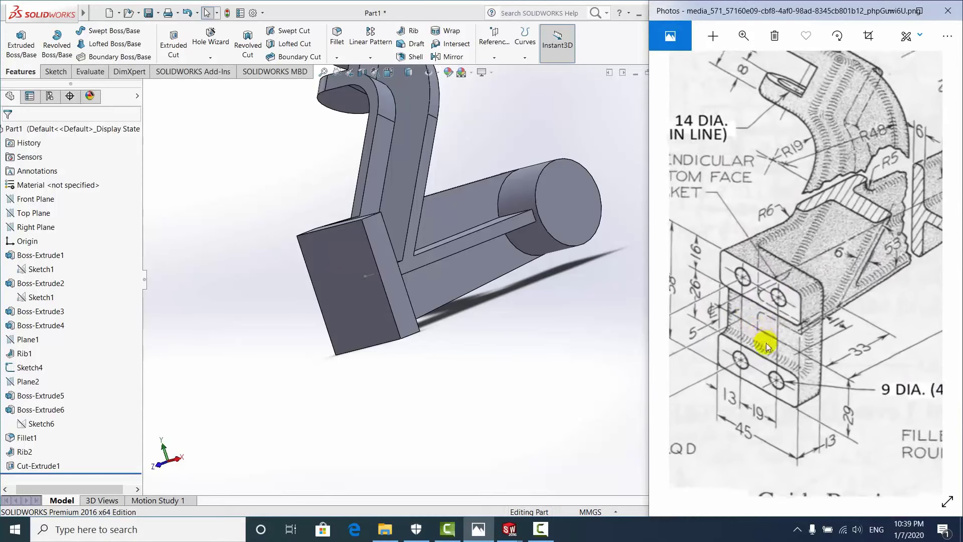
left_click_drag(775, 330, 836, 336)
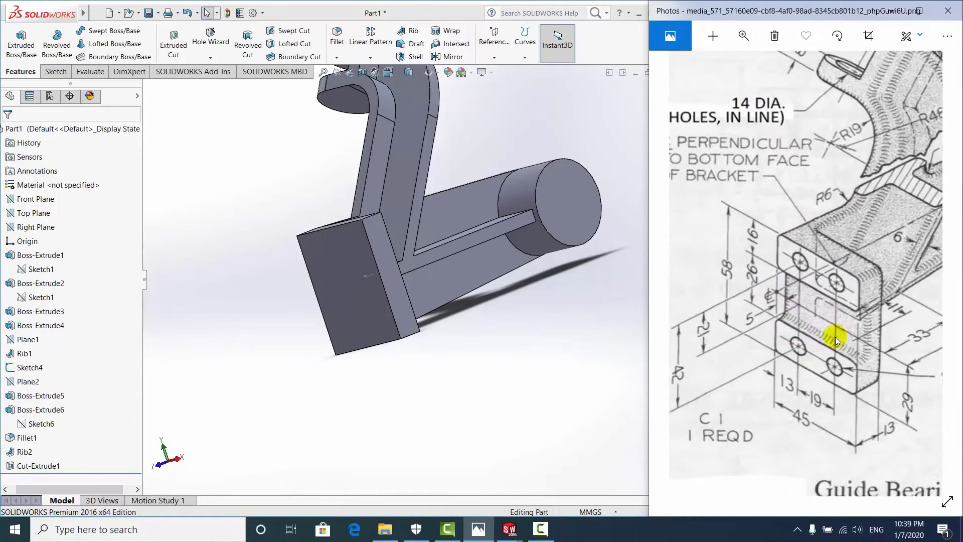
mouse_move(434, 300)
middle_mouse_down()
mouse_move(468, 327)
mouse_move(355, 311)
middle_mouse_up()
left_click(348, 307)
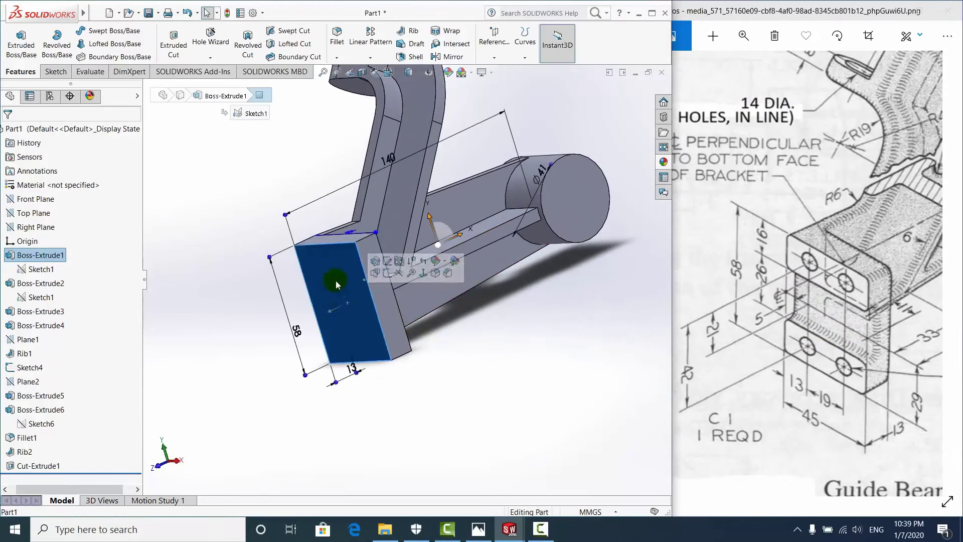
scroll(336, 281, "down", 2)
Start a new sketch on the mounting block's front face
left_click(242, 280)
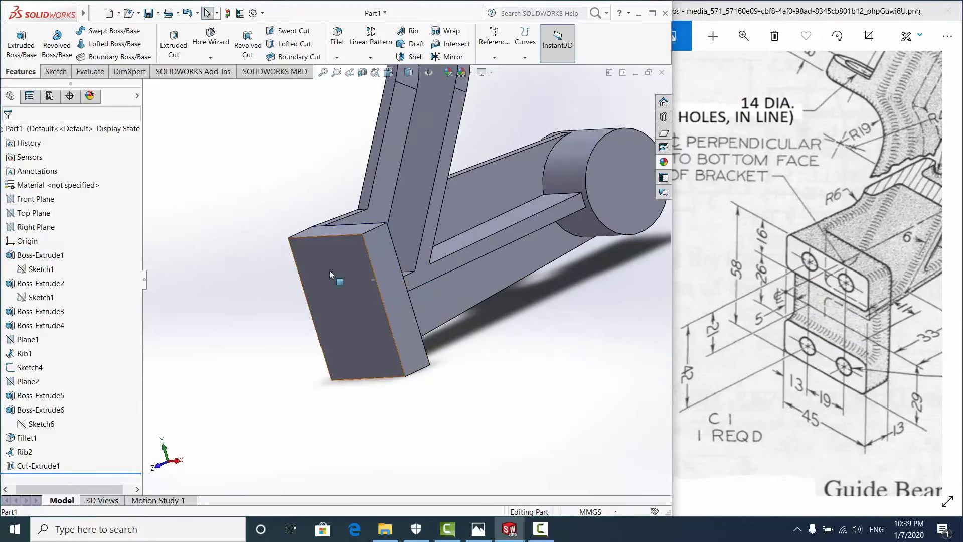
left_click(329, 270)
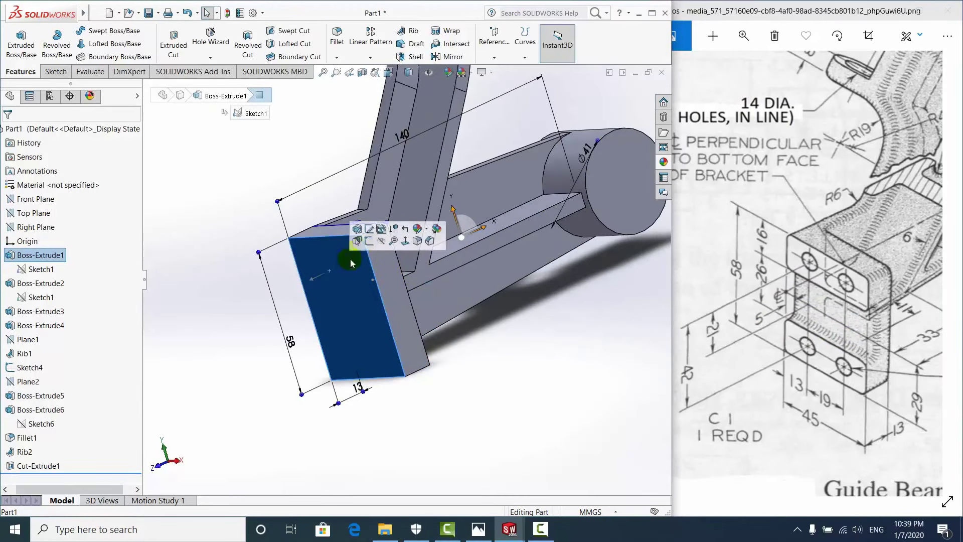
left_click(370, 241)
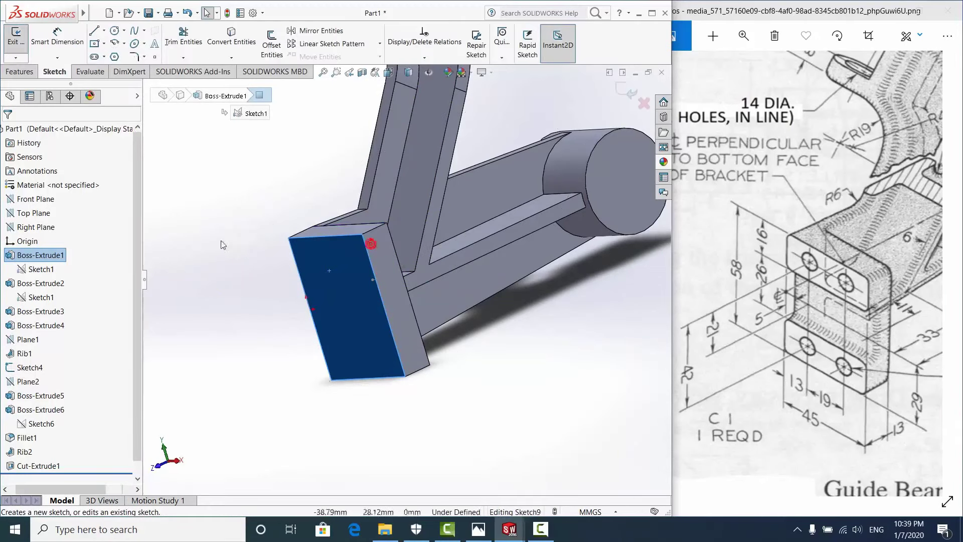
left_click(212, 206)
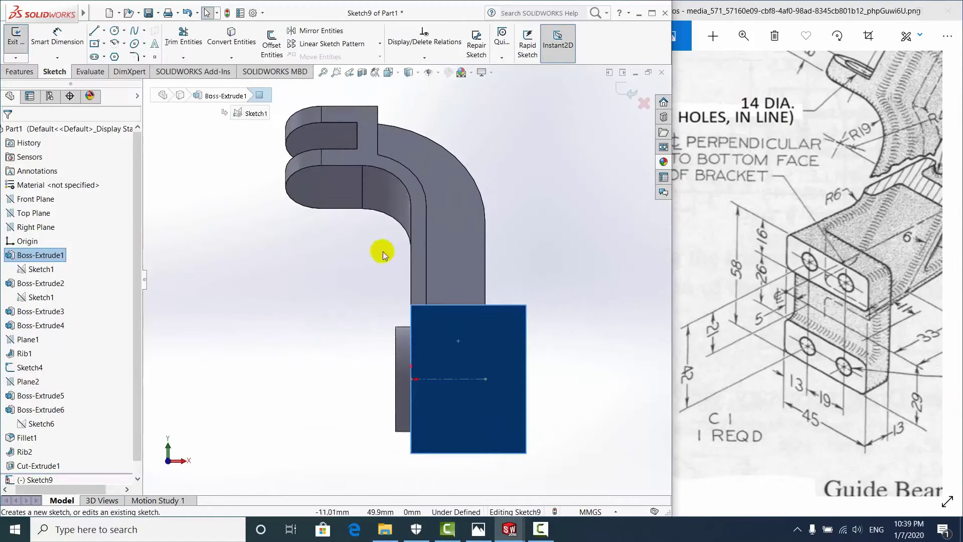
left_click(766, 312)
scroll(780, 334, "up", 2)
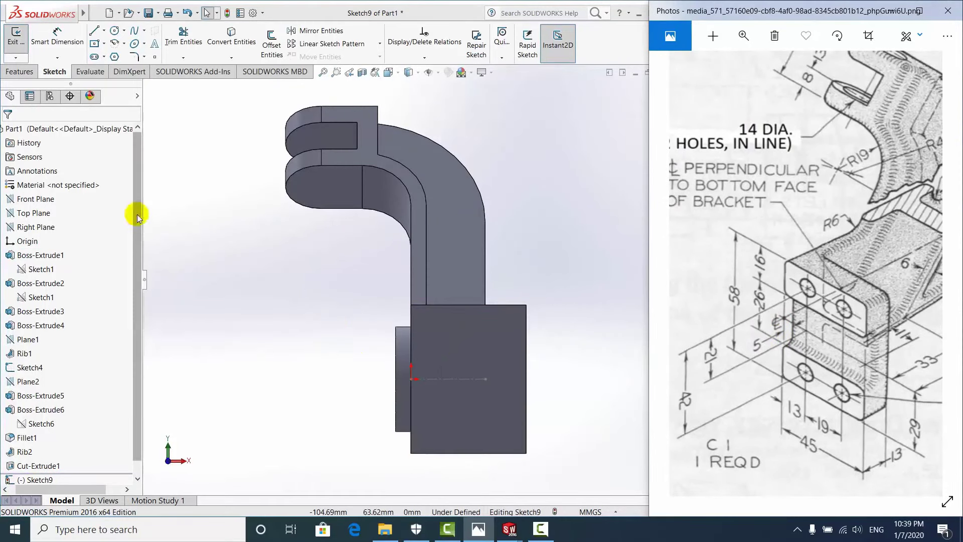
Draw a center rectangle centred on the block's centreline
left_click(95, 44)
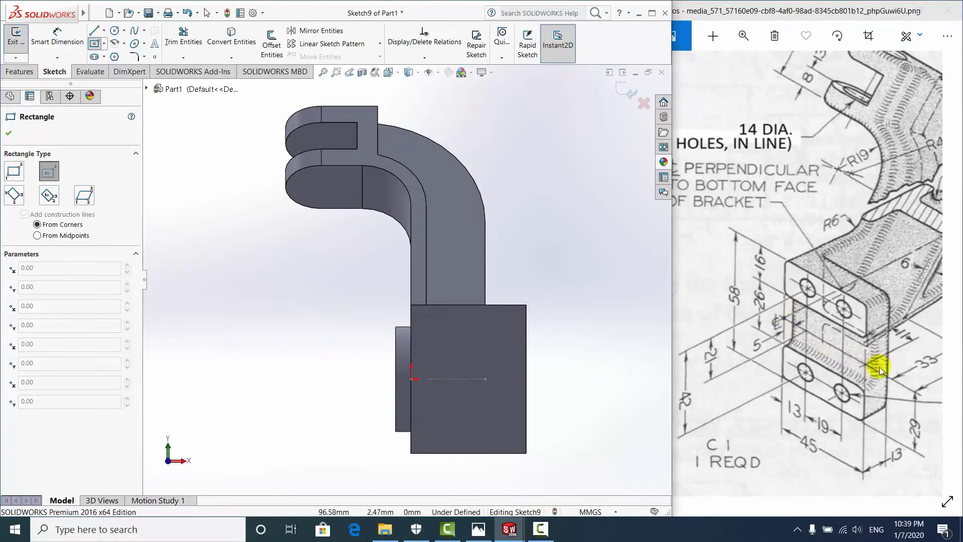
left_click(474, 379)
left_click(576, 409)
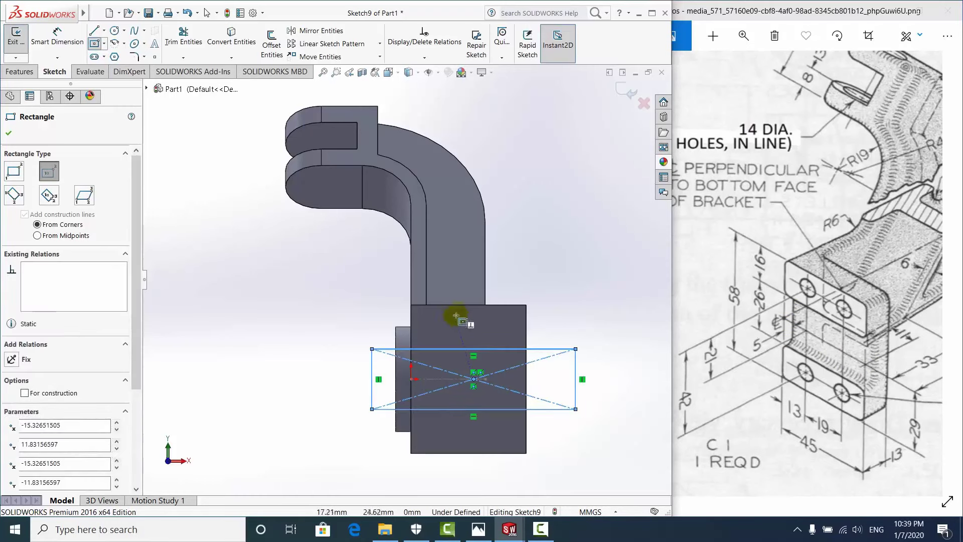
key("Escape")
left_click(83, 53)
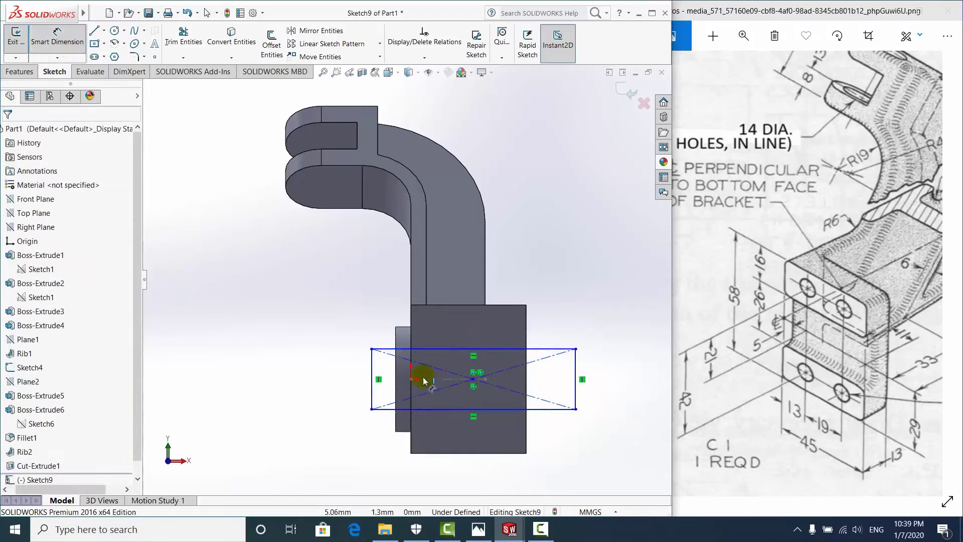
scroll(401, 379, "down", 3)
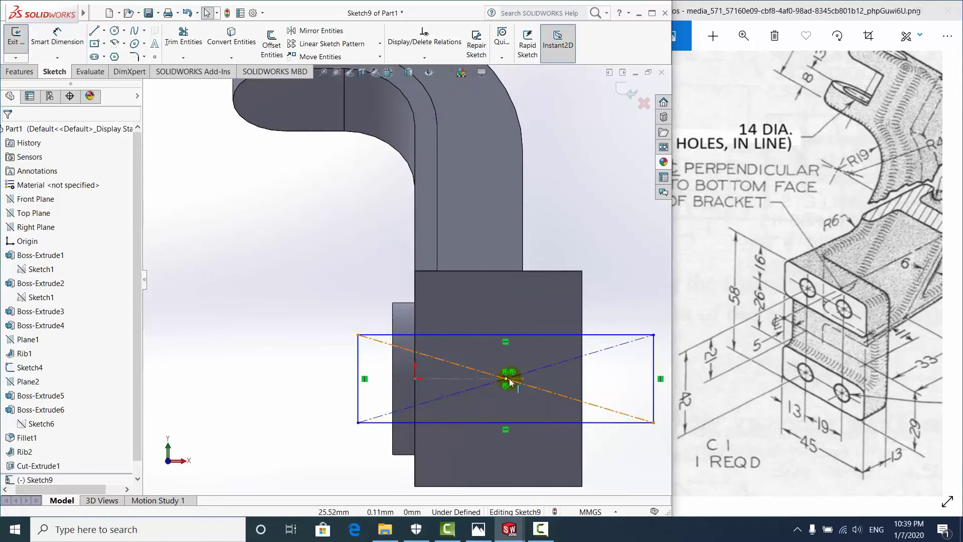
left_click_drag(505, 380, 497, 398)
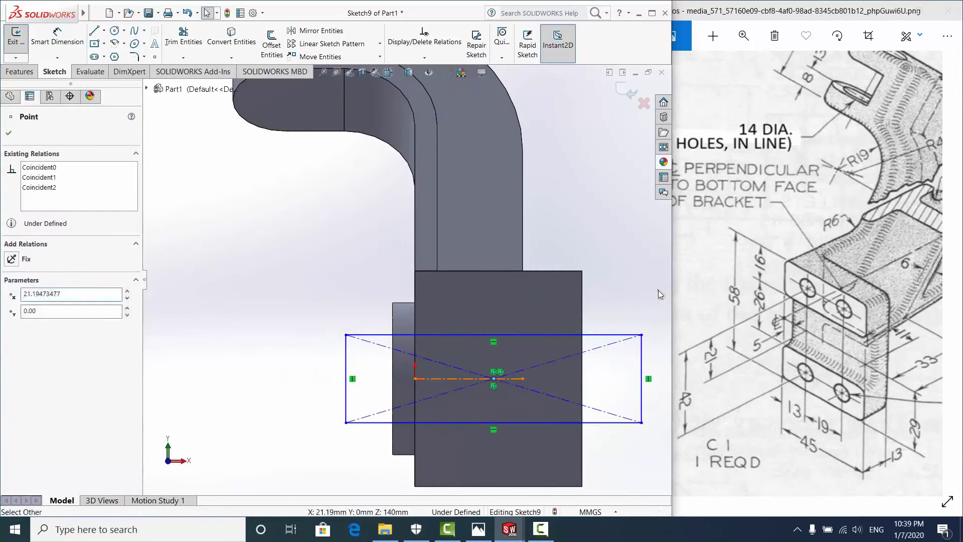
Dimension the rectangle to extend 15 mm past both the block's left and right sides
left_click(658, 290)
left_click(52, 35)
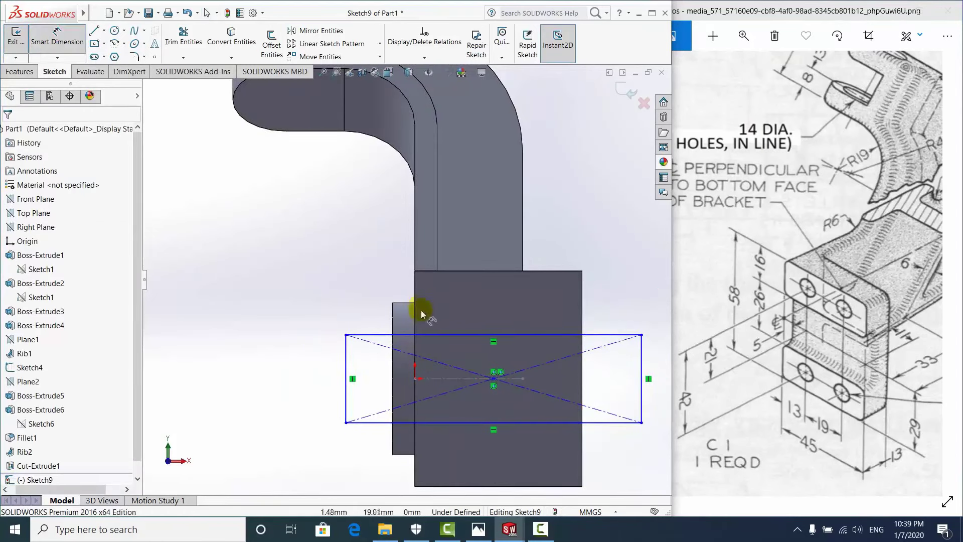
left_click(417, 299)
left_click(346, 360)
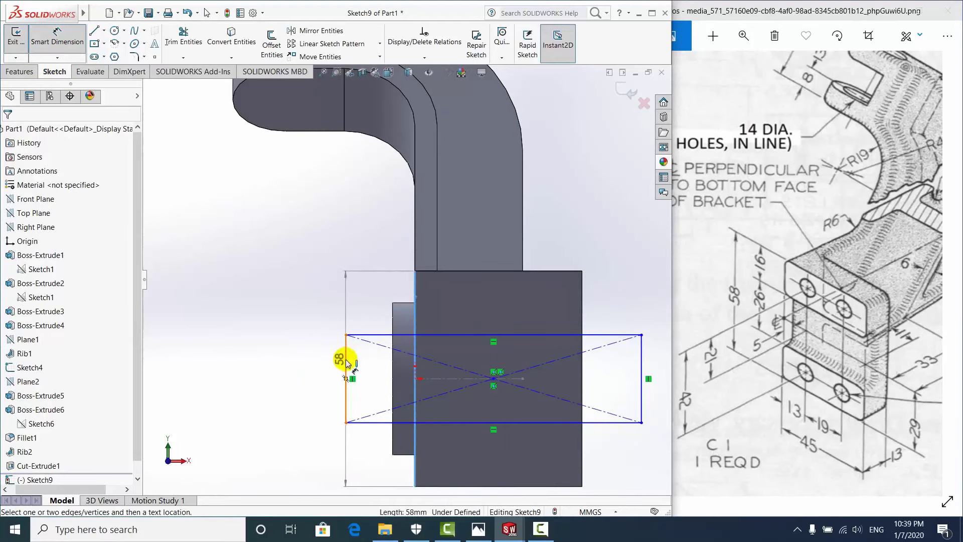
left_click(386, 290)
type("15")
key("Return")
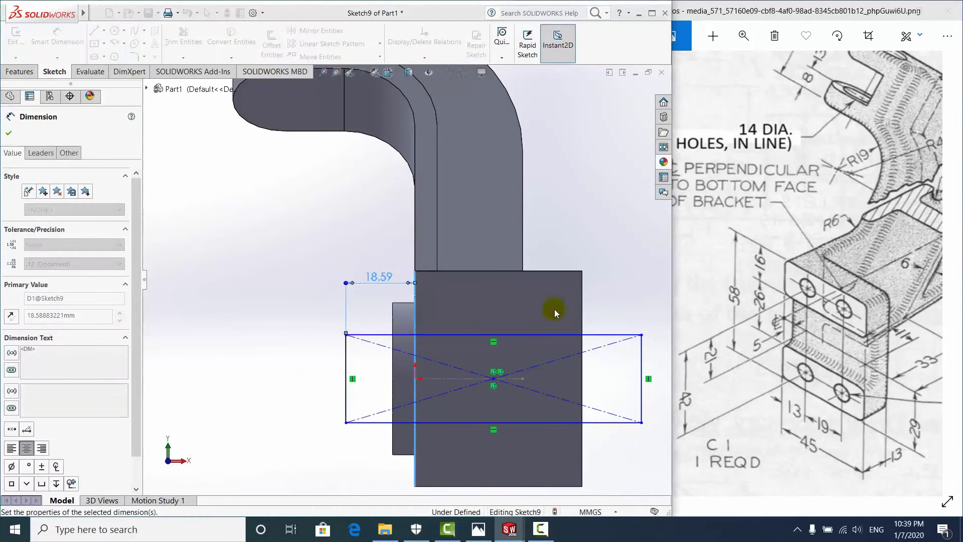
left_click(655, 365)
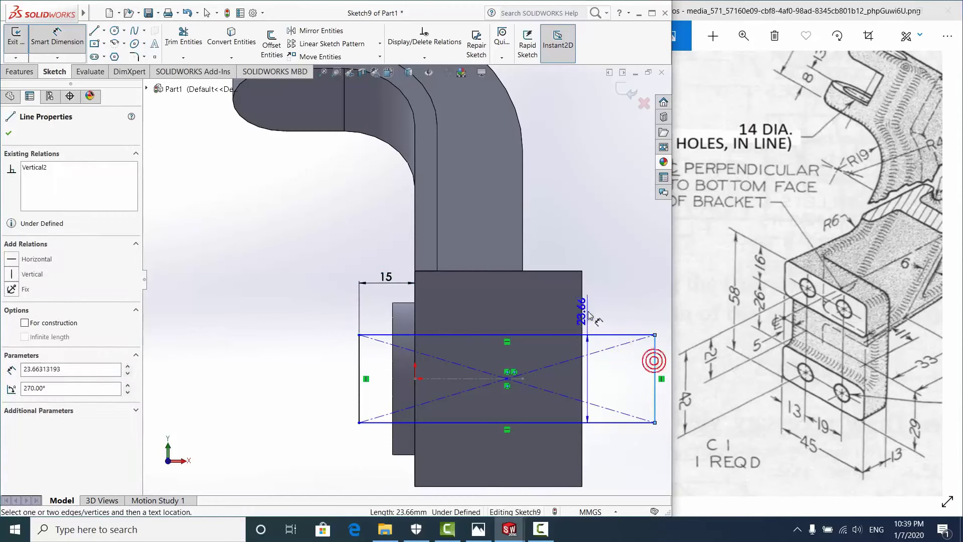
left_click(582, 317)
left_click(602, 242)
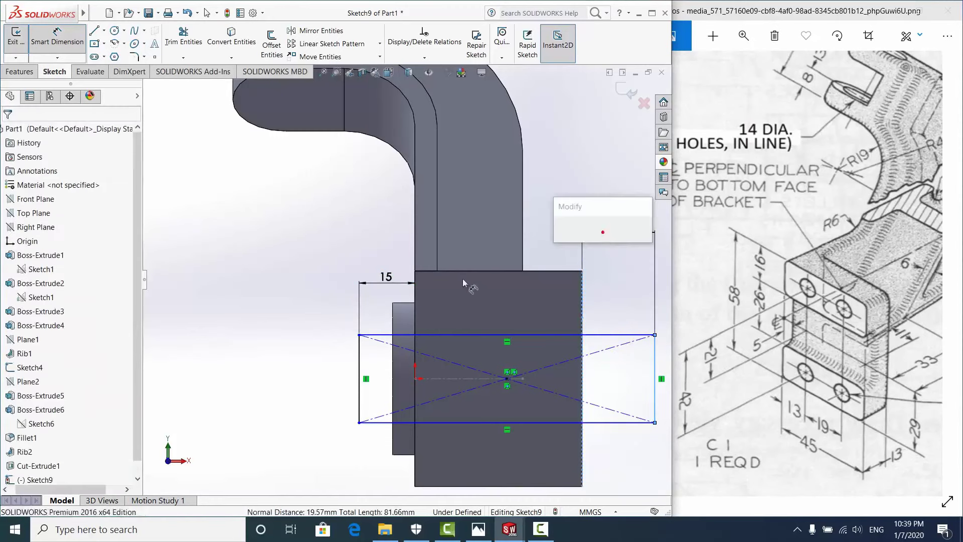
left_click(386, 277)
key("Return")
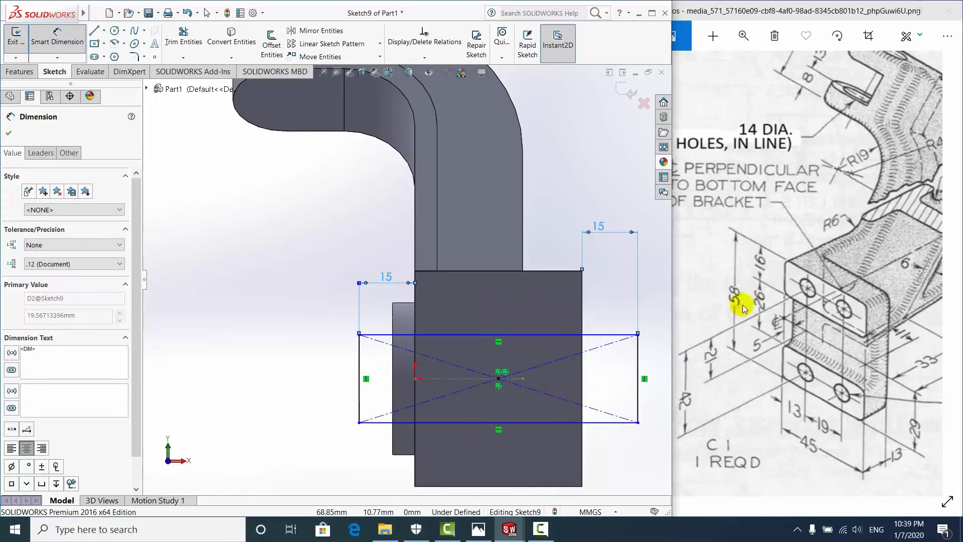
Give the rectangle a 16 mm height dimension, cancelling an extra 75 length dimension
left_click(346, 358)
left_click(289, 346)
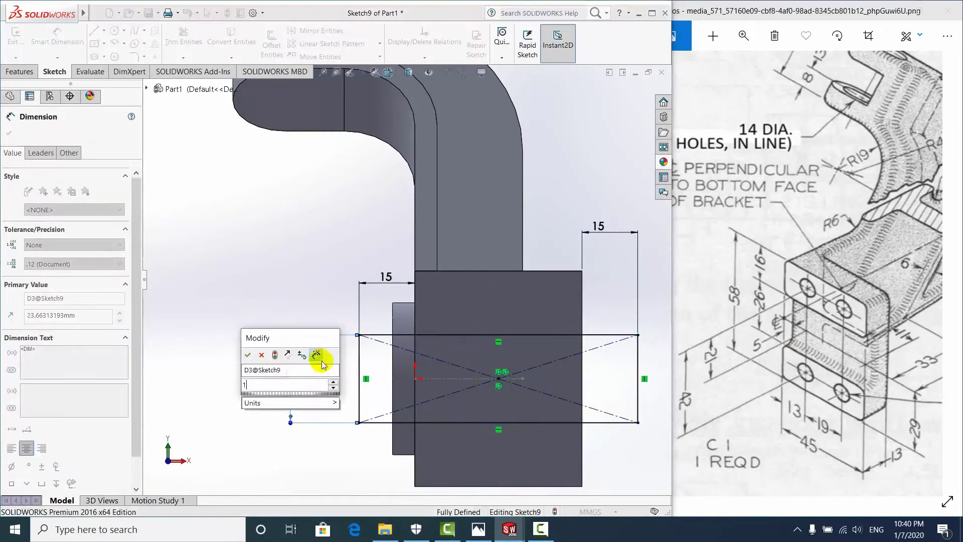
left_click(332, 356)
type("16")
key("Return")
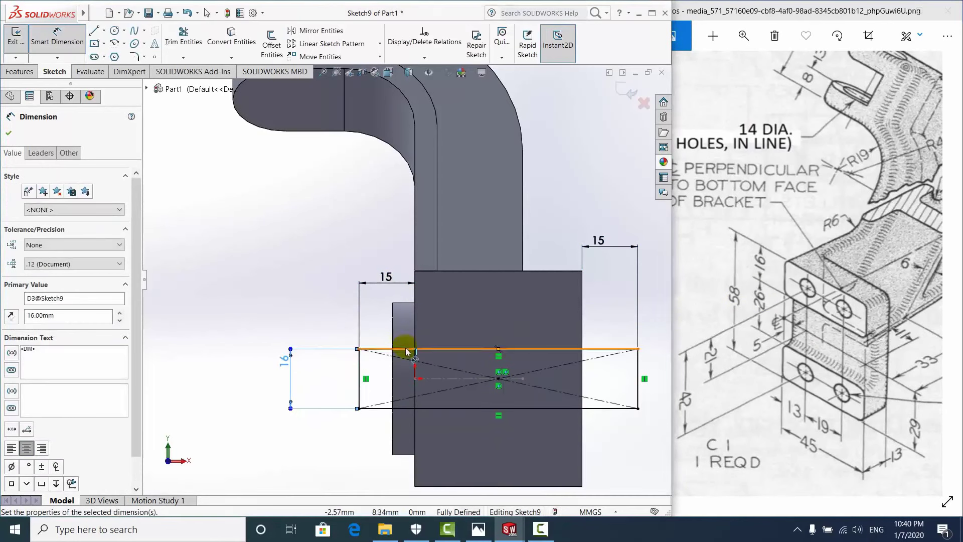
left_click(407, 350)
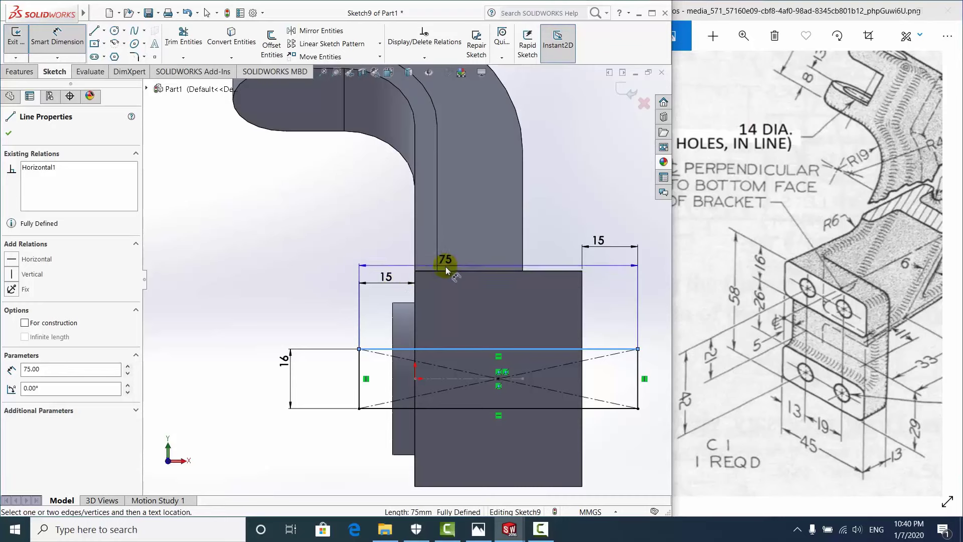
key("Escape")
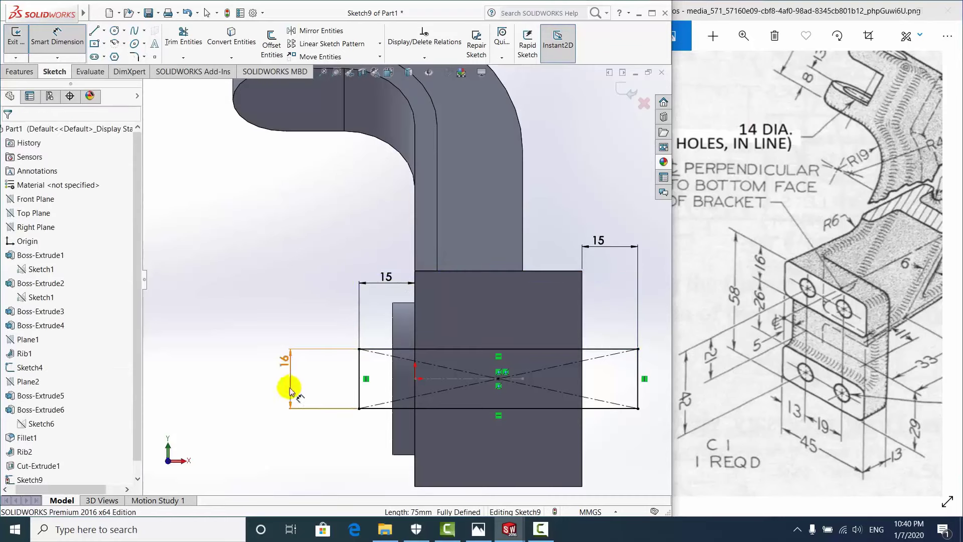
Change the rectangle height to 26 mm and discard a redundant 16 mm offset to the block top
left_click(290, 391)
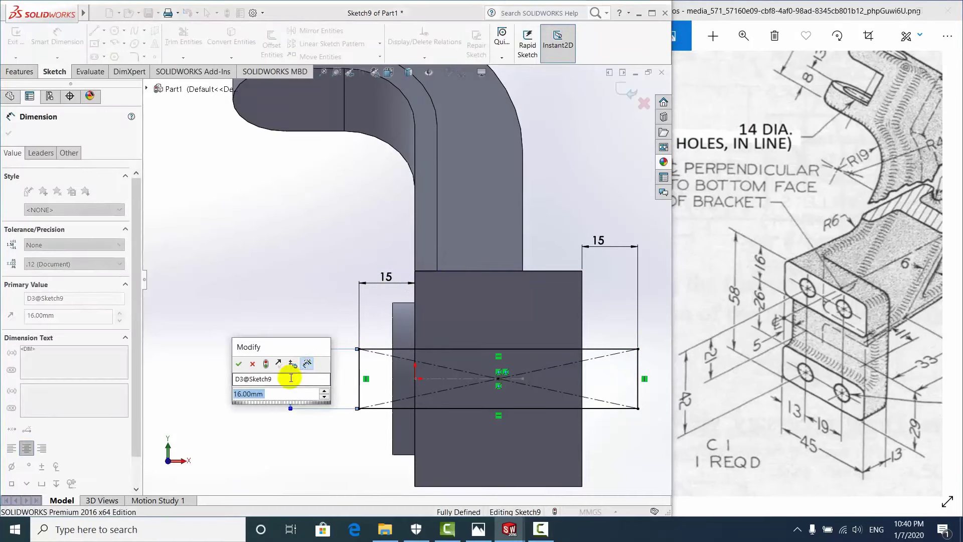
type("26")
key("Return")
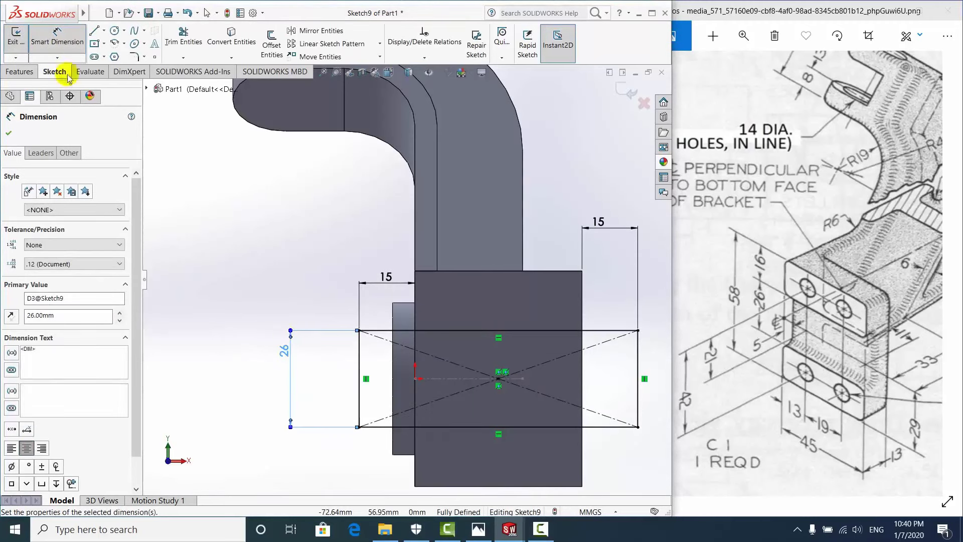
left_click(443, 273)
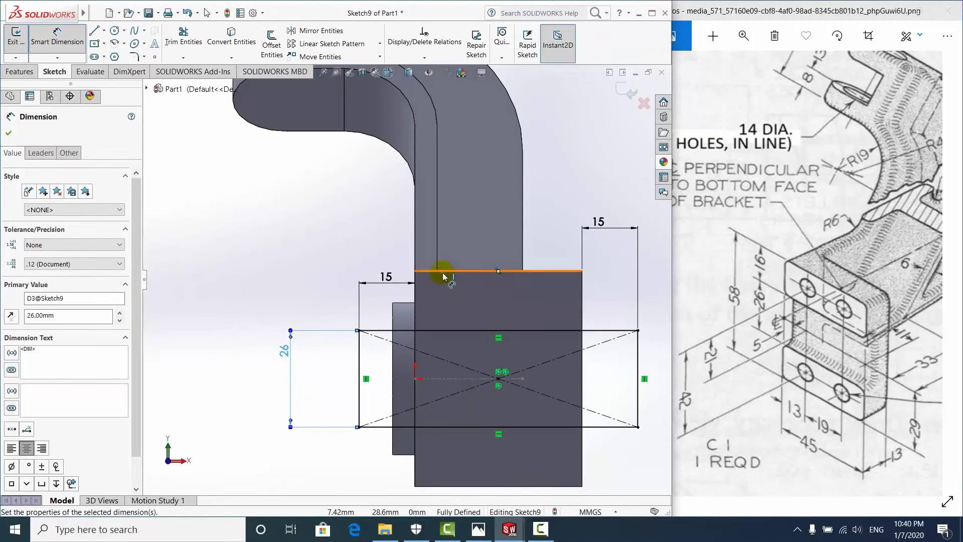
left_click(399, 330)
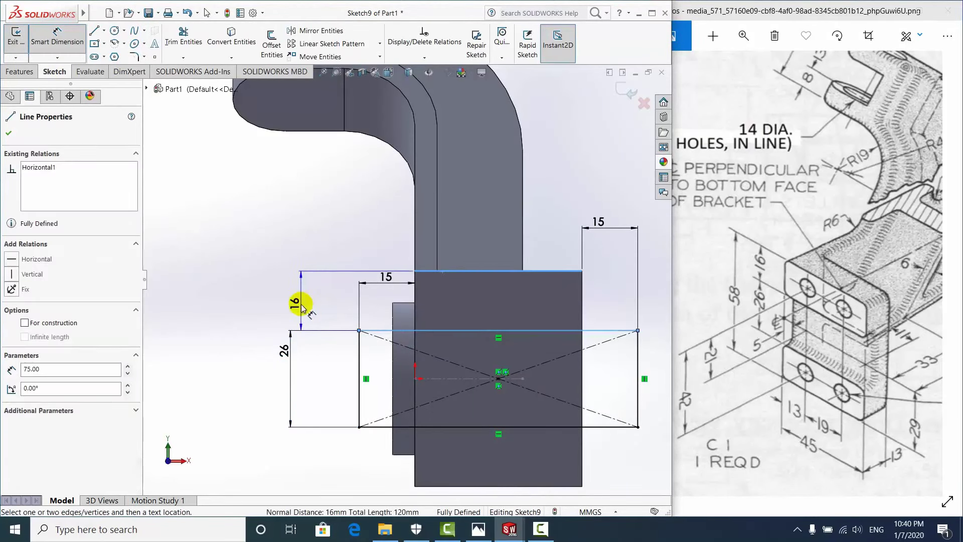
left_click(301, 306)
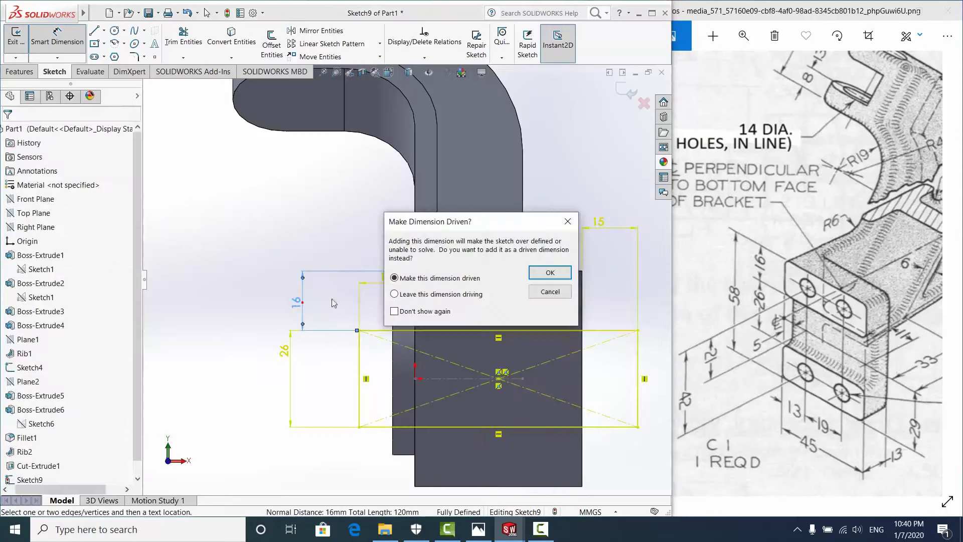
left_click(572, 296)
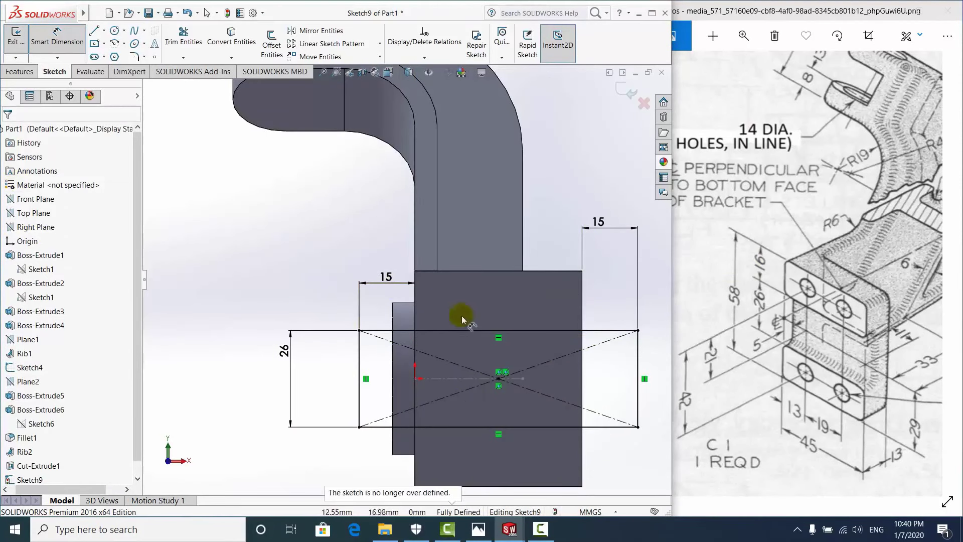
Cut Sketch9's rectangle 5 mm blind into the mounting block as Cut-Extrude2
left_click(13, 37)
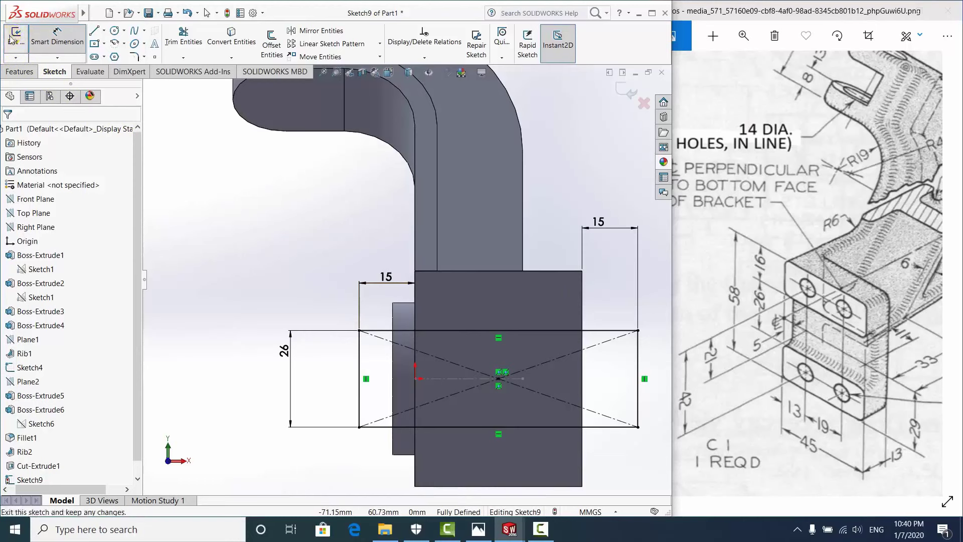
middle_click_drag(447, 294, 419, 327)
scroll(420, 327, "down", 3)
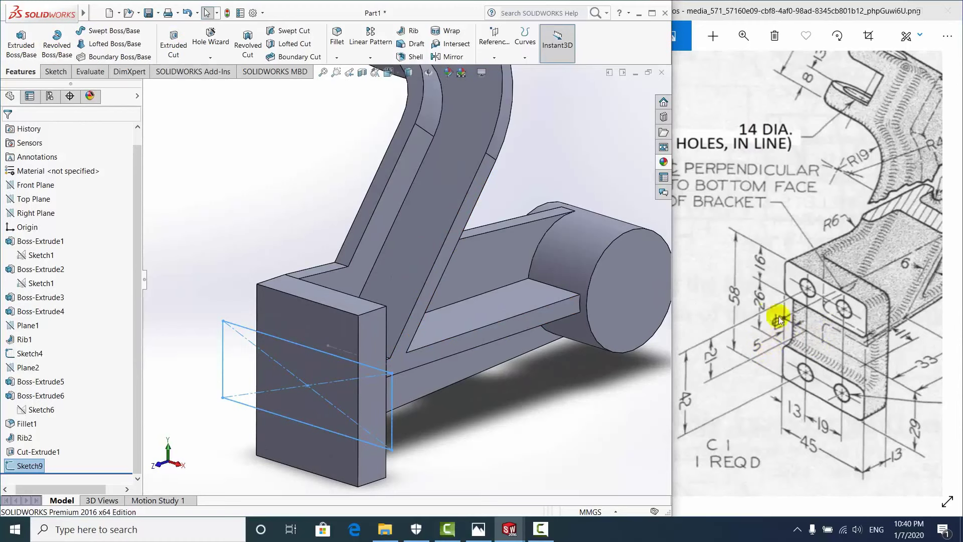
left_click(173, 45)
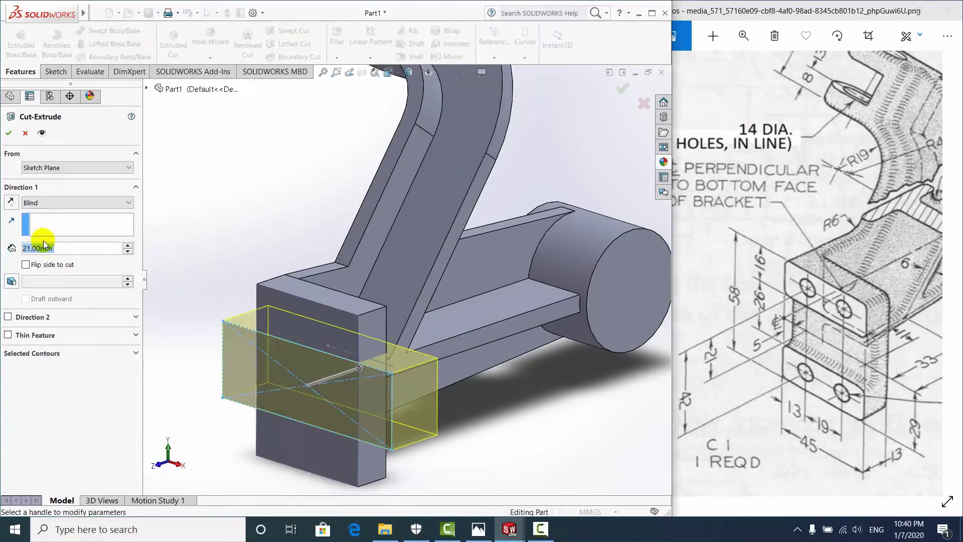
type("5")
key("Return")
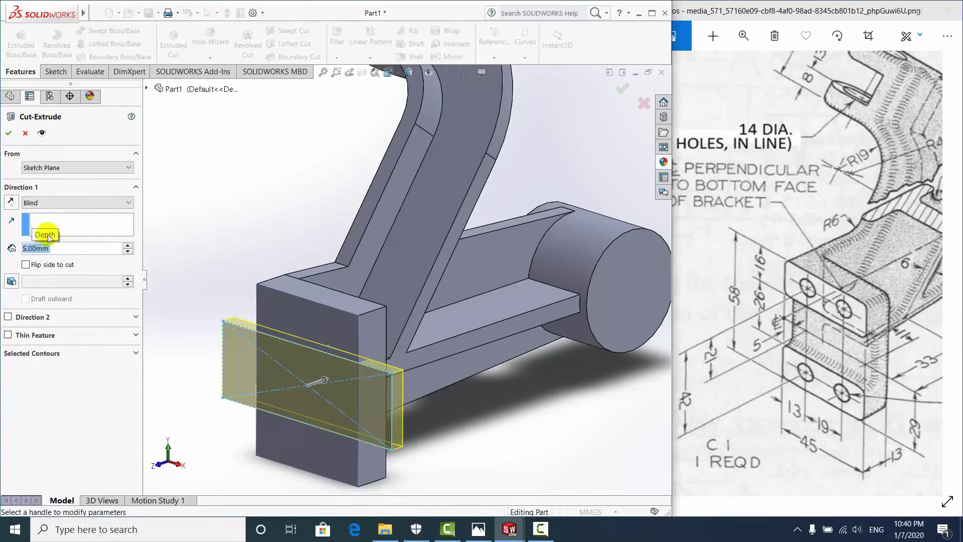
mouse_move(319, 387)
middle_mouse_down()
mouse_move(318, 397)
mouse_move(3, 179)
middle_mouse_up()
left_click(9, 134)
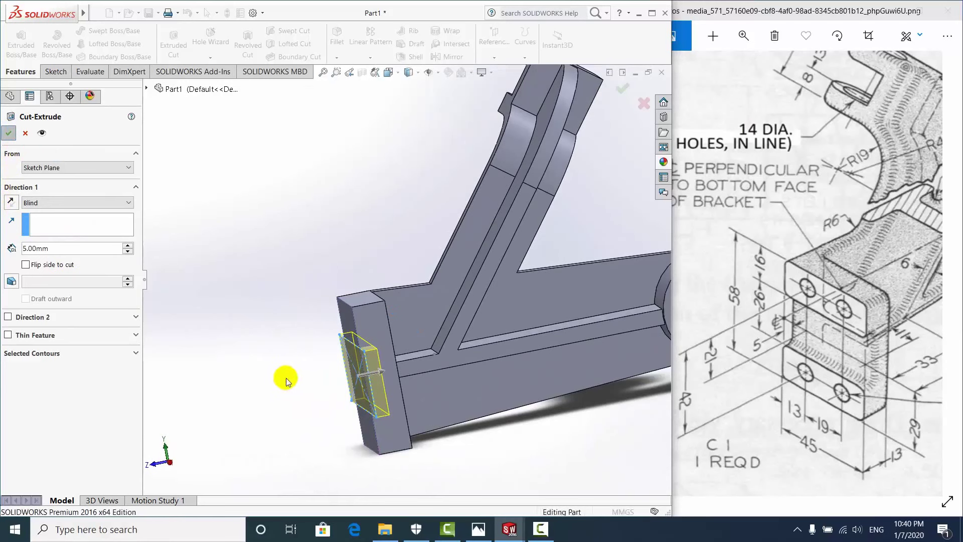
mouse_move(316, 388)
middle_mouse_down()
mouse_move(231, 237)
mouse_move(195, 216)
mouse_move(230, 312)
middle_mouse_up()
scroll(312, 354, "down", 5)
mouse_move(312, 354)
middle_mouse_down()
mouse_move(439, 369)
mouse_move(232, 351)
mouse_move(347, 370)
middle_mouse_up()
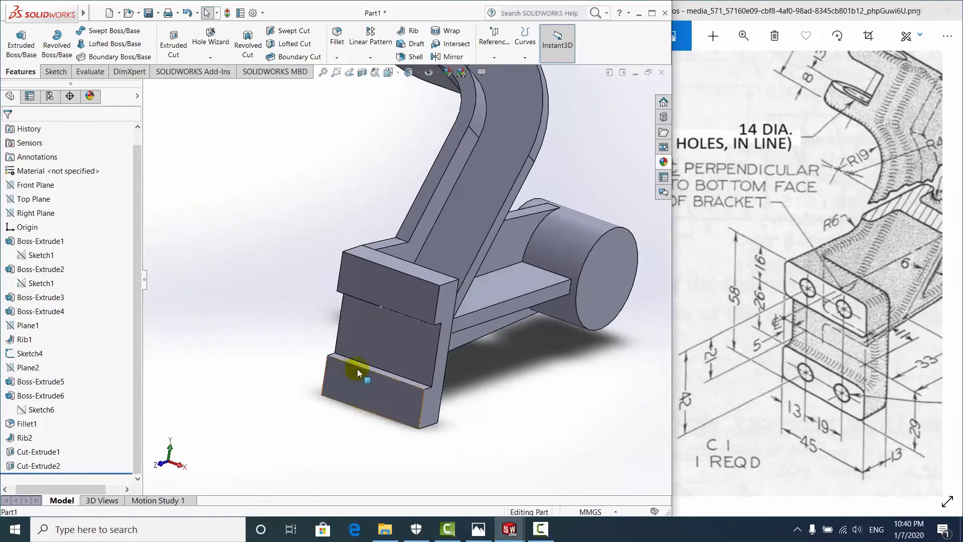
scroll(414, 364, "up", 3)
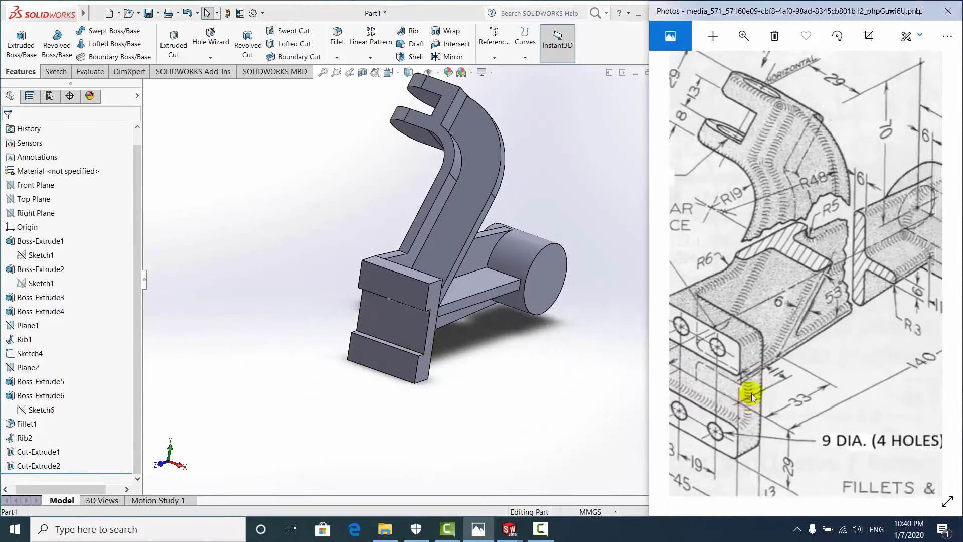
mouse_move(817, 365)
left_mouse_down()
mouse_move(884, 303)
mouse_move(779, 348)
left_mouse_up()
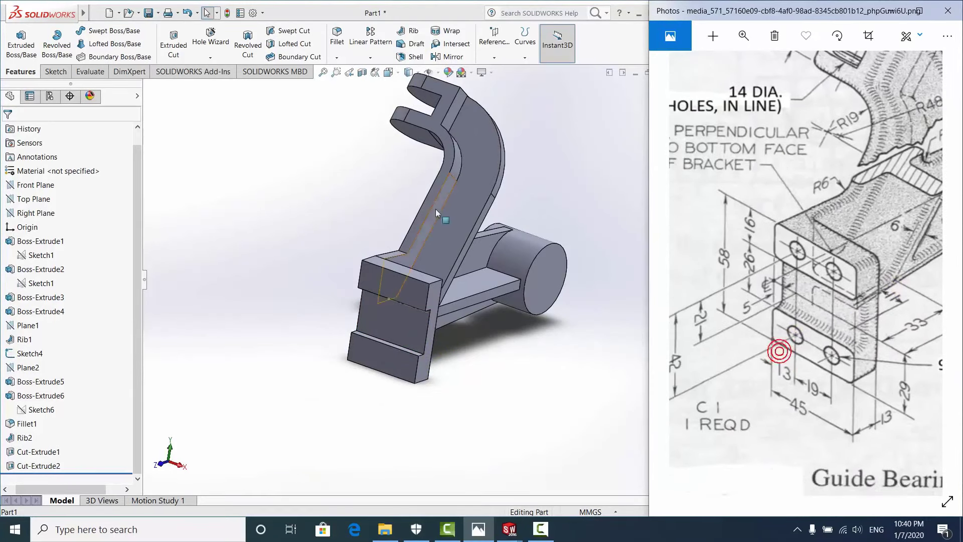
mouse_move(436, 208)
middle_mouse_down()
mouse_move(397, 219)
mouse_move(464, 232)
mouse_move(450, 252)
middle_mouse_up()
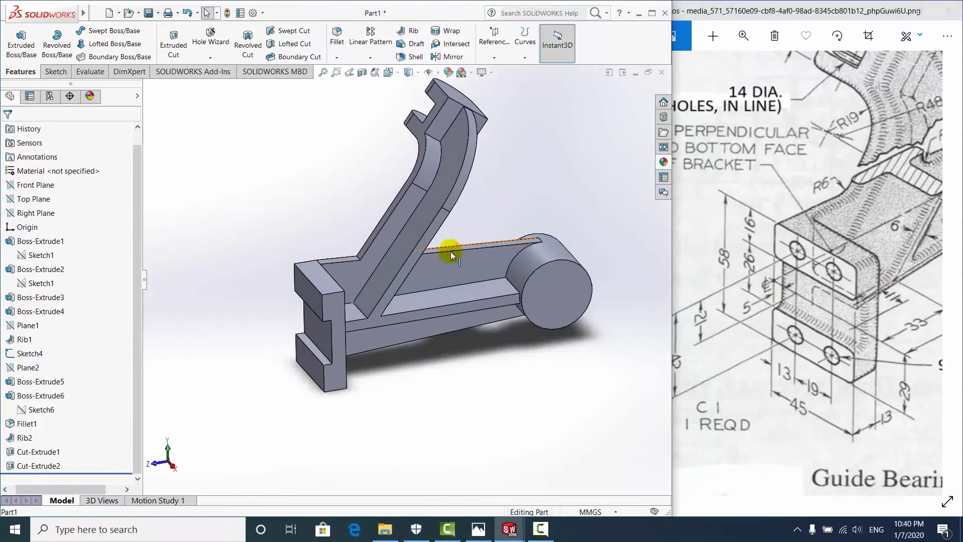
left_click(800, 321)
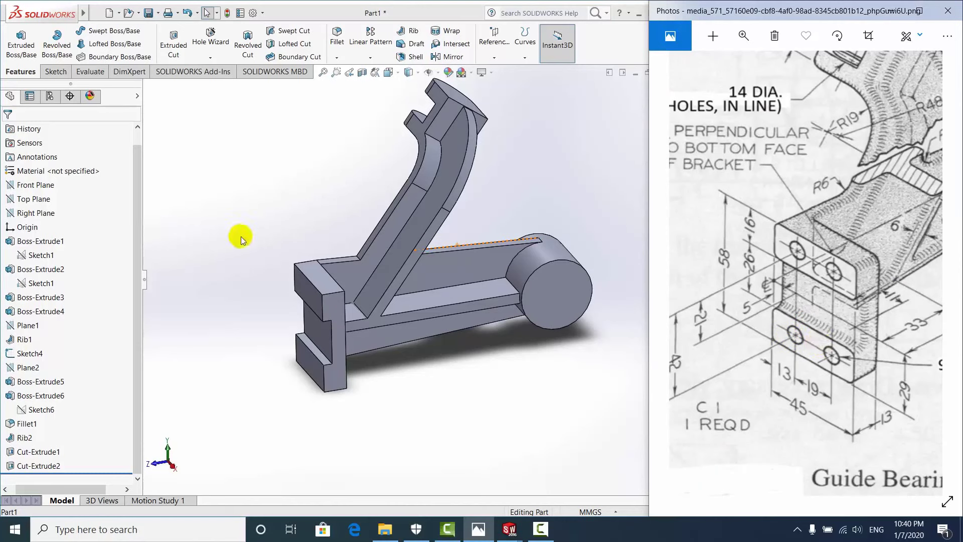
mouse_move(240, 240)
middle_mouse_down()
mouse_move(354, 276)
mouse_move(366, 295)
middle_mouse_up()
left_click(401, 279)
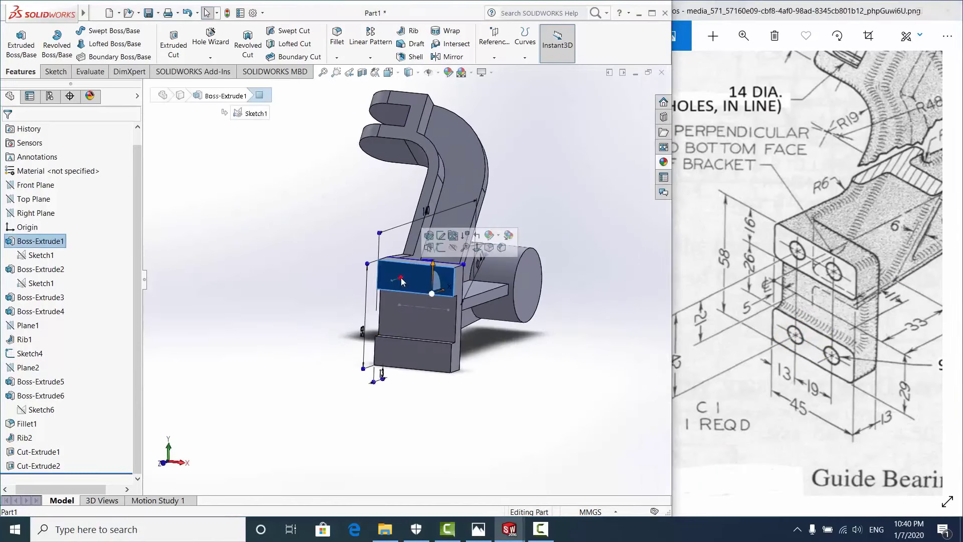
Sketch a center rectangle on the mounting block face, viewed normal to the face
left_click(438, 249)
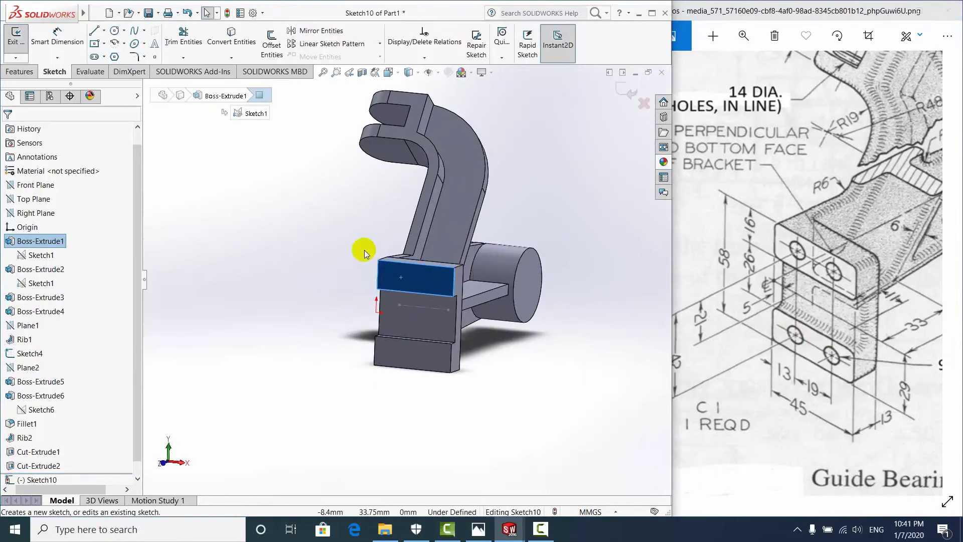
key("ctrl+8")
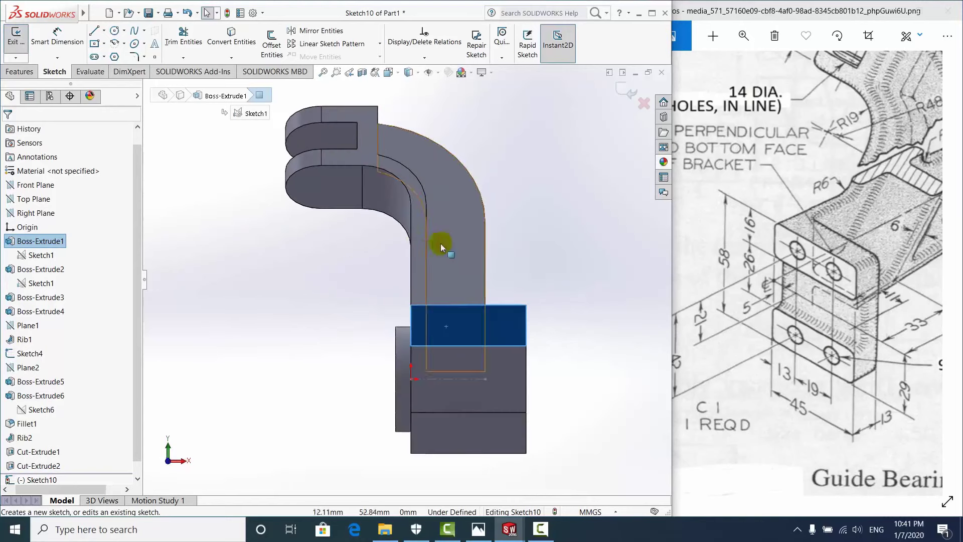
left_click(261, 336)
left_click(85, 46)
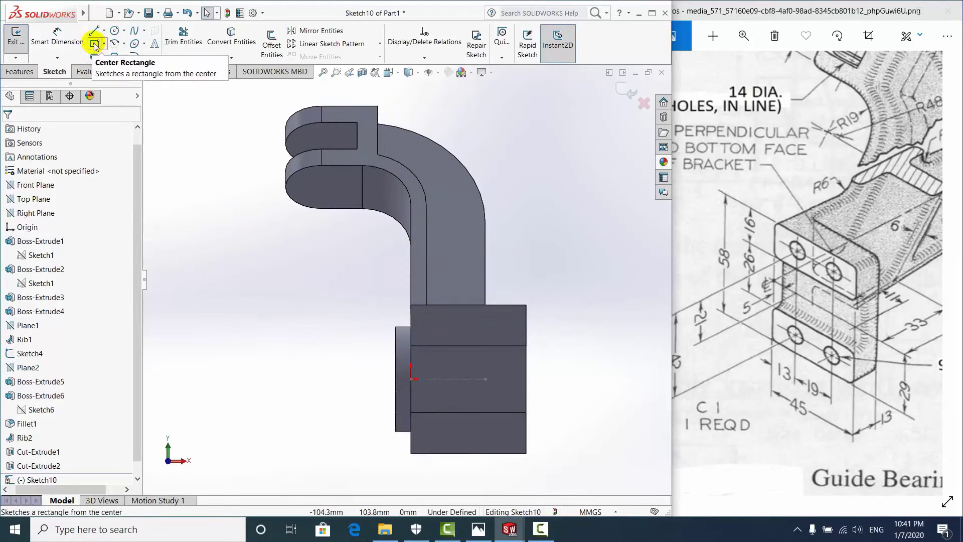
left_click(94, 45)
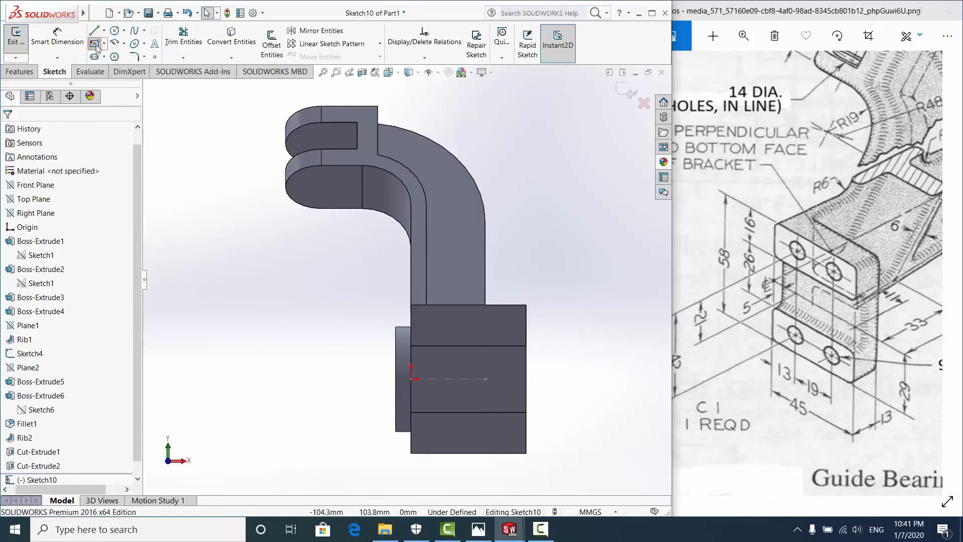
left_click(474, 379)
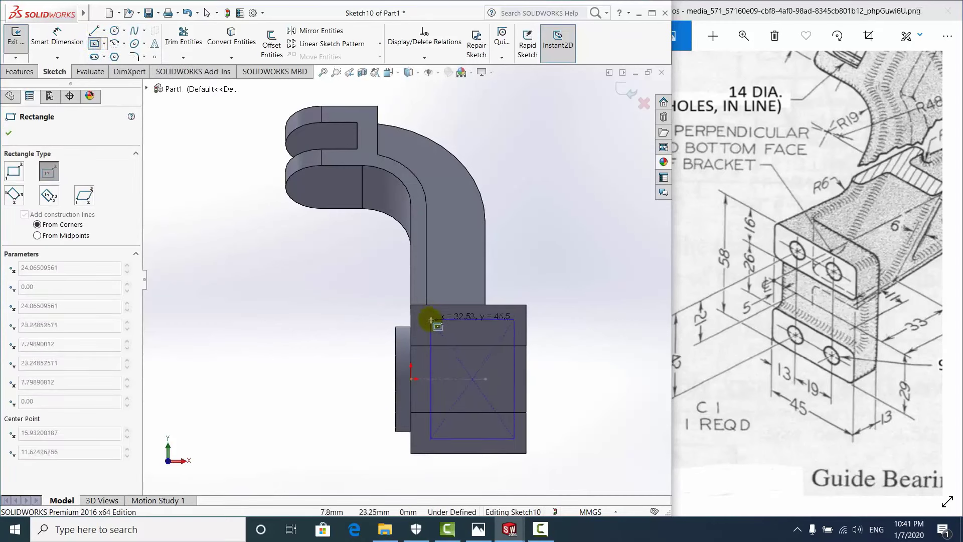
left_click(430, 327)
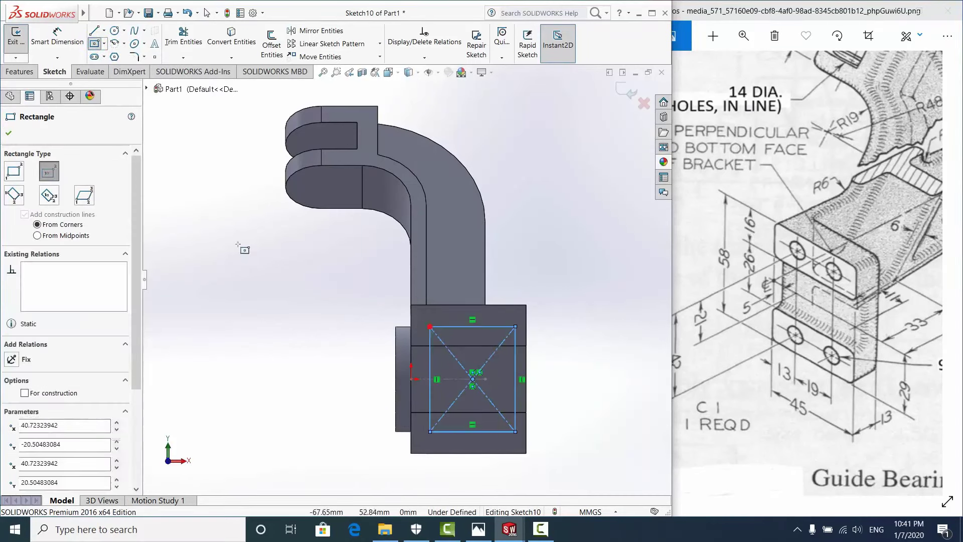
Dimension the rectangle 13 mm from the block edge and 19 mm wide
left_click(57, 36)
scroll(484, 401, "down", 2)
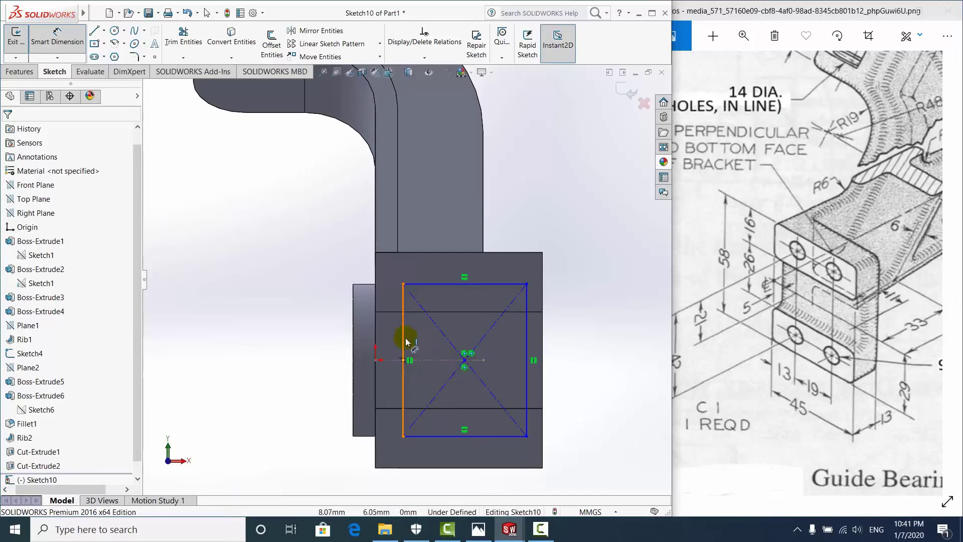
left_click(403, 425)
left_click(375, 425)
scroll(375, 425, "up", 5)
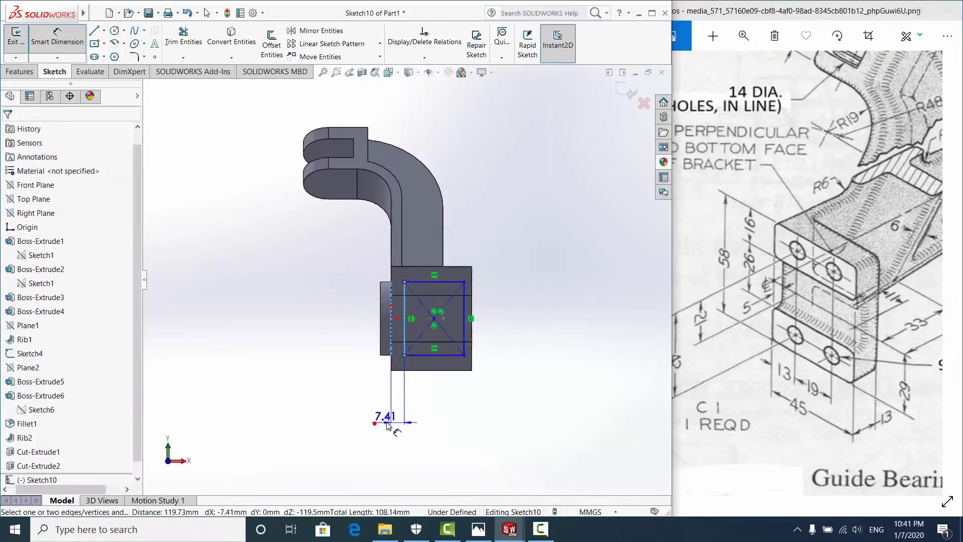
scroll(393, 409, "down", 2)
left_click(372, 392)
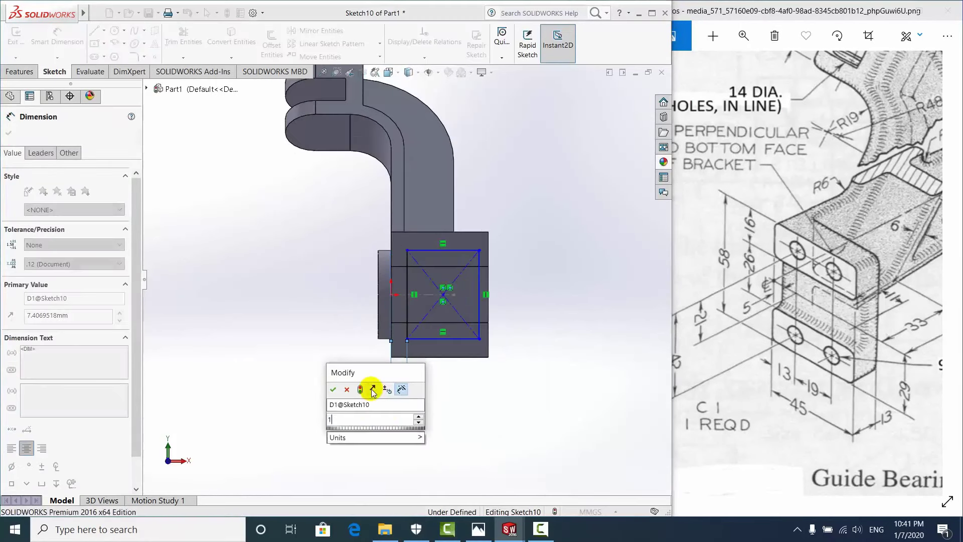
type("13")
key("Return")
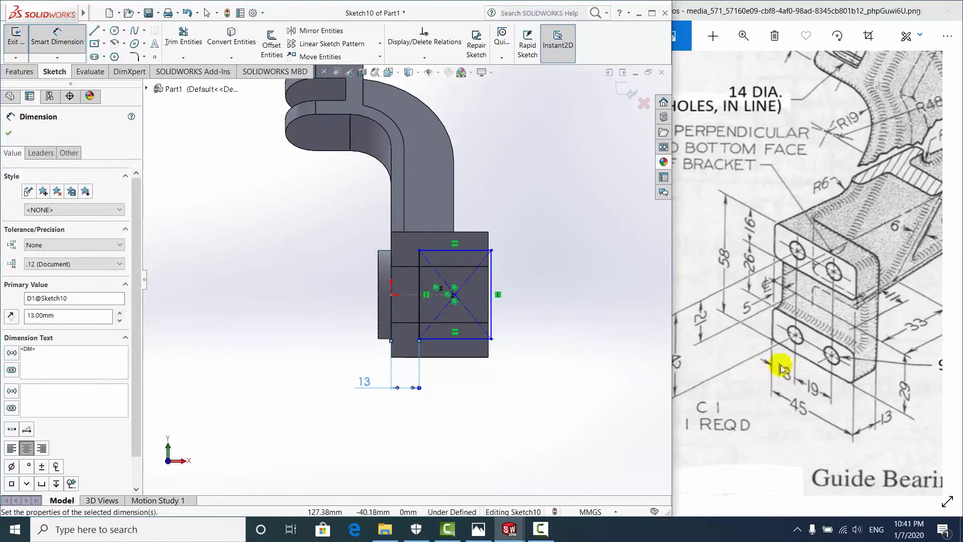
left_click(448, 343)
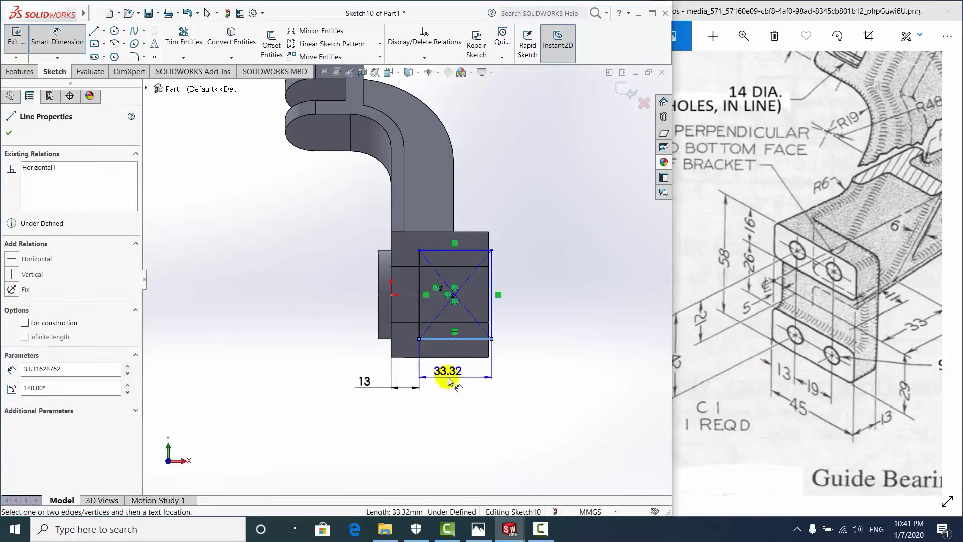
left_click(449, 383)
type("1")
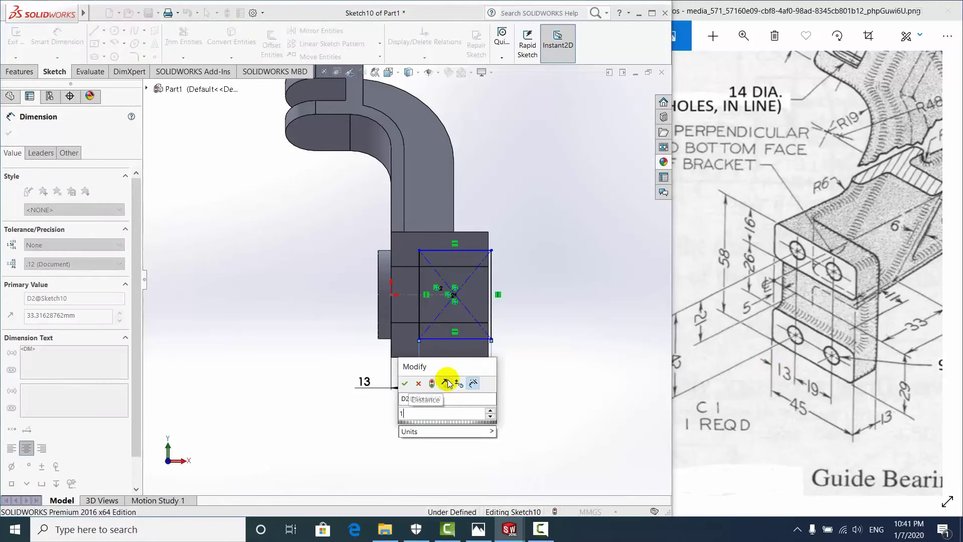
type("9")
key("Return")
Check the reference drawing and dimension the rectangle's left edge to 42 mm
scroll(433, 350, "down", 2)
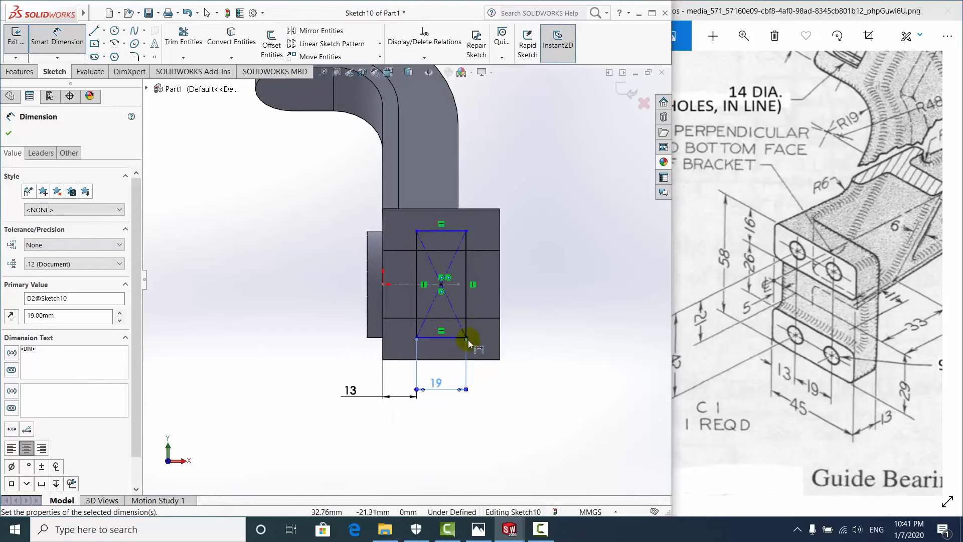
scroll(470, 376, "down", 3)
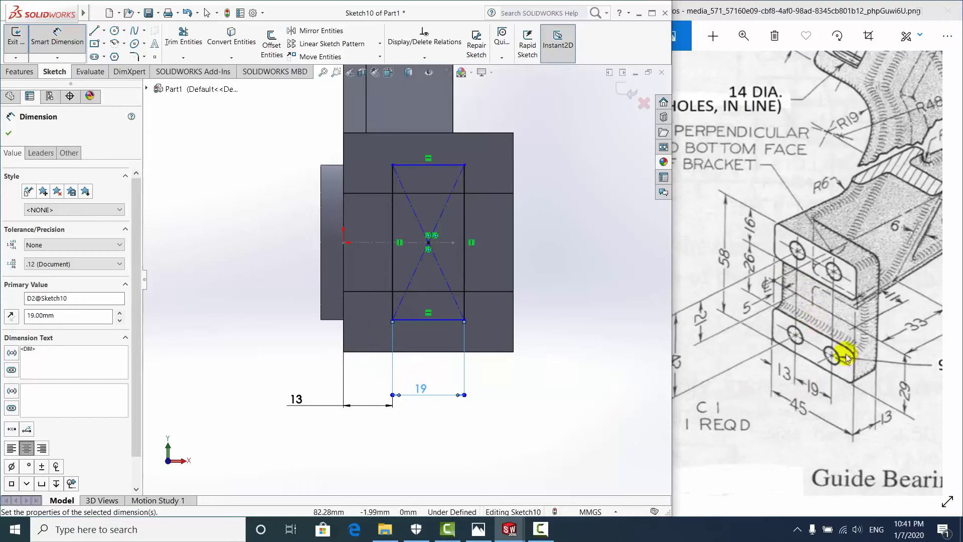
left_click_drag(853, 330, 836, 301)
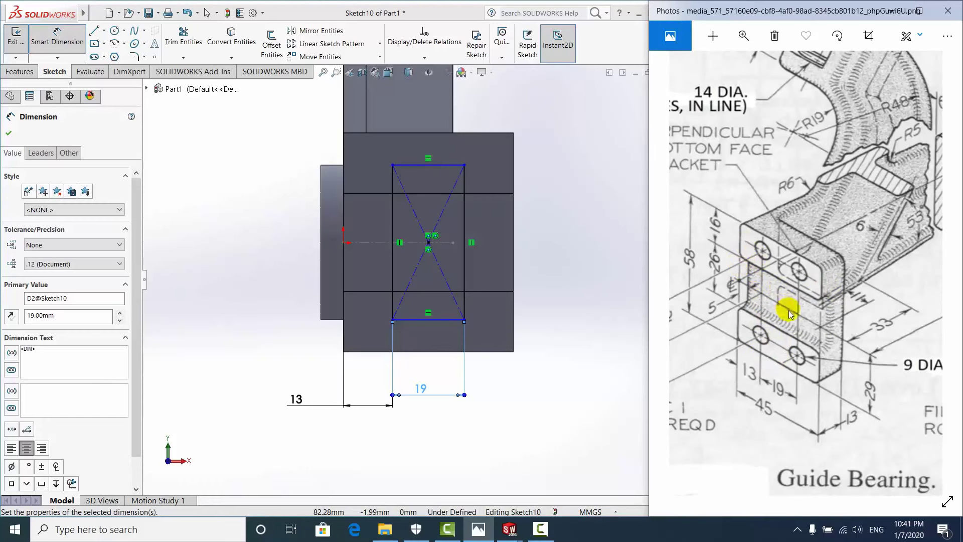
mouse_move(788, 313)
left_mouse_down()
mouse_move(877, 254)
mouse_move(705, 361)
left_mouse_up()
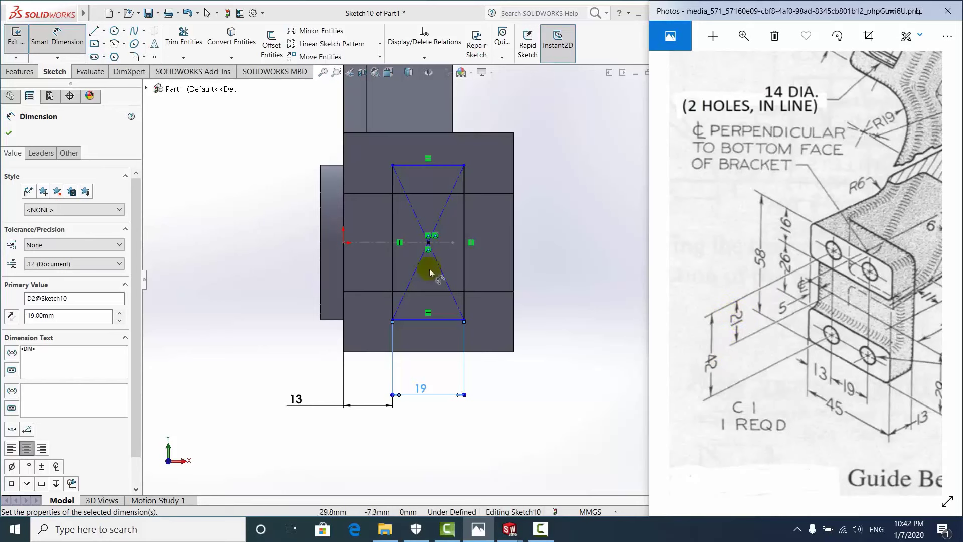
left_click(393, 179)
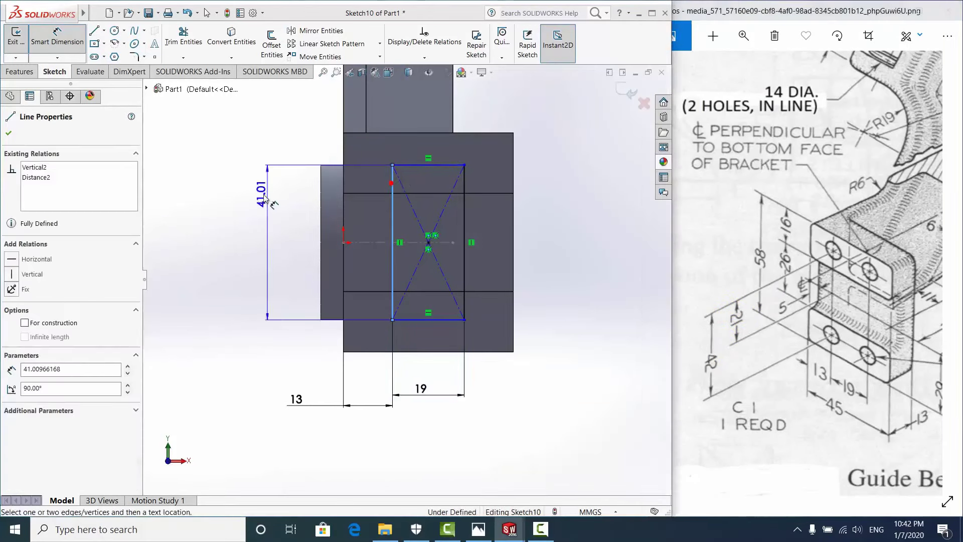
left_click(250, 201)
type("42")
key("Return")
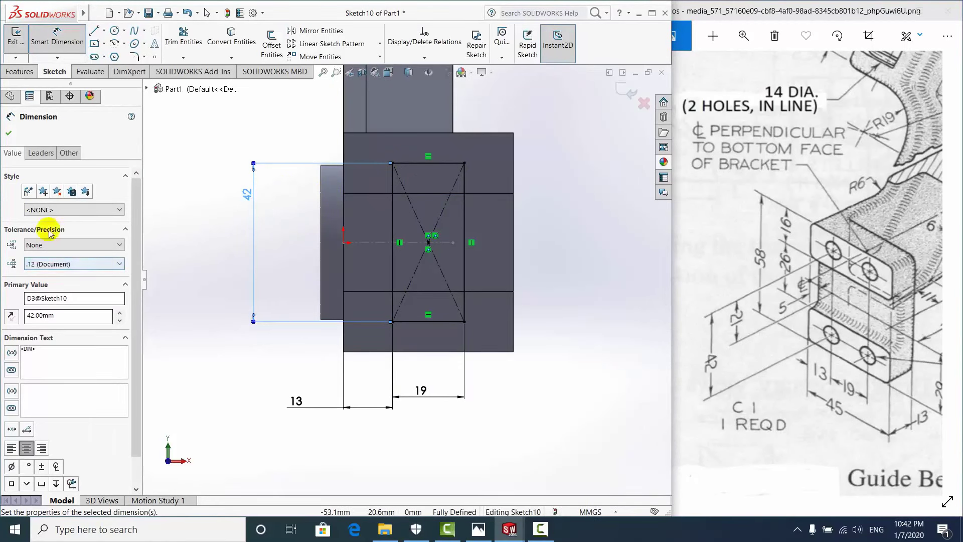
left_click(9, 133)
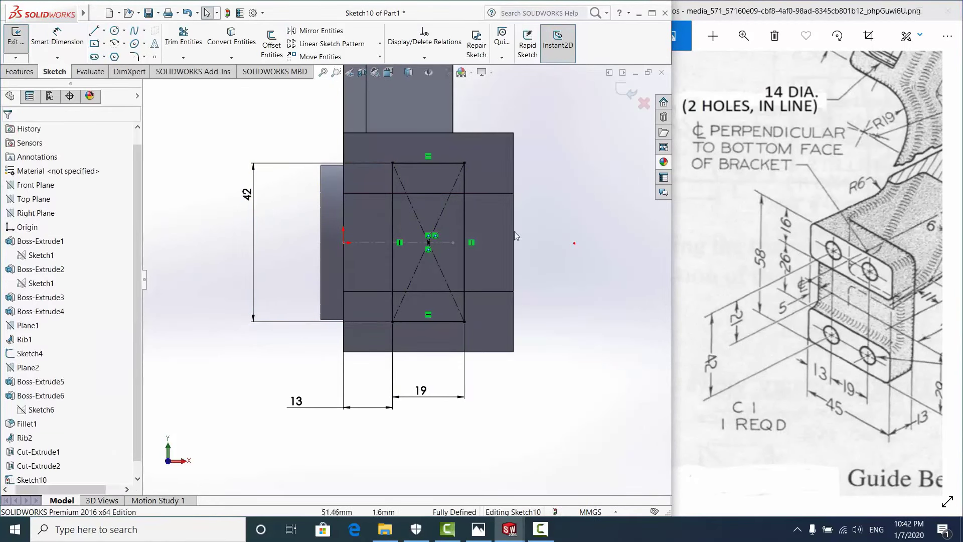
Convert all four rectangle edges to construction lines
left_click(392, 211)
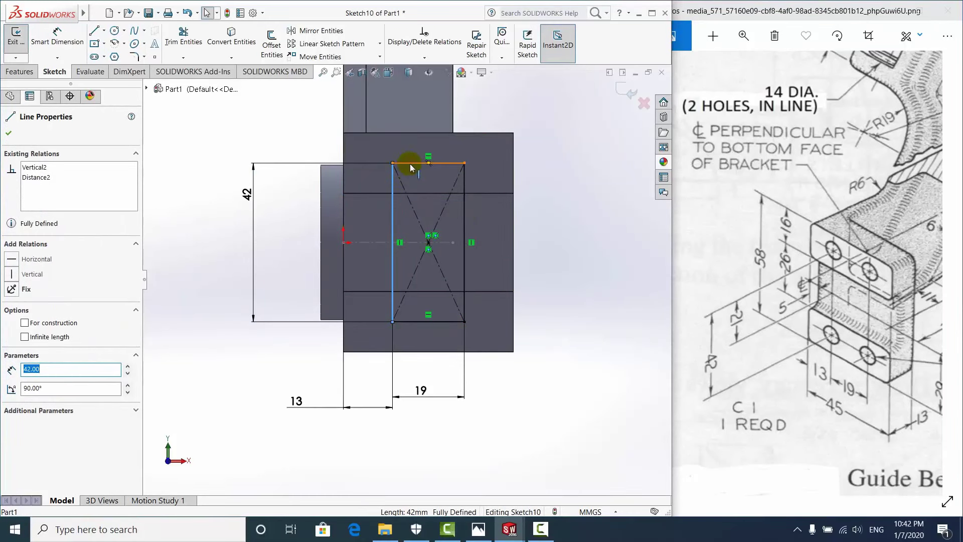
left_click(410, 164, "ctrl")
left_click(463, 188, "ctrl")
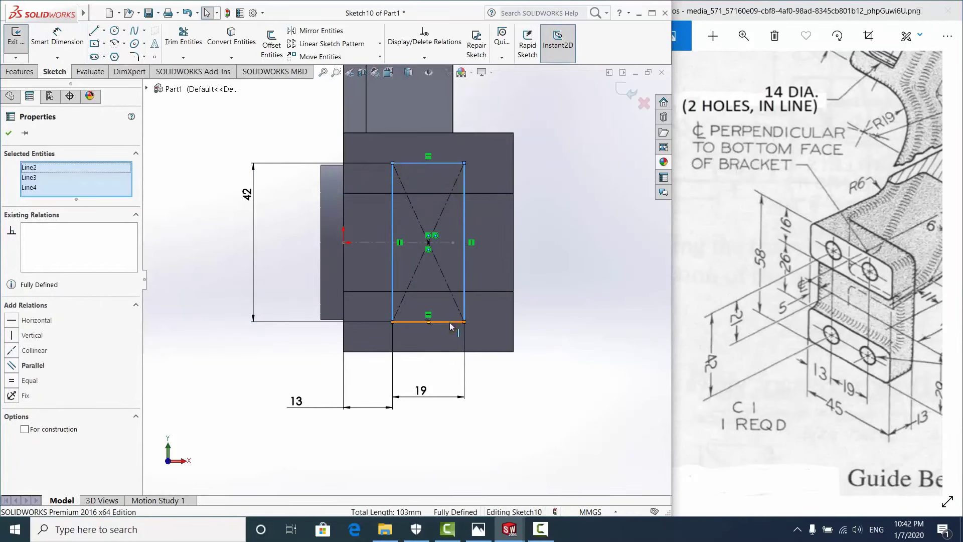
left_click(451, 322, "ctrl")
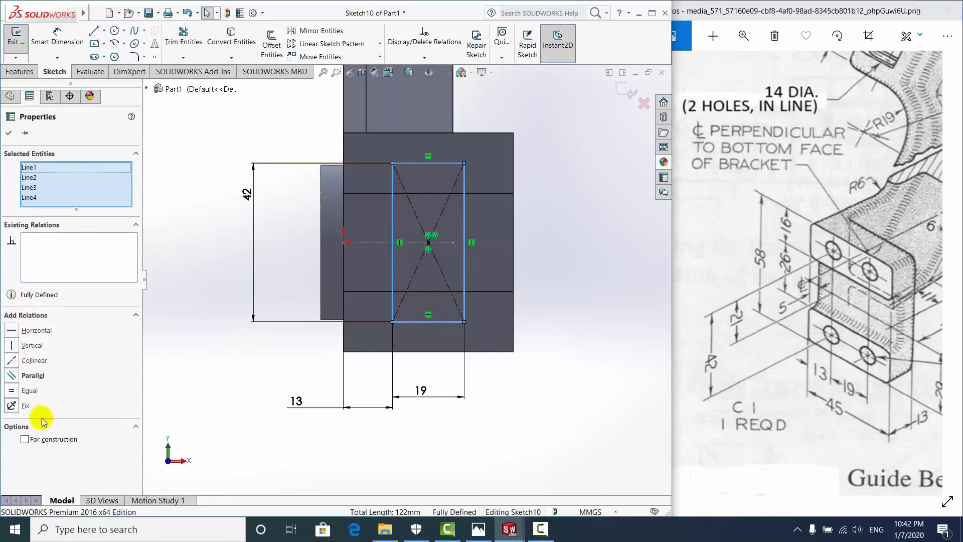
left_click(24, 439)
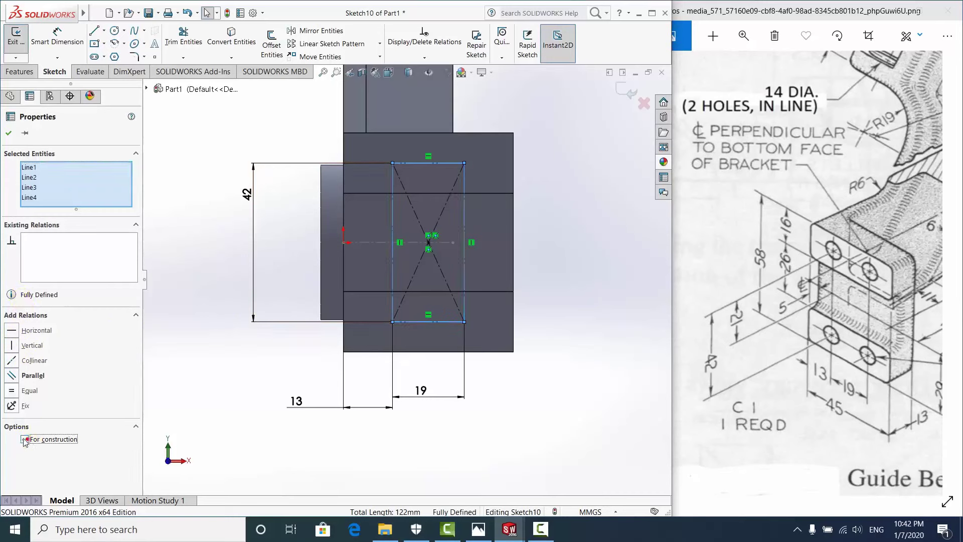
left_click(7, 134)
middle_click_drag(424, 301, 377, 339)
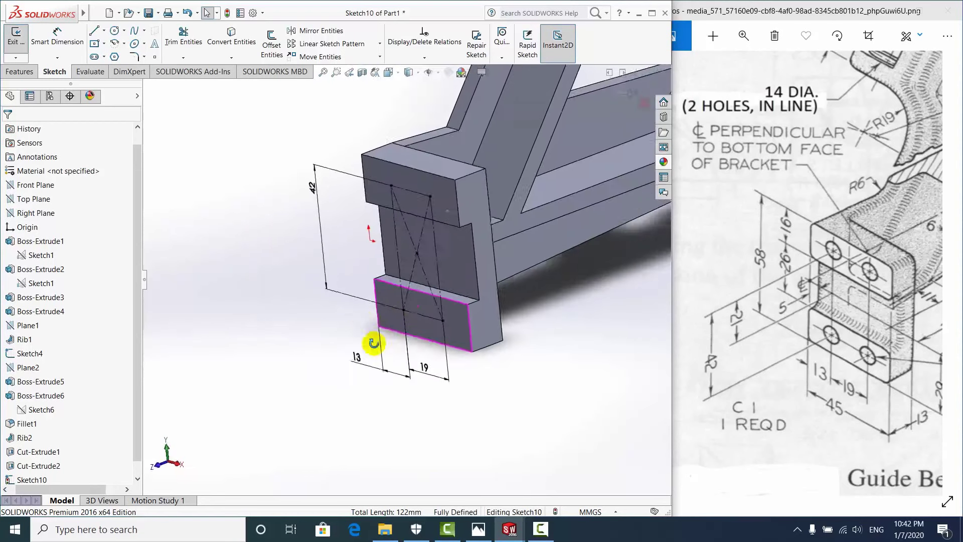
Close Sketch10 and zoom to fit the whole bracket in view
left_click(4, 45)
mouse_move(430, 243)
middle_mouse_down()
mouse_move(349, 256)
mouse_move(440, 274)
mouse_move(219, 167)
middle_mouse_up()
left_click(220, 168)
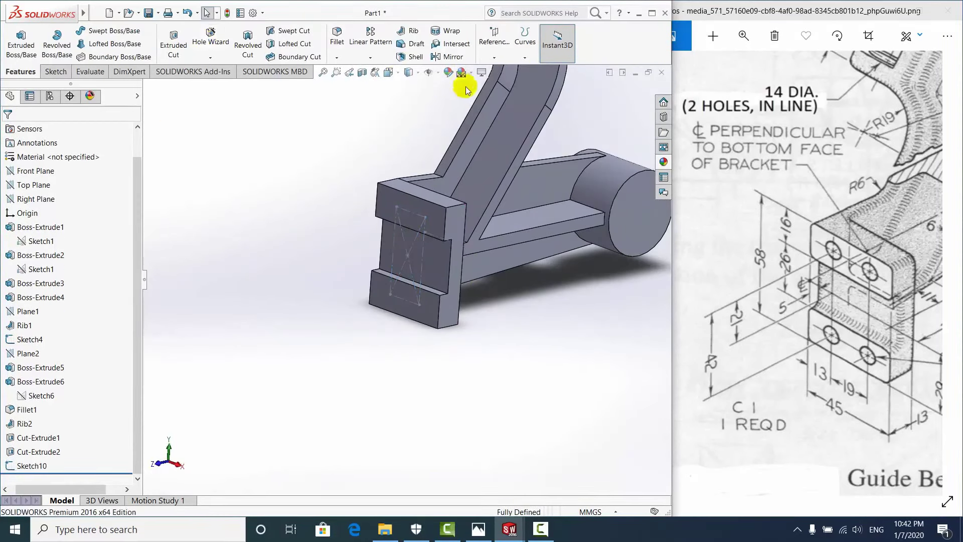
left_click(843, 218)
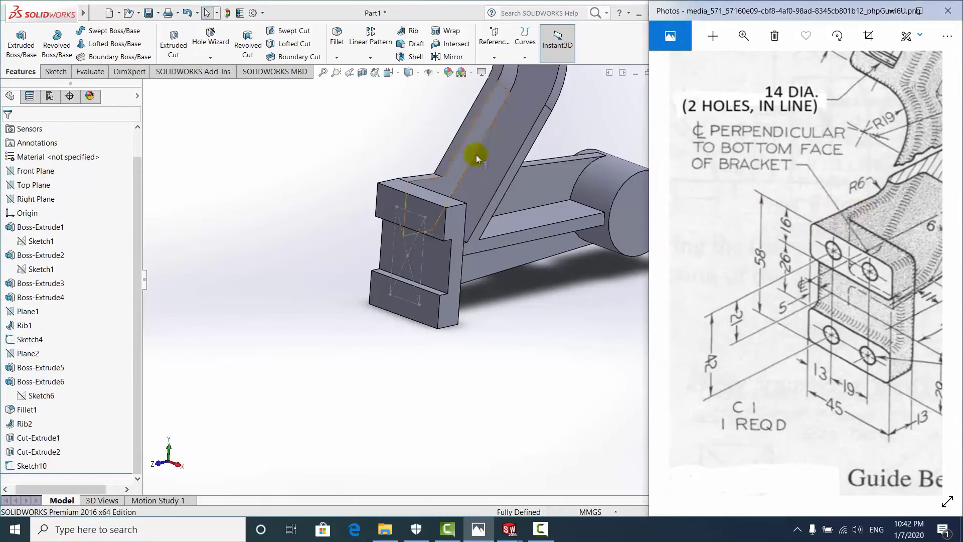
key("f")
mouse_move(377, 204)
middle_mouse_down()
mouse_move(493, 226)
mouse_move(436, 337)
middle_mouse_up()
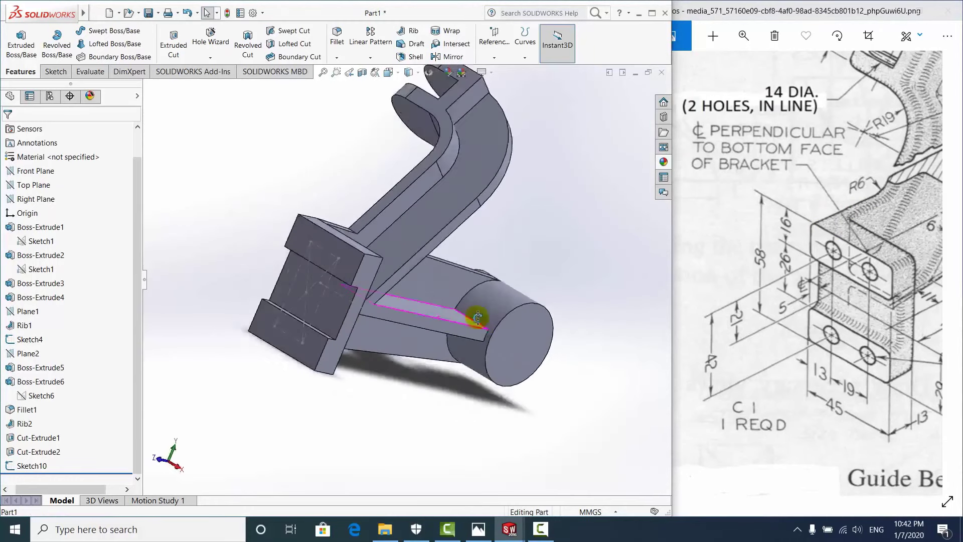
Start an ISO dowel hole at Ø12.0 with a 9.000 mm custom diameter
left_click(210, 40)
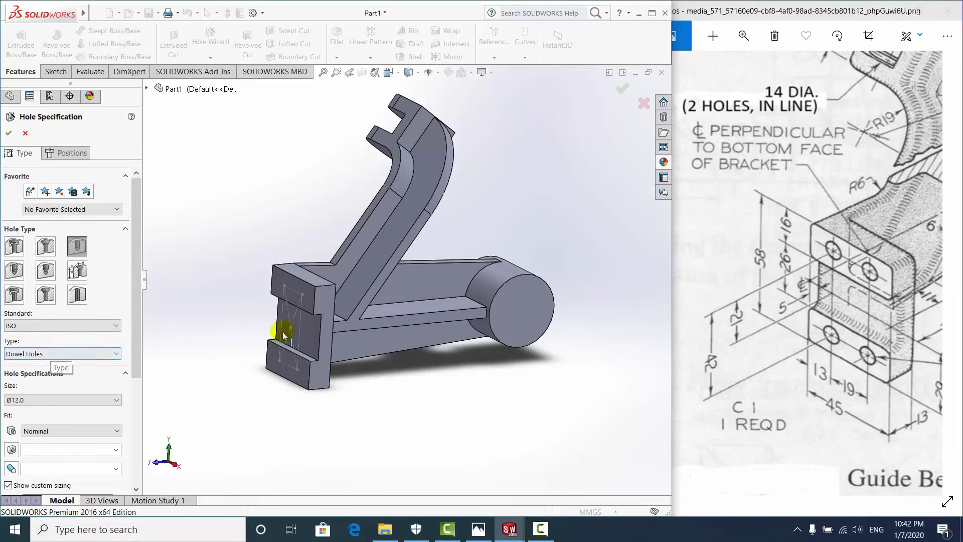
scroll(135, 344, "down", 3)
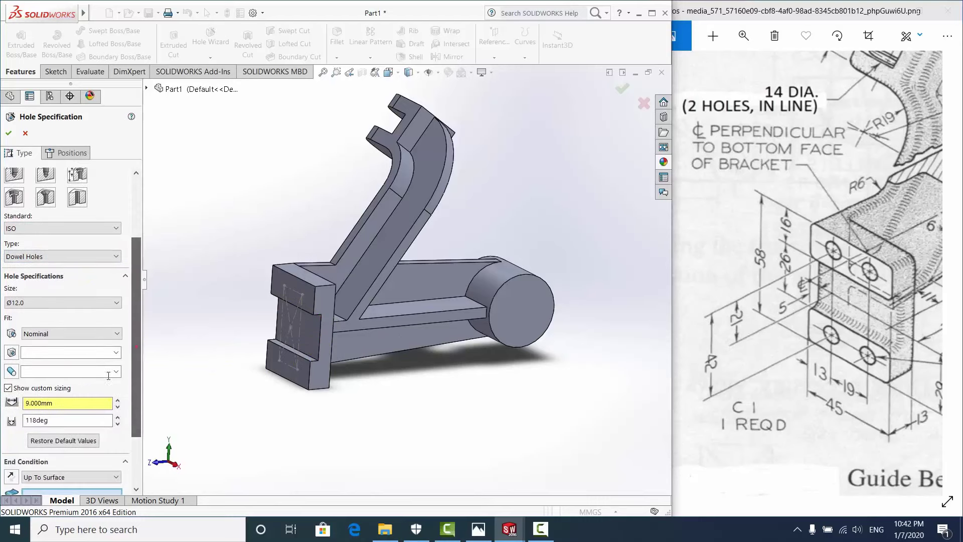
left_click(61, 299)
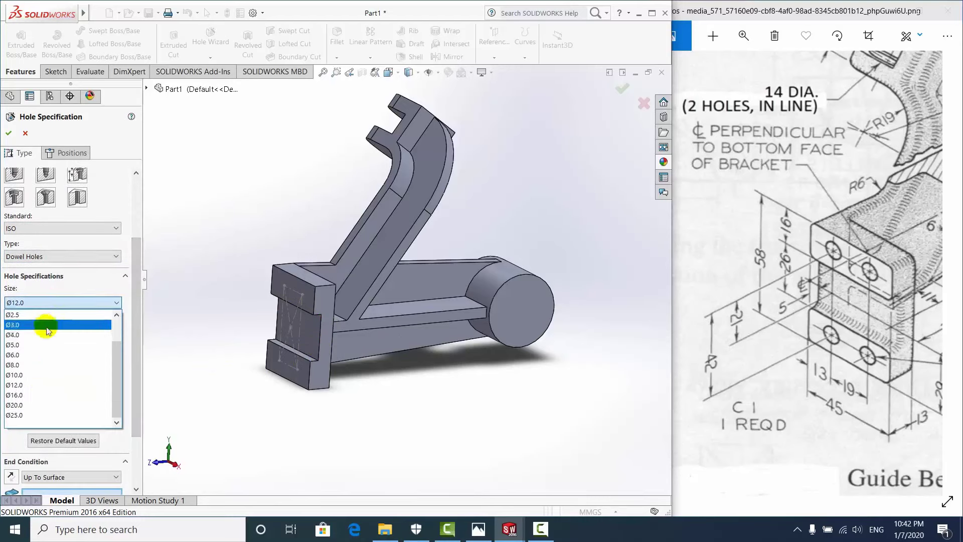
left_click(95, 279)
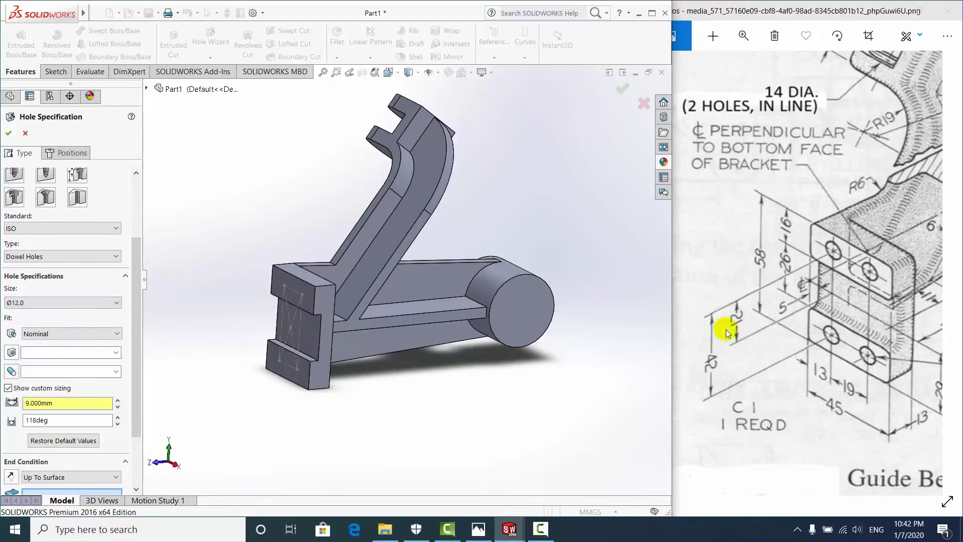
left_click_drag(818, 333, 908, 371)
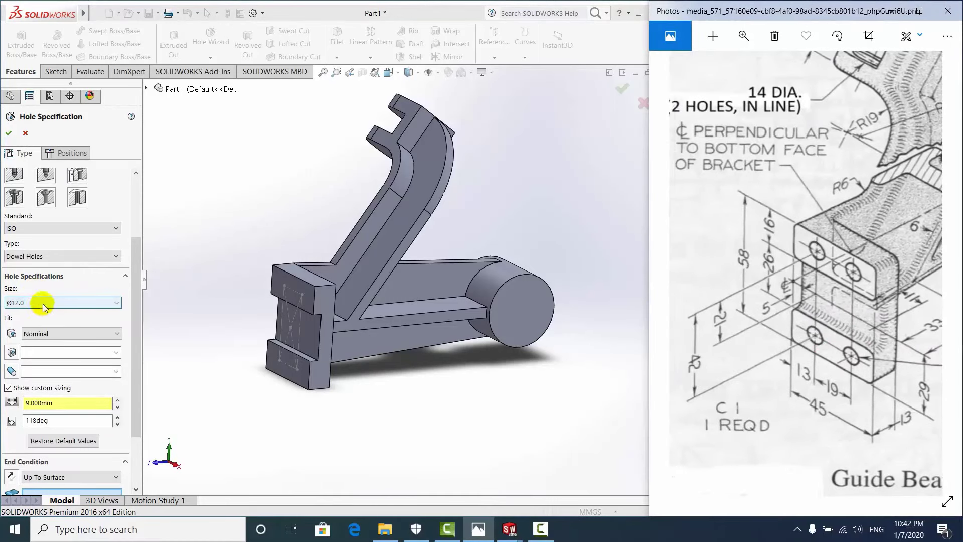
left_click(43, 302)
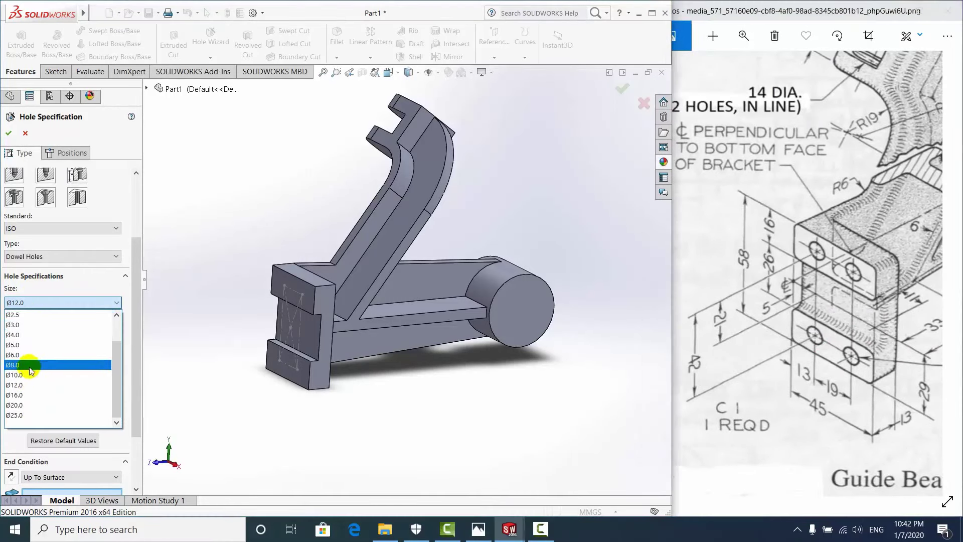
left_click(76, 302)
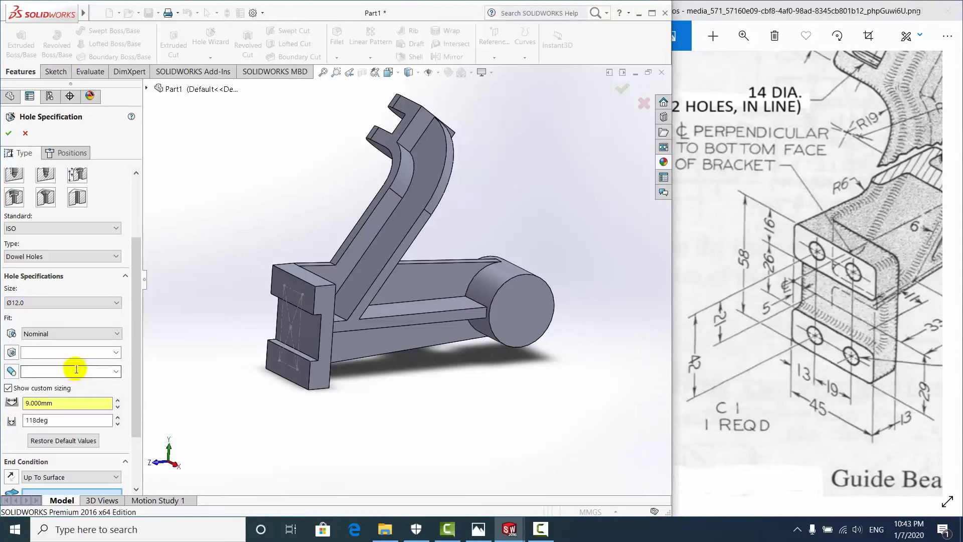
left_click(8, 388)
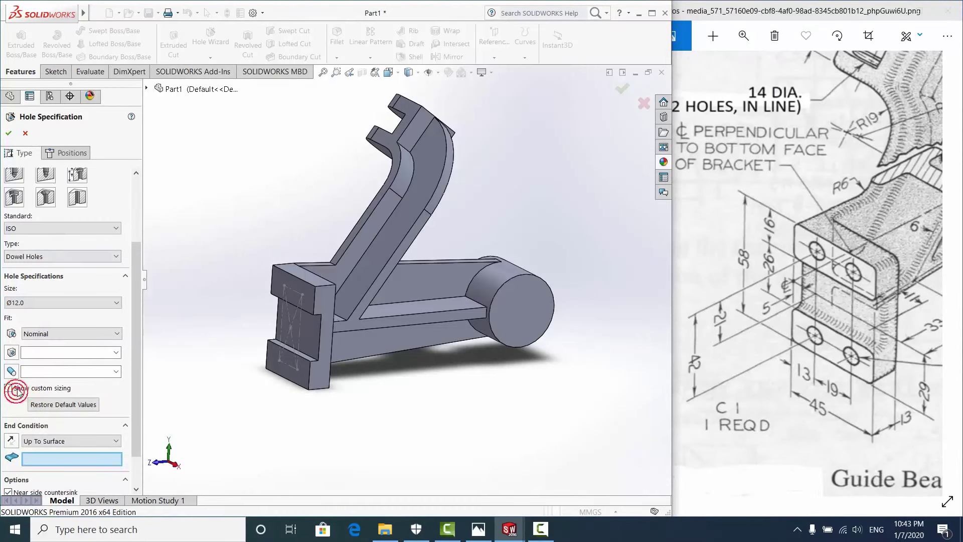
left_click(22, 394)
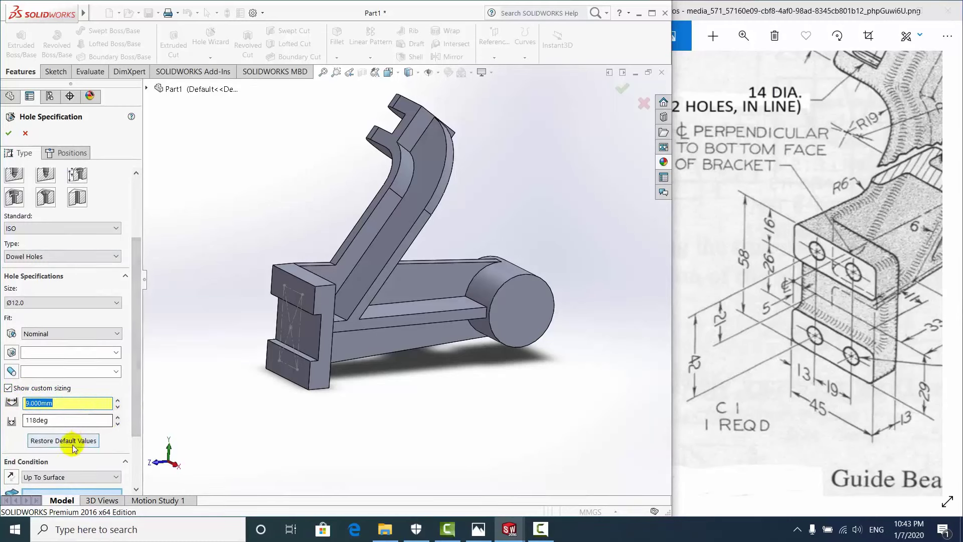
Place dowel hole centres at the construction rectangle's corners on the flange faces
left_click(70, 153)
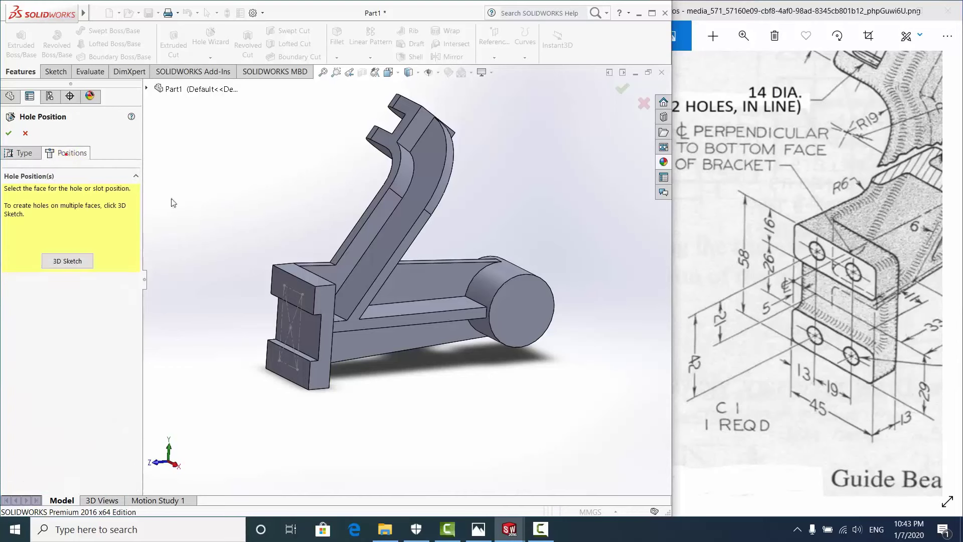
scroll(279, 308, "down", 2)
scroll(311, 273, "down", 2)
scroll(310, 274, "down", 1)
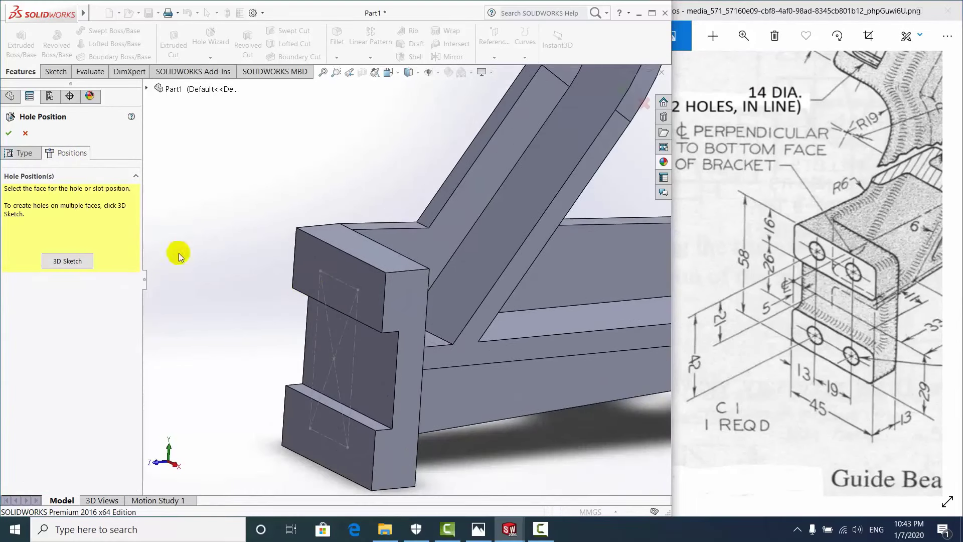
left_click(320, 271)
left_click(358, 291)
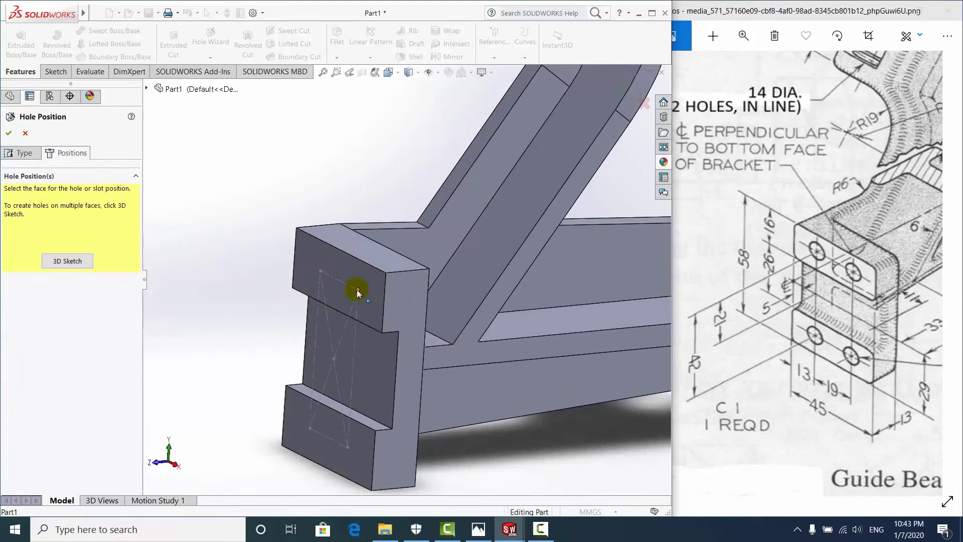
left_click(319, 278)
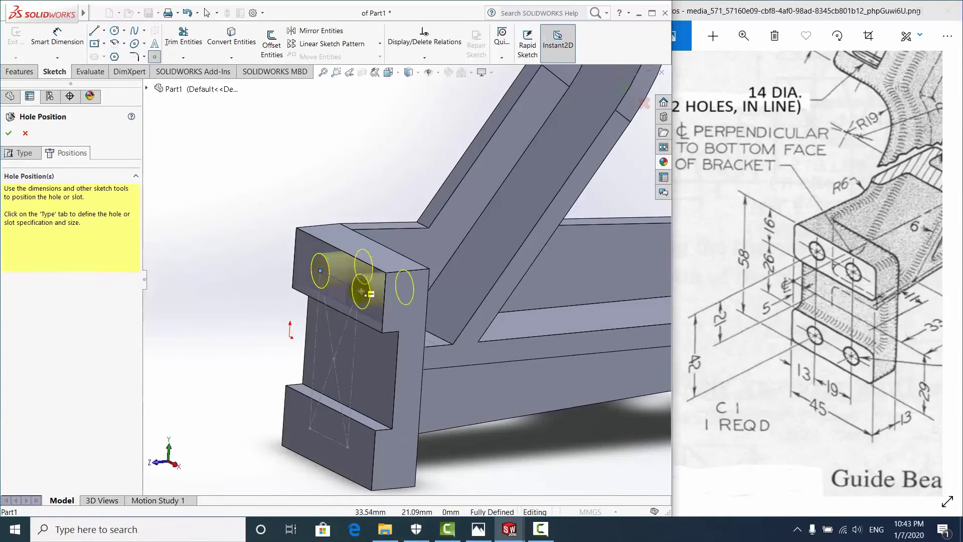
left_click(359, 290)
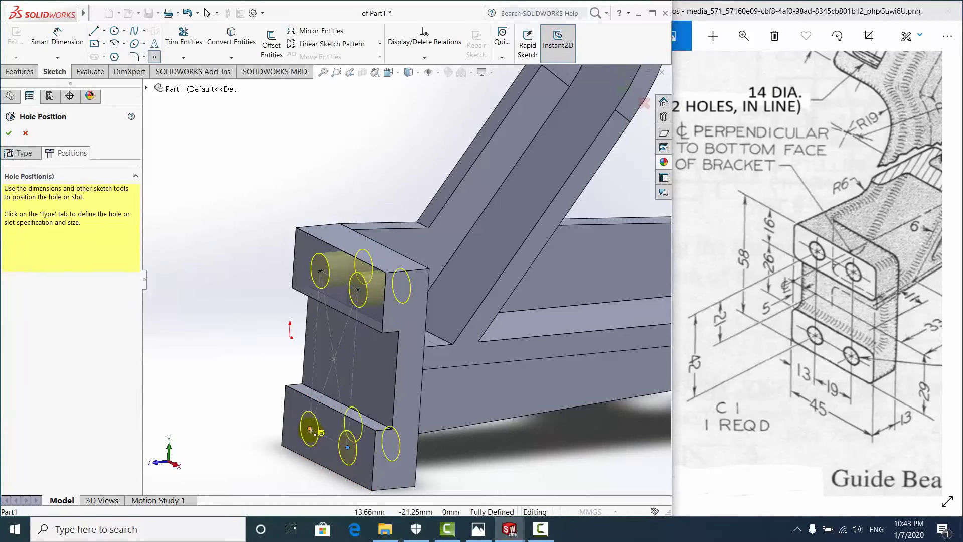
middle_click_drag(311, 434, 252, 355)
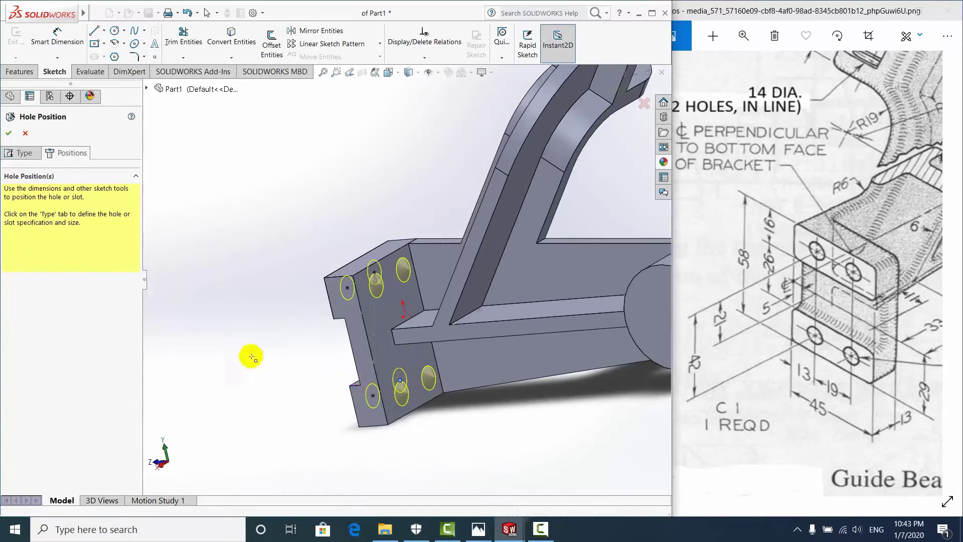
left_click(21, 153)
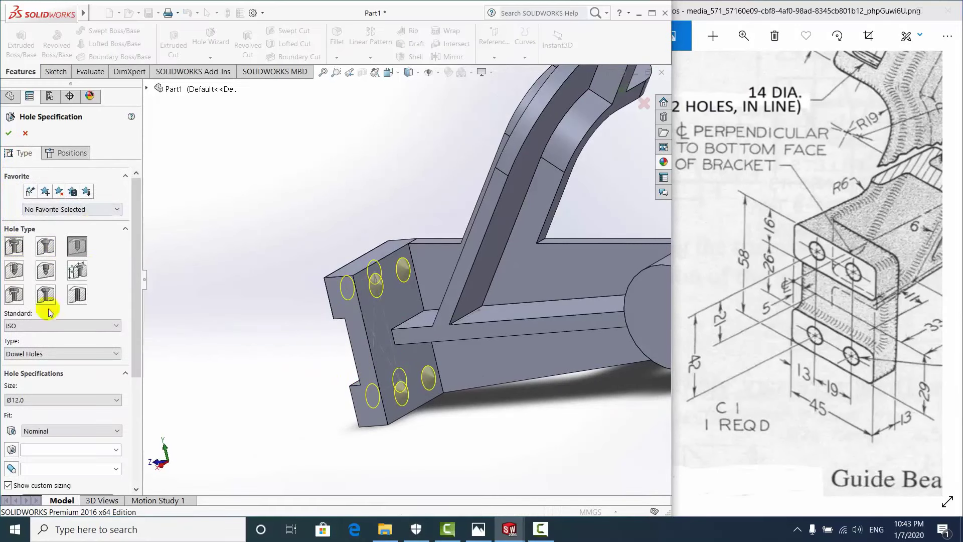
Dismiss the missing-face warning and set the hole end condition to Up To Surface
scroll(54, 314, "down", 3)
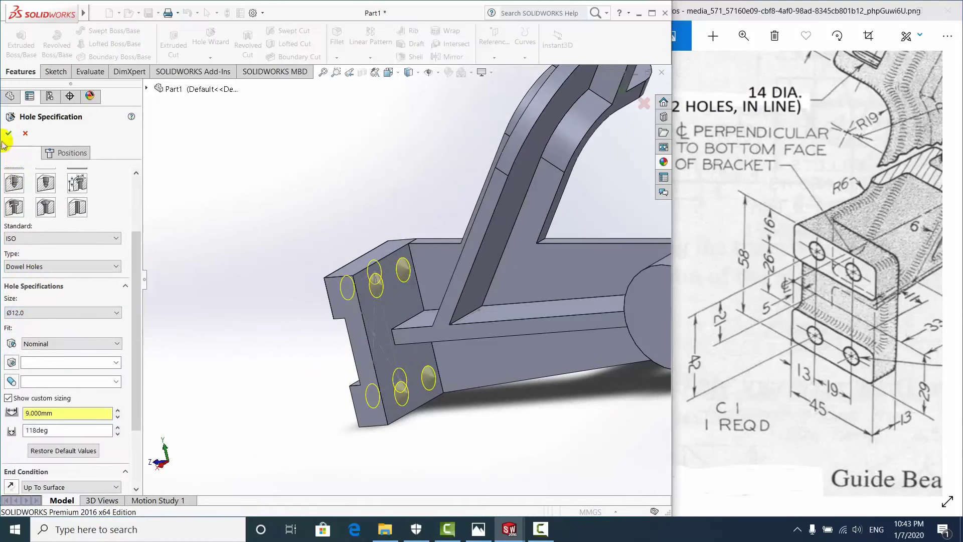
left_click(9, 134)
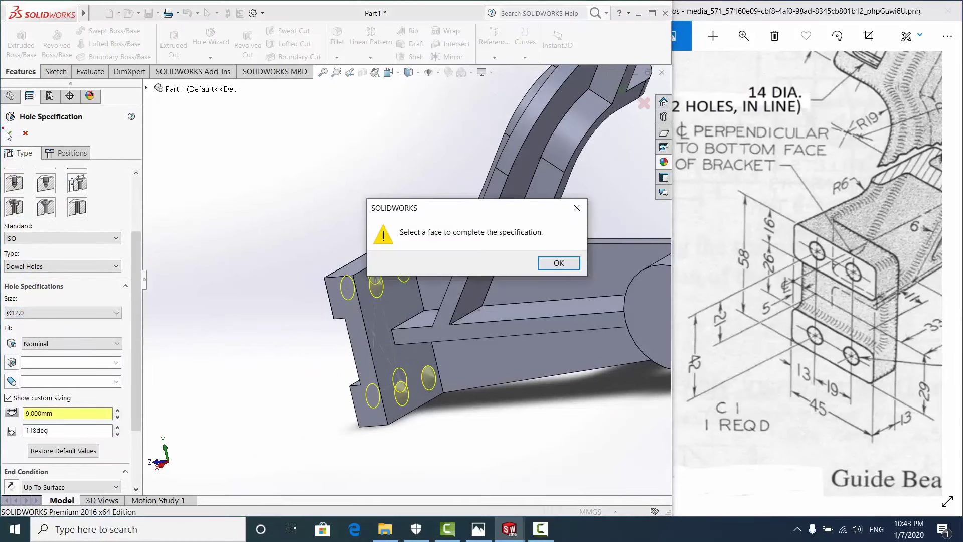
left_click(552, 263)
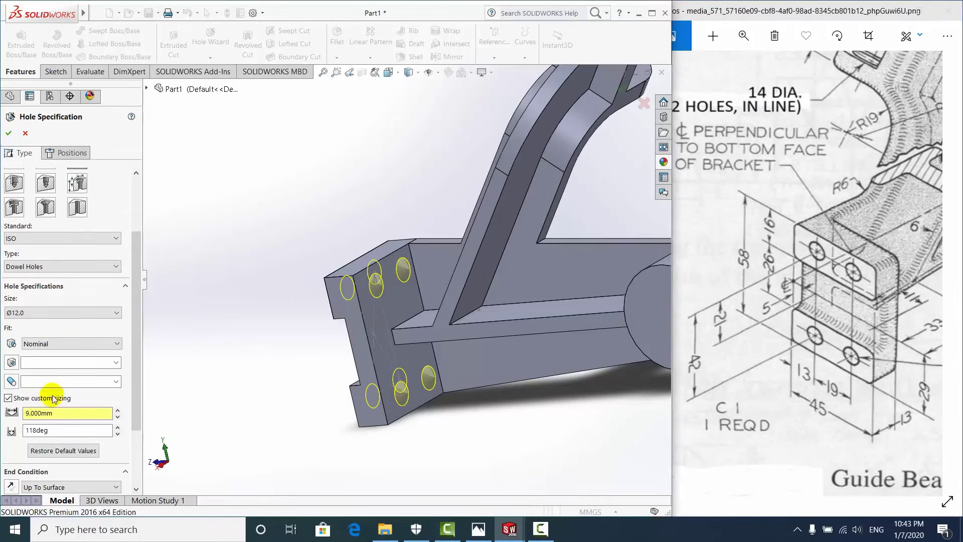
scroll(69, 442, "down", 3)
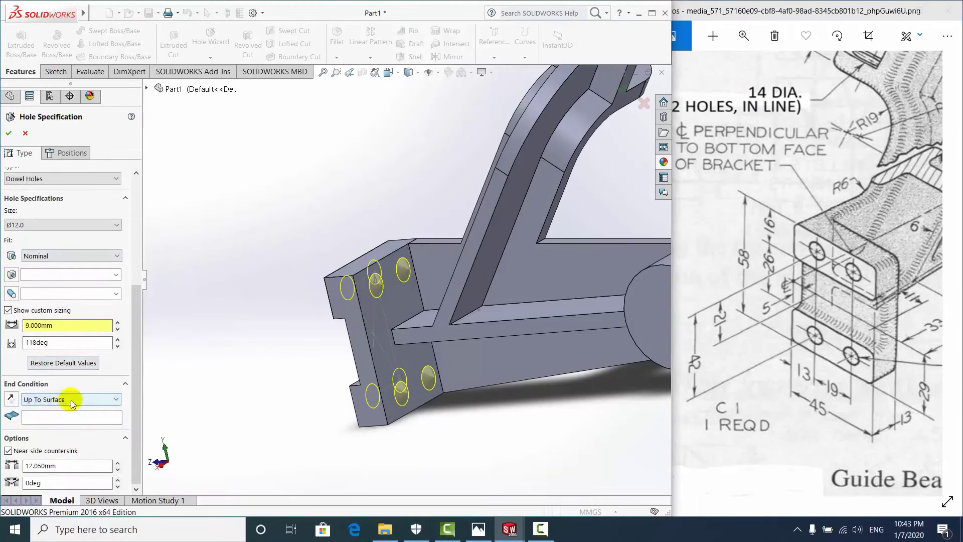
left_click(71, 400)
left_click(56, 448)
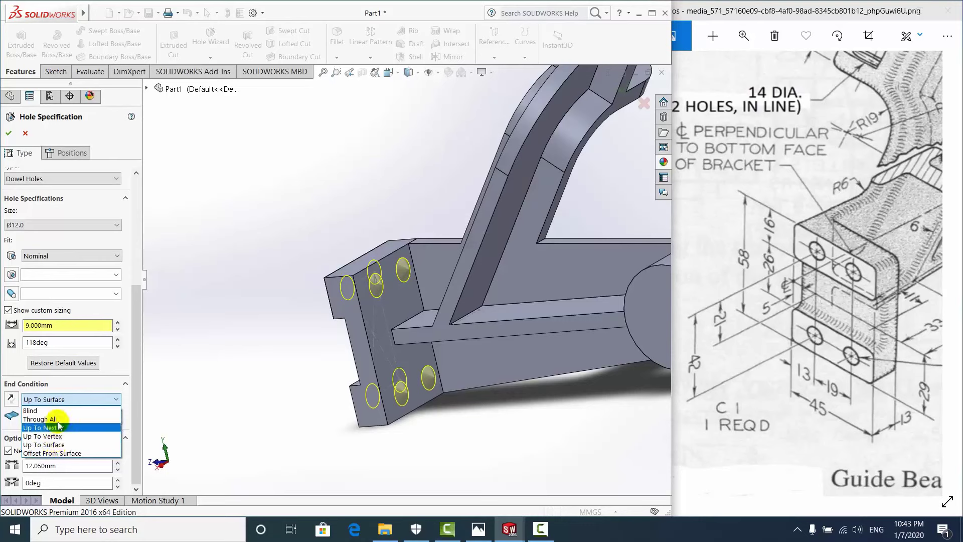
left_click(51, 400)
left_click(15, 390)
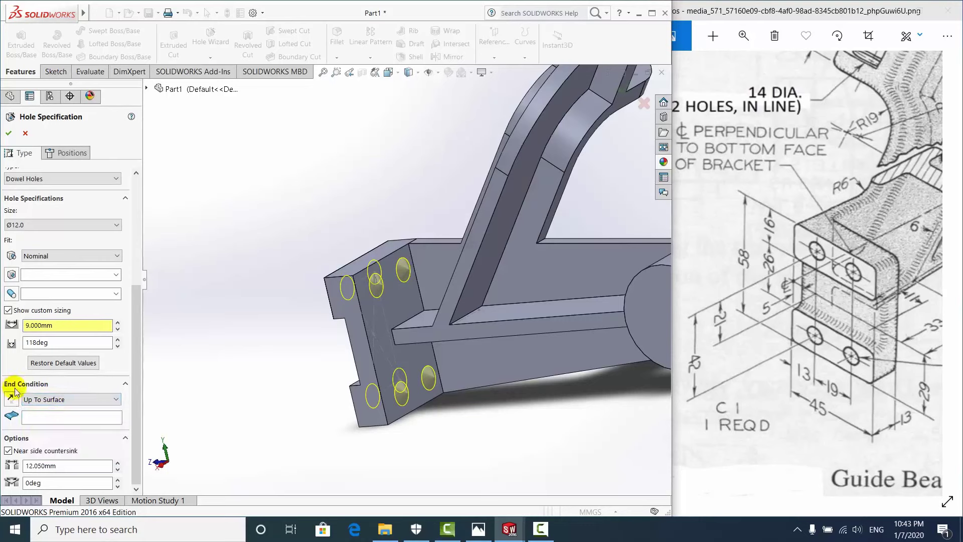
Pick the flange face as the end surface and accept the dowel holes
middle_click_drag(405, 339, 316, 323)
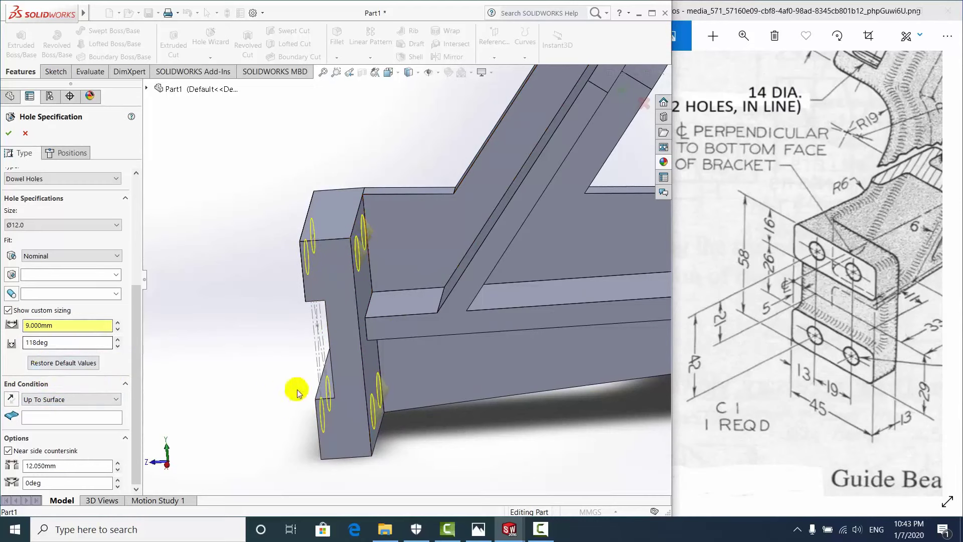
middle_click_drag(297, 387, 333, 361)
mouse_move(377, 320)
middle_mouse_down()
mouse_move(430, 318)
mouse_move(414, 248)
middle_mouse_up()
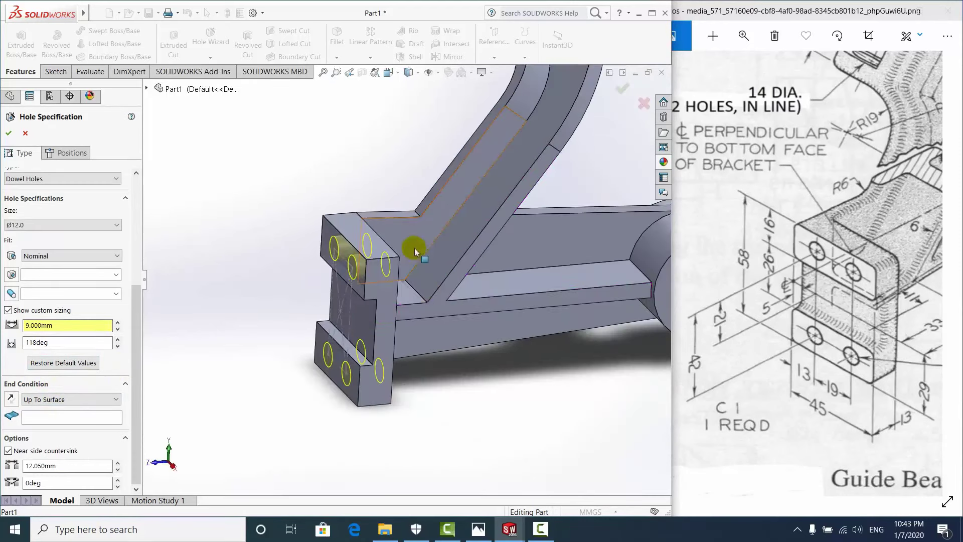
mouse_move(490, 245)
middle_mouse_down()
mouse_move(433, 310)
mouse_move(410, 276)
middle_mouse_up()
scroll(410, 276, "up", 3)
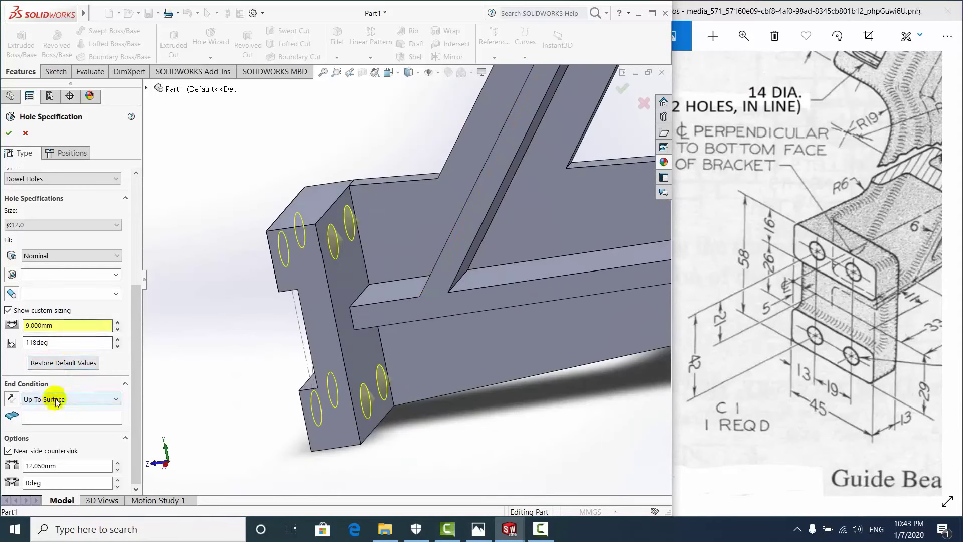
left_click(59, 398)
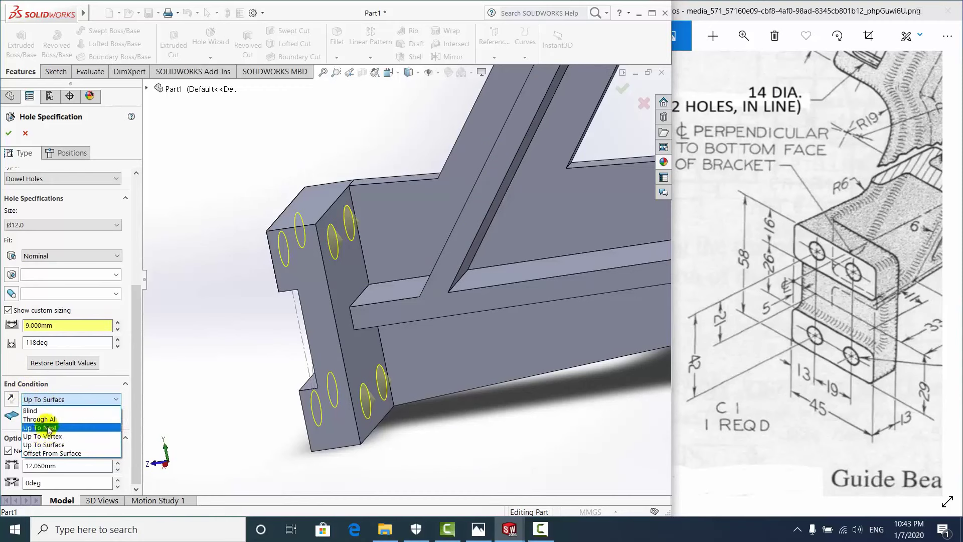
left_click(62, 445)
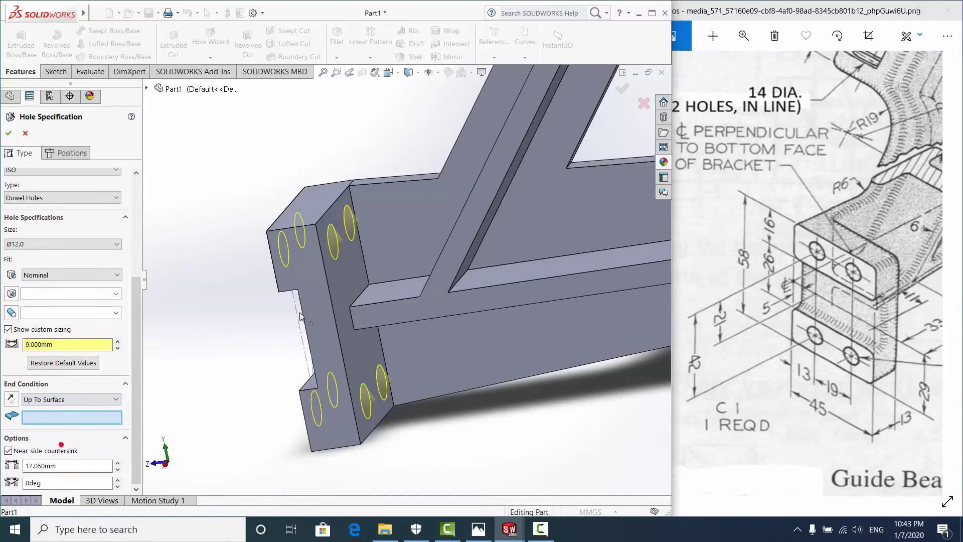
left_click(351, 279)
mouse_move(286, 295)
middle_mouse_down()
mouse_move(325, 337)
mouse_move(334, 291)
mouse_move(211, 281)
middle_mouse_up()
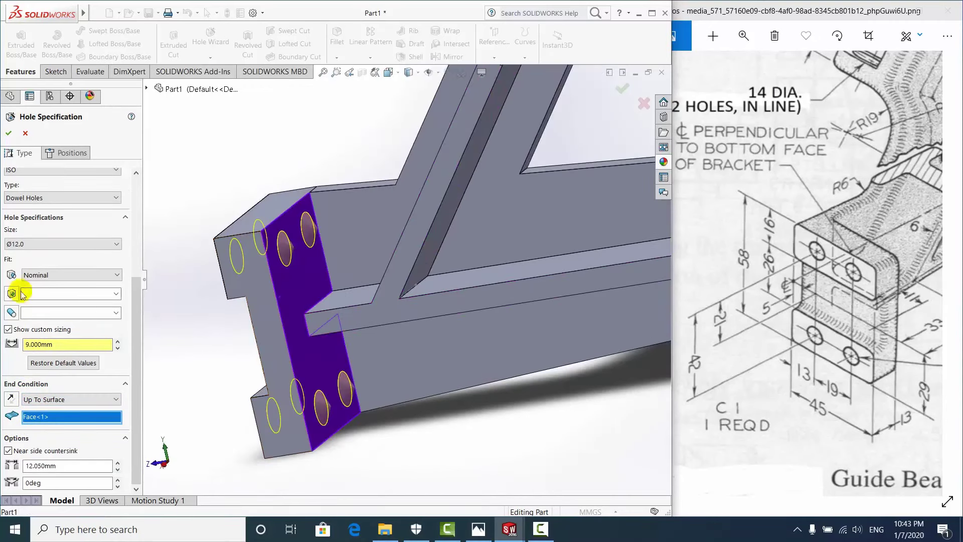
left_click(11, 134)
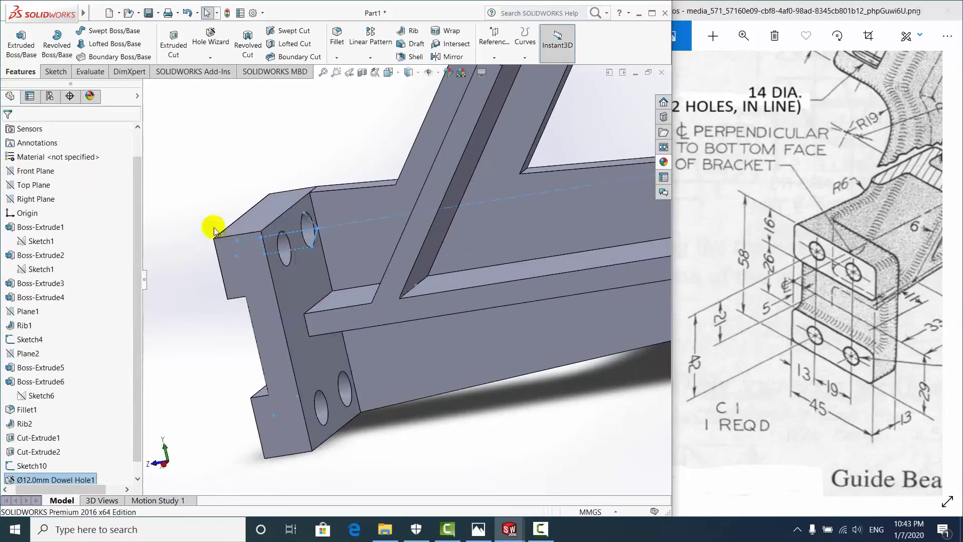
Orbit and zoom to inspect the four Ø12.0mm Dowel Hole1 holes in the flanges
middle_click_drag(213, 224, 357, 272)
left_click(216, 208)
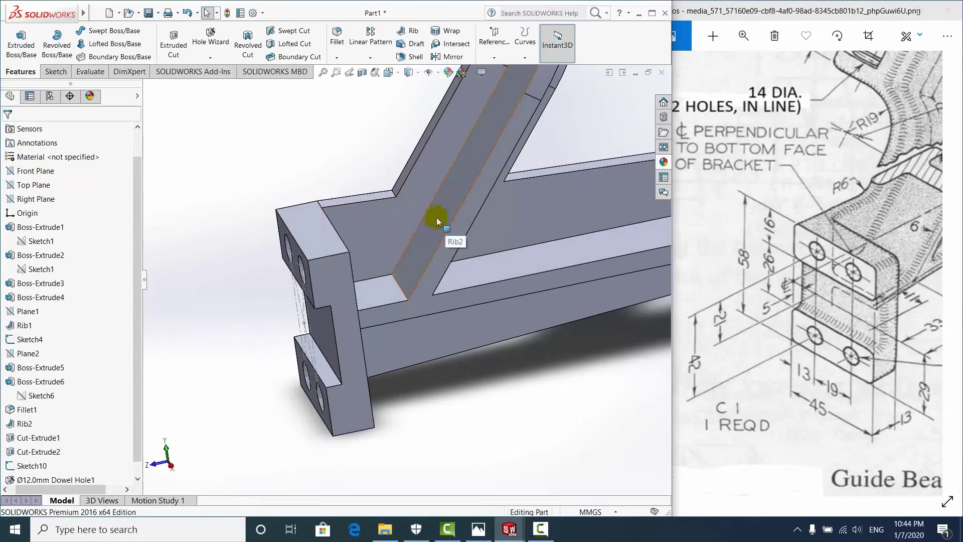
middle_click_drag(436, 218, 334, 257)
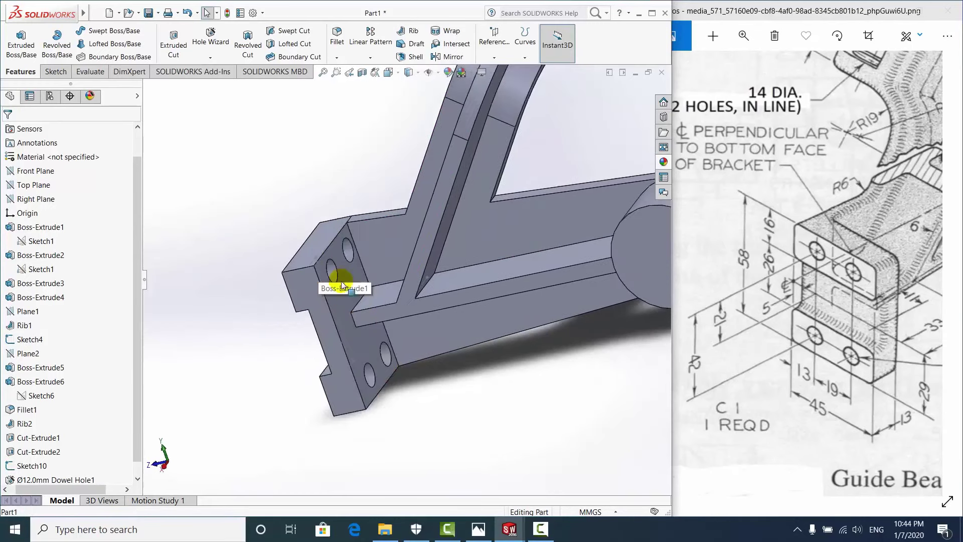
scroll(334, 261, "down", 2)
scroll(361, 238, "down", 3)
scroll(380, 246, "up", 5)
scroll(393, 315, "up", 3)
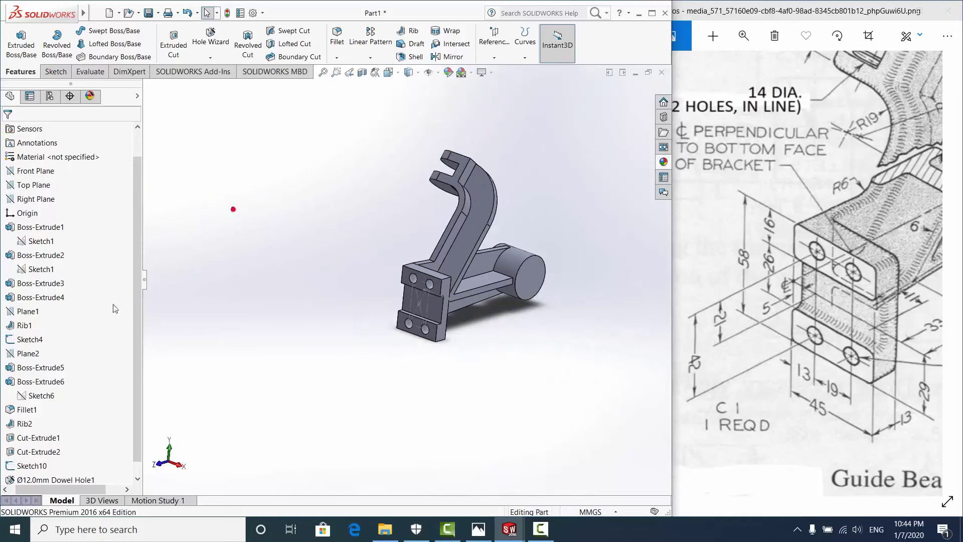
scroll(47, 397, "down", 1)
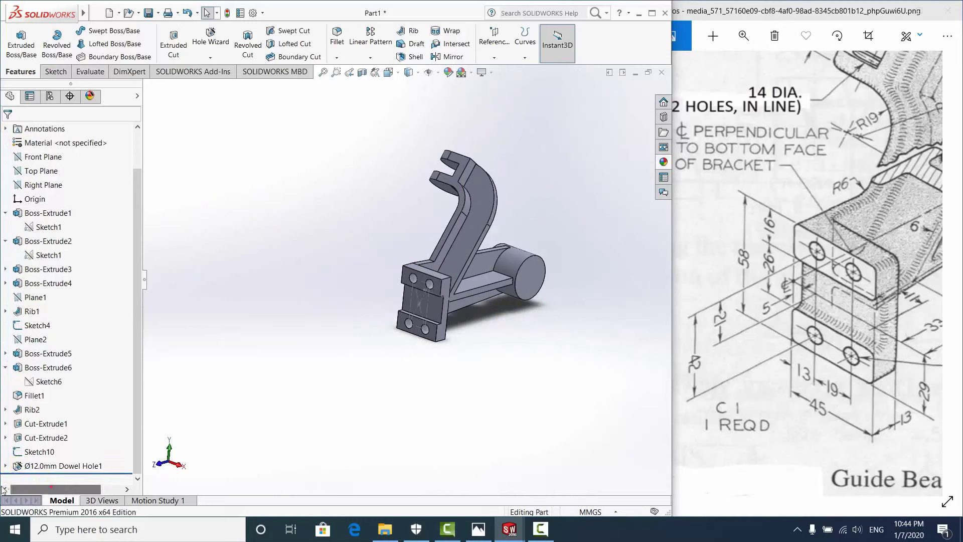
Expand Dowel Hole1 and show its hole sketch on the block face
left_click(6, 466)
left_click(47, 466)
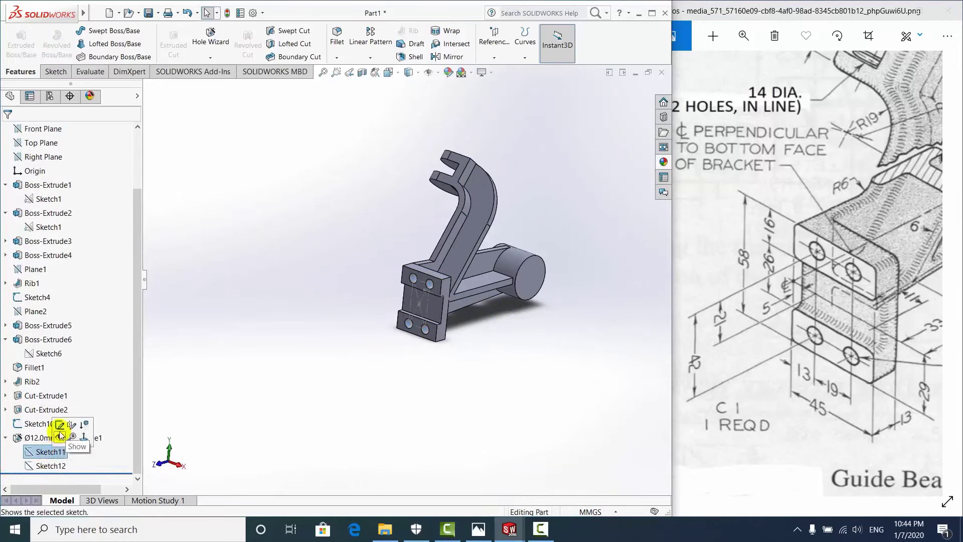
left_click(50, 469)
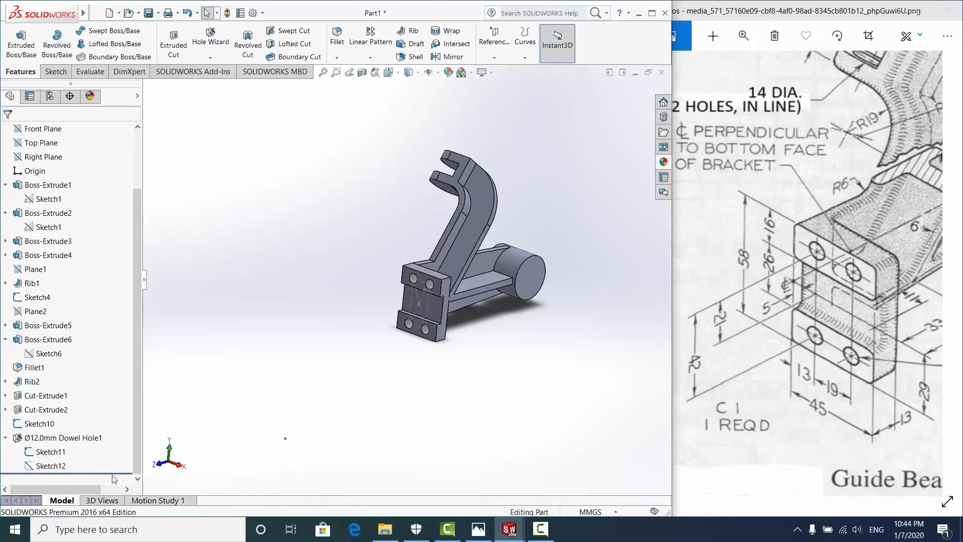
left_click(53, 467)
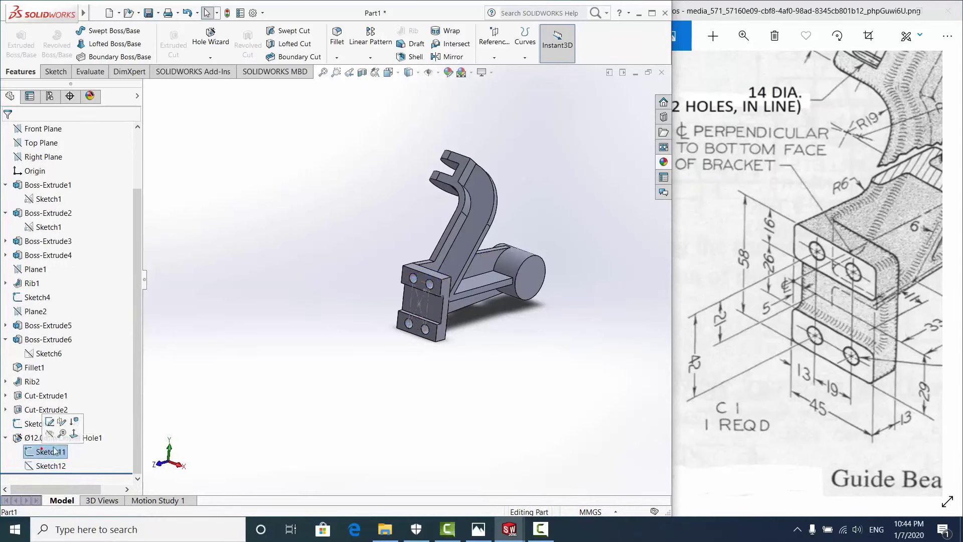
left_click(62, 451)
scroll(356, 266, "down", 5)
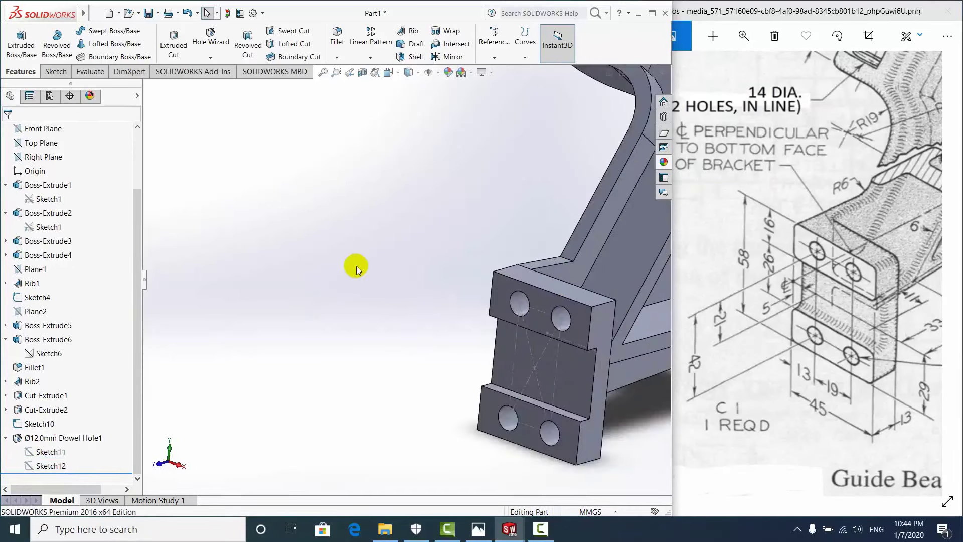
scroll(356, 266, "up", 4)
Inspect Sketch10, orbit to a side view, and pan the reference drawing to the 19 DIA boss
left_click(46, 424)
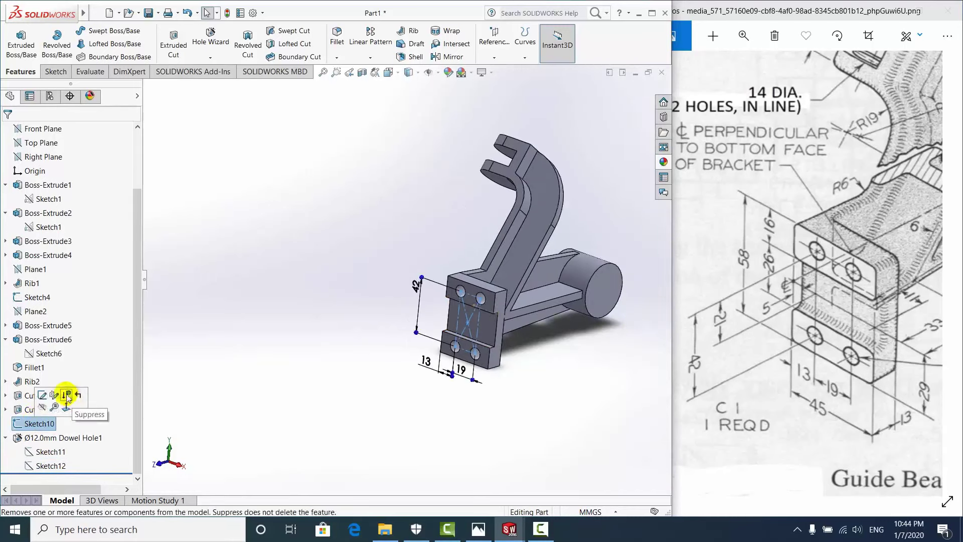
left_click(268, 334)
scroll(502, 287, "down", 5)
middle_click_drag(502, 287, 415, 361)
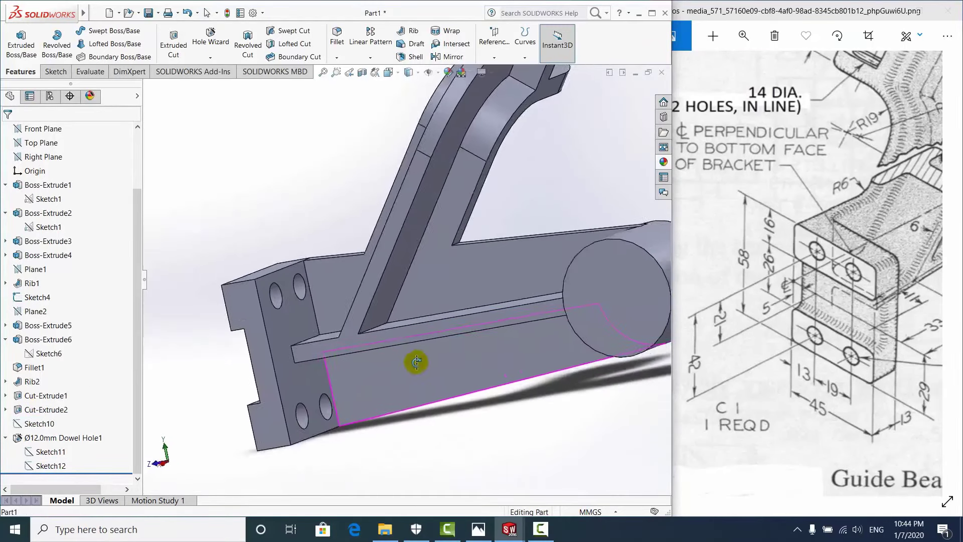
scroll(419, 366, "up", 5)
middle_click_drag(462, 394, 496, 414)
scroll(465, 301, "up", 3)
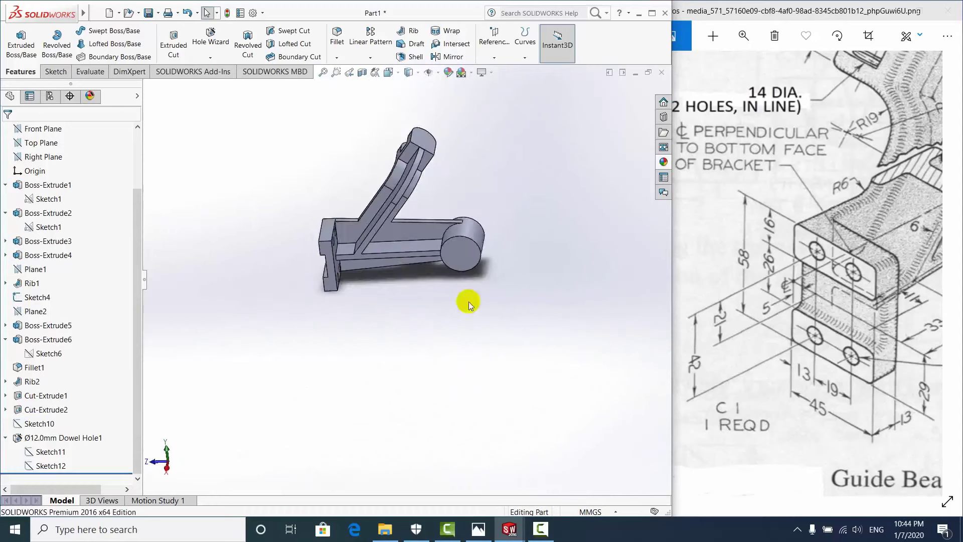
scroll(469, 261, "down", 5)
left_click(812, 252)
left_click_drag(835, 305, 904, 290)
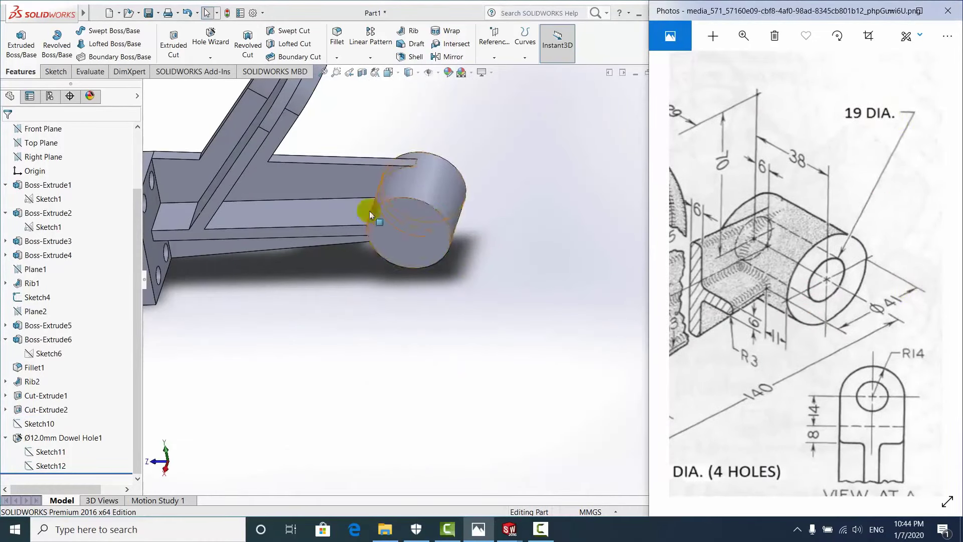
Set up a second ISO dowel hole: Nominal fit, custom 19 mm diameter, Through All
left_click(344, 297)
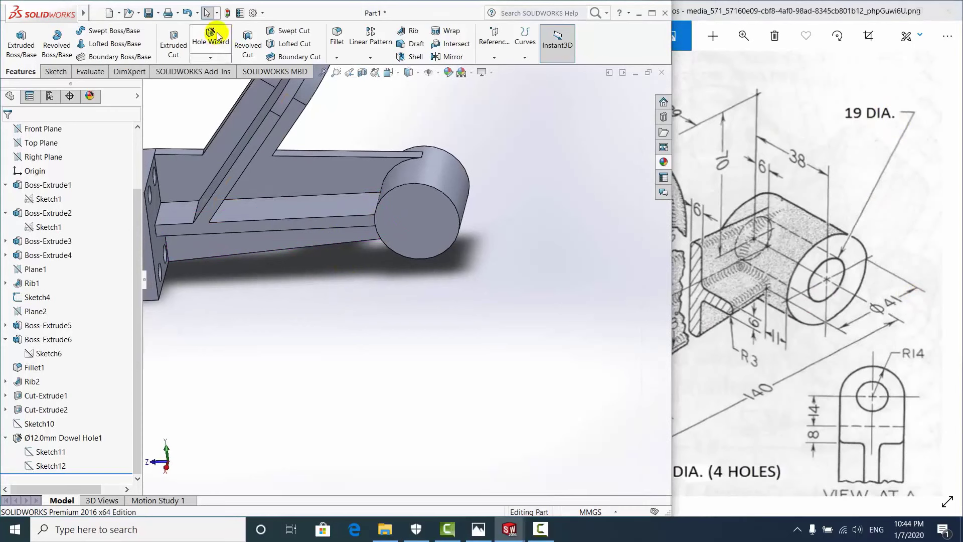
left_click(214, 34)
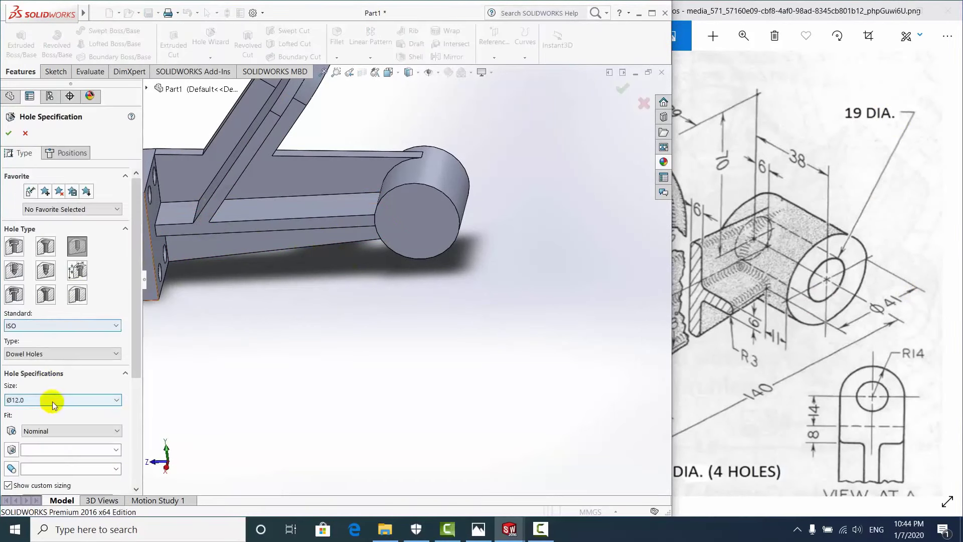
left_click(49, 405)
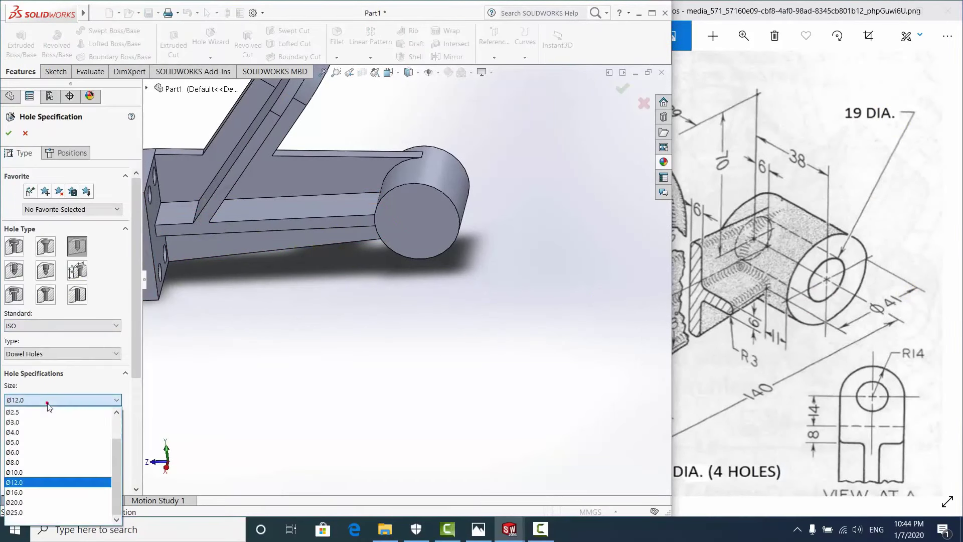
left_click(82, 338)
left_click(93, 426)
left_click(91, 430)
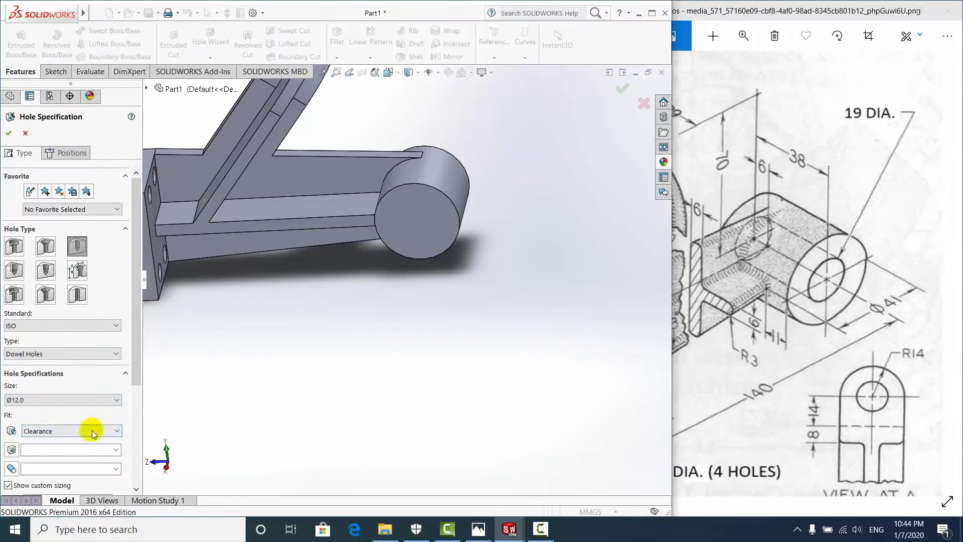
scroll(136, 378, "down", 5)
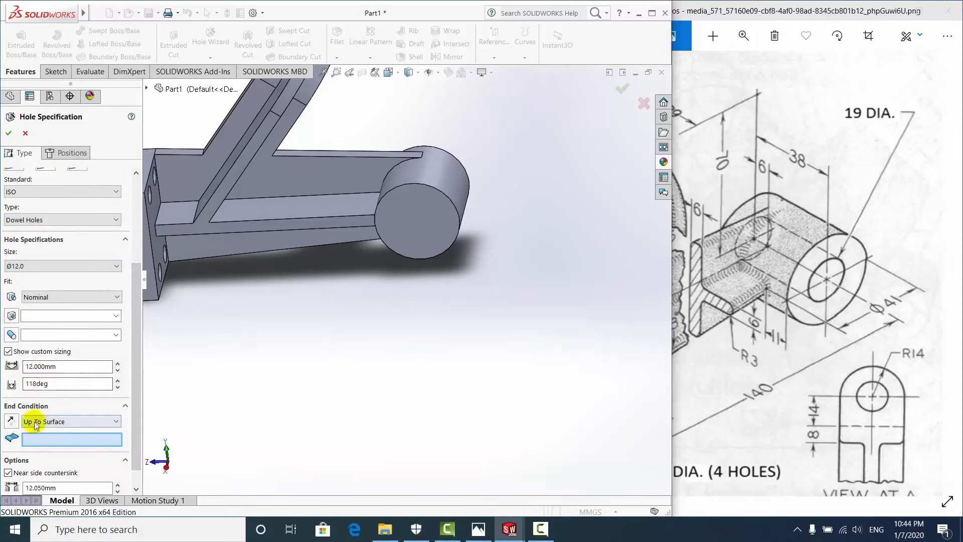
left_click(24, 358)
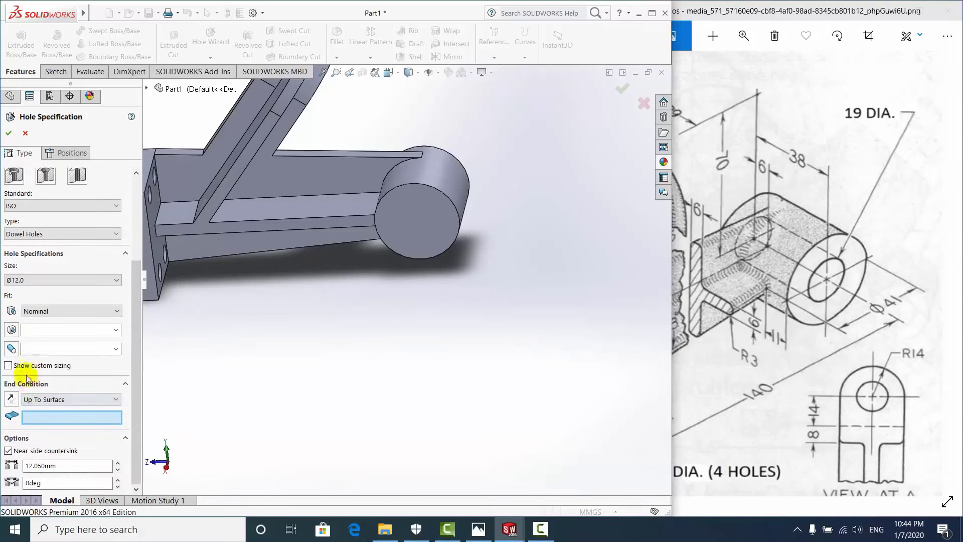
left_click(22, 366)
type("19")
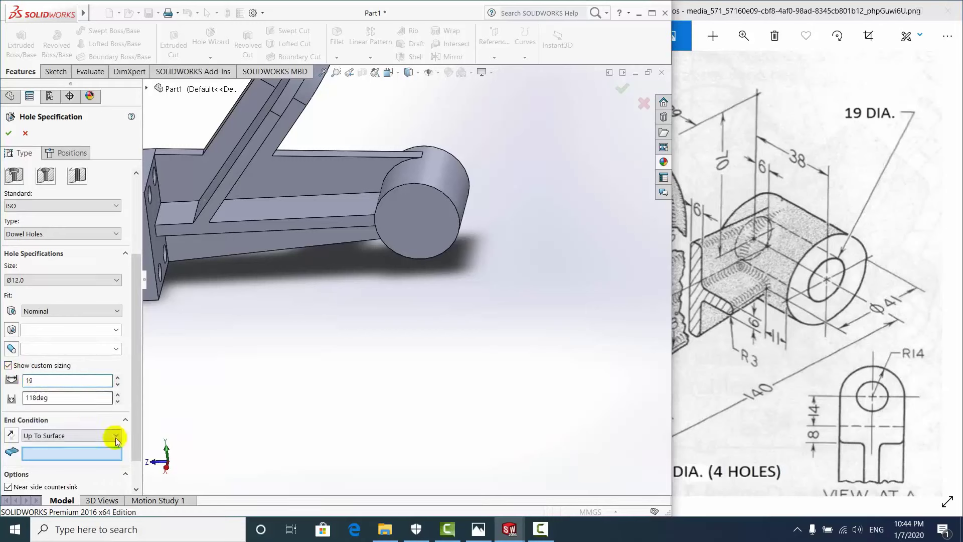
left_click(66, 435)
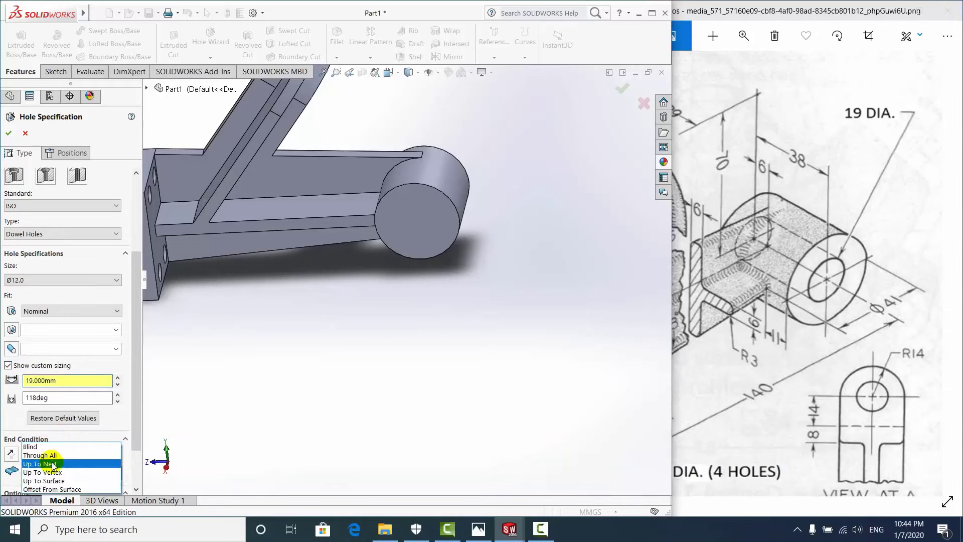
left_click(39, 455)
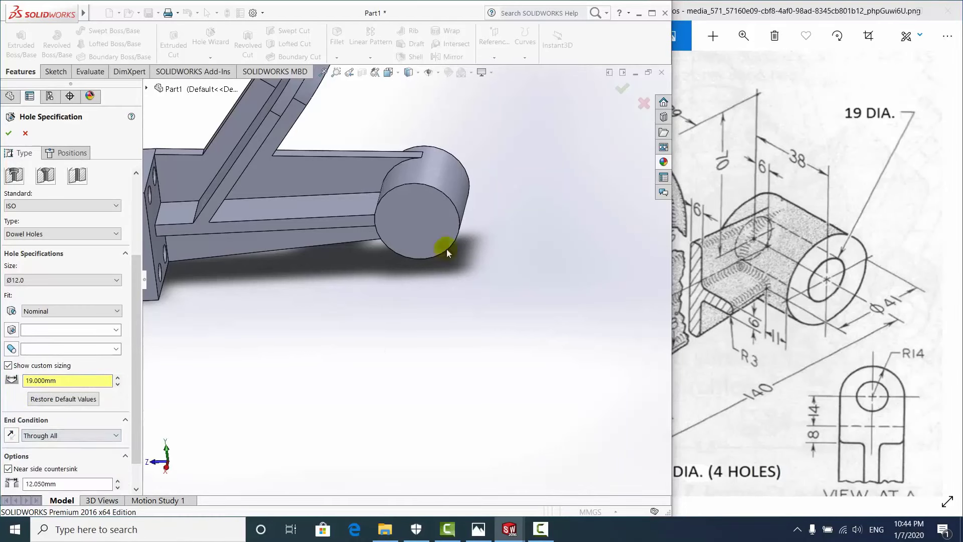
Place the 19 mm through-all hole on the boss end face and accept it as Dowel Hole2
left_click(63, 152)
left_click(425, 222)
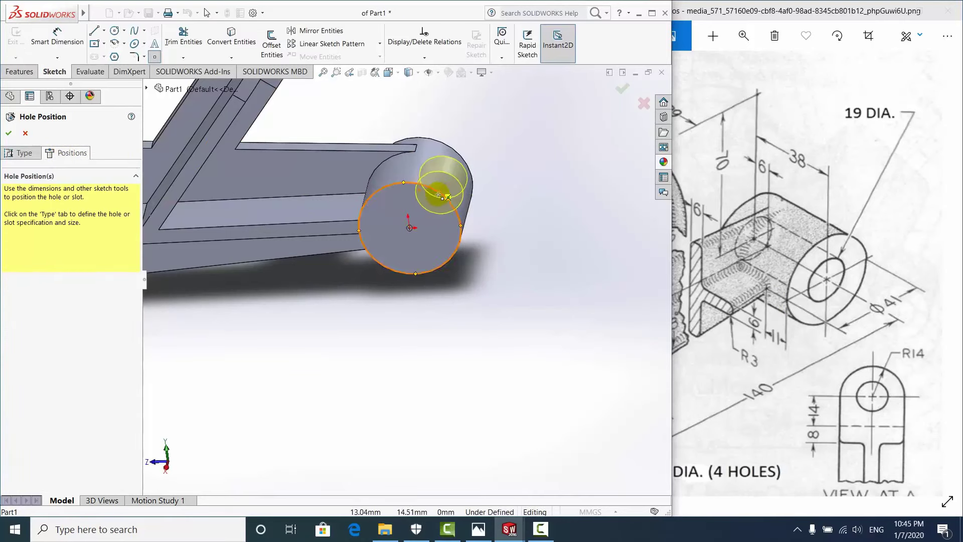
scroll(438, 195, "down", 1)
scroll(439, 197, "down", 1)
scroll(440, 200, "down", 1)
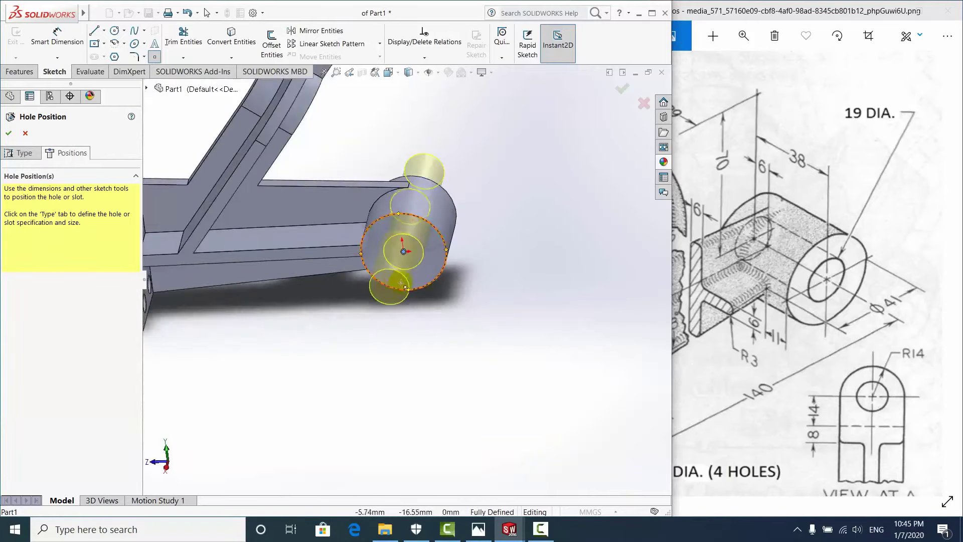
middle_click_drag(403, 240, 318, 321)
left_click(10, 132)
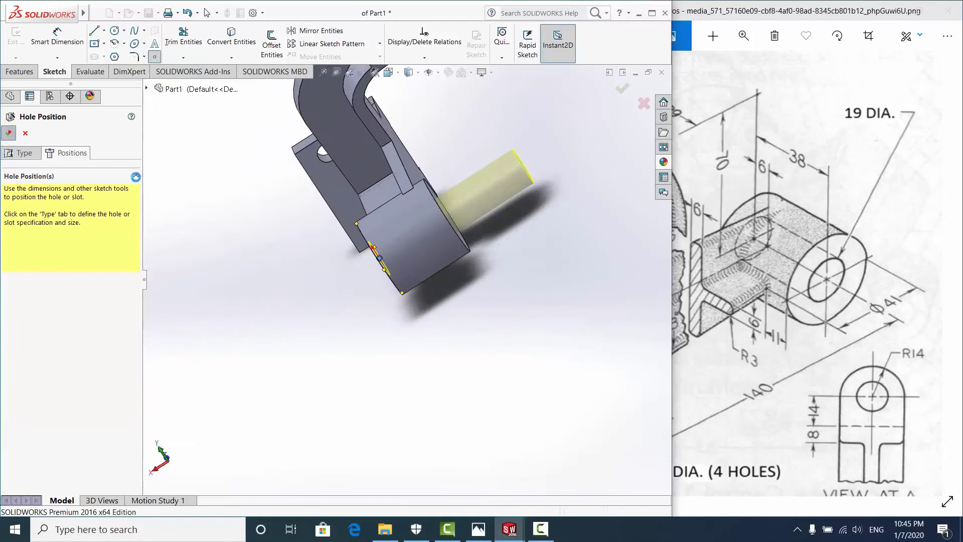
mouse_move(459, 269)
middle_mouse_down()
mouse_move(441, 236)
mouse_move(502, 268)
mouse_move(382, 361)
mouse_move(308, 344)
mouse_move(329, 365)
mouse_move(340, 408)
mouse_move(318, 316)
mouse_move(322, 285)
mouse_move(383, 253)
middle_mouse_up()
scroll(307, 343, "up", 3)
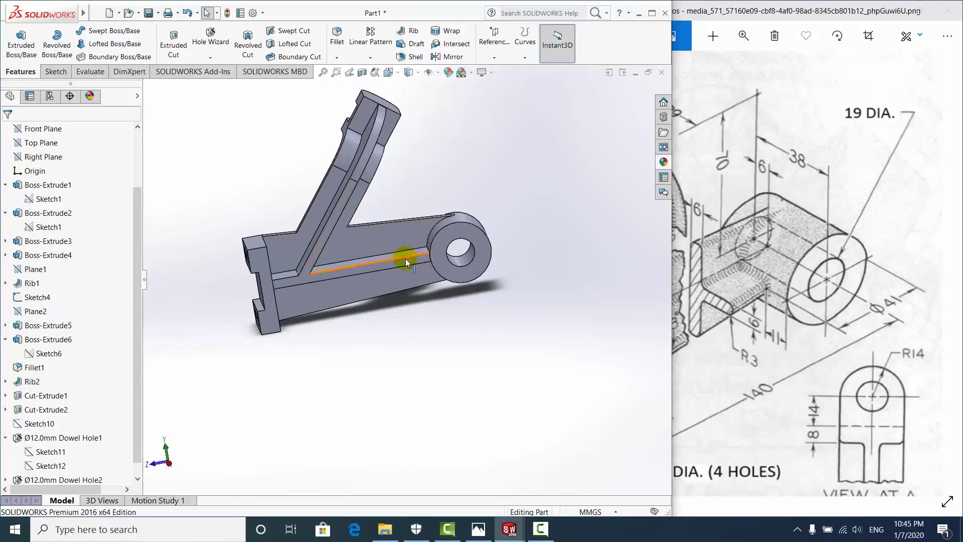
Orbit the part through raised and lower three-quarter views to inspect it
scroll(396, 229, "down", 3)
scroll(416, 246, "down", 3)
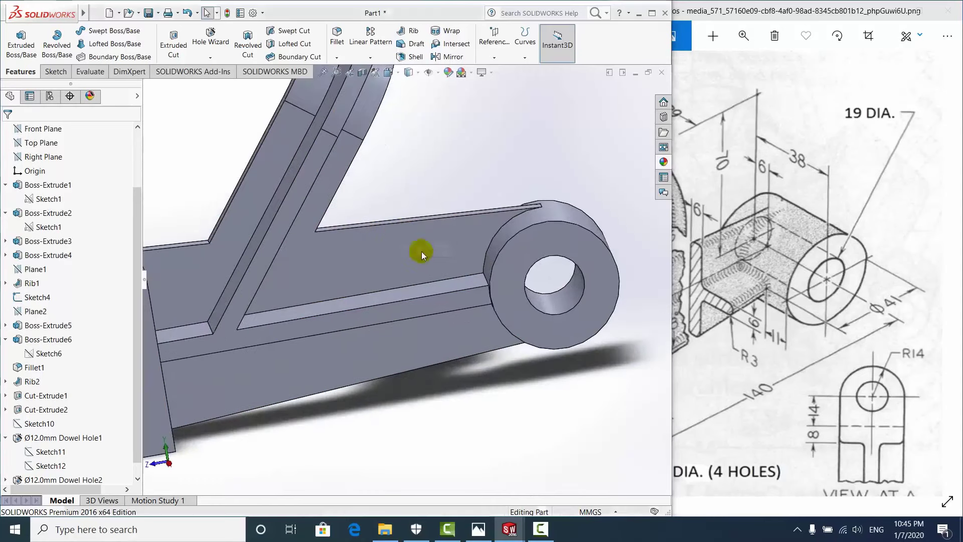
scroll(441, 260, "up", 3)
mouse_move(403, 274)
middle_mouse_down()
mouse_move(500, 347)
mouse_move(345, 301)
mouse_move(333, 351)
mouse_move(432, 292)
mouse_move(236, 260)
middle_mouse_up()
middle_click_drag(514, 265, 398, 149)
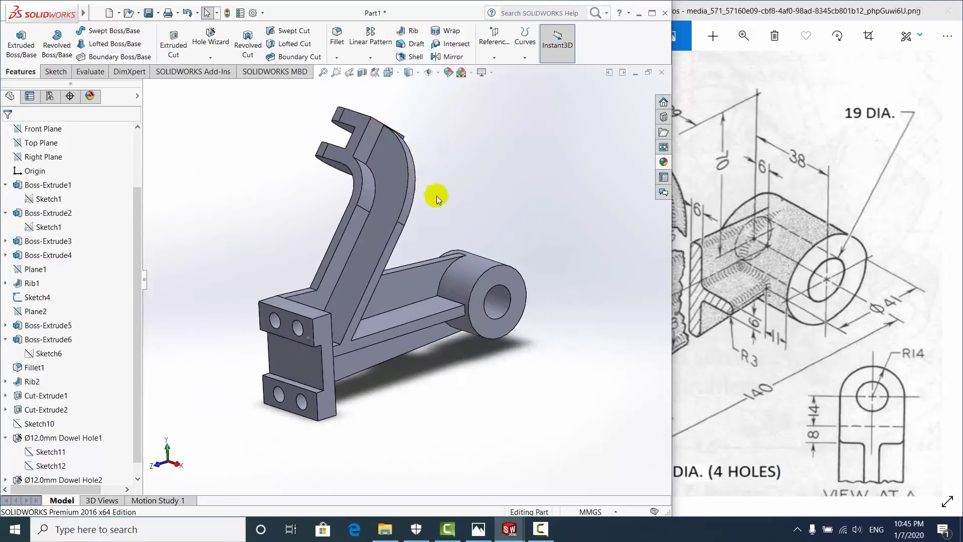
mouse_move(436, 200)
middle_mouse_down()
mouse_move(365, 215)
mouse_move(370, 129)
mouse_move(376, 241)
mouse_move(472, 233)
mouse_move(436, 281)
mouse_move(390, 189)
mouse_move(390, 297)
mouse_move(457, 210)
middle_mouse_up()
scroll(376, 240, "down", 2)
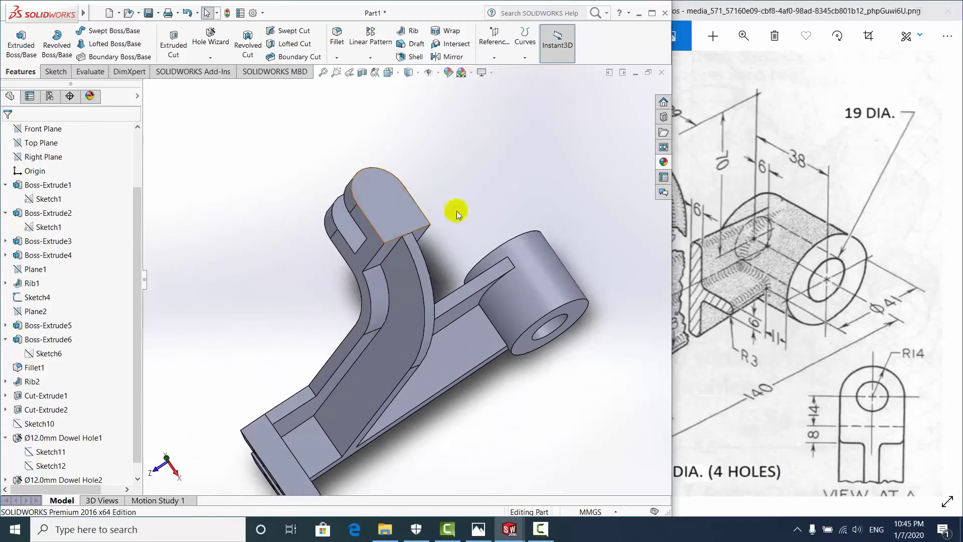
Pan the reference drawing to the 14 DIA. (2 HOLES, IN LINE) hole note
left_click(782, 281)
mouse_move(703, 352)
left_mouse_down()
mouse_move(811, 324)
mouse_move(762, 302)
left_mouse_up()
left_click_drag(883, 312, 778, 324)
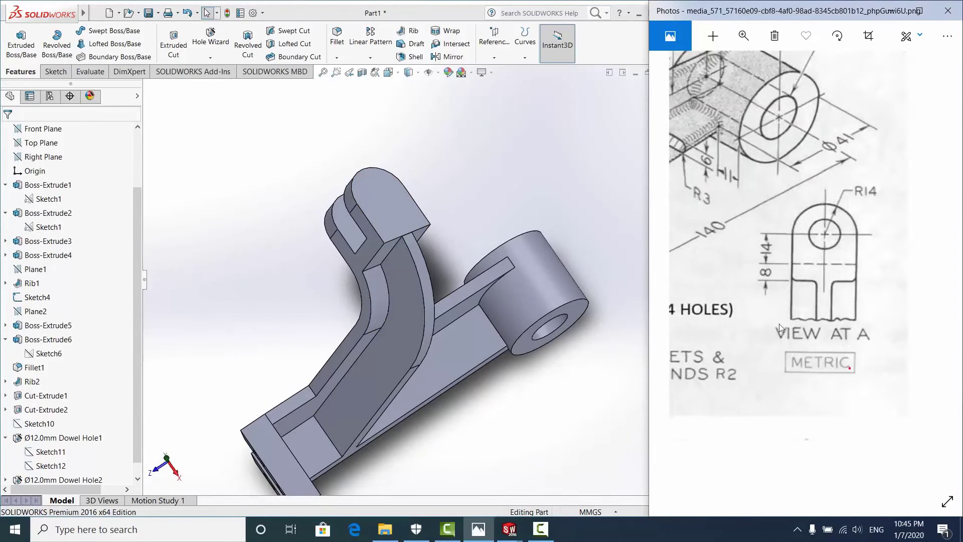
left_click_drag(783, 361, 928, 364)
left_click_drag(742, 126, 815, 234)
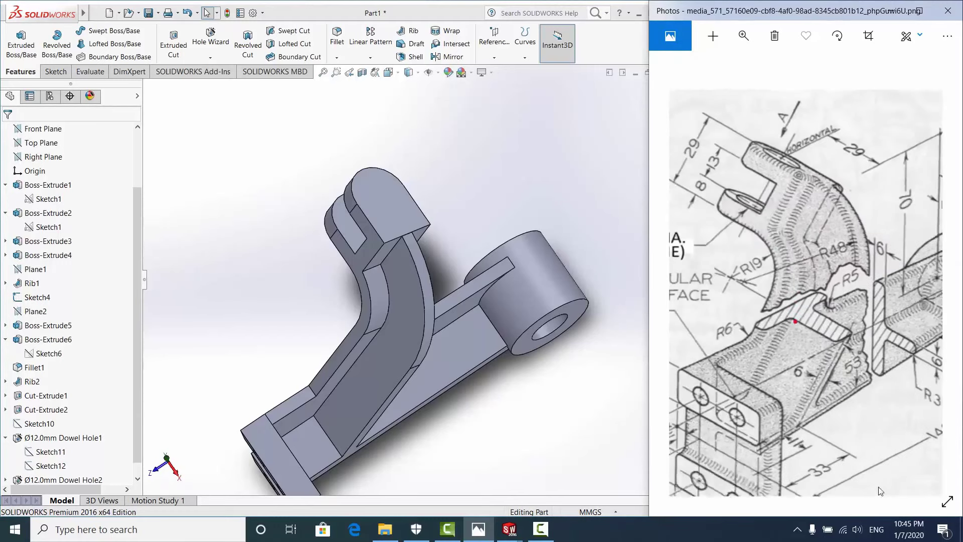
left_click_drag(737, 287, 849, 303)
mouse_move(762, 205)
left_mouse_down()
mouse_move(768, 210)
mouse_move(747, 206)
left_mouse_up()
left_click(224, 190)
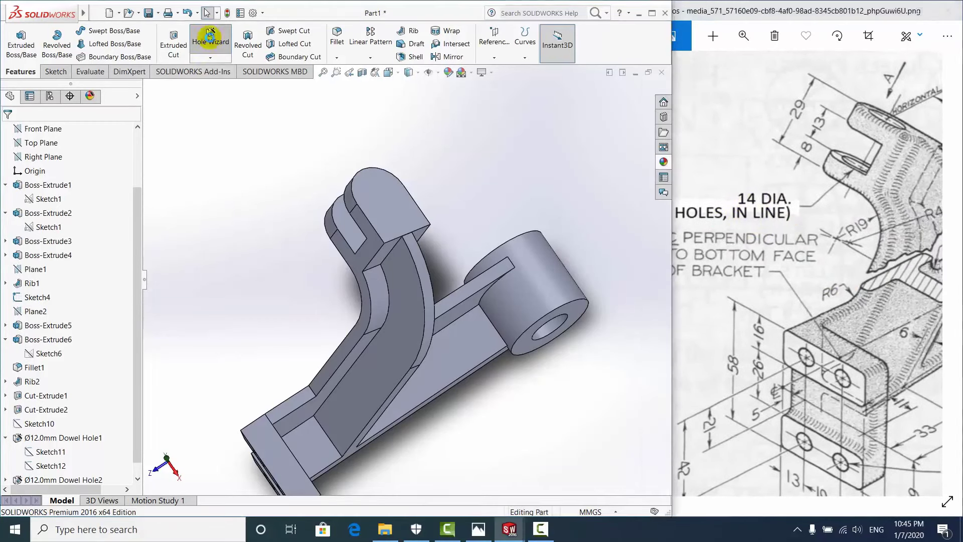
Start a Hole Wizard hole with a custom 14 mm diameter
left_click(210, 37)
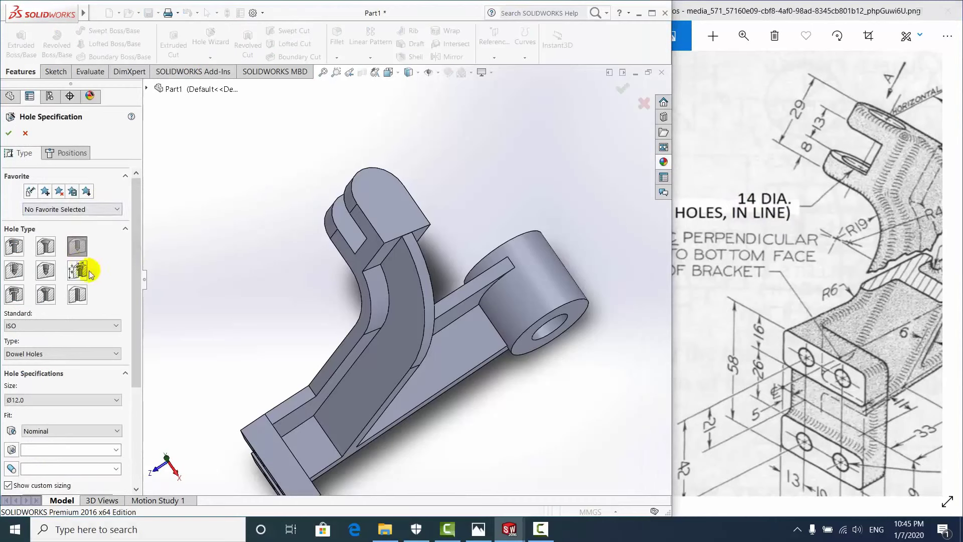
left_click(39, 401)
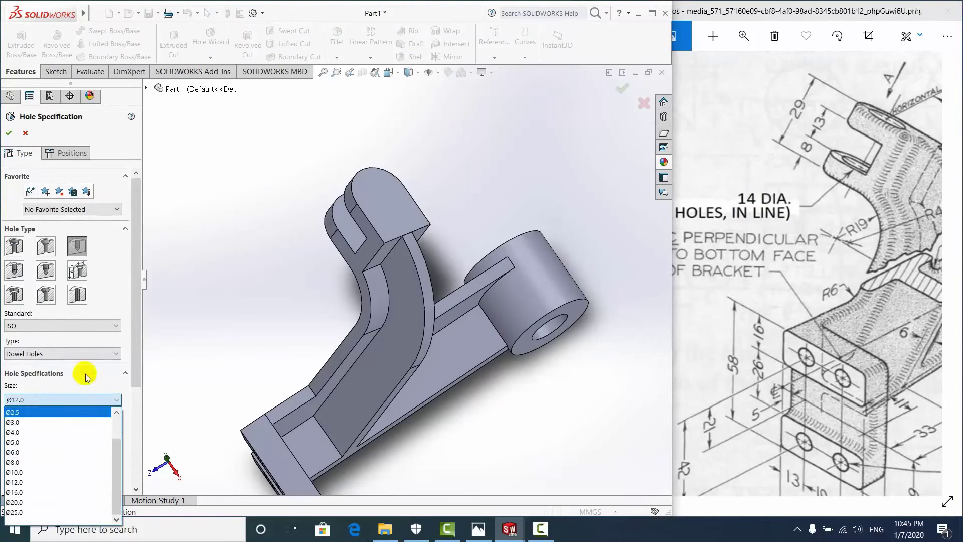
left_click(67, 362)
left_click_drag(133, 378, 133, 472)
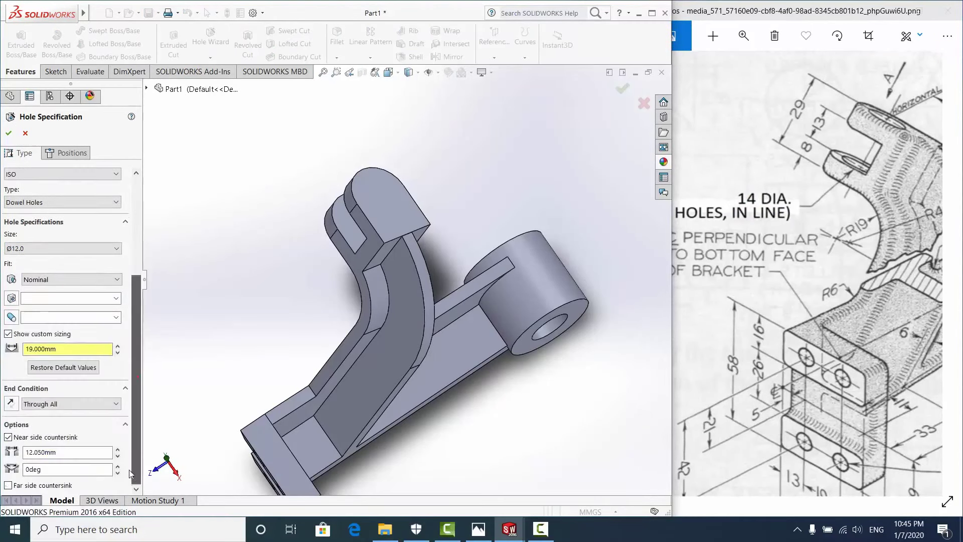
left_click_drag(58, 353, 2, 348)
type("14.000")
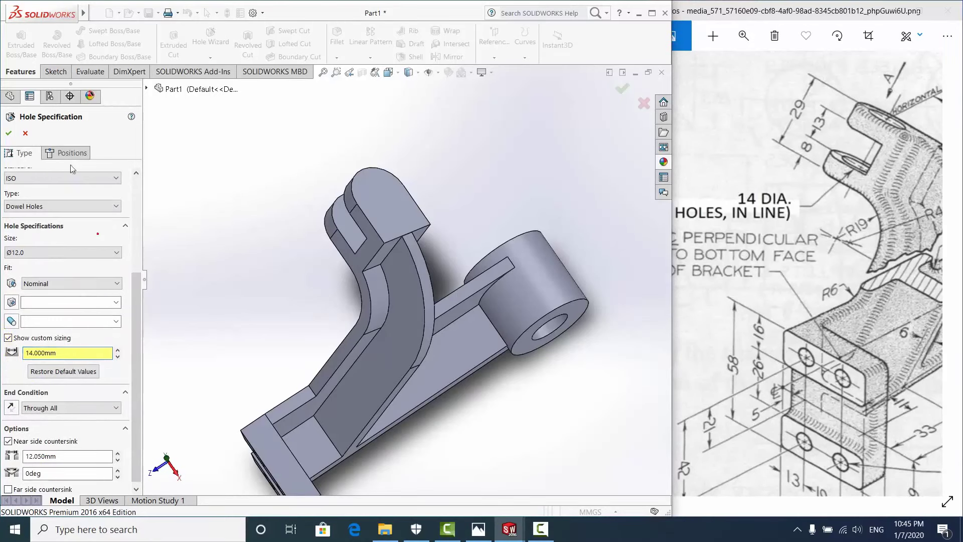
Centre the 14 mm hole on the clevis's rounded top face and confirm it
left_click(69, 153)
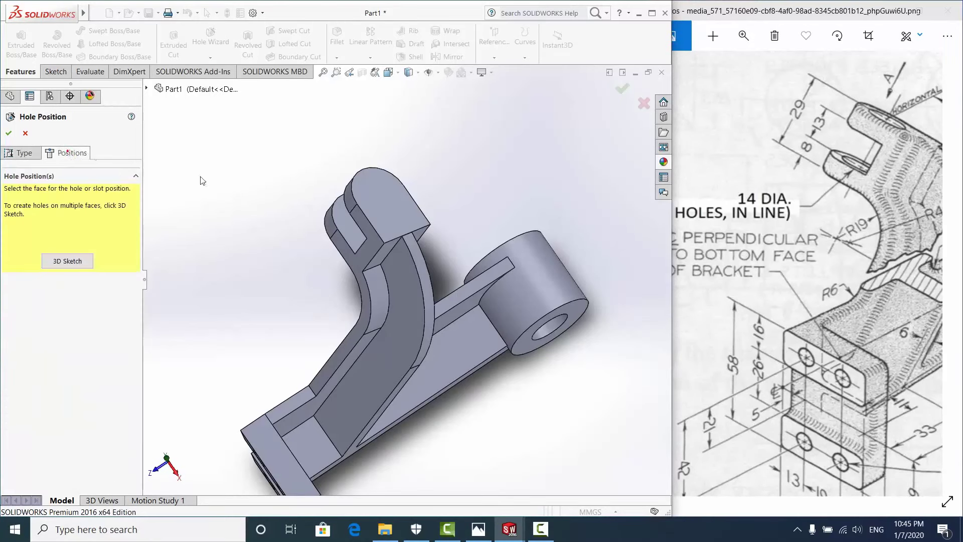
left_click(384, 189)
scroll(380, 168, "down", 2)
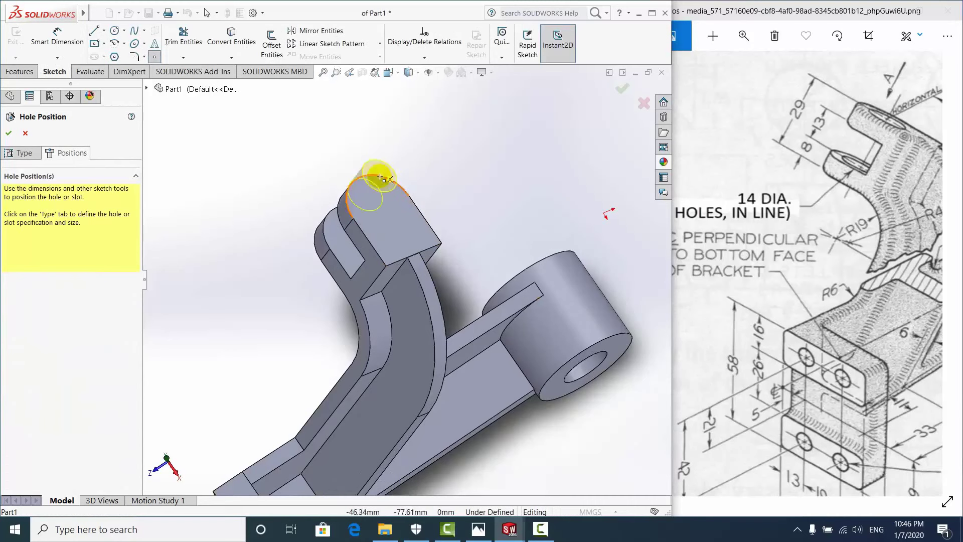
left_click(382, 207)
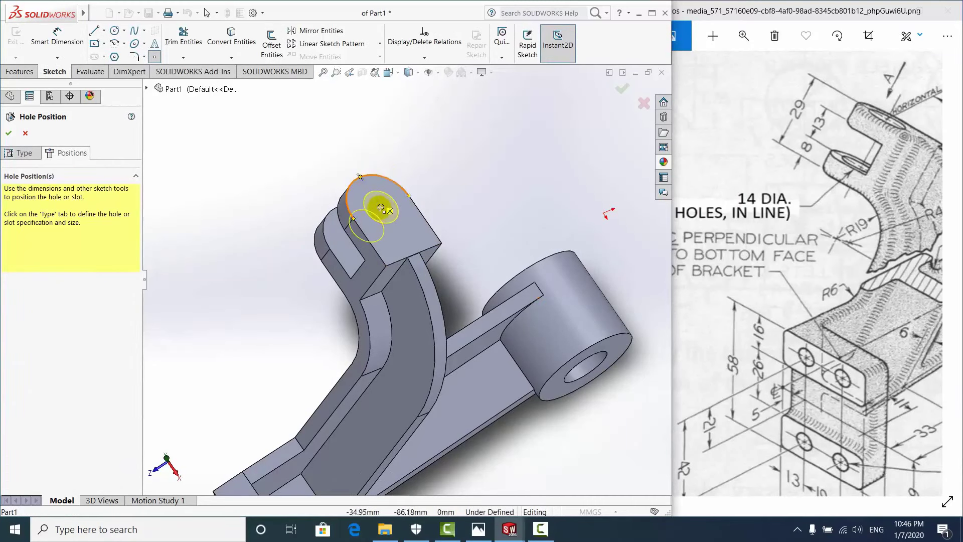
left_click(9, 133)
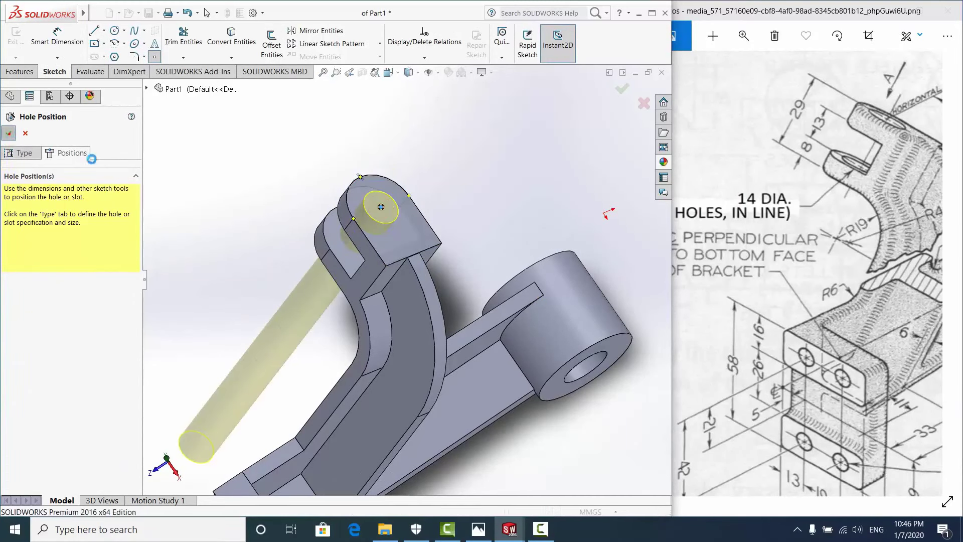
mouse_move(351, 242)
middle_mouse_down()
mouse_move(472, 285)
mouse_move(290, 260)
mouse_move(231, 305)
mouse_move(400, 236)
mouse_move(443, 407)
mouse_move(400, 286)
mouse_move(408, 333)
mouse_move(548, 402)
mouse_move(362, 368)
mouse_move(393, 393)
mouse_move(583, 295)
mouse_move(467, 316)
mouse_move(530, 326)
middle_mouse_up()
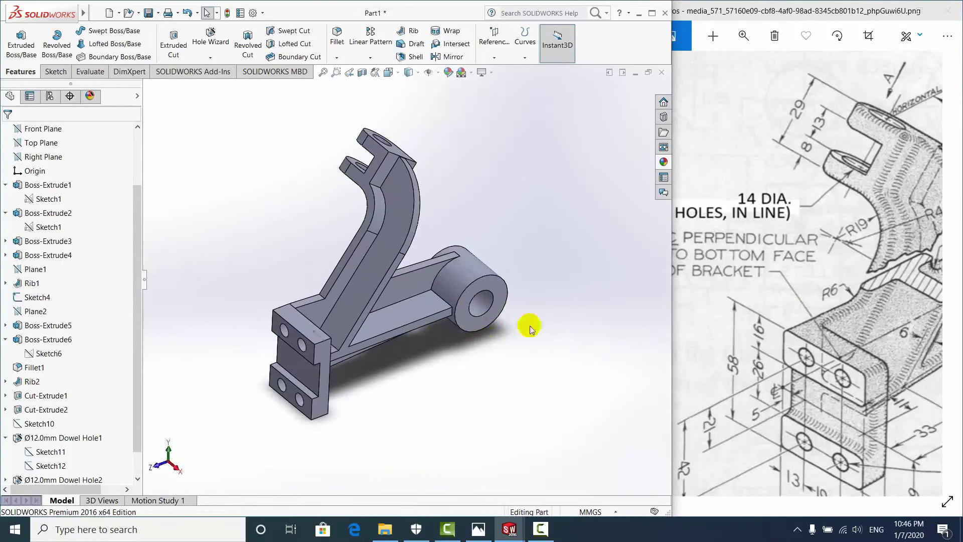
Zoom the reference drawing into the ribbed bracket detail with the FILLETS & ROUNDS R2 note
left_click(871, 279)
scroll(796, 268, "down", 1)
scroll(801, 263, "down", 3)
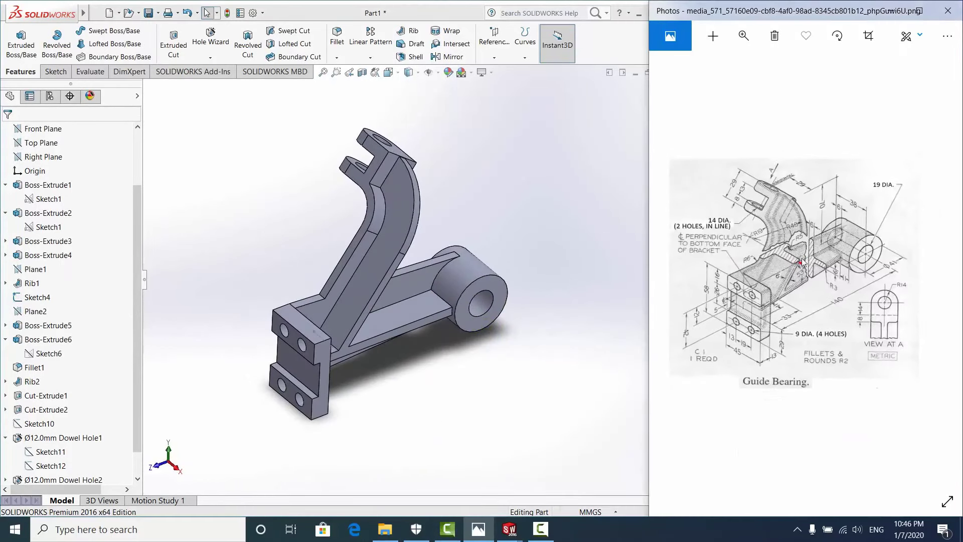
scroll(801, 263, "up", 3)
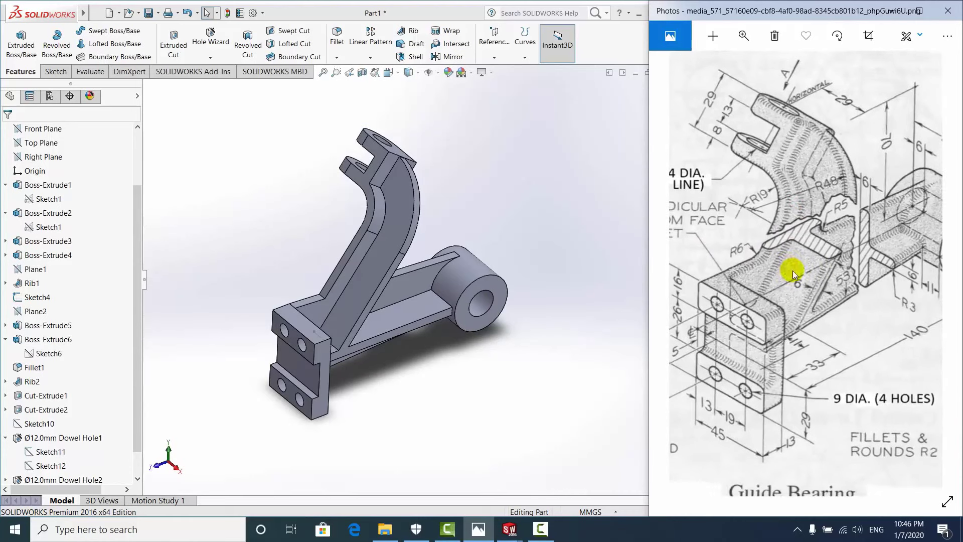
left_click_drag(775, 253, 769, 282)
left_click(292, 266)
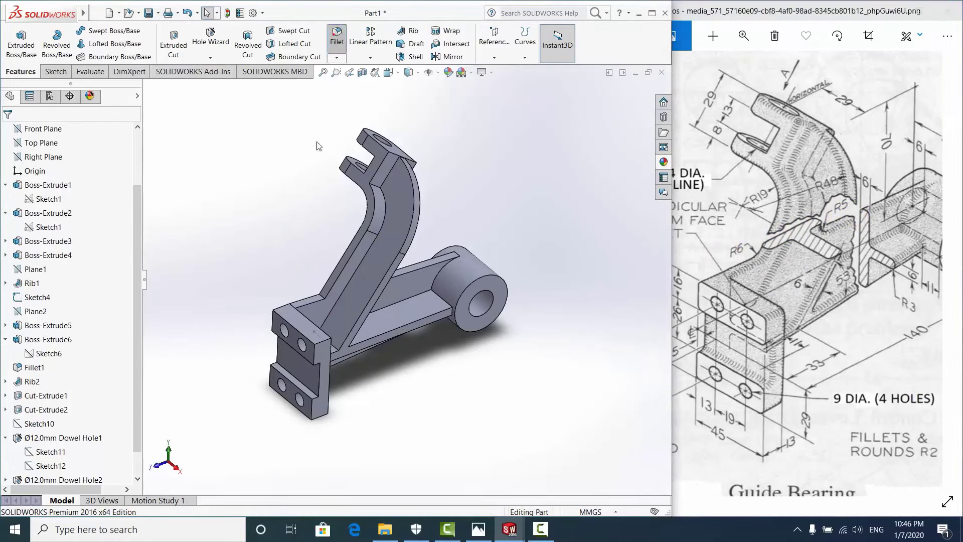
scroll(320, 303, "down", 2)
Round a rib edge with a 6 mm constant-size fillet
scroll(332, 288, "down", 3)
scroll(330, 293, "down", 3)
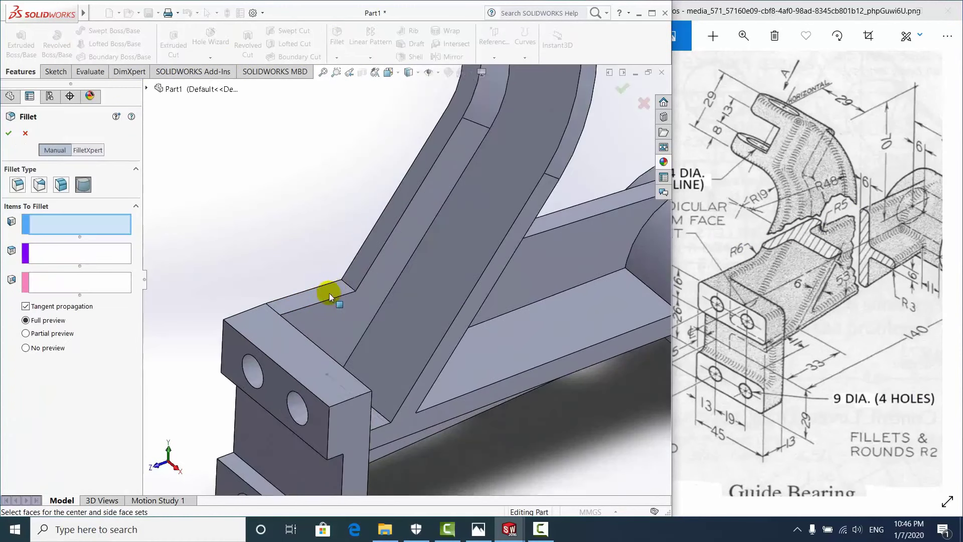
scroll(315, 296, "down", 1)
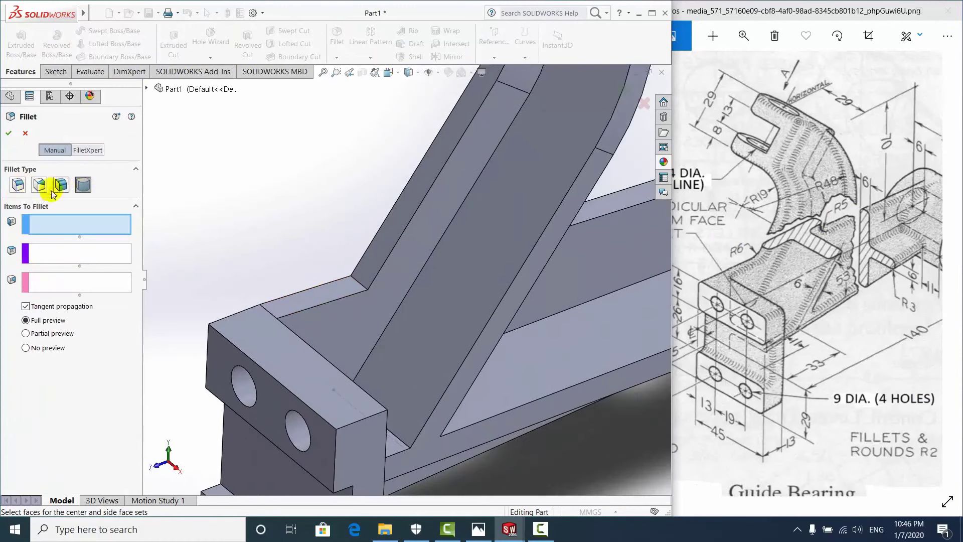
left_click(17, 186)
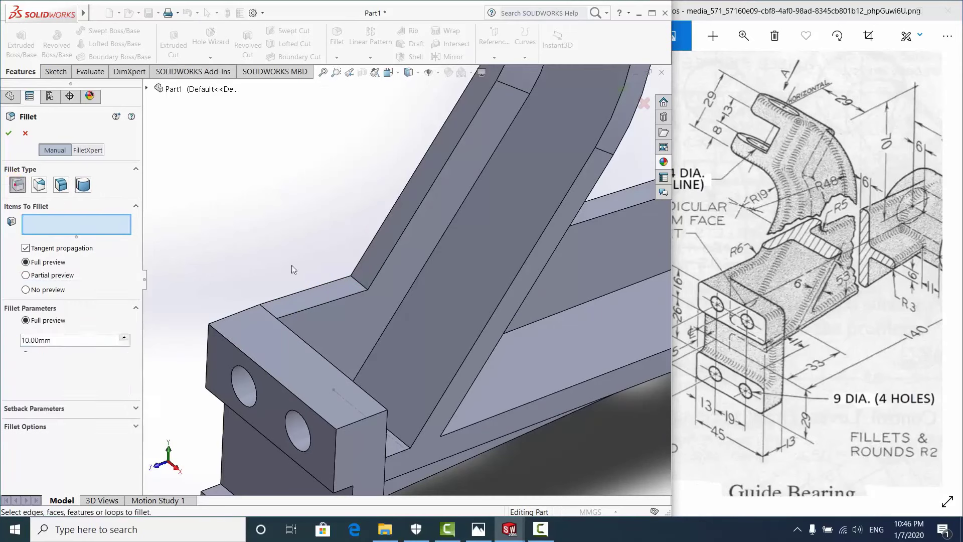
left_click(357, 284)
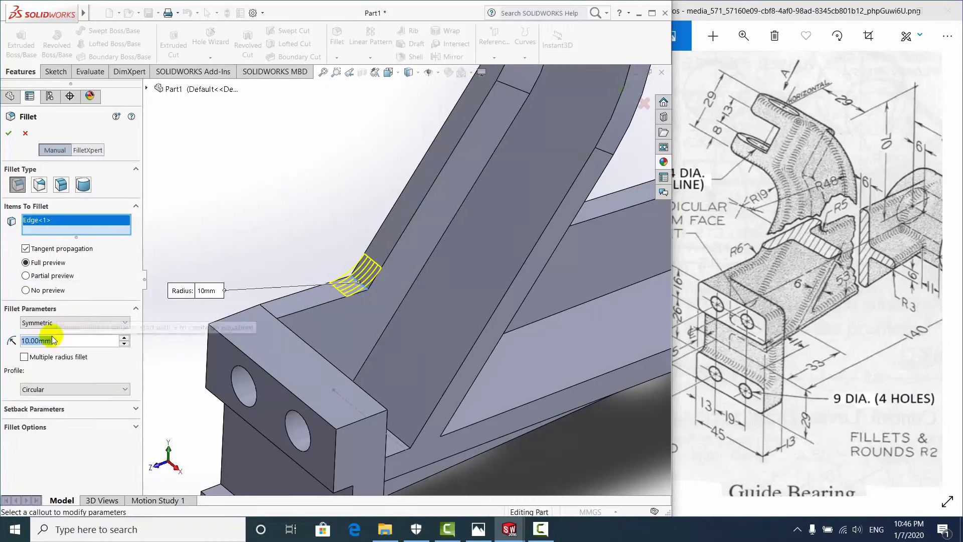
type("6")
left_click(101, 275)
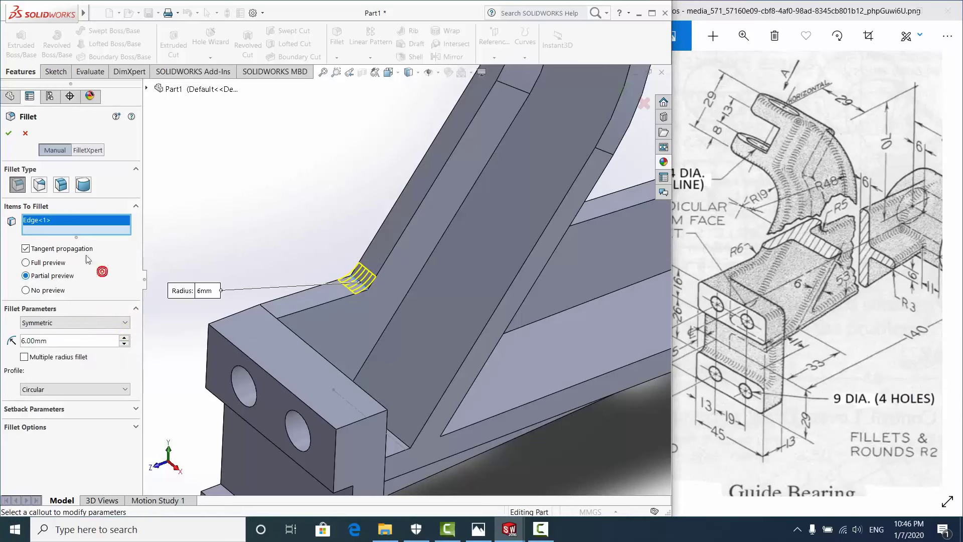
left_click(9, 134)
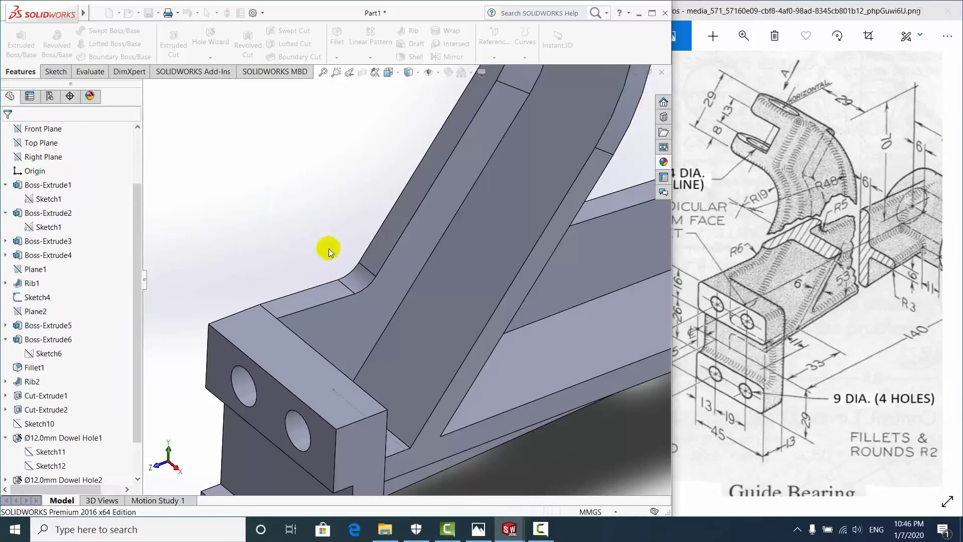
middle_click_drag(418, 272, 346, 270)
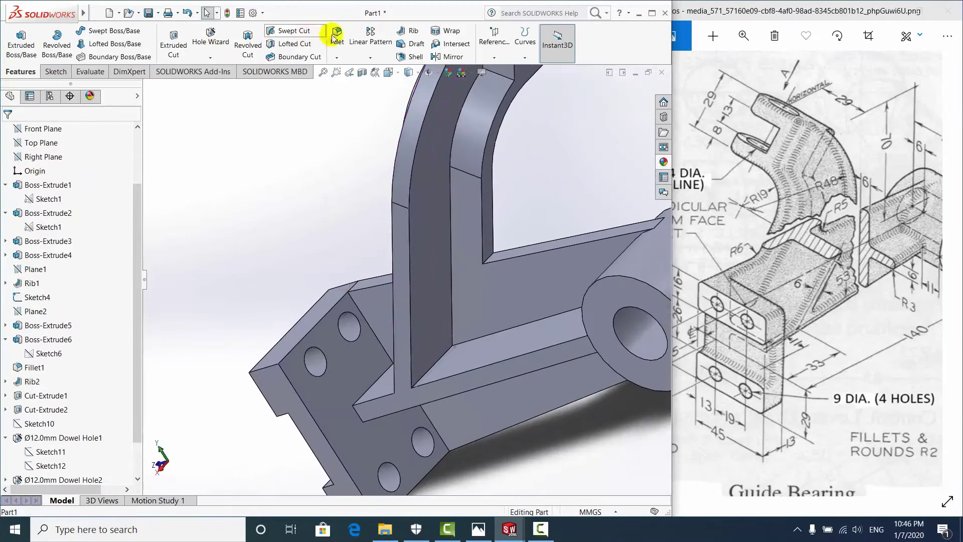
Add a 5 mm fillet on the inner corner edge where the arm meets the plate
left_click(337, 34)
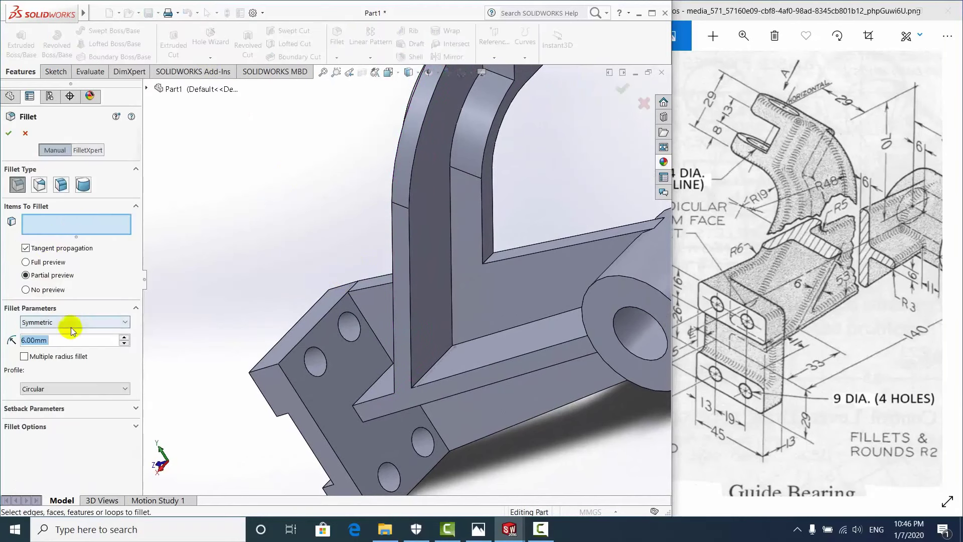
type("5")
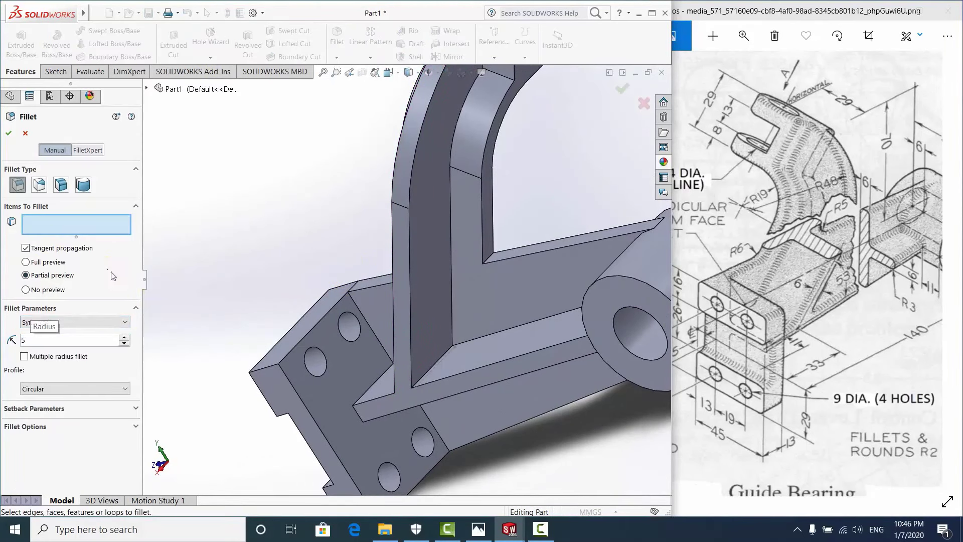
scroll(478, 255, "down", 3)
left_click(479, 257)
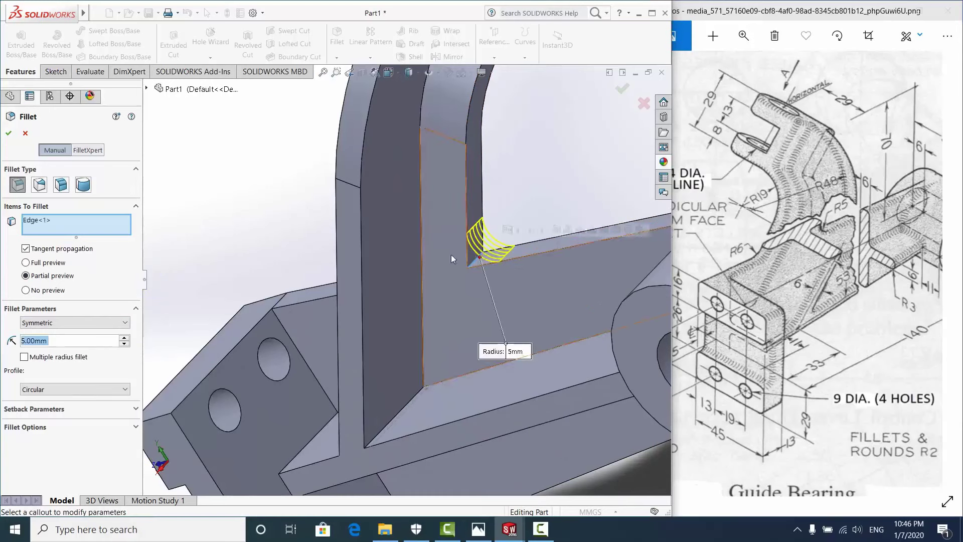
mouse_move(452, 256)
middle_mouse_down()
mouse_move(418, 304)
mouse_move(359, 277)
middle_mouse_up()
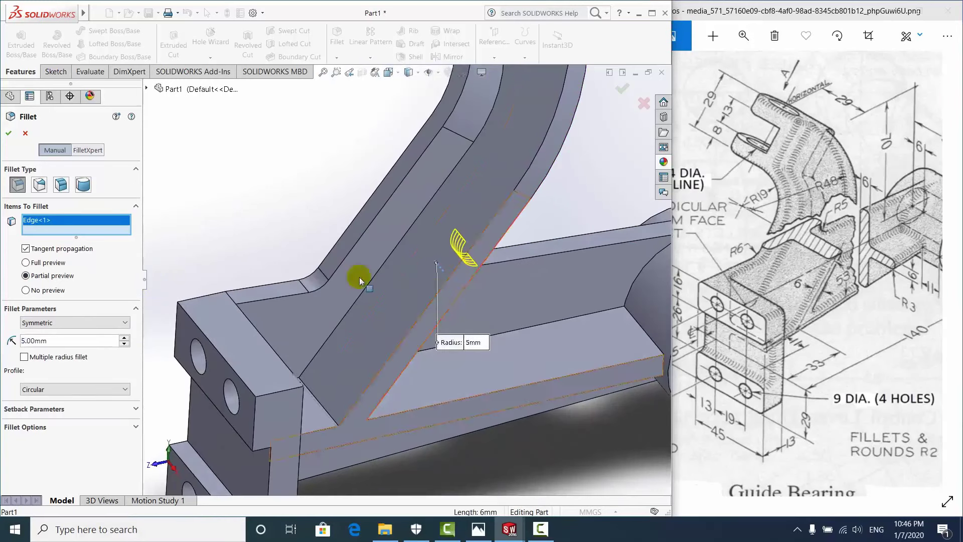
left_click(9, 134)
scroll(392, 272, "up", 5)
mouse_move(351, 276)
middle_mouse_down()
mouse_move(334, 258)
mouse_move(361, 304)
mouse_move(395, 287)
middle_mouse_up()
Compare the rib edges with the drawing's FILLETS & ROUNDS R2 note, then rotate toward the clevis end
left_click(807, 301)
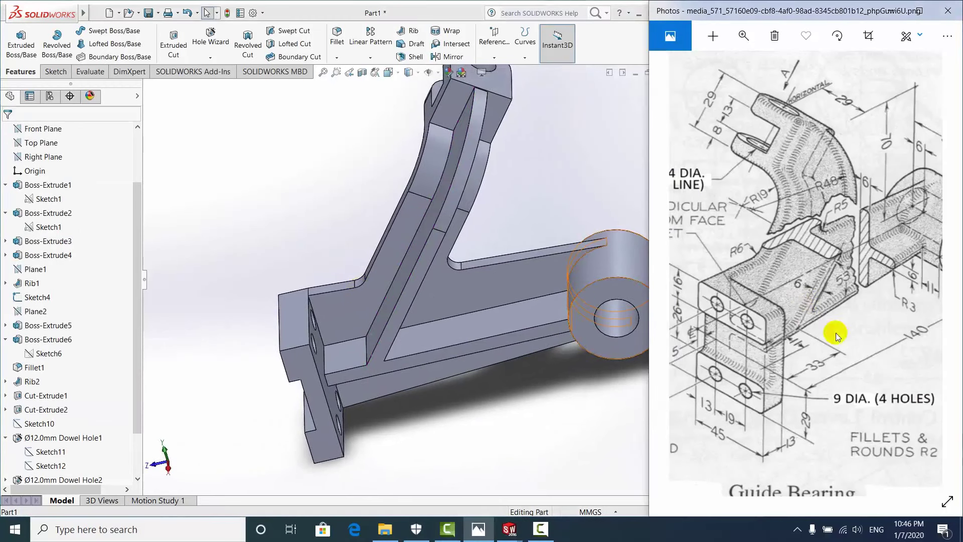
mouse_move(835, 412)
left_mouse_down()
mouse_move(772, 375)
mouse_move(794, 435)
mouse_move(827, 342)
mouse_move(851, 390)
mouse_move(849, 372)
left_mouse_up()
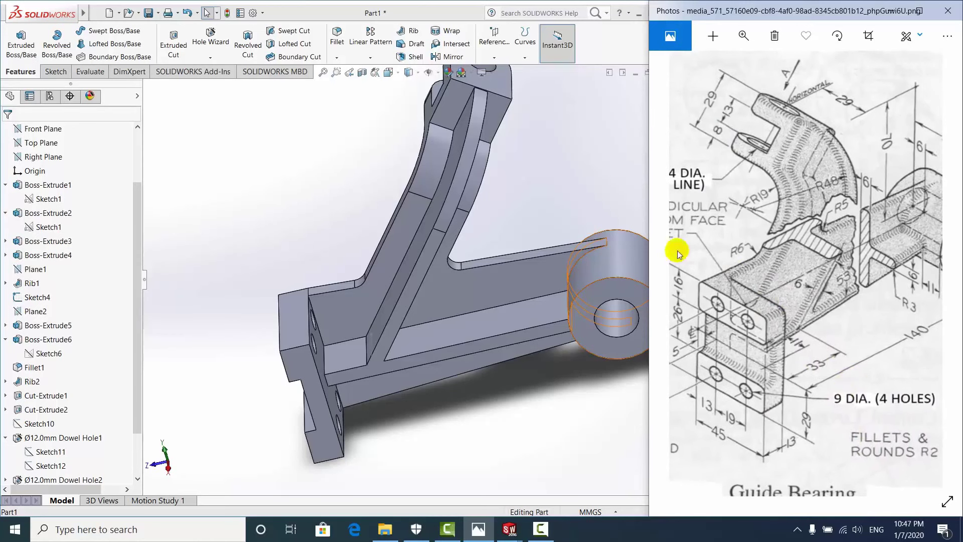
left_click(293, 227)
scroll(297, 230, "up", 3)
scroll(386, 289, "down", 10)
scroll(396, 281, "up", 2)
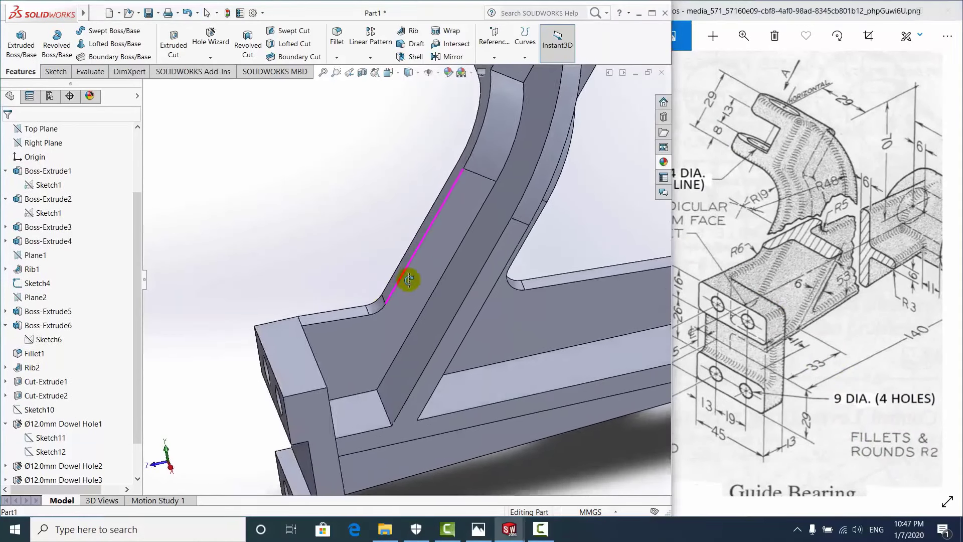
scroll(409, 256, "up", 4)
scroll(437, 196, "down", 3)
scroll(401, 188, "down", 1)
scroll(407, 198, "up", 2)
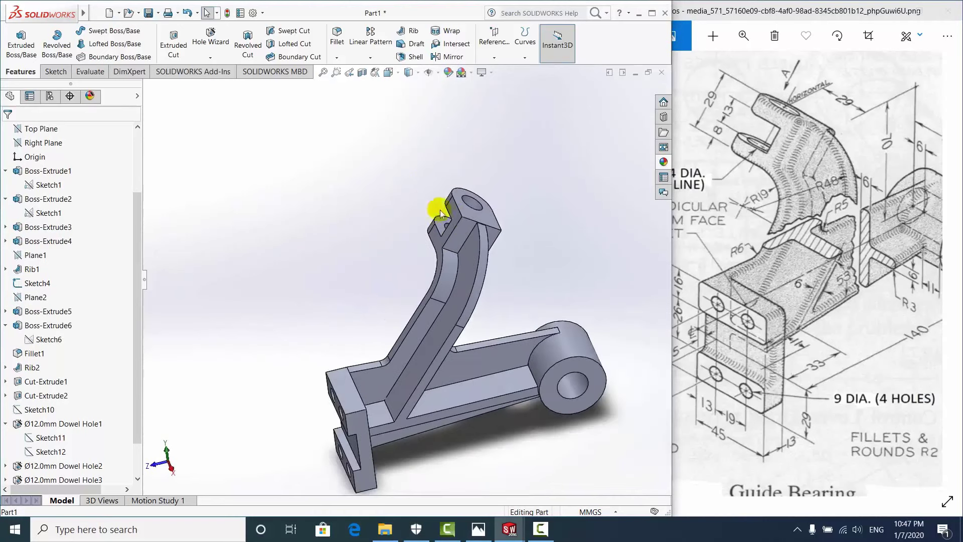
middle_click_drag(441, 209, 437, 211)
scroll(486, 258, "down", 2)
middle_click_drag(486, 258, 458, 264)
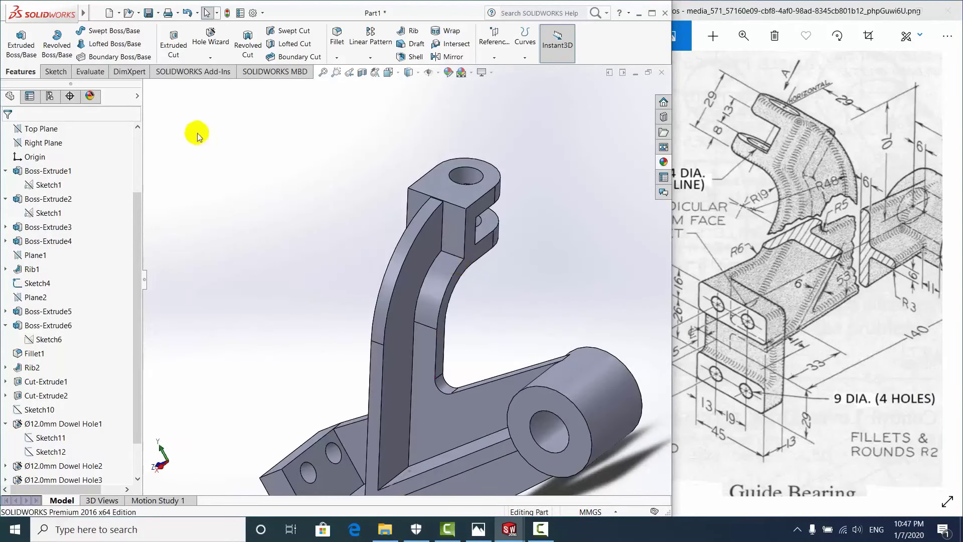
Start a 2 mm fillet on both curved arm edges
left_click(337, 38)
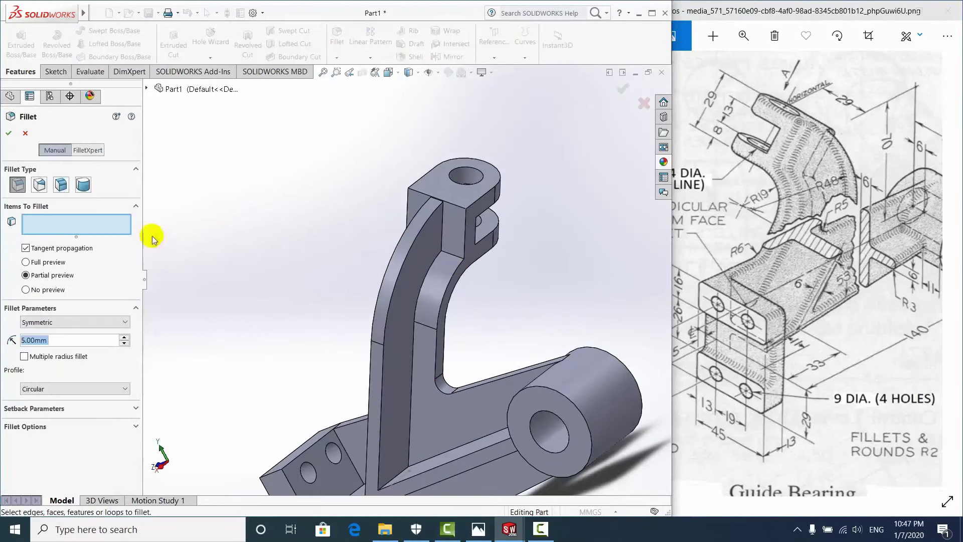
type("2")
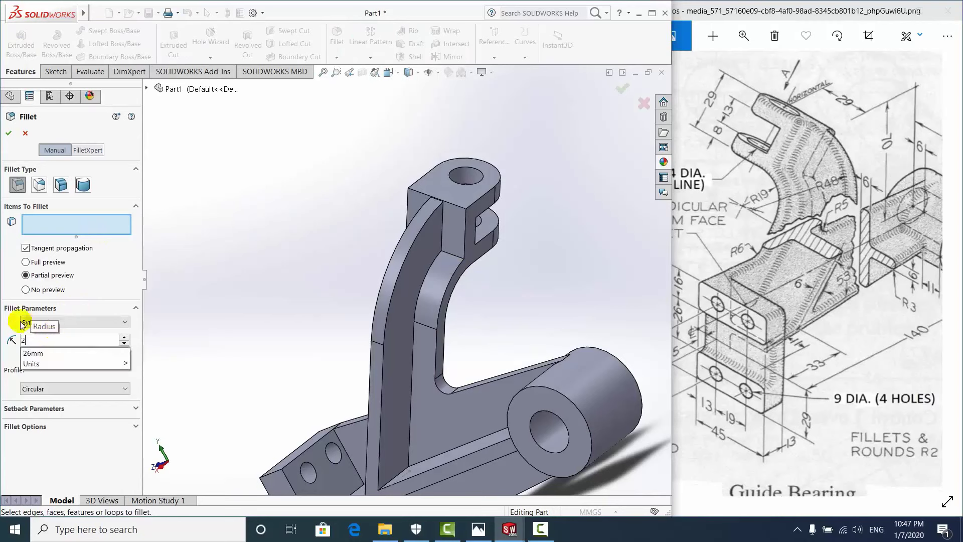
scroll(418, 293, "down", 2)
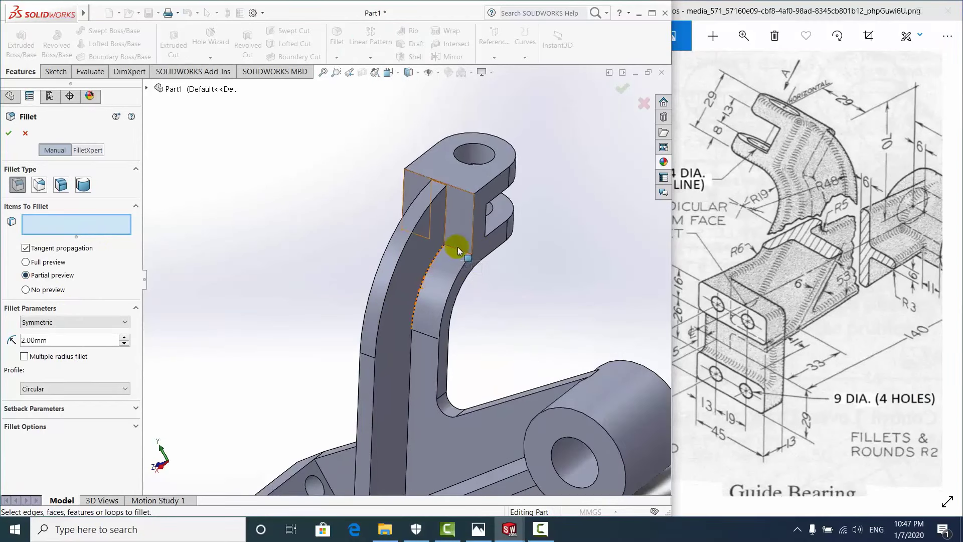
left_click(459, 249)
middle_click_drag(408, 270, 357, 229)
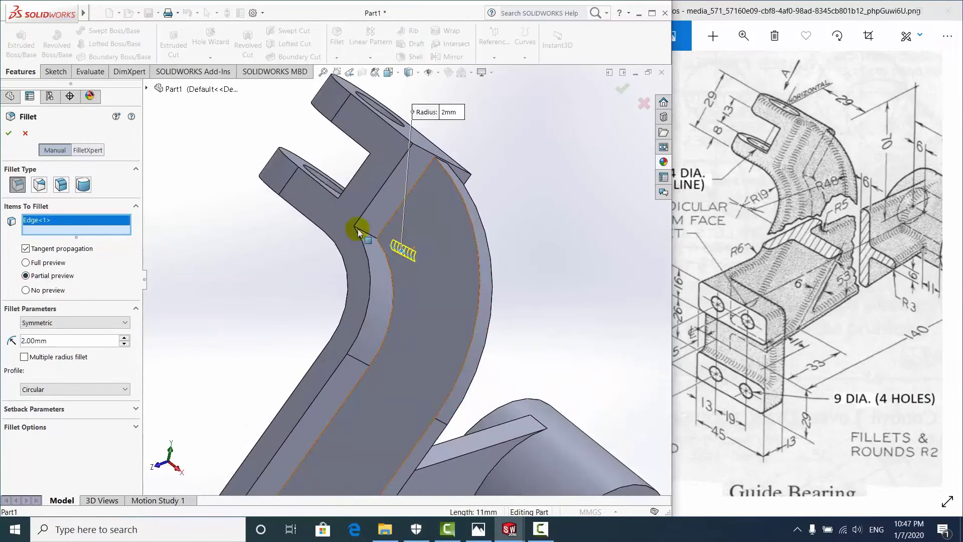
left_click(366, 231)
scroll(365, 231, "up", 3)
scroll(433, 420, "down", 3)
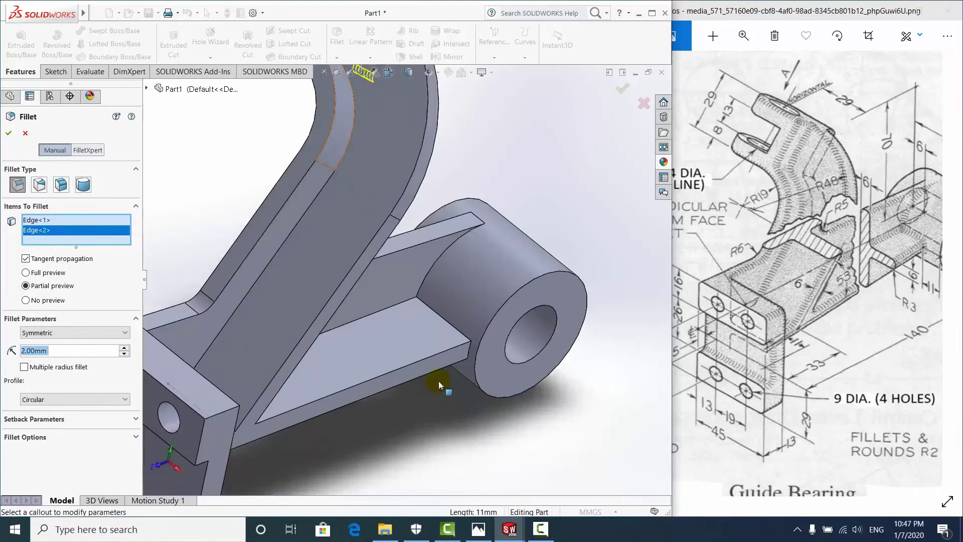
scroll(439, 381, "up", 1)
scroll(444, 323, "down", 2)
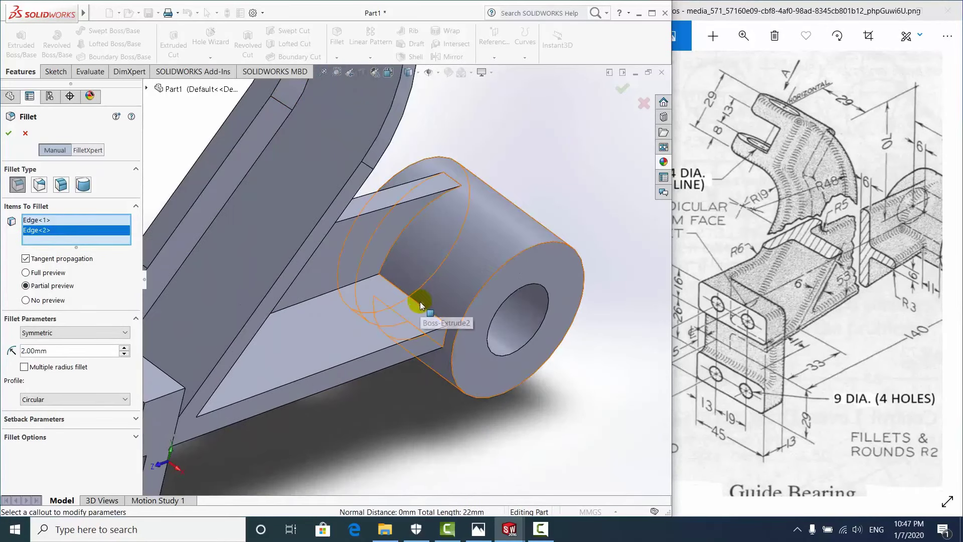
Add the rib edge and slot edge beside the boss, and turn on full preview
left_click(418, 305)
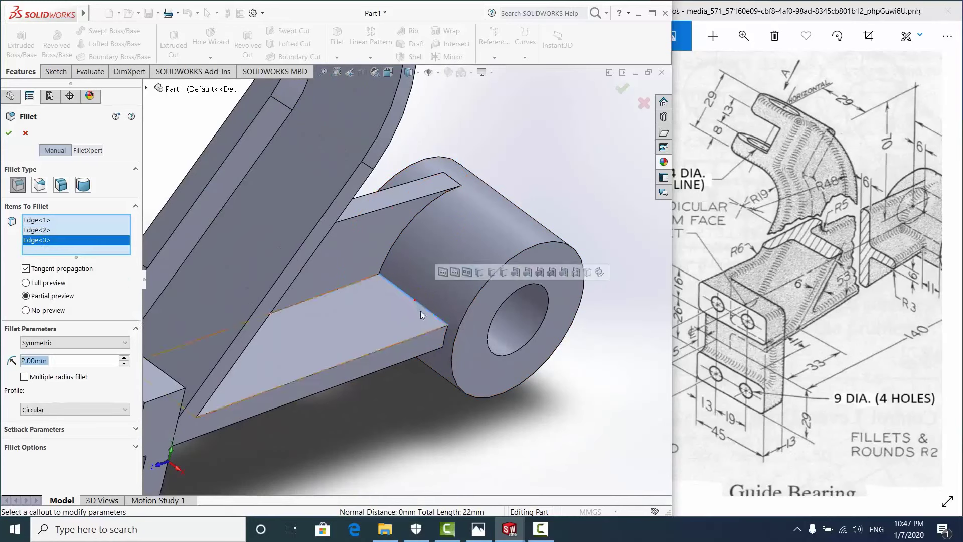
scroll(429, 315, "up", 1)
scroll(429, 315, "down", 1)
middle_click_drag(430, 256, 419, 354)
scroll(422, 341, "down", 1)
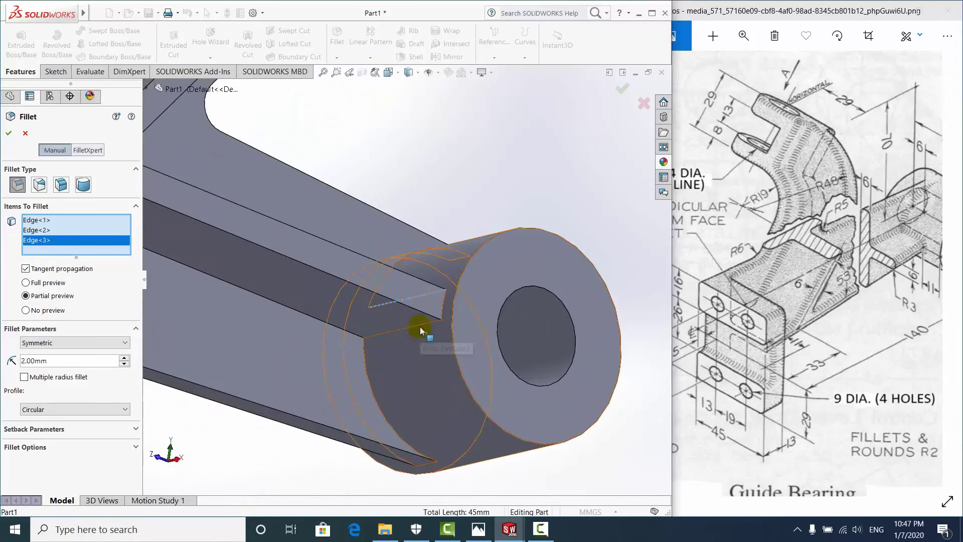
scroll(420, 326, "down", 1)
left_click(420, 324)
scroll(438, 324, "down", 2)
scroll(444, 306, "down", 1)
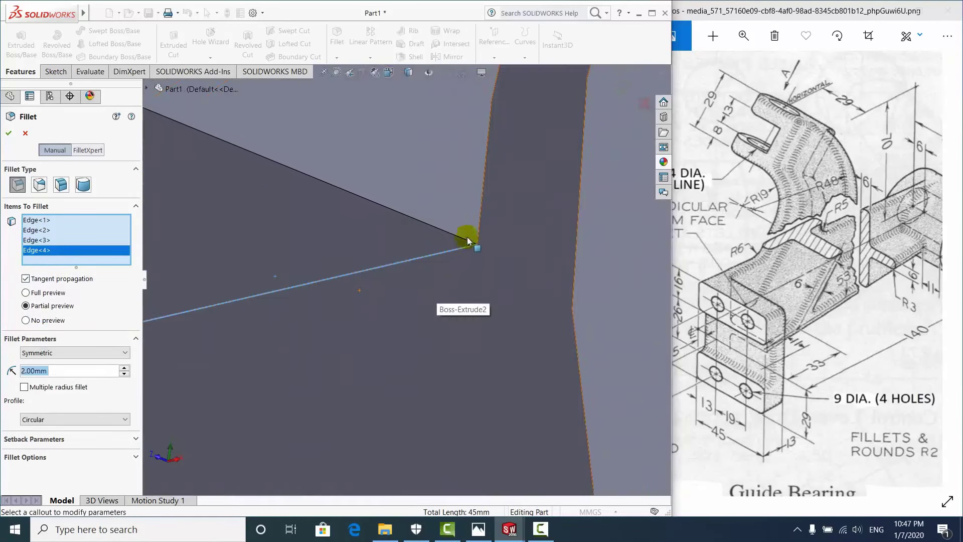
scroll(498, 287, "up", 5)
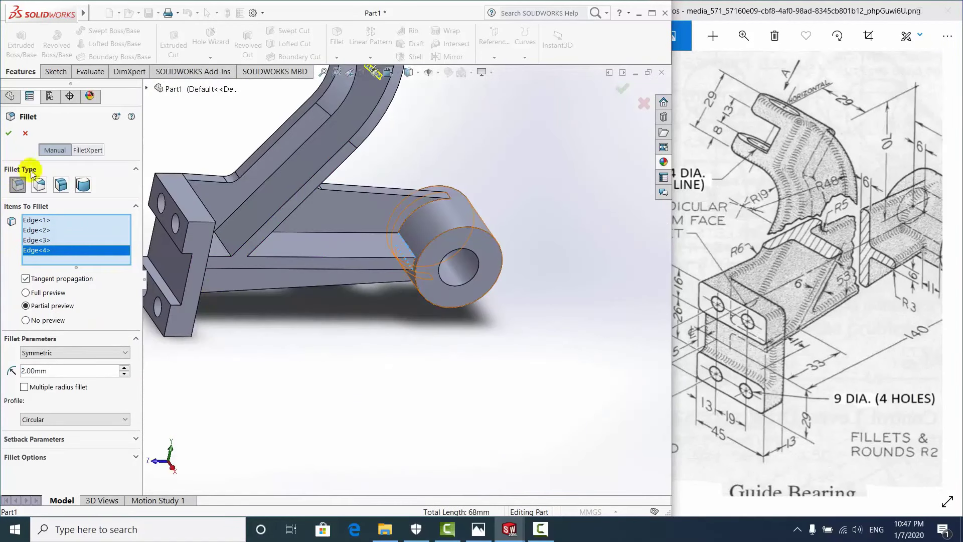
left_click(26, 292)
scroll(369, 248, "up", 5)
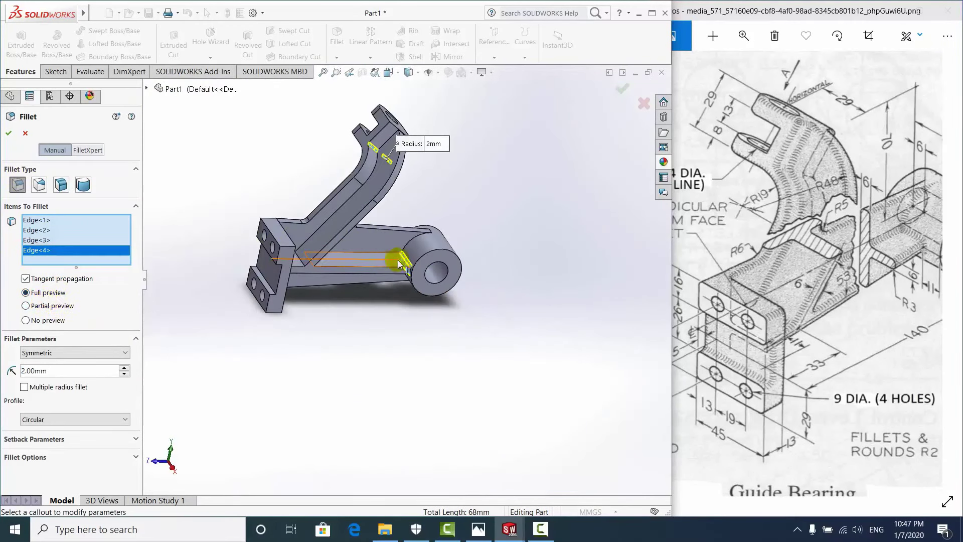
Add two more rib edges, including the one at the base
mouse_move(400, 265)
middle_mouse_down()
mouse_move(327, 280)
mouse_move(322, 247)
mouse_move(372, 273)
middle_mouse_up()
scroll(217, 290, "down", 5)
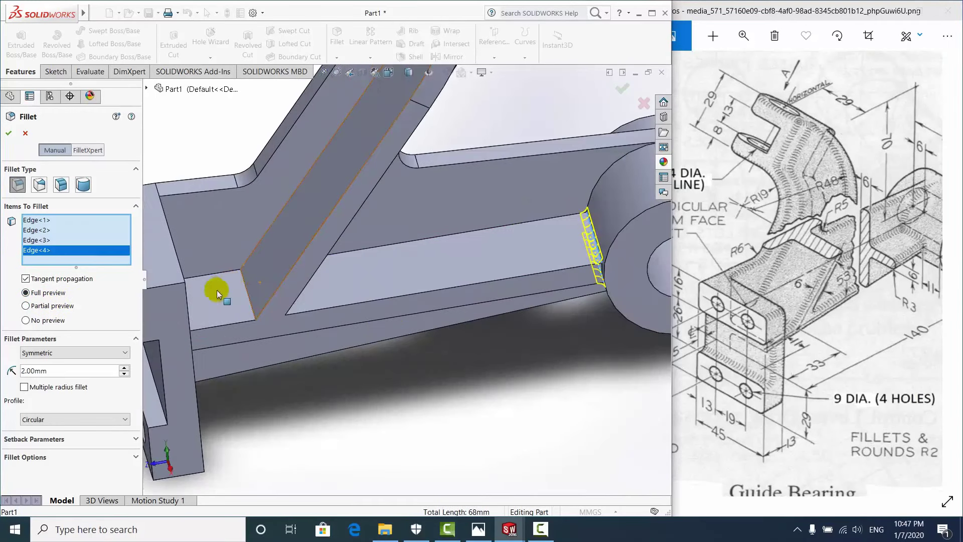
left_click(245, 288)
scroll(259, 295, "up", 3)
scroll(409, 269, "down", 2)
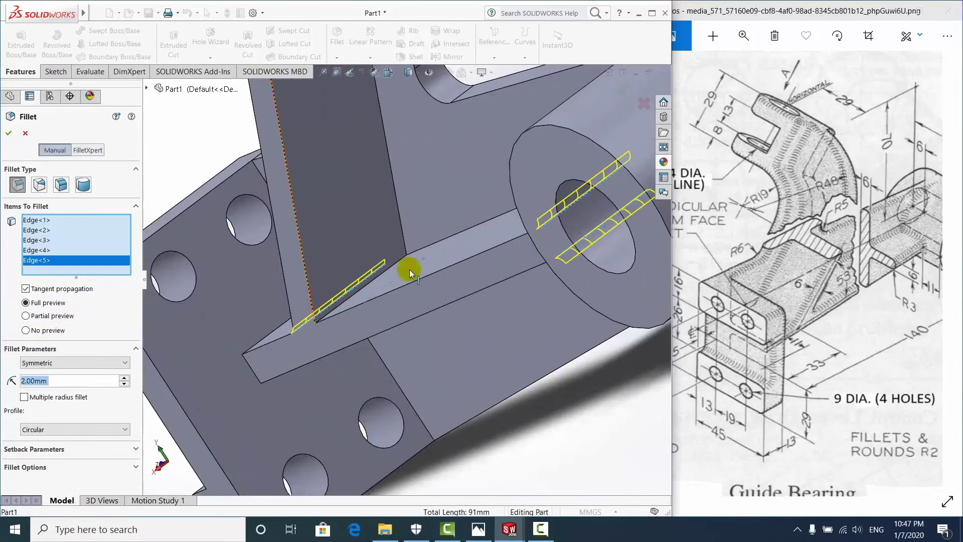
left_click(399, 260)
mouse_move(399, 260)
middle_mouse_down()
mouse_move(462, 279)
mouse_move(499, 265)
middle_mouse_up()
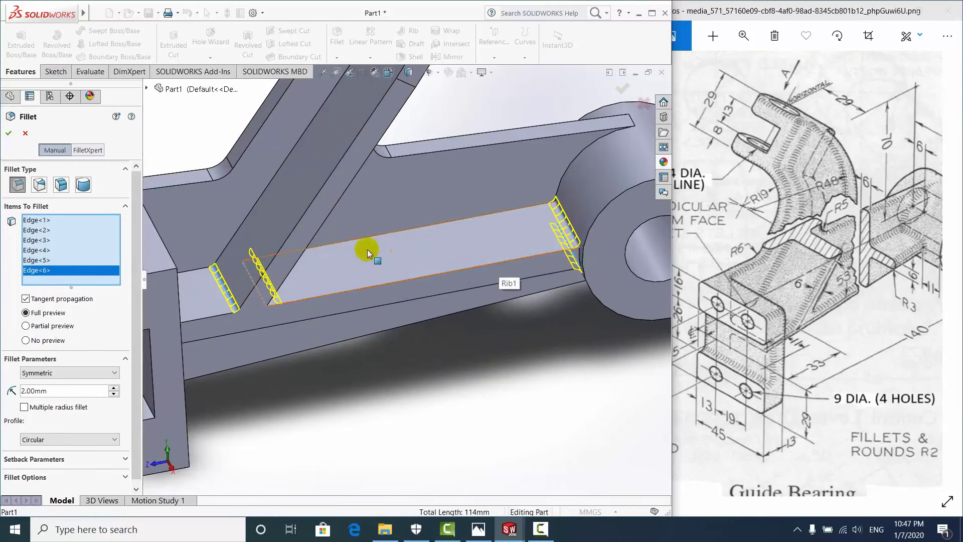
middle_click_drag(350, 263, 344, 219)
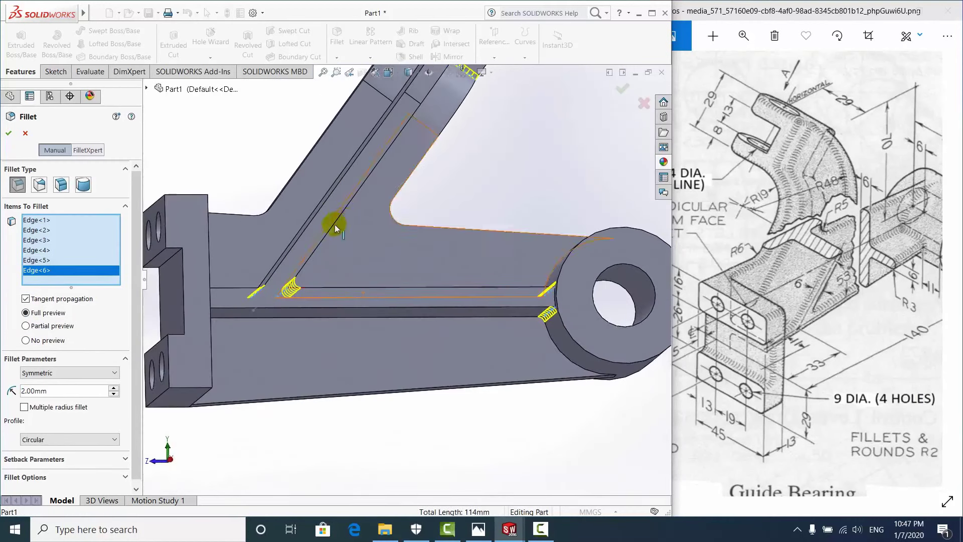
middle_click_drag(288, 257, 288, 312)
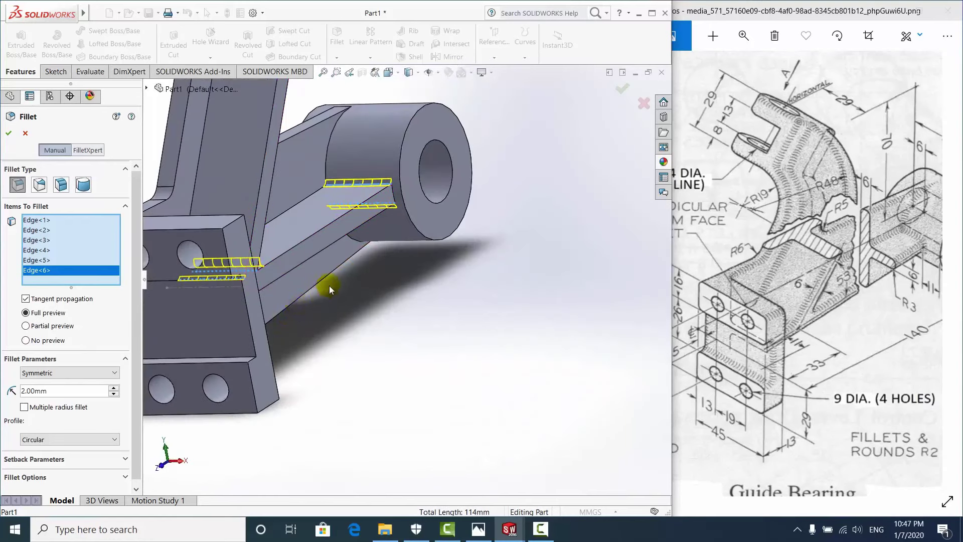
Add the lower mounting block edge and the edge inside the block's slot
scroll(236, 384, "down", 3)
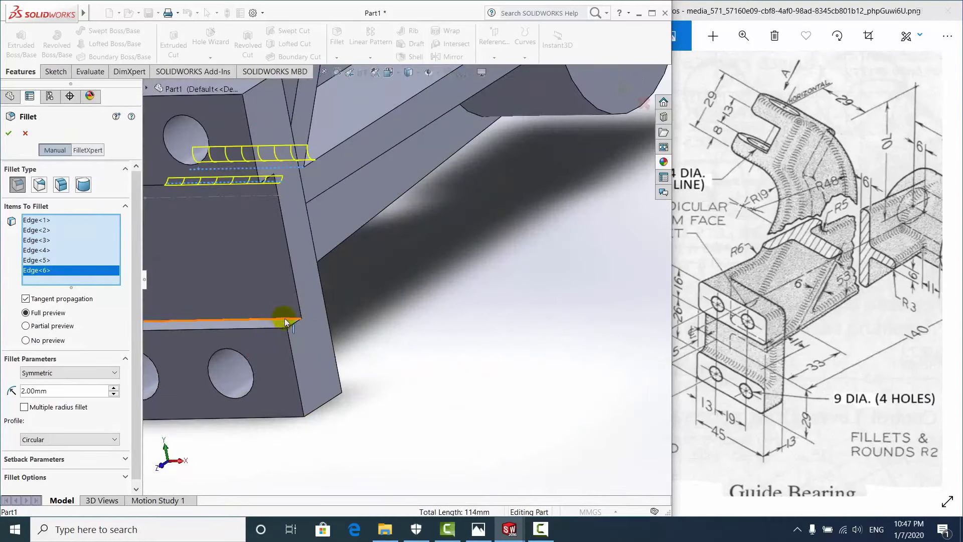
left_click(284, 322)
scroll(276, 294, "up", 3)
middle_click_drag(281, 276, 286, 208)
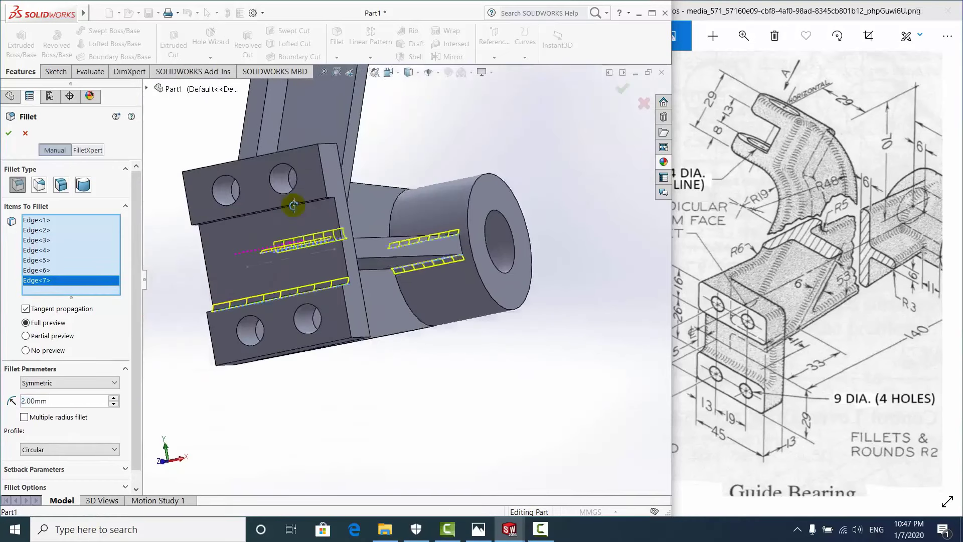
scroll(299, 190, "down", 4)
left_click(322, 225)
scroll(339, 258, "up", 5)
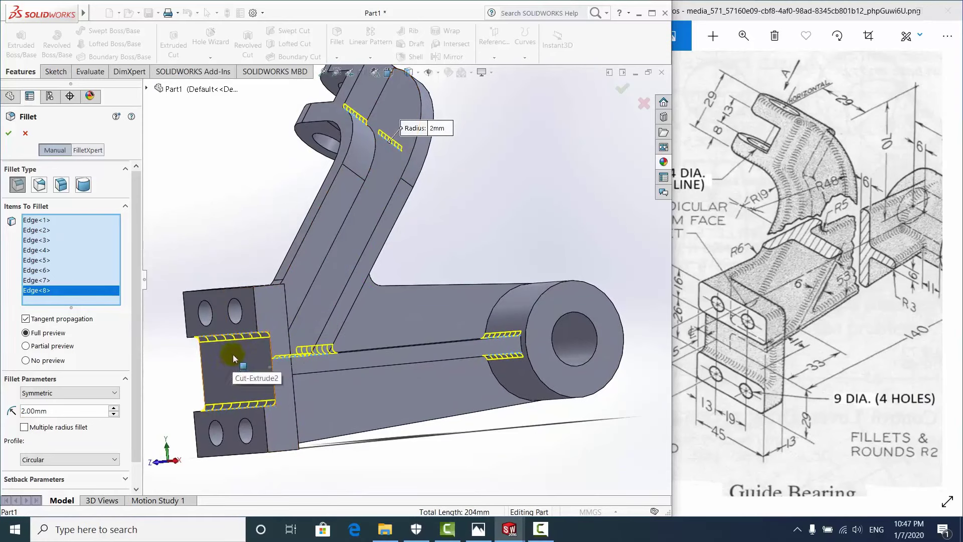
scroll(246, 362, "up", 3)
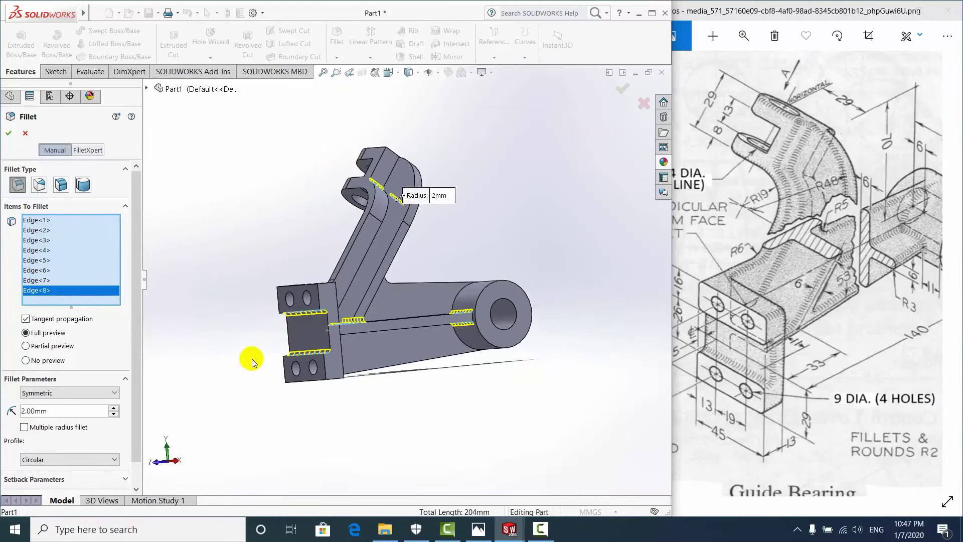
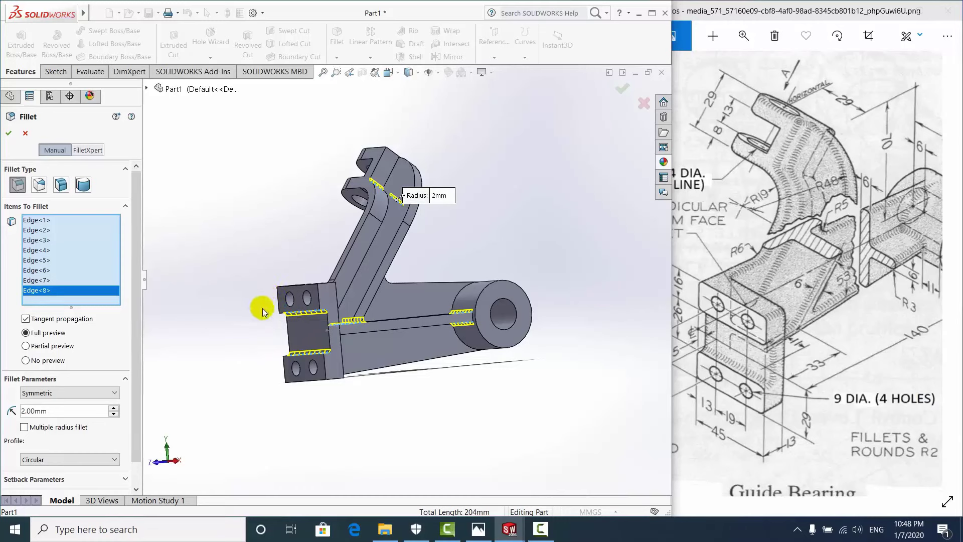
Remove the stray Face<1> from the fillet's selected items
scroll(345, 301, "down", 3)
scroll(348, 321, "down", 3)
mouse_move(348, 321)
middle_mouse_down()
mouse_move(396, 353)
mouse_move(366, 379)
middle_mouse_up()
scroll(383, 323, "down", 3)
scroll(254, 221, "down", 3)
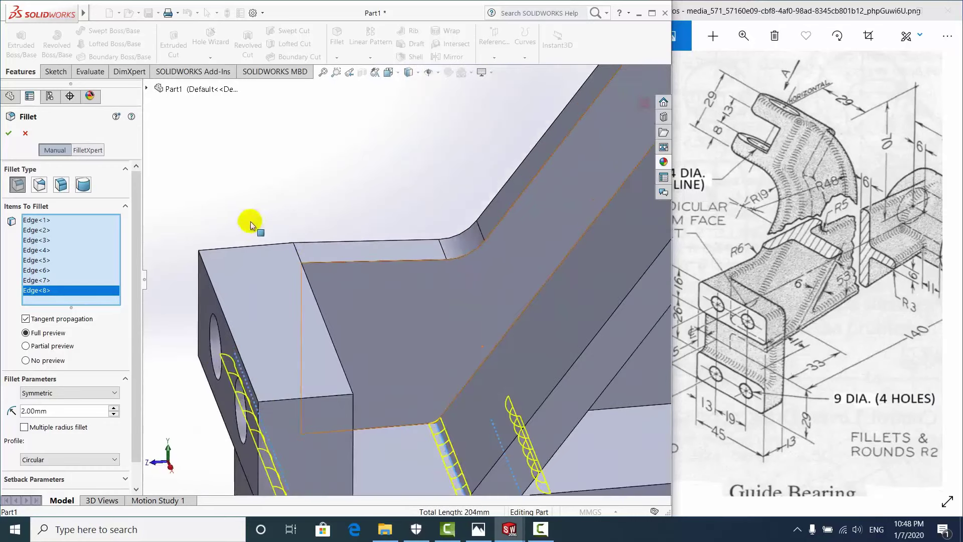
scroll(312, 257, "down", 3)
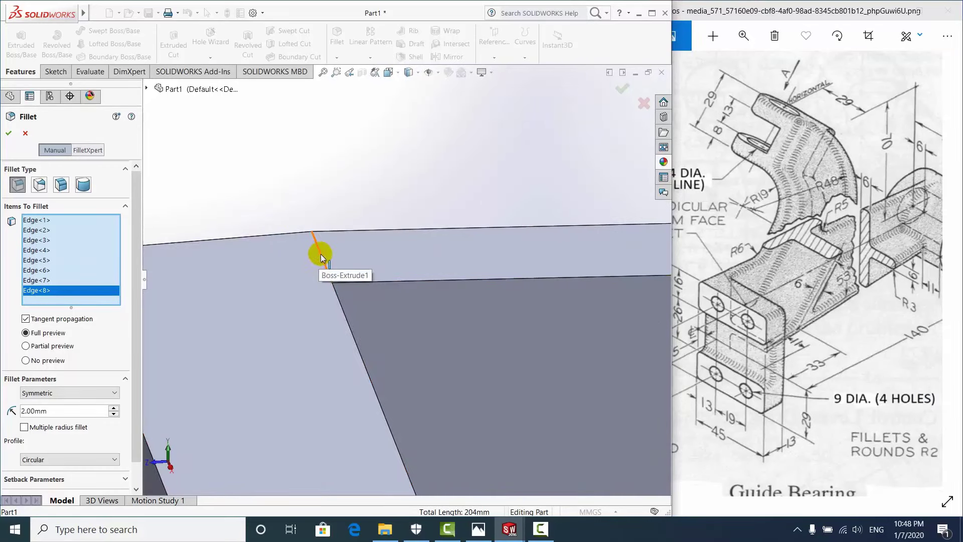
left_click(324, 255)
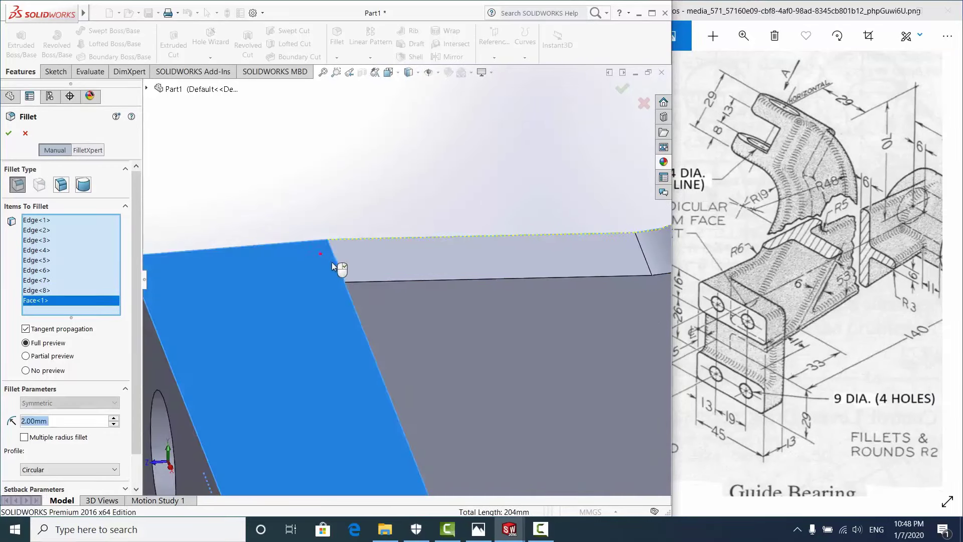
right_click(43, 300)
left_click(68, 320)
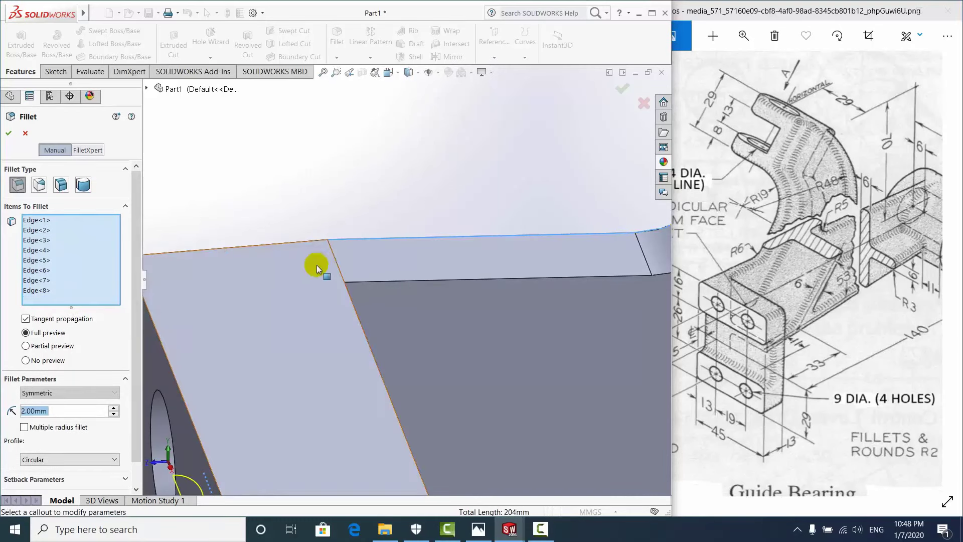
Remove the extra Edge<9>, then apply the 2 mm fillet to the remaining eight edges
left_click(330, 249)
mouse_move(333, 233)
middle_mouse_down()
mouse_move(360, 288)
mouse_move(421, 272)
mouse_move(433, 403)
middle_mouse_up()
middle_click_drag(431, 350, 423, 452)
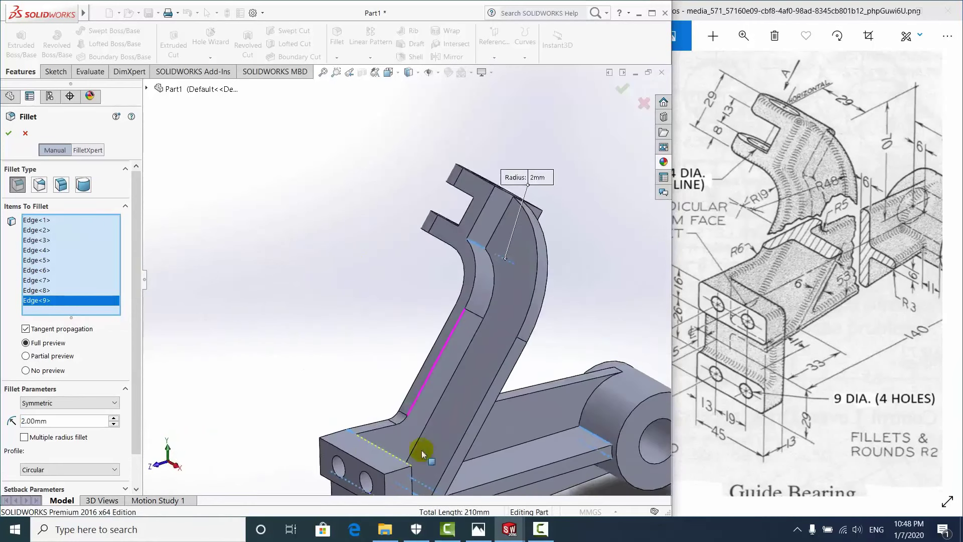
scroll(336, 396, "down", 5)
scroll(339, 368, "down", 3)
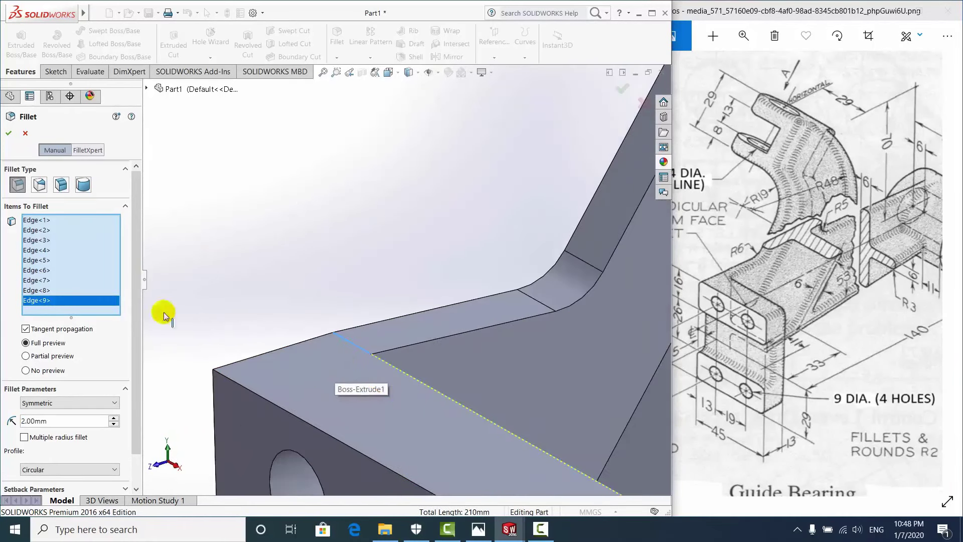
right_click(54, 297)
left_click(78, 317)
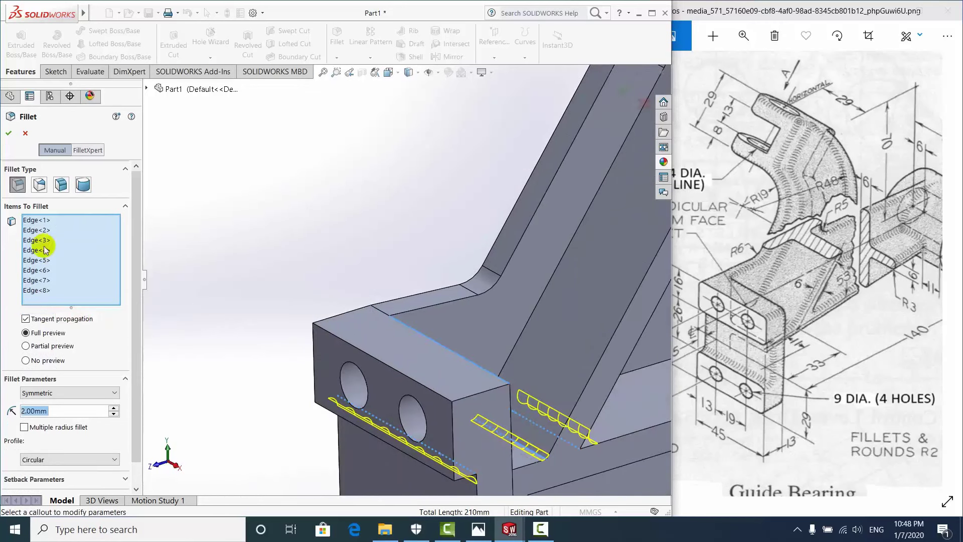
left_click(9, 133)
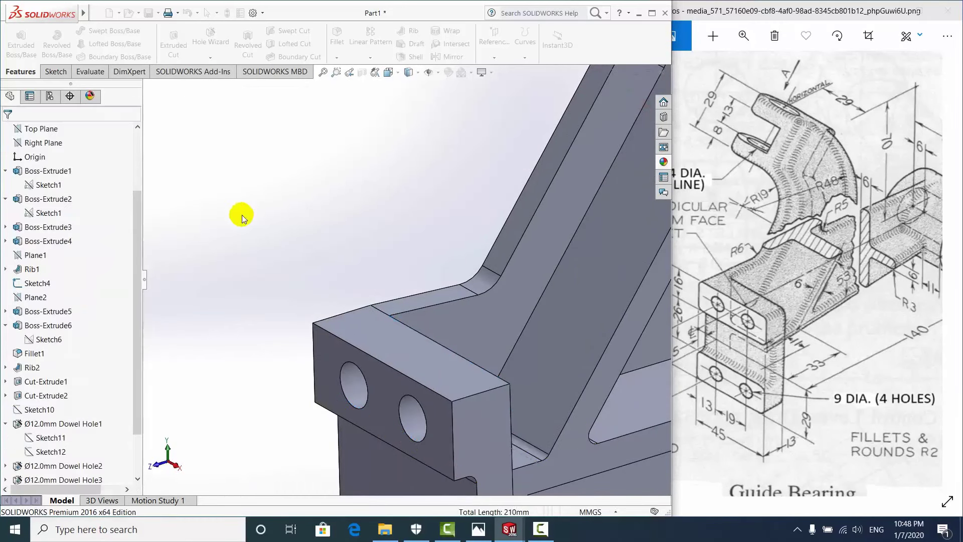
Select the inner edge where the rib meets the lower arm for a 2 mm fillet
mouse_move(244, 245)
middle_mouse_down()
mouse_move(461, 332)
mouse_move(484, 358)
mouse_move(469, 370)
middle_mouse_up()
scroll(478, 297, "up", 3)
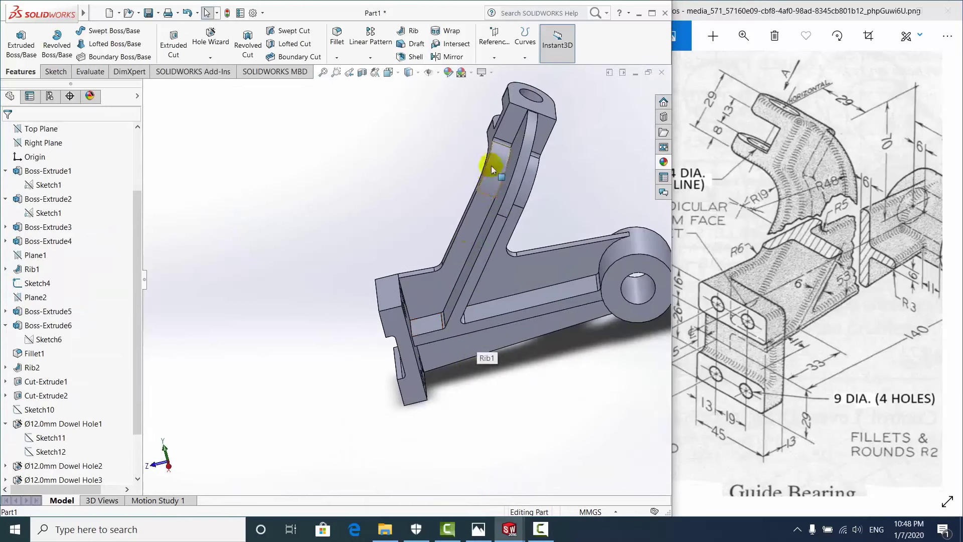
scroll(491, 165, "down", 2)
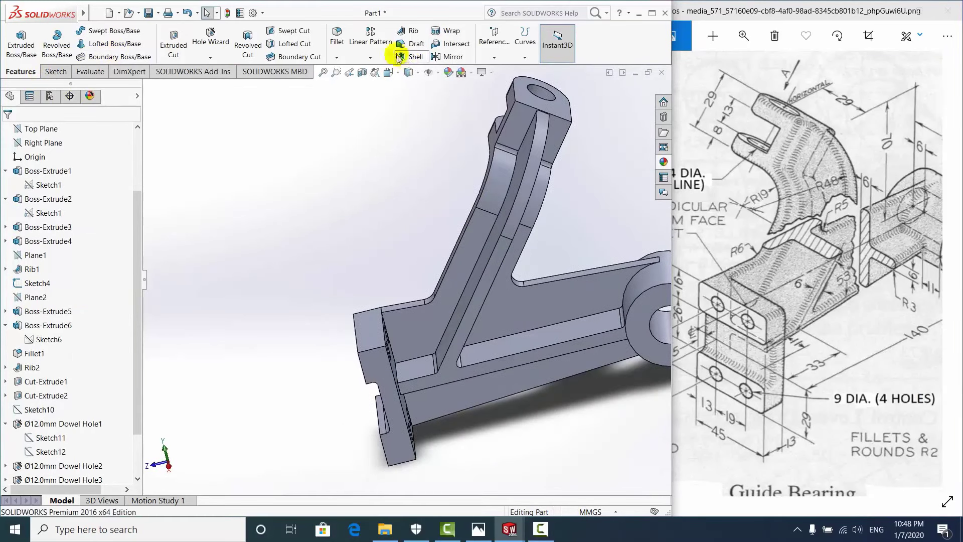
left_click(335, 43)
scroll(505, 290, "down", 1)
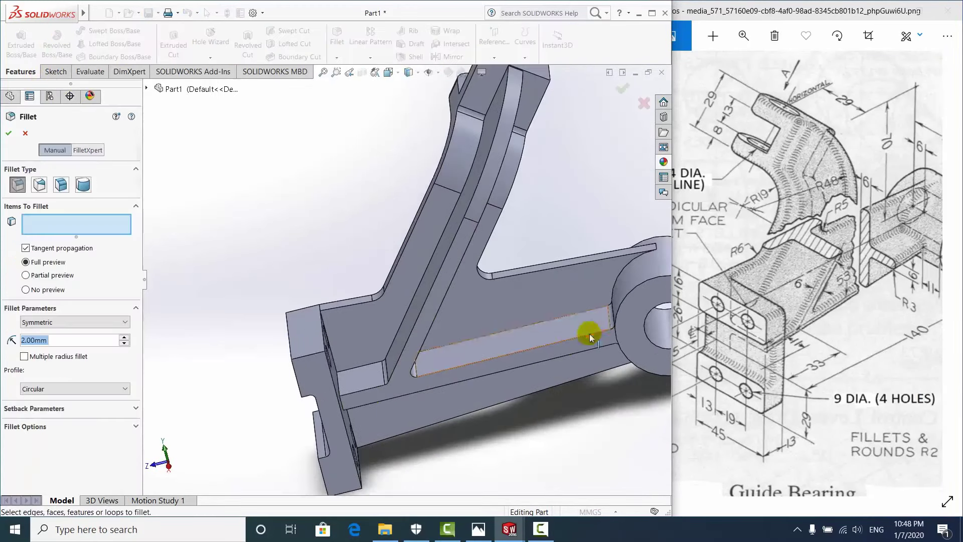
middle_click_drag(589, 333, 587, 322)
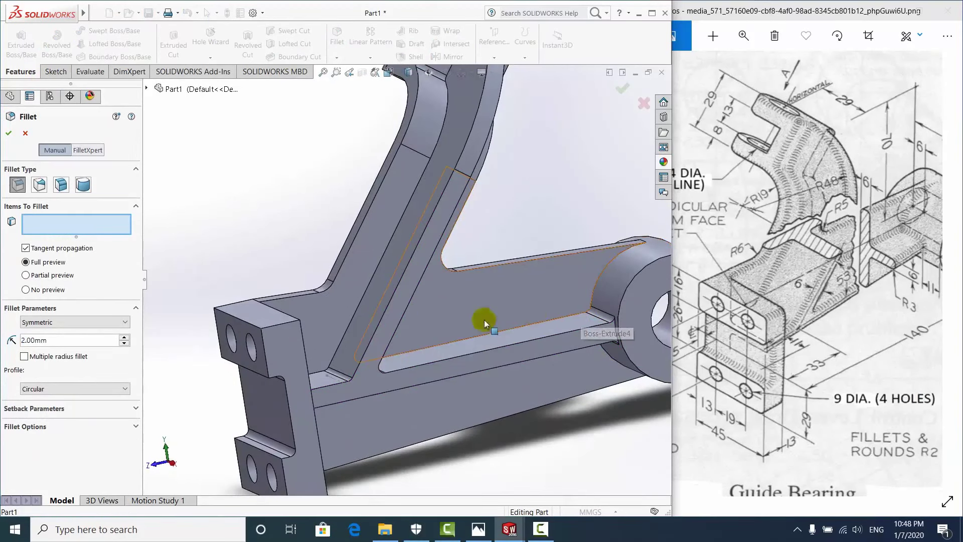
left_click(517, 326)
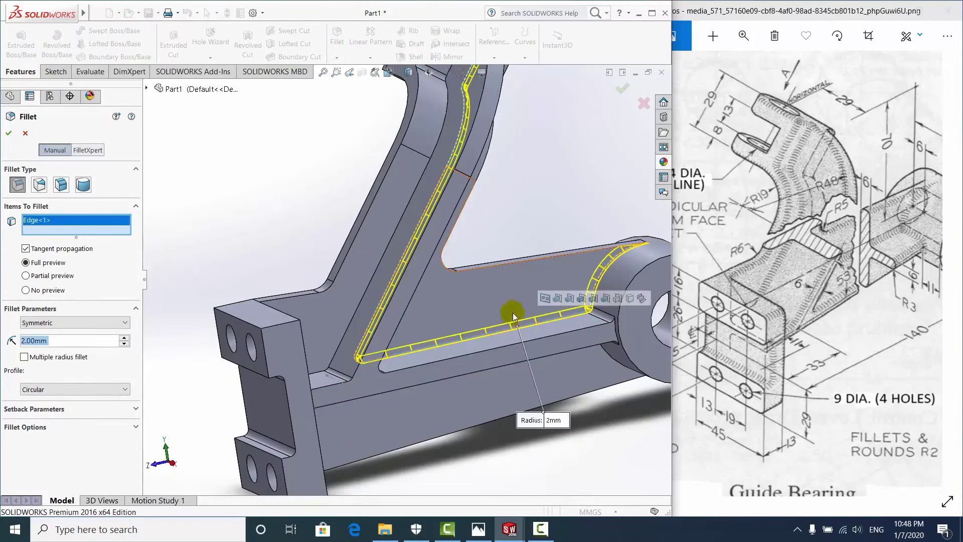
middle_click_drag(514, 316, 596, 300)
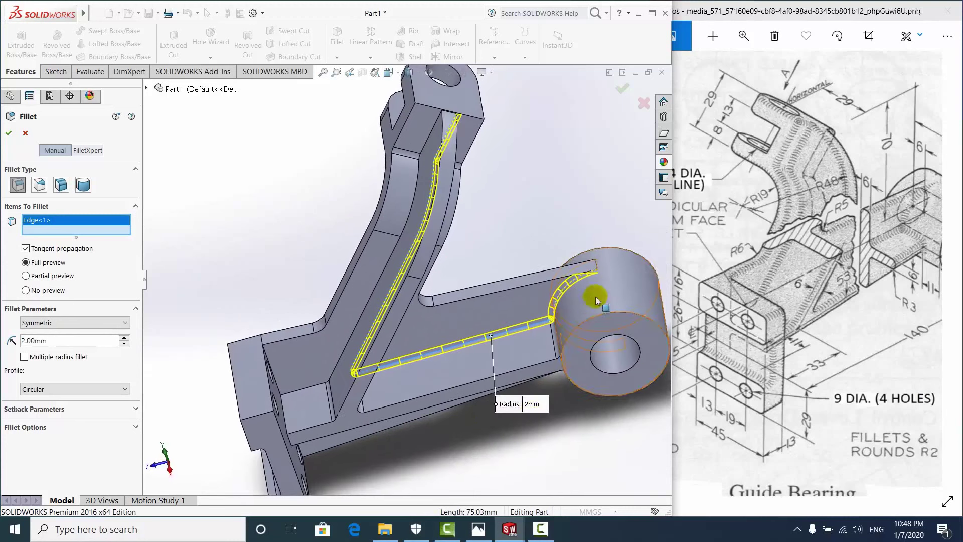
Check the reference drawing, then accept the 2 mm rib fillet
left_click(874, 235)
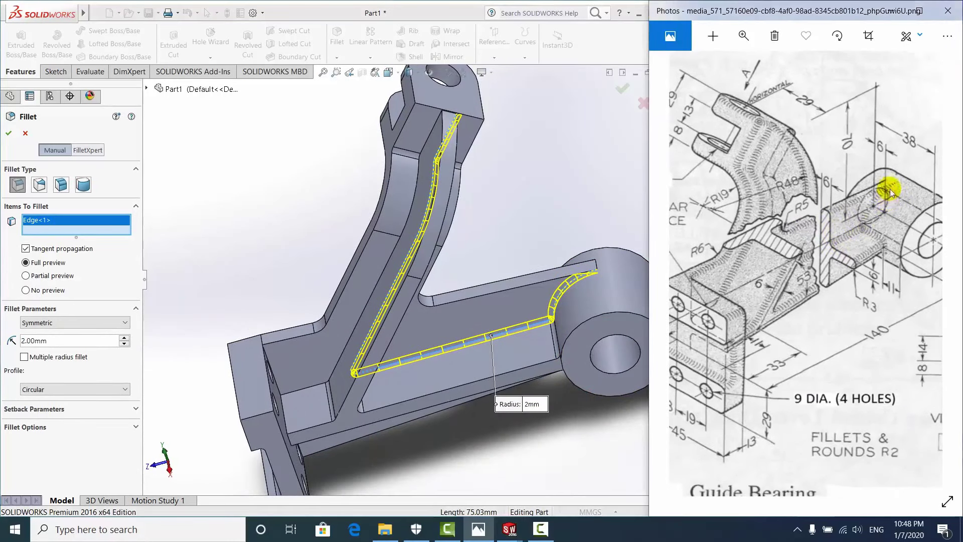
left_click(532, 232)
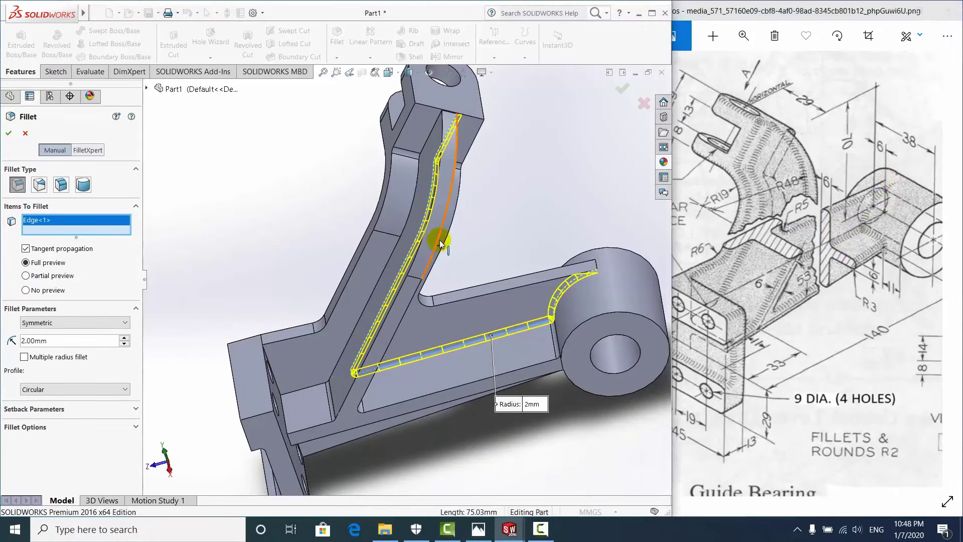
key("Return")
scroll(504, 299, "down", 2)
scroll(504, 300, "down", 2)
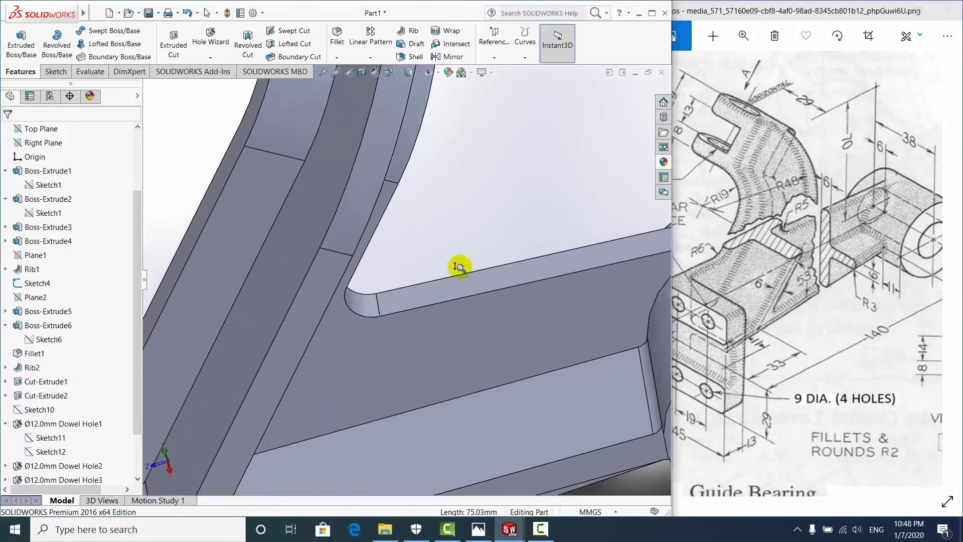
scroll(528, 303, "down", 2)
scroll(528, 303, "up", 3)
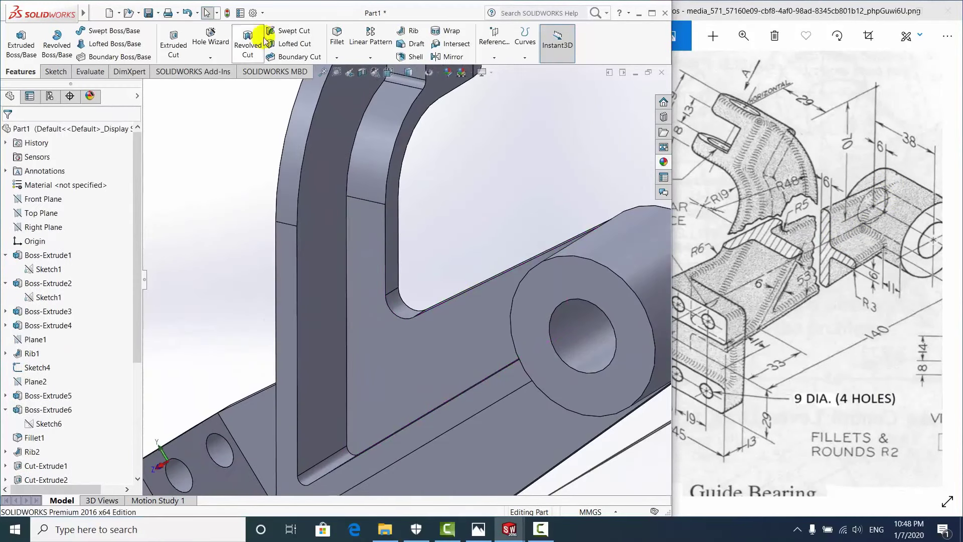
Pick the upper arm's inner corner edge and a second edge for a 2 mm fillet
left_click(337, 41)
scroll(401, 306, "up", 1)
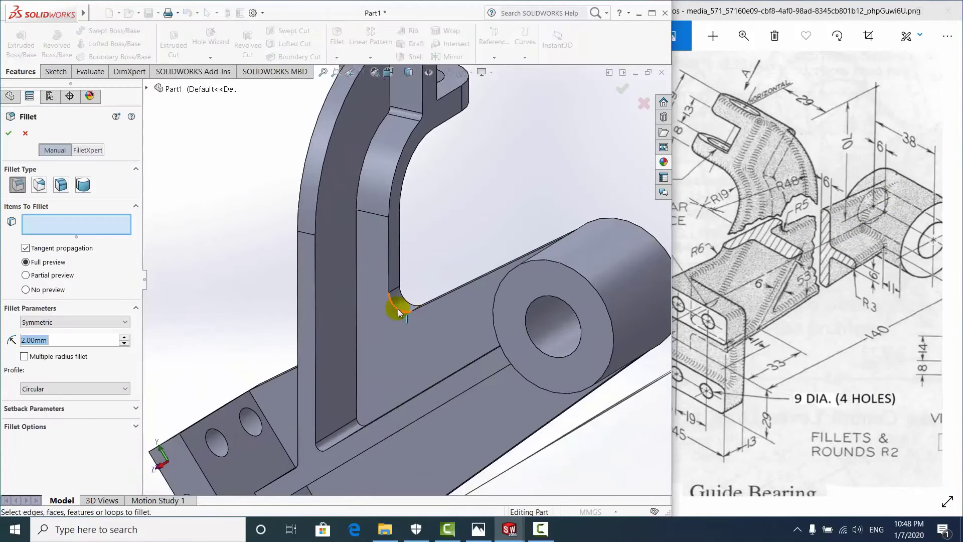
left_click(399, 312)
mouse_move(399, 312)
middle_mouse_down()
mouse_move(436, 296)
mouse_move(425, 358)
middle_mouse_up()
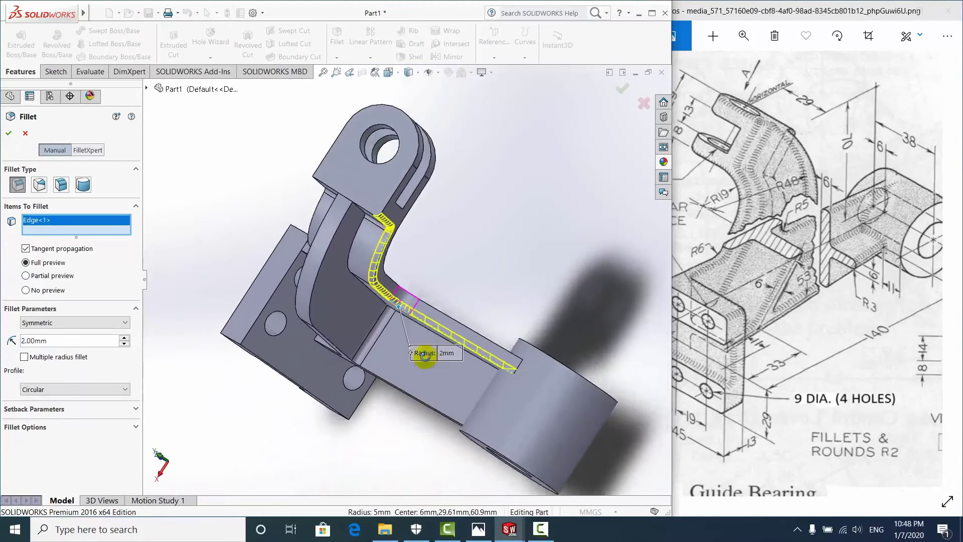
scroll(482, 354, "down", 3)
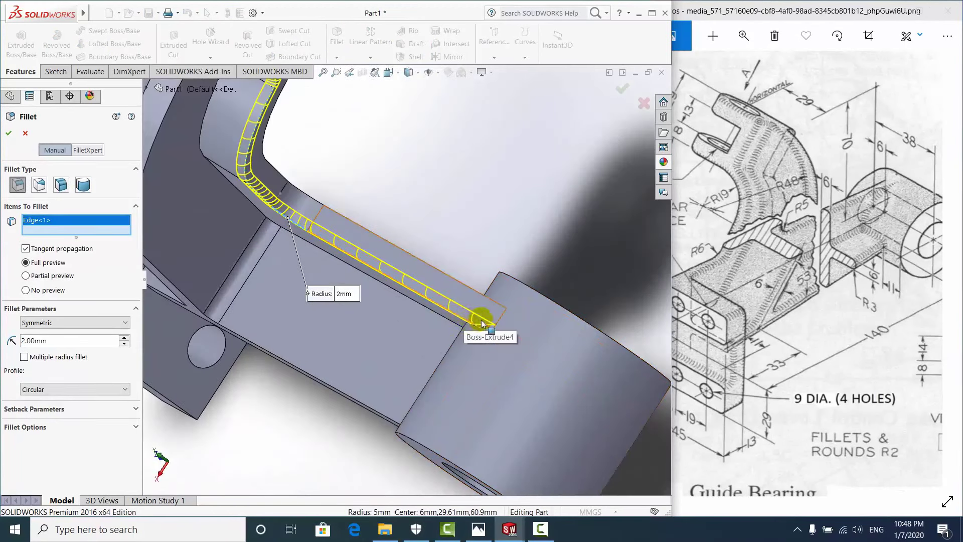
scroll(459, 317, "down", 2)
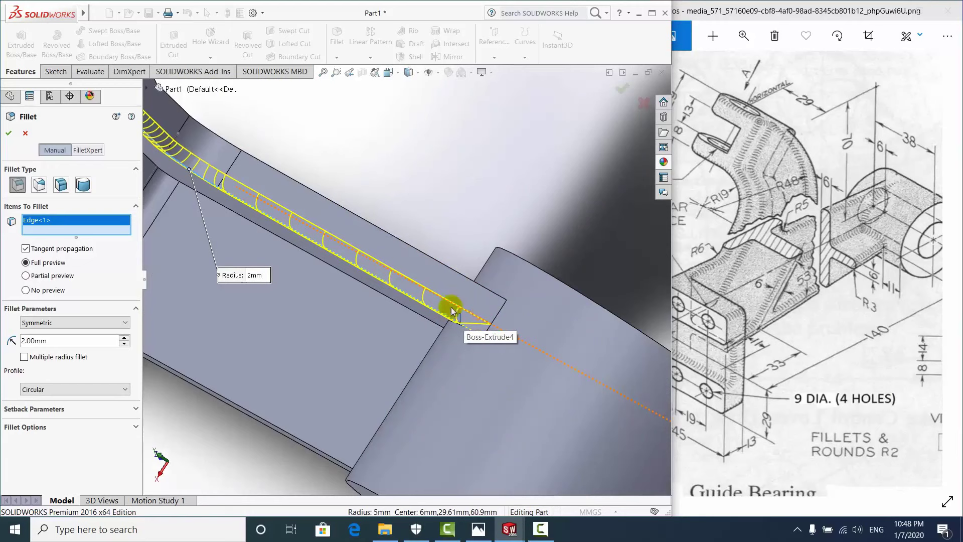
left_click(456, 276)
mouse_move(457, 276)
middle_mouse_down()
mouse_move(376, 296)
mouse_move(484, 262)
mouse_move(362, 286)
middle_mouse_up()
scroll(344, 263, "up", 5)
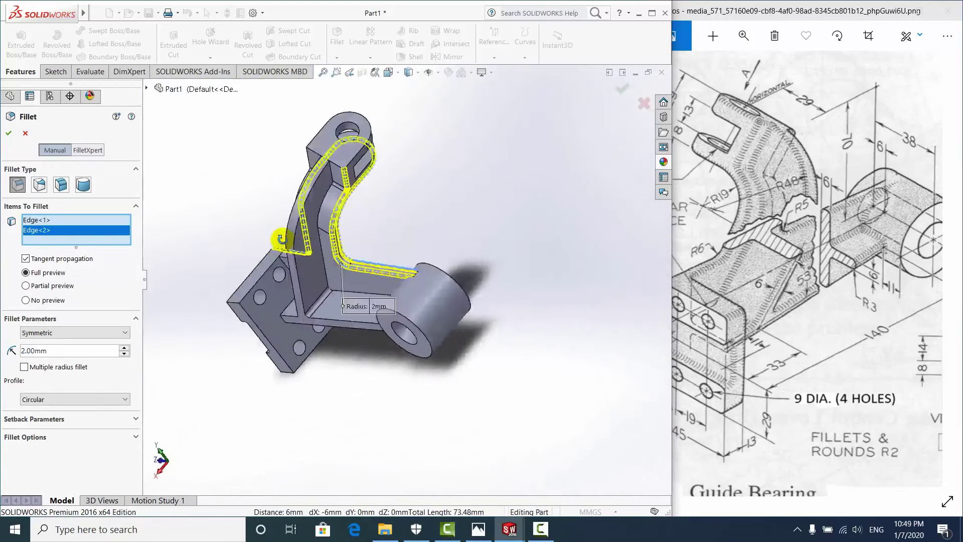
middle_click_drag(281, 240, 318, 247)
scroll(319, 271, "down", 3)
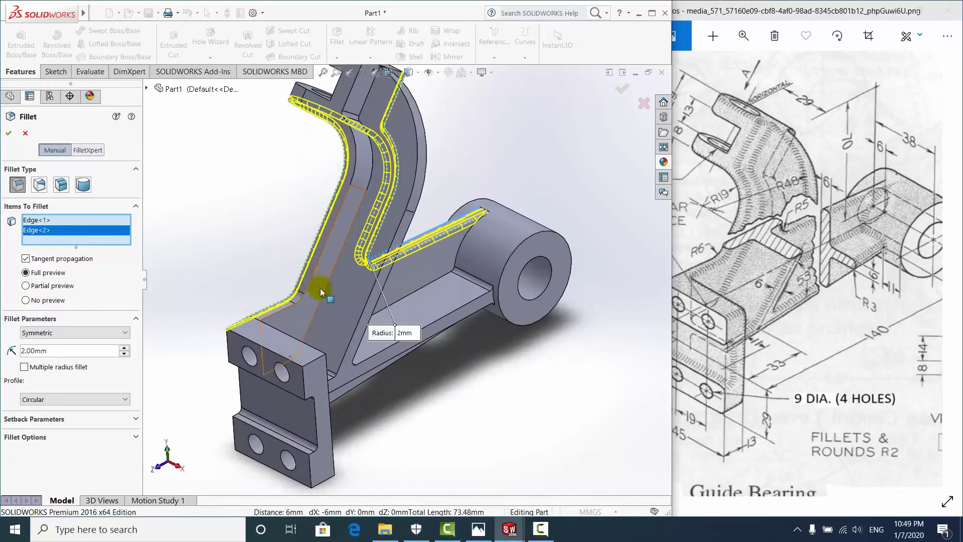
scroll(302, 312, "down", 2)
Add three more rib and arm edges and accept the five-edge 2 mm fillet
left_click(287, 305)
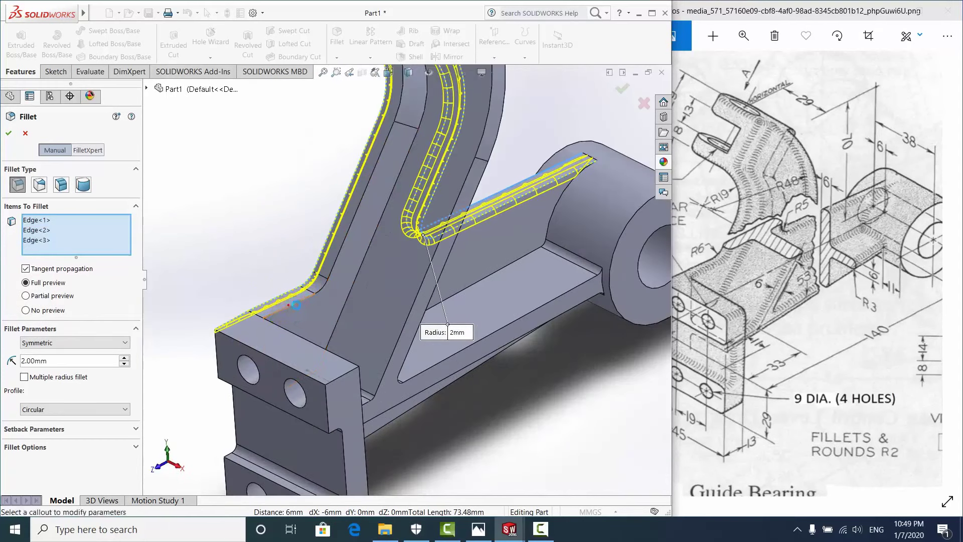
scroll(313, 240, "up", 2)
mouse_move(313, 239)
middle_mouse_down()
mouse_move(254, 243)
mouse_move(247, 273)
mouse_move(439, 401)
mouse_move(469, 409)
mouse_move(582, 249)
mouse_move(540, 248)
middle_mouse_up()
left_click(583, 250)
scroll(582, 250, "down", 2)
left_click(532, 250)
scroll(474, 306, "up", 3)
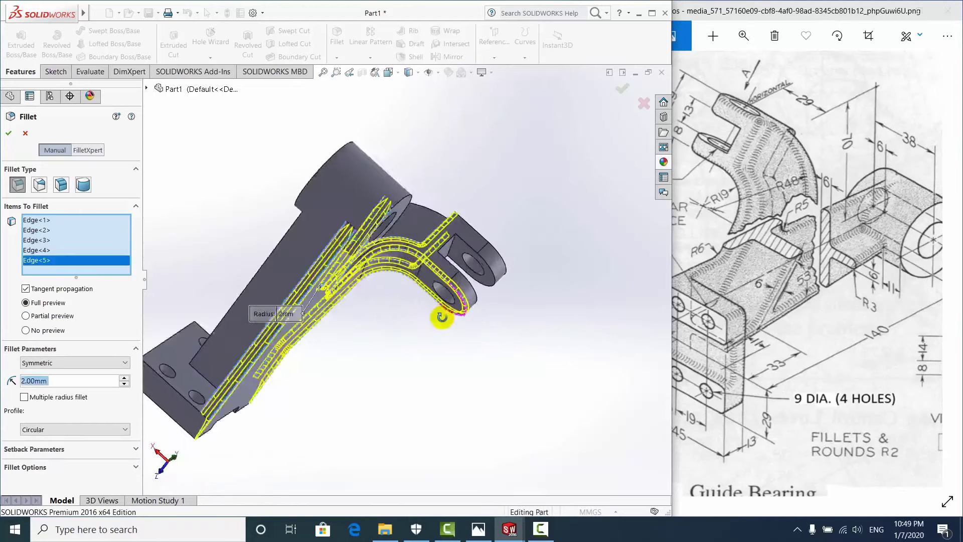
mouse_move(440, 318)
middle_mouse_down()
mouse_move(436, 303)
mouse_move(503, 329)
mouse_move(582, 407)
middle_mouse_up()
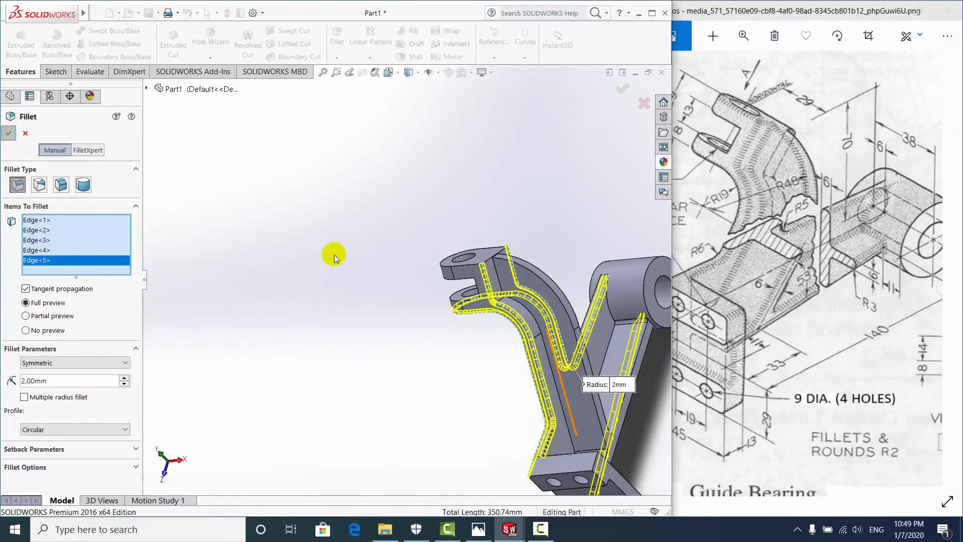
key("Return")
scroll(515, 333, "down", 2)
scroll(516, 333, "up", 3)
mouse_move(516, 333)
middle_mouse_down()
mouse_move(490, 318)
mouse_move(439, 416)
mouse_move(399, 333)
middle_mouse_up()
scroll(399, 333, "down", 2)
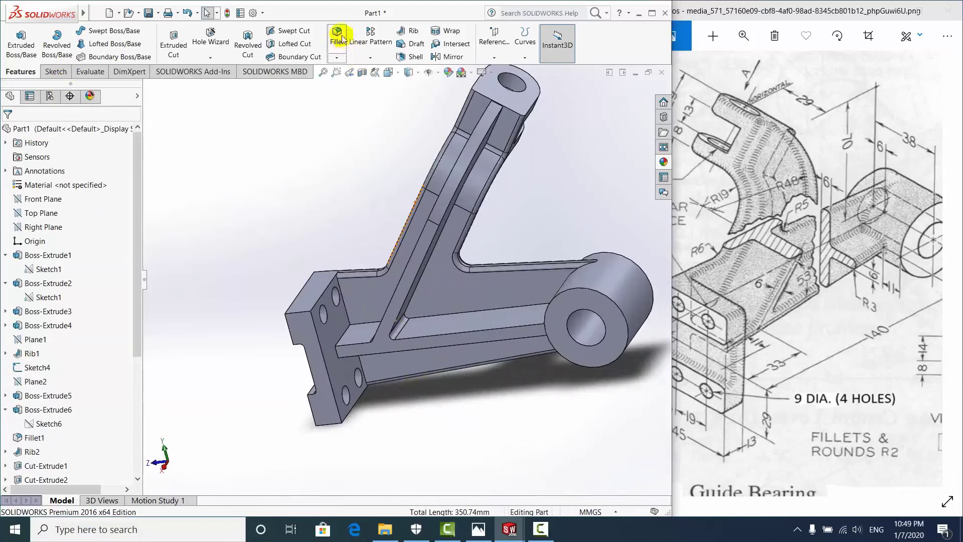
Pick five edges around the flange–rib junction and holed block for a 2 mm fillet
middle_click_drag(353, 223, 430, 340)
scroll(452, 321, "down", 3)
scroll(454, 301, "down", 2)
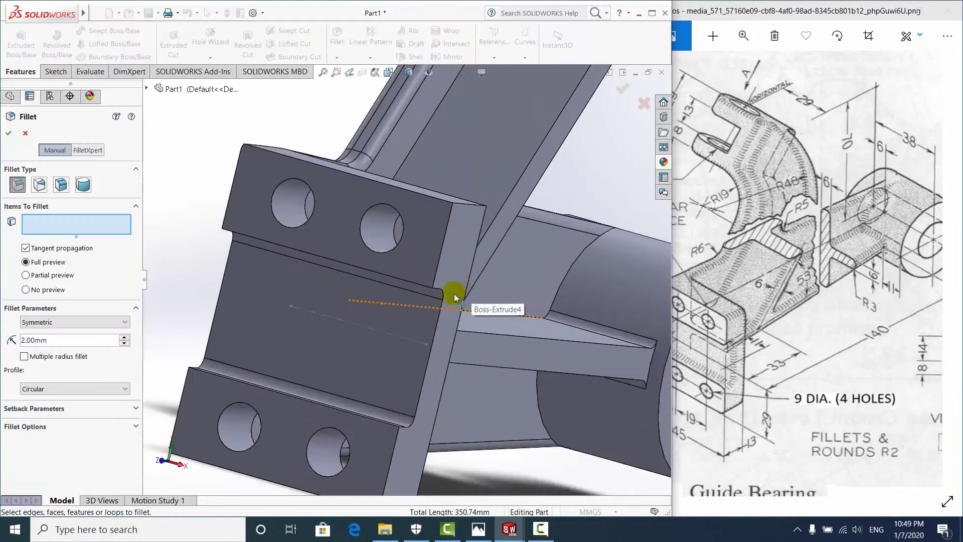
left_click(444, 295)
mouse_move(427, 333)
middle_mouse_down()
mouse_move(402, 358)
mouse_move(368, 277)
mouse_move(301, 242)
mouse_move(360, 296)
mouse_move(296, 286)
mouse_move(291, 248)
middle_mouse_up()
left_click(303, 242)
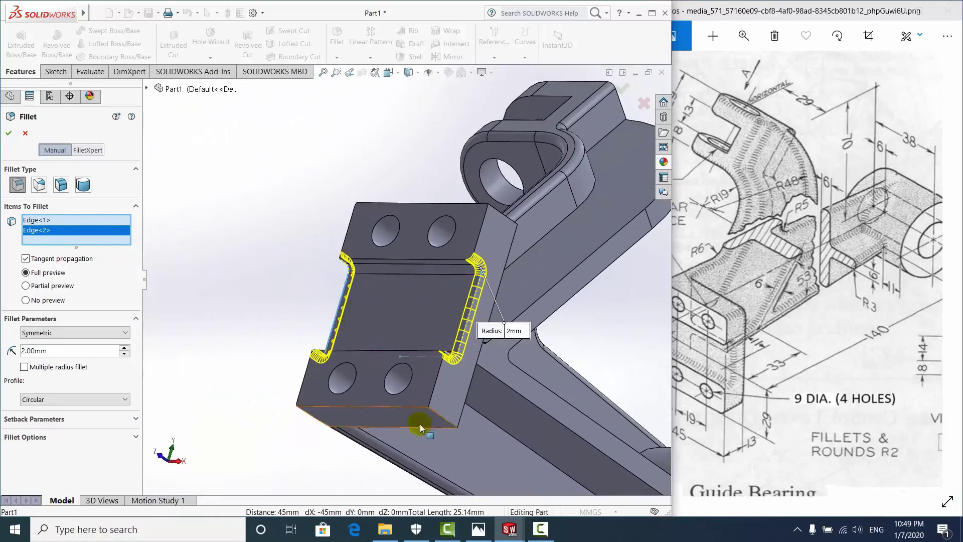
scroll(420, 428, "down", 2)
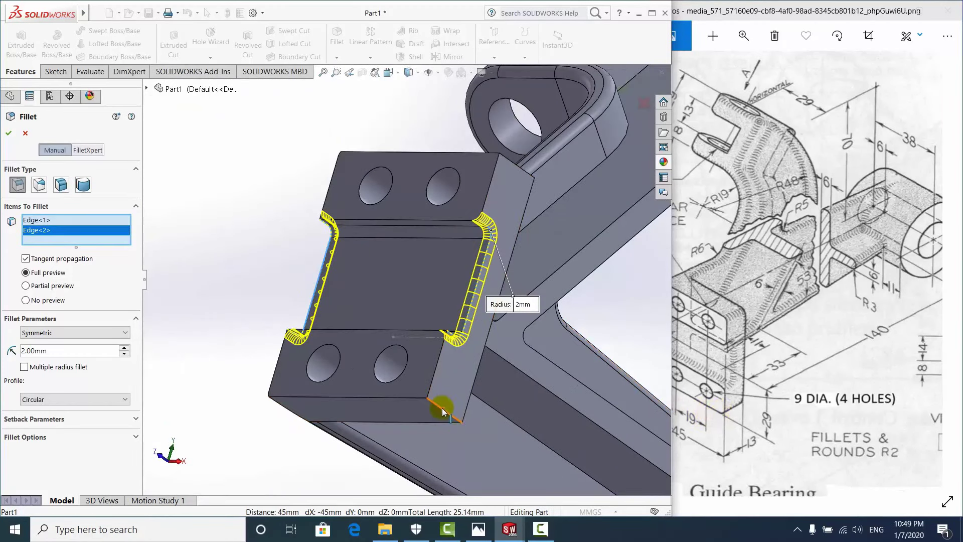
left_click(443, 412)
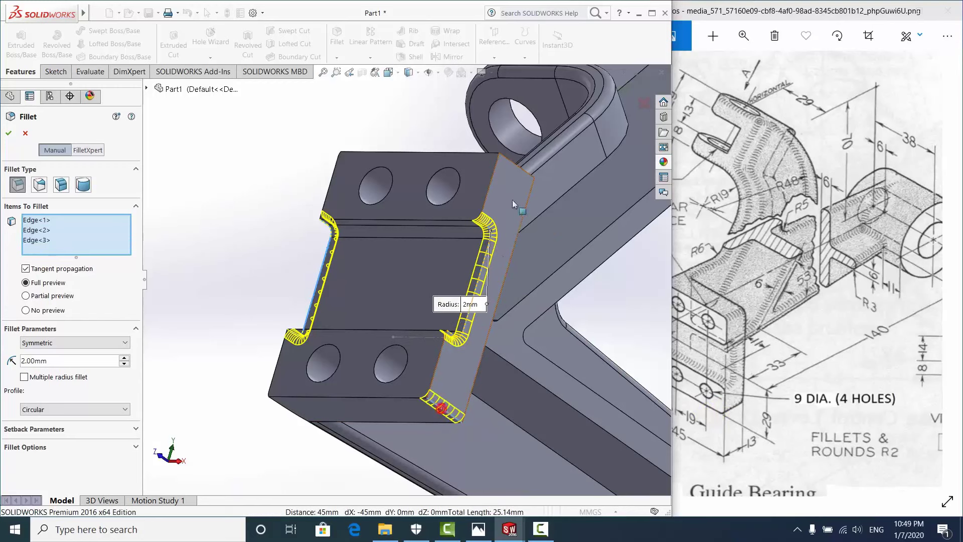
left_click(507, 161)
middle_click_drag(377, 161, 394, 189)
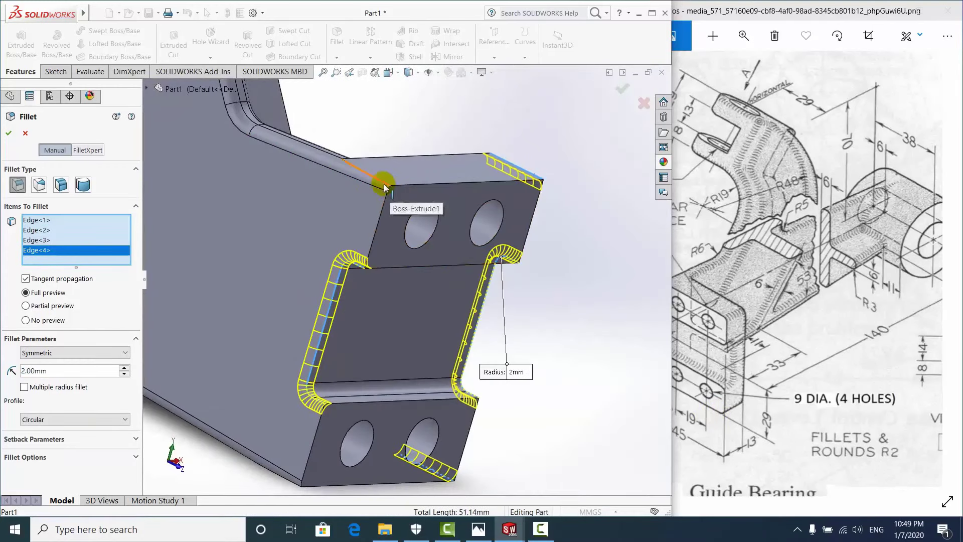
left_click(384, 186)
Create Fillet5, then bring up its feature-tree menu to delete it
mouse_move(385, 186)
middle_mouse_down()
mouse_move(392, 217)
mouse_move(381, 206)
mouse_move(385, 258)
mouse_move(345, 338)
middle_mouse_up()
scroll(363, 252, "down", 3)
scroll(393, 257, "down", 3)
scroll(387, 245, "down", 2)
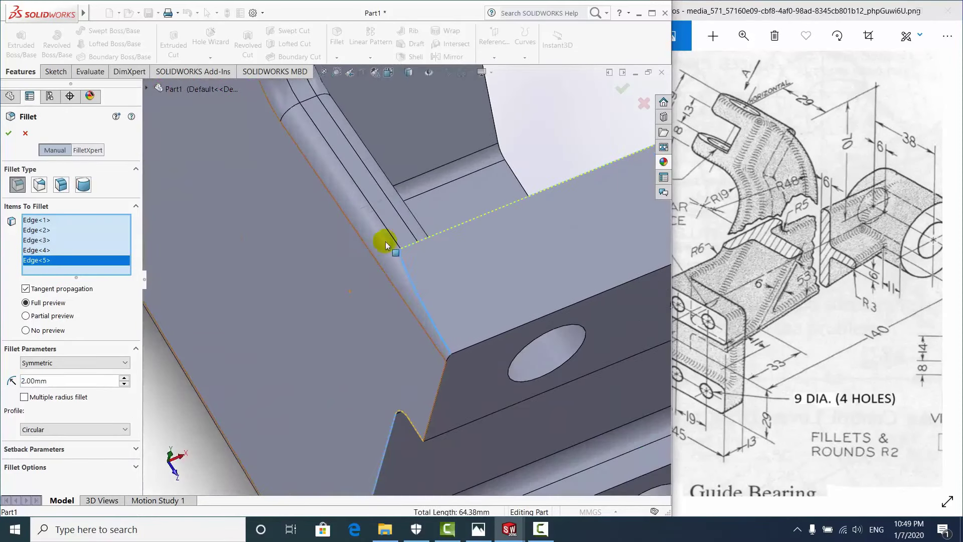
scroll(387, 246, "up", 1)
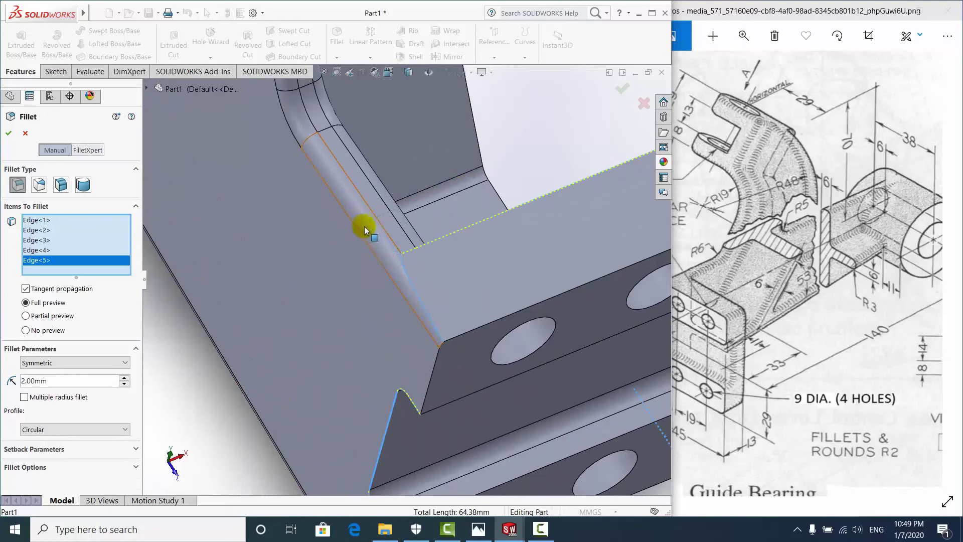
left_click(9, 133)
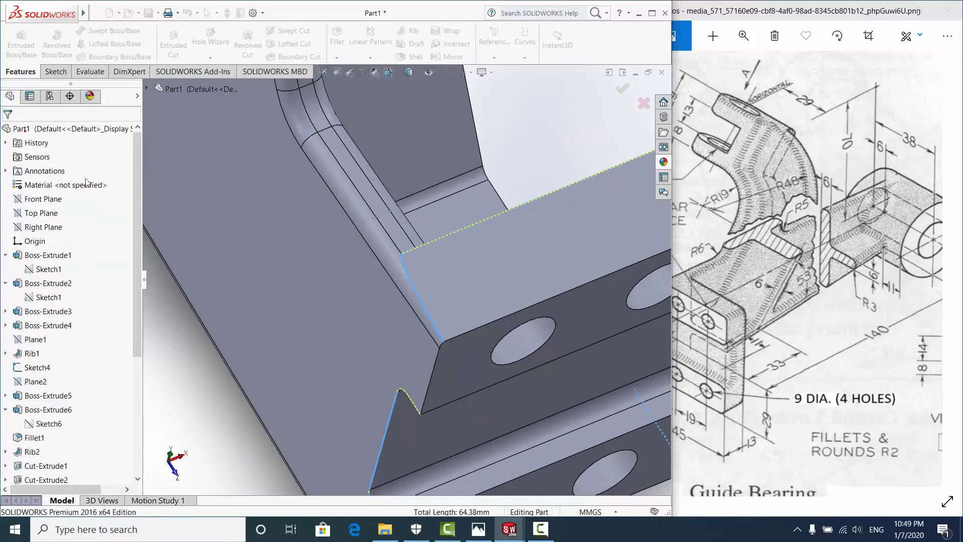
left_click(368, 228)
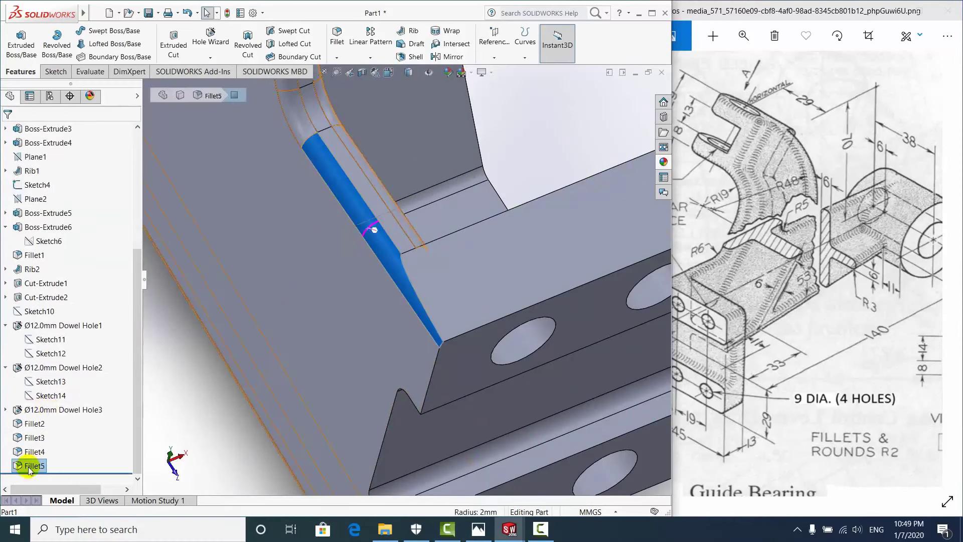
right_click(31, 467)
Delete Fillet5 from the part and confirm the deletion
left_click(63, 383)
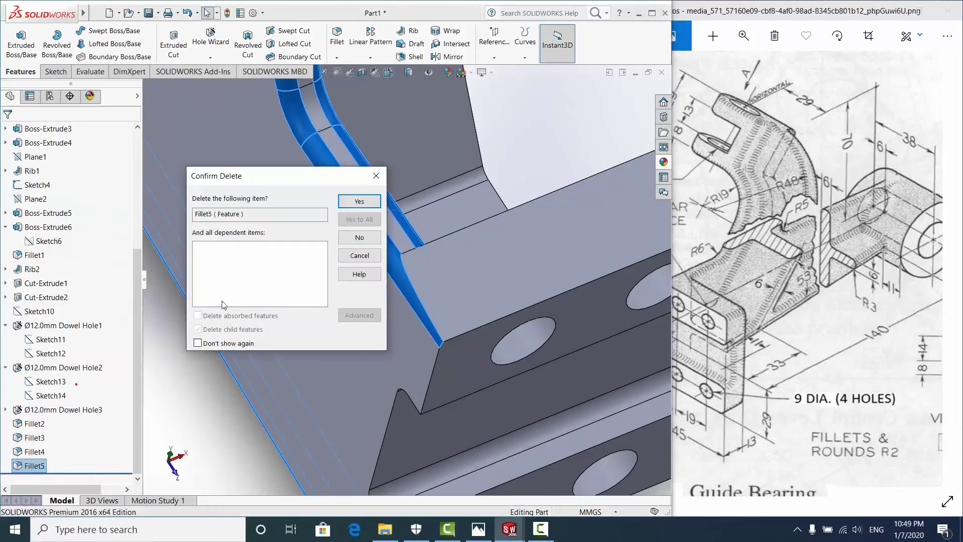
left_click(357, 203)
mouse_move(320, 244)
middle_mouse_down()
mouse_move(366, 247)
mouse_move(152, 114)
middle_mouse_up()
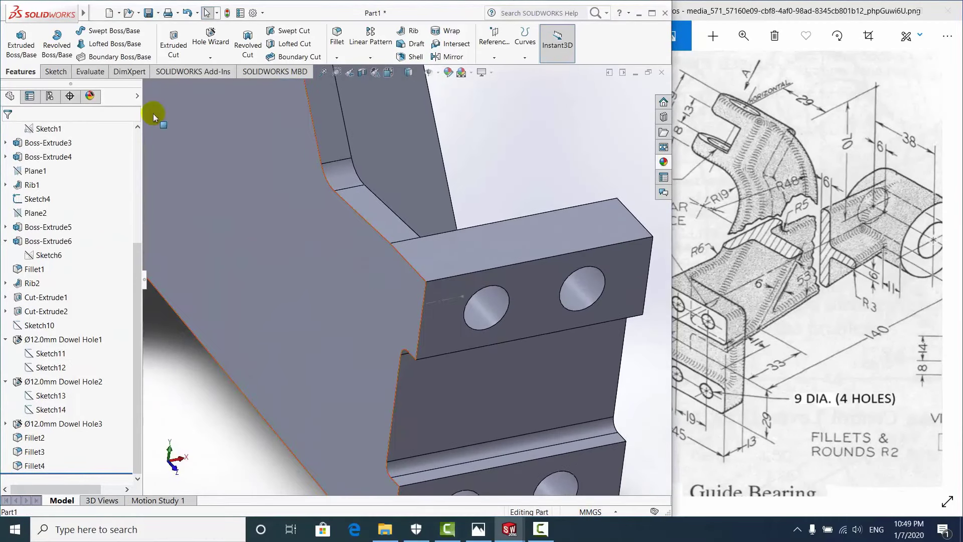
Try a new fillet on a block edge and face, then cancel it without applying
left_click(351, 39)
middle_click_drag(376, 111, 458, 296)
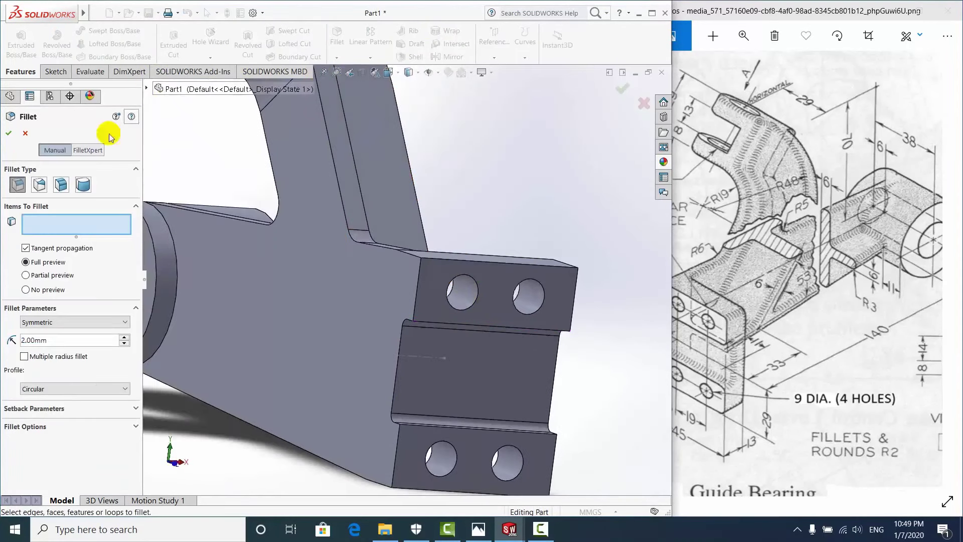
scroll(415, 318, "down", 3)
left_click(407, 316)
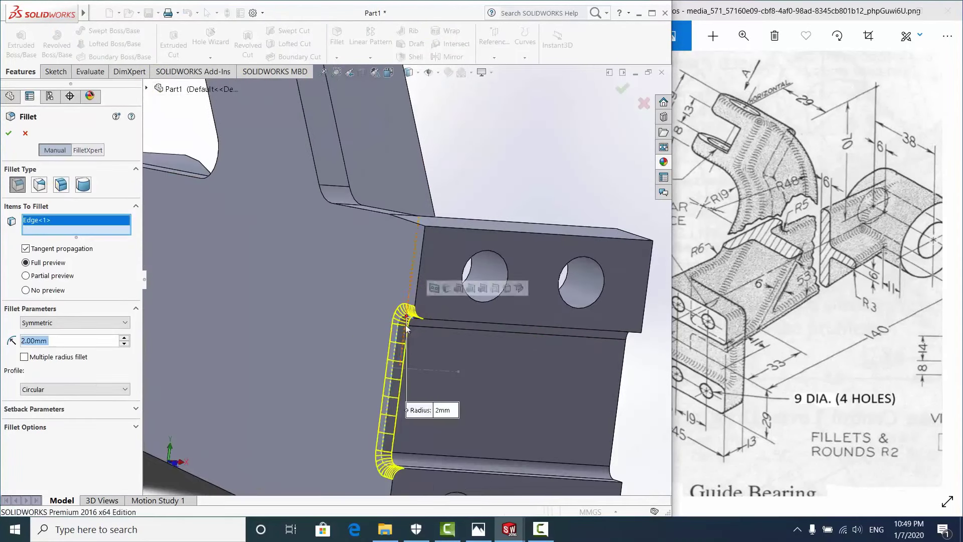
mouse_move(407, 316)
middle_mouse_down()
mouse_move(365, 329)
mouse_move(552, 309)
middle_mouse_up()
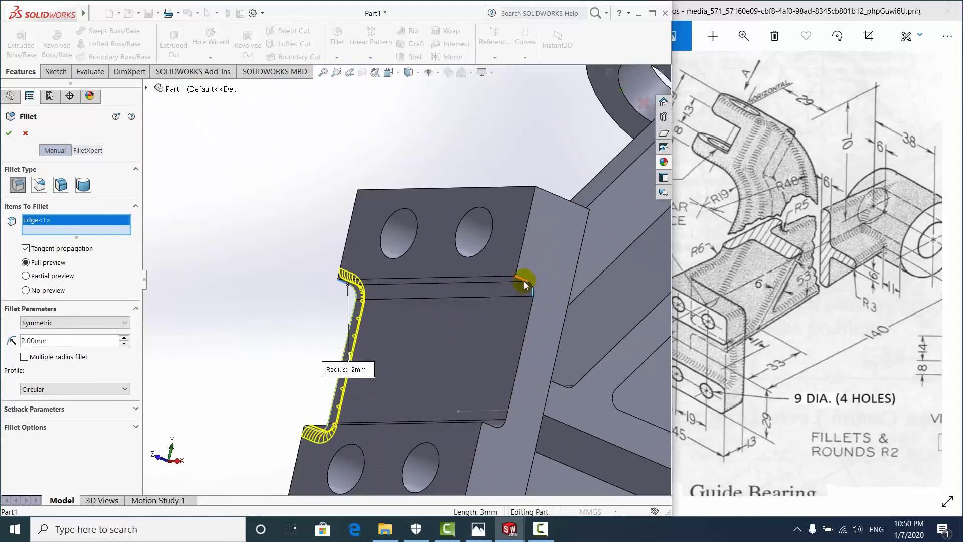
left_click(523, 280)
mouse_move(563, 338)
middle_mouse_down()
mouse_move(541, 370)
mouse_move(502, 351)
middle_mouse_up()
left_click(34, 232)
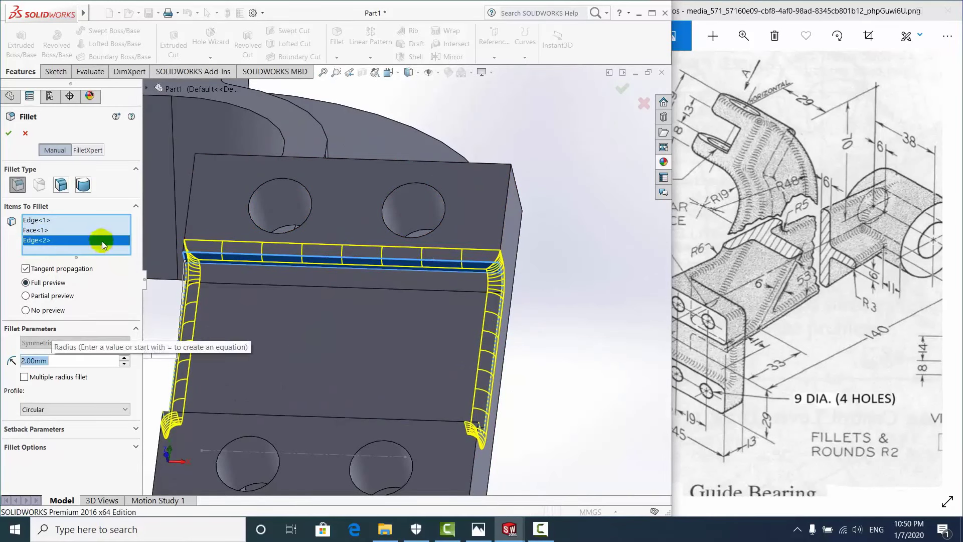
key("Return")
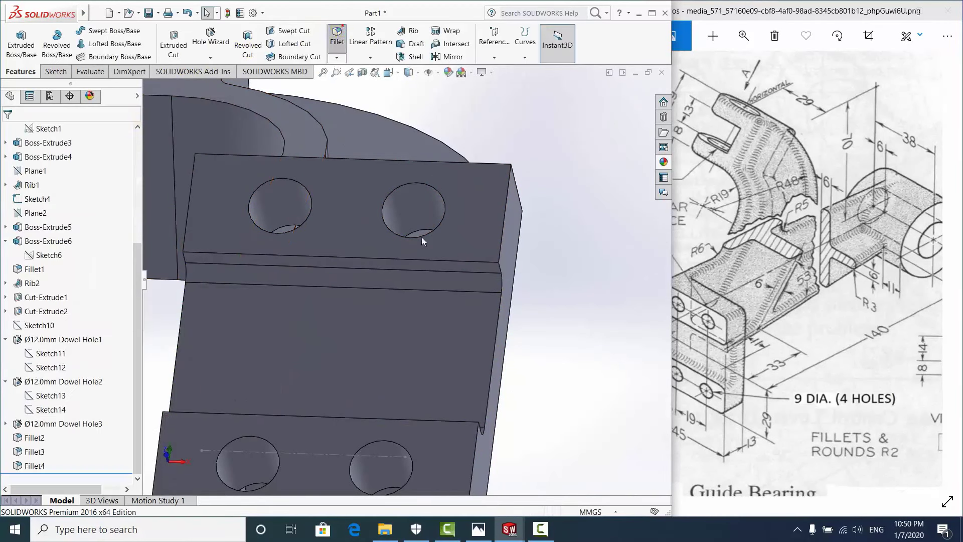
middle_click_drag(421, 241, 492, 282)
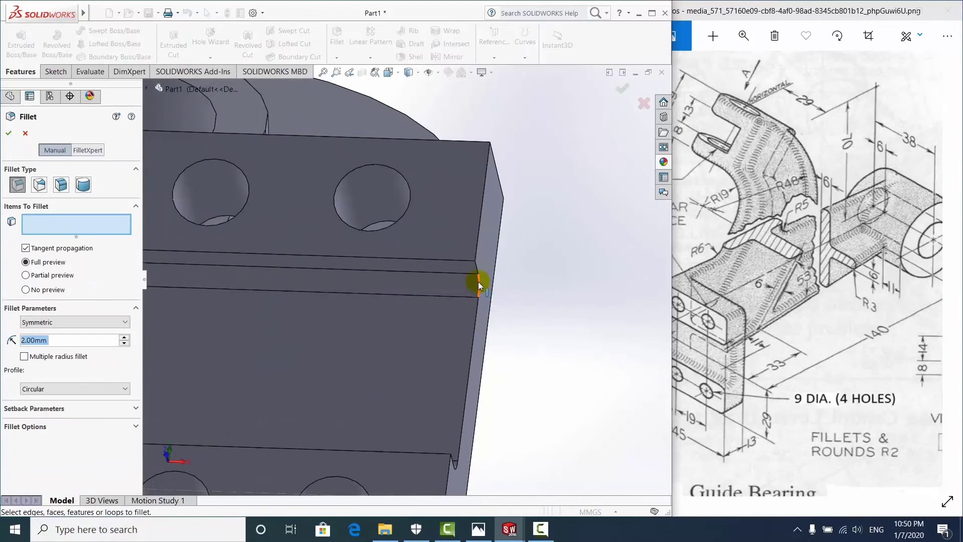
Select five edges around the holed bracket end for a 2 mm fillet
left_click(478, 281)
scroll(396, 320, "up", 5)
mouse_move(227, 317)
middle_mouse_down()
mouse_move(284, 293)
mouse_move(425, 352)
mouse_move(458, 216)
mouse_move(356, 394)
mouse_move(215, 301)
middle_mouse_up()
left_click(285, 291)
left_click(462, 230)
scroll(377, 372, "up", 3)
left_click(377, 374)
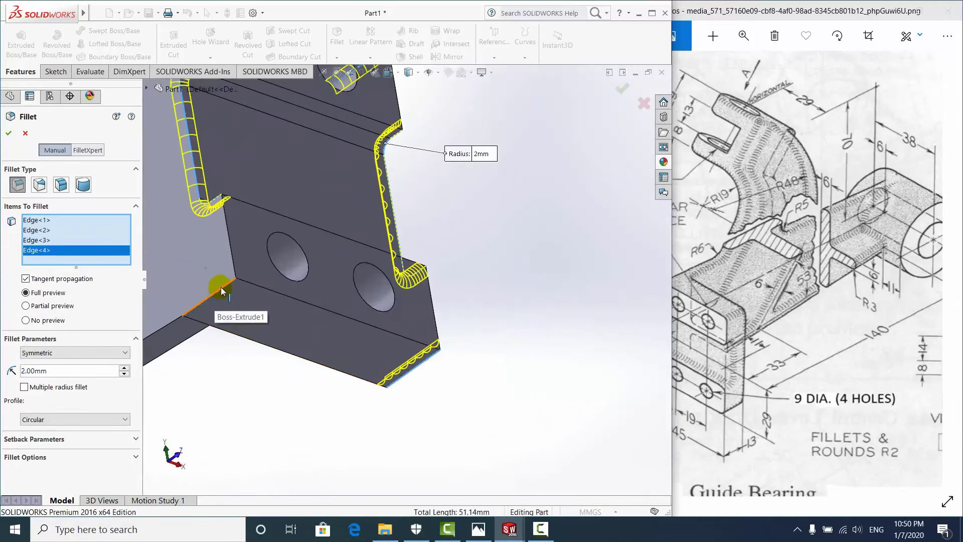
left_click(225, 285)
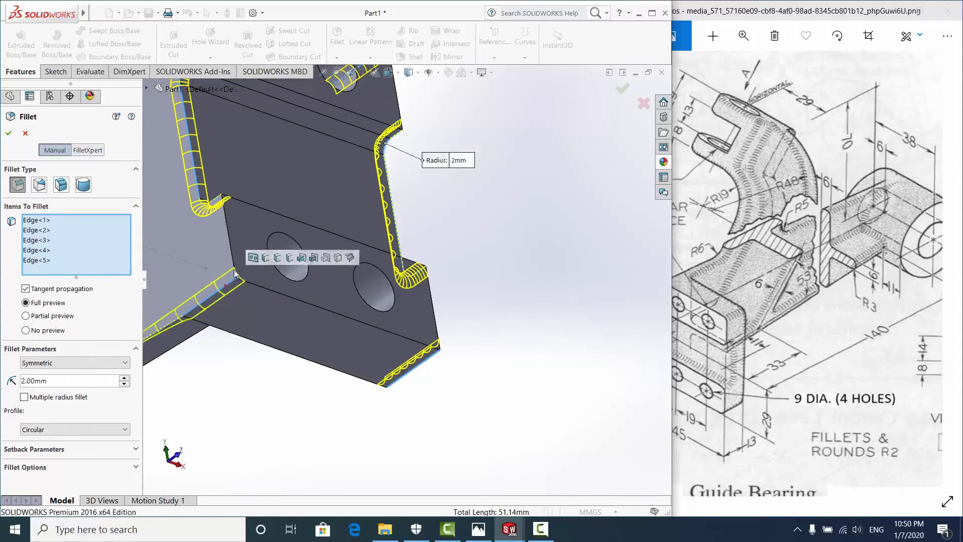
Drop the extra Edge<6> from Items To Fillet and accept Fillet6
middle_click_drag(234, 274, 284, 167)
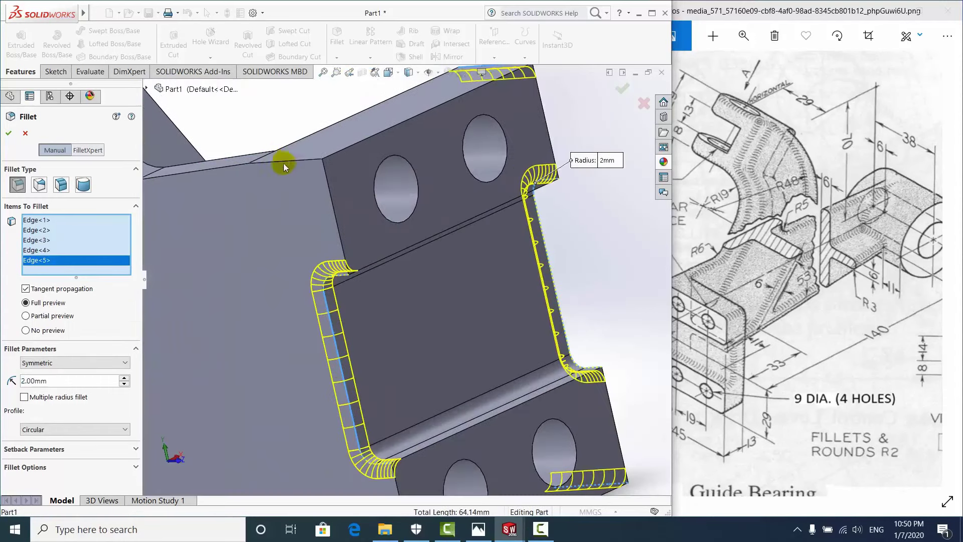
left_click(299, 160)
mouse_move(296, 191)
middle_mouse_down()
mouse_move(369, 215)
mouse_move(432, 294)
mouse_move(364, 250)
mouse_move(402, 273)
mouse_move(369, 265)
middle_mouse_up()
right_click(55, 275)
left_click(78, 297)
scroll(372, 281, "up", 5)
middle_click_drag(377, 309, 400, 387)
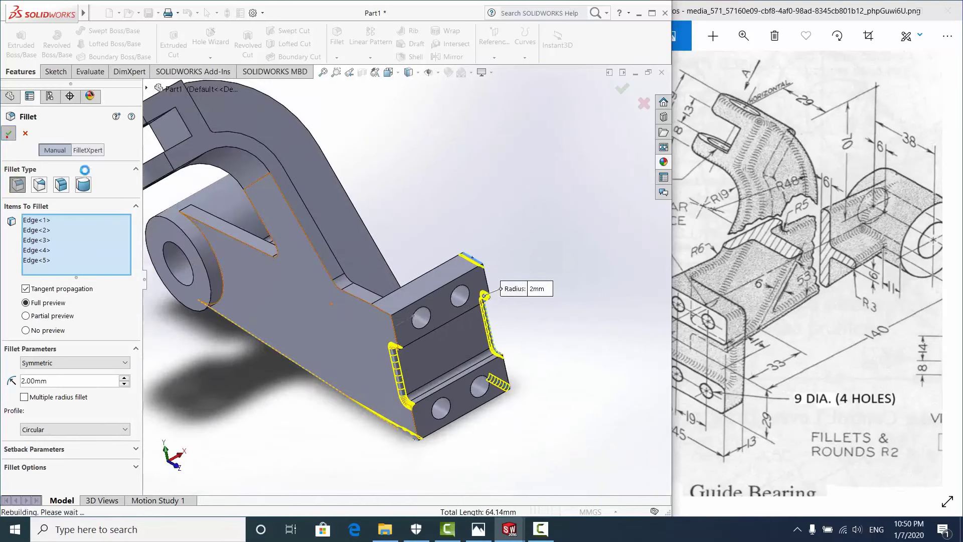
key("Return")
mouse_move(434, 329)
middle_mouse_down()
mouse_move(352, 295)
mouse_move(344, 201)
mouse_move(366, 344)
middle_mouse_up()
scroll(366, 344, "down", 3)
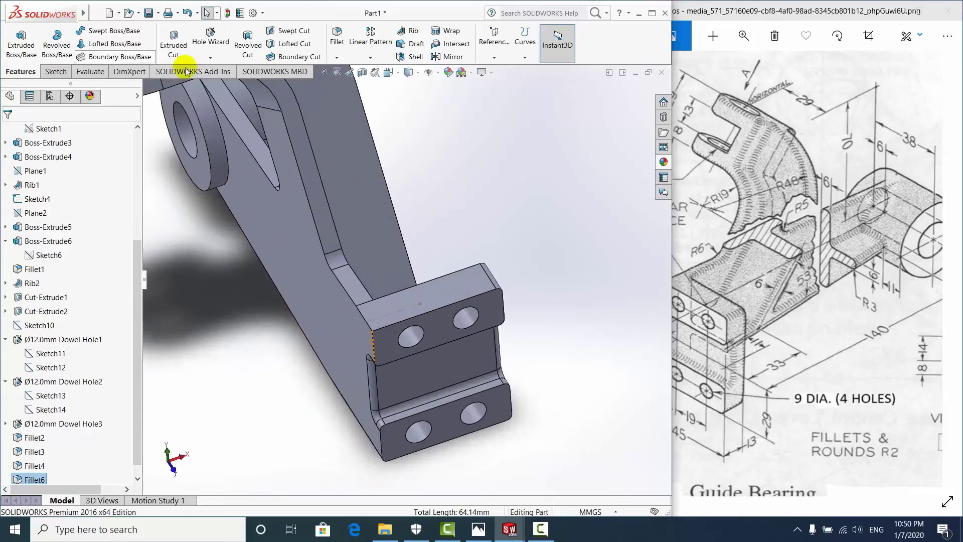
Round two edges where the rib meets the holed block with a 2 mm fillet
scroll(377, 339, "down", 3)
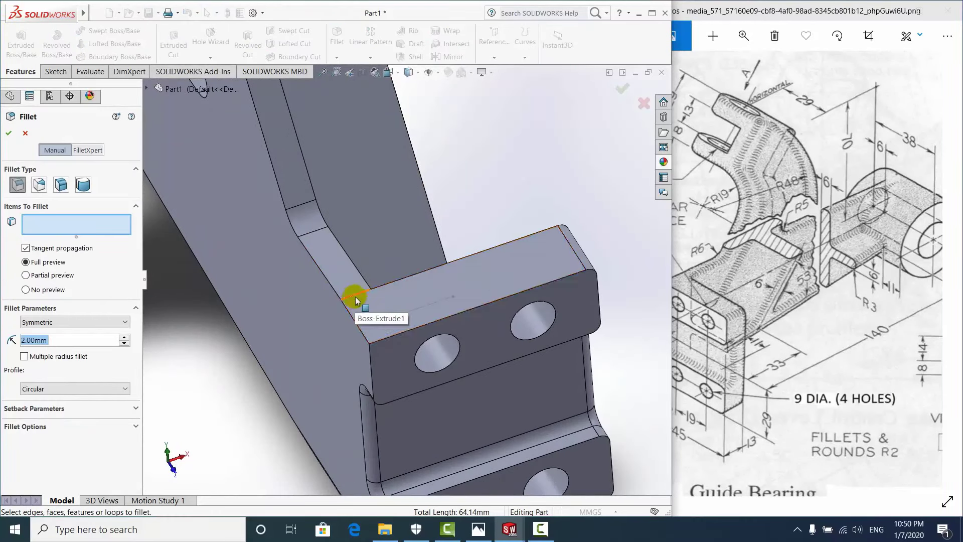
left_click(365, 292)
mouse_move(366, 292)
middle_mouse_down()
mouse_move(357, 300)
mouse_move(378, 300)
mouse_move(374, 423)
mouse_move(393, 296)
mouse_move(411, 334)
mouse_move(231, 245)
middle_mouse_up()
key("Return")
scroll(411, 257, "down", 2)
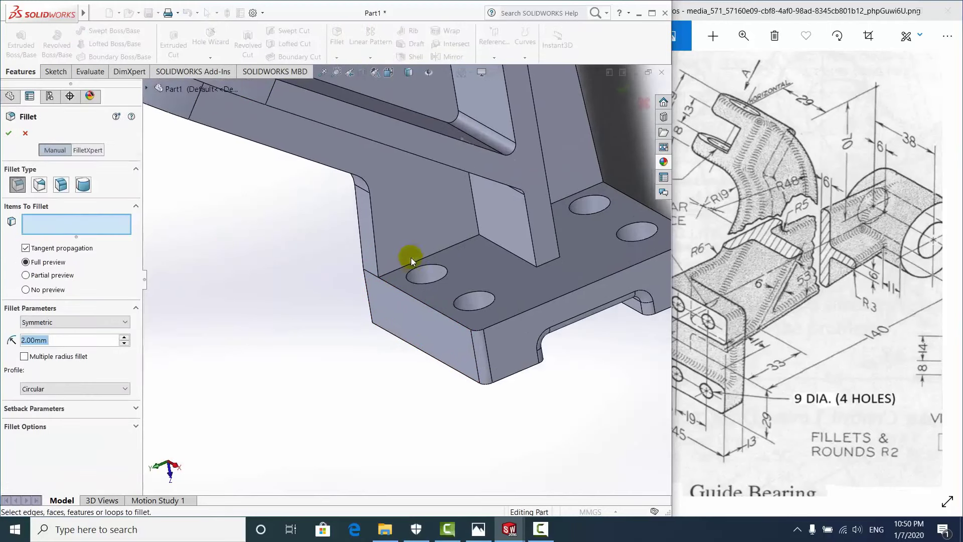
left_click(407, 266)
mouse_move(374, 314)
middle_mouse_down()
mouse_move(436, 269)
mouse_move(400, 301)
mouse_move(415, 314)
mouse_move(442, 199)
mouse_move(393, 331)
mouse_move(496, 370)
middle_mouse_up()
left_click(495, 368)
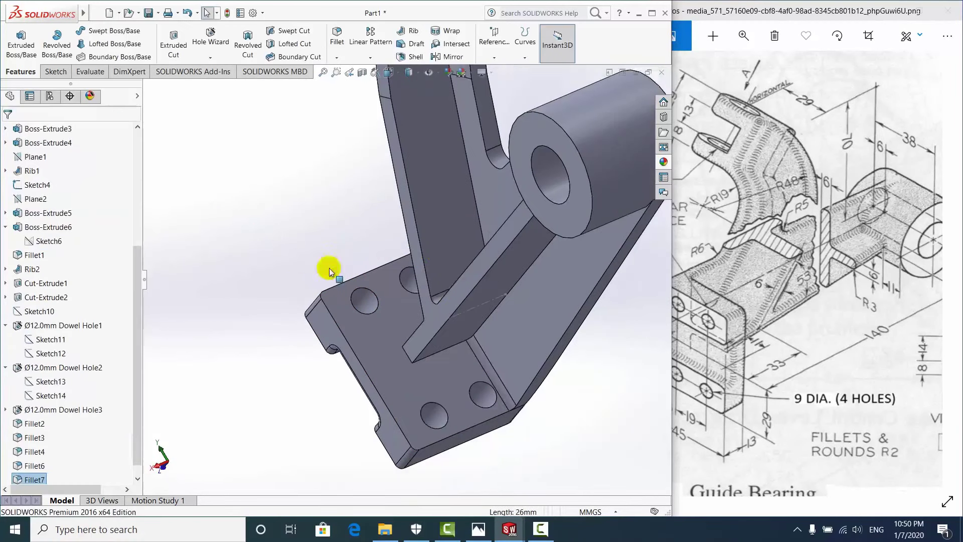
middle_click_drag(327, 267, 416, 282)
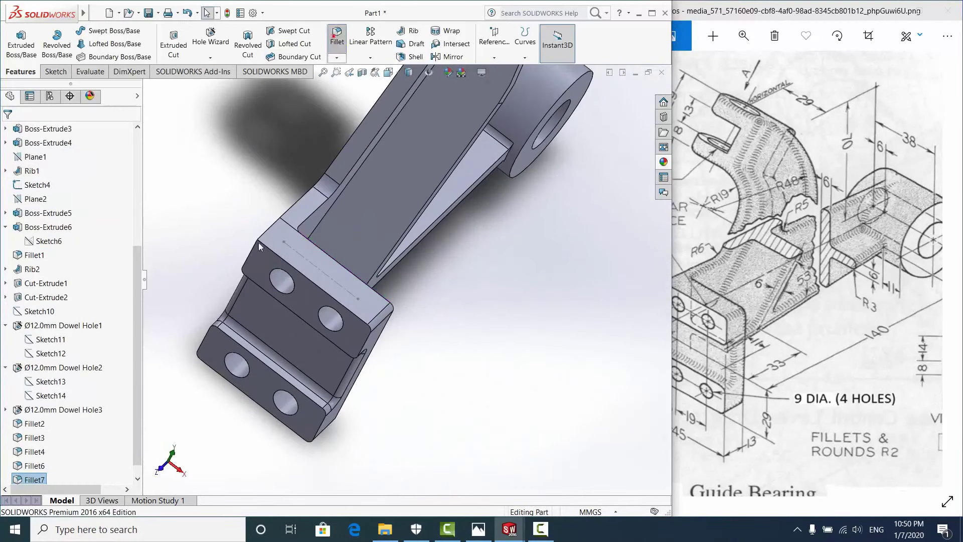
Pick the top face for a fillet, then close the fillet setup
key("Return")
scroll(266, 236, "down", 3)
left_click(323, 229)
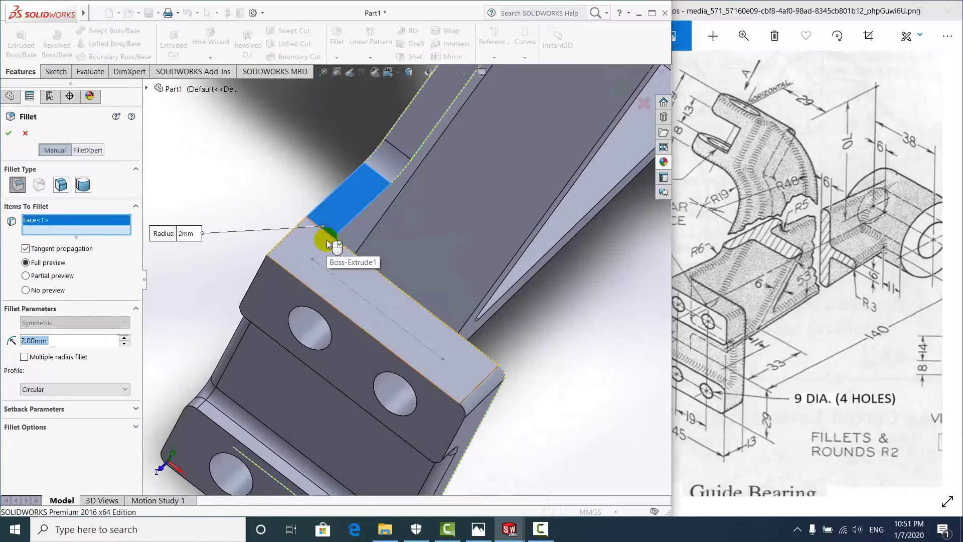
scroll(271, 216, "up", 3)
key("Return")
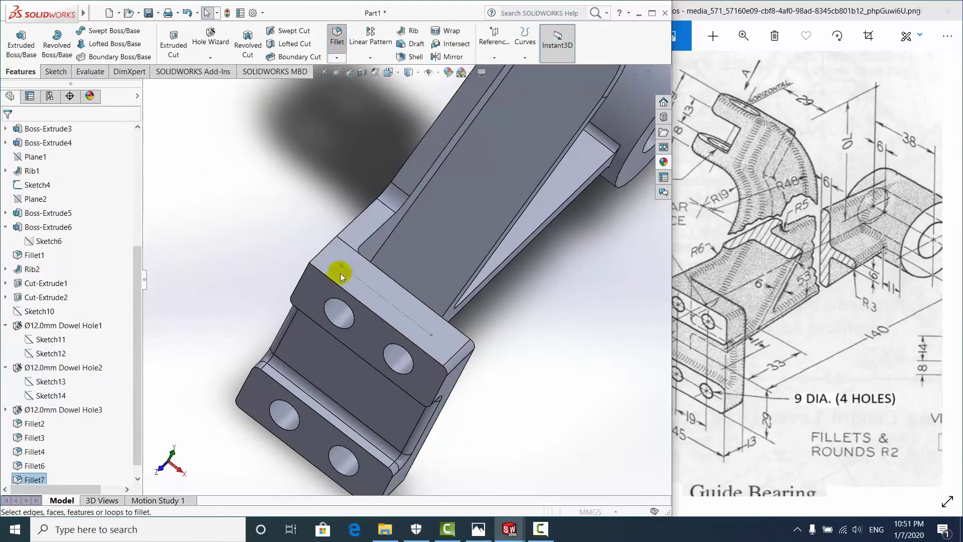
Fillet the corner edge between the holed block and rib at 6 mm radius
key("Return")
scroll(344, 236, "down", 3)
scroll(360, 261, "down", 2)
left_click(365, 264)
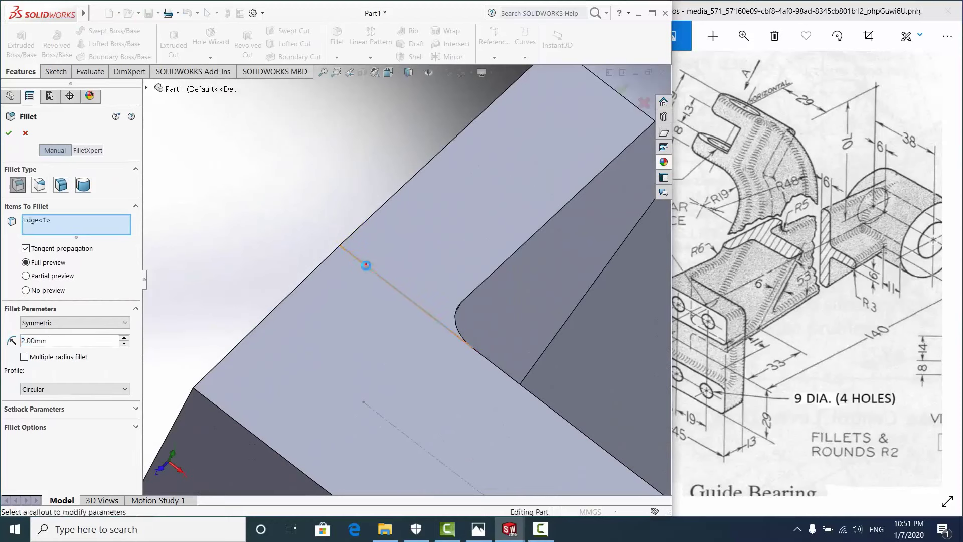
mouse_move(318, 254)
middle_mouse_down()
mouse_move(437, 318)
mouse_move(348, 286)
middle_mouse_up()
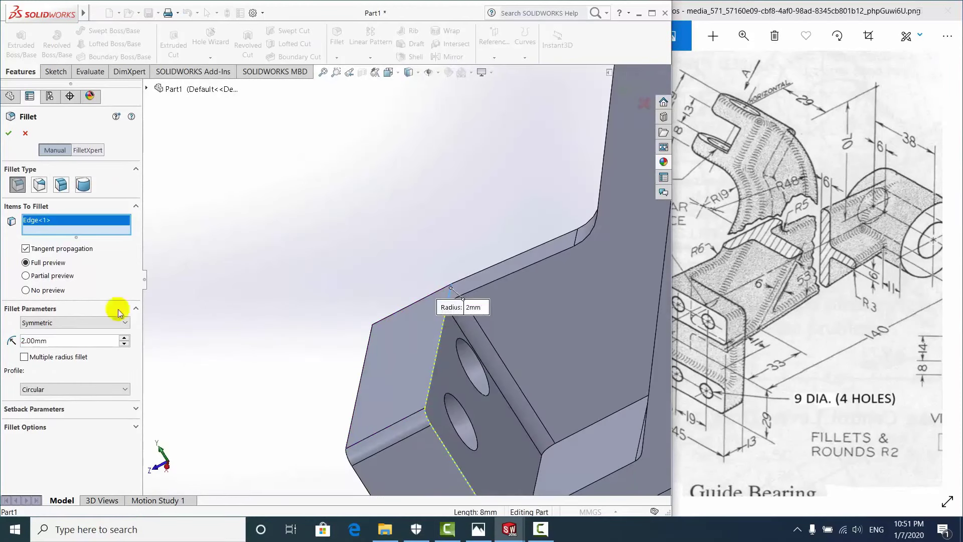
type("6")
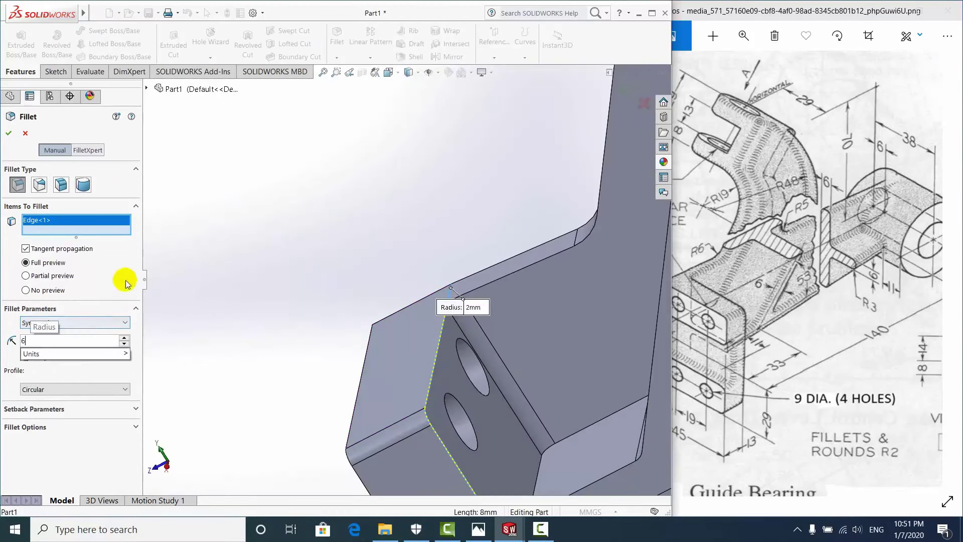
left_click(125, 277)
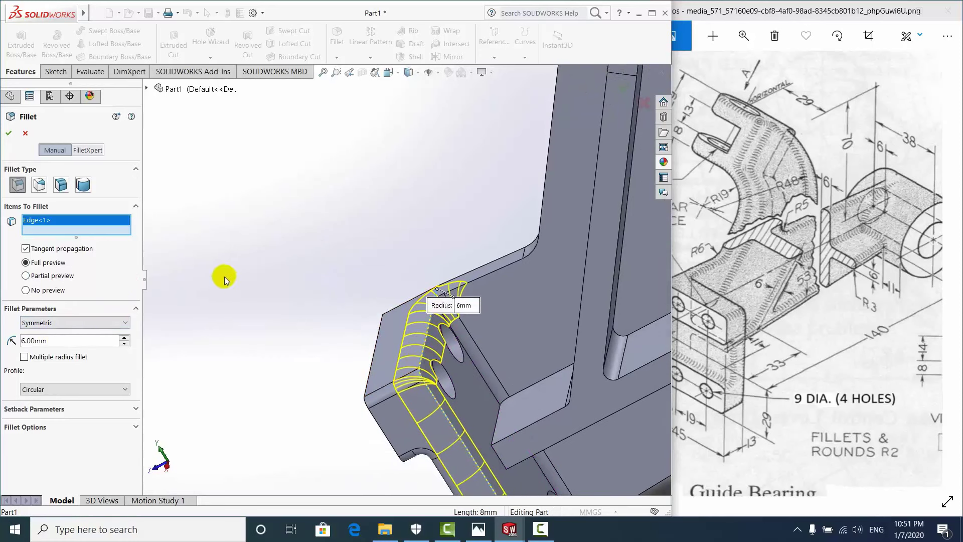
key("Return")
scroll(462, 312, "down", 2)
scroll(415, 306, "up", 1)
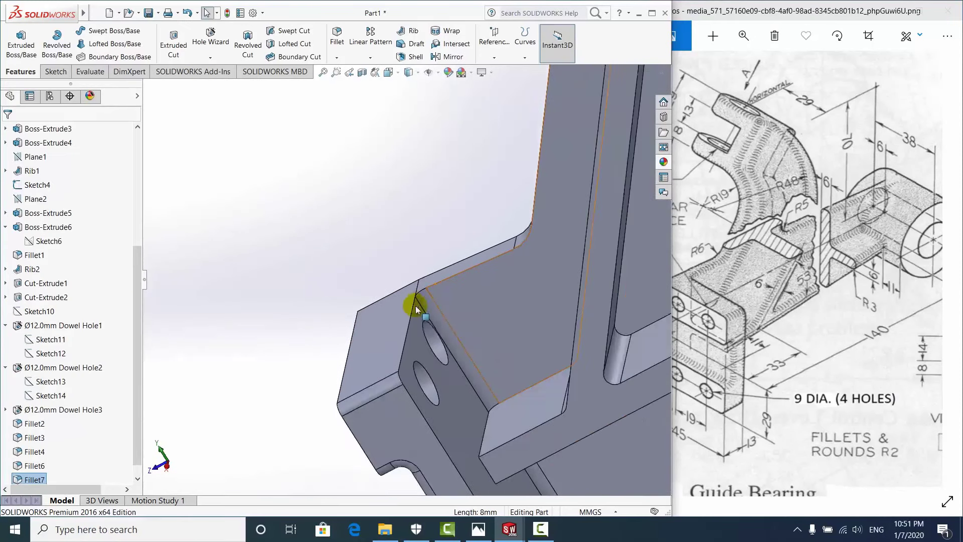
scroll(415, 302, "up", 2)
mouse_move(499, 354)
middle_mouse_down()
mouse_move(527, 366)
mouse_move(624, 344)
mouse_move(531, 376)
mouse_move(479, 377)
mouse_move(485, 356)
mouse_move(452, 331)
mouse_move(527, 254)
mouse_move(510, 204)
mouse_move(525, 191)
mouse_move(490, 291)
mouse_move(447, 263)
mouse_move(486, 323)
mouse_move(321, 254)
middle_mouse_up()
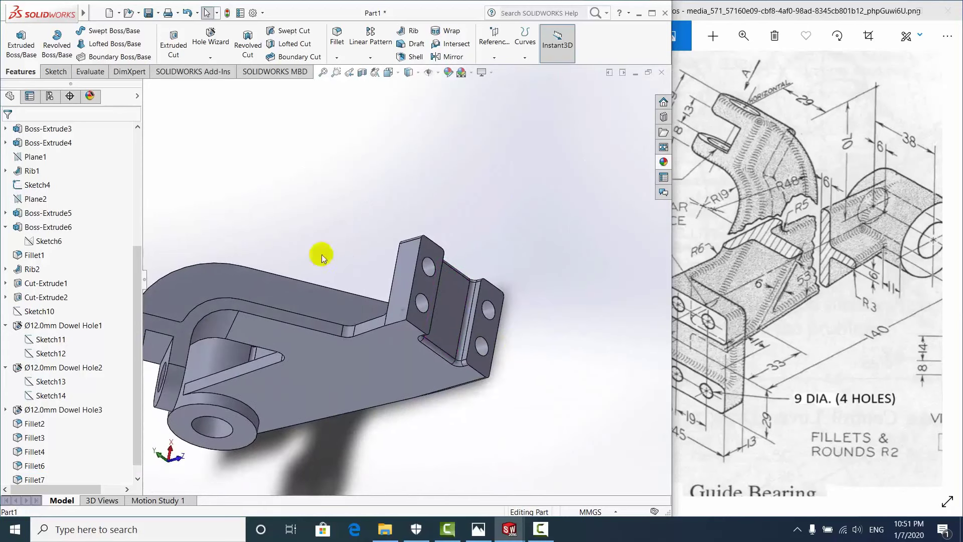
Orbit the part to view the lower arm and boss, then clear the selection
mouse_move(305, 222)
middle_mouse_down()
mouse_move(428, 399)
mouse_move(355, 262)
mouse_move(222, 366)
mouse_move(212, 399)
middle_mouse_up()
left_click(212, 399)
scroll(194, 233, "up", 2)
left_click(200, 237)
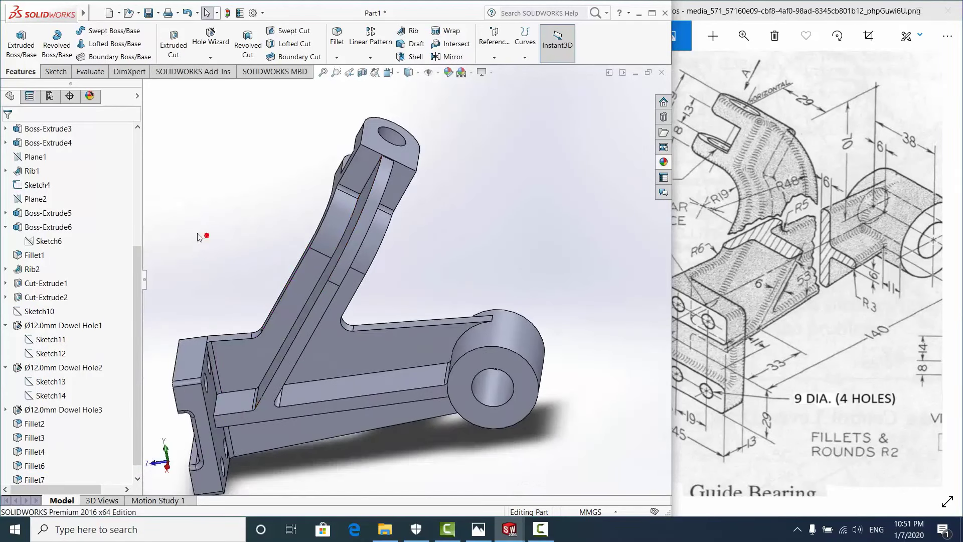
Start a 2 mm fillet on the lower arm's edges
left_click(338, 41)
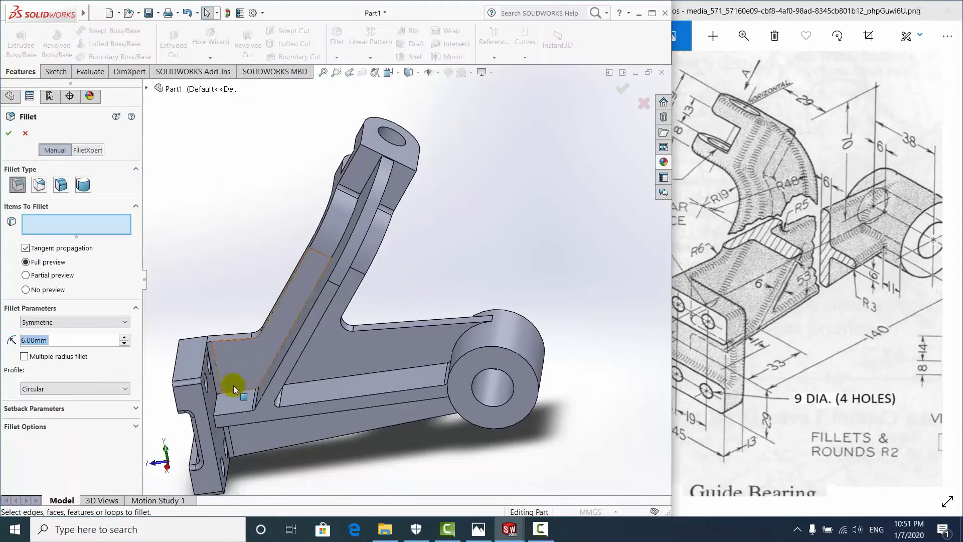
scroll(234, 385, "down", 3)
left_click(254, 378)
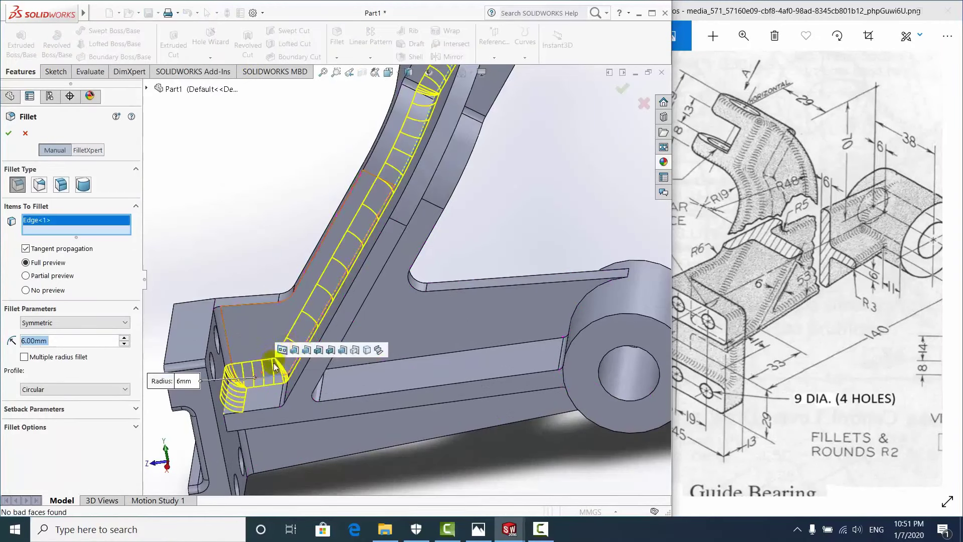
scroll(432, 244, "up", 2)
type("2")
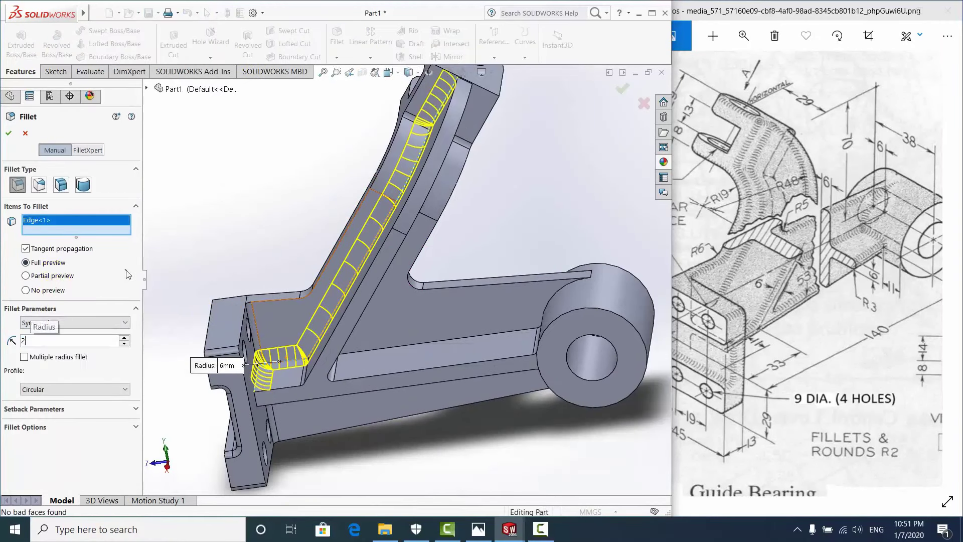
key("Return")
scroll(331, 356, "down", 2)
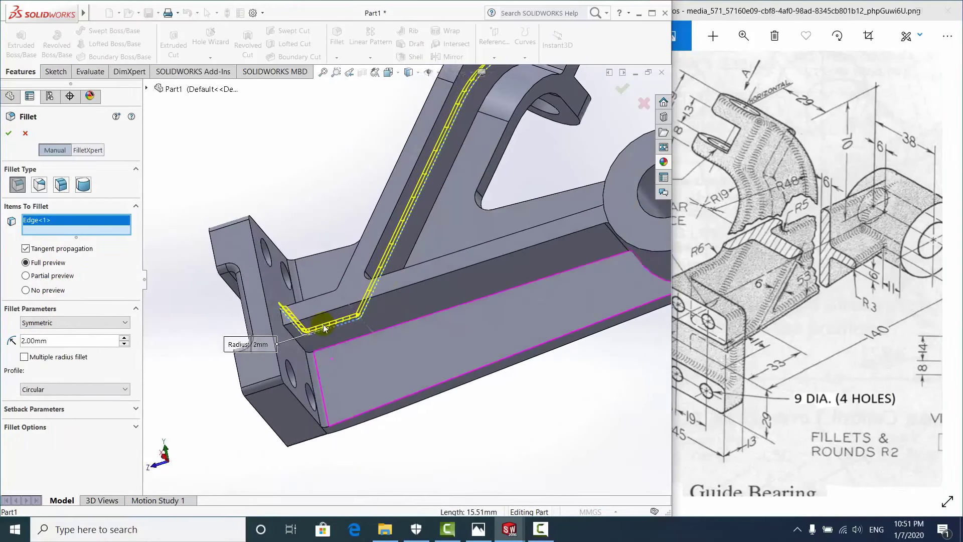
scroll(331, 354, "down", 1)
left_click(329, 345)
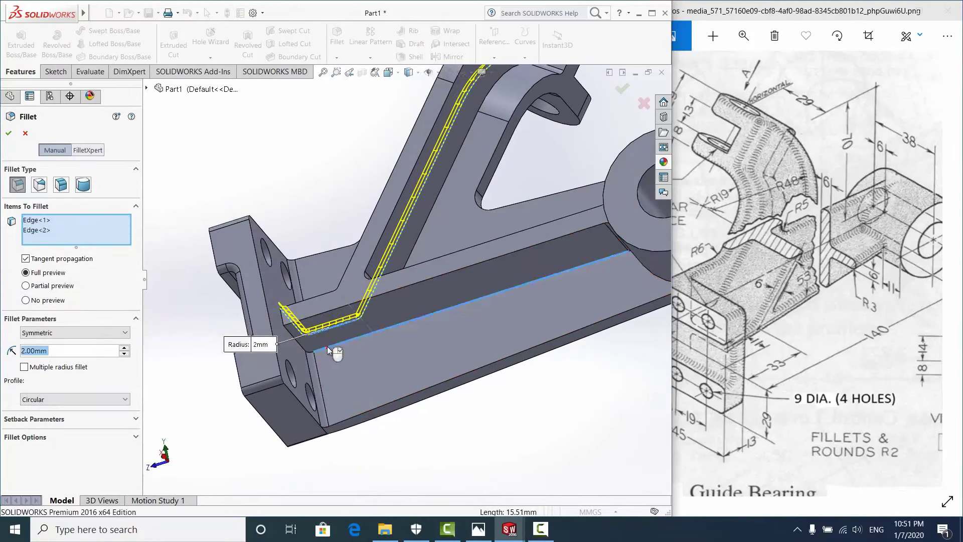
scroll(327, 343, "up", 2)
Replace the second fillet edge with the lower arm's bottom edge
middle_click_drag(325, 342, 341, 360)
mouse_move(402, 321)
middle_mouse_down()
mouse_move(602, 276)
mouse_move(570, 184)
mouse_move(562, 260)
middle_mouse_up()
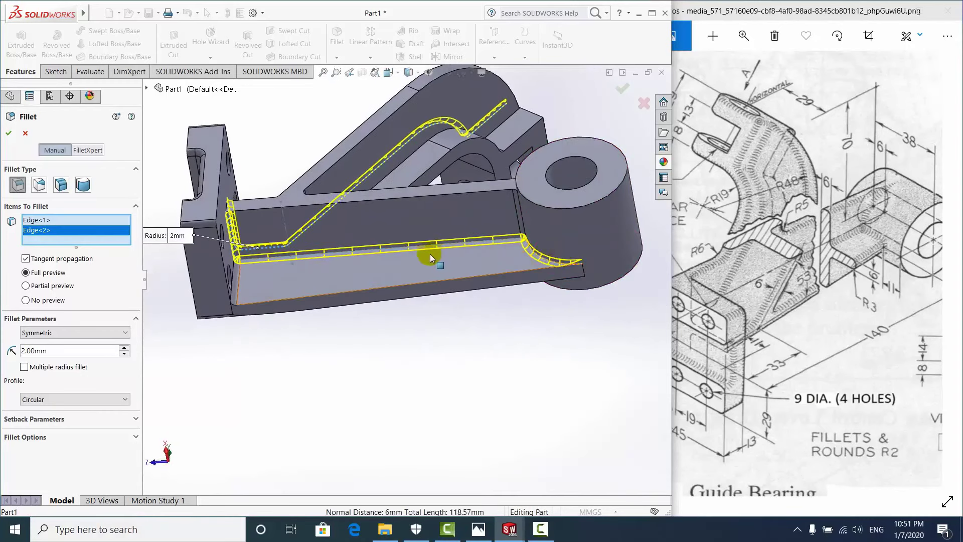
scroll(412, 254, "down", 2)
right_click(47, 230)
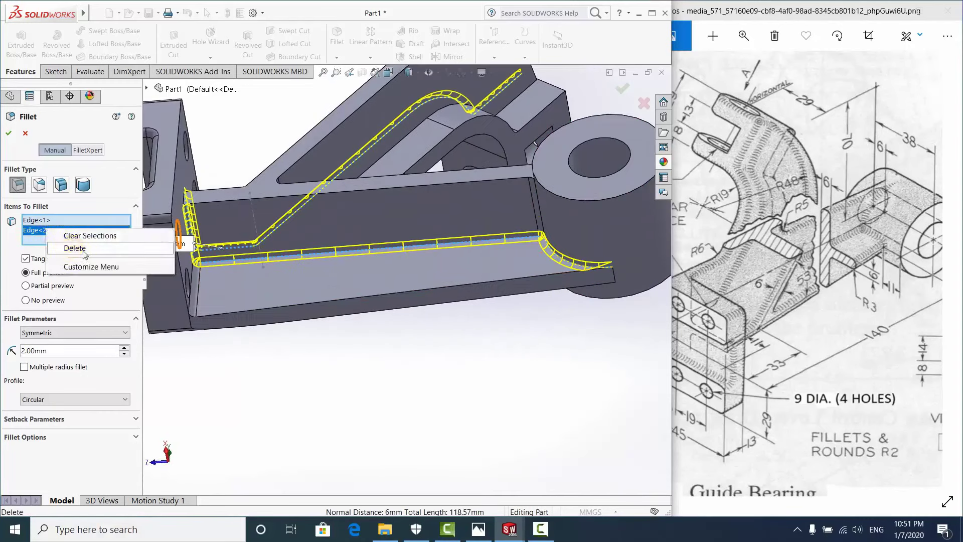
left_click(75, 248)
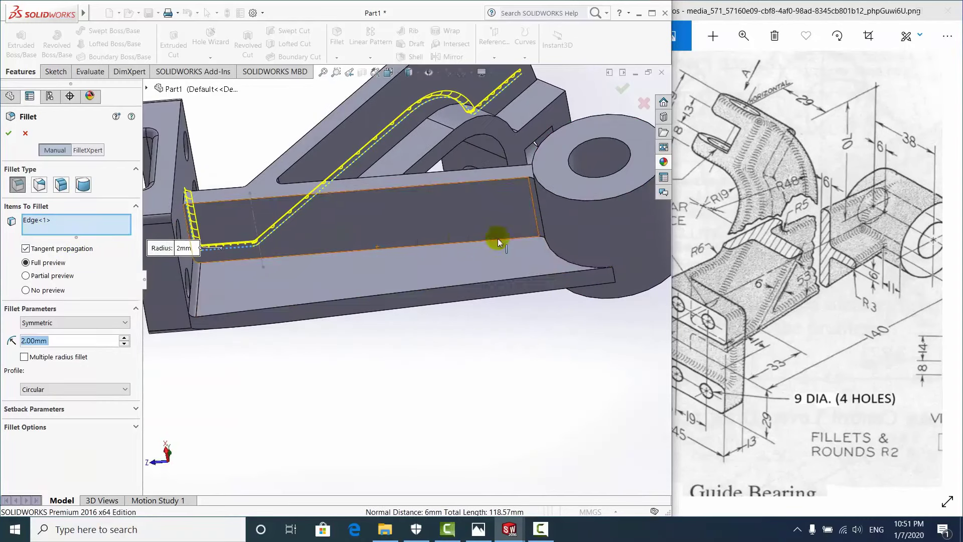
left_click(431, 290)
Remove the unwanted first edge and apply the 2 mm fillet to the remaining chain
mouse_move(369, 303)
middle_mouse_down()
mouse_move(348, 277)
mouse_move(326, 311)
mouse_move(338, 444)
middle_mouse_up()
scroll(303, 331, "down", 3)
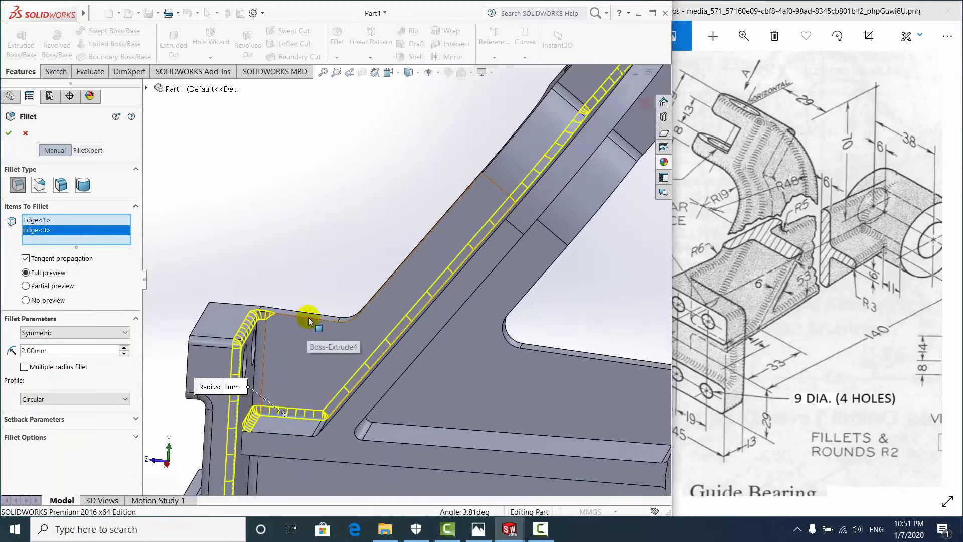
scroll(312, 316, "up", 3)
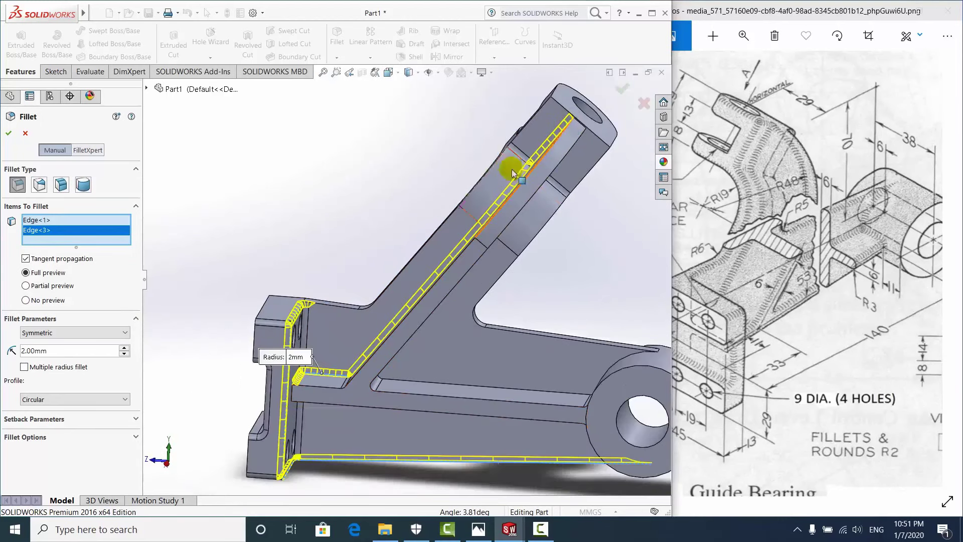
middle_click_drag(513, 173, 568, 135)
scroll(567, 131, "down", 3)
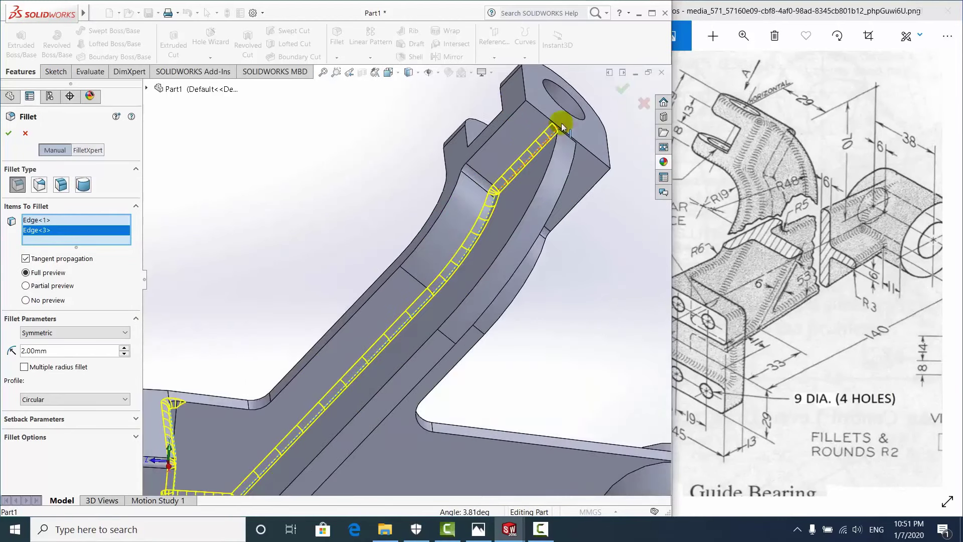
left_click(39, 221)
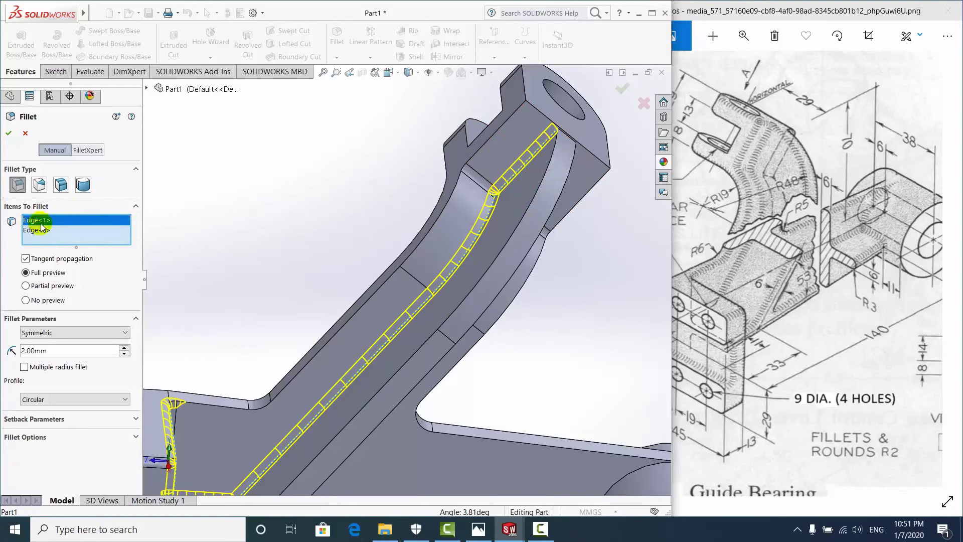
right_click(42, 227)
left_click(69, 245)
key("f")
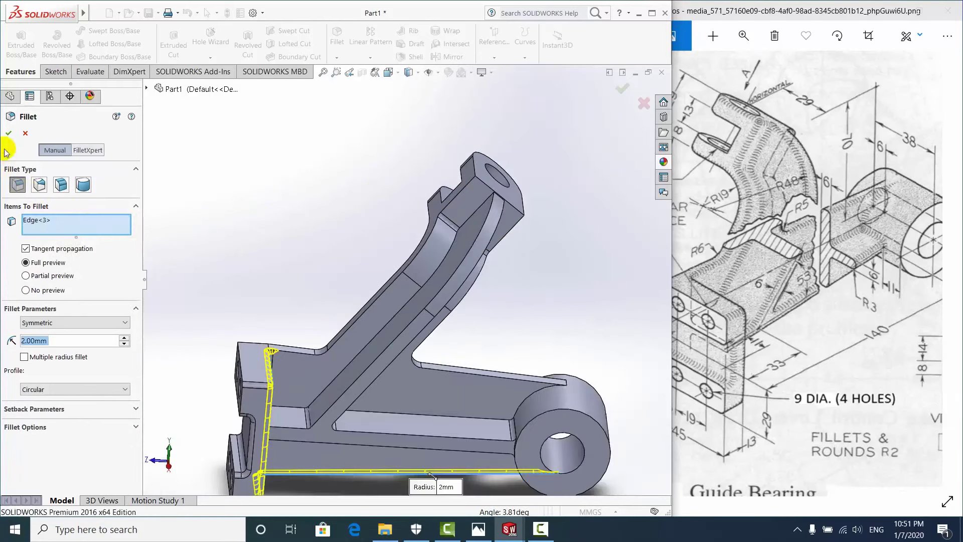
middle_click_drag(353, 245, 307, 252)
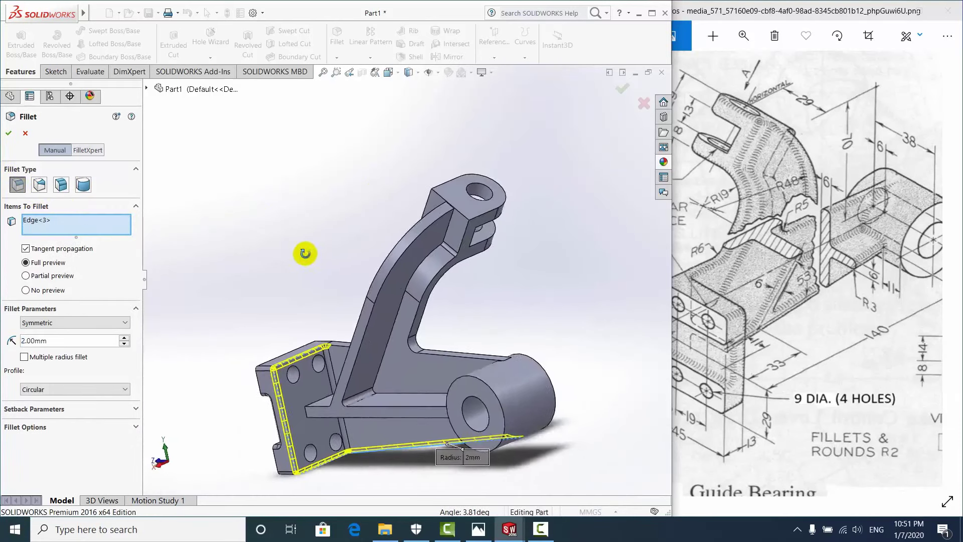
left_click(8, 133)
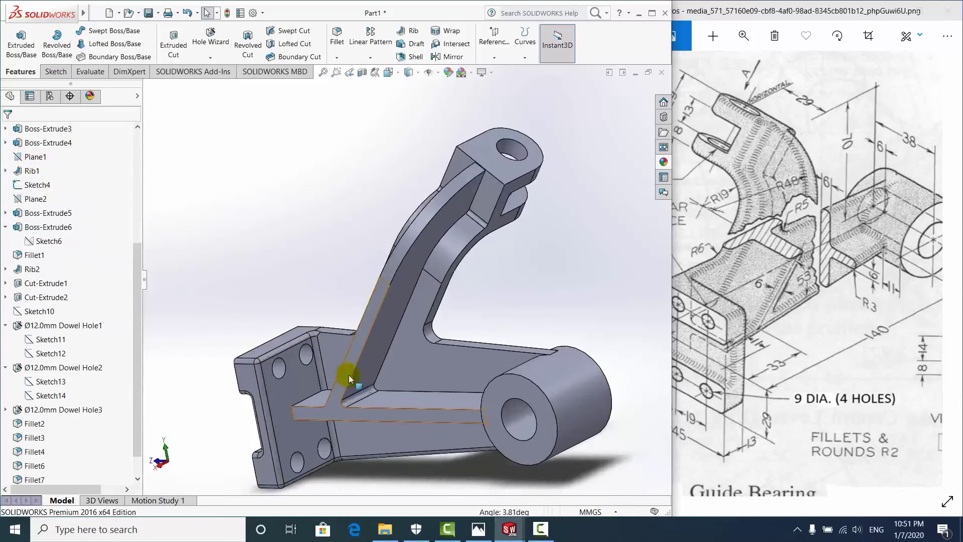
middle_click_drag(348, 375, 396, 417)
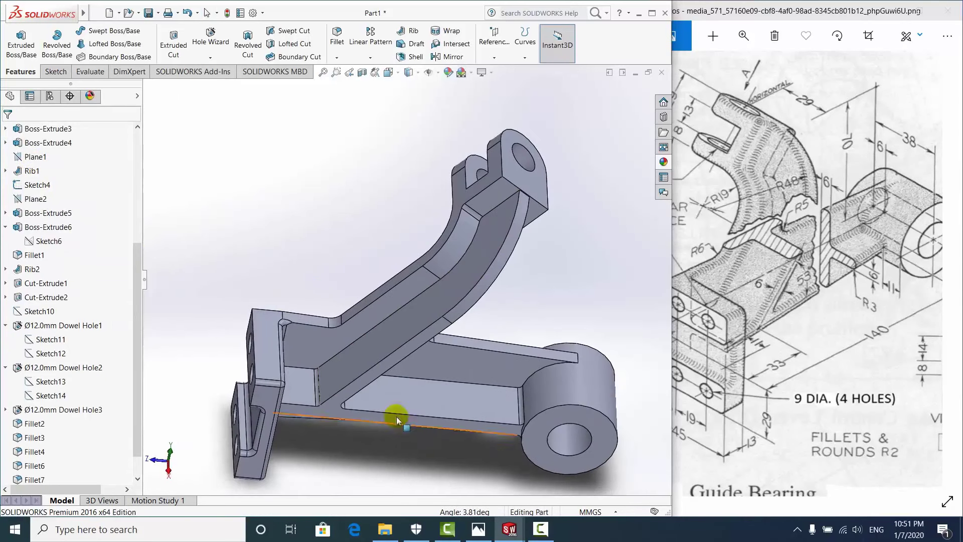
Fillet three edges along the angled arm and rib with a 2 mm radius
left_click(328, 42)
scroll(341, 320, "down", 3)
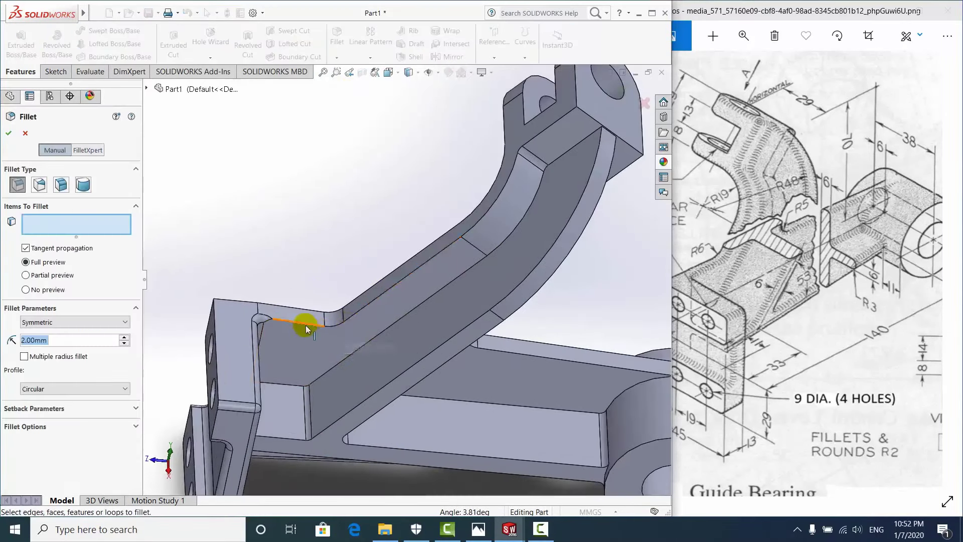
left_click(306, 325)
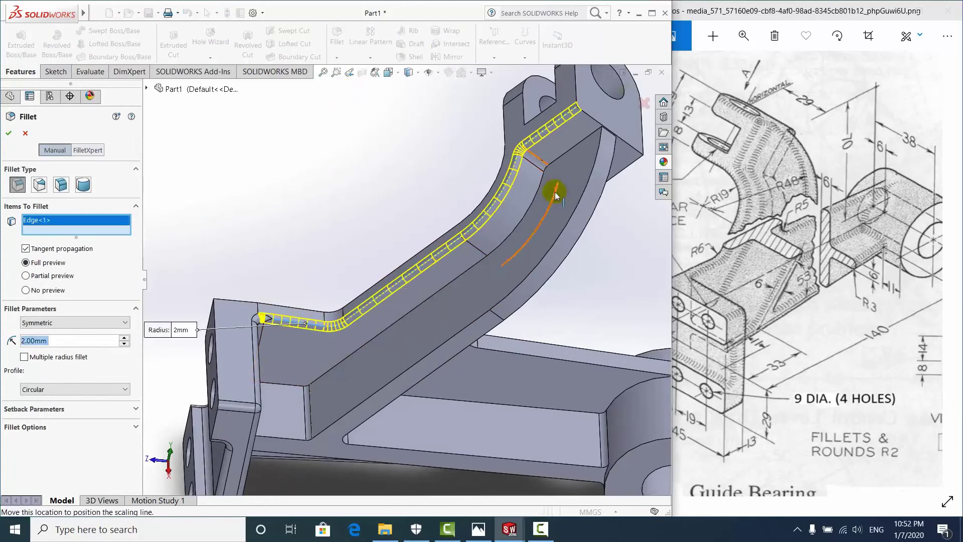
mouse_move(555, 190)
middle_mouse_down()
mouse_move(491, 157)
mouse_move(587, 215)
mouse_move(538, 275)
mouse_move(572, 377)
middle_mouse_up()
left_click(545, 237)
scroll(573, 376, "down", 3)
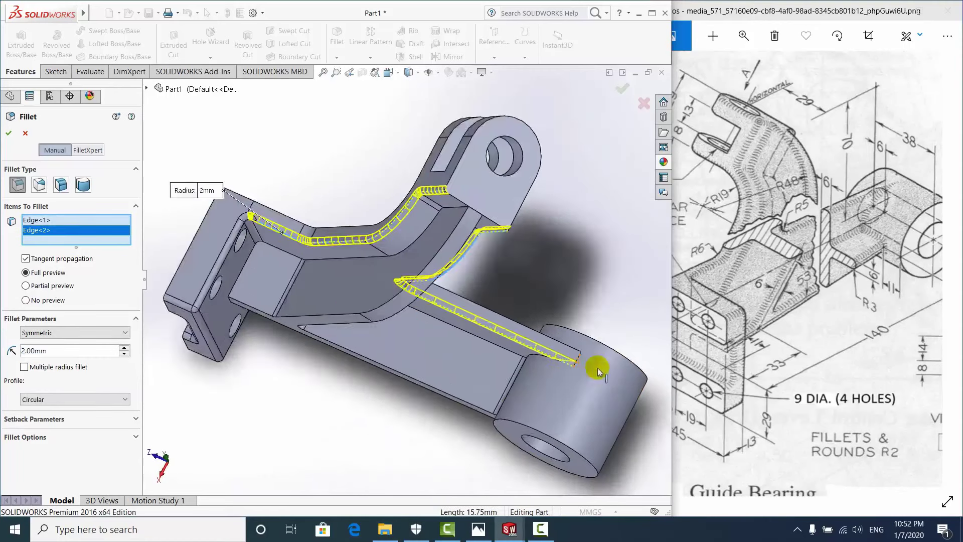
scroll(592, 366, "down", 3)
middle_click_drag(527, 333, 453, 319)
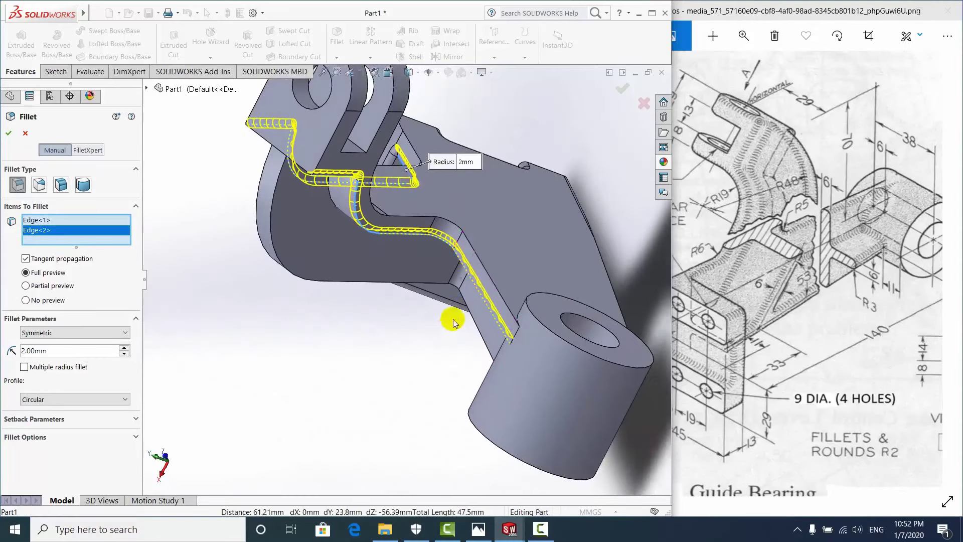
left_click(483, 267)
mouse_move(483, 267)
middle_mouse_down()
mouse_move(482, 281)
mouse_move(519, 244)
mouse_move(581, 237)
middle_mouse_up()
mouse_move(555, 273)
middle_mouse_down()
mouse_move(522, 254)
mouse_move(545, 249)
mouse_move(507, 290)
middle_mouse_up()
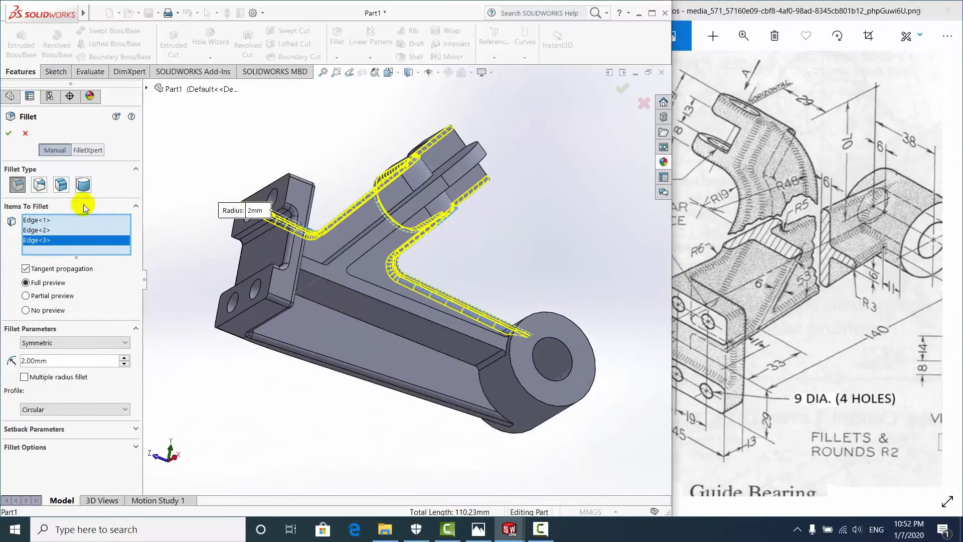
left_click(9, 133)
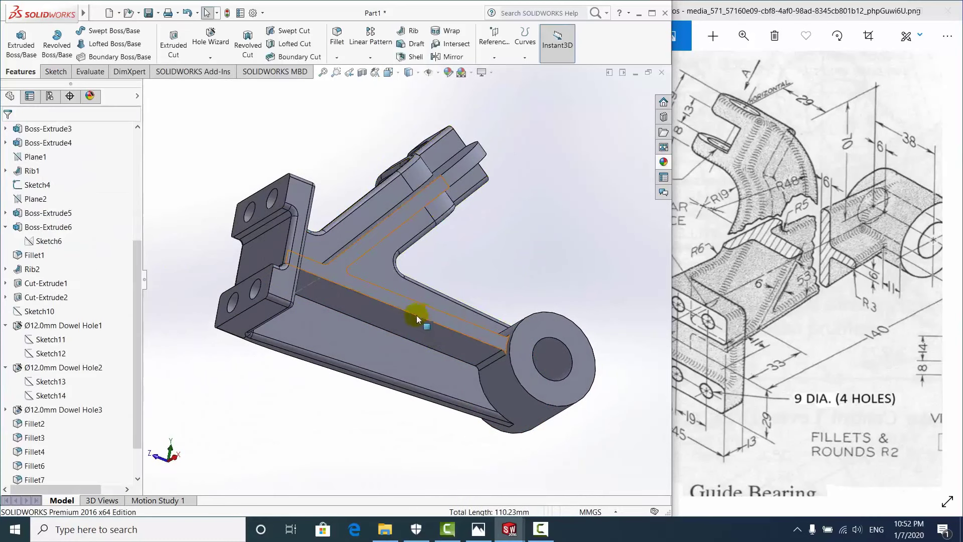
Start a new 2 mm fillet on three rib edges along the arm
left_click(311, 108)
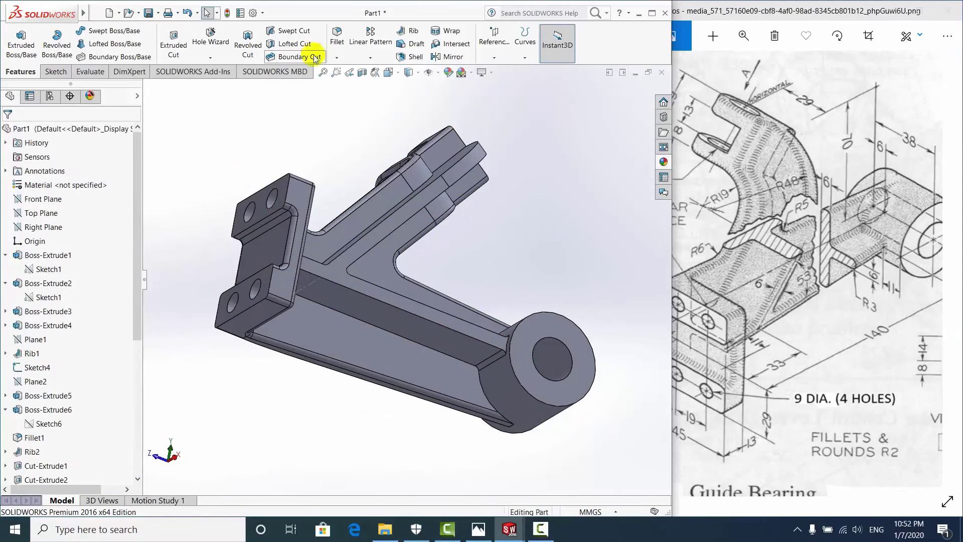
left_click(345, 56)
scroll(490, 348, "down", 3)
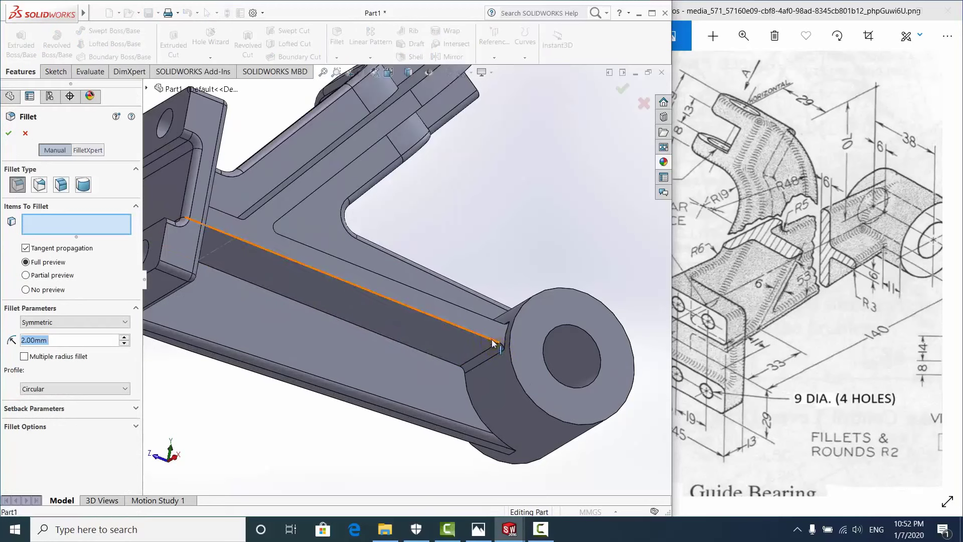
left_click(493, 342)
left_click(490, 321)
scroll(490, 331, "up", 3)
scroll(479, 323, "down", 5)
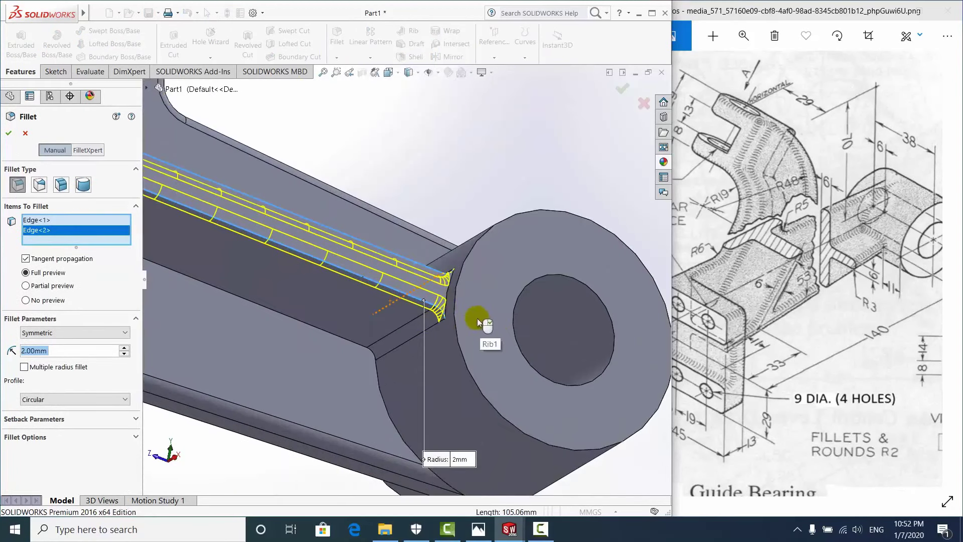
left_click(448, 299)
Add a fourth edge near the flange end to the fillet
scroll(448, 299, "up", 3)
middle_click_drag(427, 321, 366, 297)
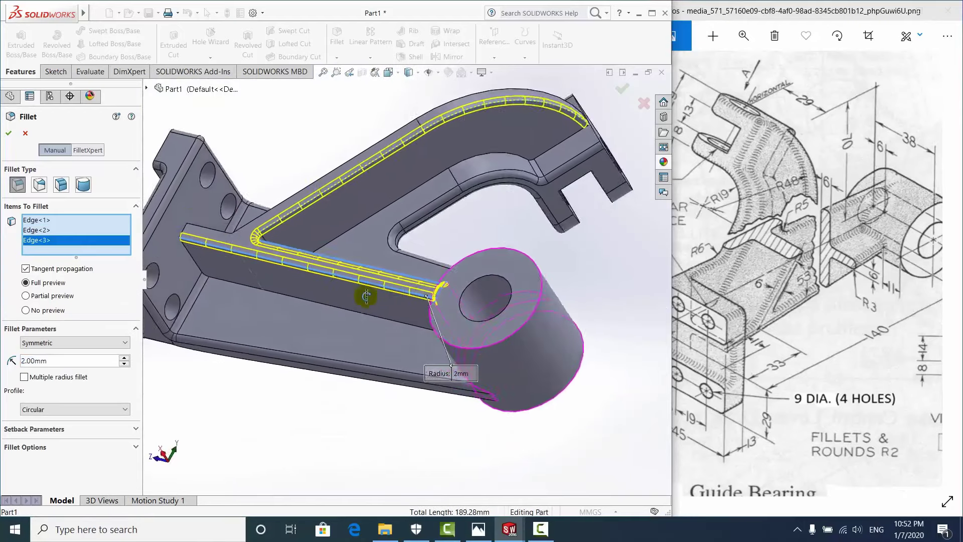
scroll(183, 209, "down", 3)
scroll(258, 248, "down", 2)
left_click(266, 247)
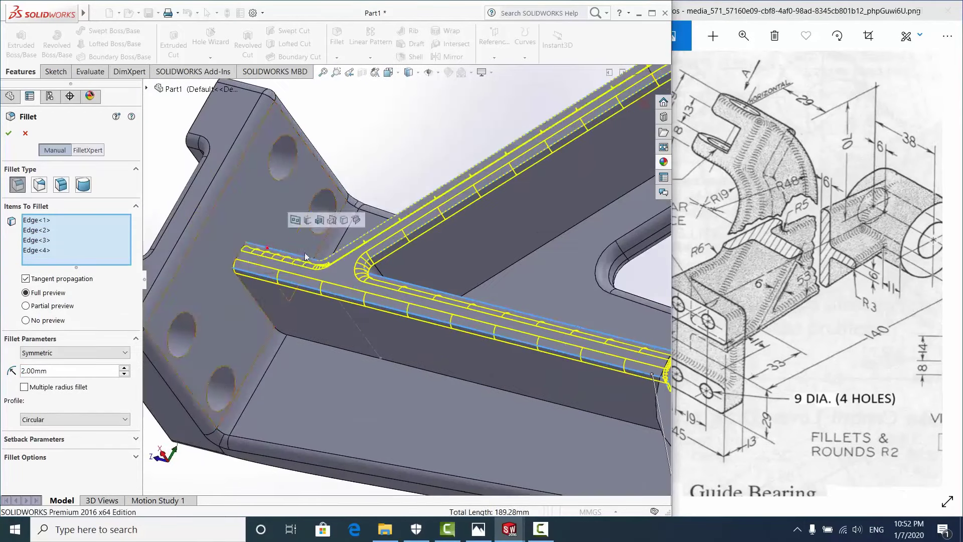
scroll(306, 256, "up", 3)
middle_click_drag(430, 344, 477, 307)
scroll(469, 243, "up", 2)
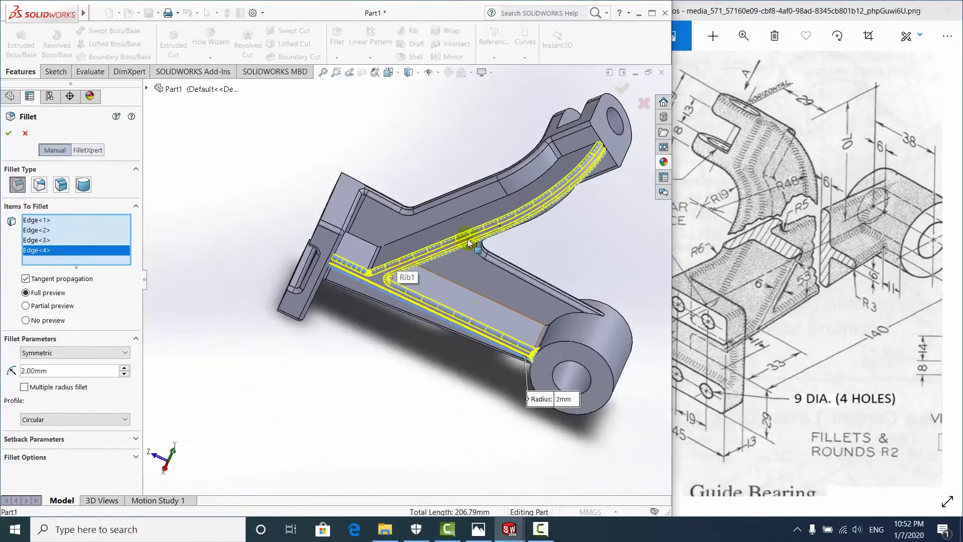
scroll(584, 145, "down", 2)
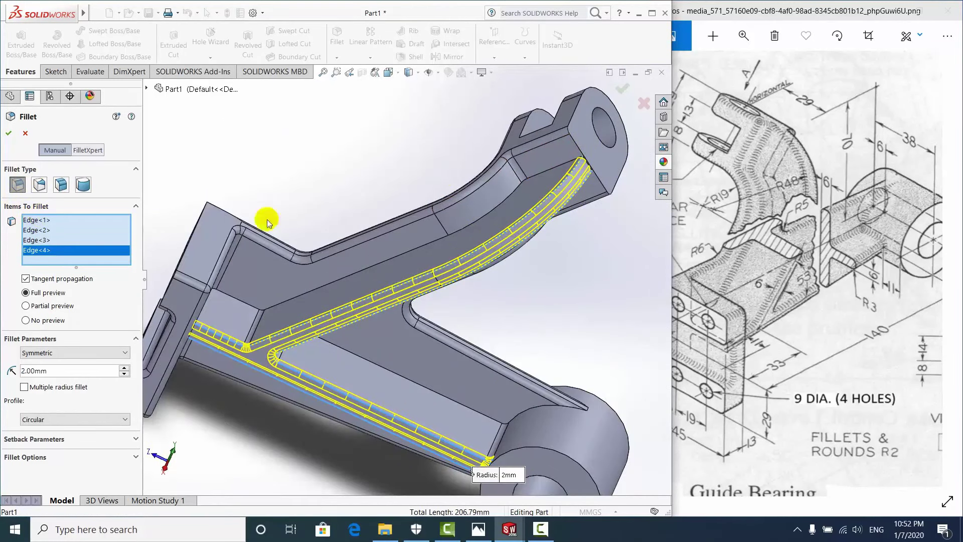
Drop the extra Edge<5> from the list and apply the 2 mm fillet
left_click(510, 194)
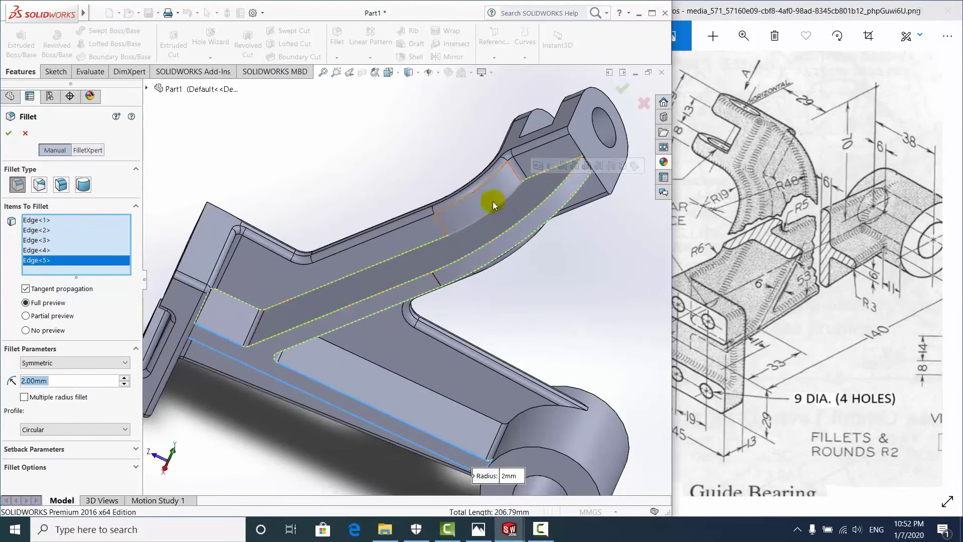
scroll(501, 209, "down", 1)
right_click(50, 262)
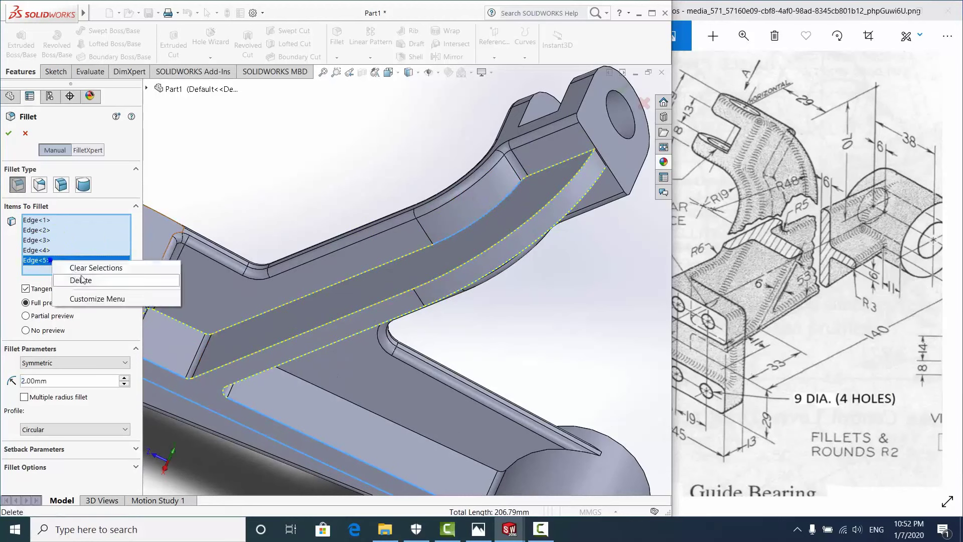
left_click(77, 277)
left_click(9, 133)
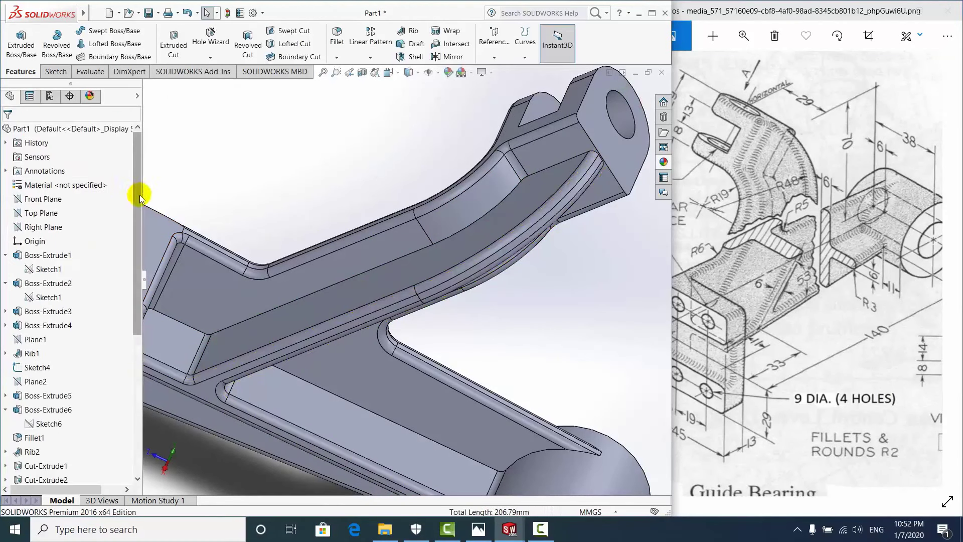
Fillet the lower rib edge chain at 2.00 mm and orbit to inspect it
left_click(335, 36)
left_click(522, 181)
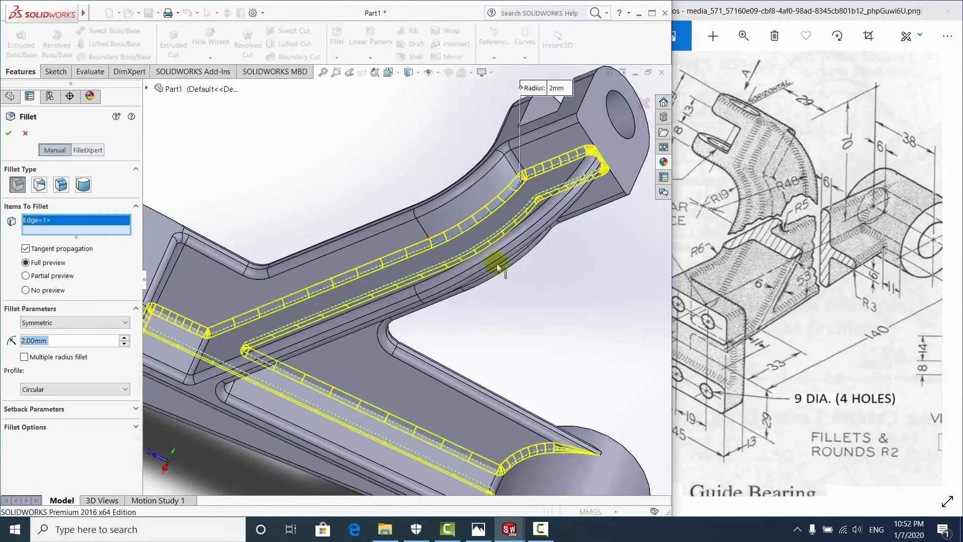
scroll(497, 266, "up", 10)
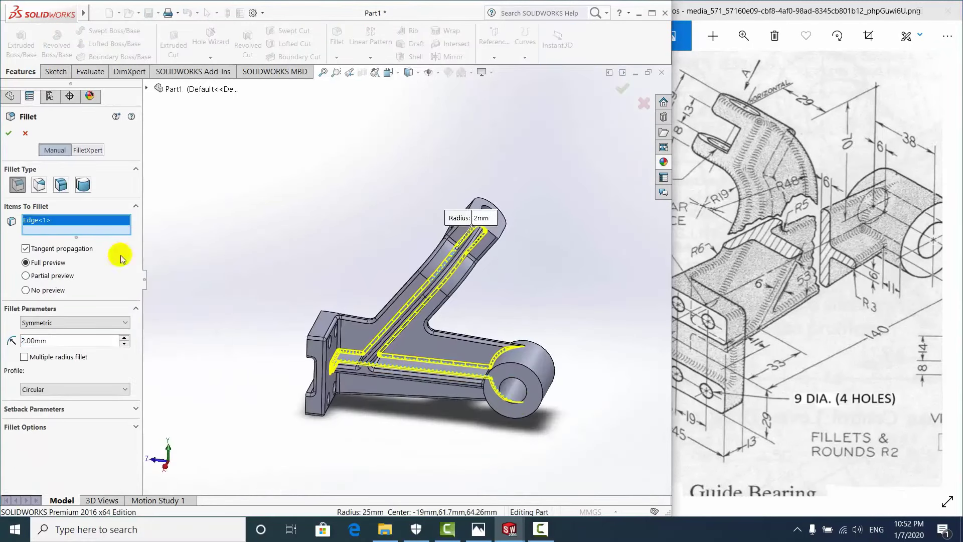
left_click(13, 131)
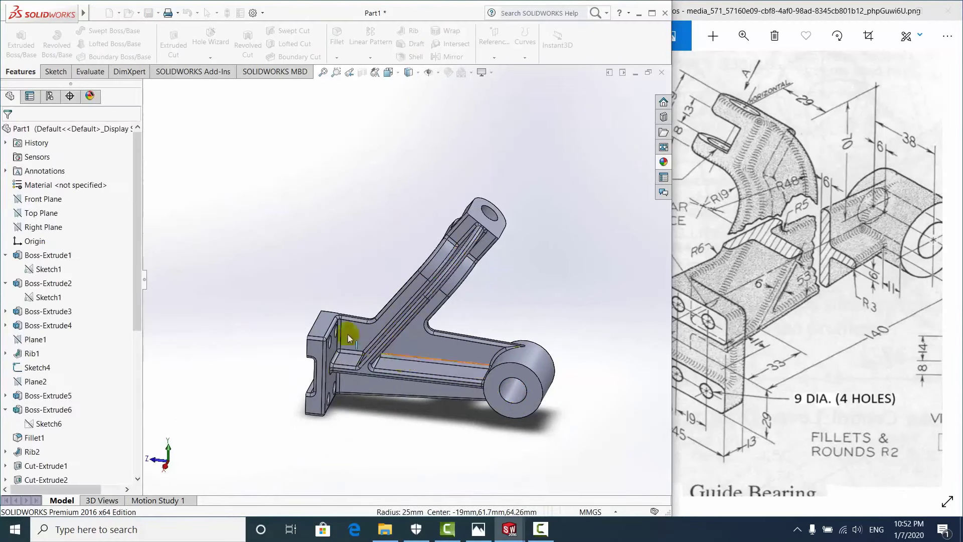
mouse_move(344, 324)
middle_mouse_down()
mouse_move(378, 264)
mouse_move(357, 234)
mouse_move(379, 344)
mouse_move(468, 394)
mouse_move(355, 291)
middle_mouse_up()
scroll(353, 385, "down", 5)
middle_click_drag(352, 384, 344, 262)
mouse_move(362, 402)
middle_mouse_down()
mouse_move(400, 398)
mouse_move(430, 243)
mouse_move(445, 359)
mouse_move(486, 244)
mouse_move(442, 423)
mouse_move(452, 327)
mouse_move(528, 361)
mouse_move(507, 329)
mouse_move(450, 400)
mouse_move(586, 451)
mouse_move(463, 344)
mouse_move(355, 369)
mouse_move(423, 177)
mouse_move(411, 223)
mouse_move(430, 270)
mouse_move(578, 239)
middle_mouse_up()
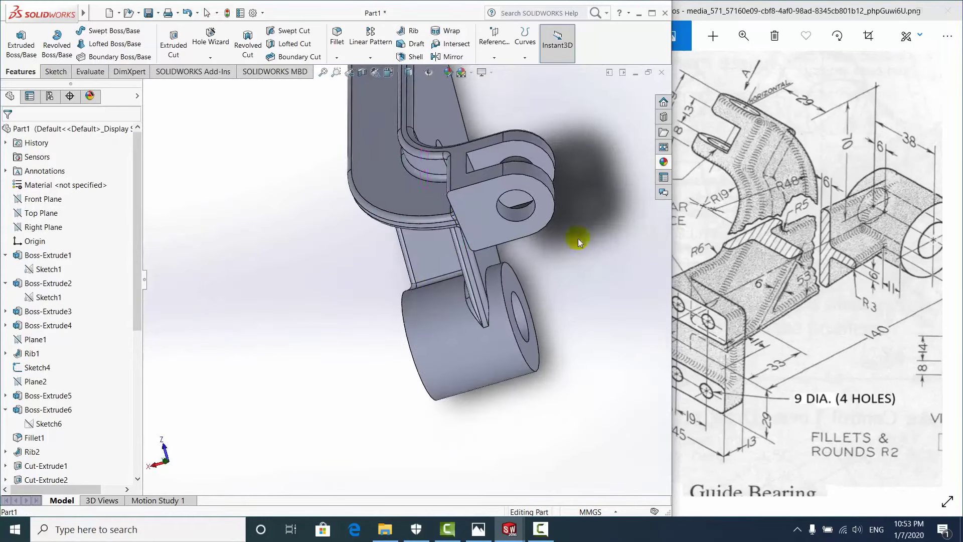
Round the top lug's curved outer edge with a 2 mm fillet
middle_click_drag(486, 217, 518, 143)
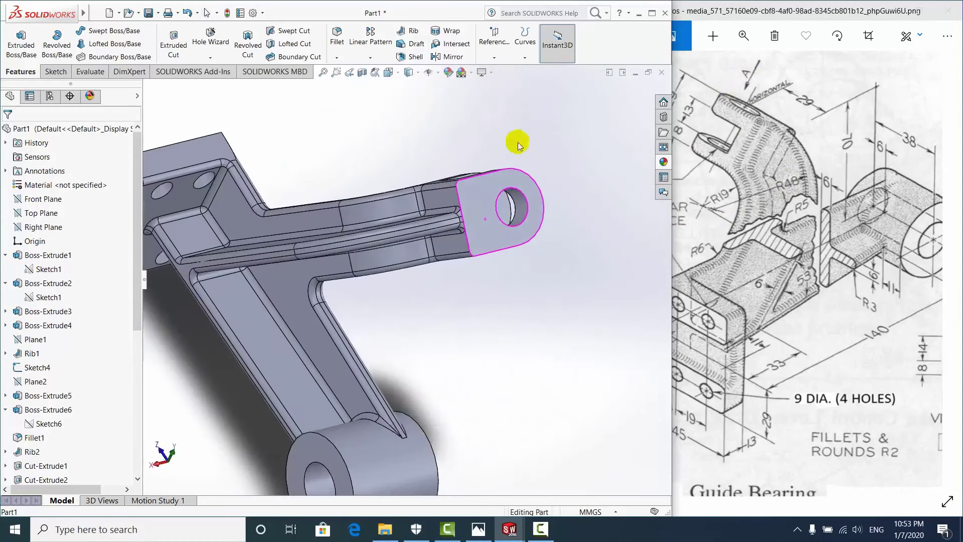
middle_click_drag(501, 185, 459, 235)
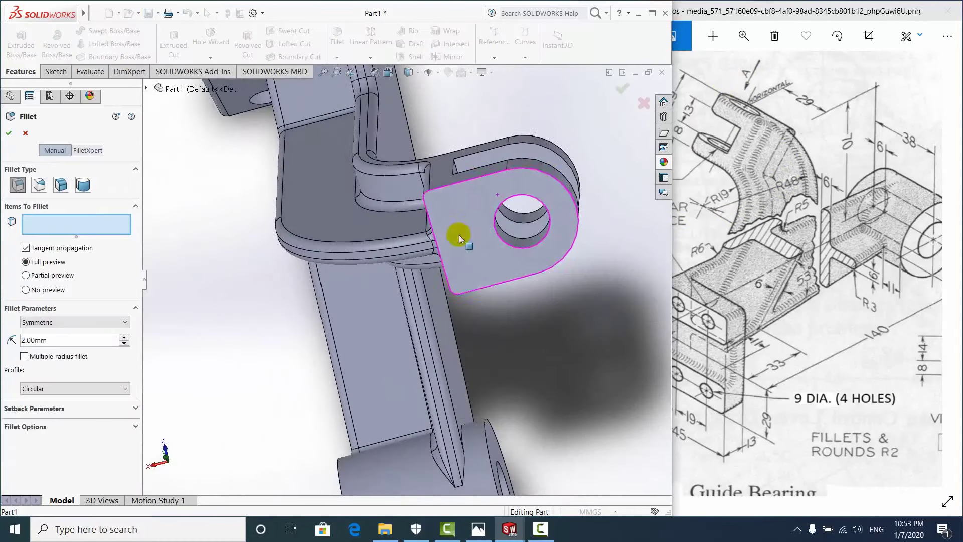
left_click(544, 172)
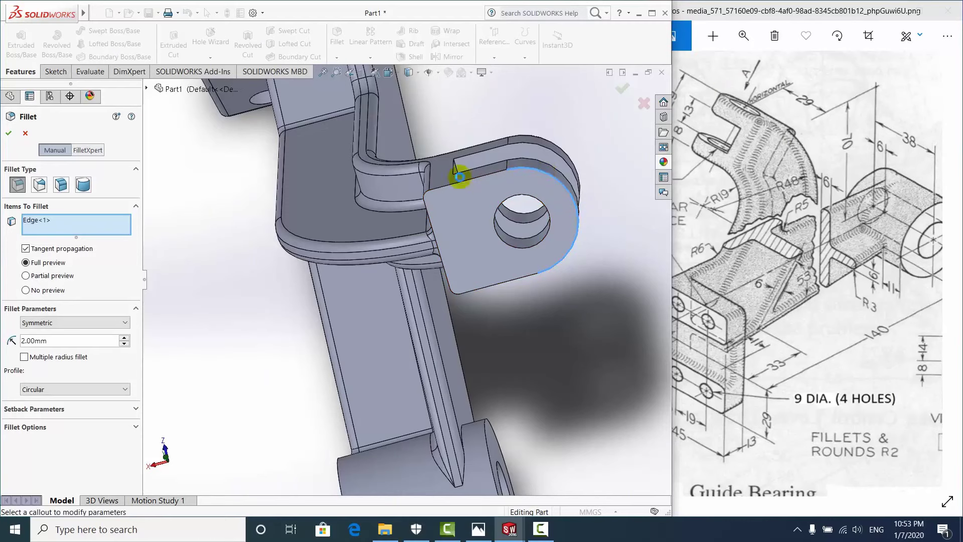
mouse_move(460, 177)
middle_mouse_down()
mouse_move(507, 159)
mouse_move(628, 204)
middle_mouse_up()
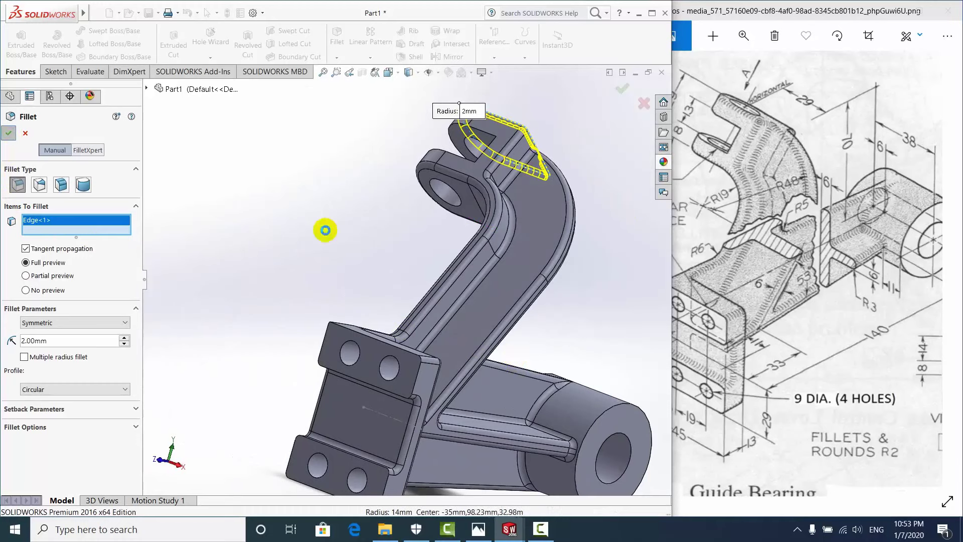
key("Return")
mouse_move(394, 323)
middle_mouse_down()
mouse_move(458, 365)
mouse_move(301, 313)
mouse_move(433, 399)
mouse_move(404, 323)
mouse_move(419, 318)
mouse_move(458, 422)
mouse_move(494, 431)
mouse_move(471, 392)
mouse_move(454, 438)
mouse_move(468, 430)
middle_mouse_up()
mouse_move(459, 379)
middle_mouse_down()
mouse_move(469, 326)
mouse_move(538, 236)
mouse_move(495, 262)
middle_mouse_up()
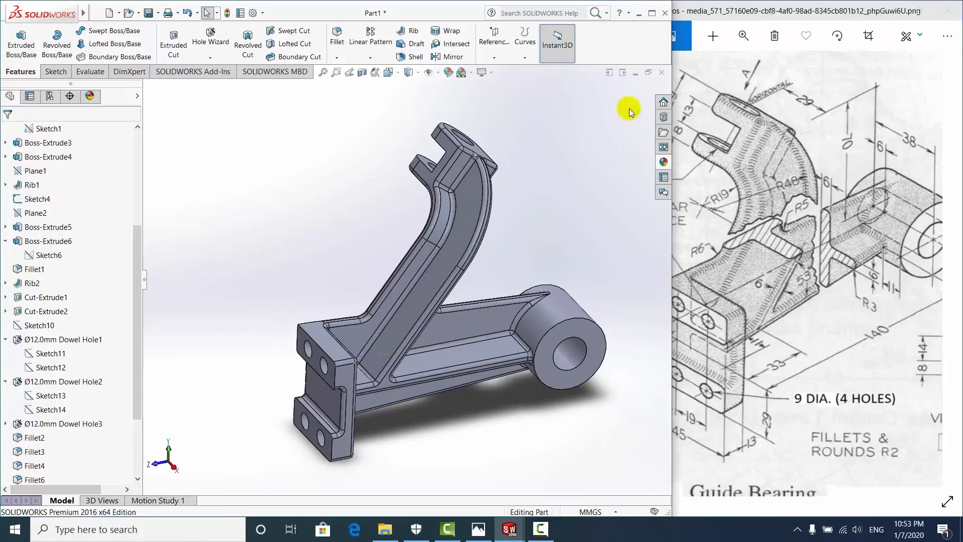
Check the Guide Bearing reference drawing full screen in Photos, then minimize it
double_click(768, 204)
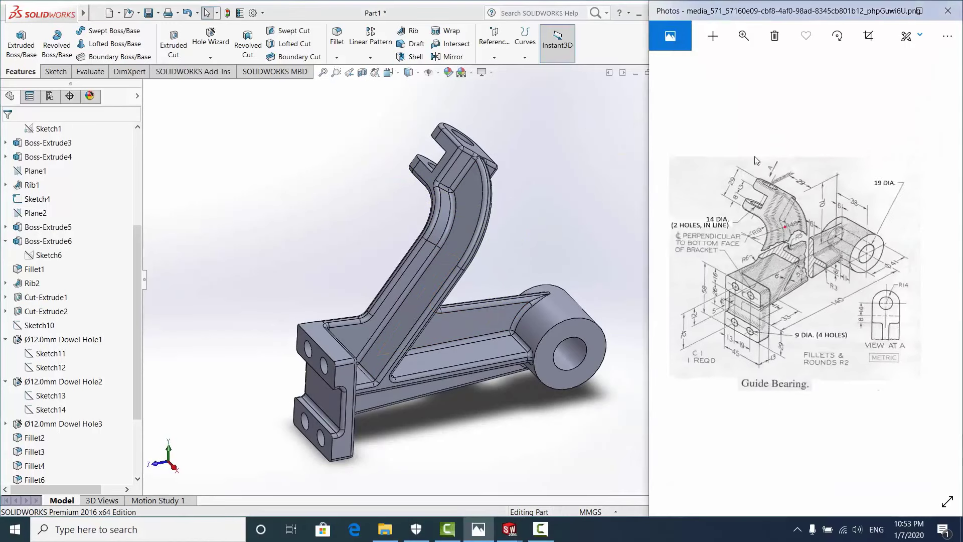
left_click(897, 9)
left_click(479, 530)
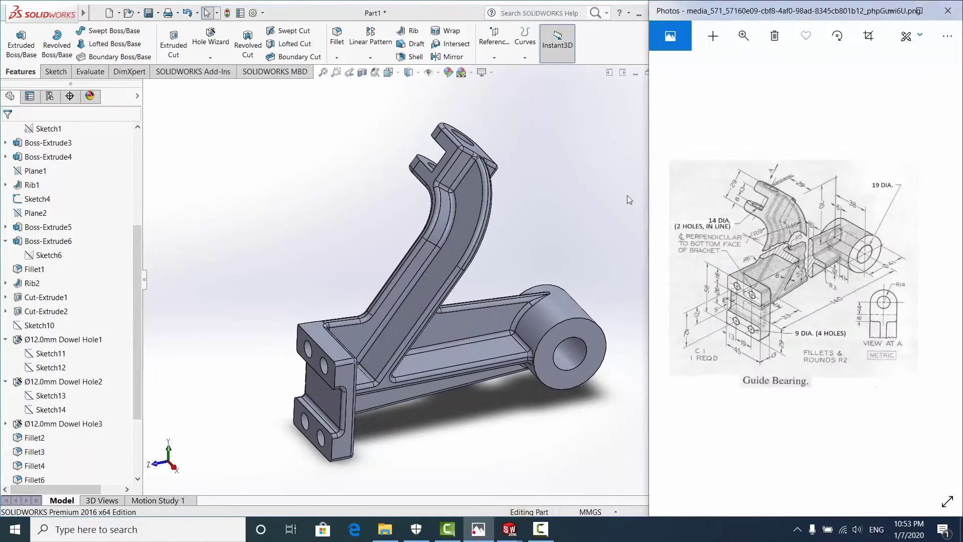
left_click(923, 12)
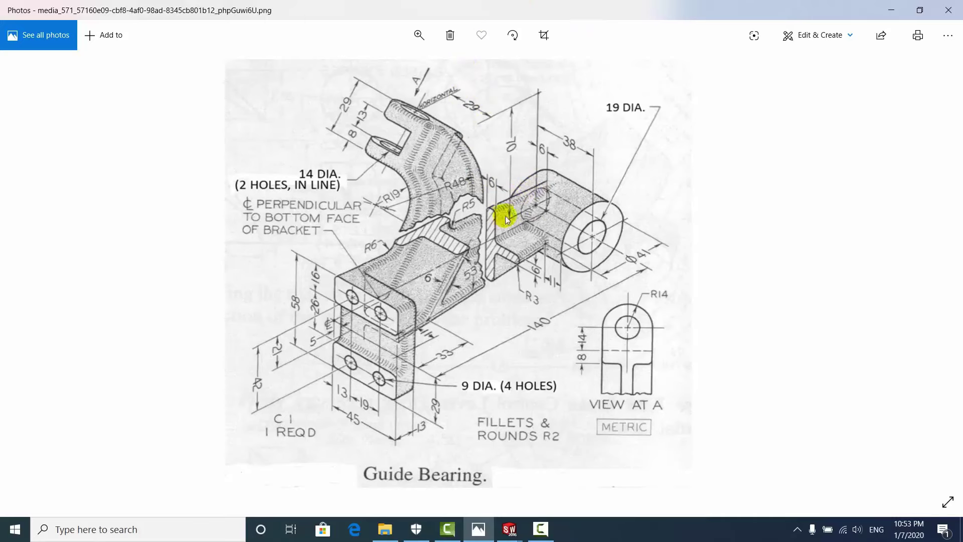
scroll(413, 258, "up", 3, "ctrl")
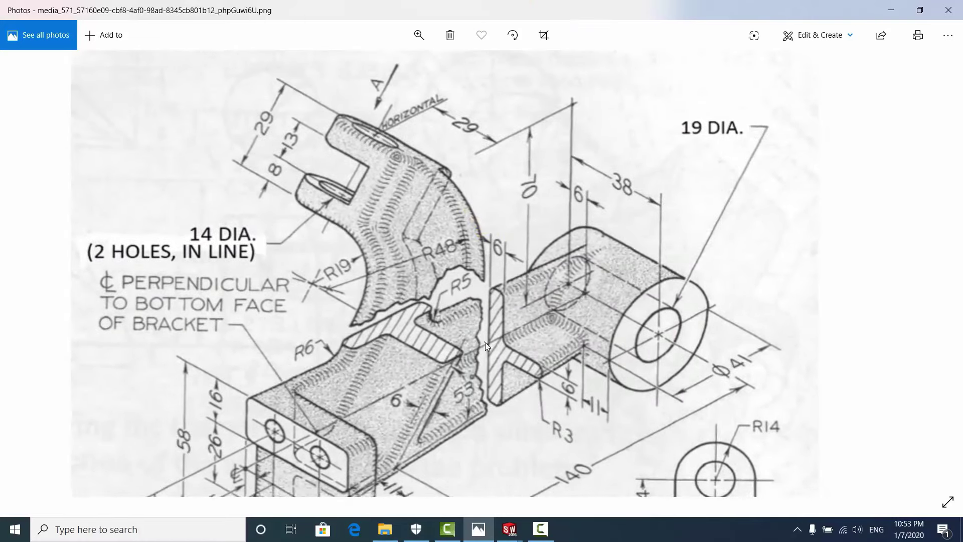
double_click(486, 342)
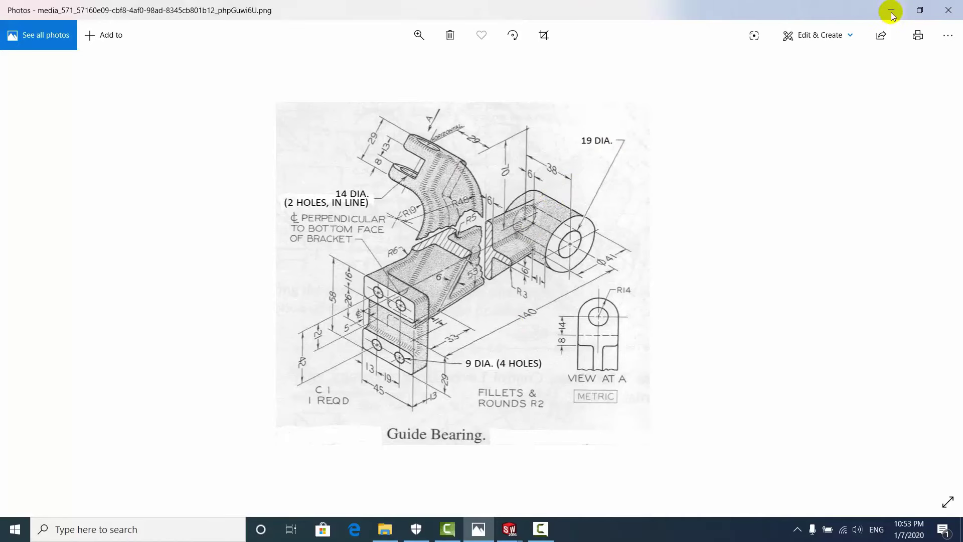
scroll(600, 211, "up", 3)
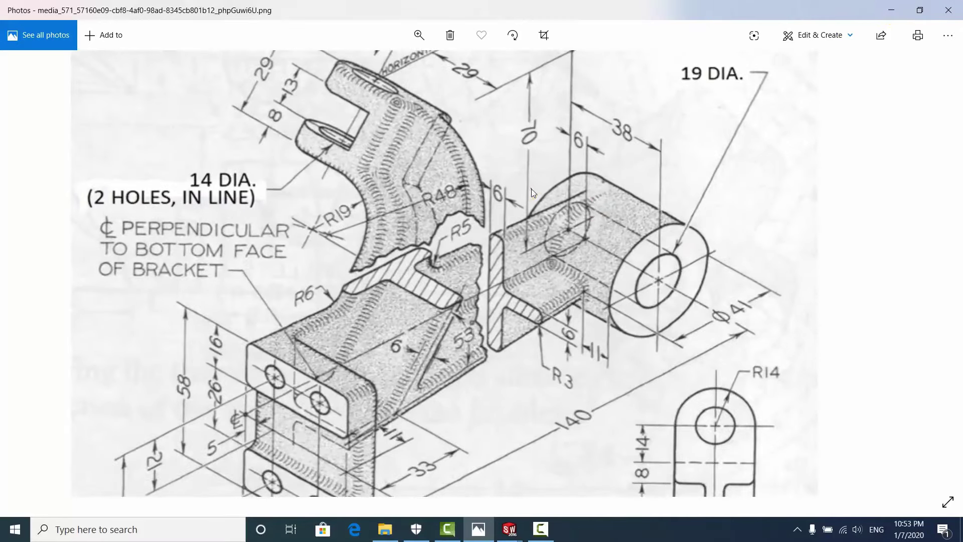
scroll(509, 254, "down", 3)
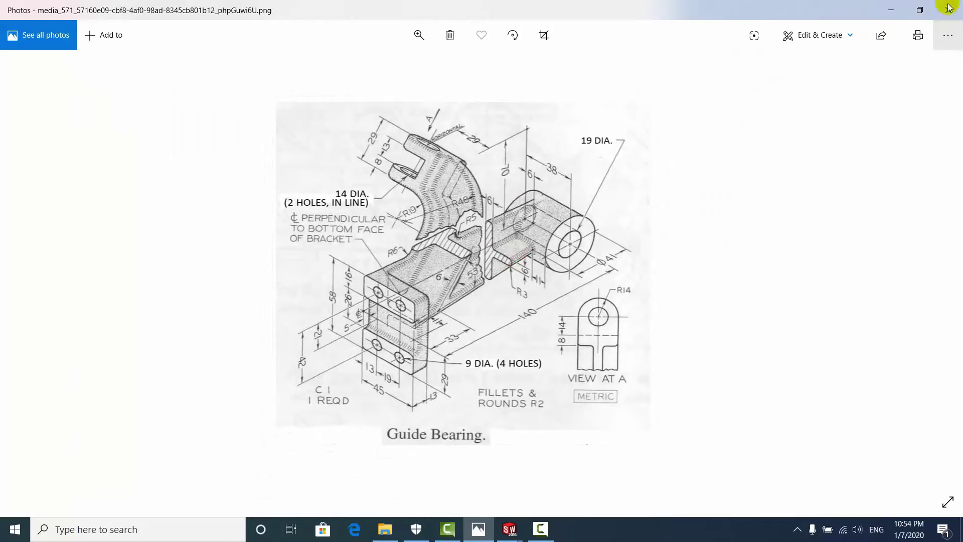
left_click(891, 10)
mouse_move(504, 242)
middle_mouse_down()
mouse_move(473, 291)
mouse_move(441, 251)
mouse_move(502, 248)
mouse_move(557, 440)
mouse_move(501, 445)
mouse_move(390, 290)
mouse_move(510, 349)
mouse_move(452, 312)
middle_mouse_up()
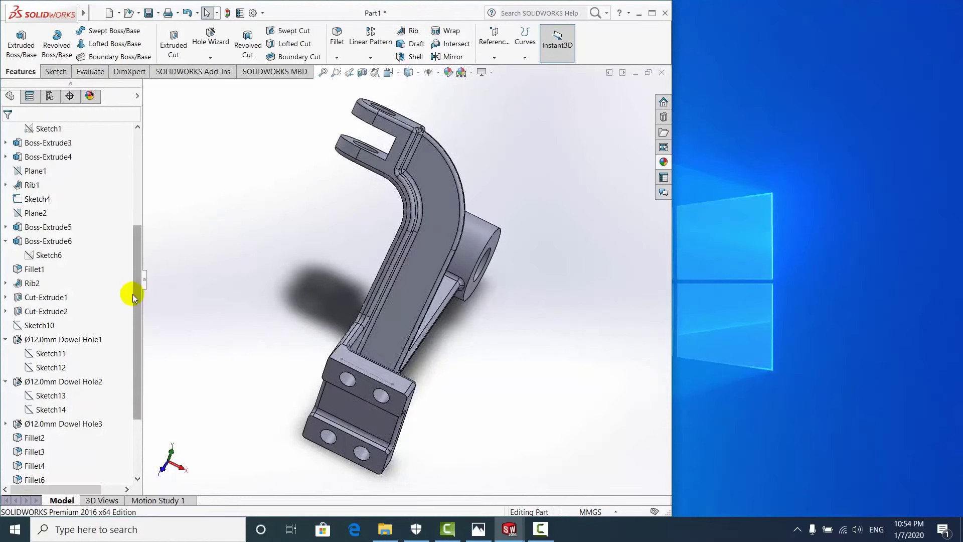
Assign Alloy Steel from the Steel materials to Part1
left_click_drag(134, 292, 126, 173)
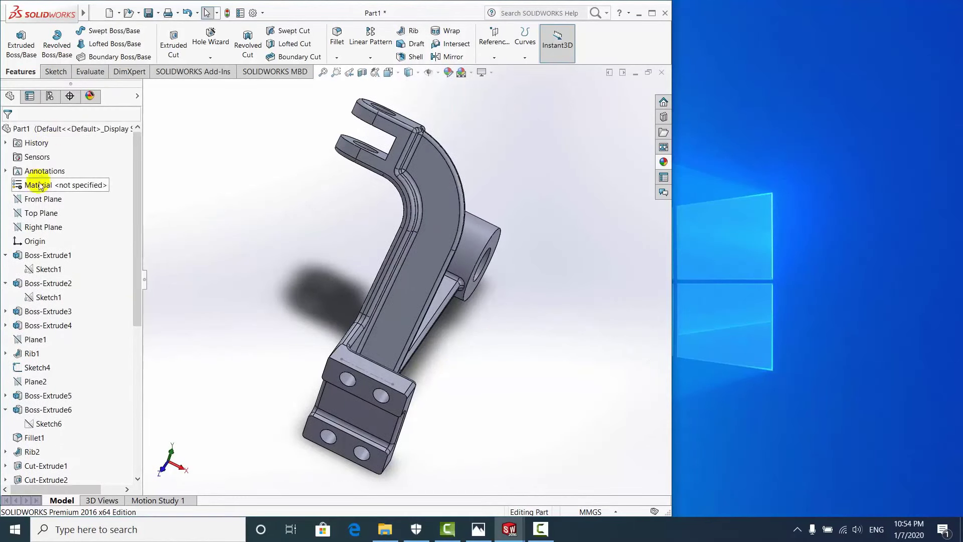
right_click(54, 128)
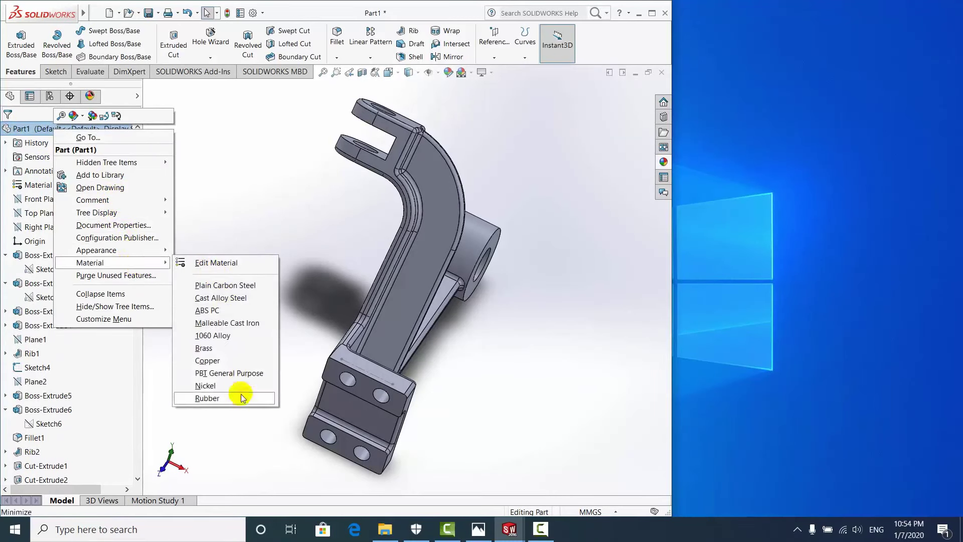
mouse_move(89, 263)
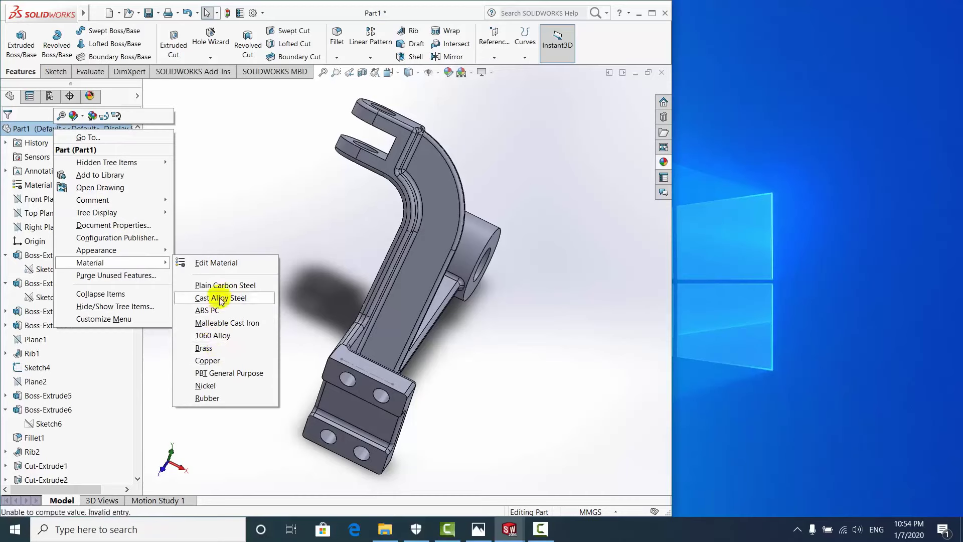
left_click(208, 265)
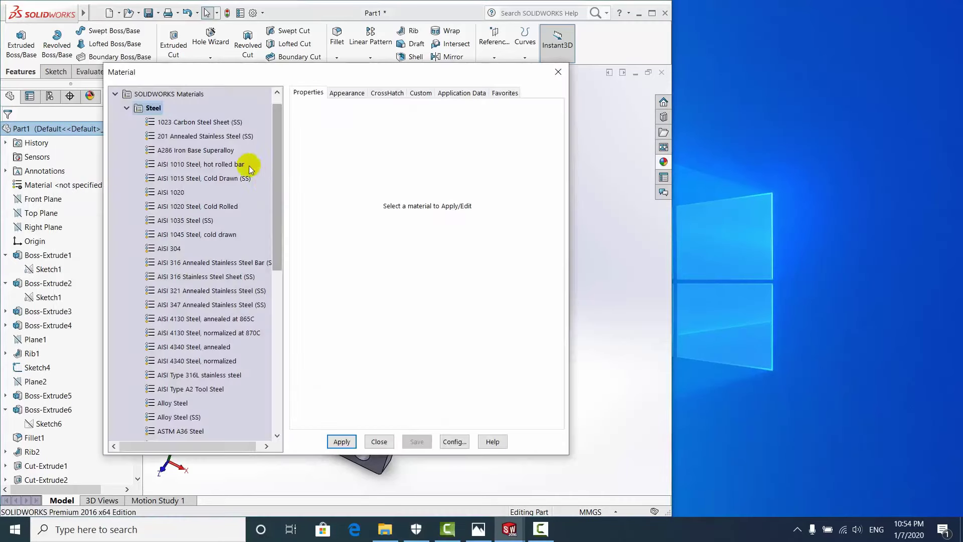
left_click(236, 151)
left_click(205, 221)
left_click(185, 234)
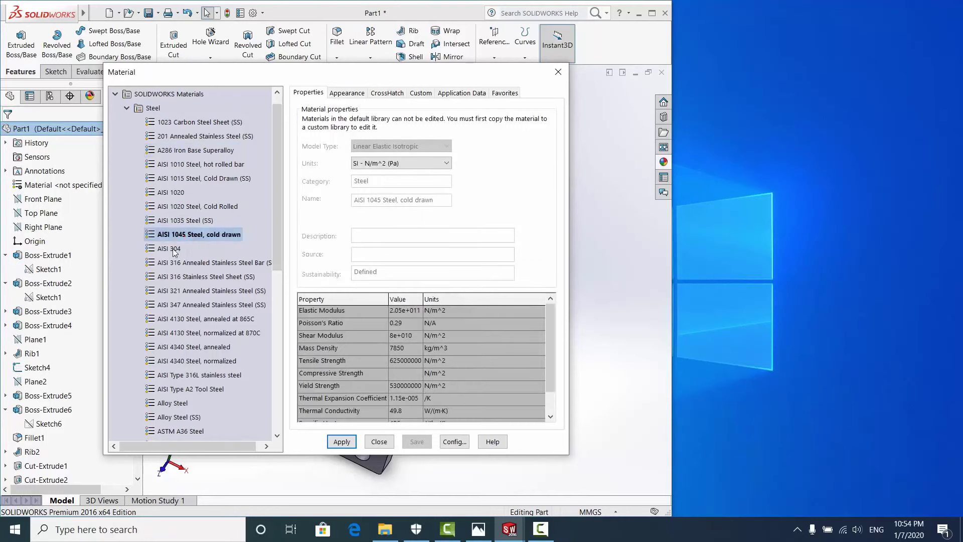
scroll(183, 253, "down", 1)
left_click(189, 236)
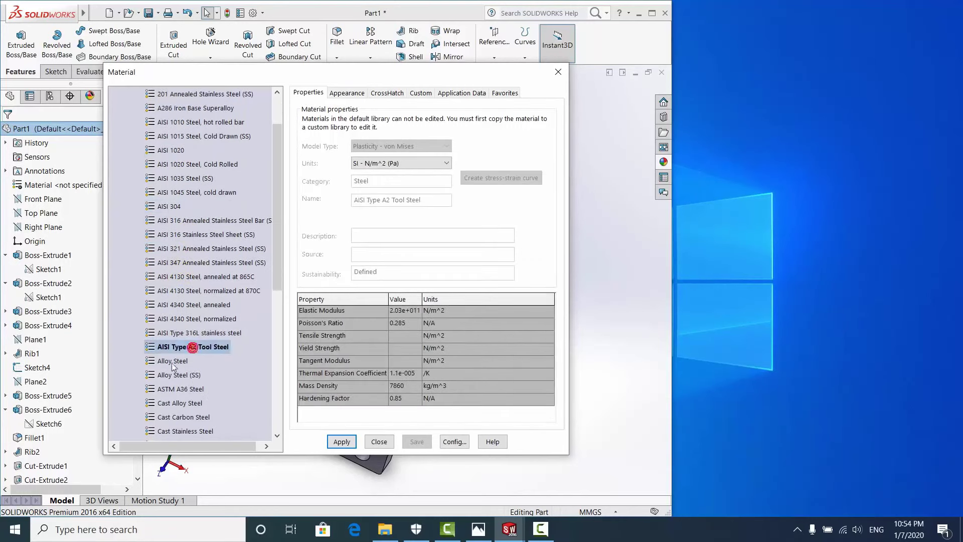
left_click(172, 362)
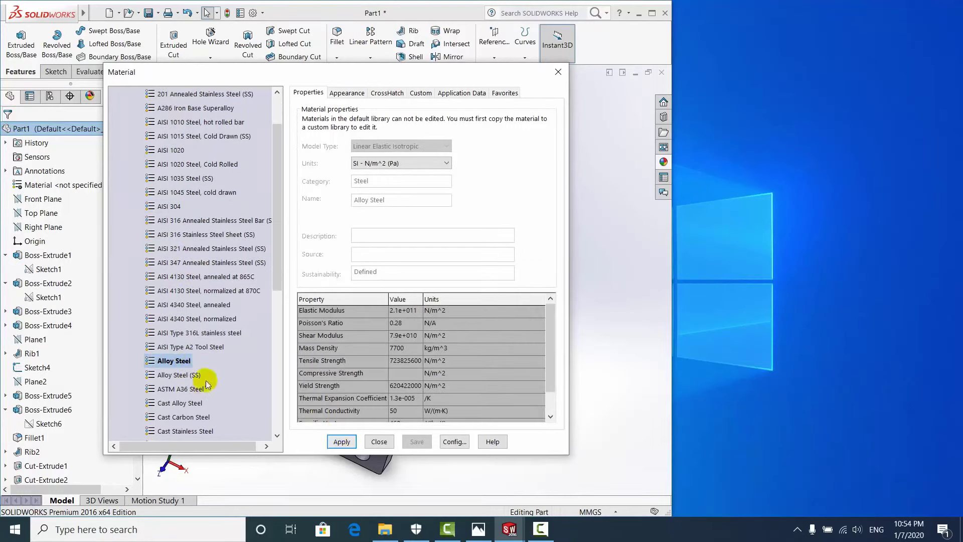
left_click(380, 442)
Orbit and zoom the Alloy Steel part to review its fillets and features
mouse_move(252, 295)
middle_mouse_down()
mouse_move(366, 318)
mouse_move(311, 320)
middle_mouse_up()
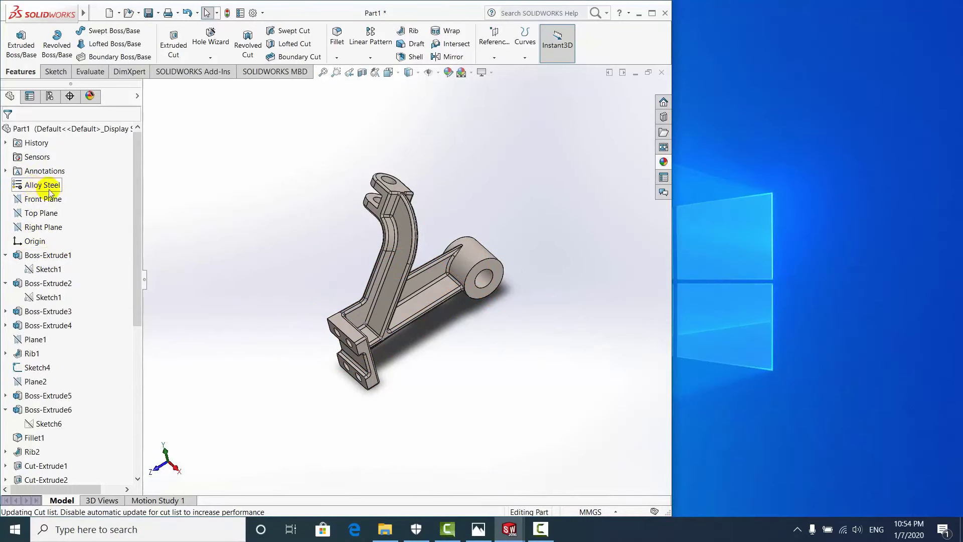
scroll(419, 260, "down", 3)
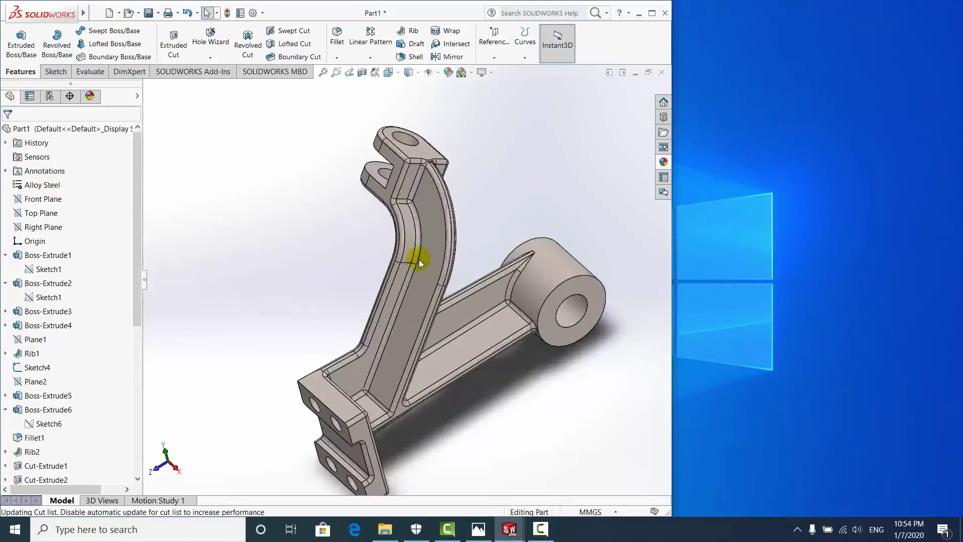
mouse_move(420, 260)
middle_mouse_down()
mouse_move(333, 246)
mouse_move(387, 294)
middle_mouse_up()
scroll(386, 293, "up", 3)
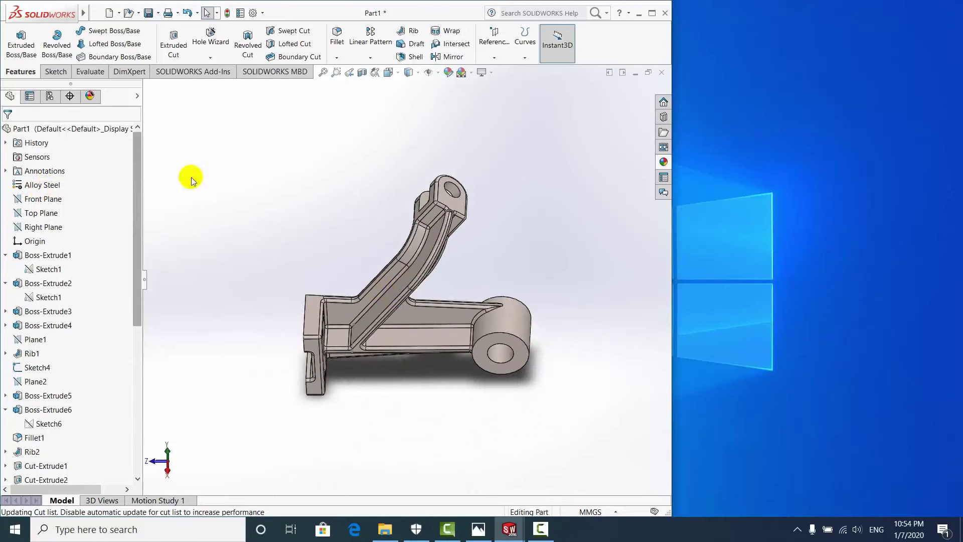
mouse_move(340, 203)
middle_mouse_down()
mouse_move(487, 296)
mouse_move(384, 229)
middle_mouse_up()
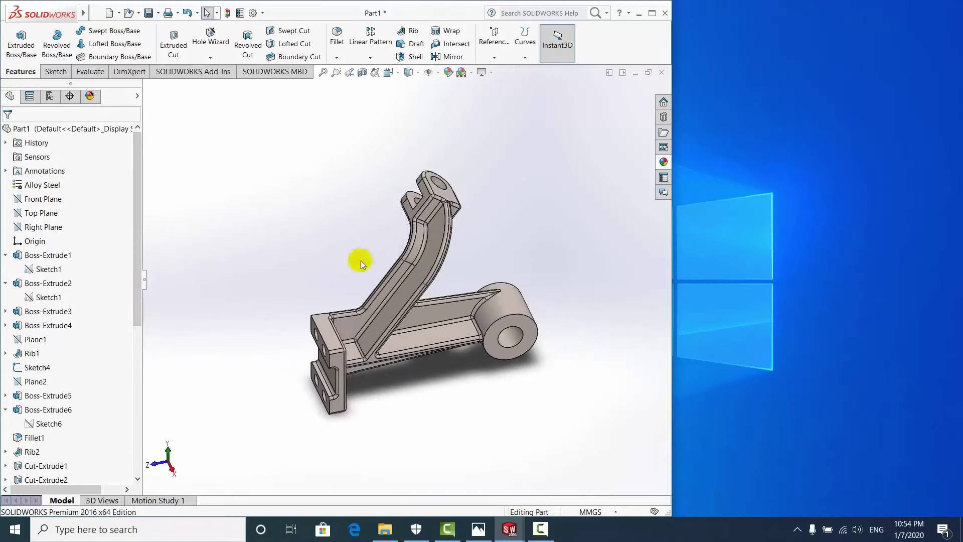
scroll(360, 260, "down", 2)
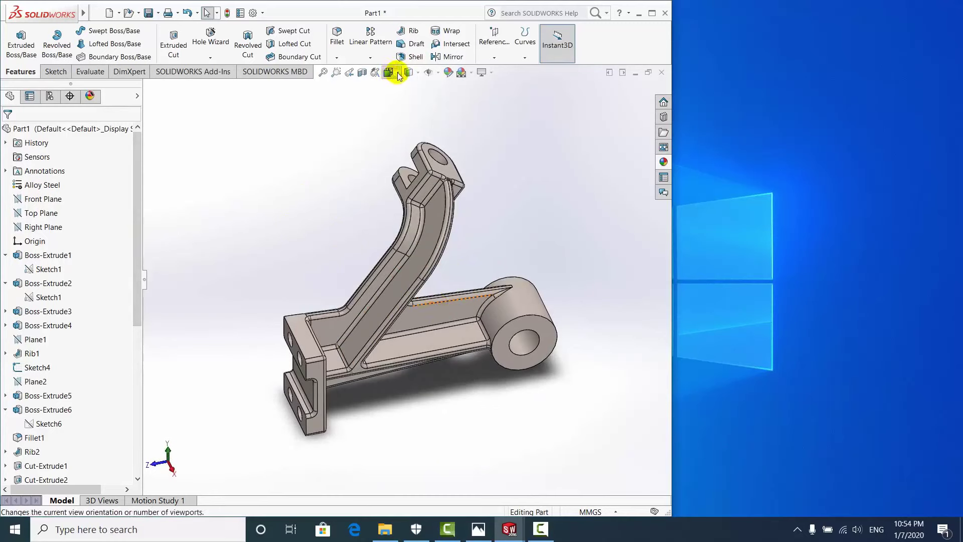
Try several colours and polished steel as the part's appearance
left_click(448, 73)
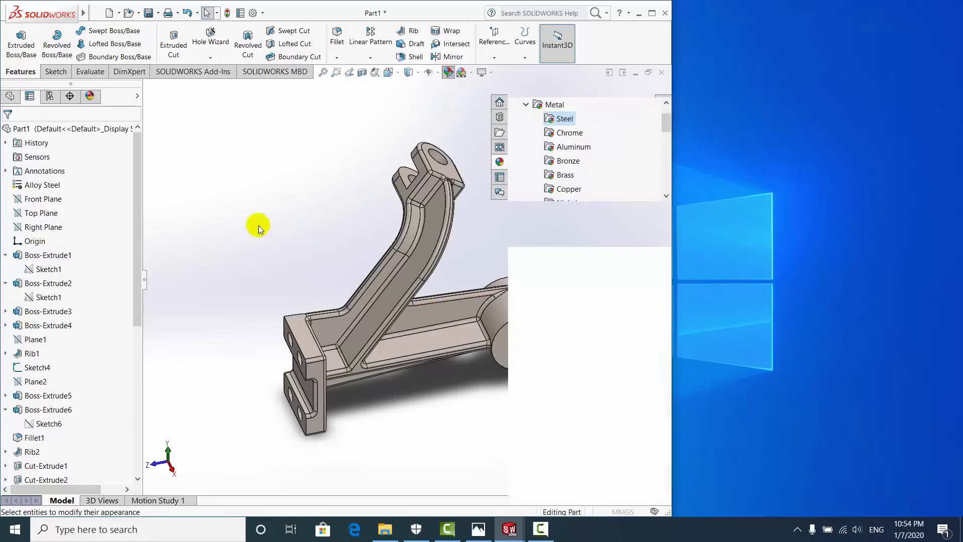
left_click(652, 14)
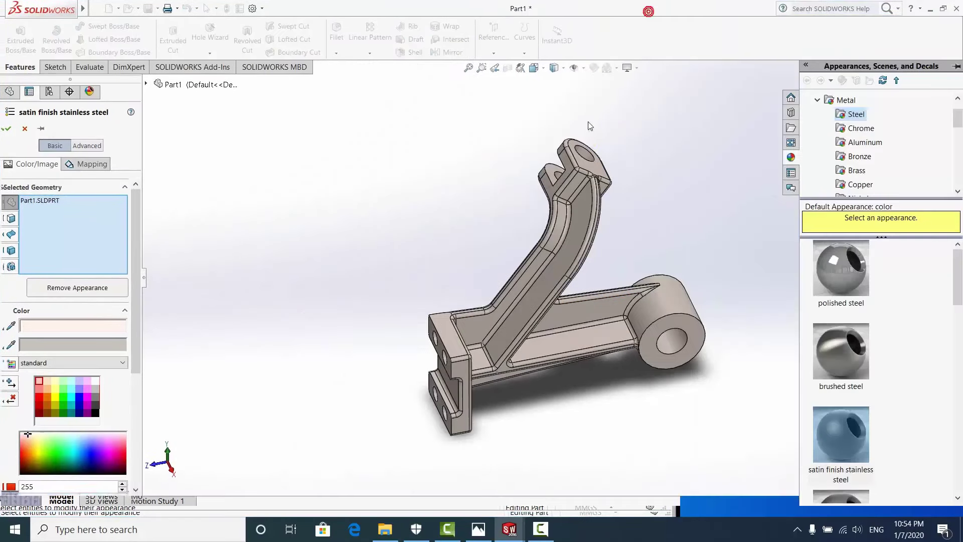
left_click(55, 402)
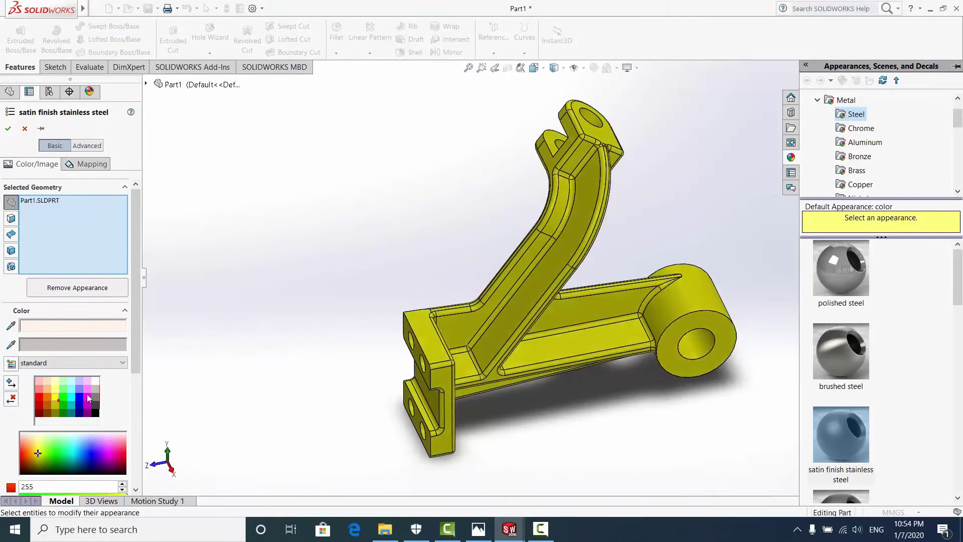
left_click(64, 394)
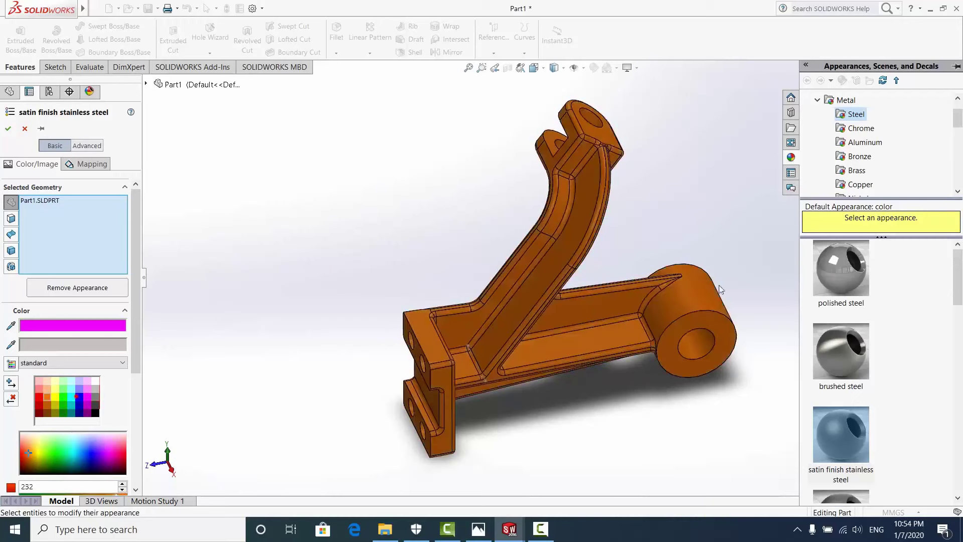
left_click(80, 397)
left_click_drag(848, 278, 742, 300)
left_click_drag(813, 281, 627, 314)
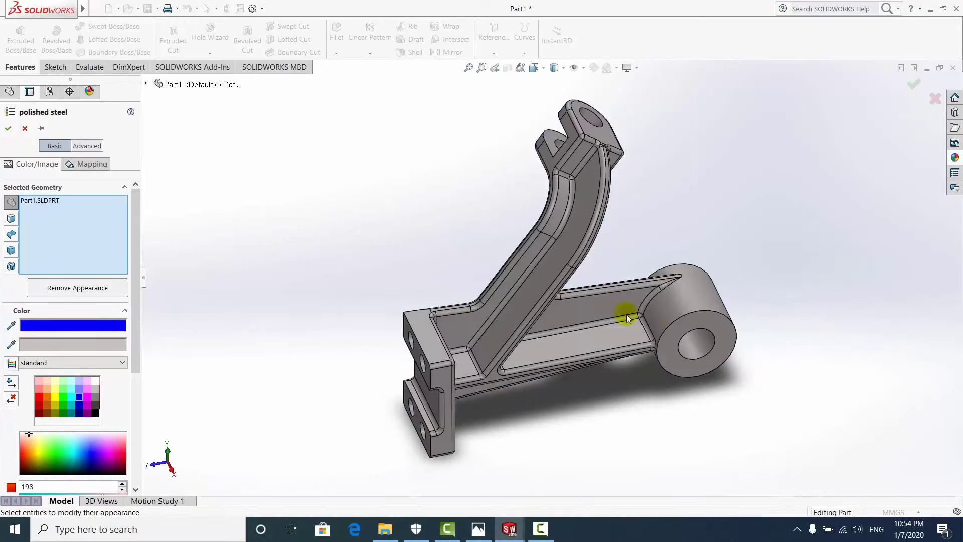
left_click(71, 395)
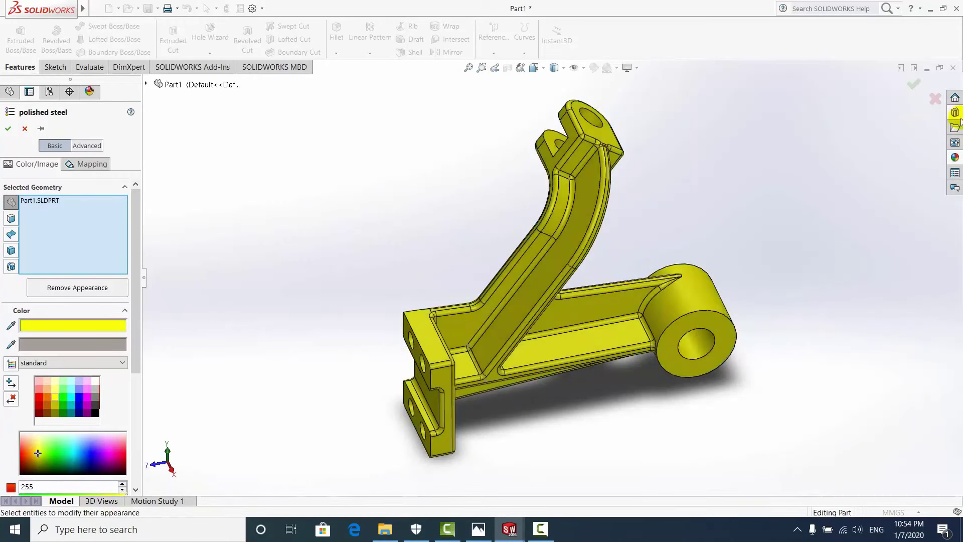
Apply Metal > Brass > polished brass to the whole part and confirm it
left_click(961, 161)
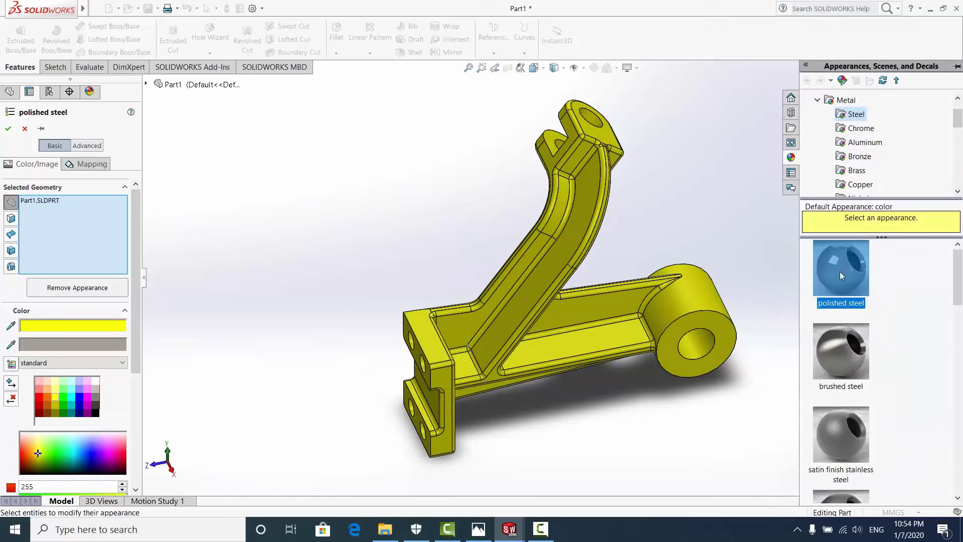
left_click(844, 354)
left_click(842, 451)
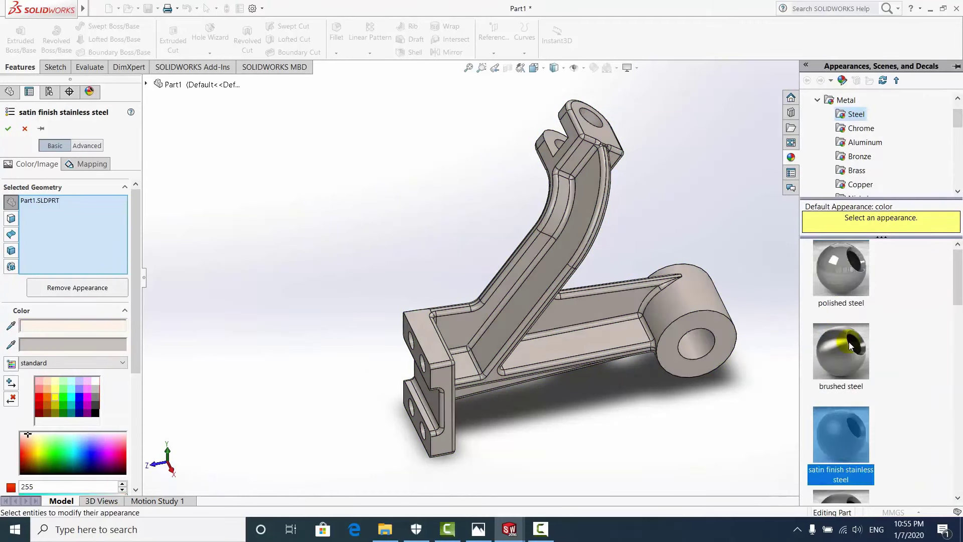
scroll(849, 342, "down", 5)
left_click(845, 366)
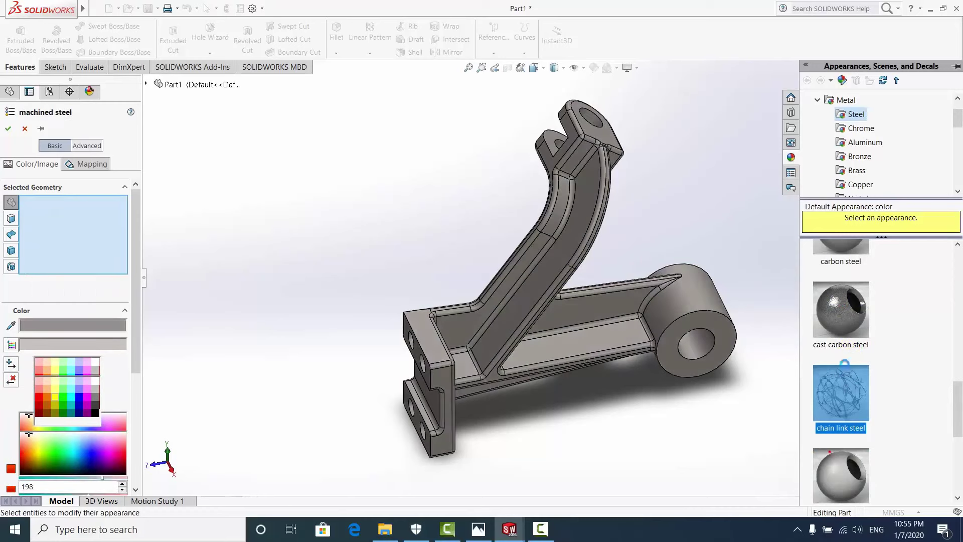
left_click(856, 170)
left_click(841, 274)
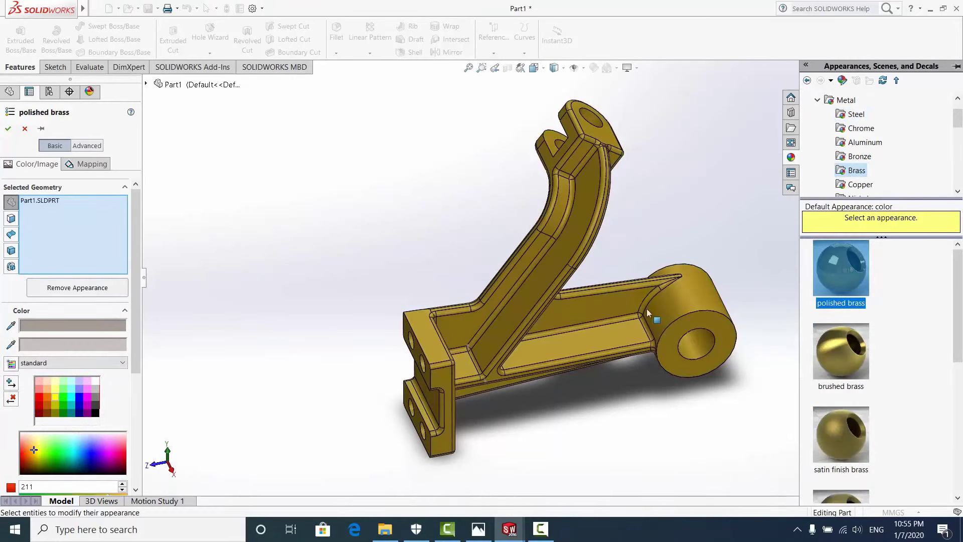
mouse_move(648, 313)
middle_mouse_down()
mouse_move(615, 218)
mouse_move(611, 261)
mouse_move(232, 258)
middle_mouse_up()
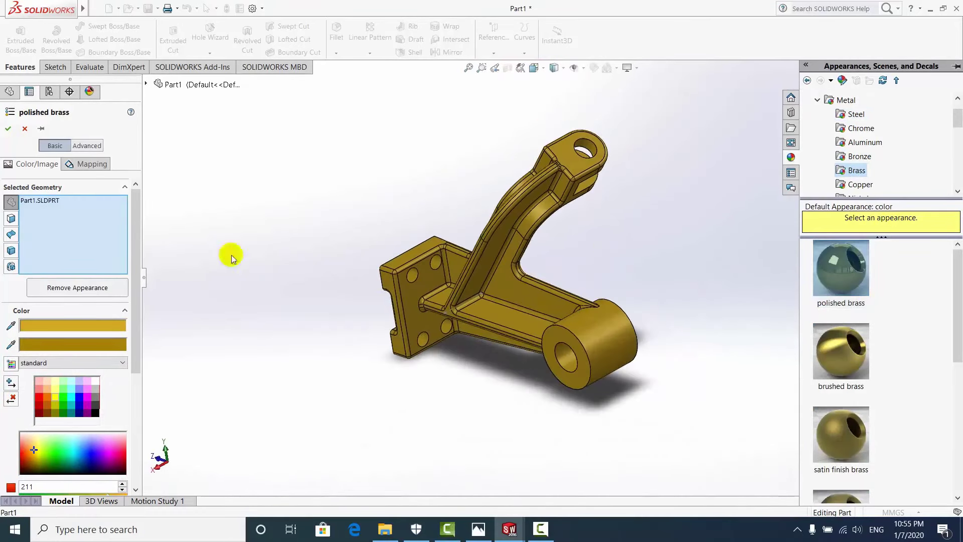
left_click(8, 129)
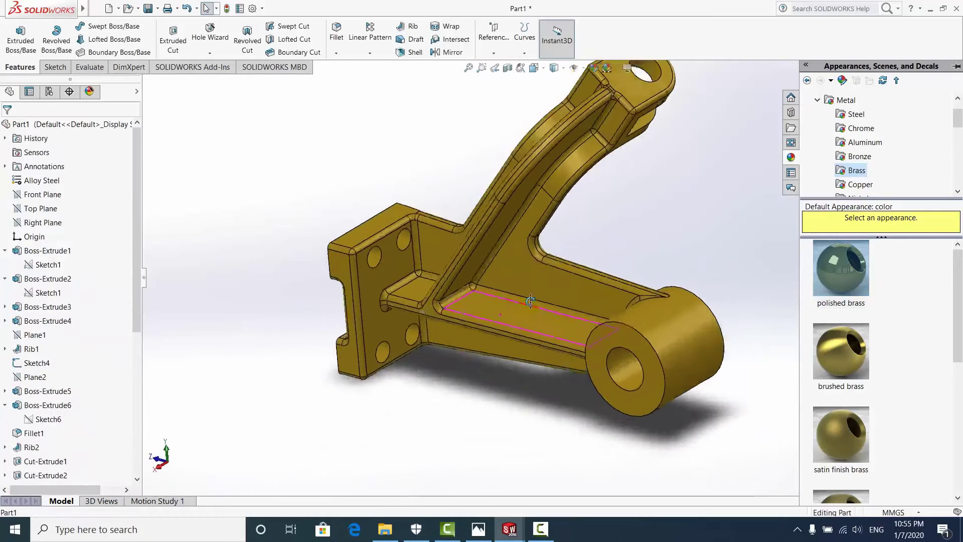
mouse_move(351, 226)
middle_mouse_down()
mouse_move(286, 185)
mouse_move(468, 282)
mouse_move(398, 225)
mouse_move(522, 246)
mouse_move(454, 204)
mouse_move(517, 301)
mouse_move(516, 411)
mouse_move(496, 335)
middle_mouse_up()
scroll(286, 186, "down", 3)
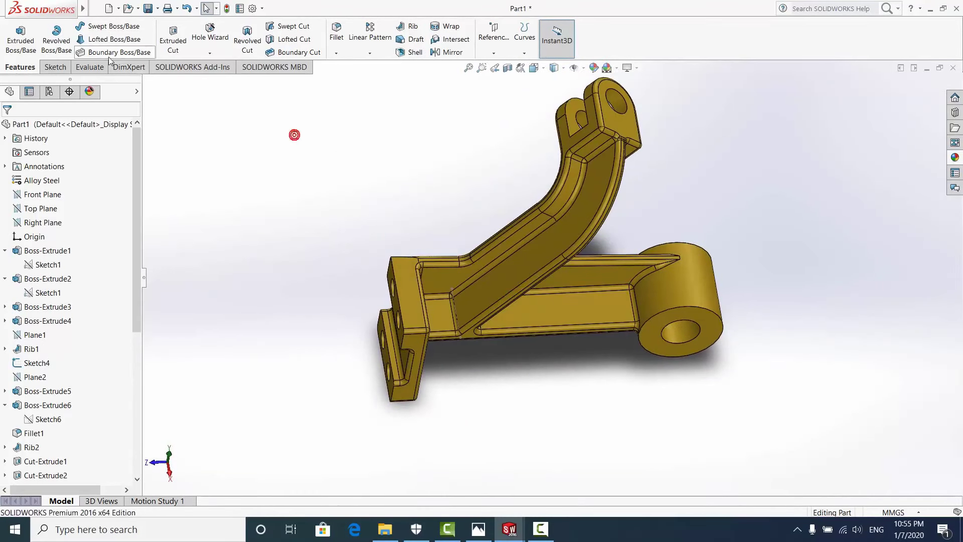
Read the Mass Properties report: 1202.84 grams, 156212.93 cubic millimetres volume
left_click(88, 68)
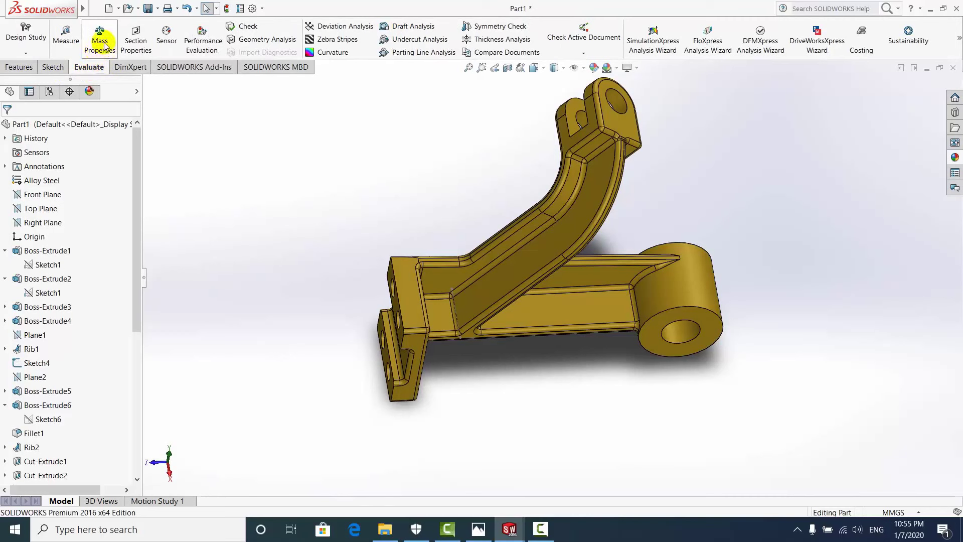
left_click(104, 45)
left_click_drag(153, 19, 176, 20)
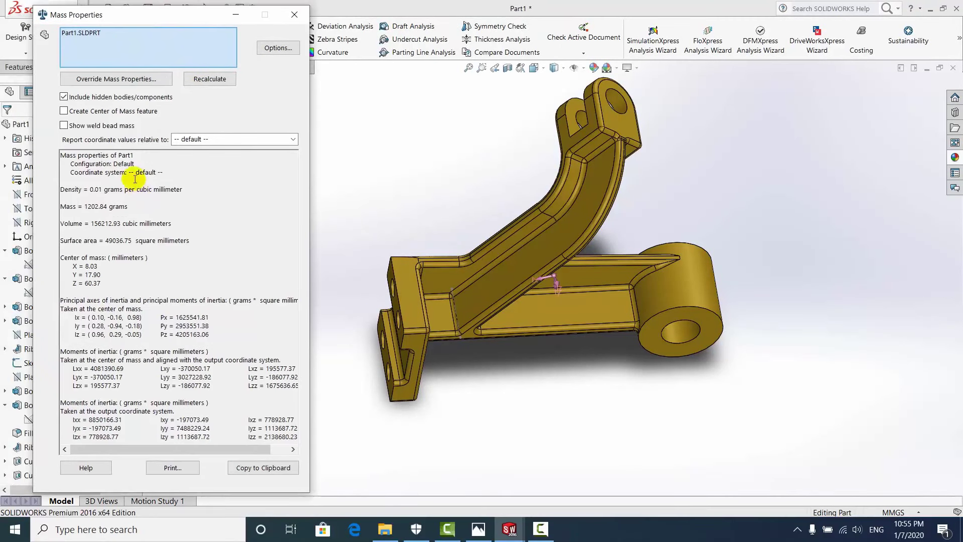
left_click_drag(67, 169, 130, 207)
left_click(134, 205)
left_click_drag(310, 346, 437, 346)
left_click(264, 260)
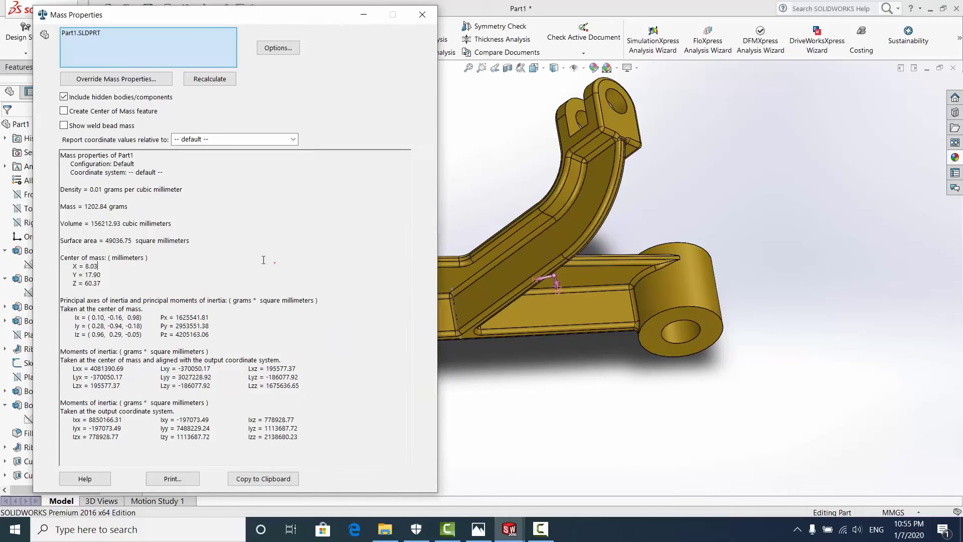
left_click(422, 15)
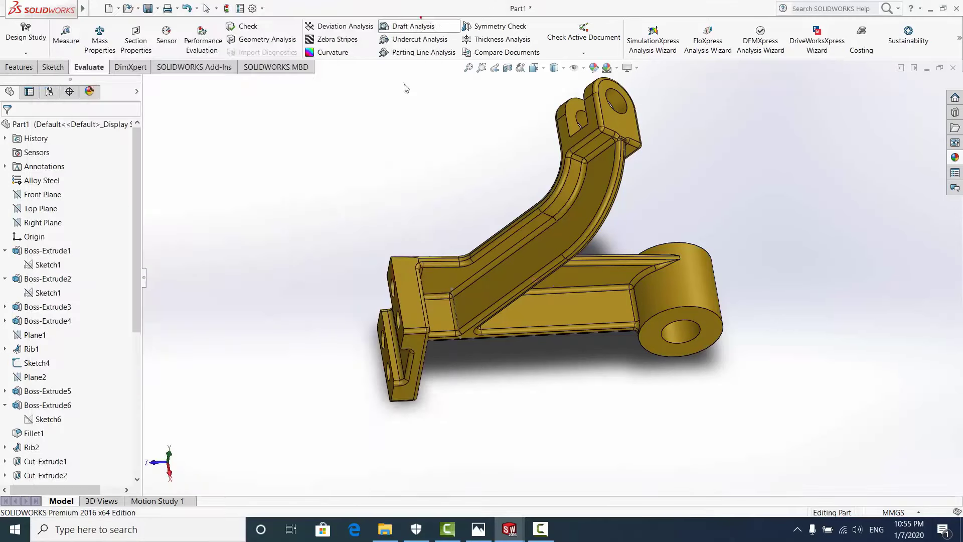
mouse_move(436, 215)
middle_mouse_down()
mouse_move(790, 307)
mouse_move(638, 345)
mouse_move(613, 187)
middle_mouse_up()
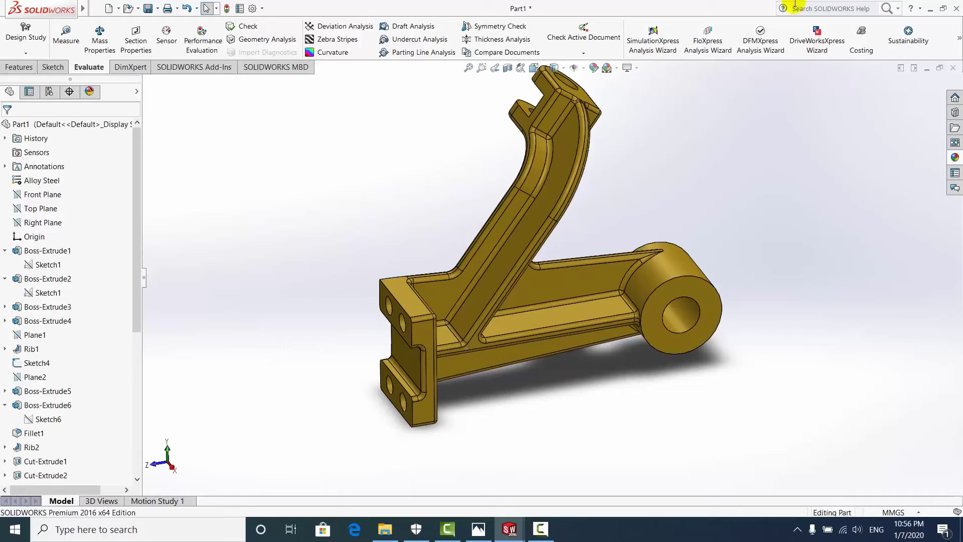
mouse_move(558, 209)
middle_mouse_down()
mouse_move(642, 228)
mouse_move(663, 243)
middle_mouse_up()
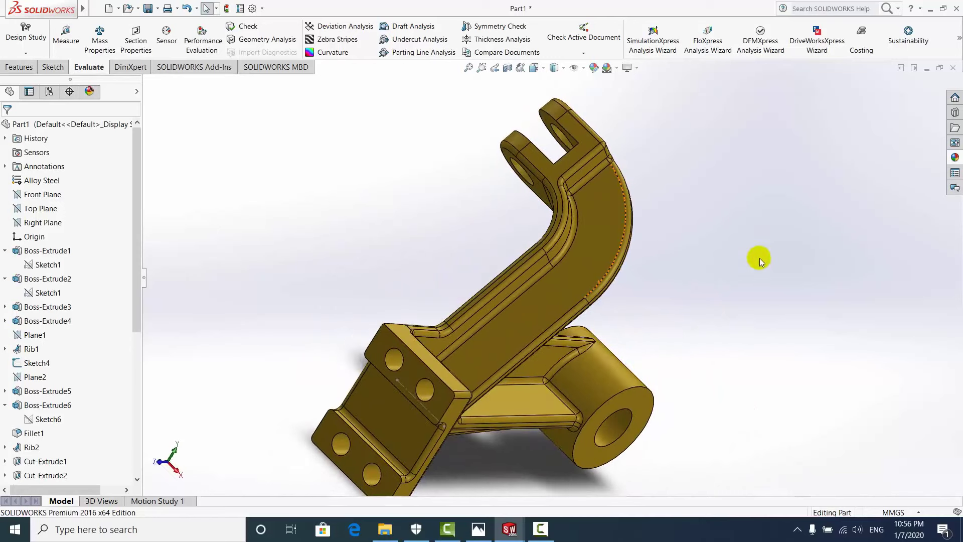
scroll(746, 376, "up", 2)
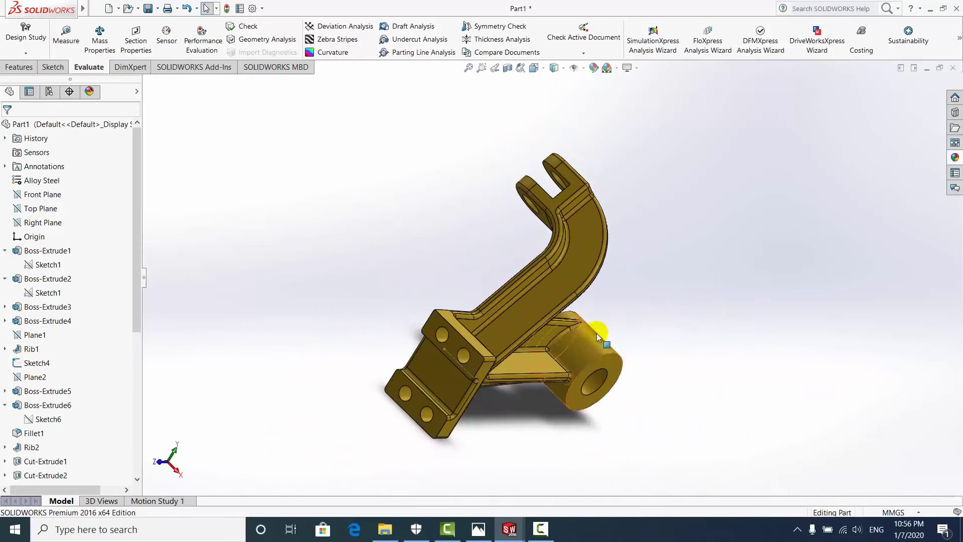
mouse_move(597, 333)
middle_mouse_down()
mouse_move(493, 401)
mouse_move(390, 373)
mouse_move(572, 421)
mouse_move(494, 229)
middle_mouse_up()
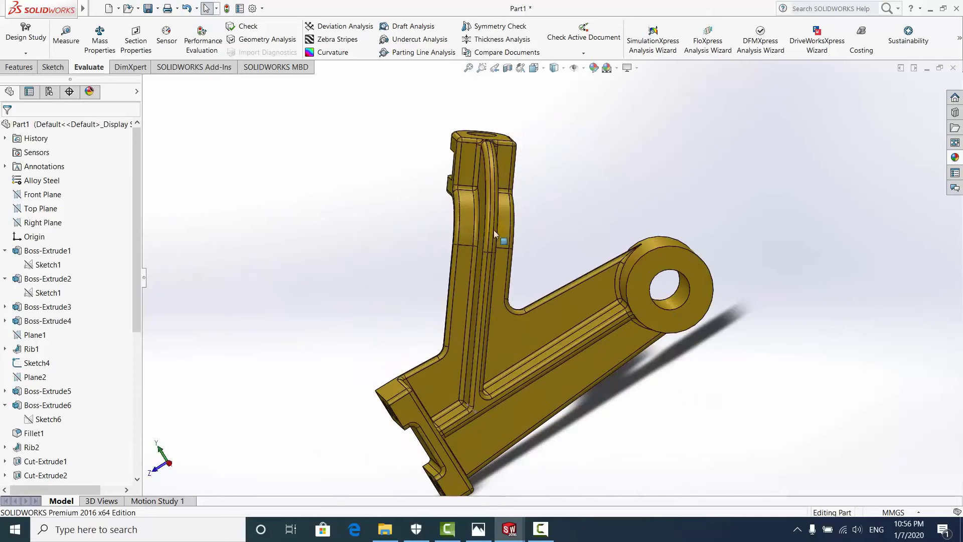
mouse_move(735, 335)
middle_mouse_down()
mouse_move(731, 359)
mouse_move(417, 165)
middle_mouse_up()
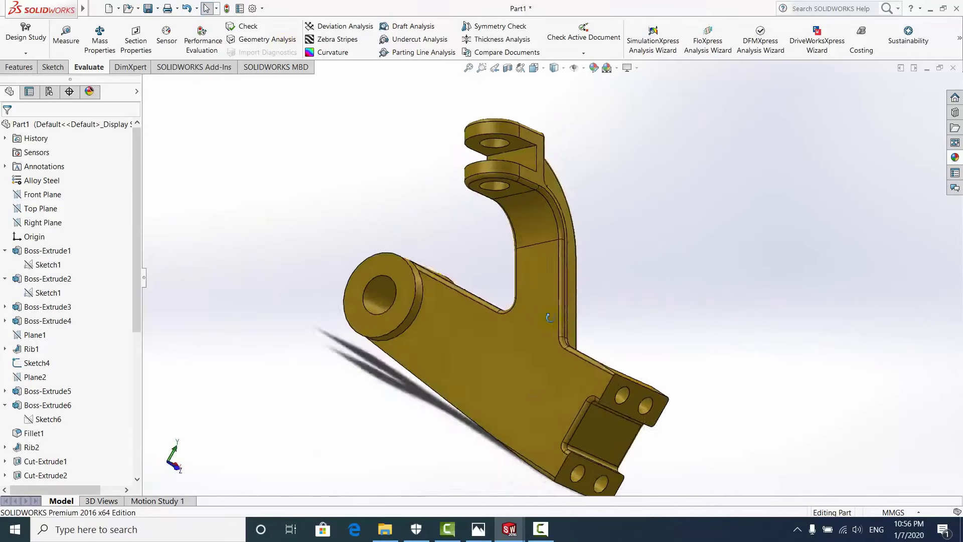
scroll(466, 305, "down", 3)
mouse_move(474, 281)
middle_mouse_down()
mouse_move(465, 314)
mouse_move(232, 296)
middle_mouse_up()
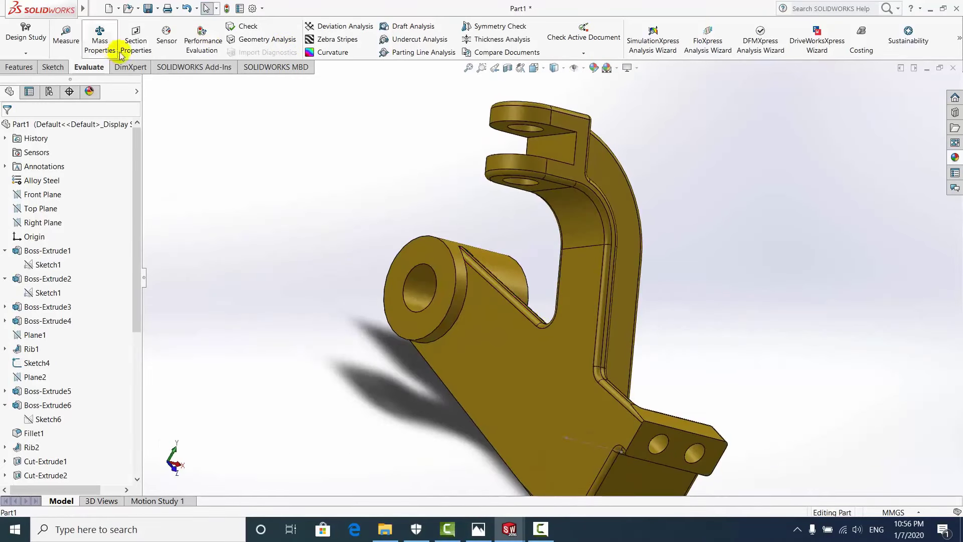
Add a 2 mm fillet to the circular edge where the cylindrical boss joins the arm
left_click(26, 65)
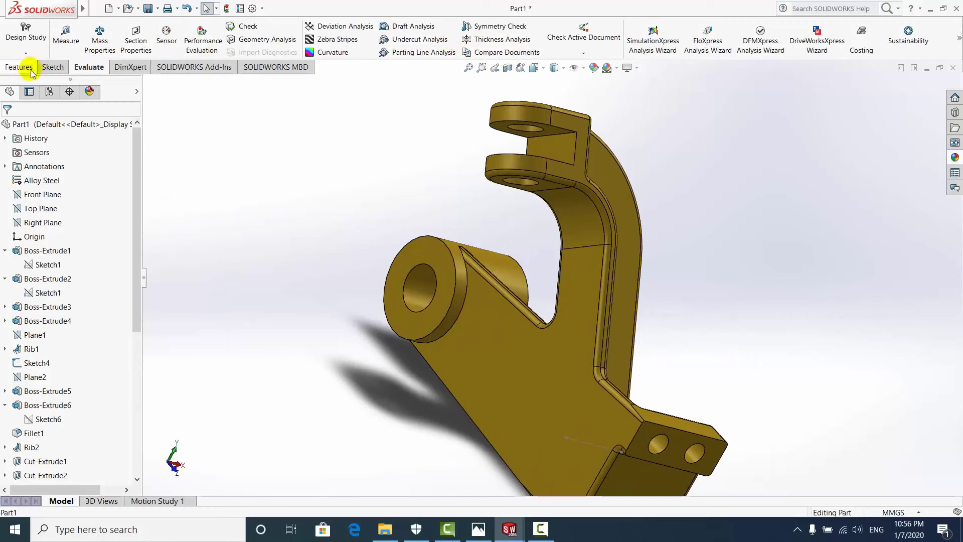
left_click(344, 40)
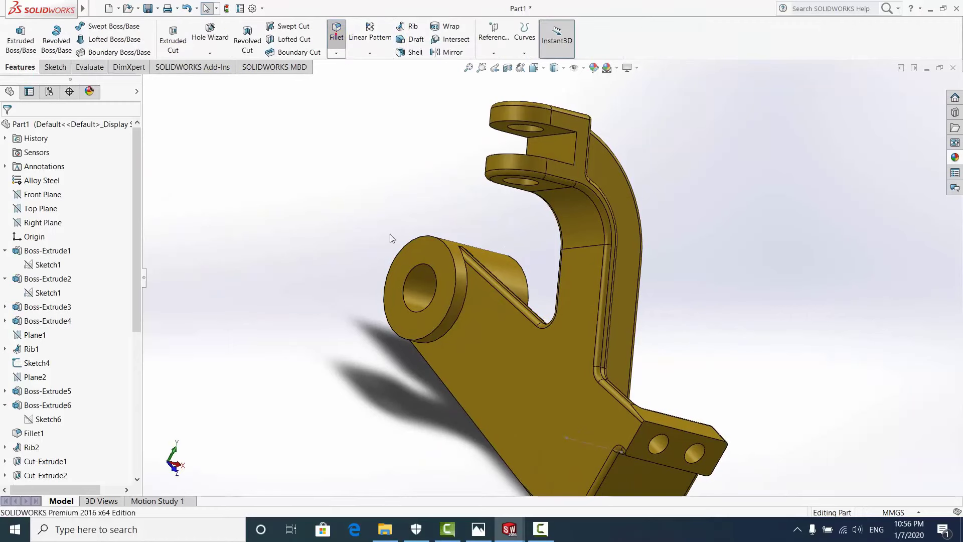
left_click(465, 296)
mouse_move(444, 293)
middle_mouse_down()
mouse_move(444, 308)
mouse_move(302, 333)
mouse_move(161, 276)
mouse_move(500, 290)
mouse_move(476, 288)
mouse_move(671, 326)
mouse_move(619, 334)
mouse_move(628, 353)
mouse_move(477, 327)
mouse_move(733, 389)
mouse_move(594, 347)
mouse_move(750, 376)
mouse_move(527, 362)
mouse_move(441, 379)
middle_mouse_up()
left_click(8, 130)
mouse_move(811, 319)
middle_mouse_down()
mouse_move(783, 308)
mouse_move(703, 306)
mouse_move(564, 354)
mouse_move(865, 266)
mouse_move(832, 243)
mouse_move(785, 242)
mouse_move(744, 341)
mouse_move(723, 301)
mouse_move(807, 319)
middle_mouse_up()
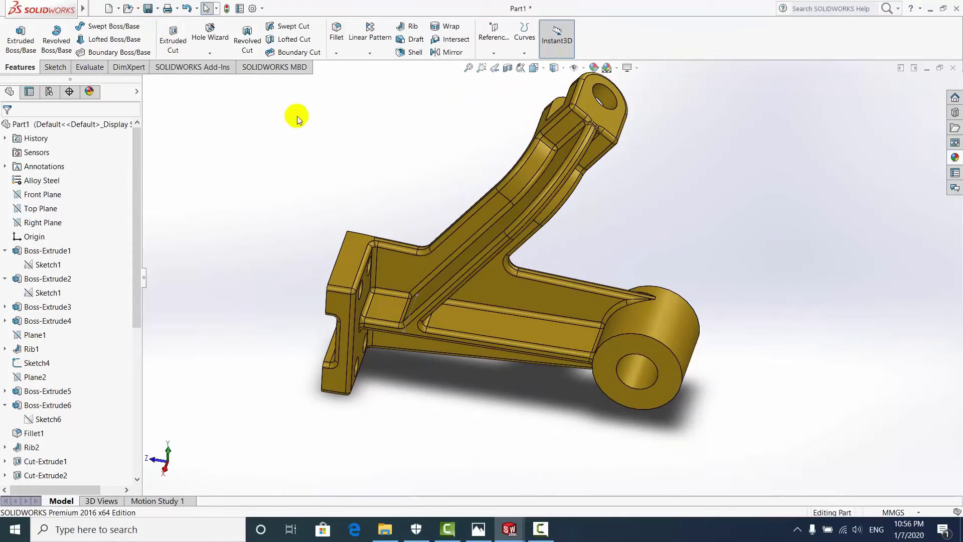
mouse_move(537, 275)
middle_mouse_down()
mouse_move(555, 209)
mouse_move(587, 206)
mouse_move(501, 236)
mouse_move(418, 184)
middle_mouse_up()
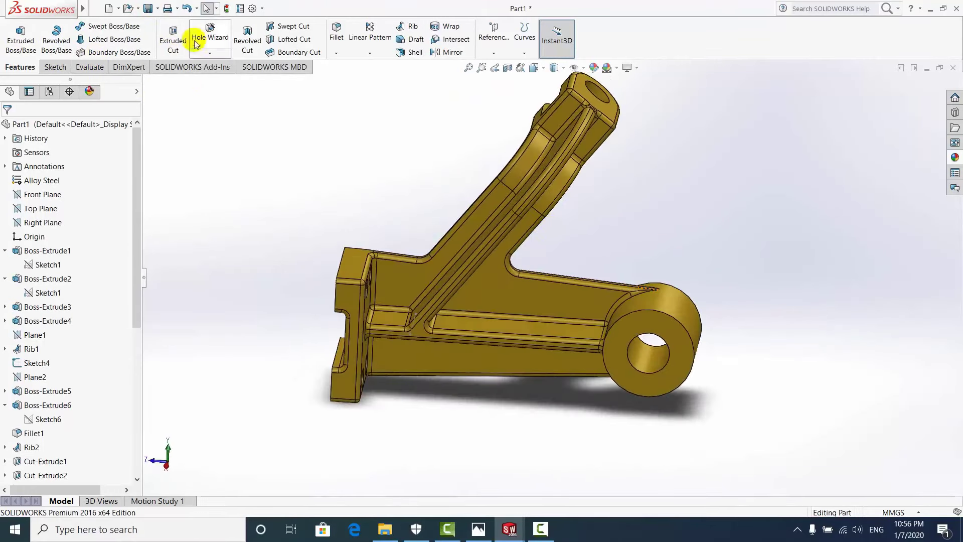
key("ctrl+s")
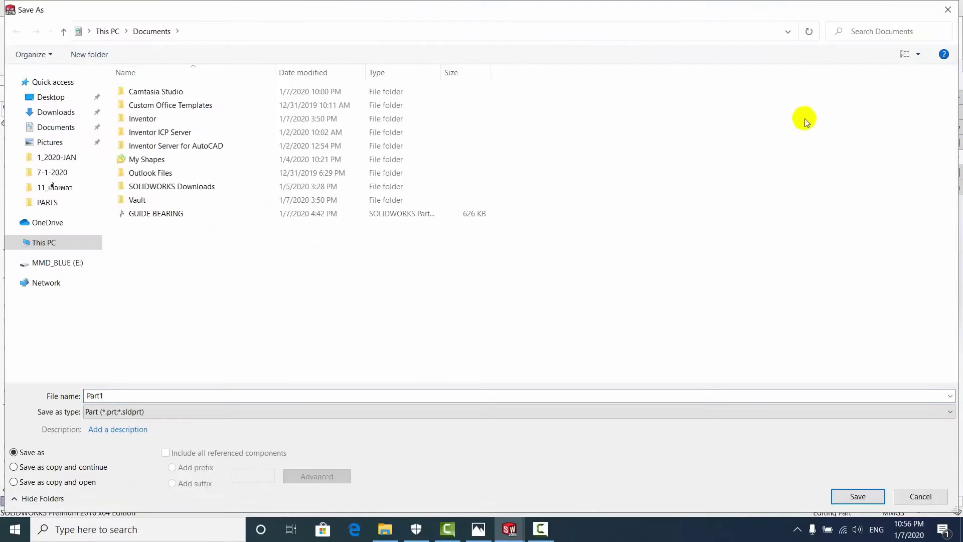
left_click(937, 17)
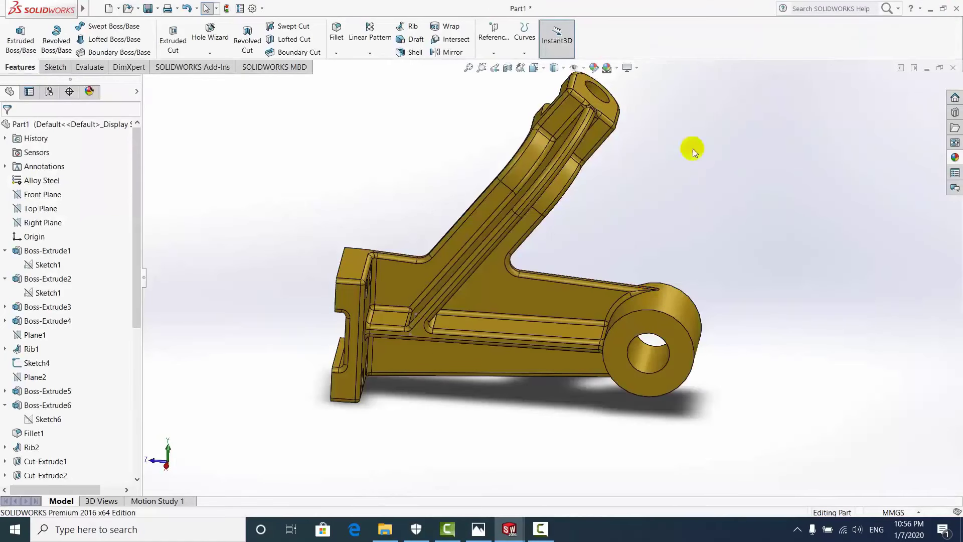